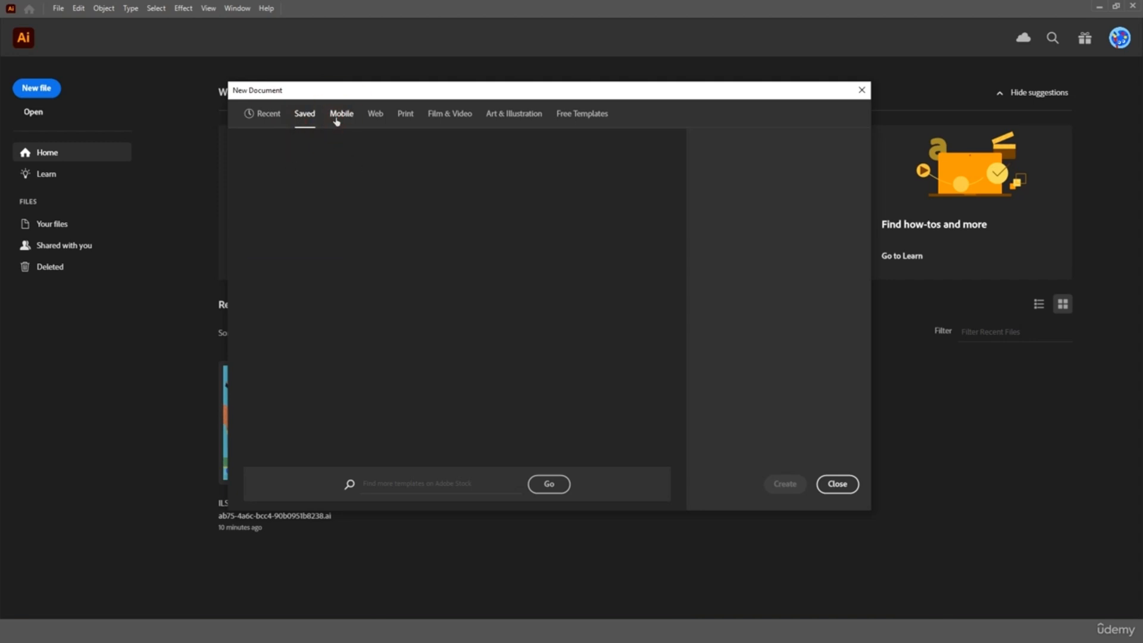
Step: Browse the new document presets and templates for mobile, web, print, film and video, art and illustration, and the free templates
click(338, 116)
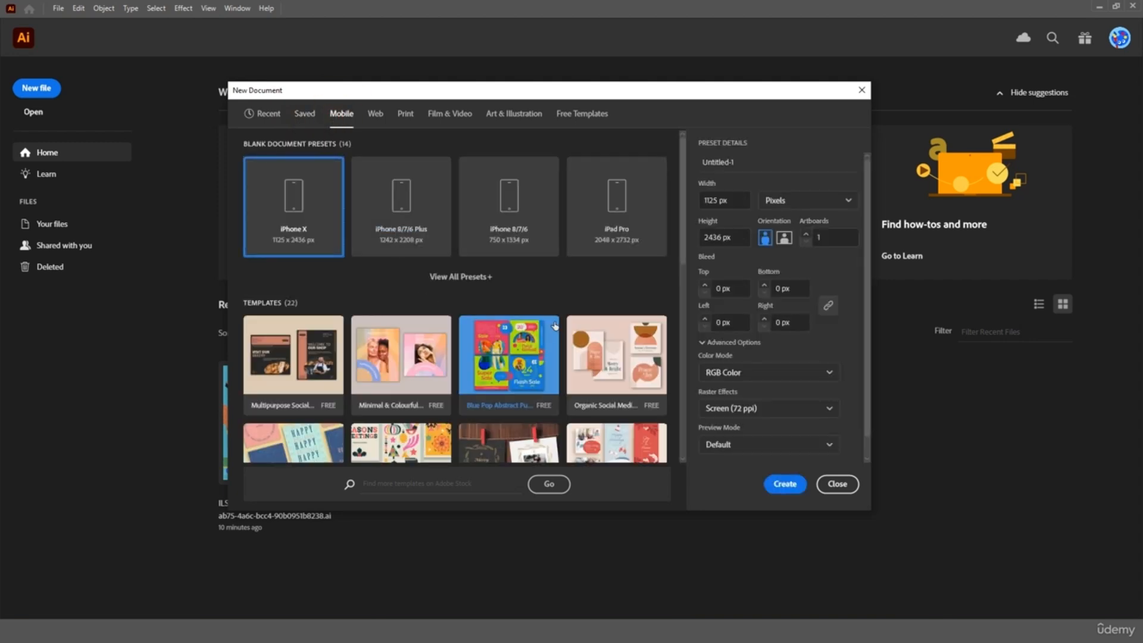
click(477, 279)
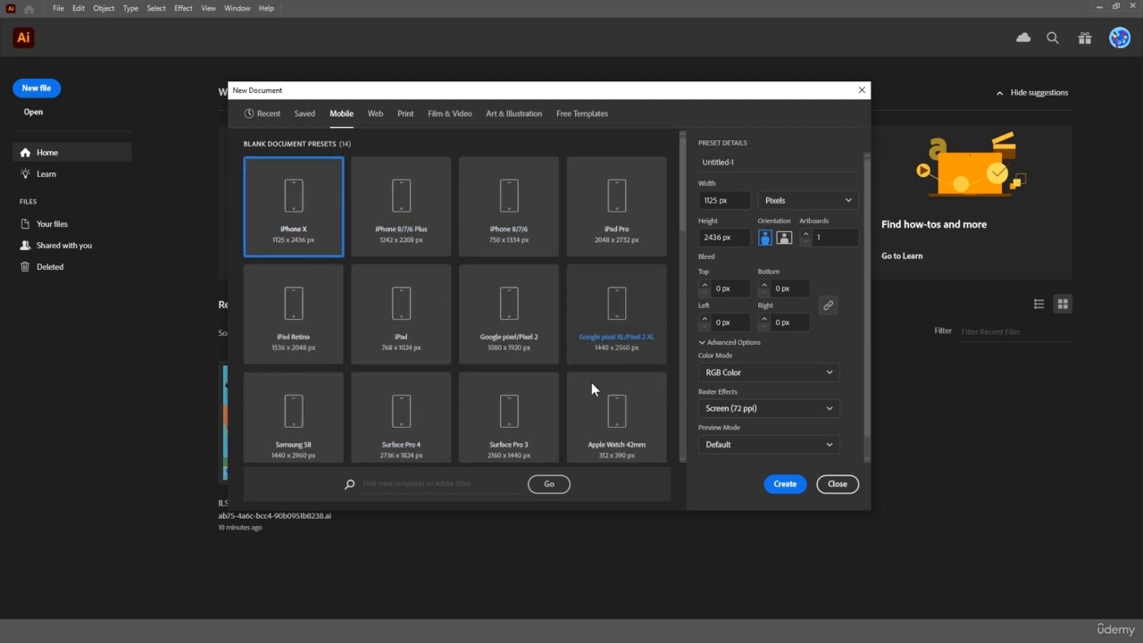
click(378, 122)
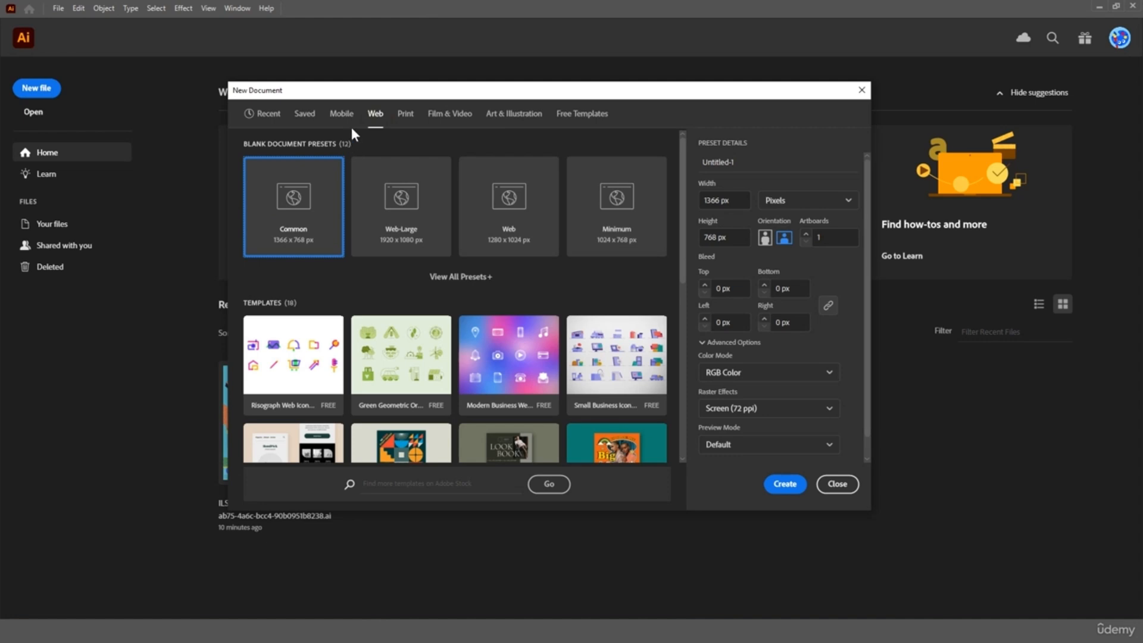
click(406, 114)
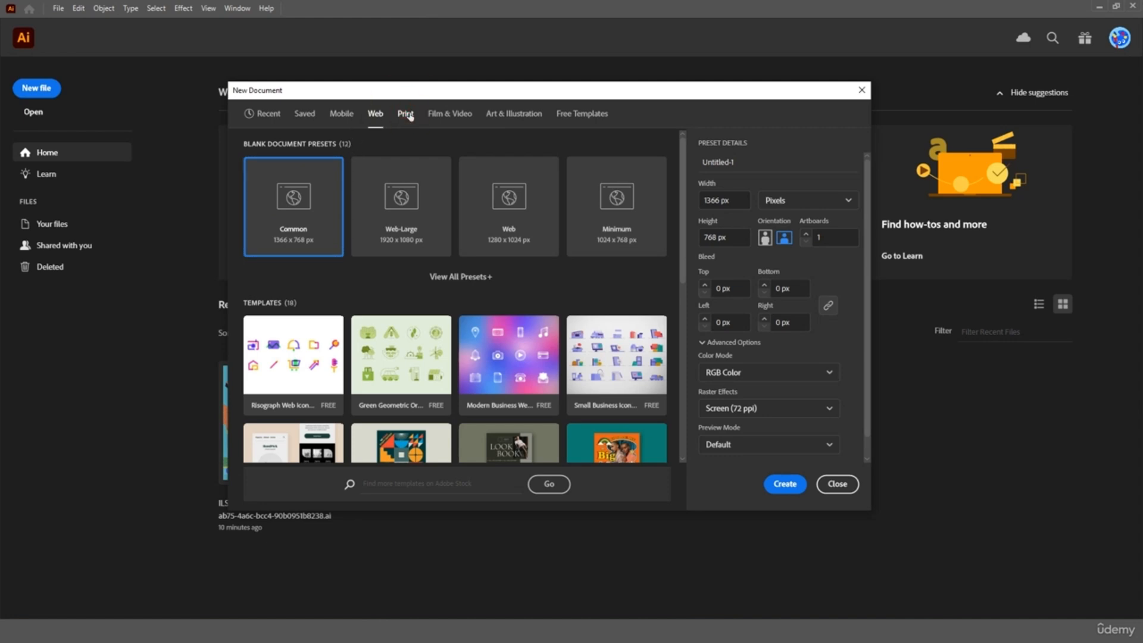
click(457, 115)
click(498, 115)
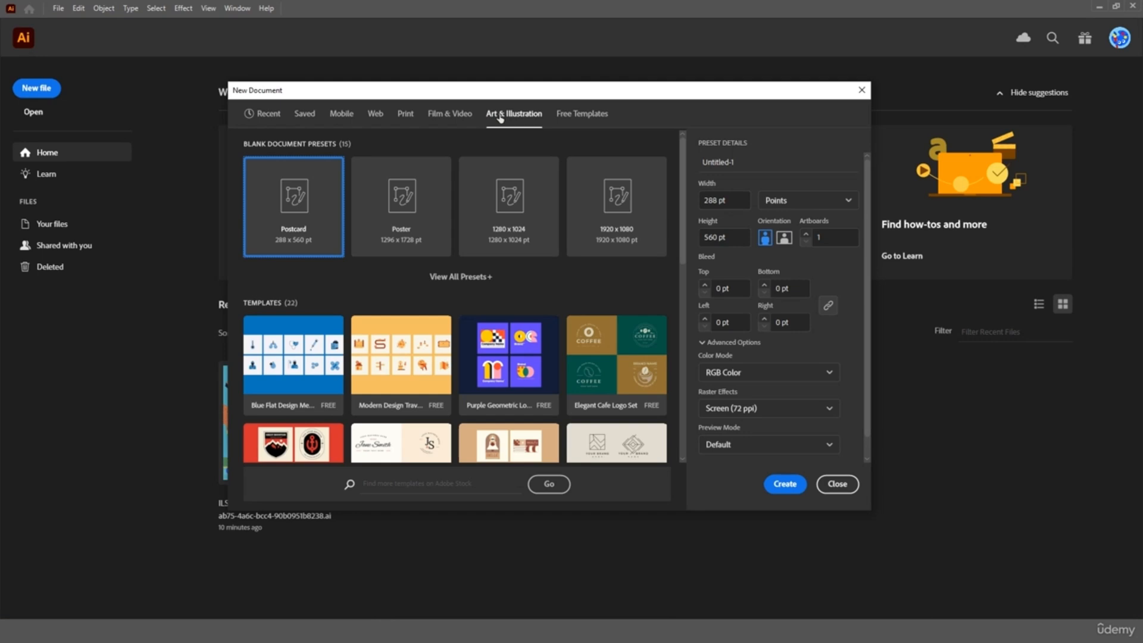
click(580, 114)
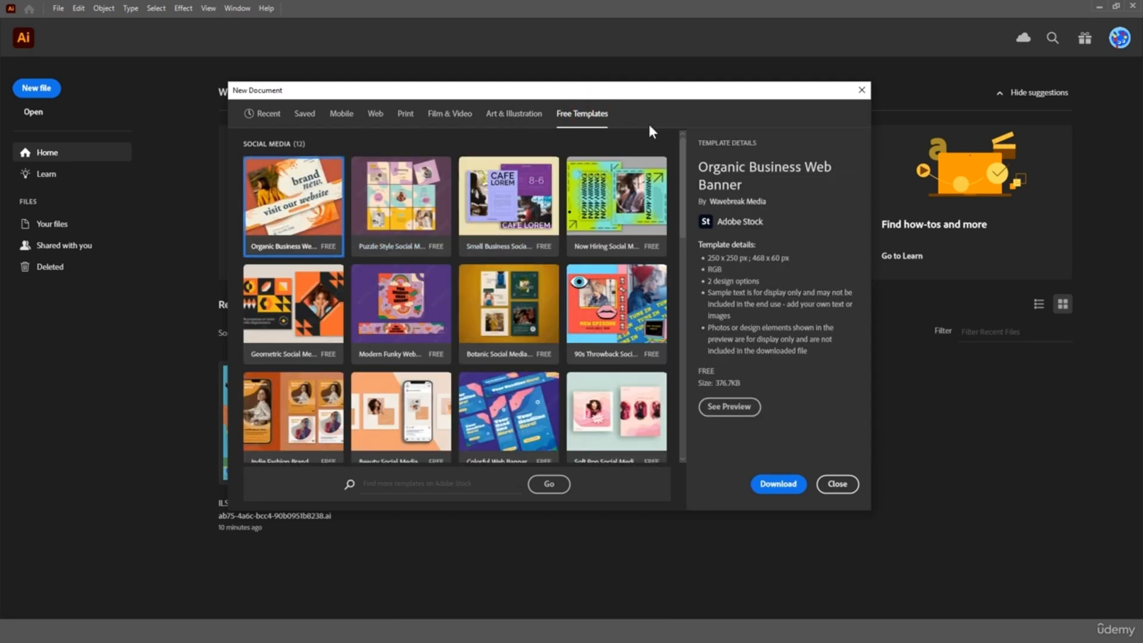
Step: Choose the 1280 x 800 px preset from the full list of web presets
click(374, 115)
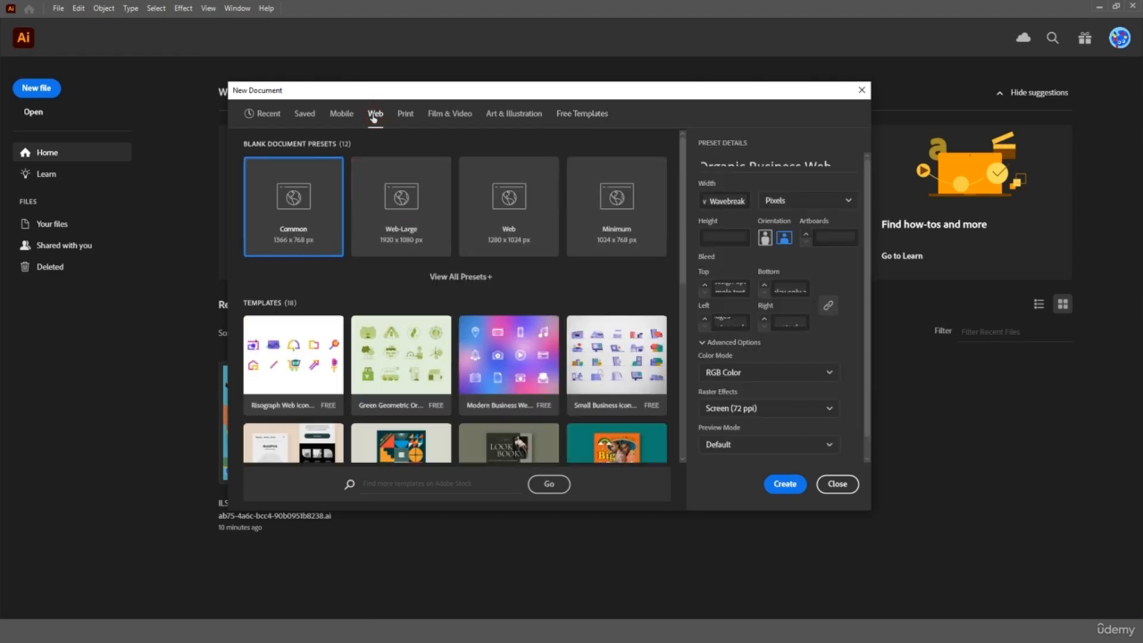
click(452, 276)
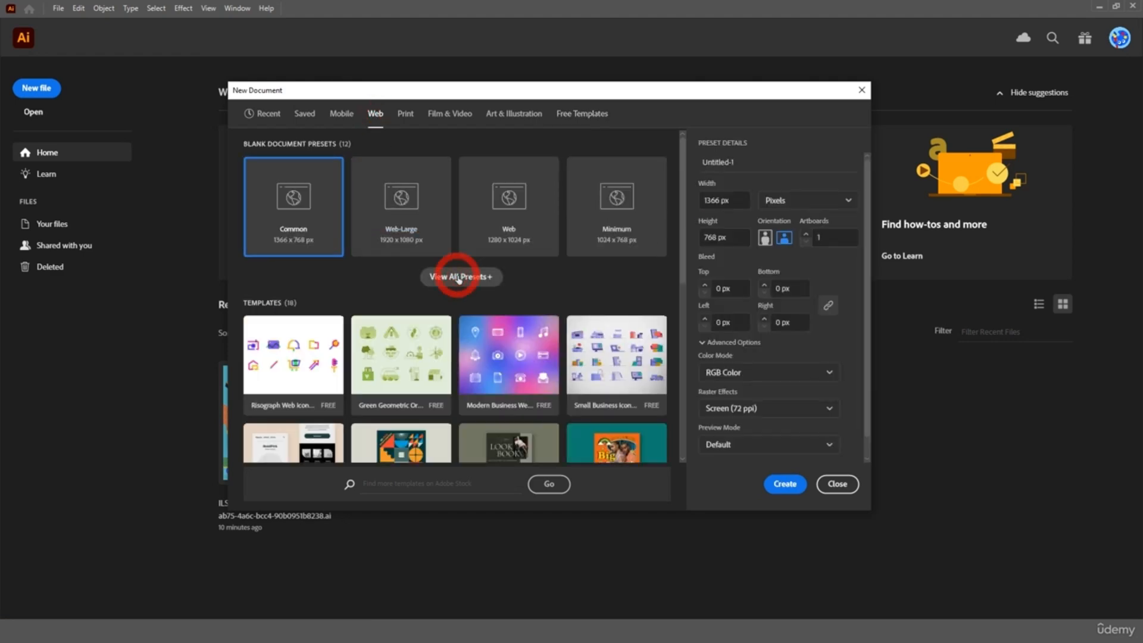
click(303, 329)
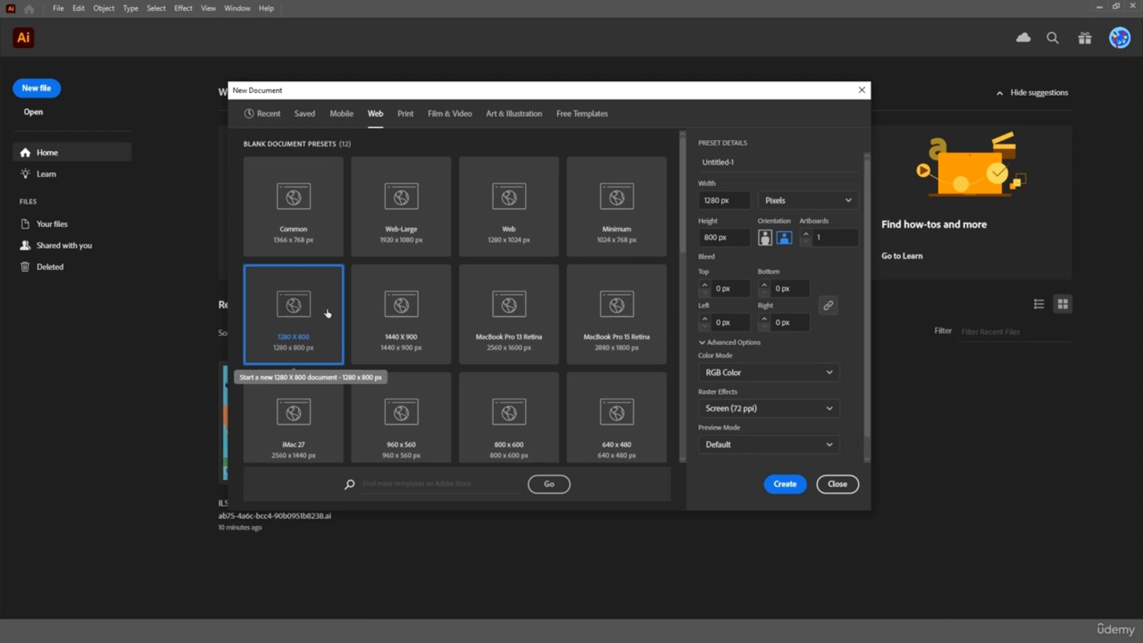
Step: Name the new document Project-1 and keep its units in pixels
click(750, 164)
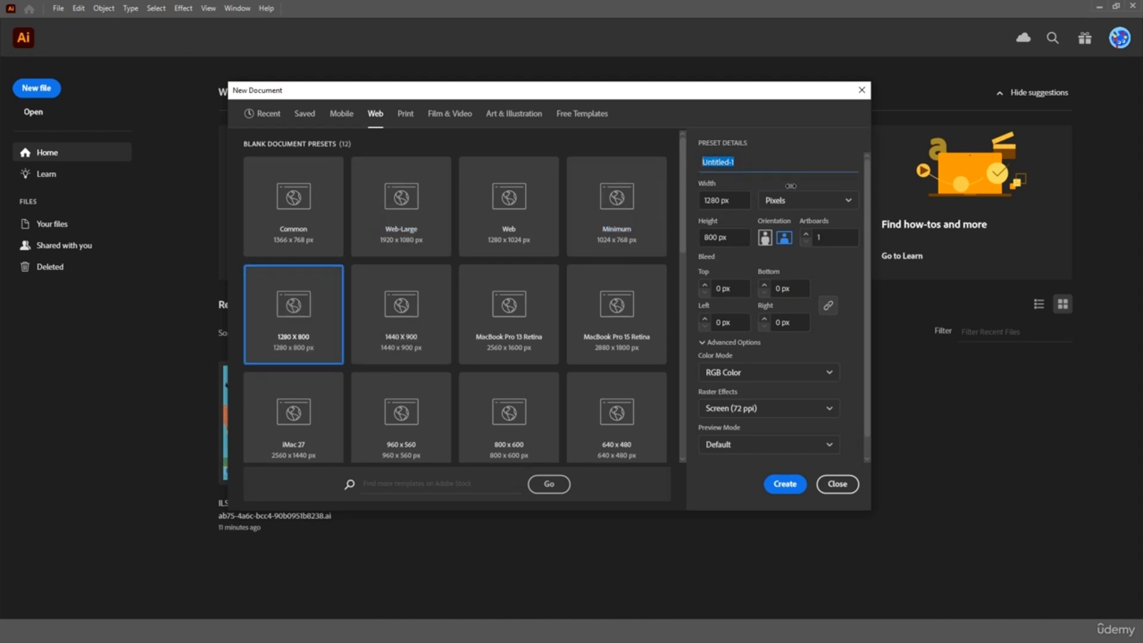
text(Project-1)
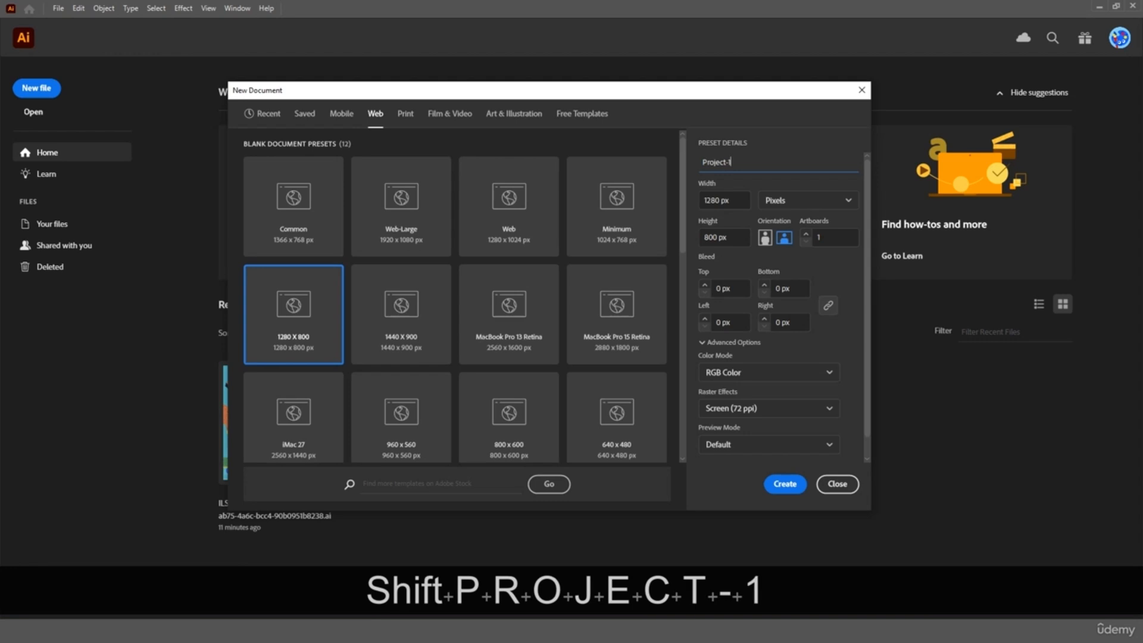
click(748, 202)
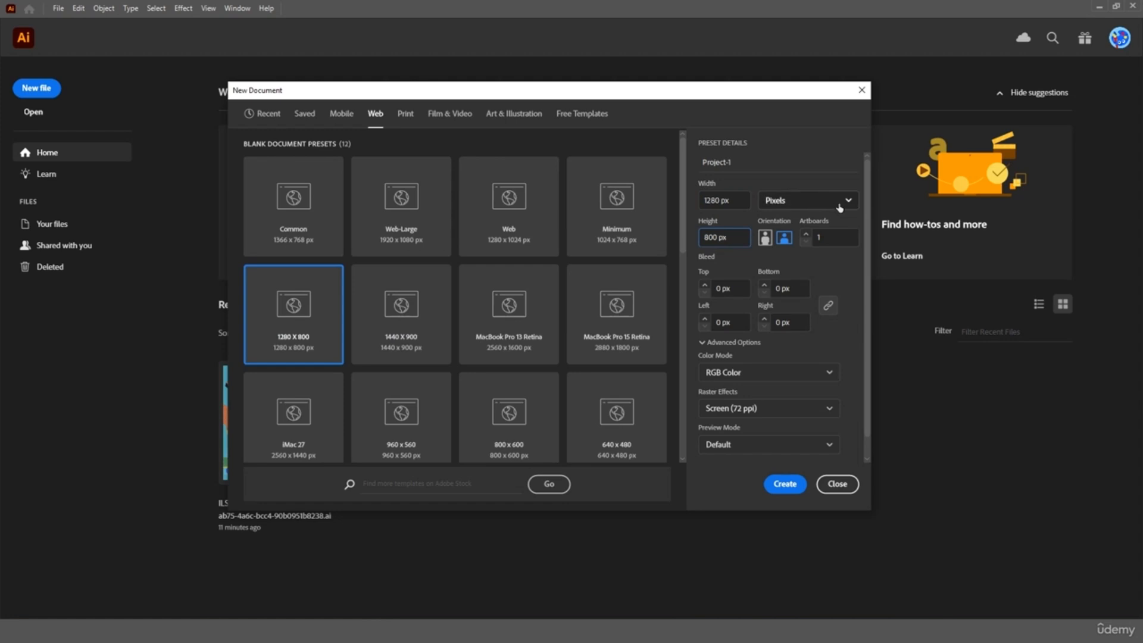
click(840, 204)
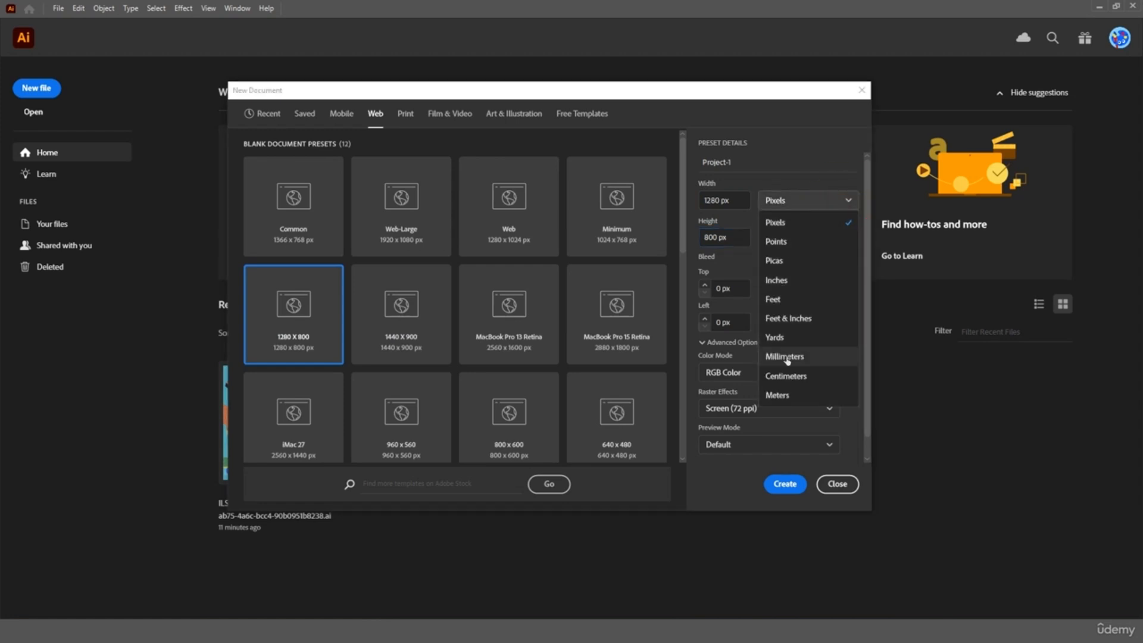
click(792, 222)
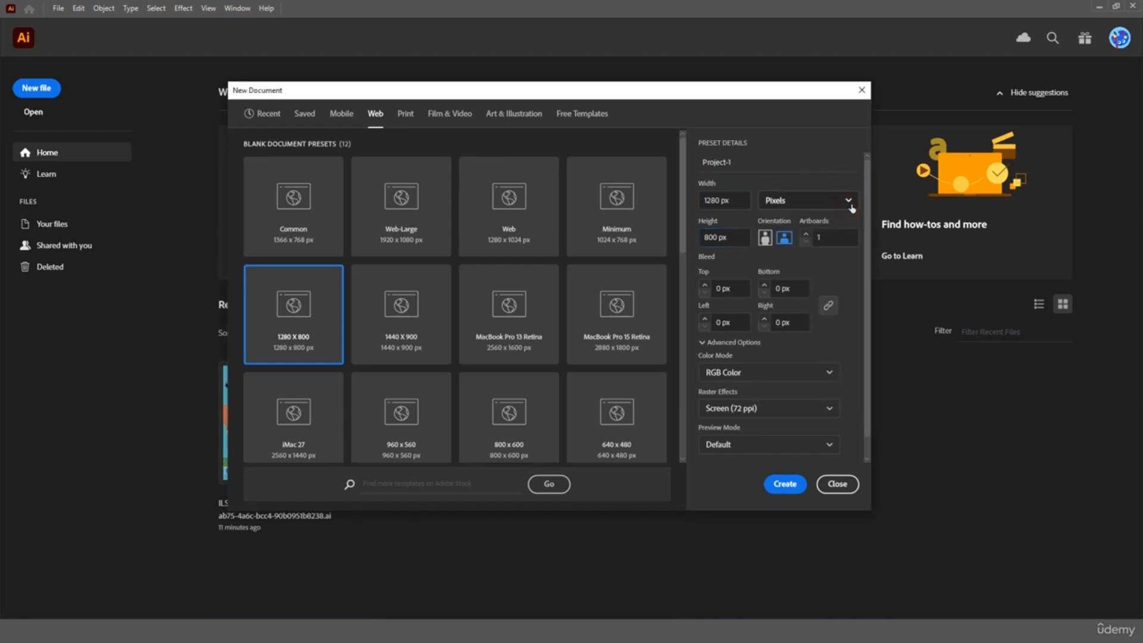
Step: Try portrait orientation and 123 artboards for the new document, and restore landscape orientation with 1 artboard
click(769, 239)
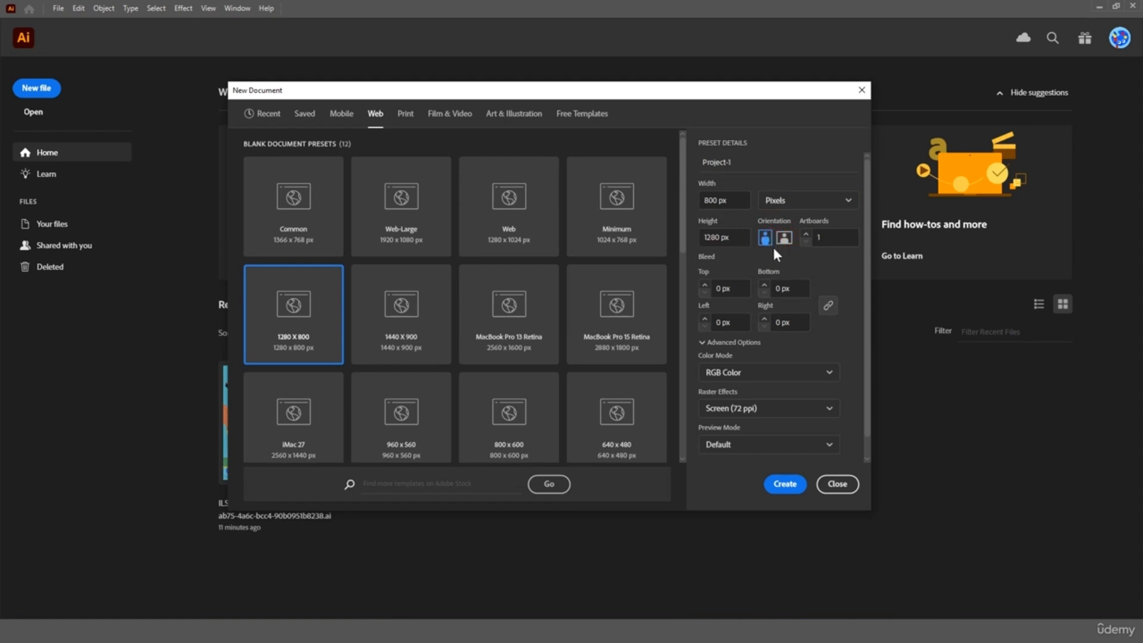
click(784, 240)
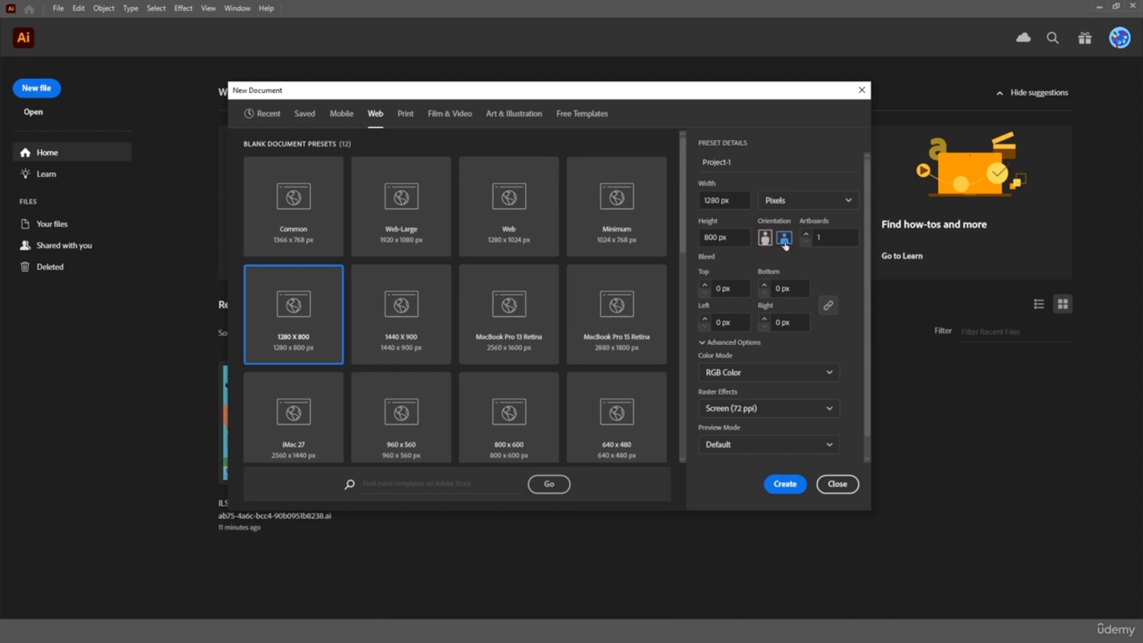
click(827, 237)
text(123)
double_click(844, 238)
text(1)
Step: Check the color mode and raster effects options, and create the document with RGB Color and Screen (72 ppi)
click(821, 374)
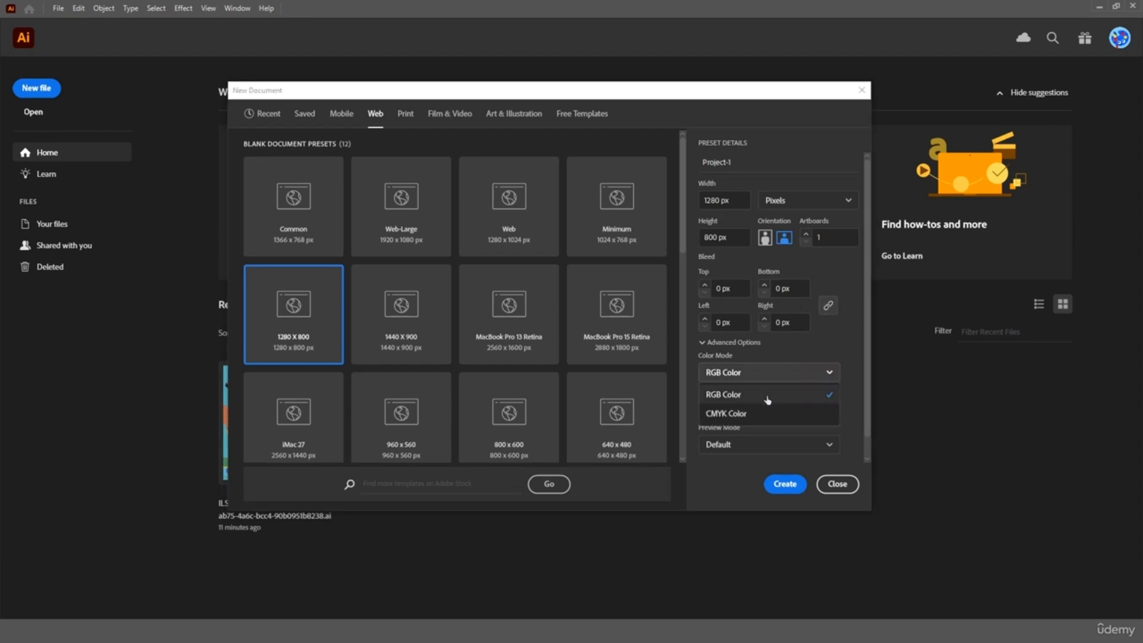
click(833, 373)
click(818, 408)
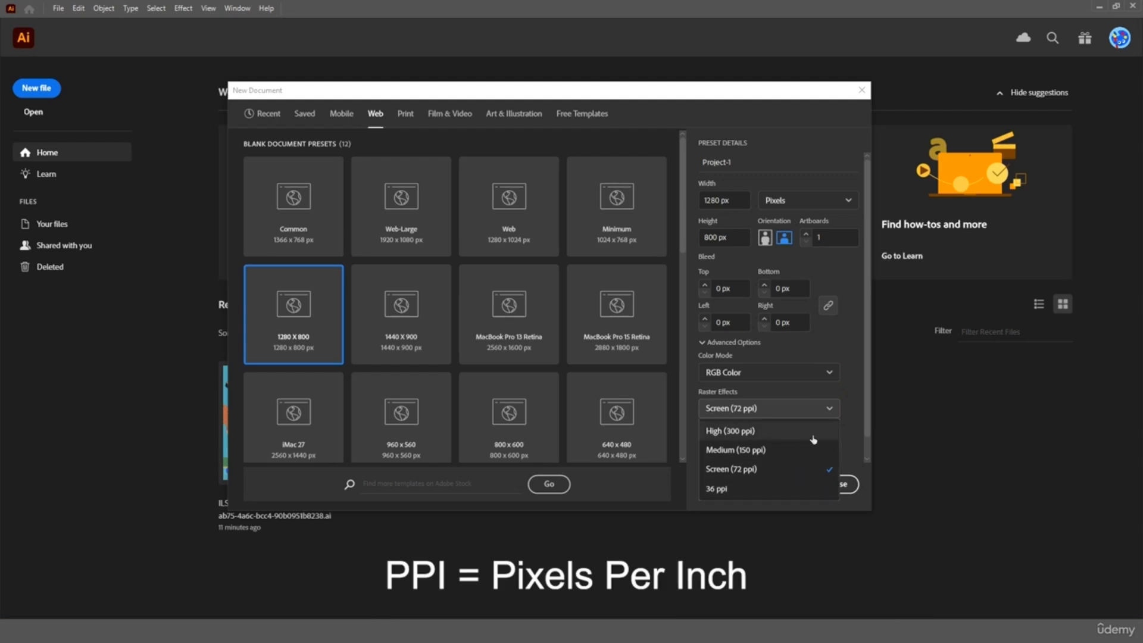
click(857, 408)
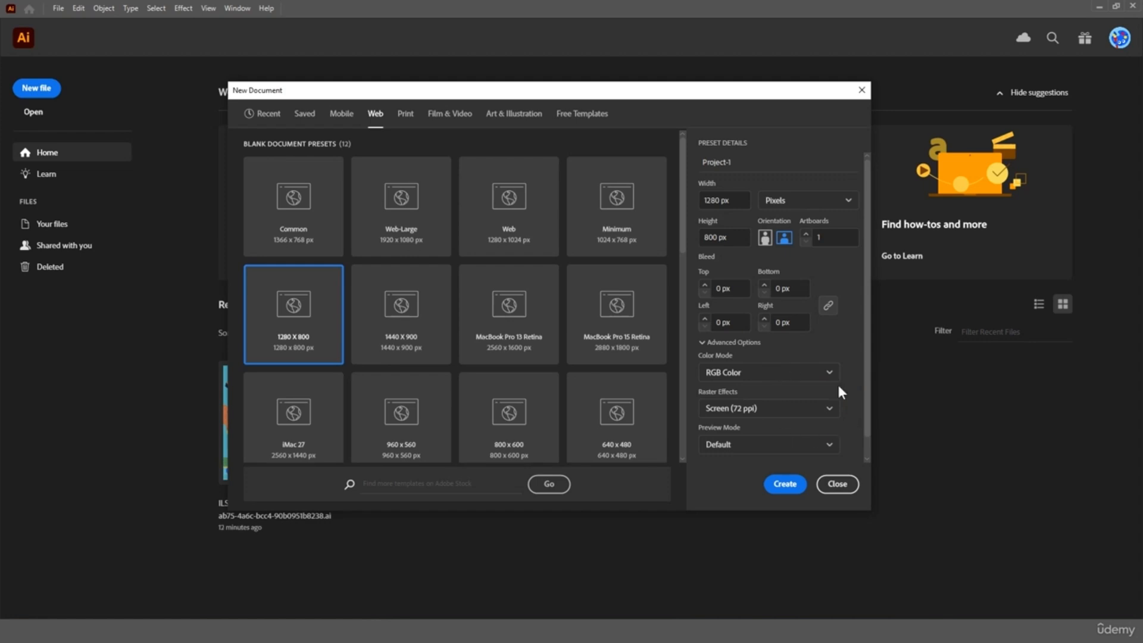
click(786, 484)
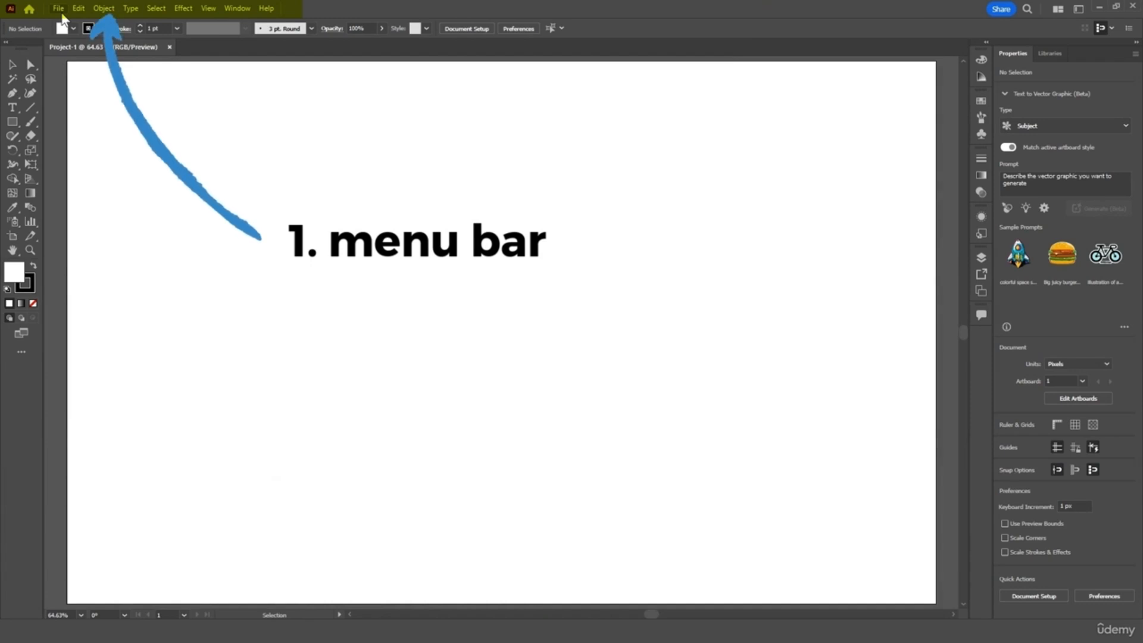
Step: Examine the commands in the main menus and the fill color and stroke weight choices
click(103, 8)
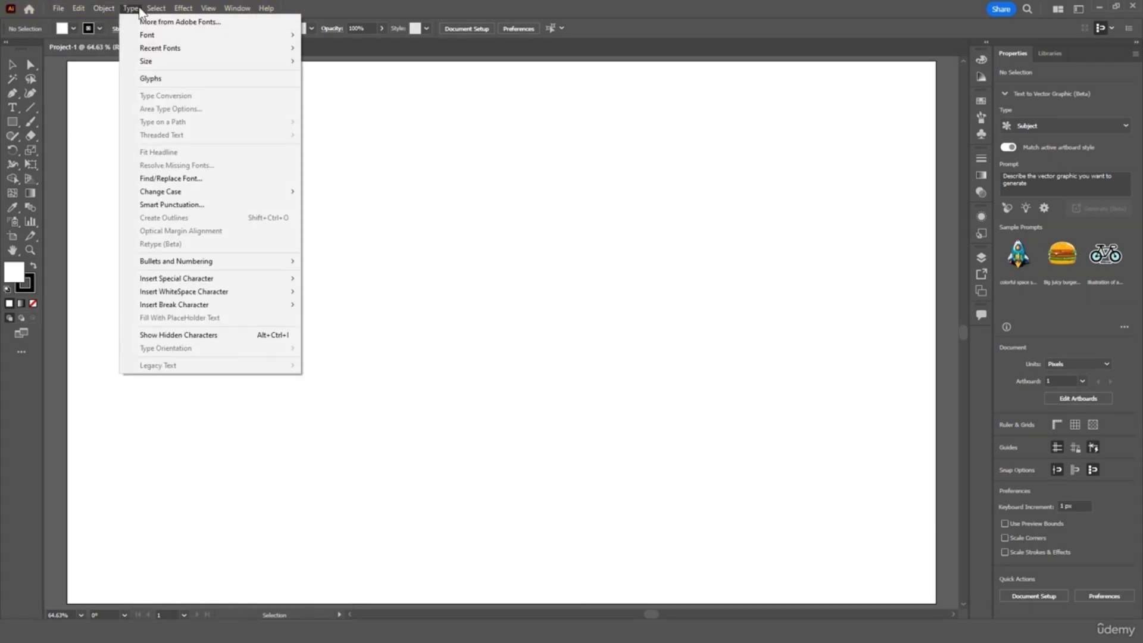
mouse_move(154, 13)
mouse_move(237, 9)
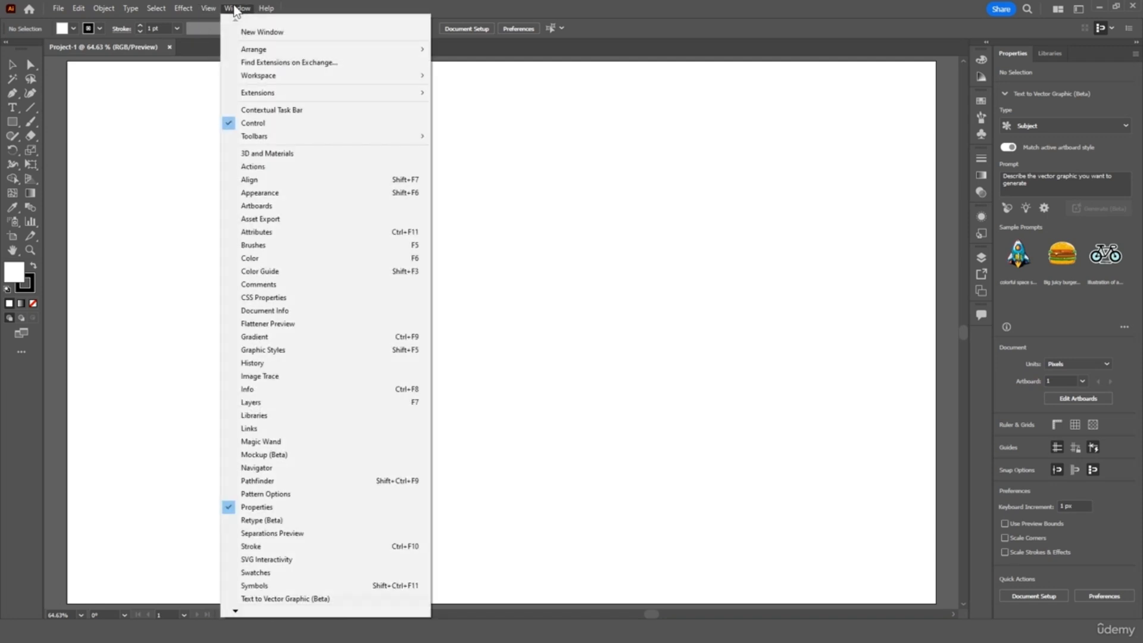
click(169, 359)
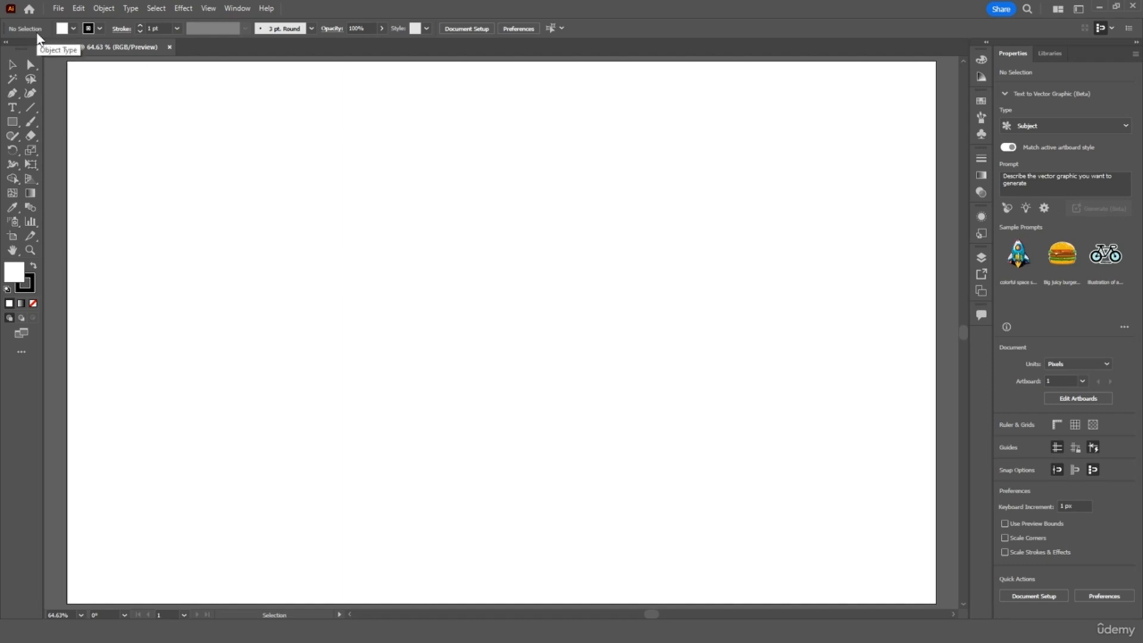
click(72, 28)
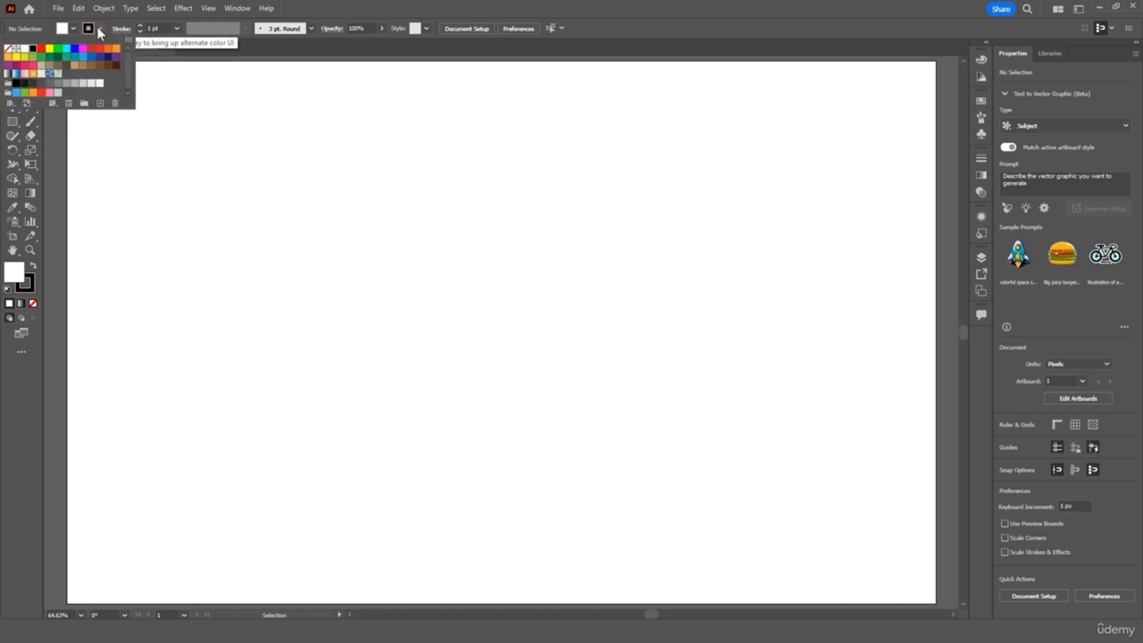
click(177, 28)
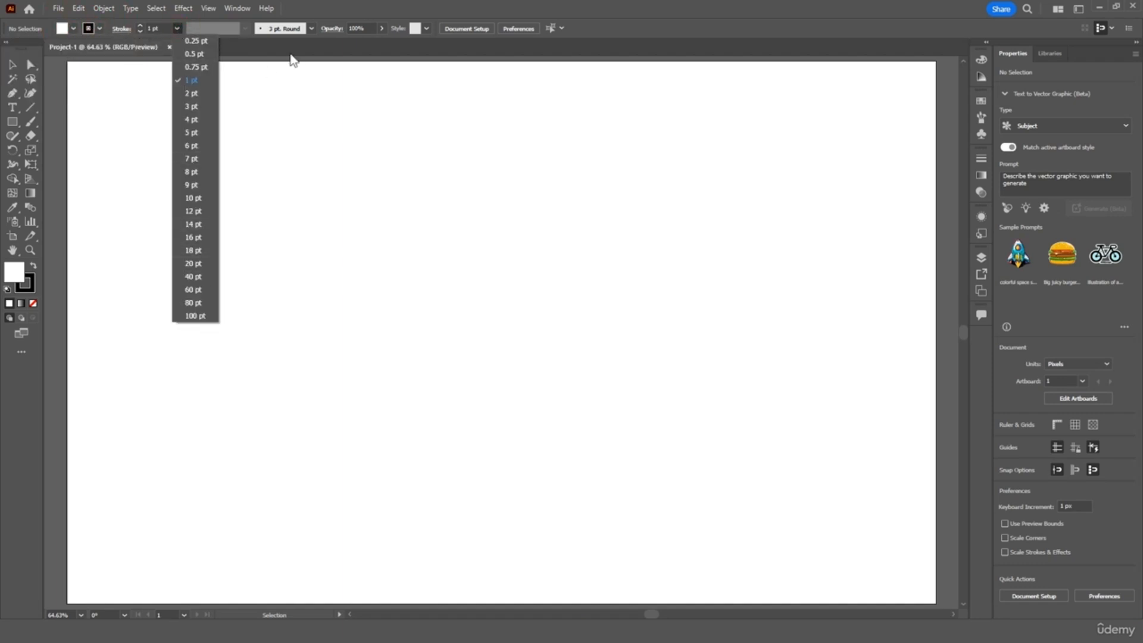
click(450, 18)
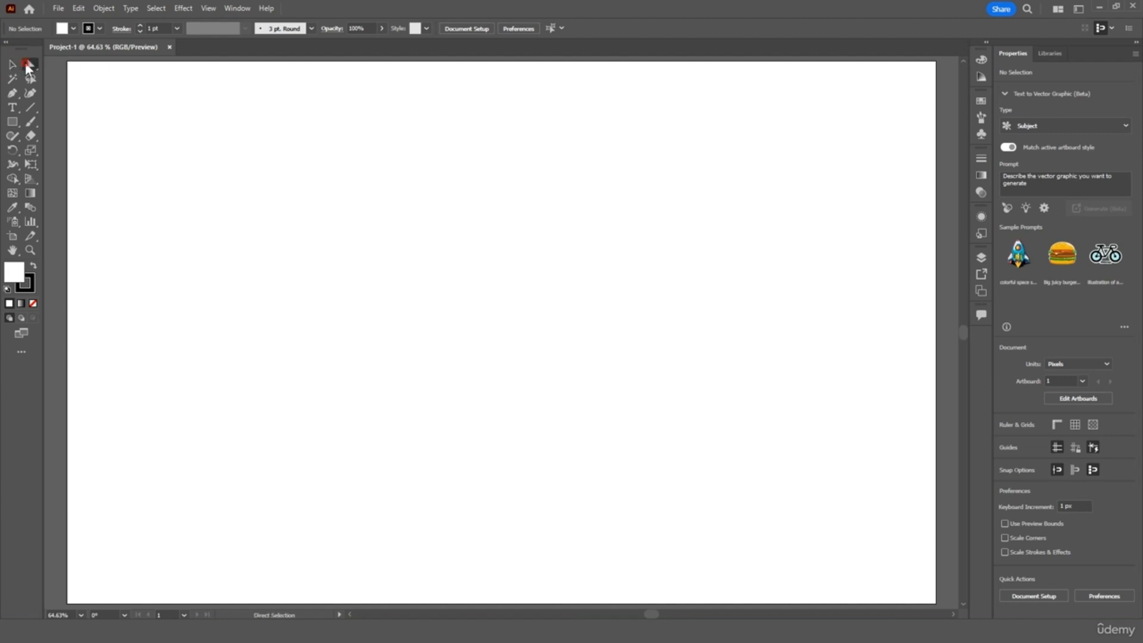
Step: Try several tools and paint a freehand Paintbrush stroke across the upper part of the artboard
click(12, 79)
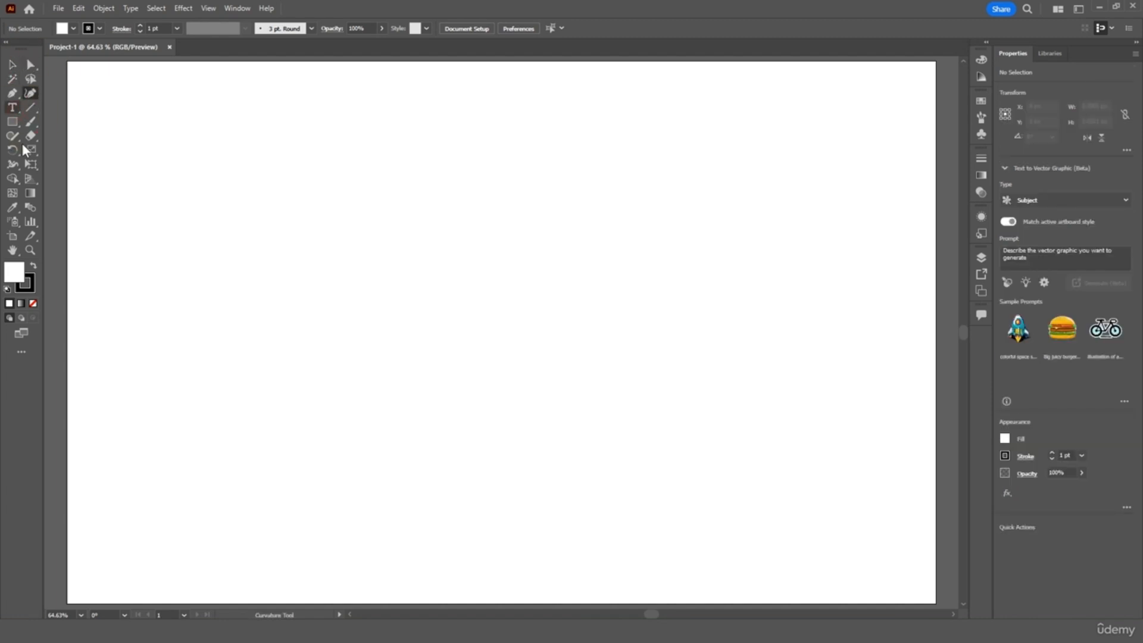
click(12, 65)
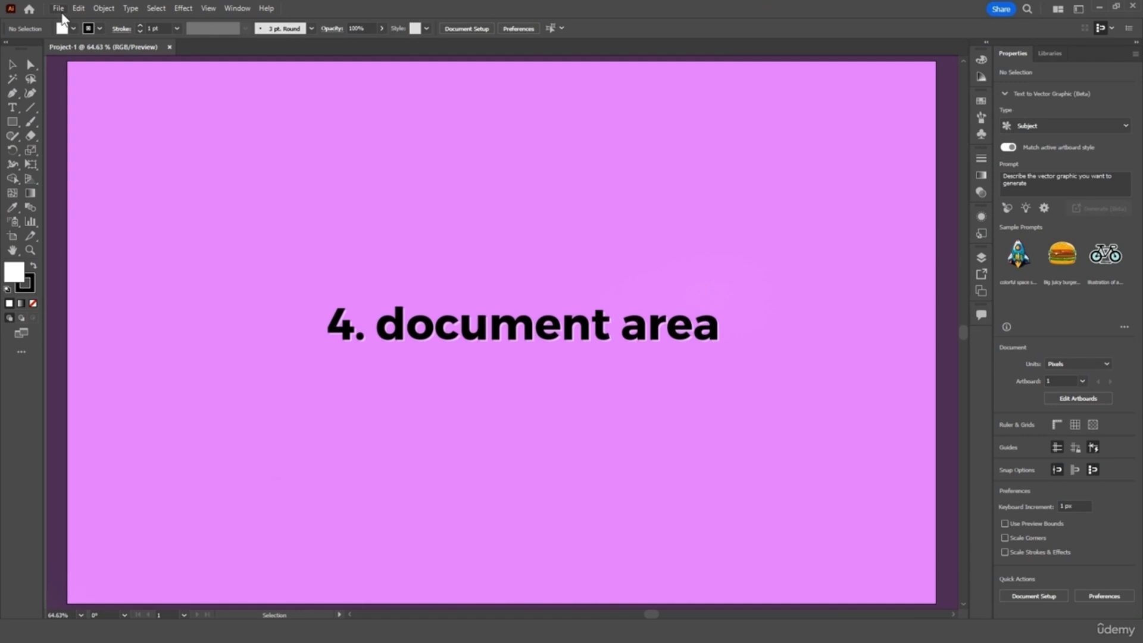
key(b)
mouse_move(179, 306)
mouse_down()
mouse_move(340, 241)
mouse_move(582, 267)
mouse_move(827, 213)
mouse_up()
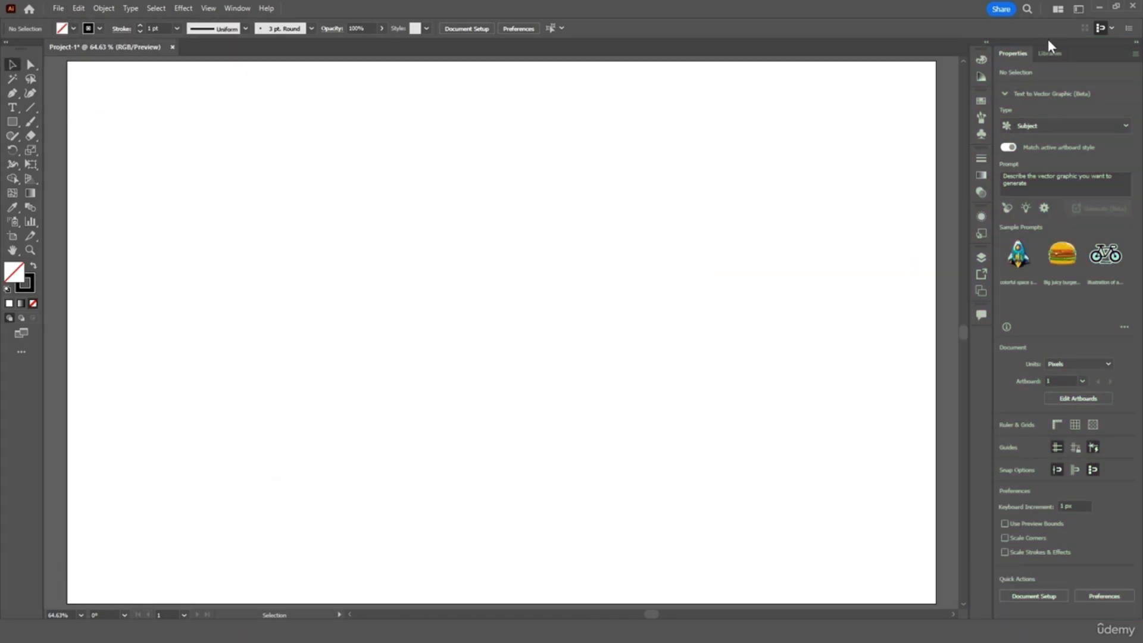
Step: Examine the collapsed panels for color, color guide, swatches, brushes, symbols, stroke, gradient, transparency and appearance
click(981, 60)
click(981, 77)
click(981, 101)
click(981, 117)
click(982, 133)
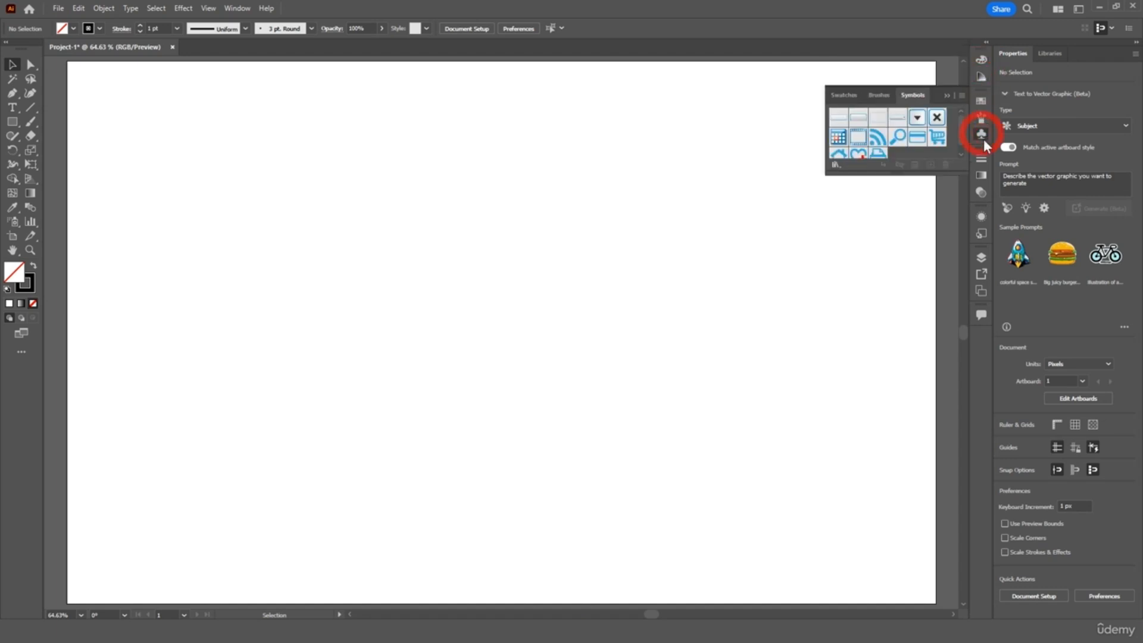
click(980, 158)
click(983, 175)
click(982, 192)
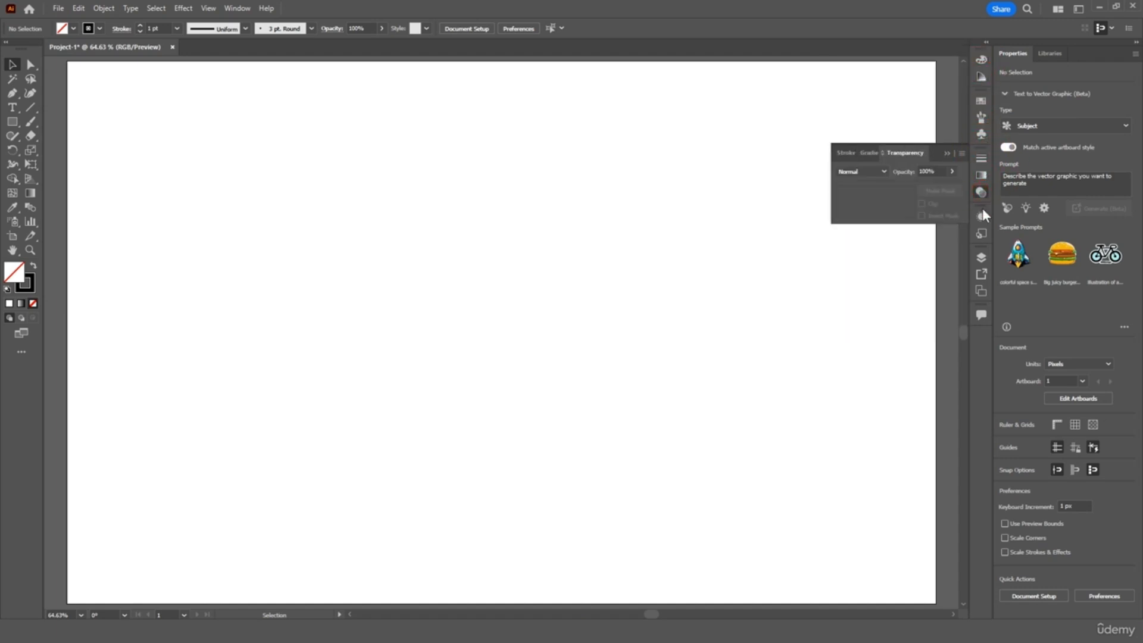
click(981, 216)
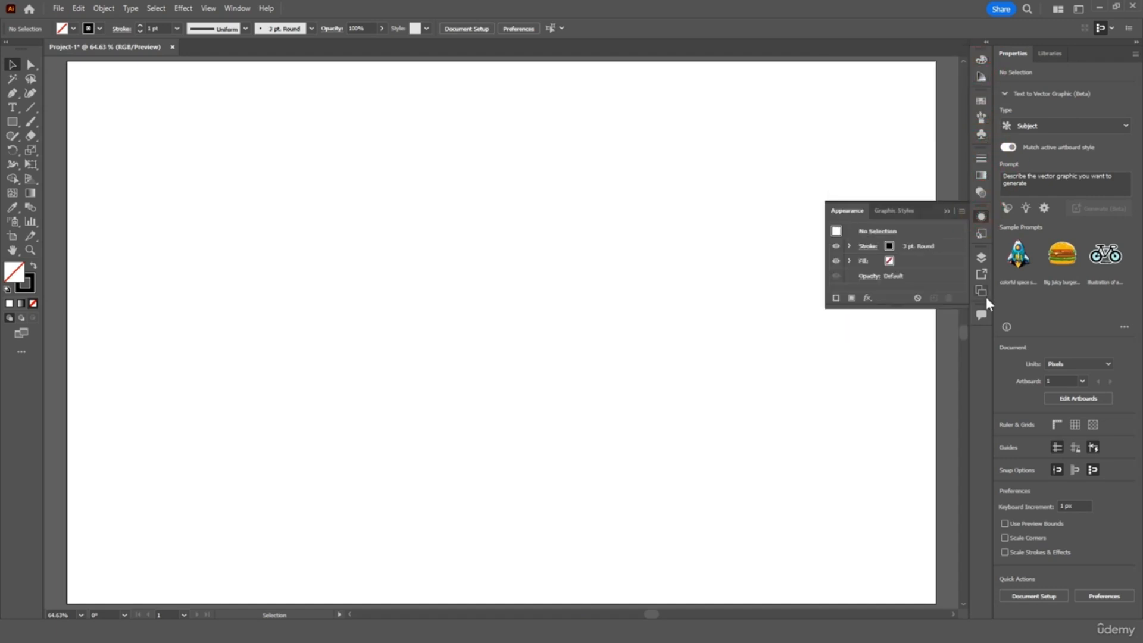
click(982, 59)
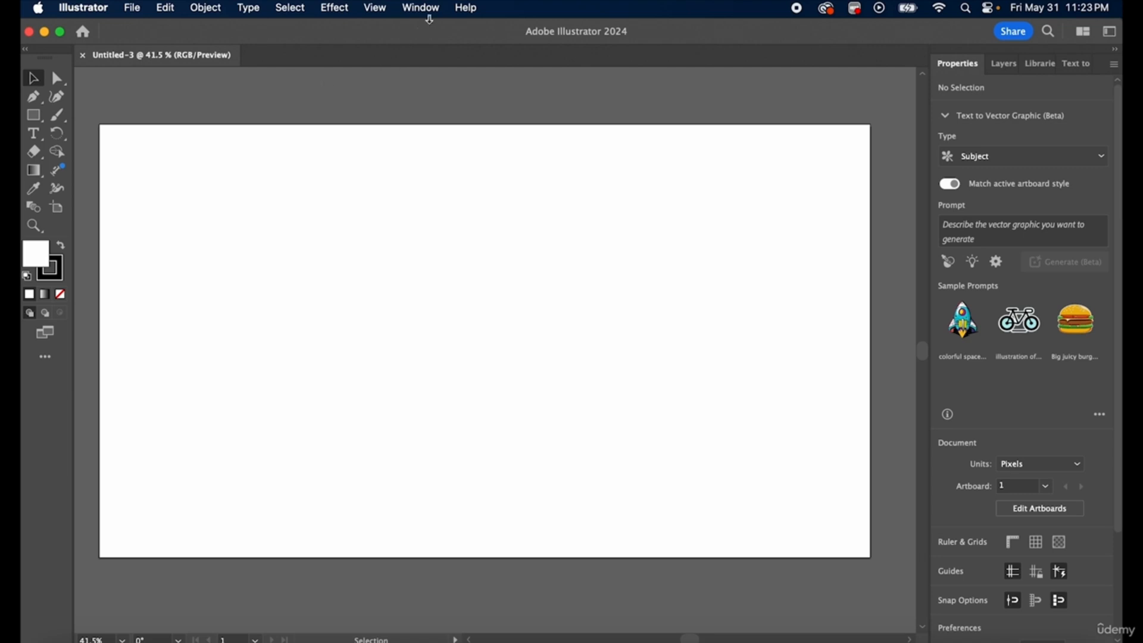
Step: Show the Control bar in the workspace of the untitled document
click(427, 8)
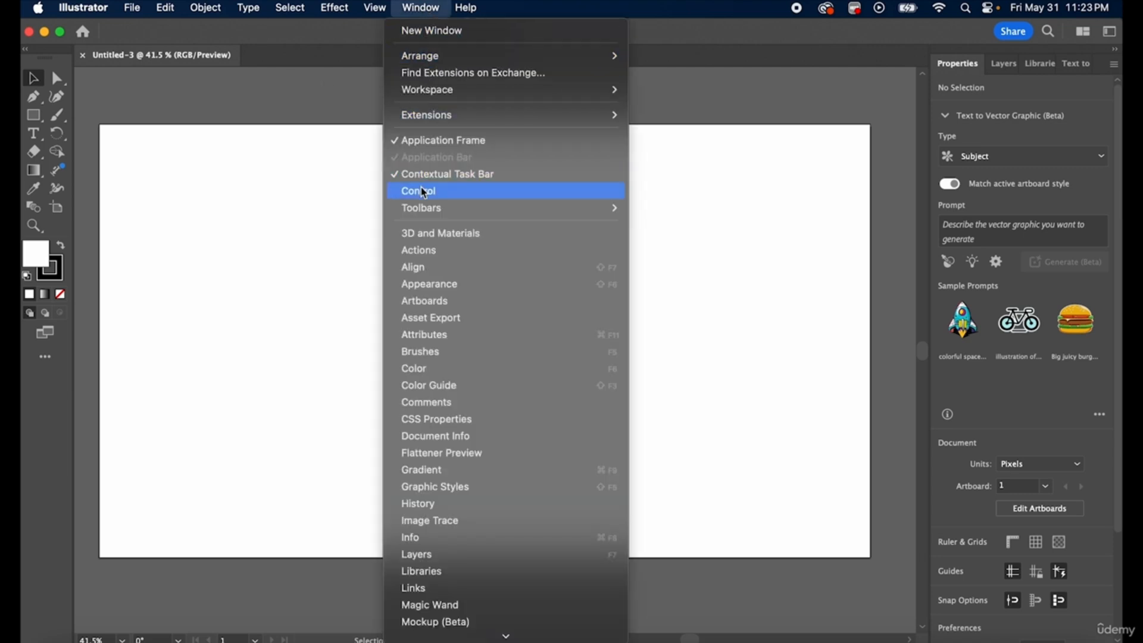
click(485, 195)
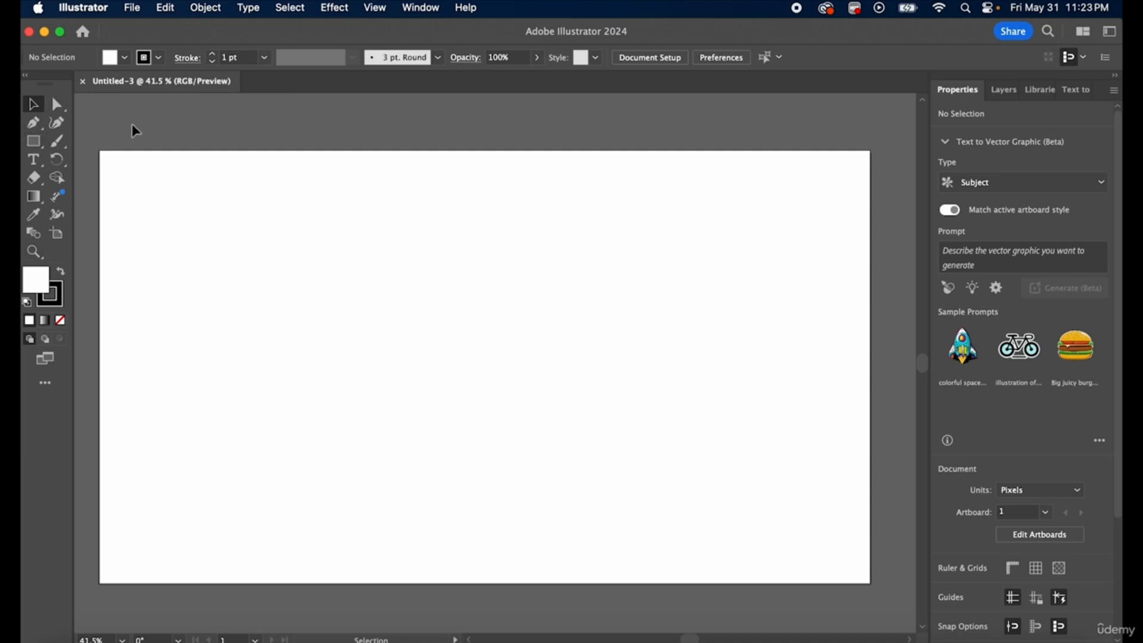
Step: Switch the toolbar to the Advanced tool set
click(420, 8)
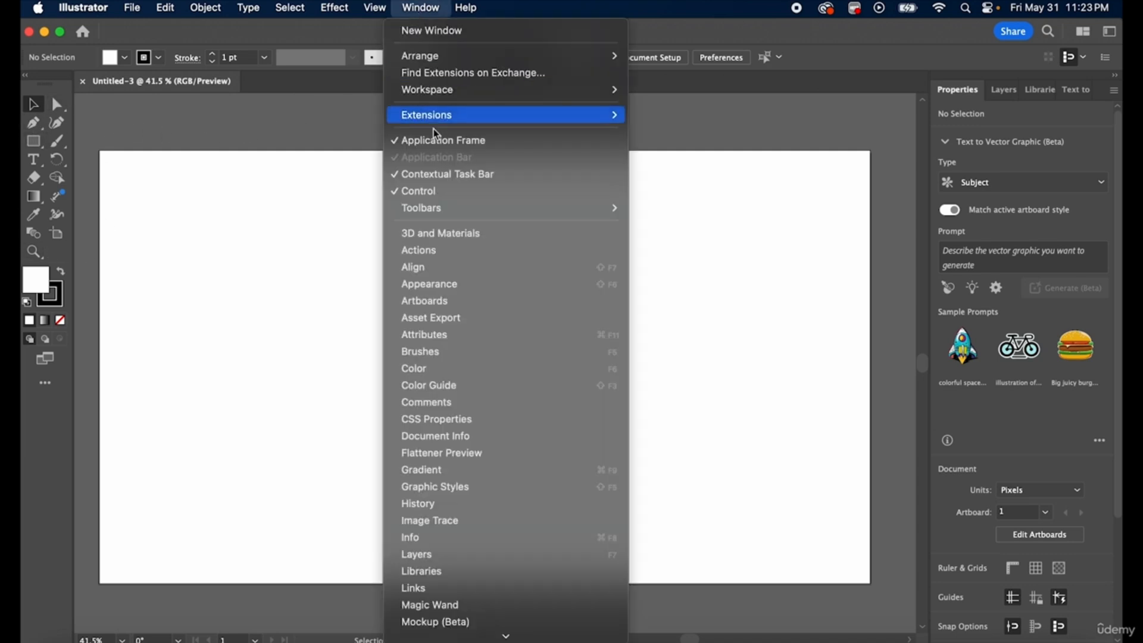
mouse_move(440, 209)
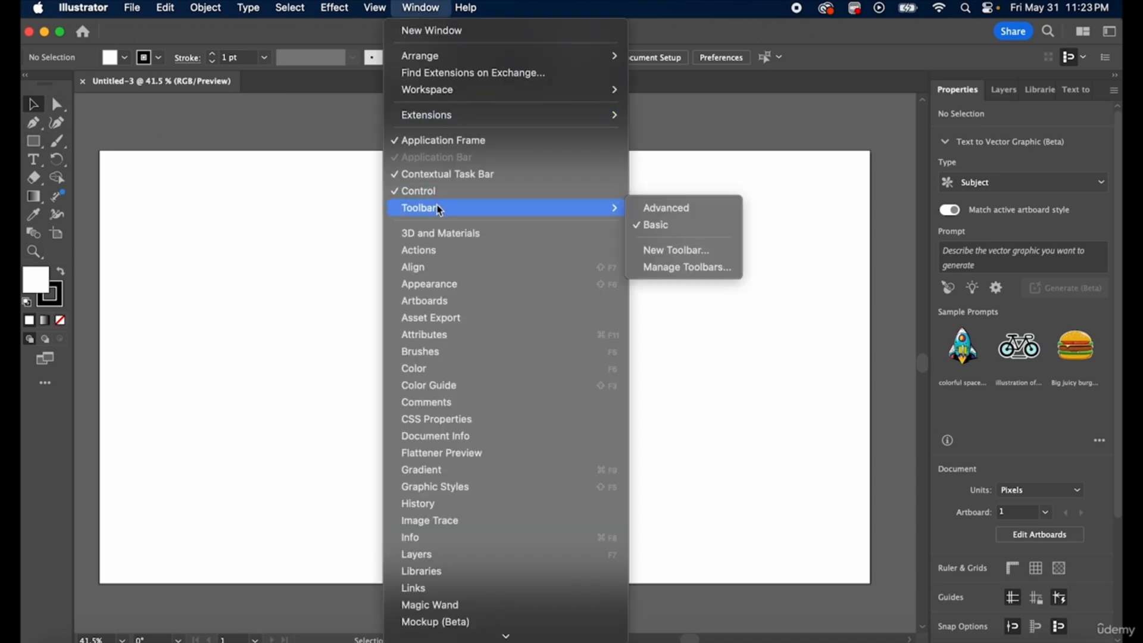
click(712, 212)
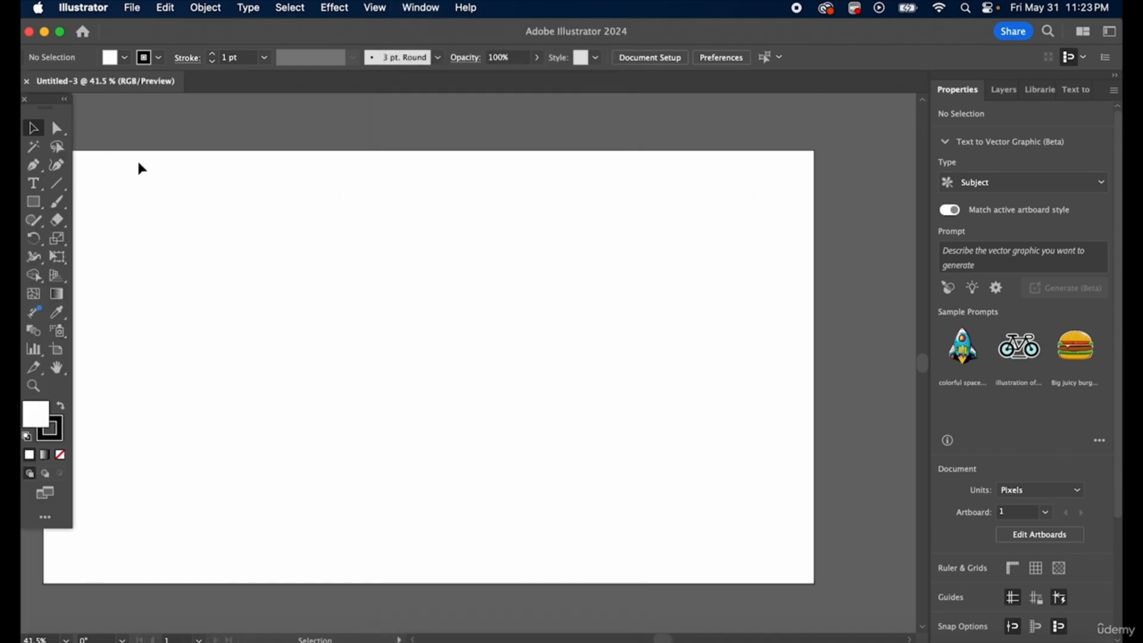
Step: Place Lorem ipsum placeholder point text in the upper middle of the artboard and hide its contextual task bar
click(37, 185)
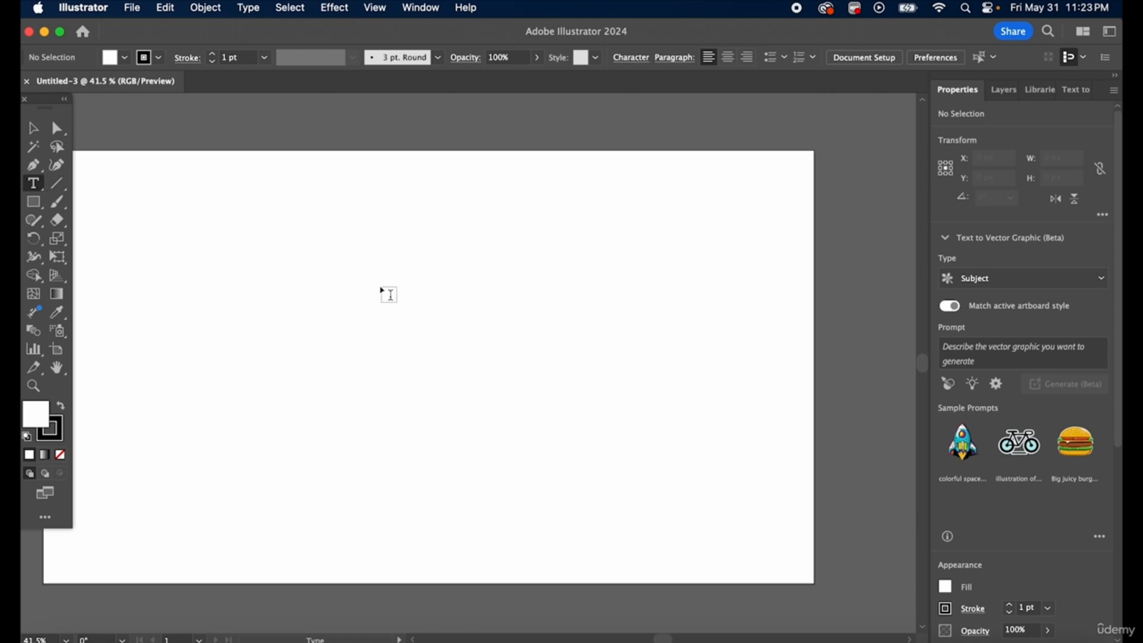
click(382, 284)
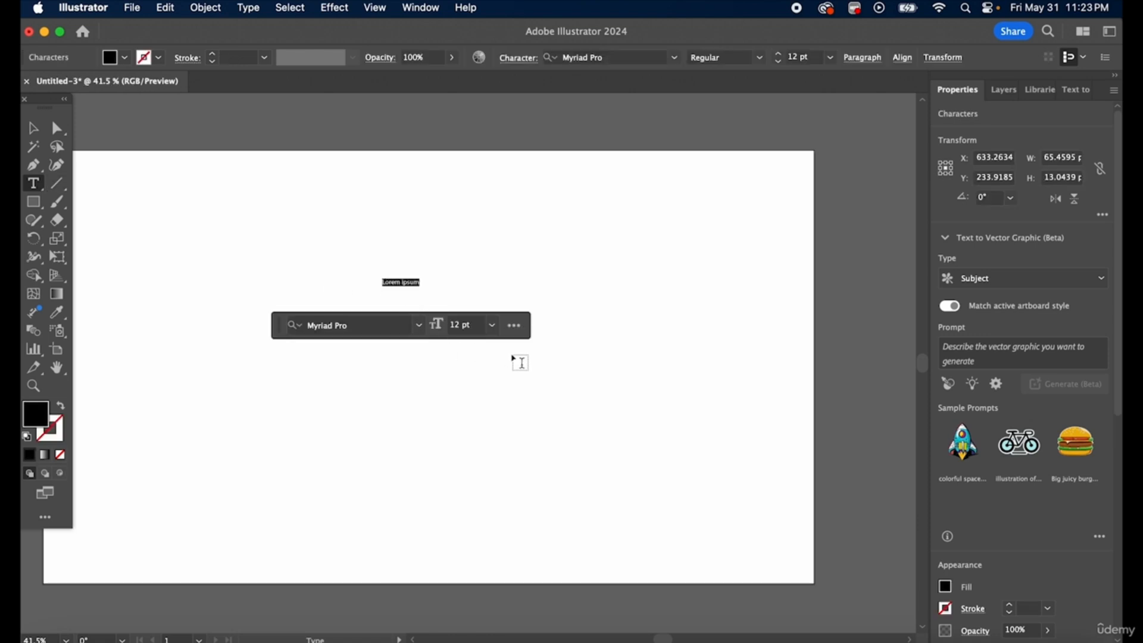
click(514, 326)
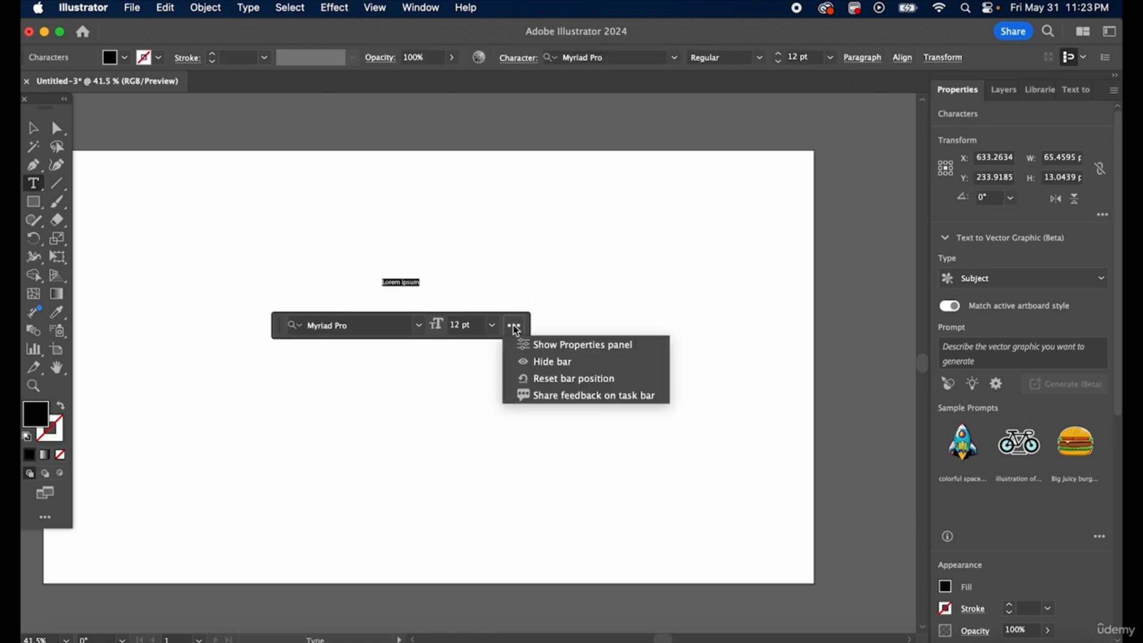
click(622, 364)
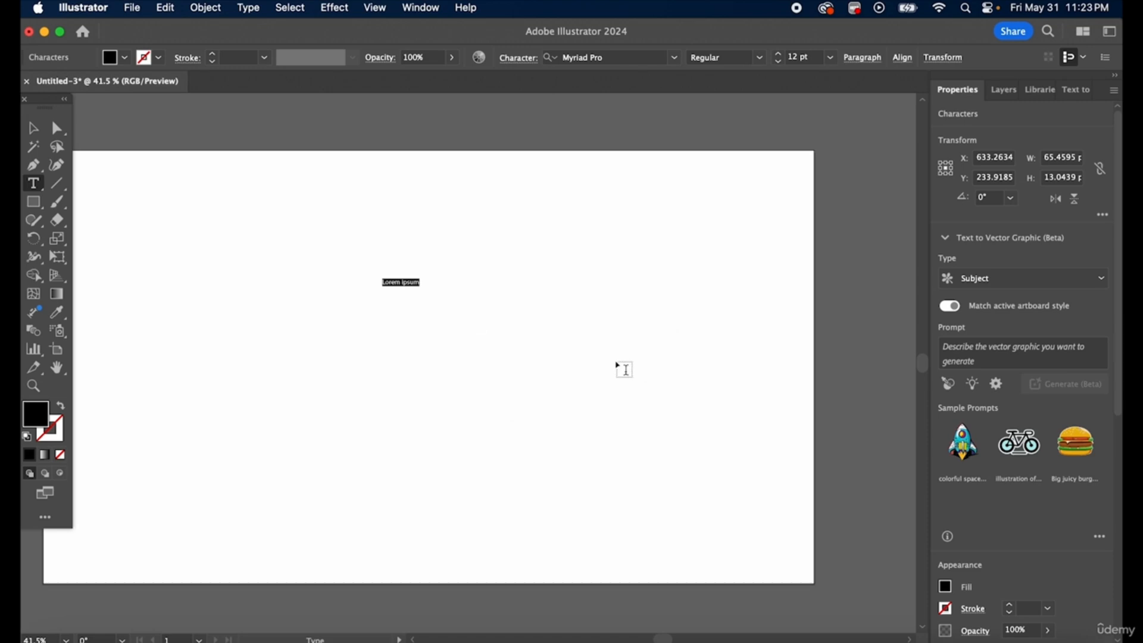
Step: Bring back the Contextual Task Bar for the text, hide it again, and return to the Selection tool
click(427, 8)
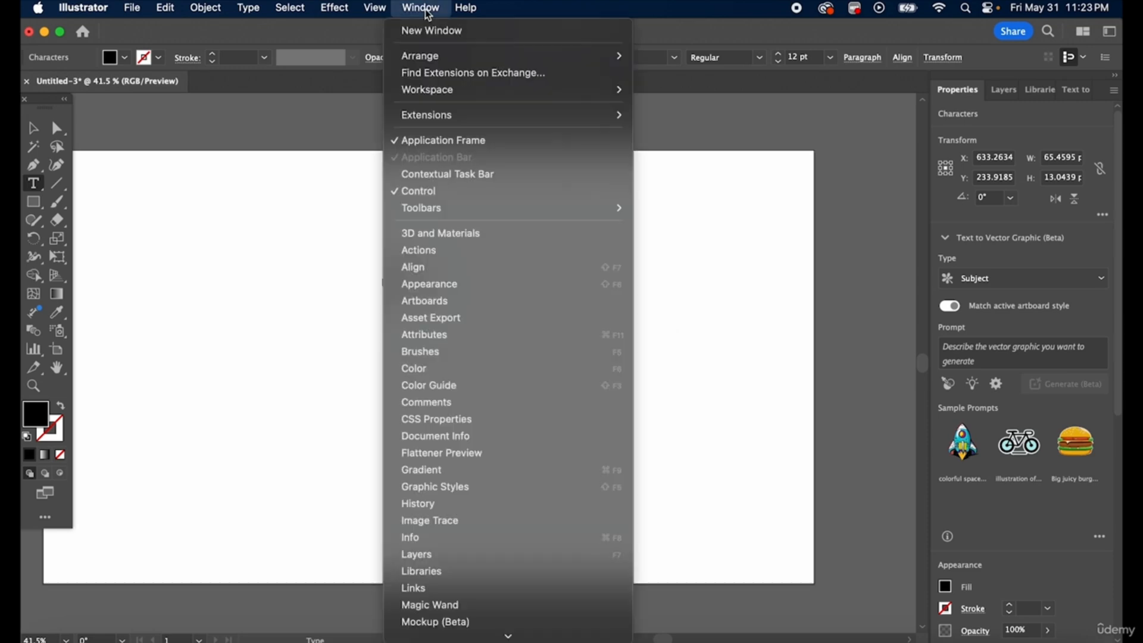
click(525, 177)
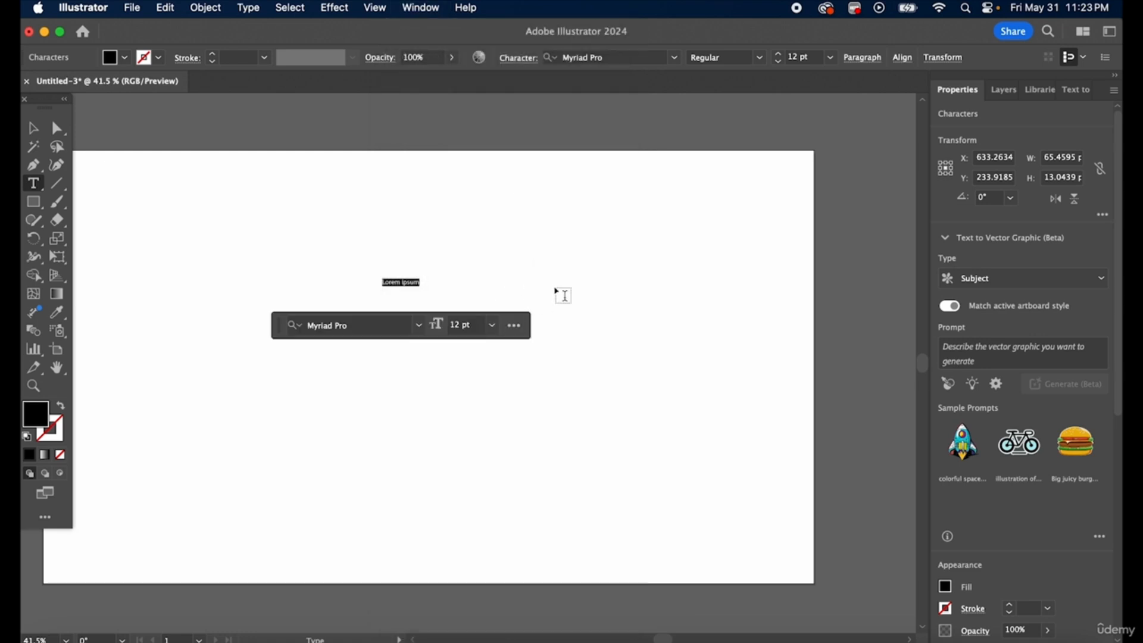
click(514, 325)
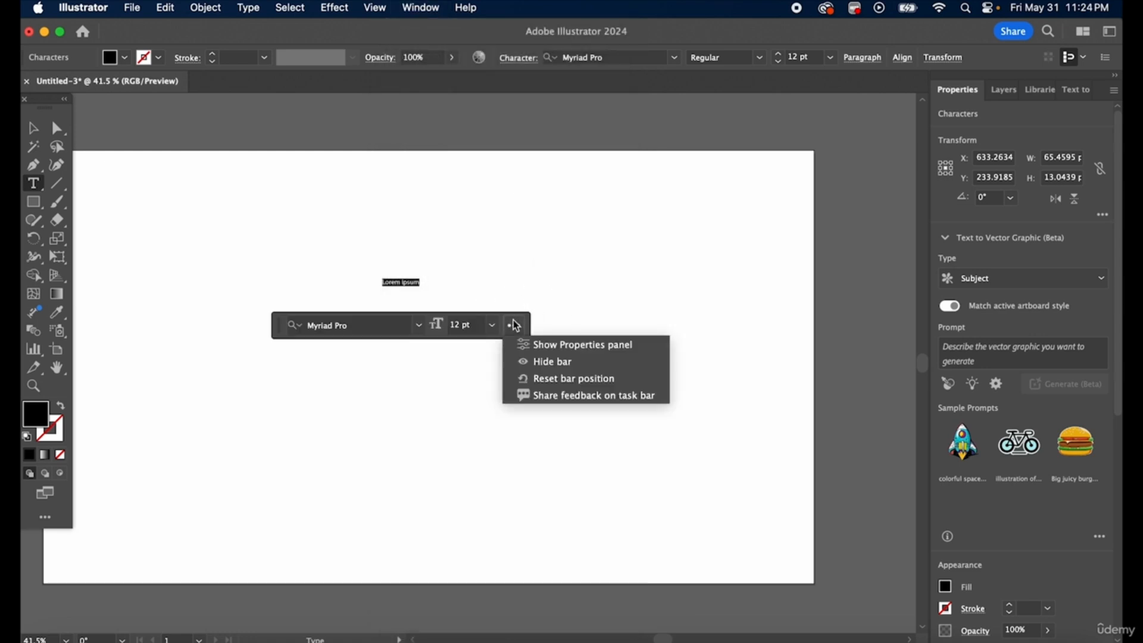
click(565, 363)
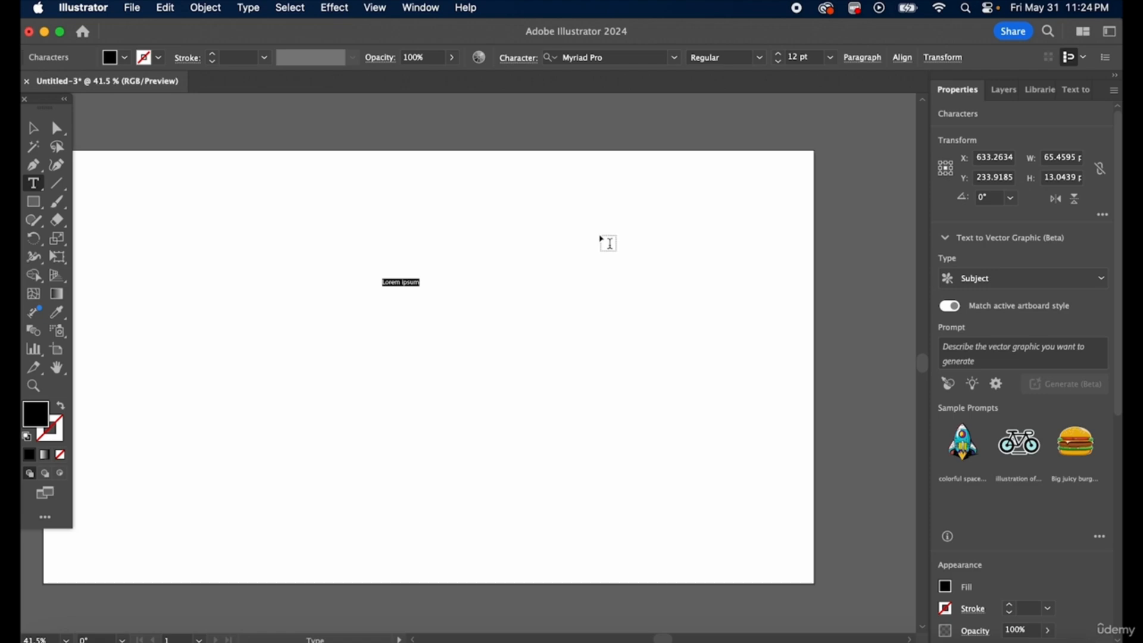
click(42, 128)
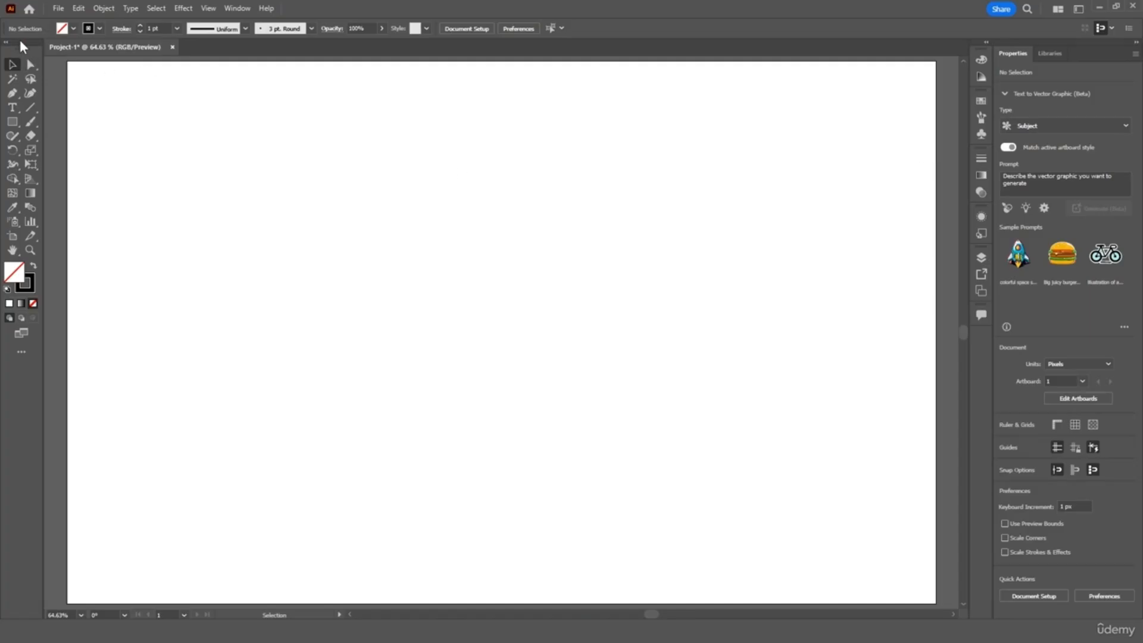
Step: In Project-1, try repositioning the toolbar and the collapsed color panels within their docks
drag(20, 43, 13, 76)
mouse_move(981, 54)
mouse_down()
mouse_move(674, 156)
mouse_move(199, 94)
mouse_move(275, 118)
mouse_move(877, 90)
mouse_move(970, 52)
mouse_move(981, 62)
mouse_up()
click(683, 171)
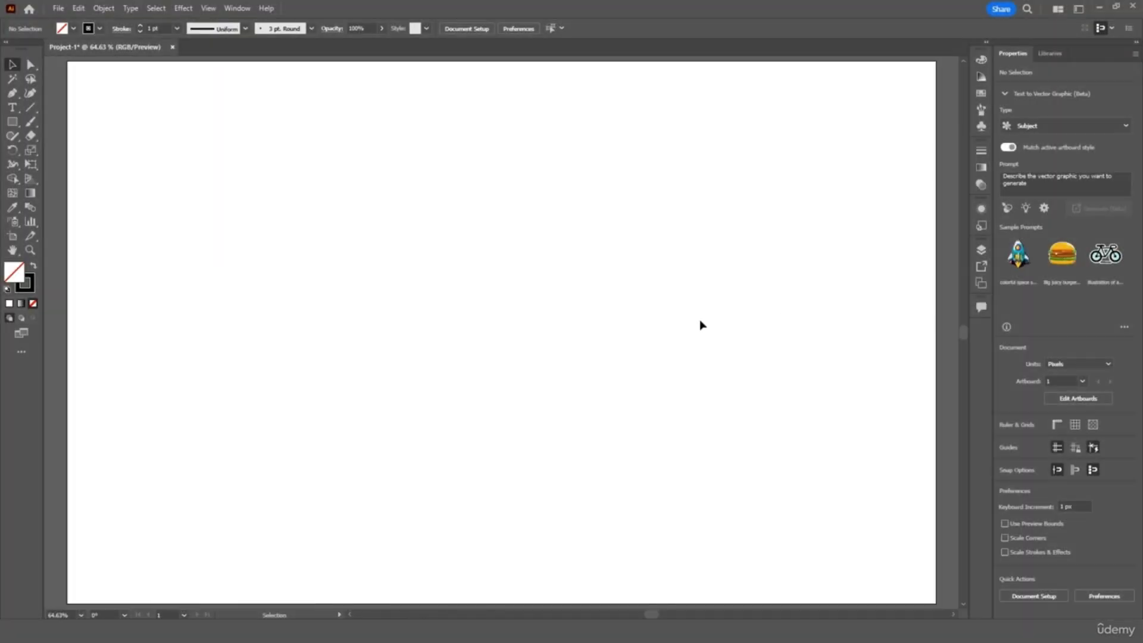
Step: Open the Layers panel and collapse it back to its docked icon
click(237, 10)
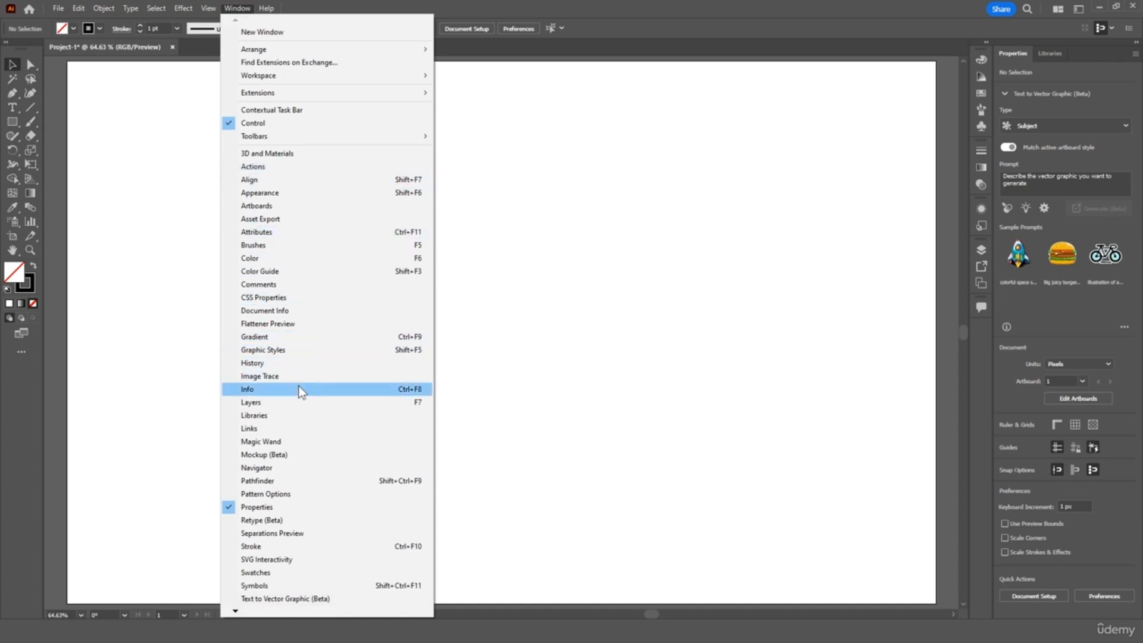
click(288, 404)
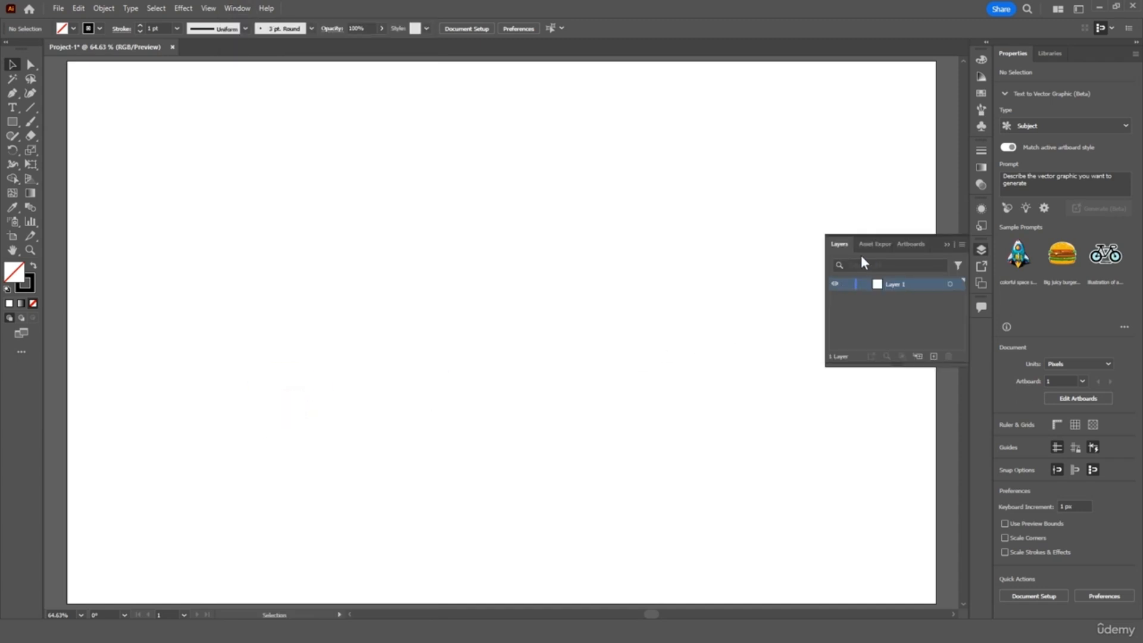
click(947, 244)
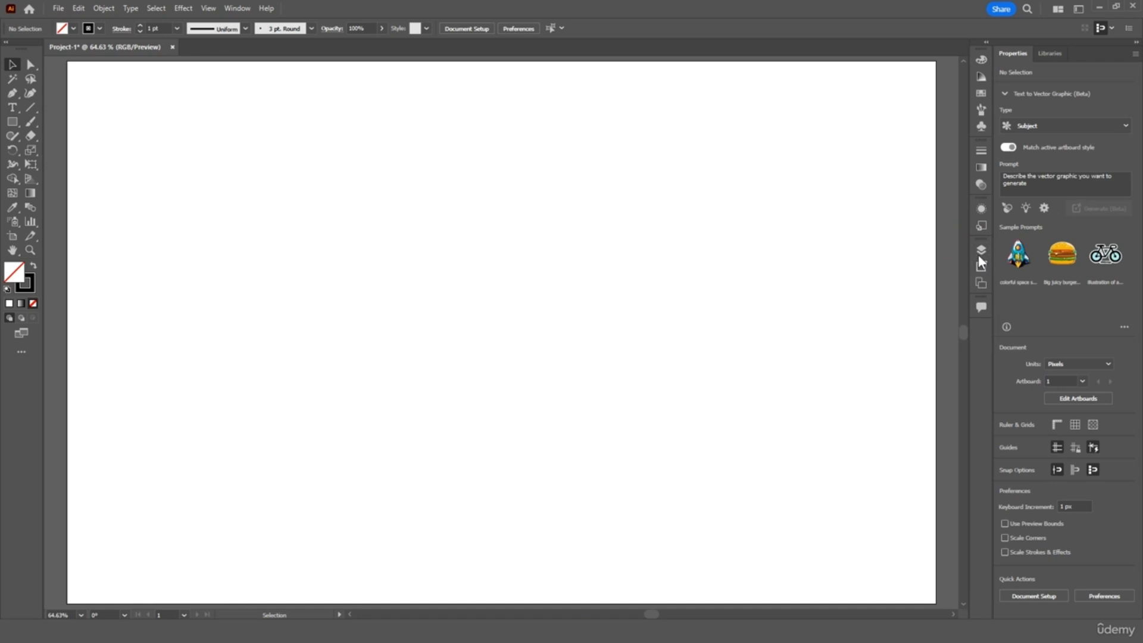
Step: Detach the Layers panel from the dock, expand it over the artboard, and close it
drag(979, 251, 725, 313)
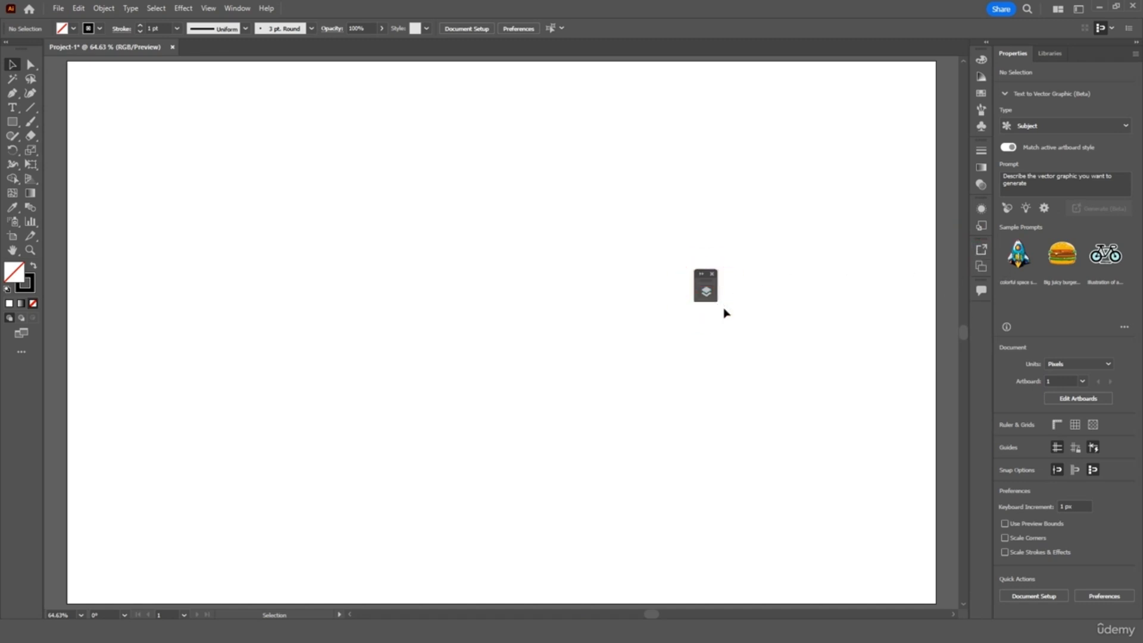
click(706, 291)
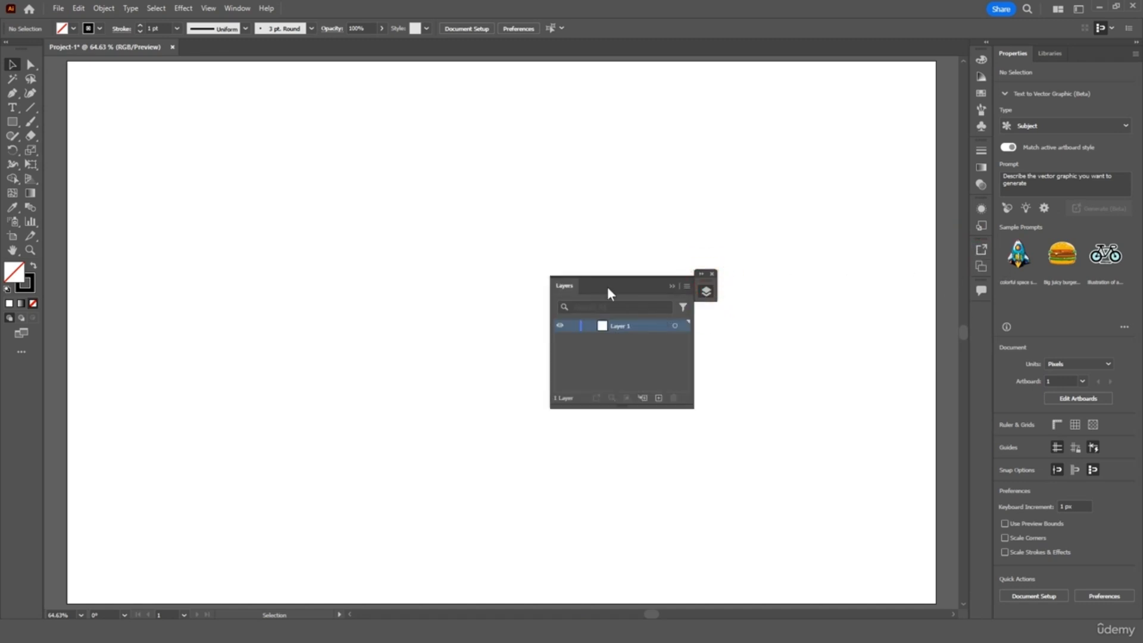
click(713, 275)
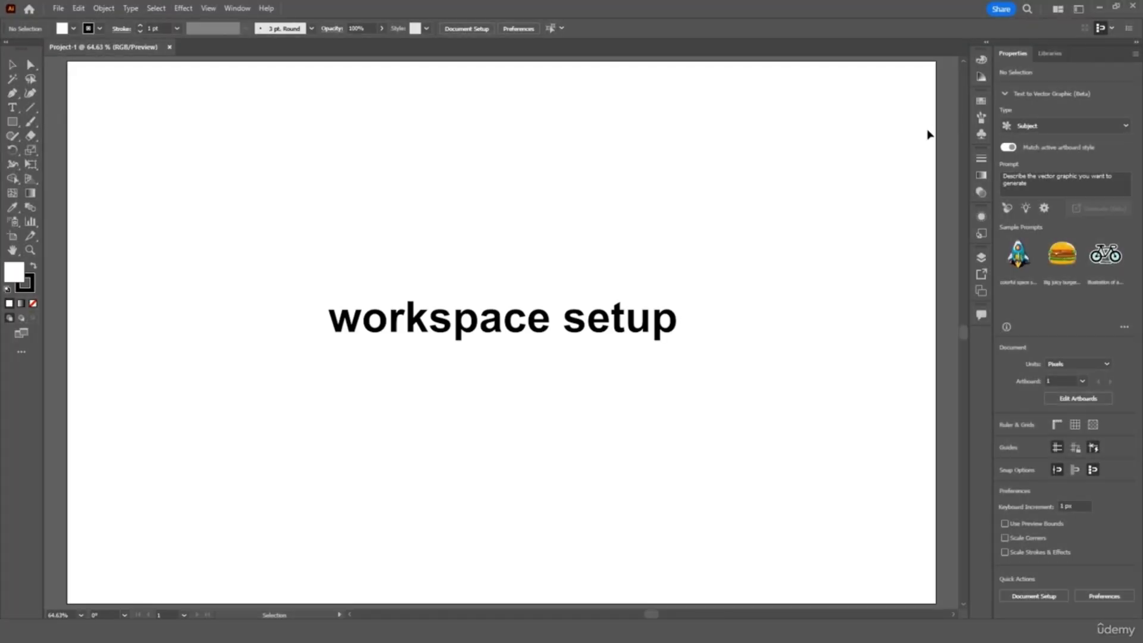
Step: Try the Layout workspace and the Typography workspace on the Project-1 document
click(239, 10)
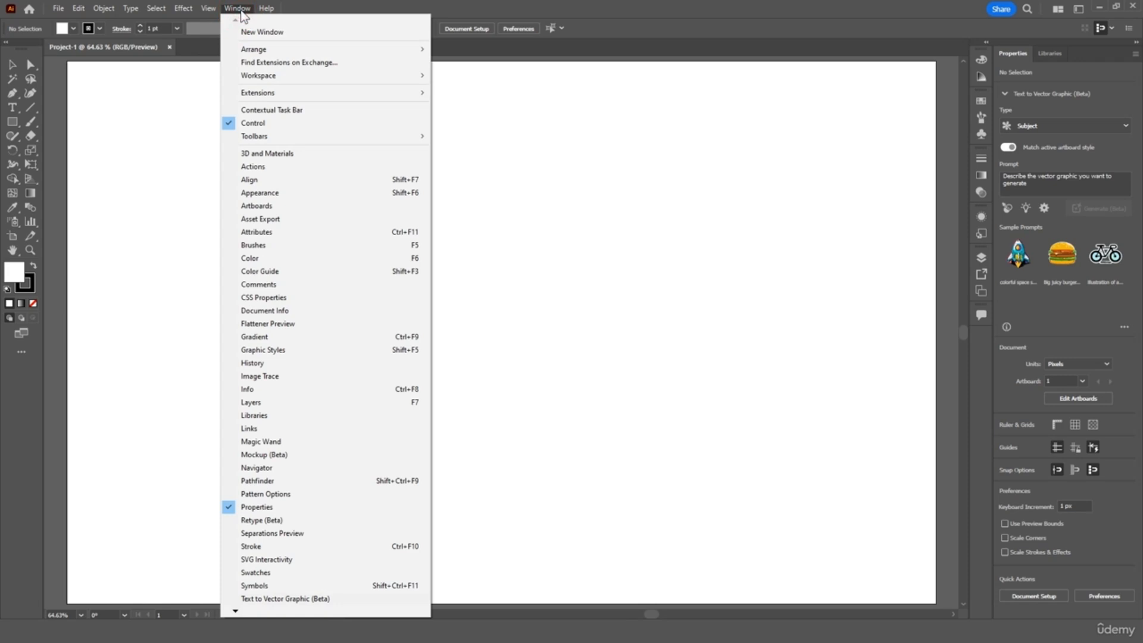
mouse_move(264, 80)
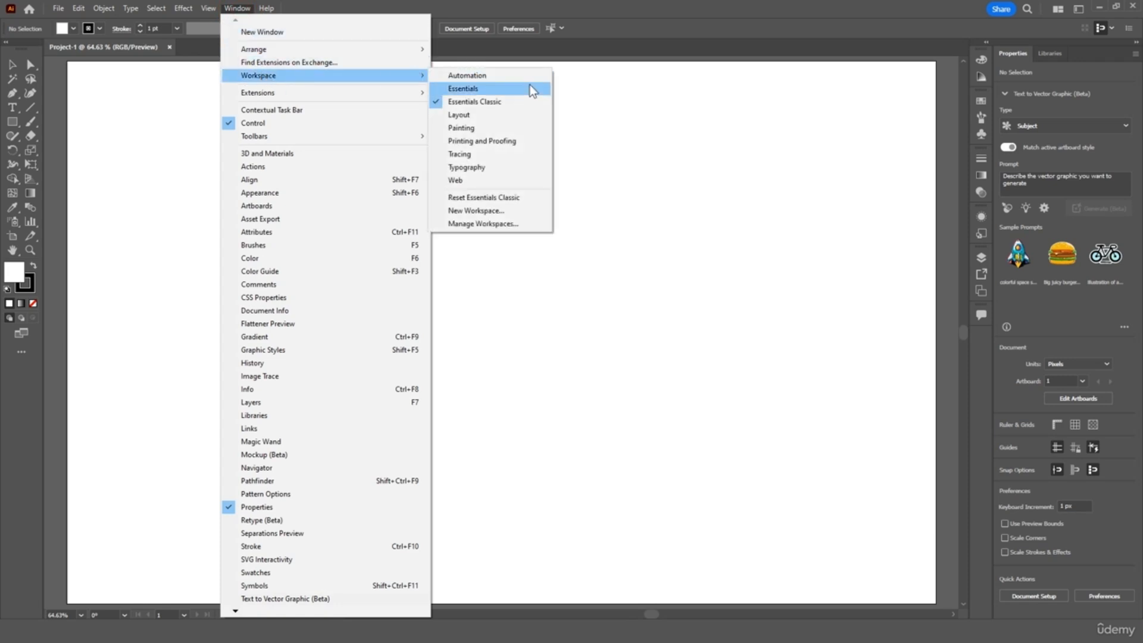
click(532, 114)
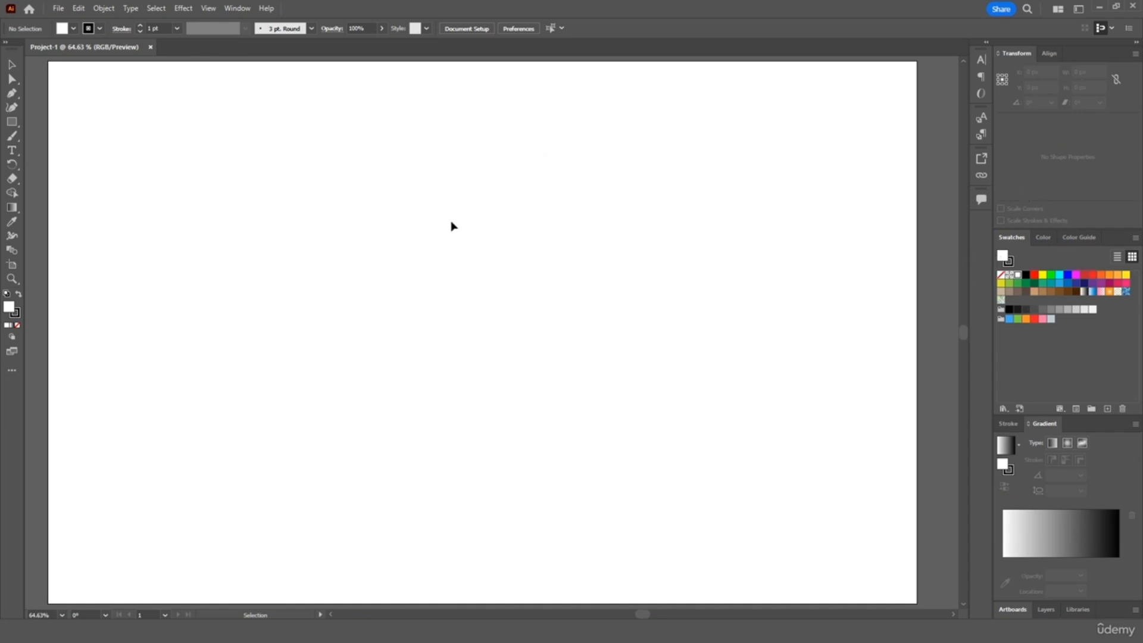
click(240, 8)
mouse_move(345, 75)
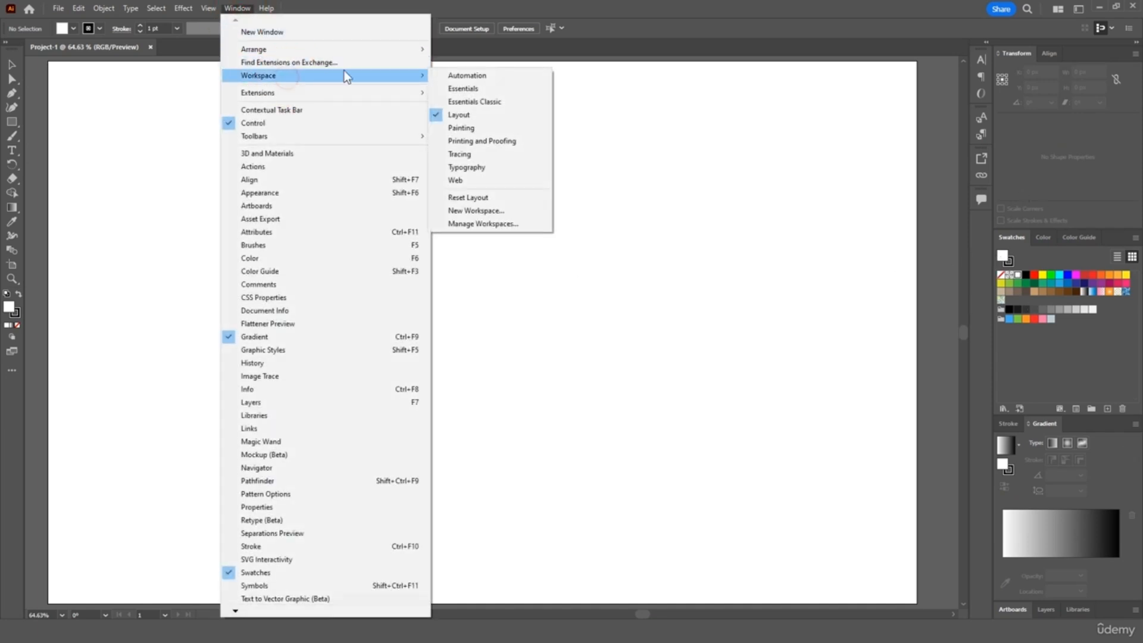
click(492, 166)
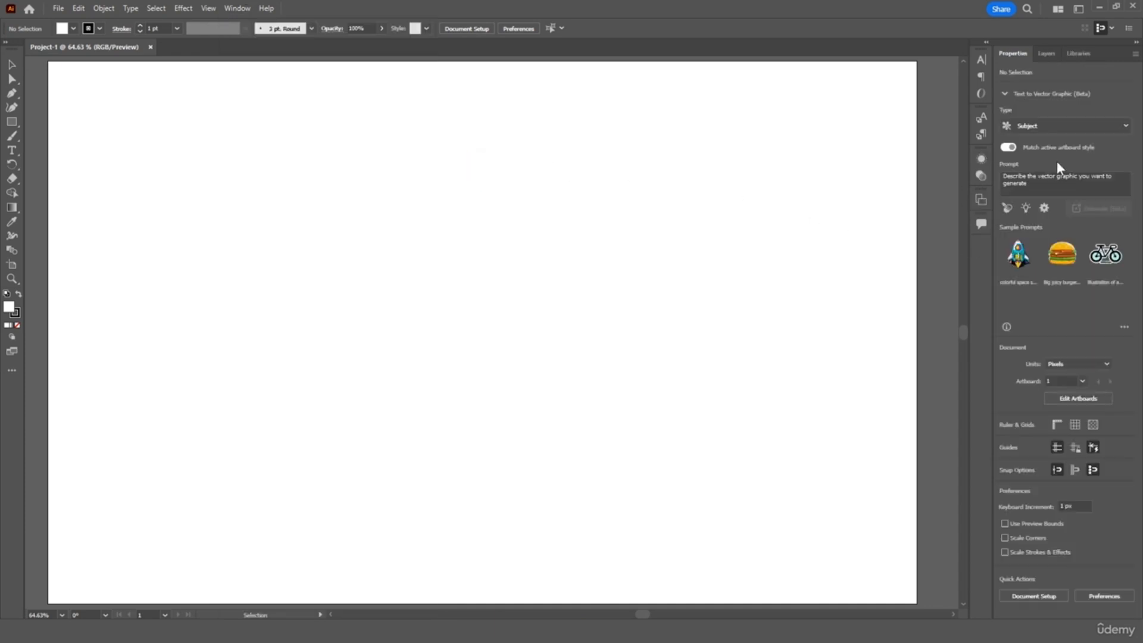
Step: Try the Printing and Proofing workspace and return to Essentials Classic
click(245, 9)
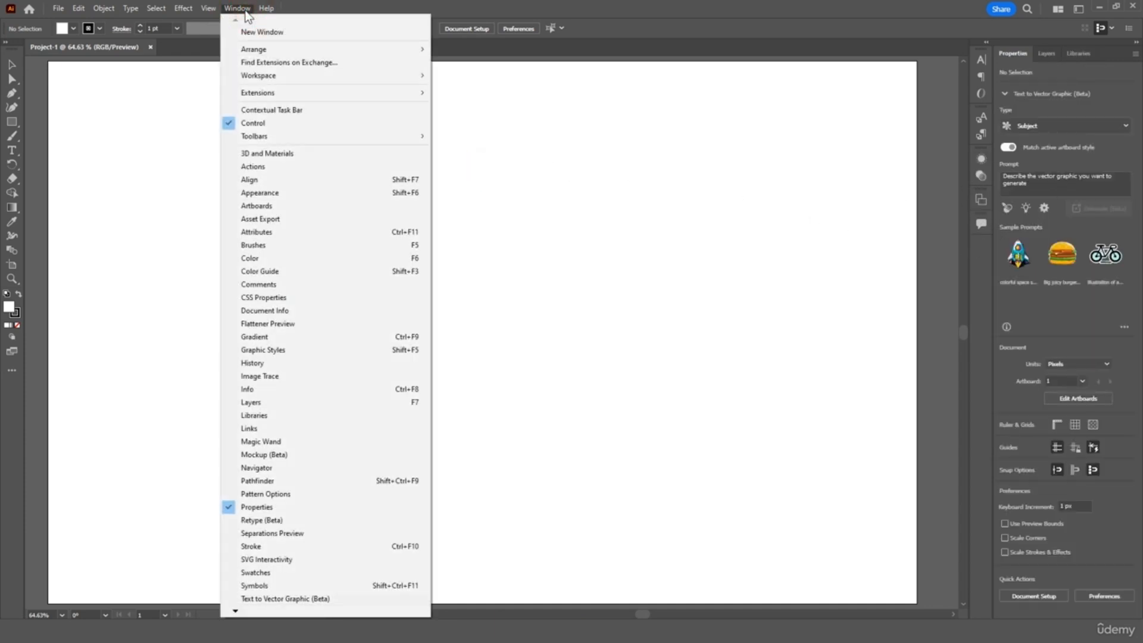
click(275, 76)
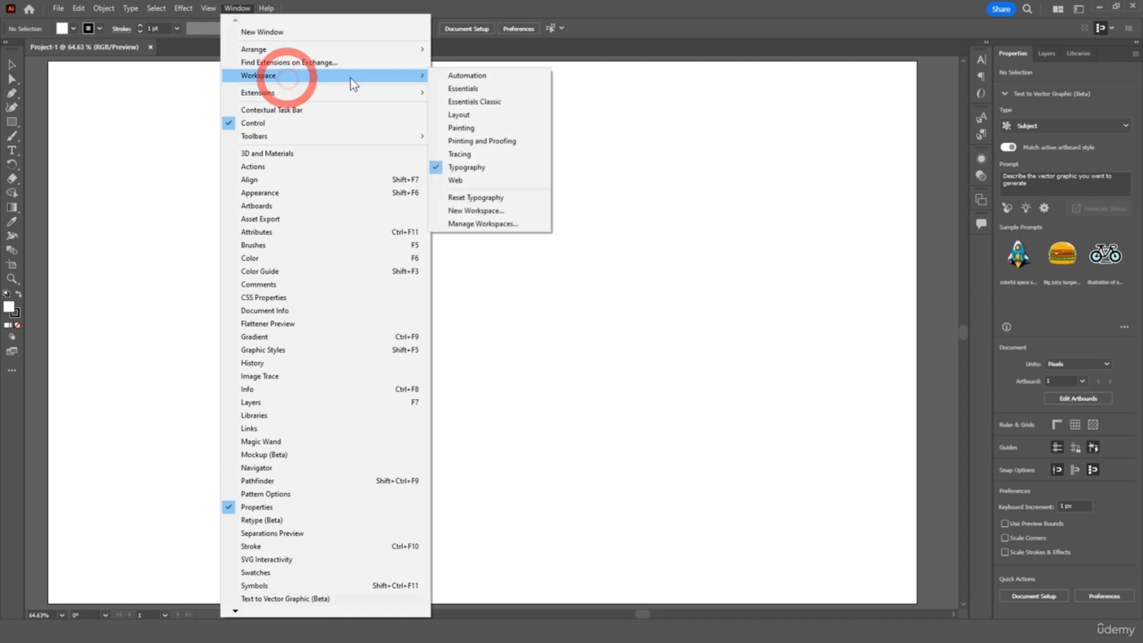
click(505, 141)
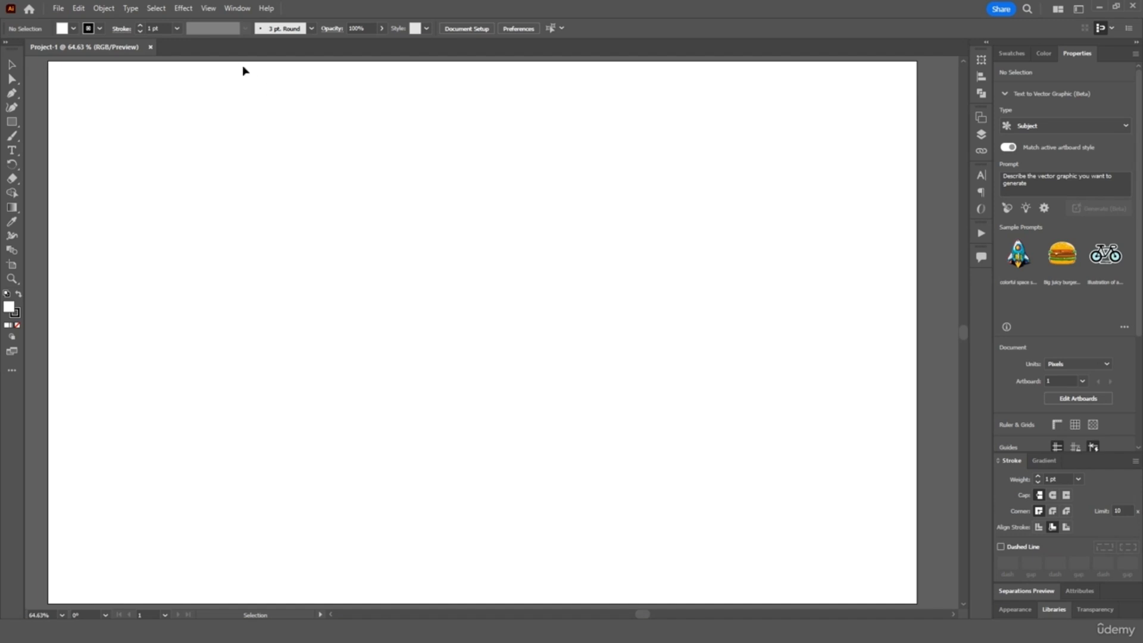
click(237, 11)
mouse_move(425, 90)
mouse_move(398, 77)
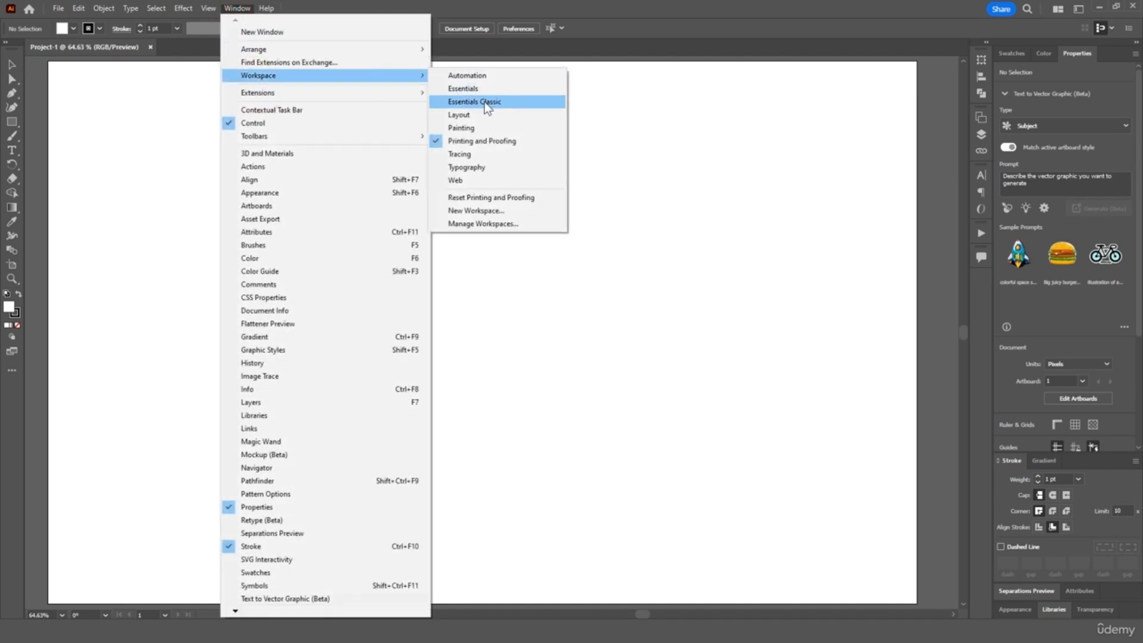
click(484, 103)
Step: Create a new workspace named Sample from the current panel arrangement
click(241, 10)
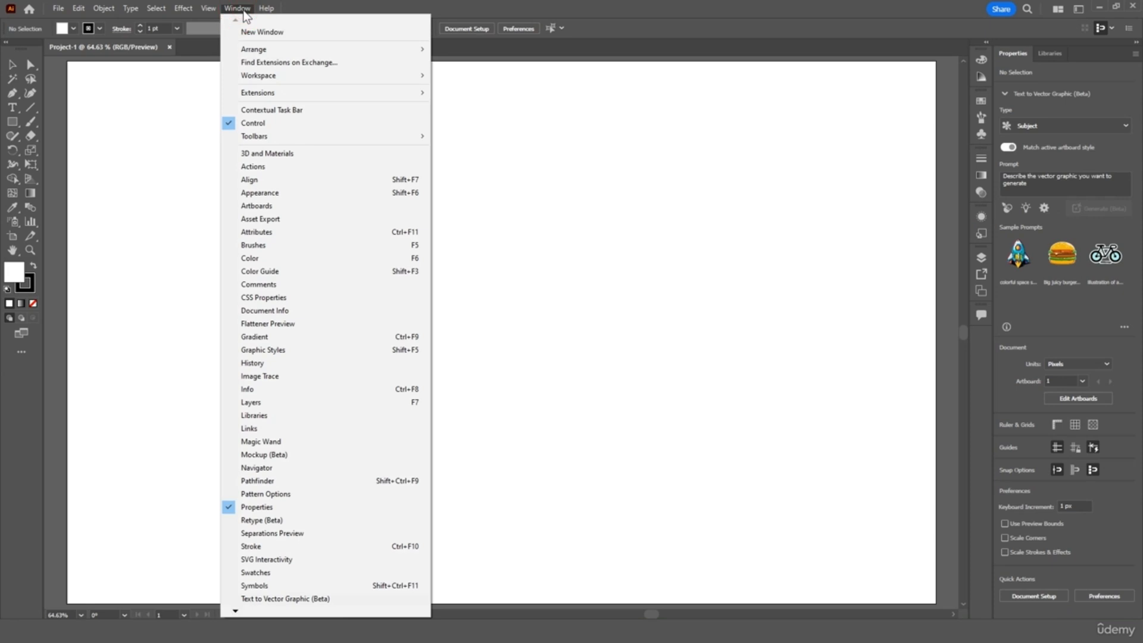
mouse_move(415, 74)
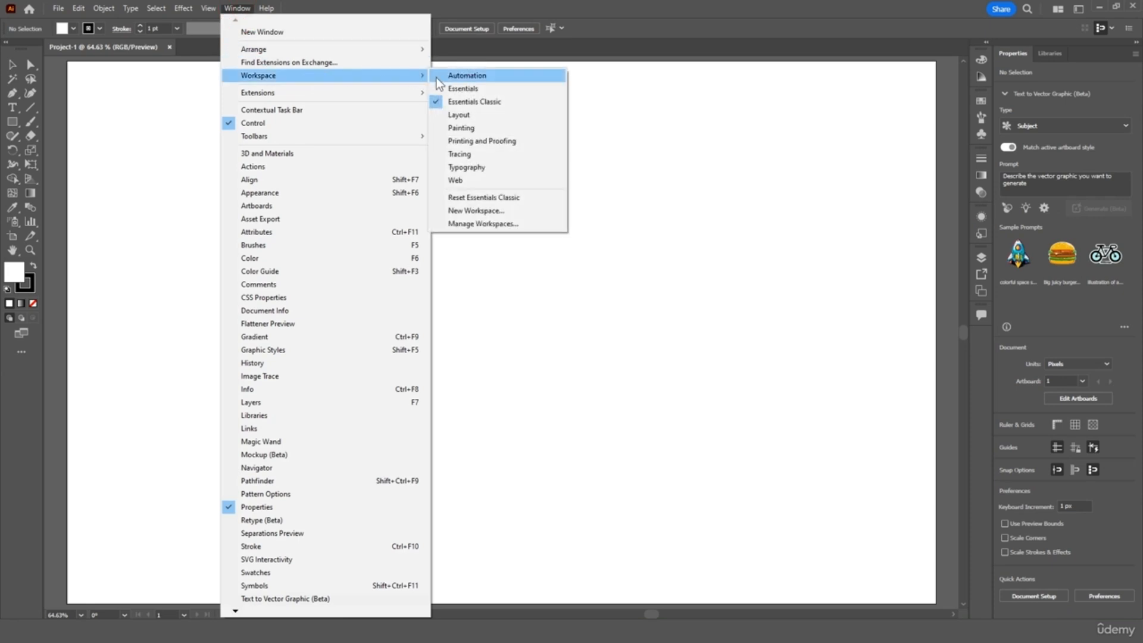
click(539, 210)
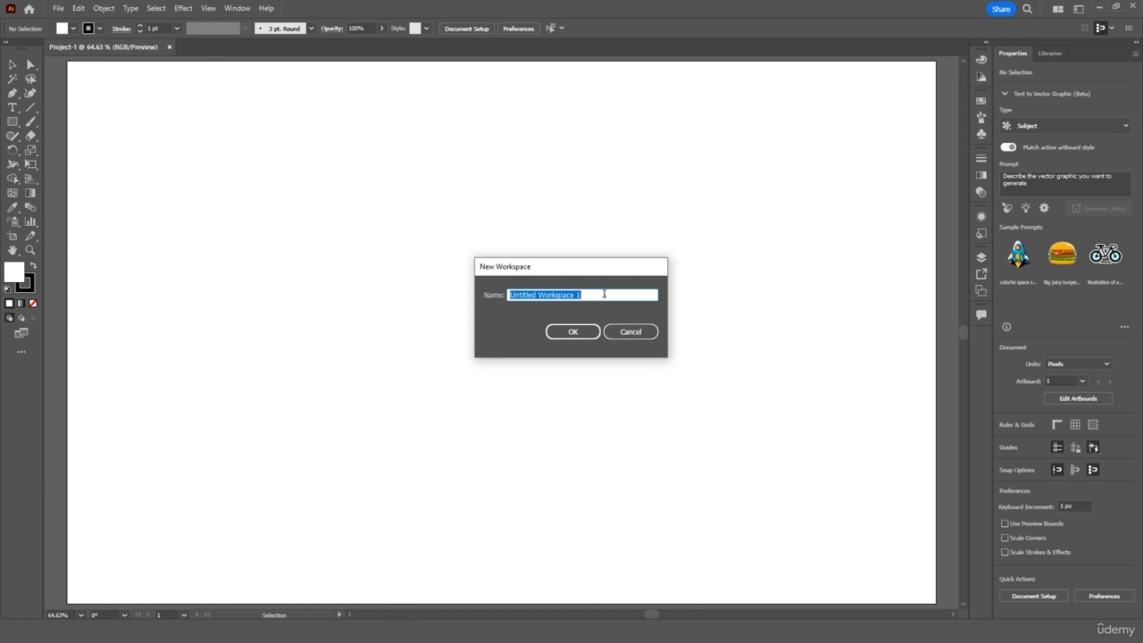
text(Sample)
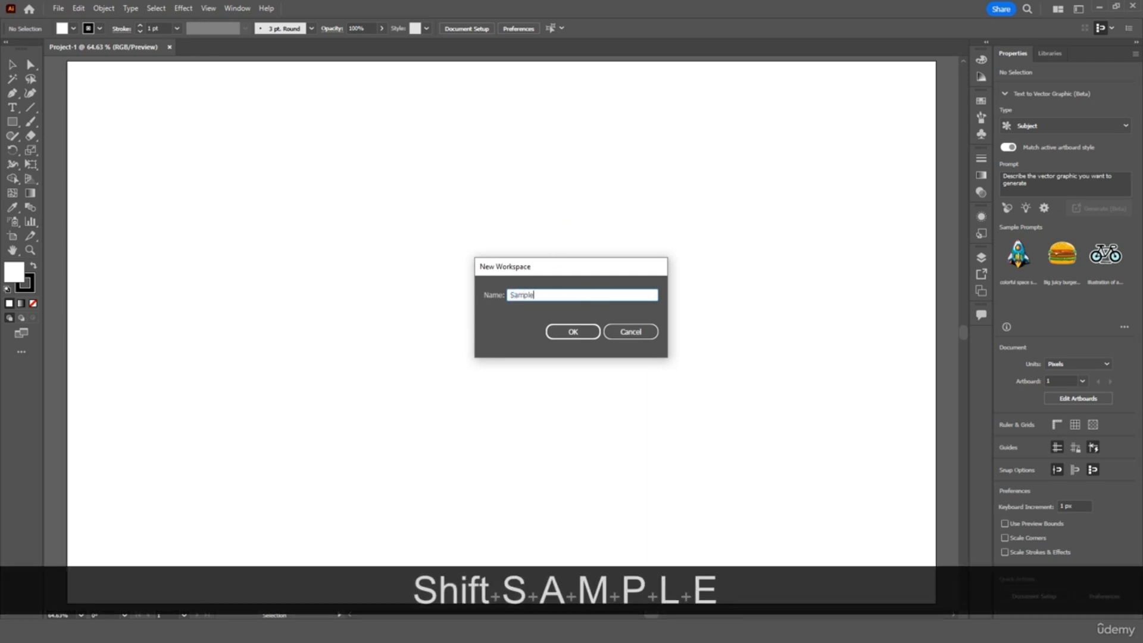
click(573, 331)
Step: Undock the toolbar and the Properties panel with its collapsed panel icons so they float over the artboard
drag(27, 48, 150, 76)
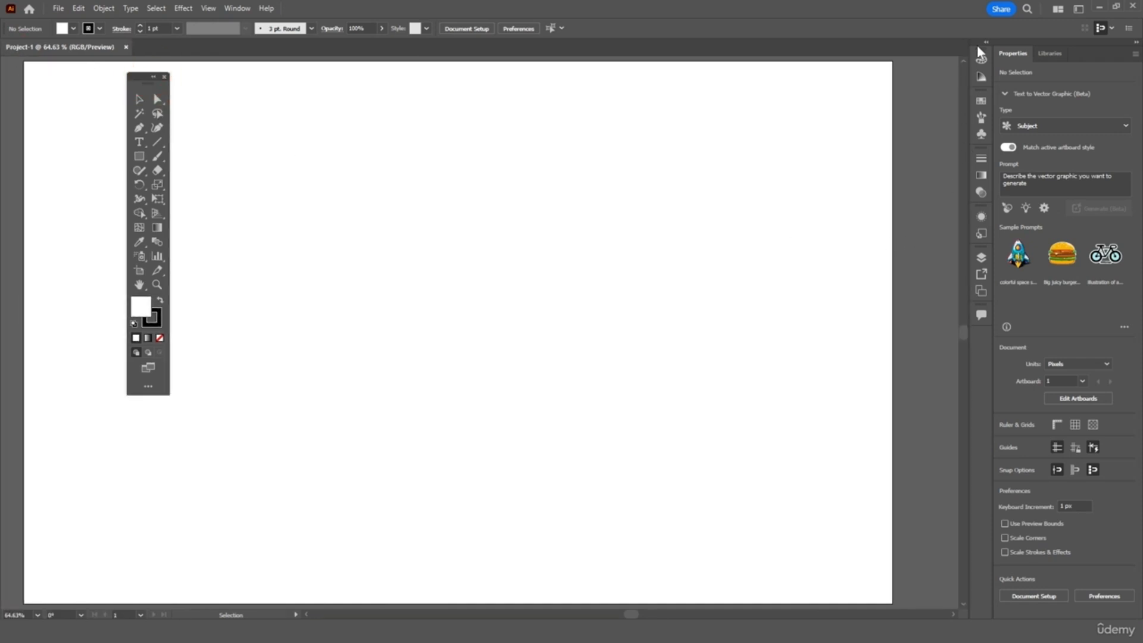
drag(977, 41, 717, 102)
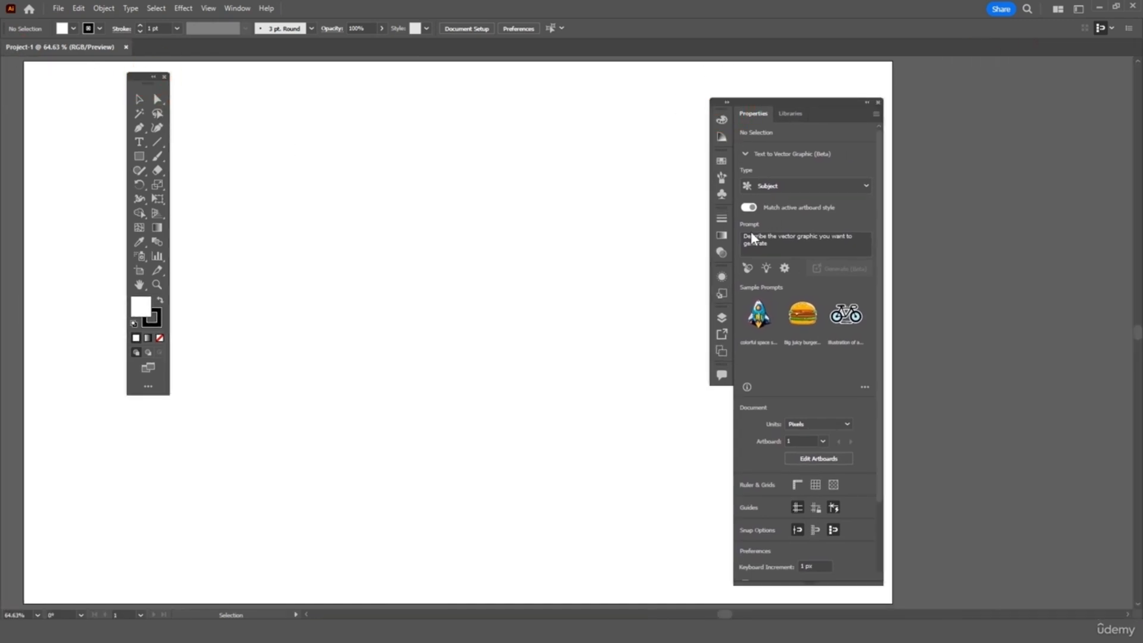
Step: Reset the Sample workspace to its saved panel arrangement
click(238, 8)
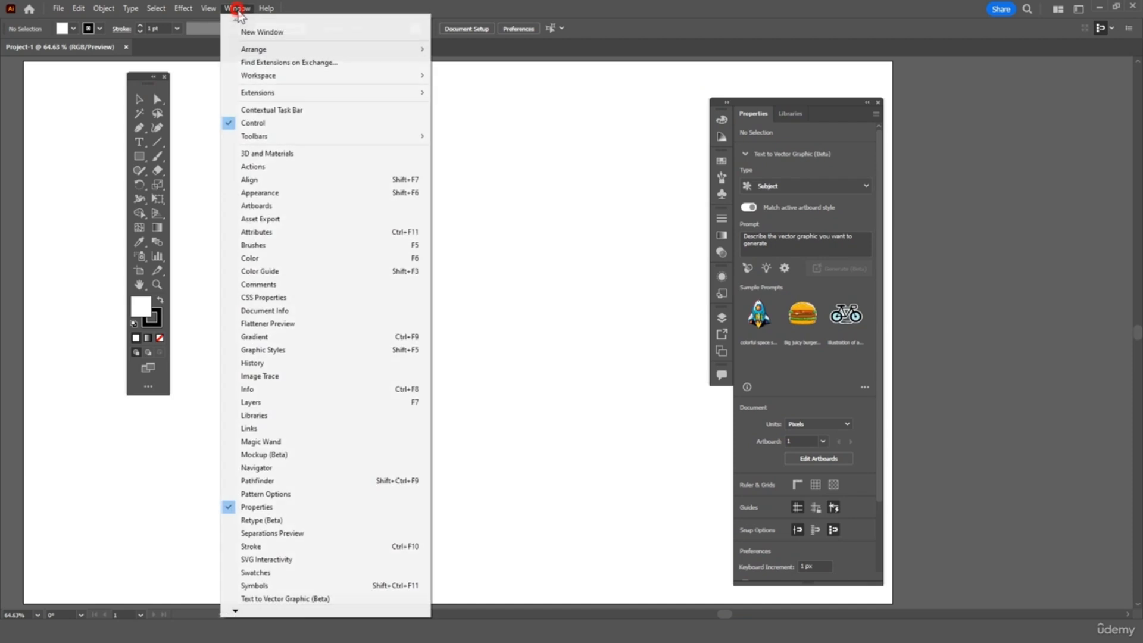
mouse_move(282, 80)
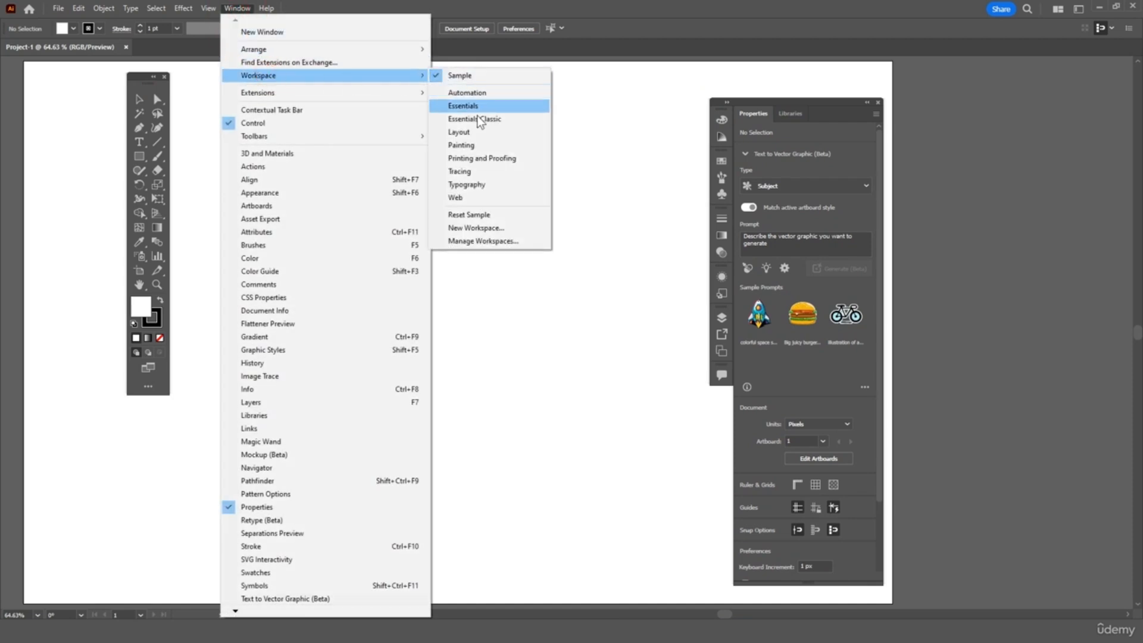
click(476, 215)
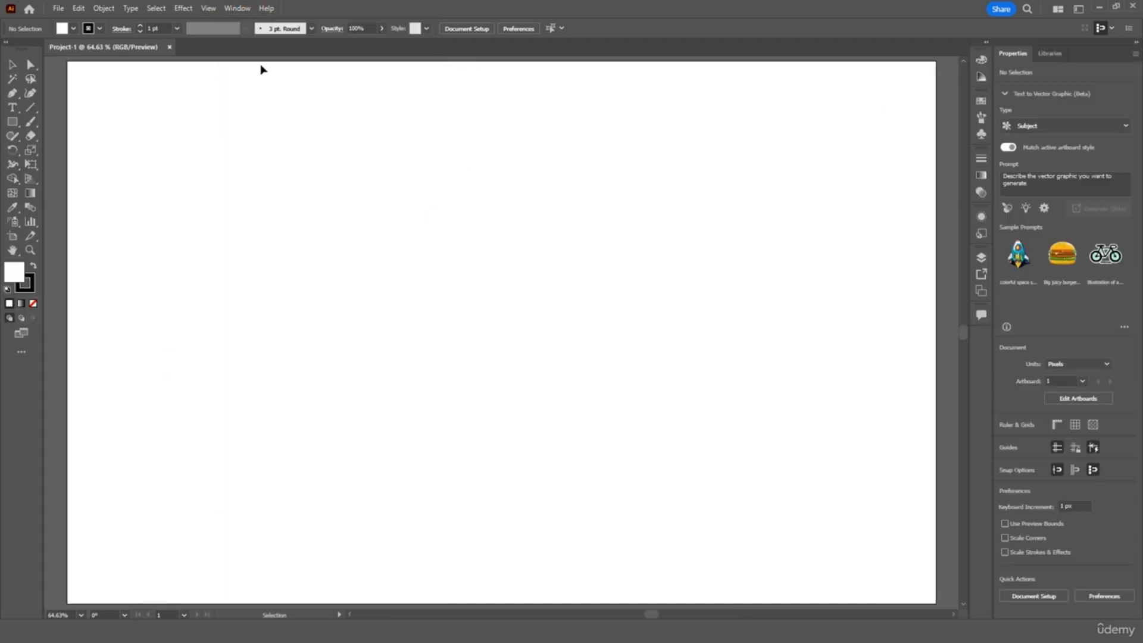
Step: Delete the Sample workspace through the workspace manager and bring up the list of remaining workspaces
click(236, 10)
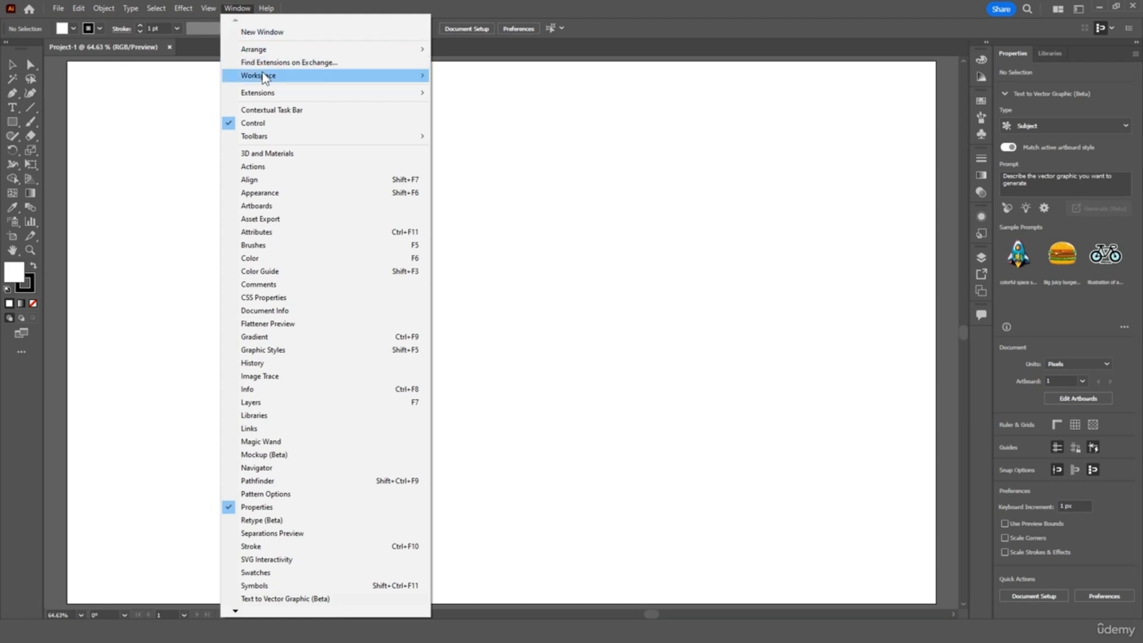
mouse_move(265, 77)
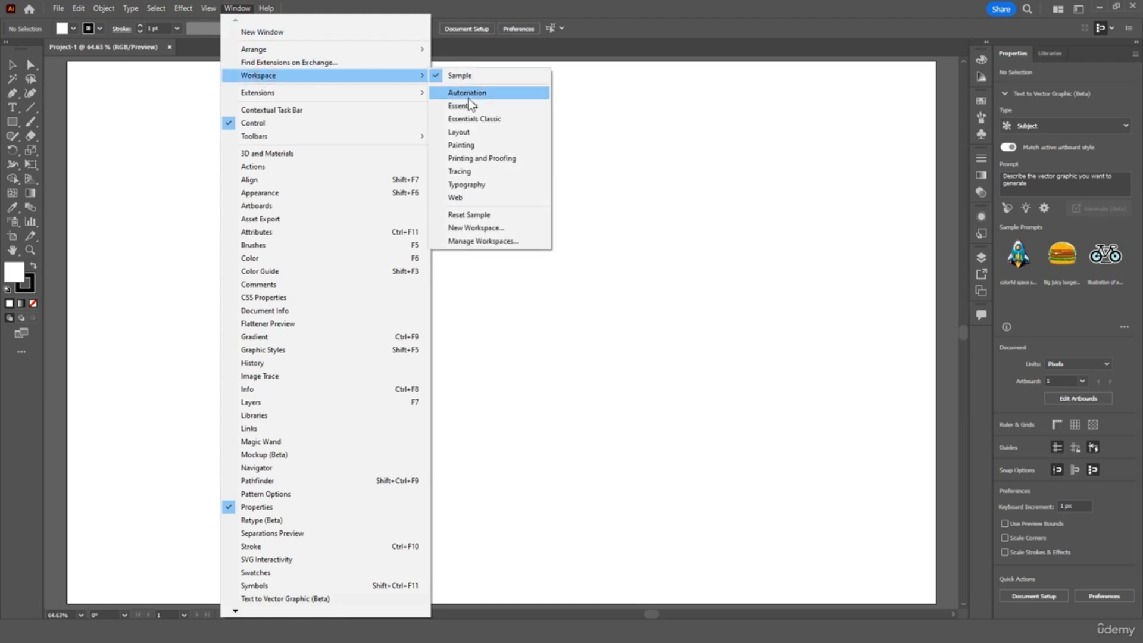
click(501, 241)
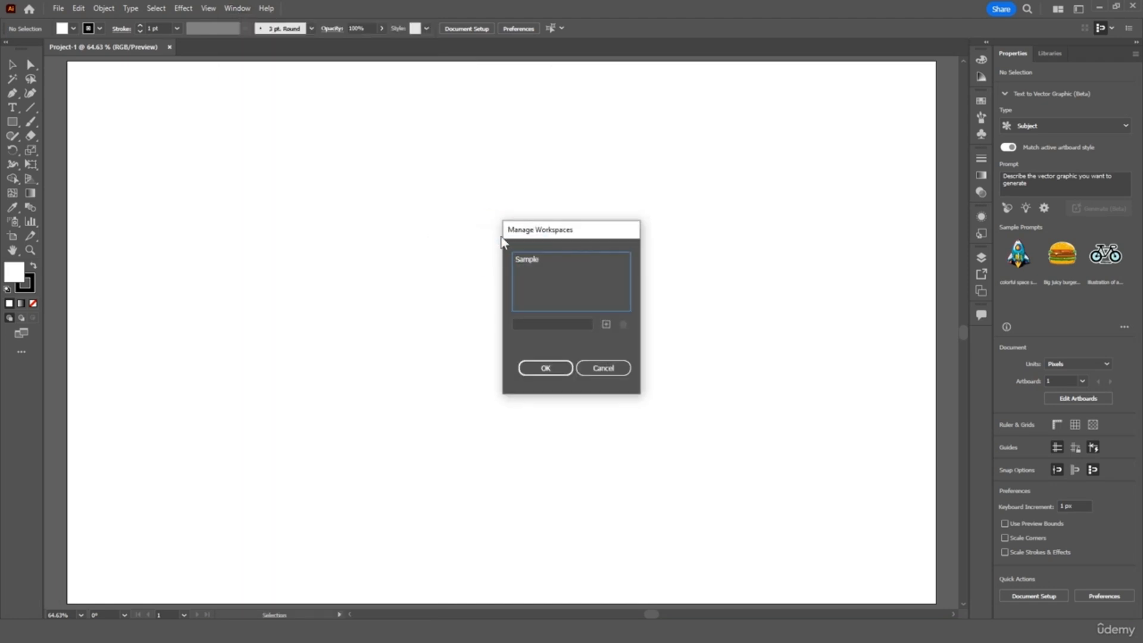
click(553, 260)
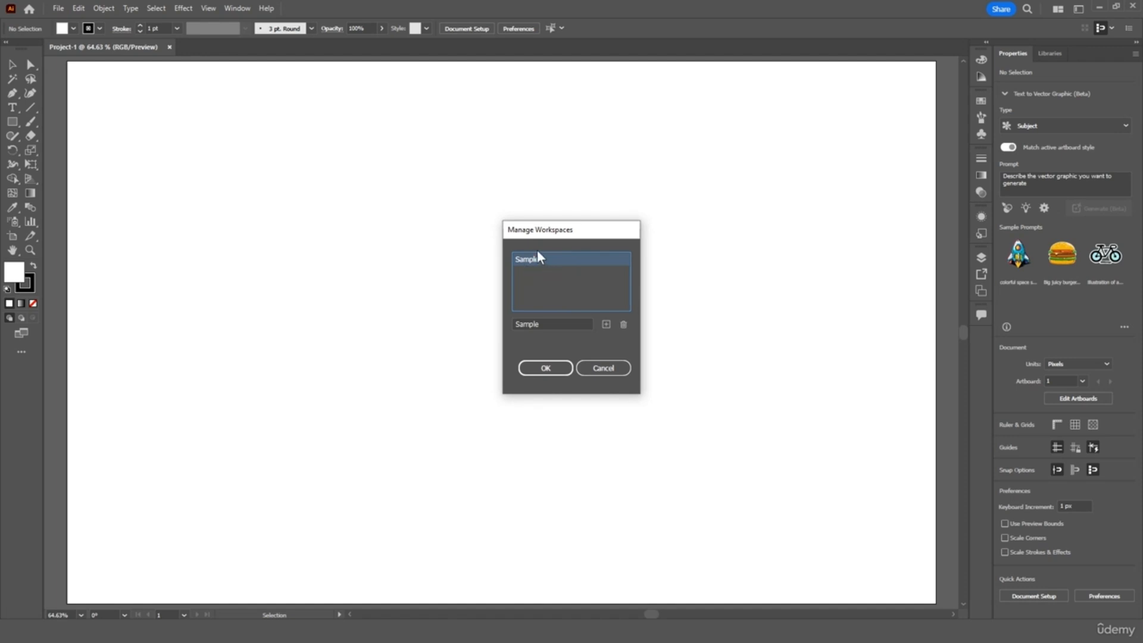
click(559, 324)
drag(556, 324, 508, 330)
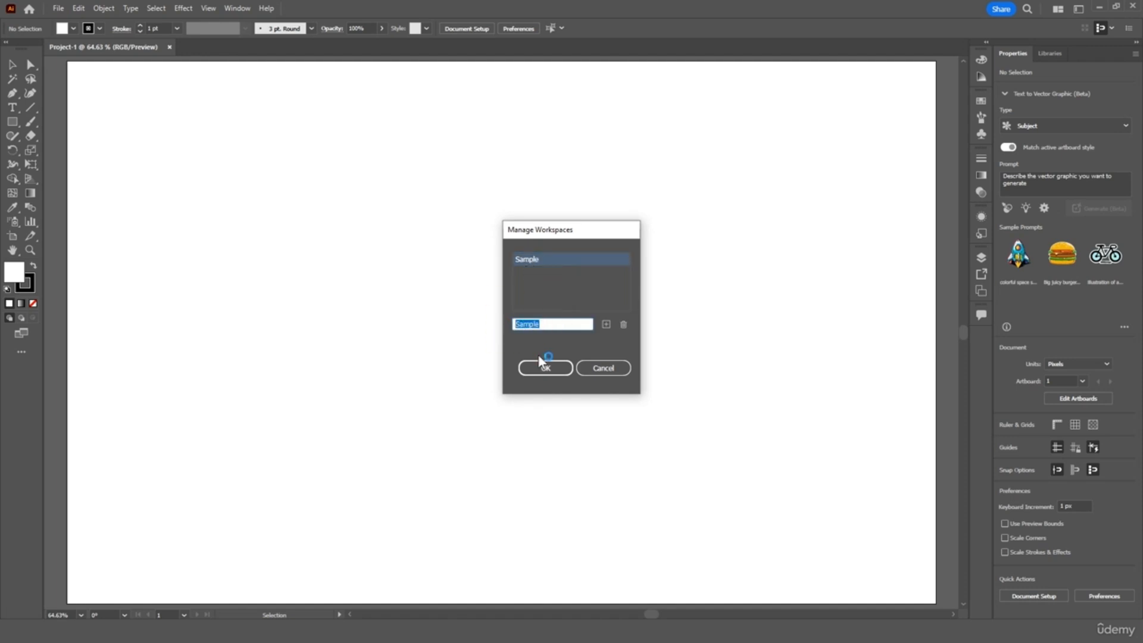
click(623, 324)
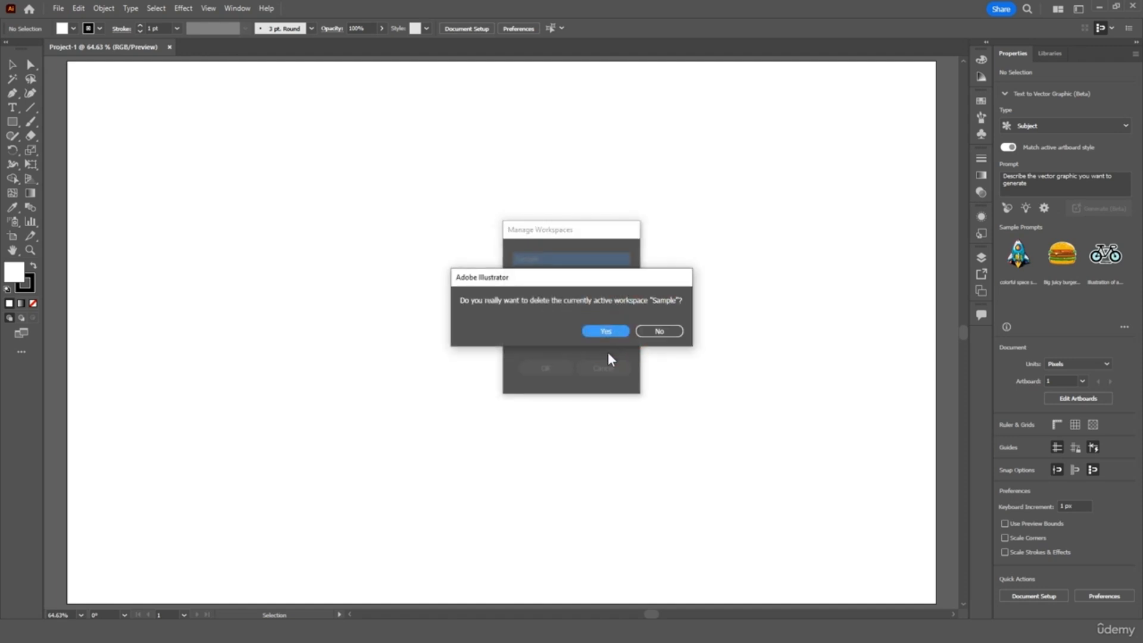
click(598, 331)
click(564, 369)
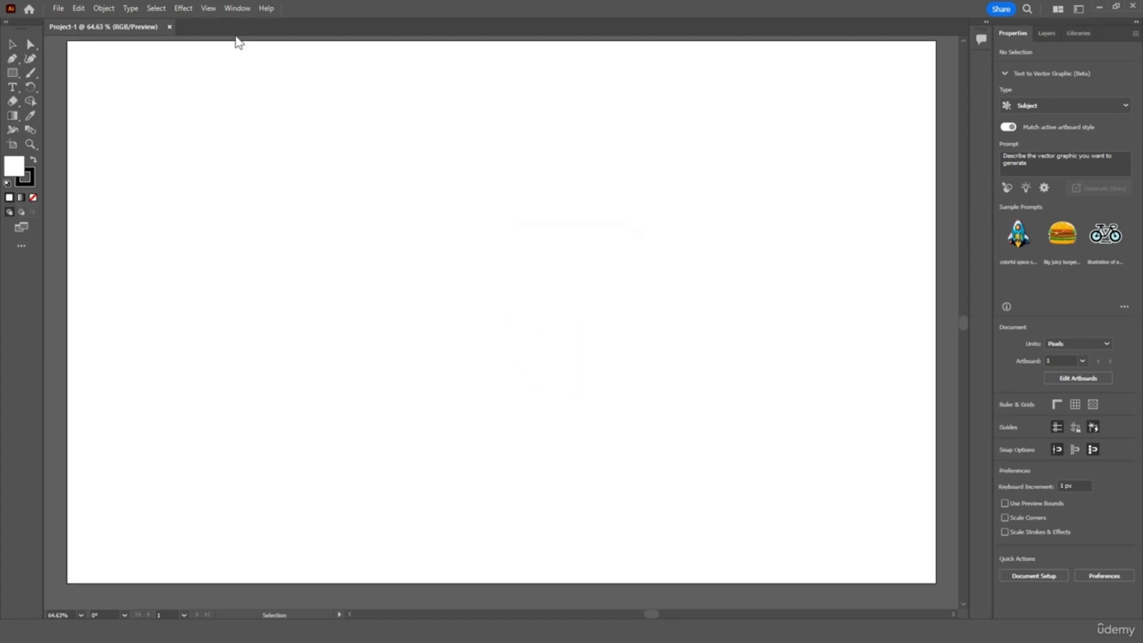
click(237, 8)
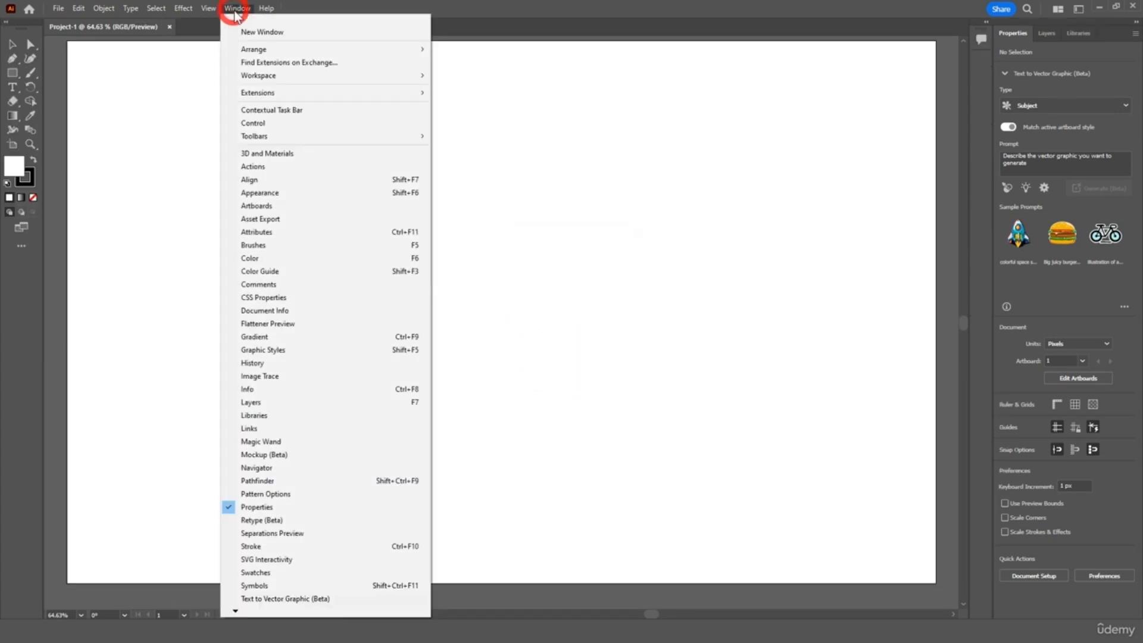
click(278, 75)
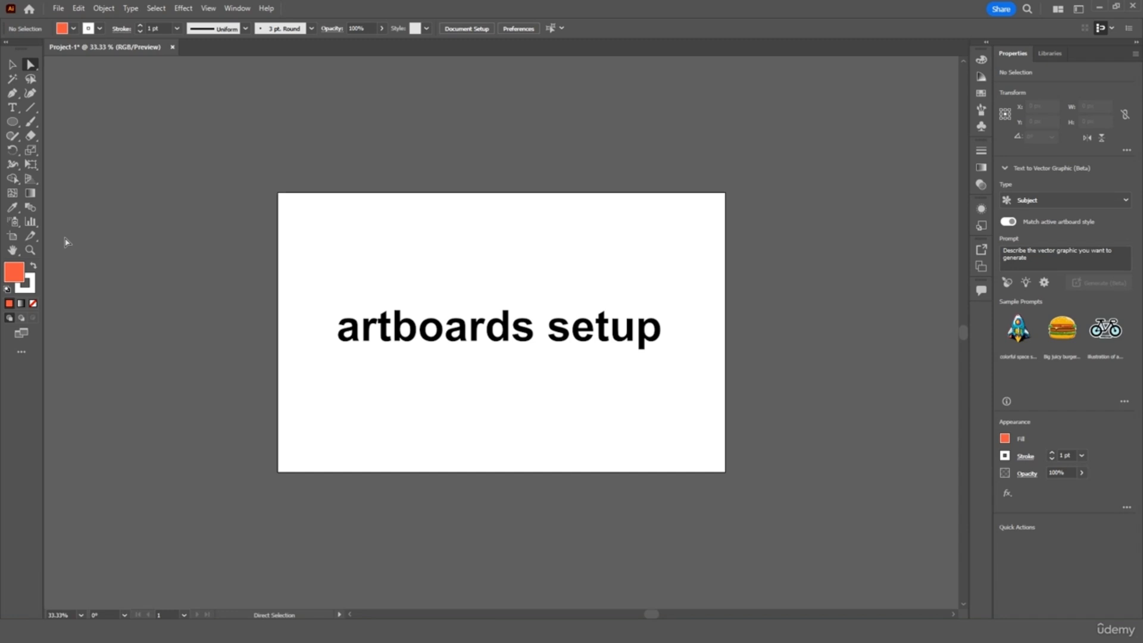
Step: Draw a second artboard of about 596 x 792.5 px beside Artboard 1 with the Artboard tool
click(9, 238)
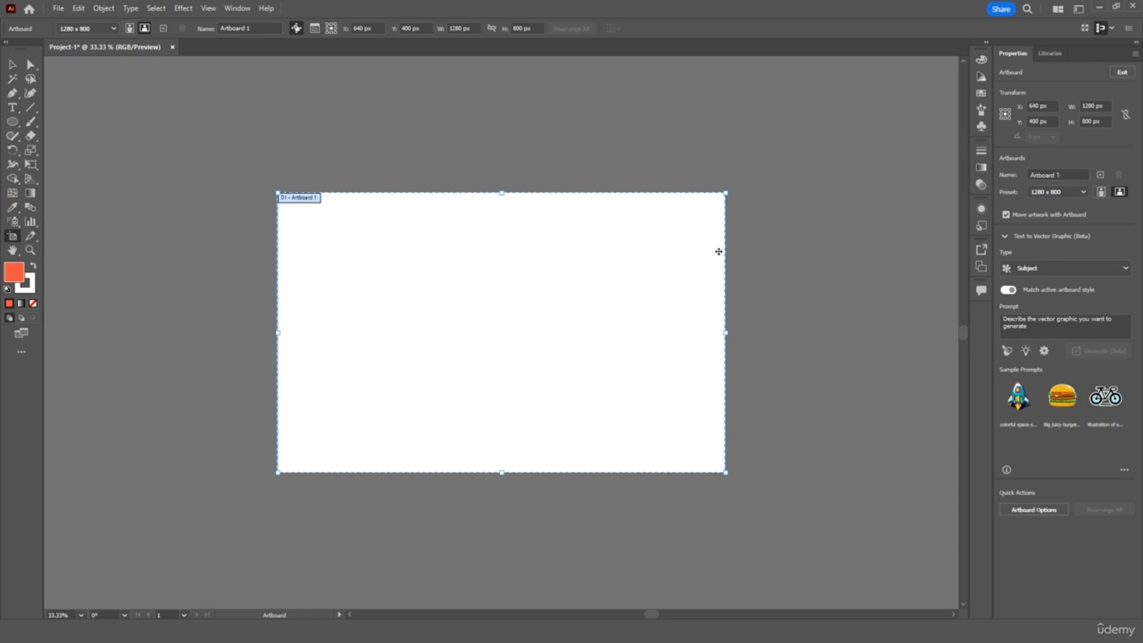
scroll(751, 206, right, 5)
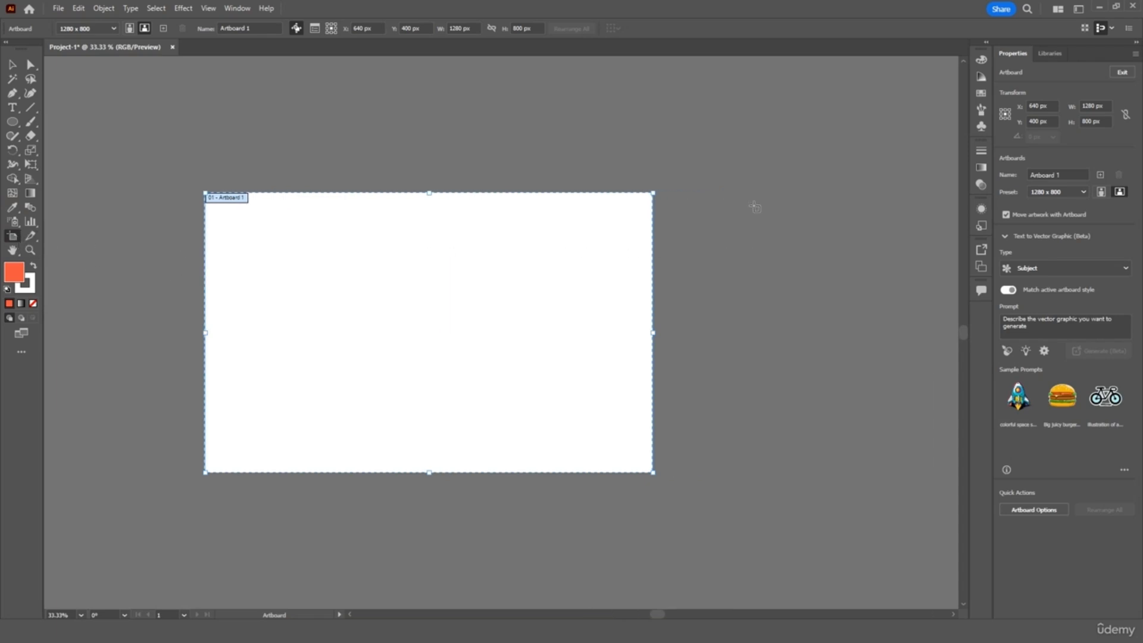
drag(581, 193, 760, 476)
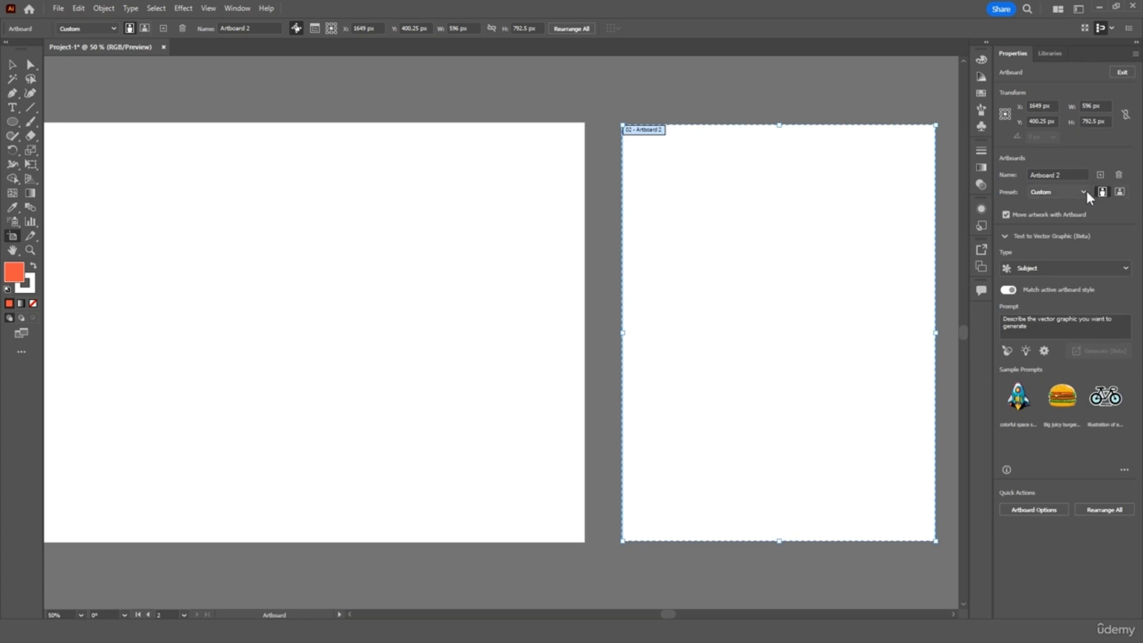
Step: Try the landscape orientation on the second artboard and return it to portrait
click(1118, 194)
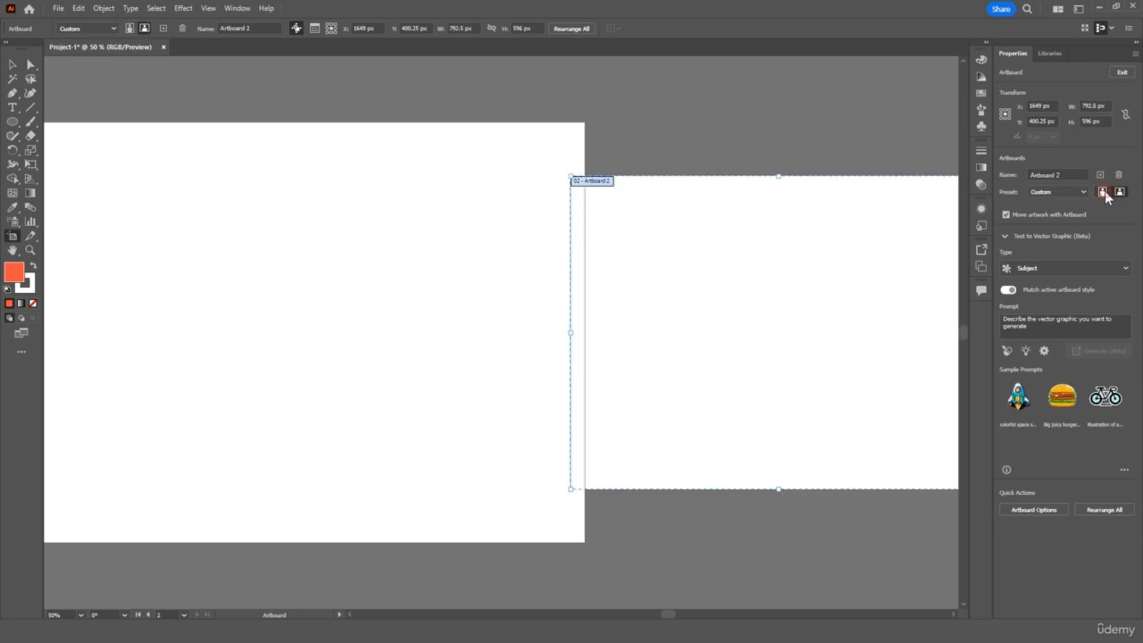
click(1105, 191)
click(1034, 173)
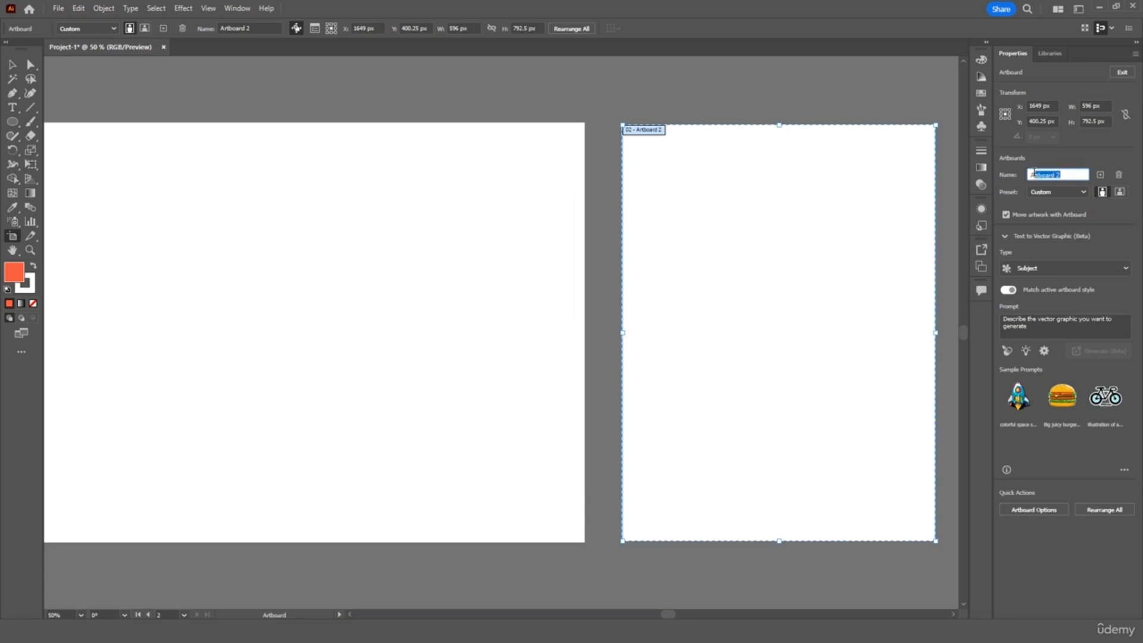
click(1068, 174)
Step: Apply the iPhone X preset to the second artboard and move it clear of Artboard 1
click(1077, 188)
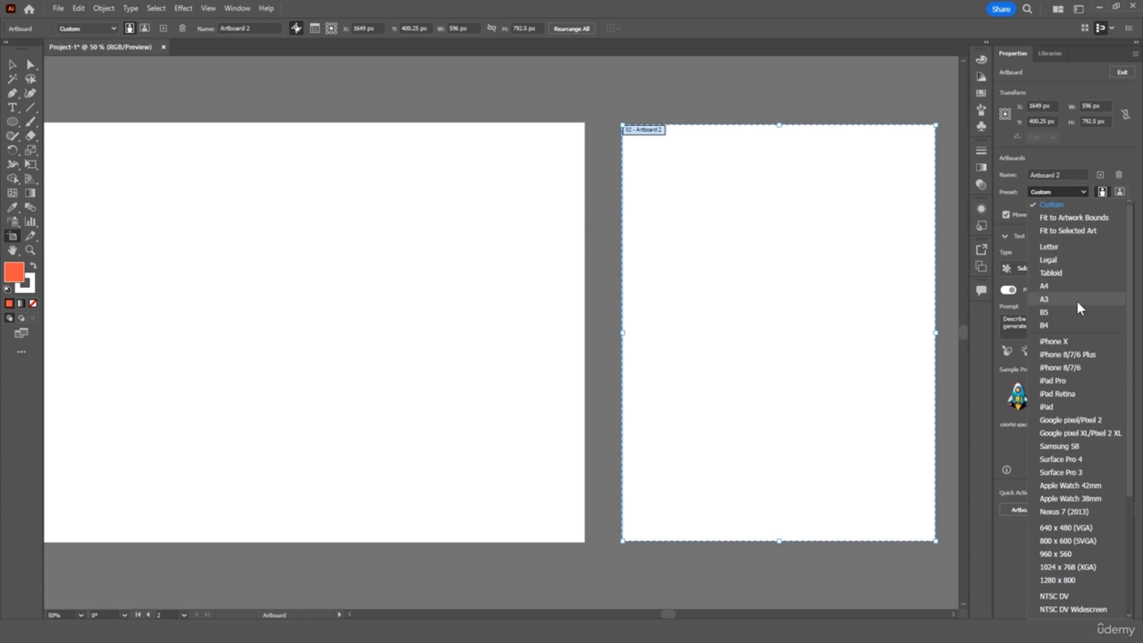
click(1087, 341)
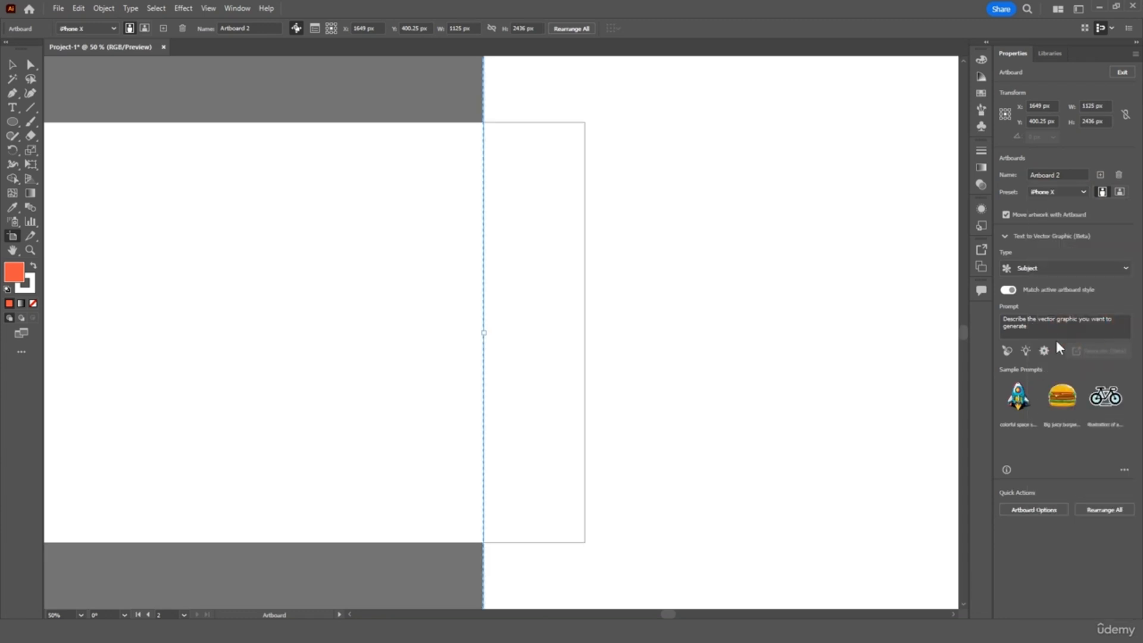
key(ctrl+minus)
key(ctrl+minus)
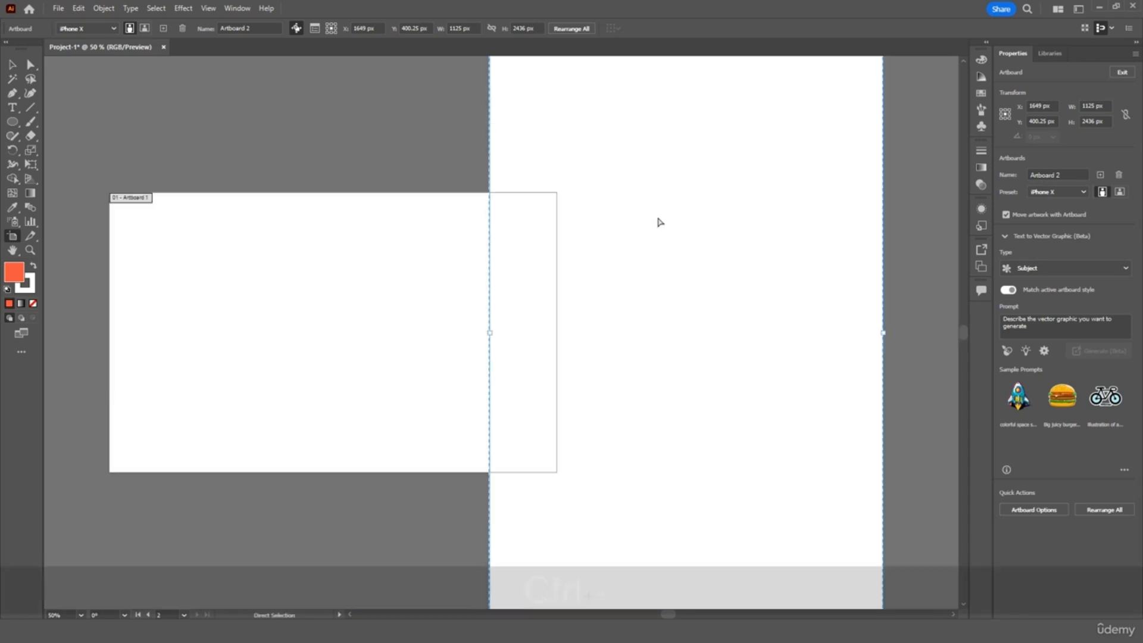
drag(600, 261, 658, 251)
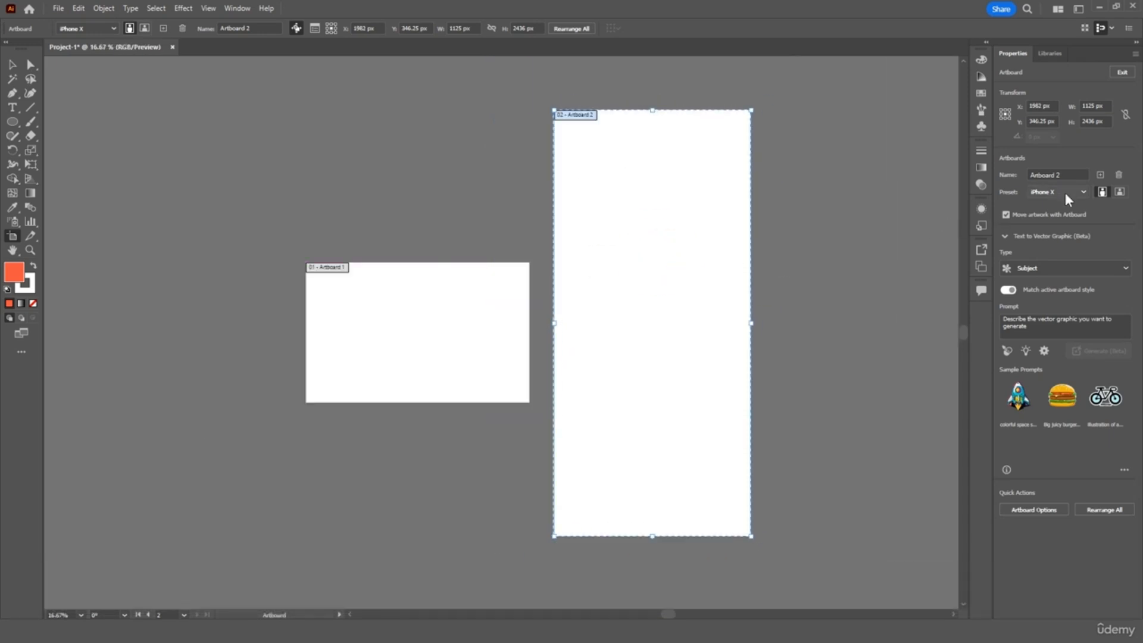
Step: Resize the second artboard to about 878 x 800 px, aligned in height with Artboard 1, and exit artboard editing
drag(751, 109, 708, 263)
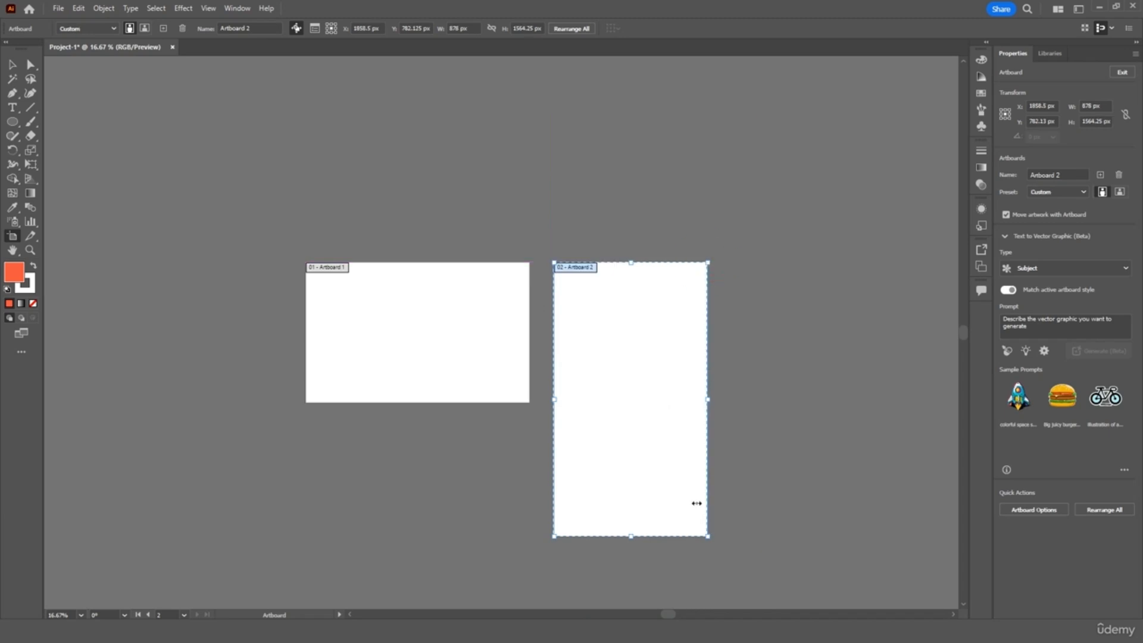
drag(631, 538, 623, 403)
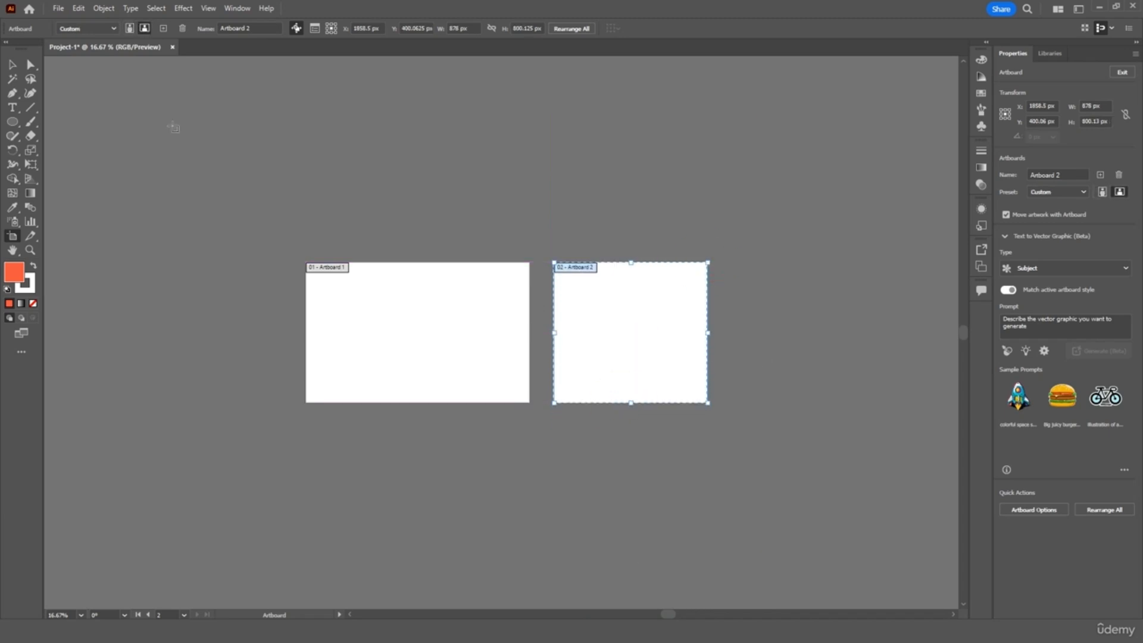
click(12, 65)
Step: Draw an orange circle about 396 px in diameter, place it near the centre of the second artboard, and deselect it
key(ctrl+plus)
key(ctrl+plus)
key(ctrl+plus)
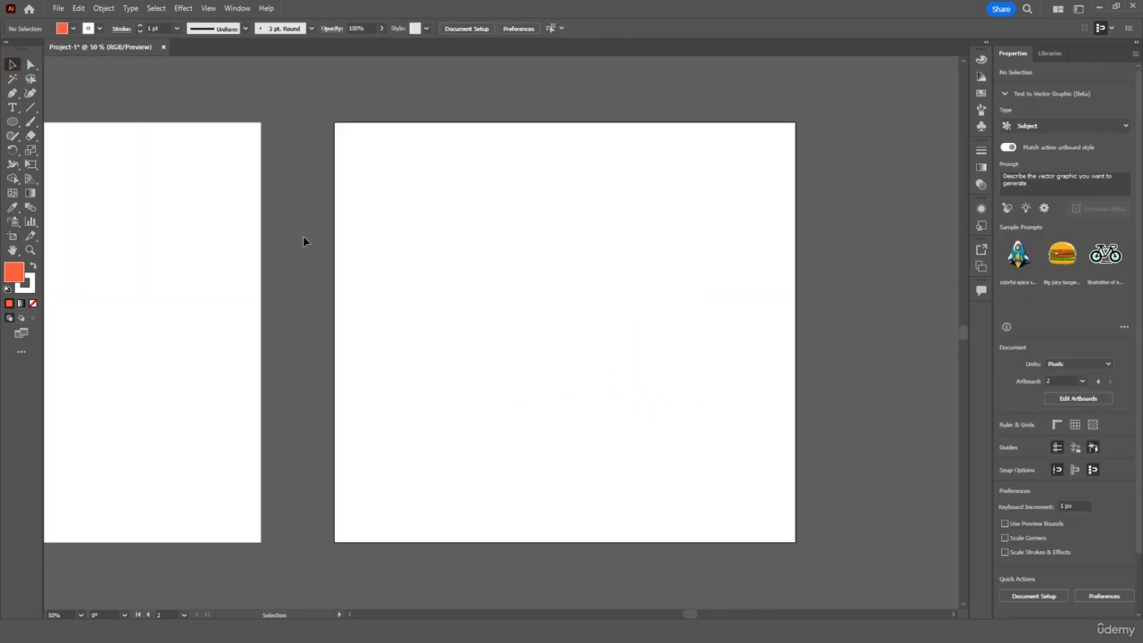
click(11, 121)
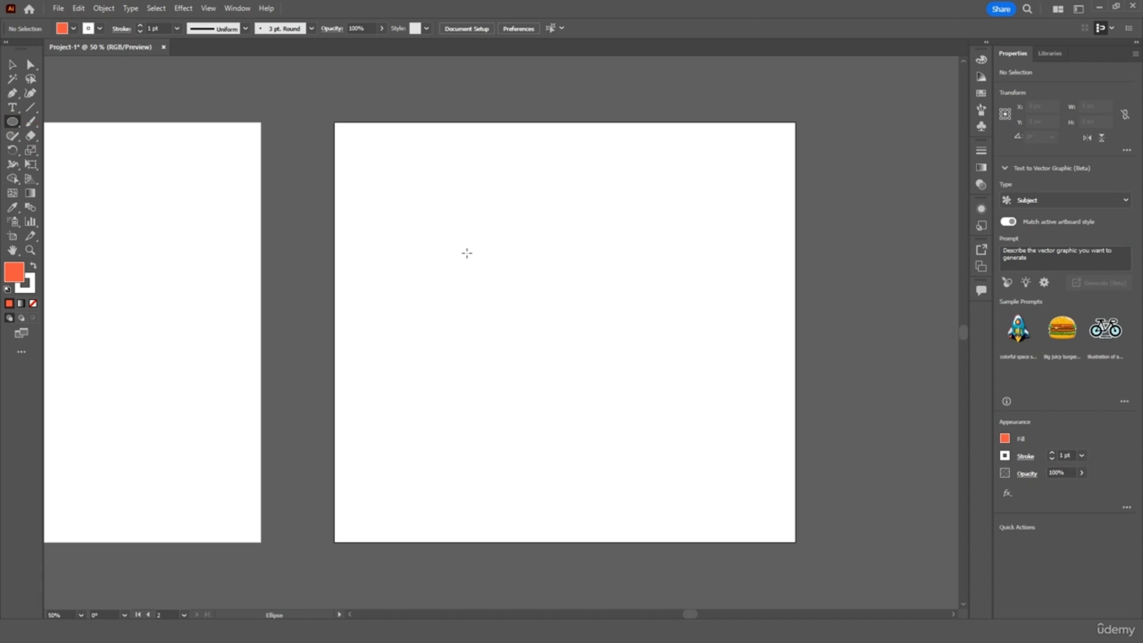
drag(482, 233, 691, 432)
click(12, 65)
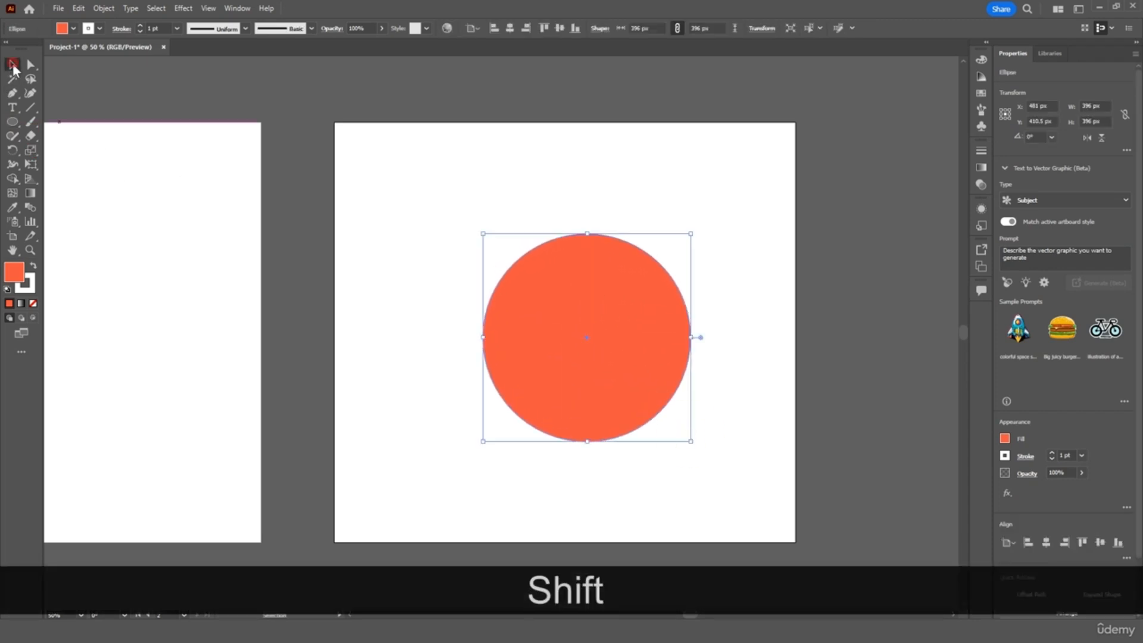
drag(592, 345, 577, 336)
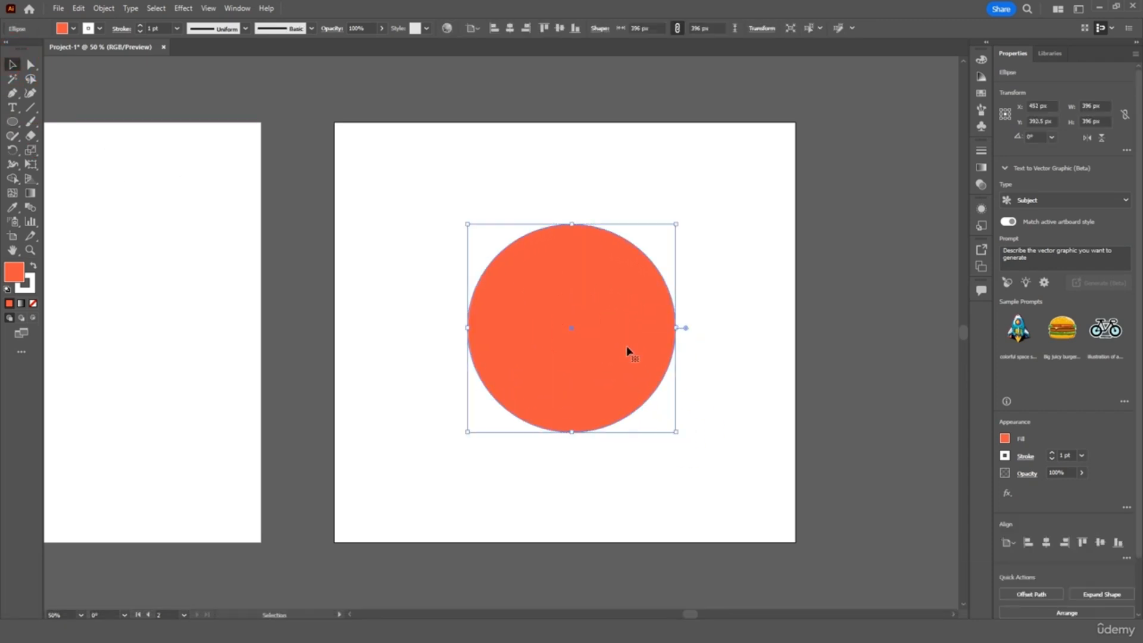
click(765, 327)
click(661, 142)
Step: Move the second artboard together with its circle to about X 1904.5 px, Y 409 px
click(13, 236)
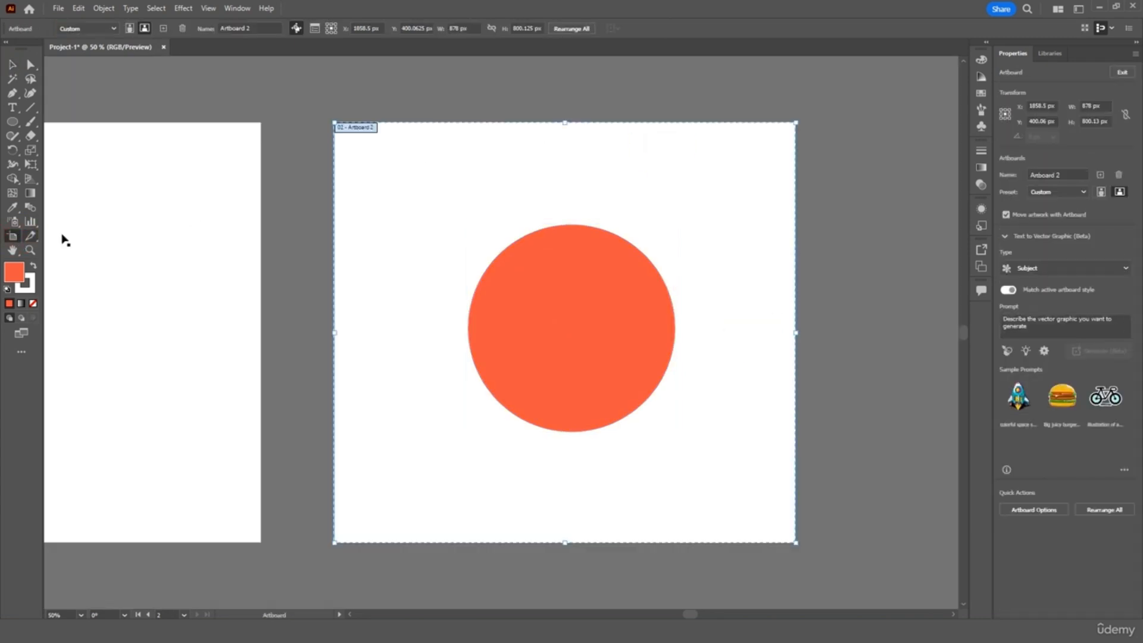
drag(356, 202, 346, 192)
drag(453, 276, 604, 352)
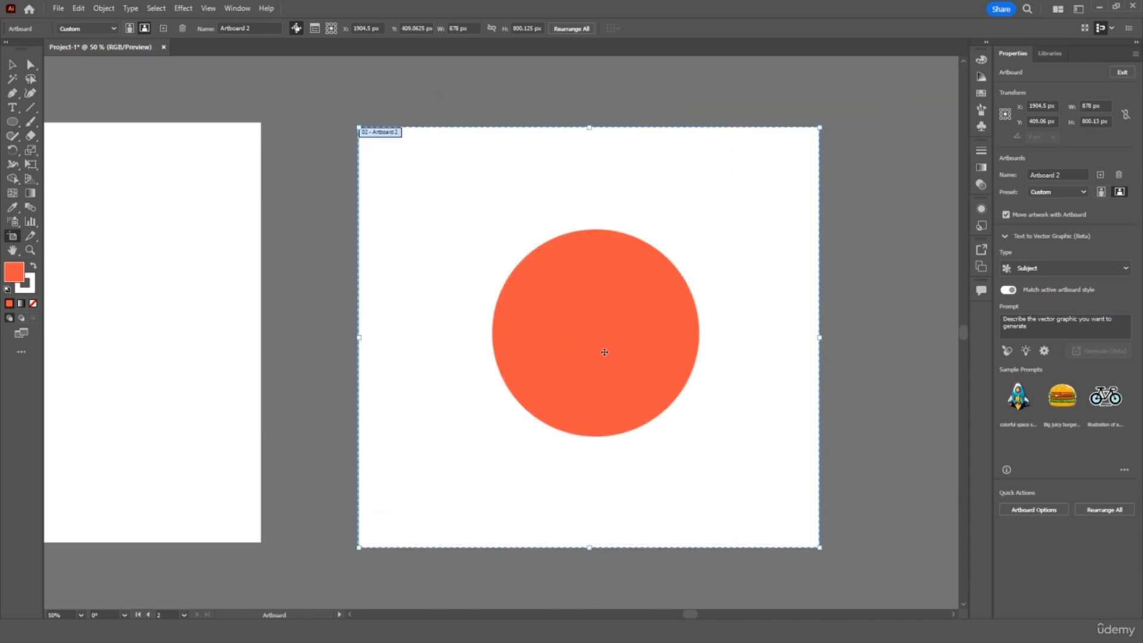
Step: Turn off moving artwork with the artboard and reposition the second artboard around the stationary circle
click(297, 28)
drag(437, 240, 223, 245)
drag(487, 413, 244, 466)
drag(310, 498, 626, 506)
drag(790, 457, 699, 479)
Step: Exit artboard editing and move the circle slightly downward on the second artboard
click(11, 66)
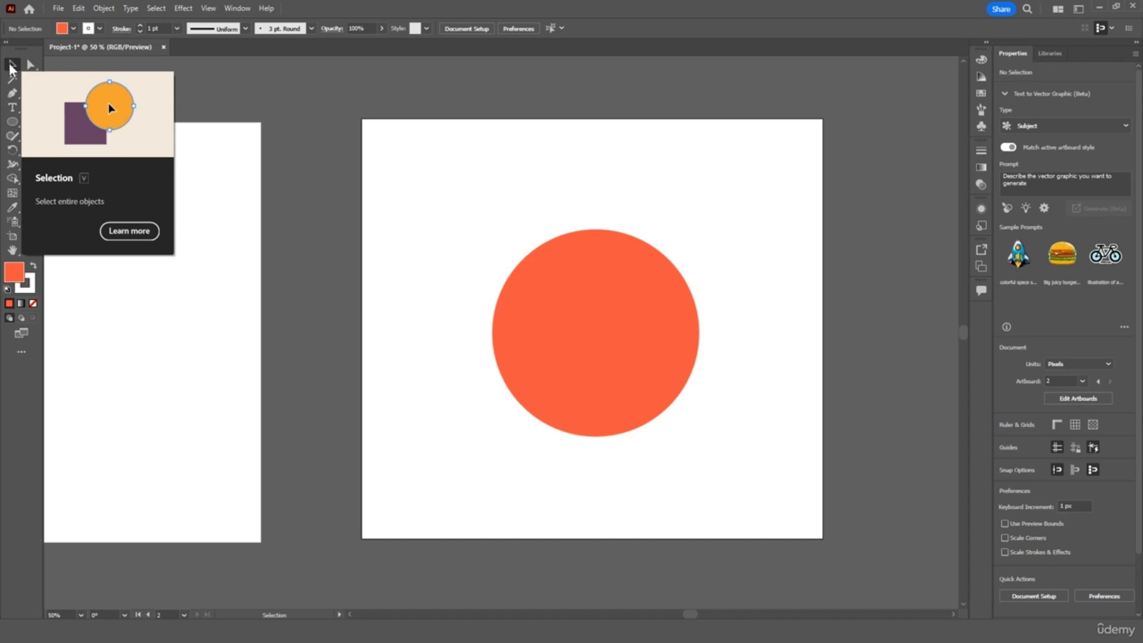
click(585, 304)
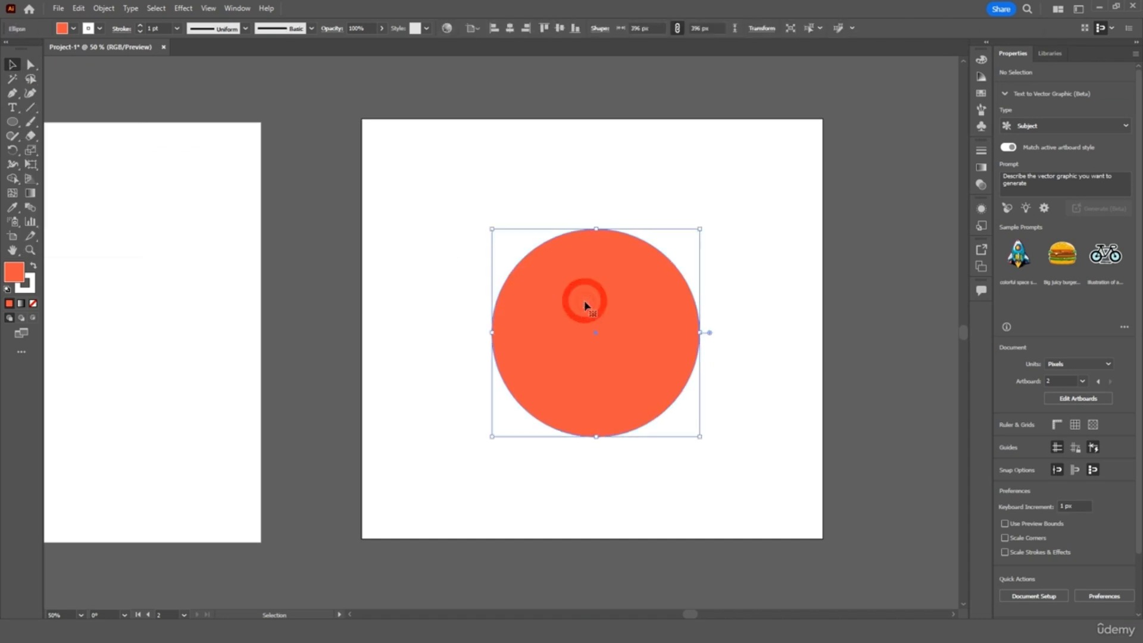
drag(620, 356, 617, 388)
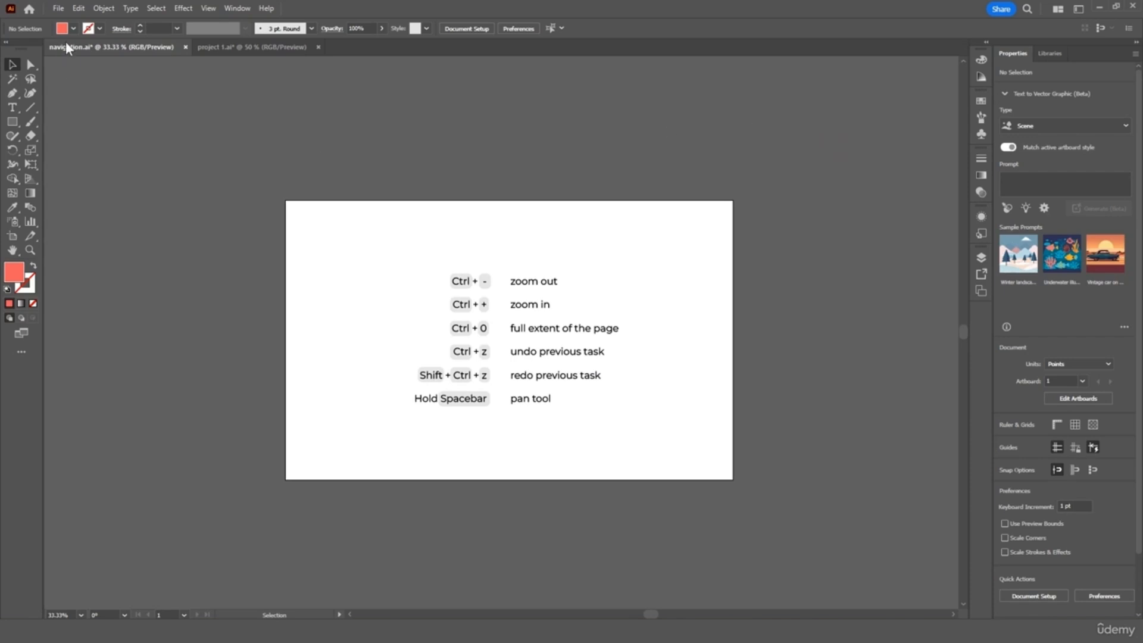
Step: Switch from the navigation.ai document to the open project 1.ai document
click(59, 8)
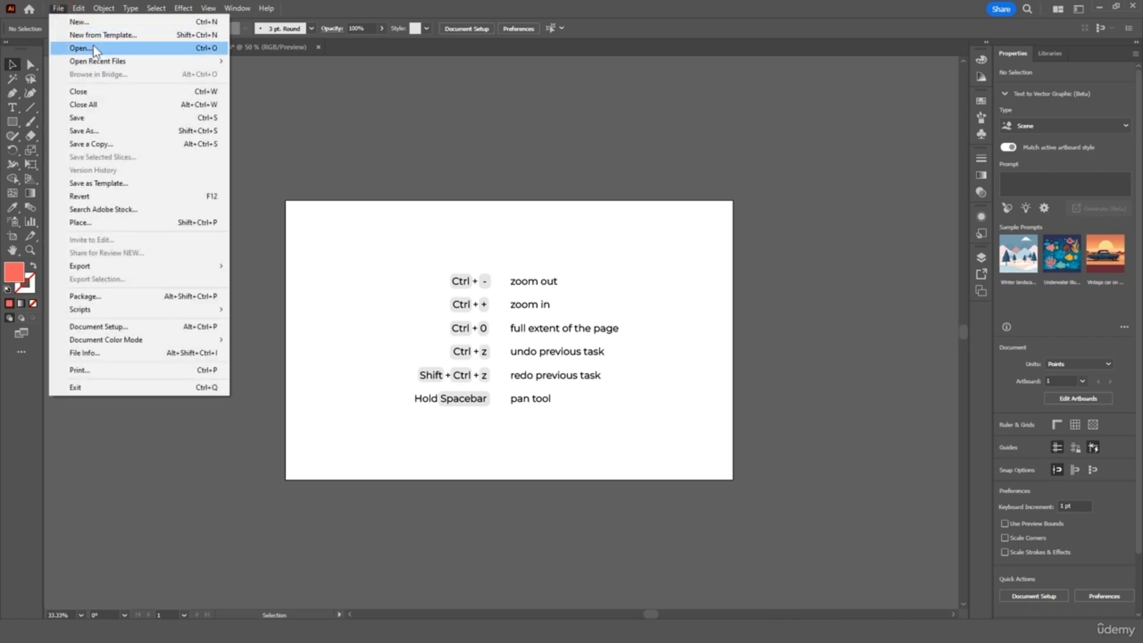
click(318, 4)
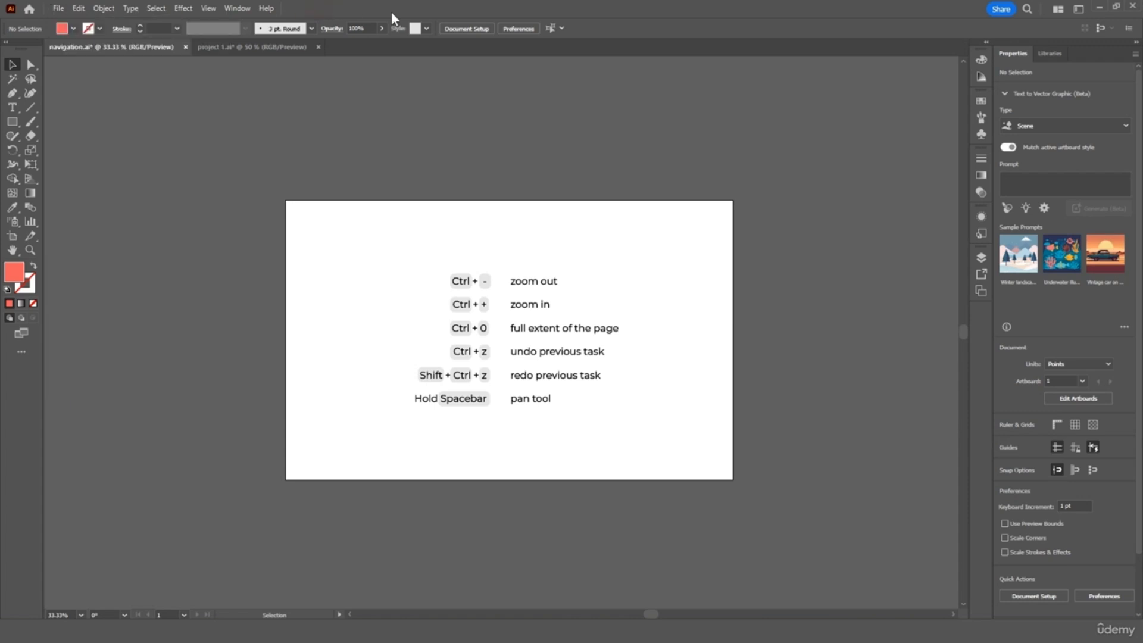
click(249, 51)
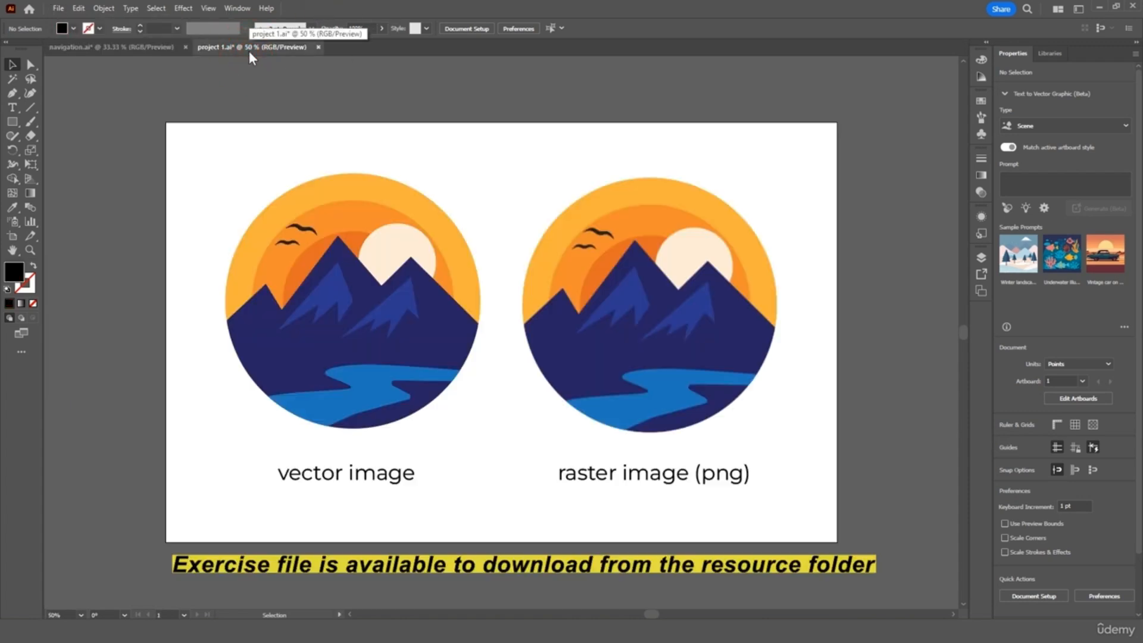
Step: Toggle between the open navigation.ai and project 1.ai documents, finishing on project 1.ai
click(145, 52)
click(255, 48)
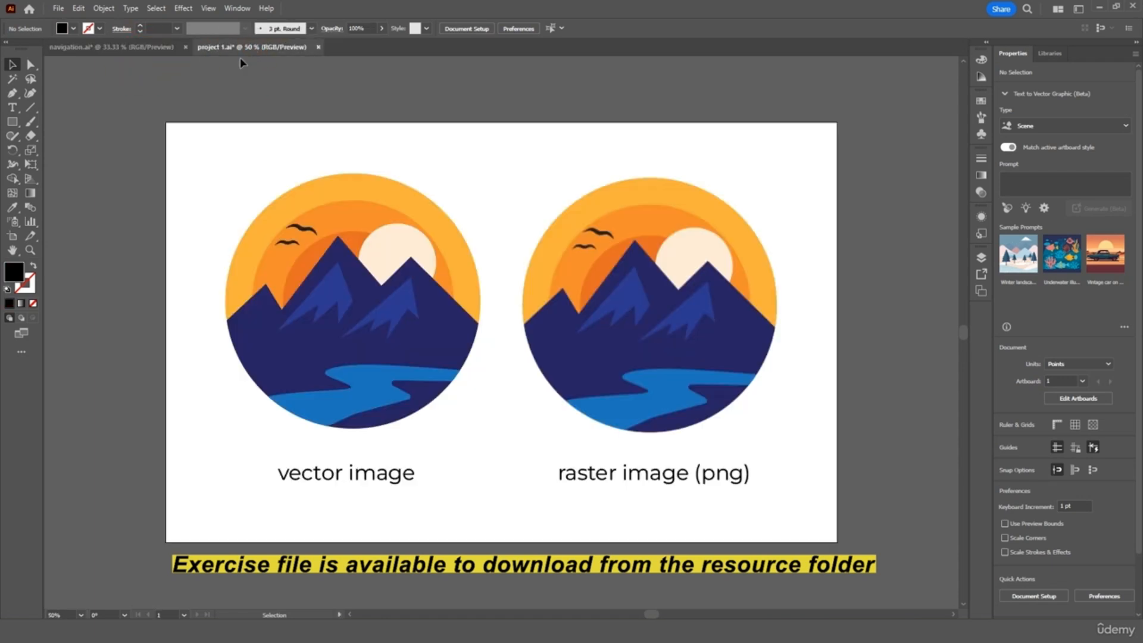
click(149, 49)
click(243, 49)
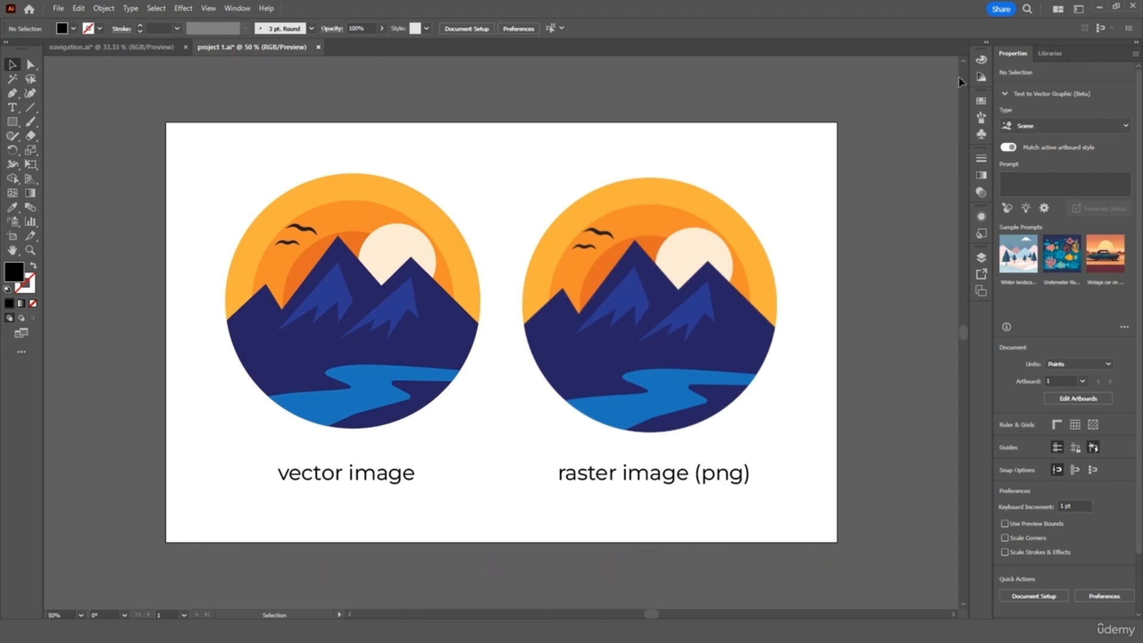
Step: Arrange the two open documents side by side in a 2-up vertical layout
click(1058, 10)
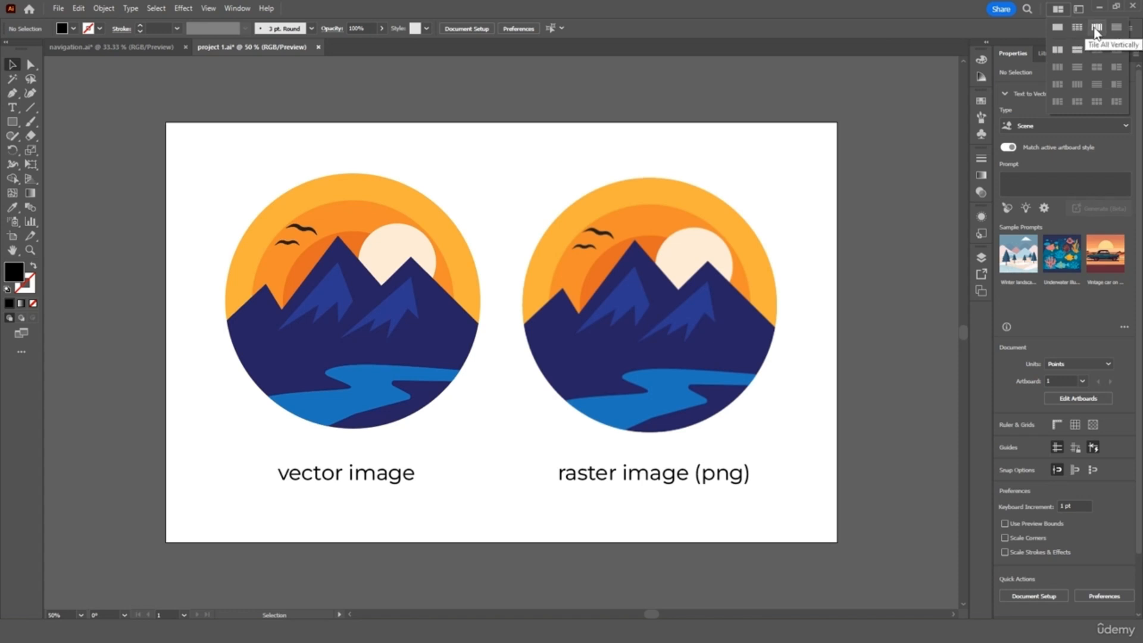
click(1058, 51)
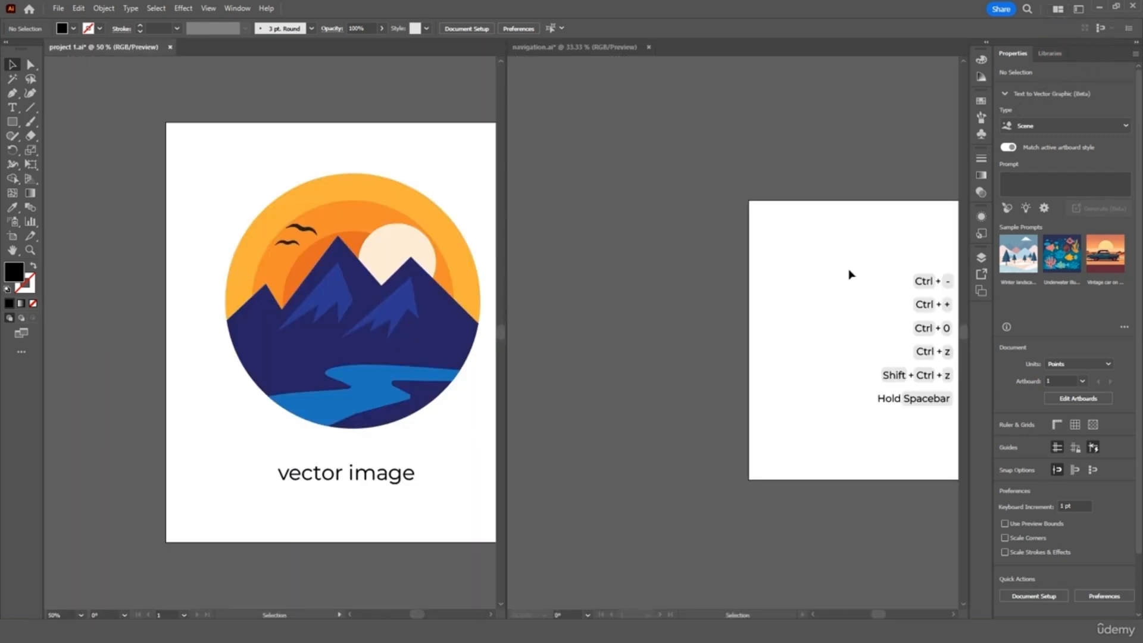
Step: Stack the two open documents one above the other, look over navigation.ai, and restore the single tabbed view
click(1058, 10)
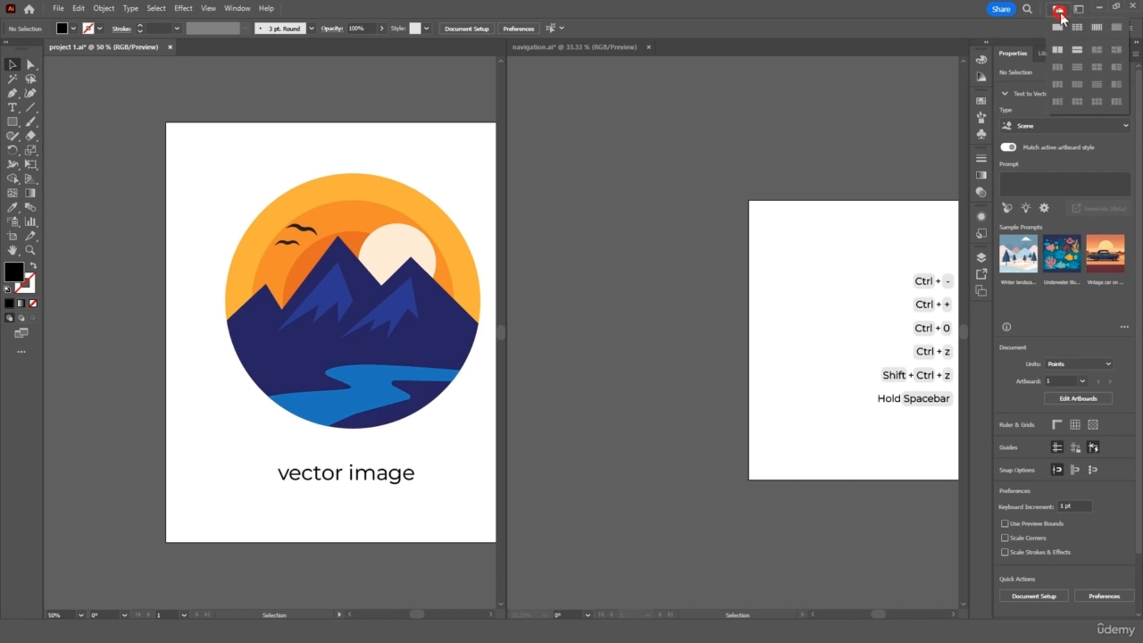
click(1074, 50)
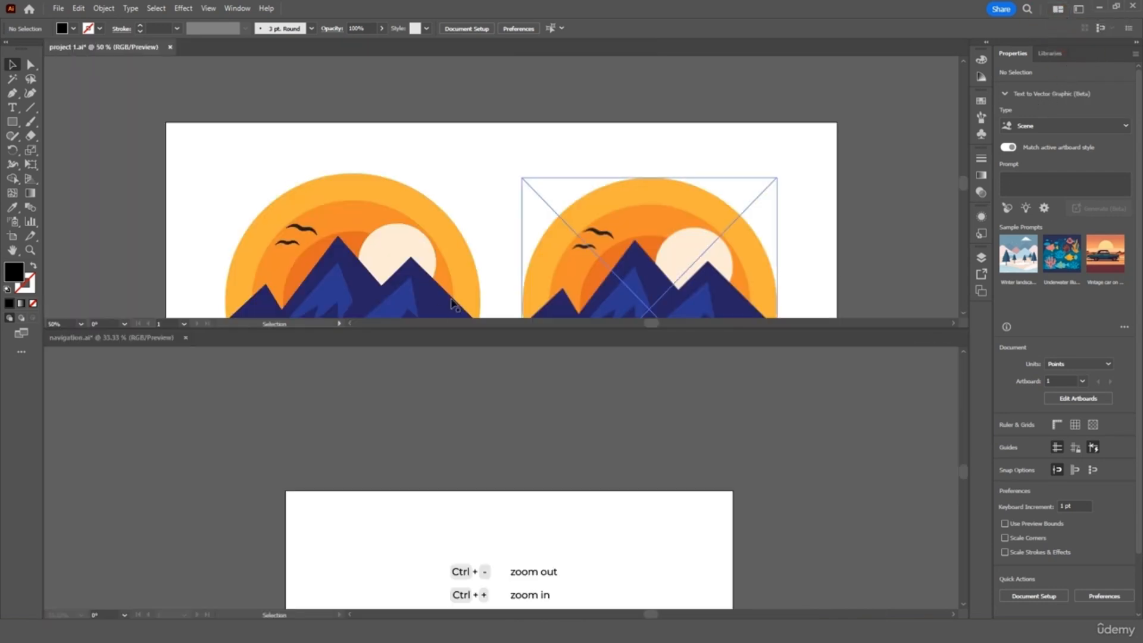
scroll(508, 436, down, 4)
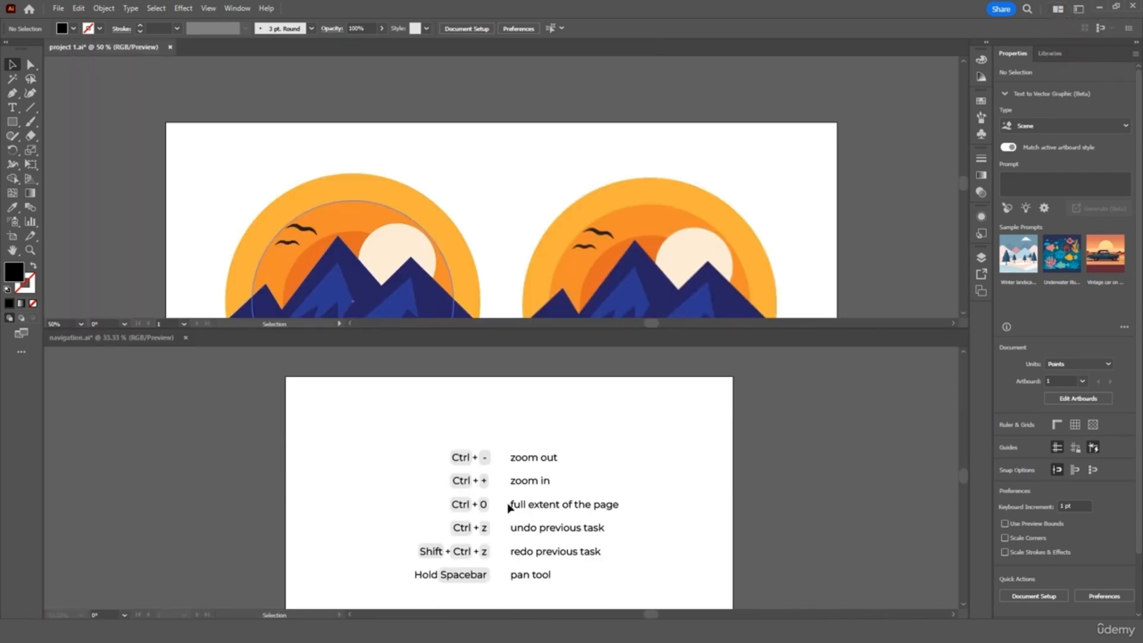
scroll(512, 363, up, 2)
scroll(507, 508, up, 1)
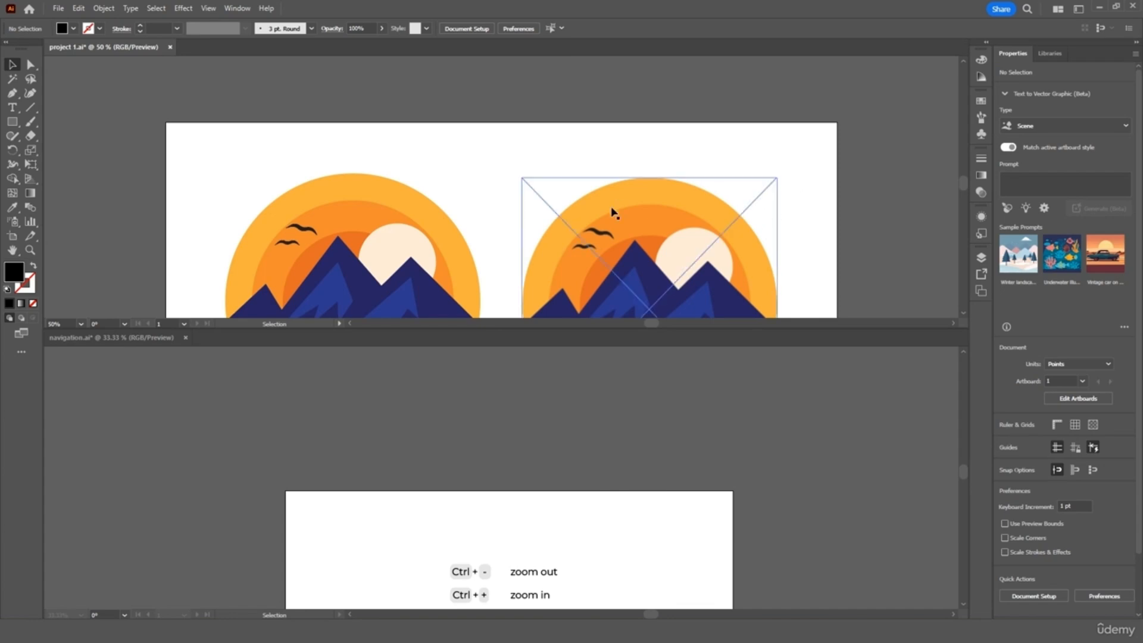
click(1058, 9)
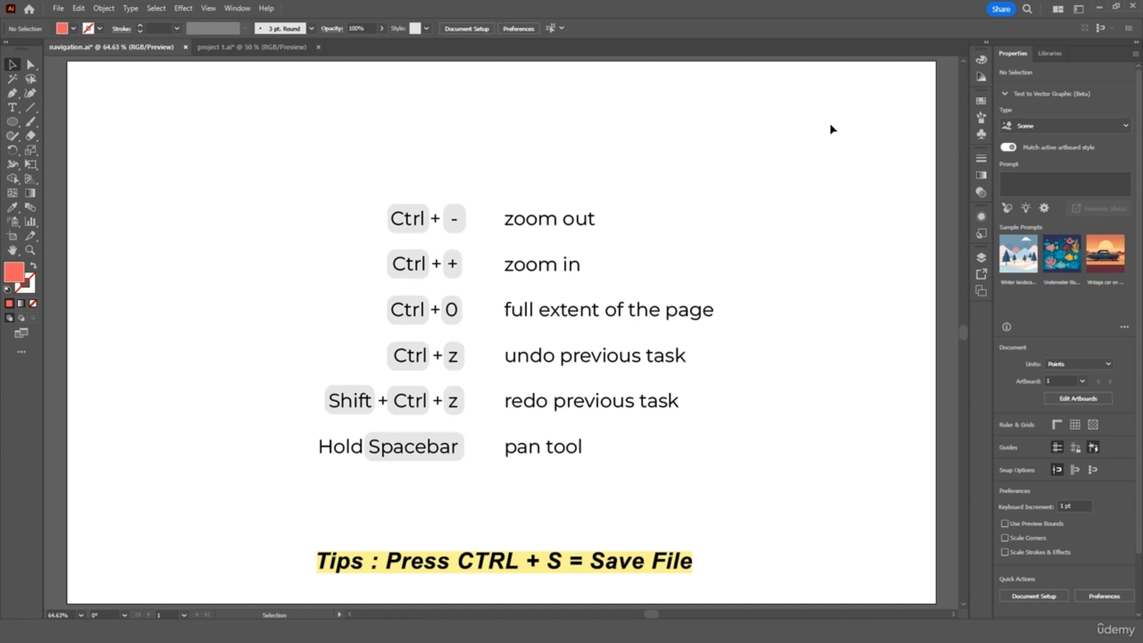
Step: Zoom the navigation.ai document out to 25%
key(ctrl+minus)
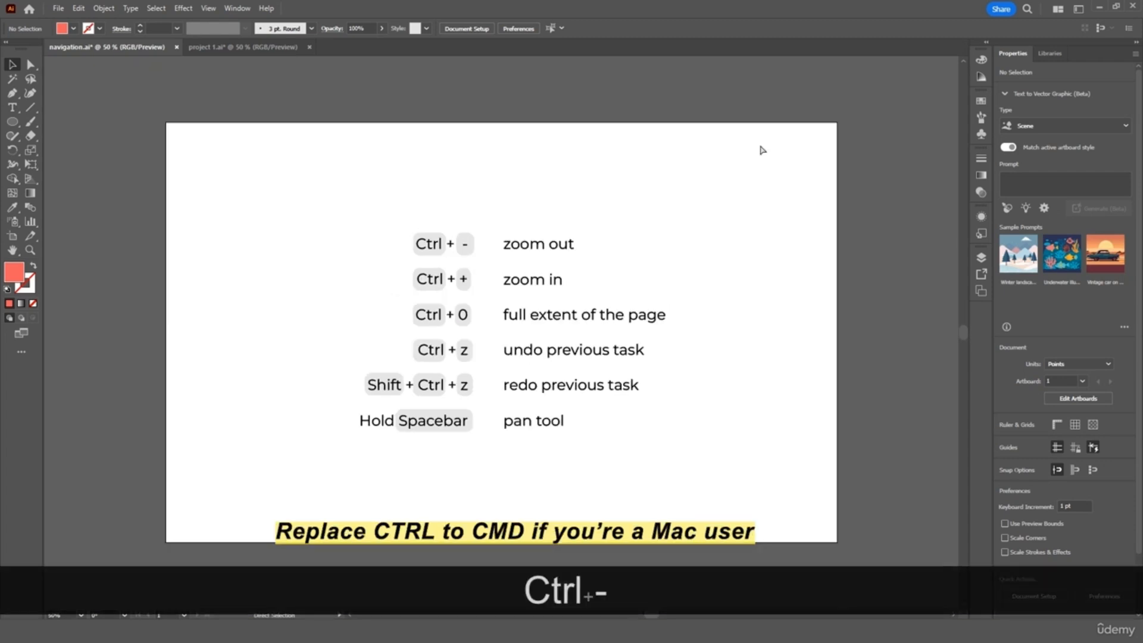
key(ctrl+minus)
key(ctrl+minus)
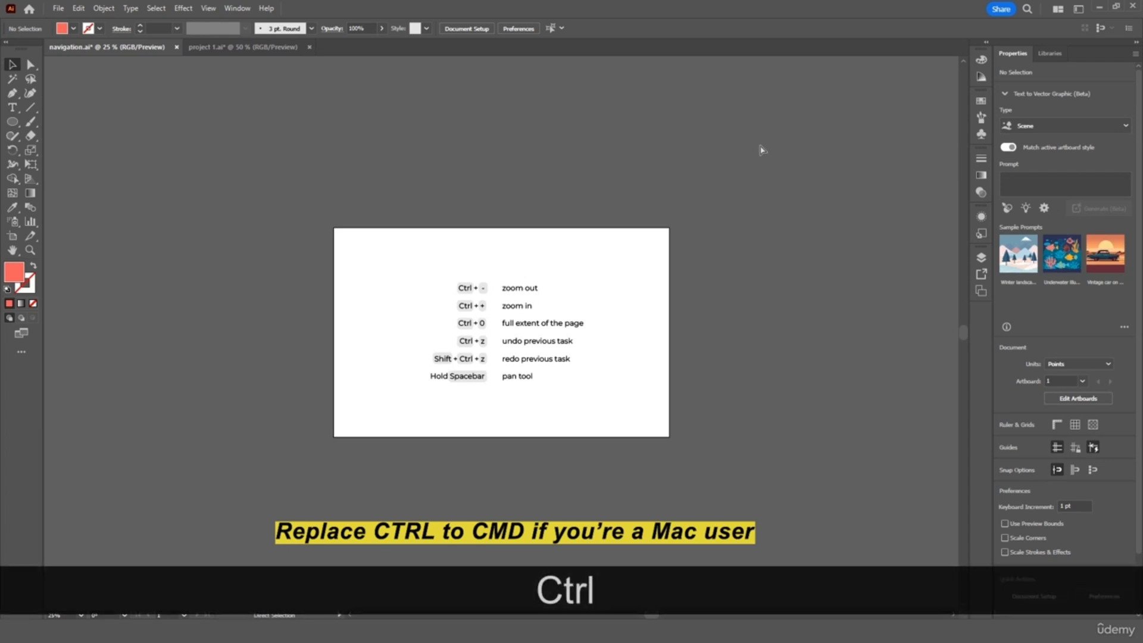
Step: Zoom the document in to 200%, then fit the whole artboard in the window
key(ctrl+equal)
key(ctrl+equal)
key(ctrl+equal)
key(ctrl+equal)
key(ctrl+equal)
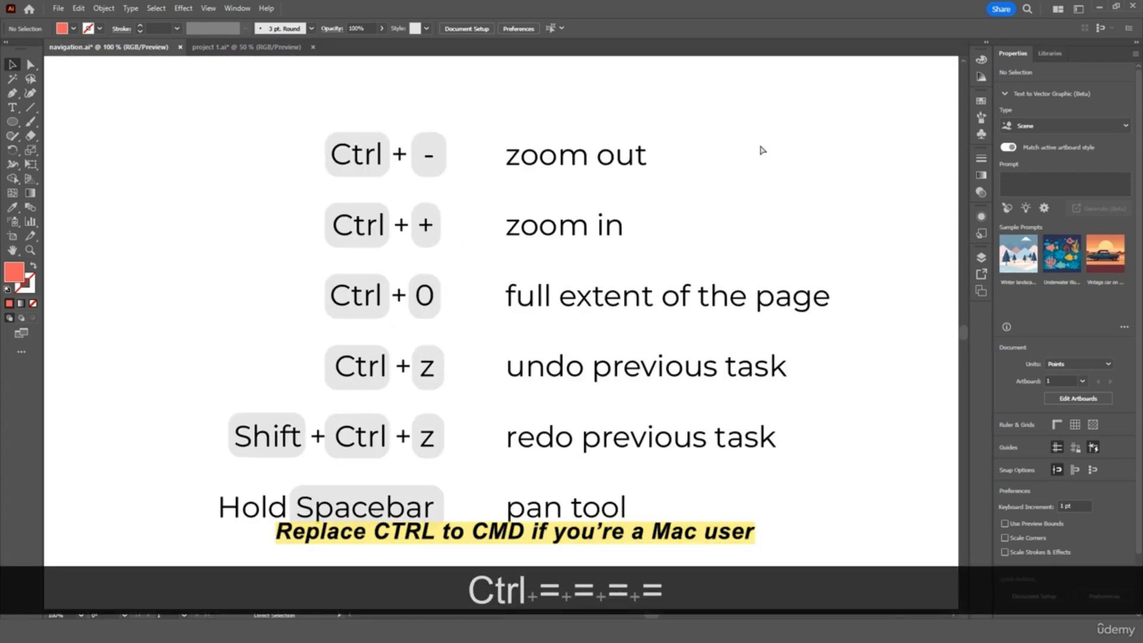
key(ctrl+equal)
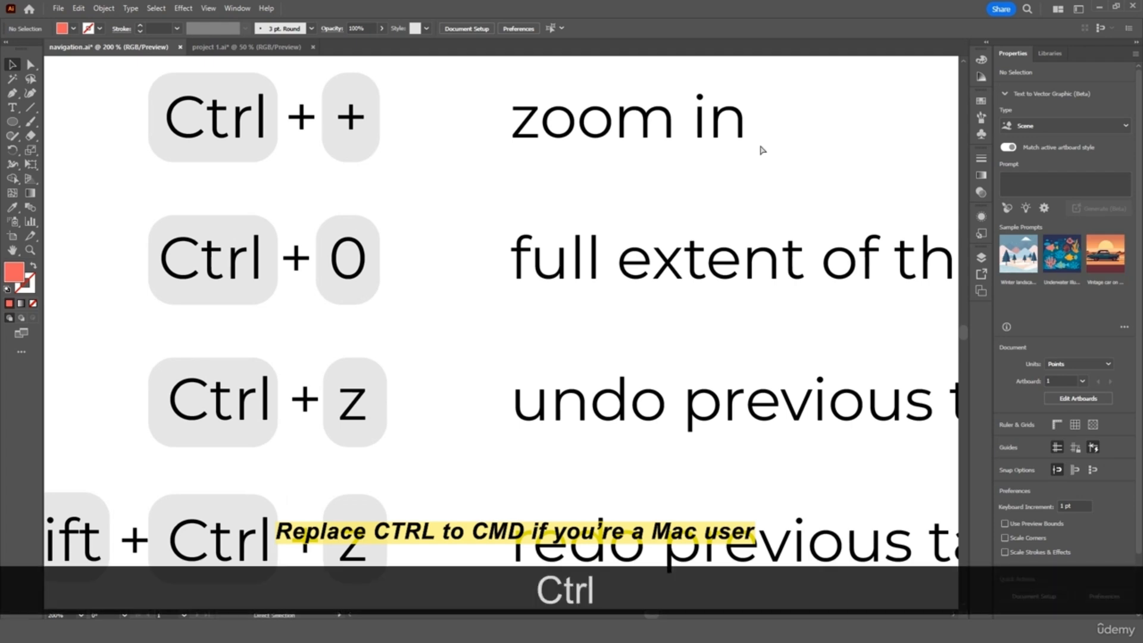
key(ctrl+0)
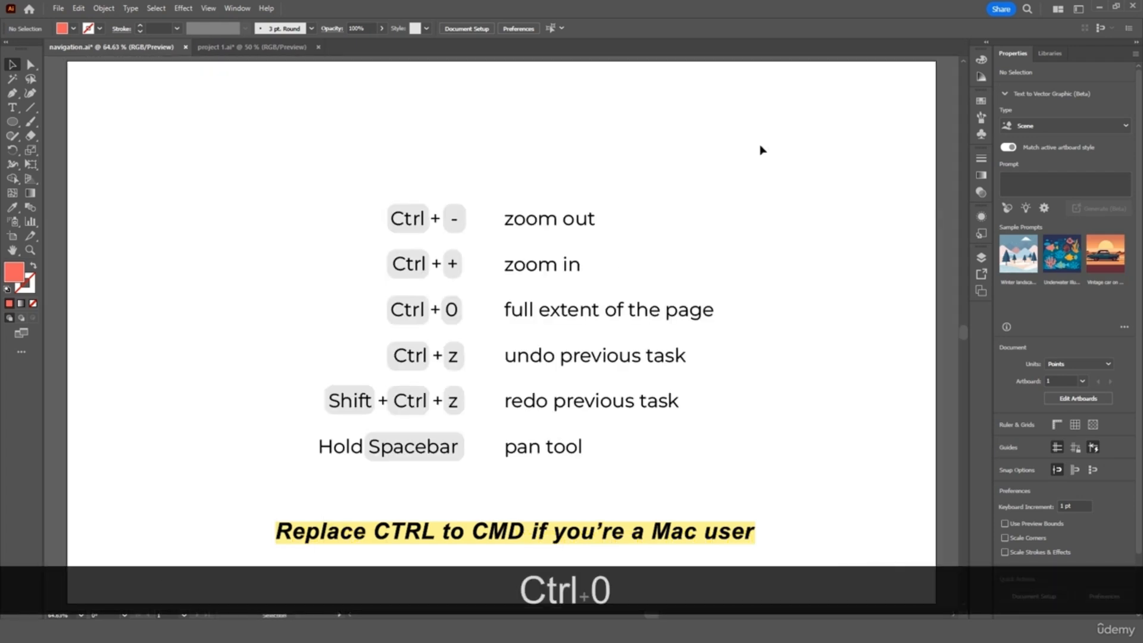
Step: Draw an ellipse in the blank area beside the shortcut list, then undo and redo it
click(12, 121)
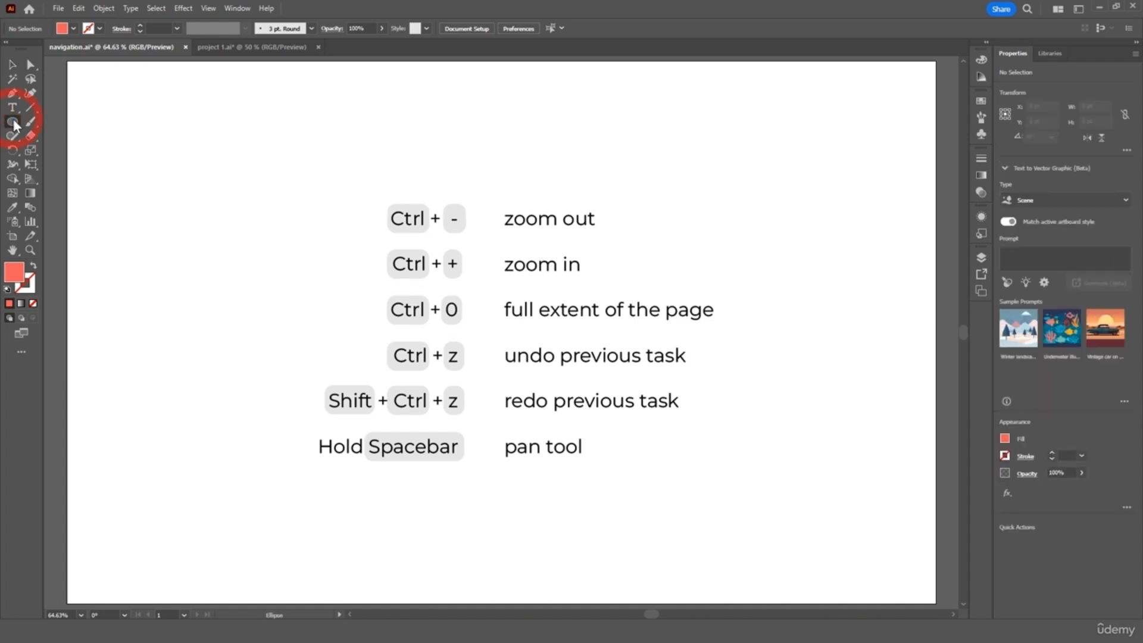
drag(171, 202, 288, 355)
key(v)
click(171, 106)
key(ctrl+z)
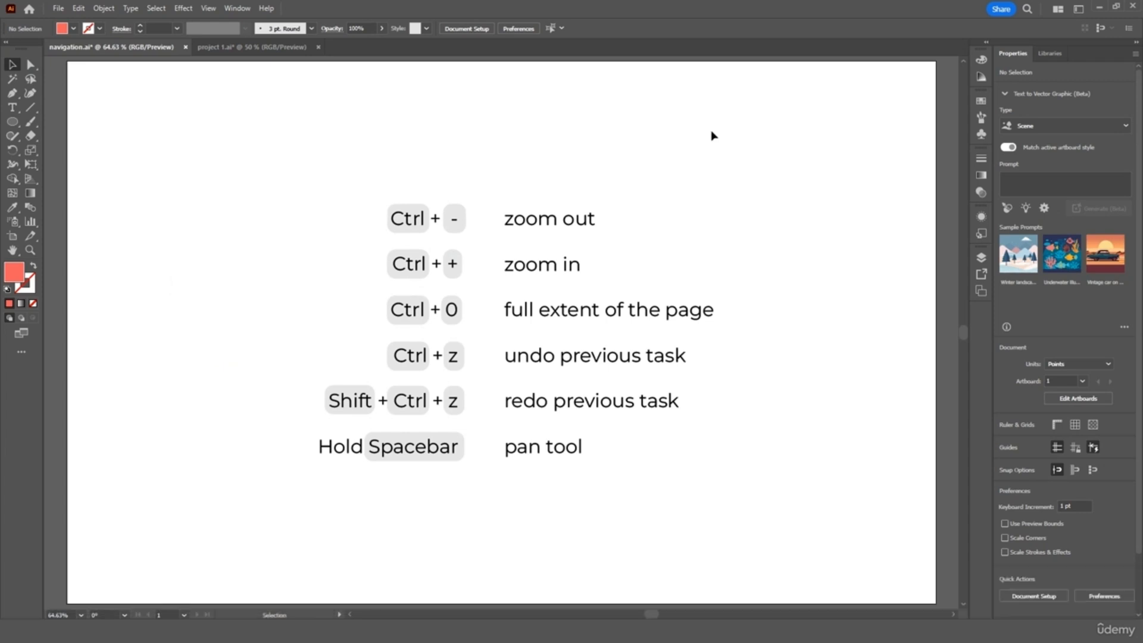
key(ctrl+shift+z)
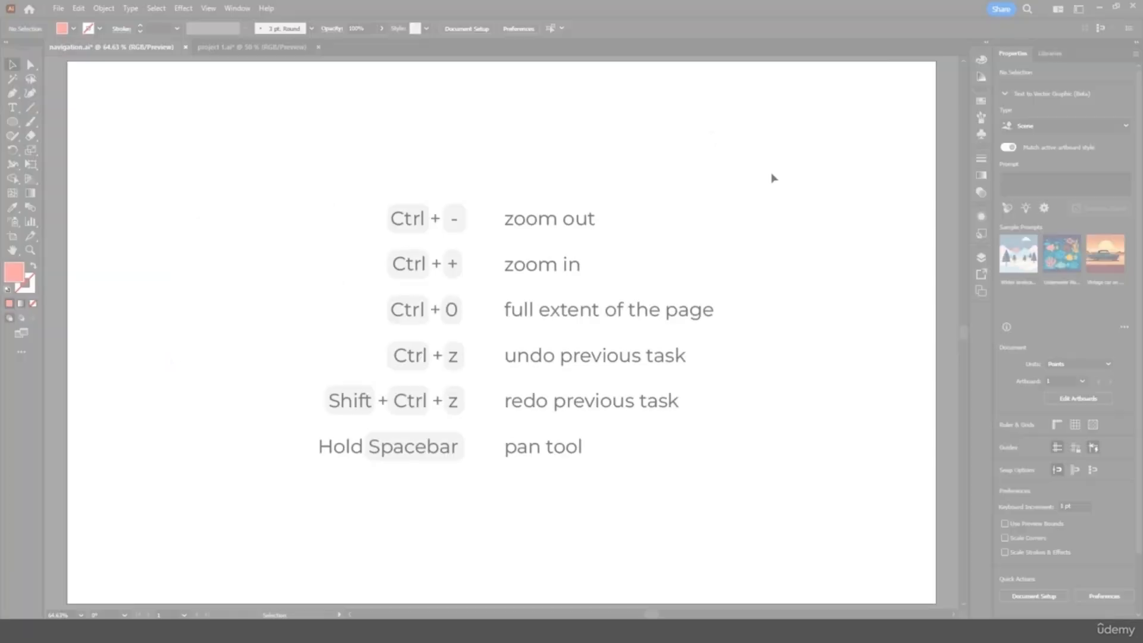
Step: Pan around the artboard in several directions with the temporary Hand tool
key(space)
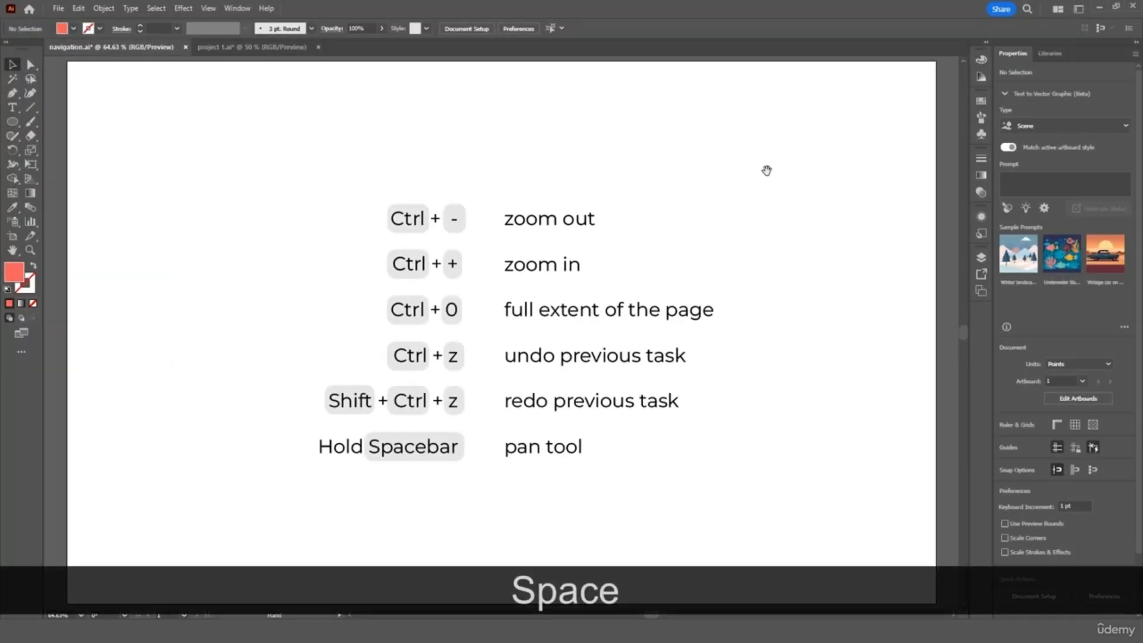
drag(763, 258, 822, 147)
drag(450, 451, 628, 312)
drag(412, 450, 694, 241)
drag(377, 448, 641, 262)
drag(666, 262, 423, 516)
drag(678, 236, 396, 543)
drag(469, 278, 379, 494)
drag(749, 282, 668, 411)
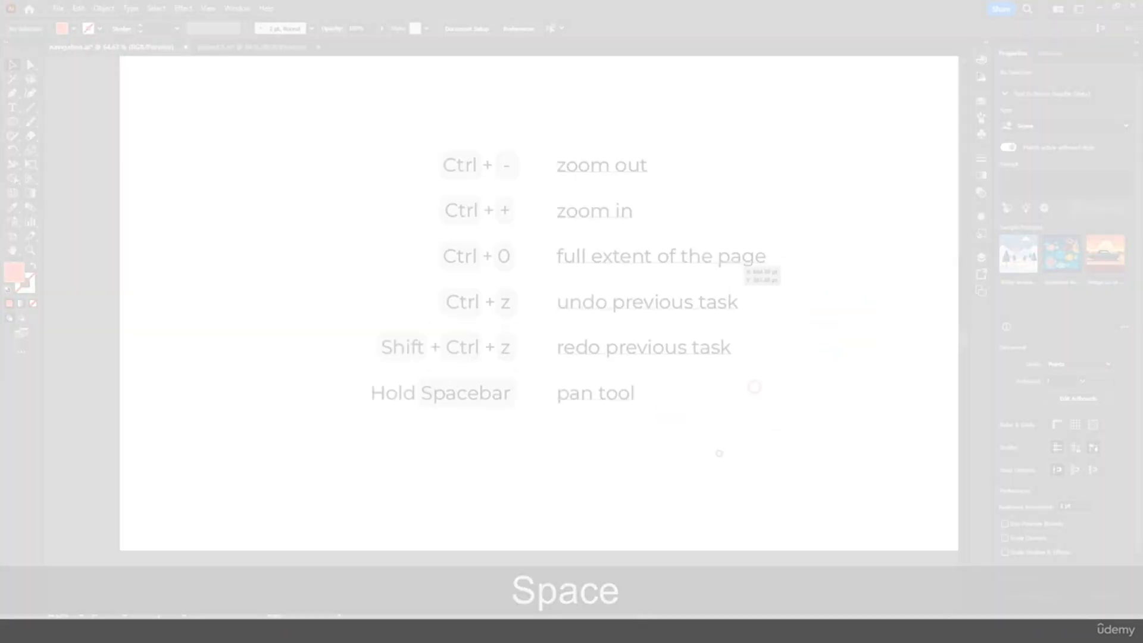
Step: Magnify the artboard to 300% with the Zoom tool, then fit it in the window and return to the Selection tool
click(31, 247)
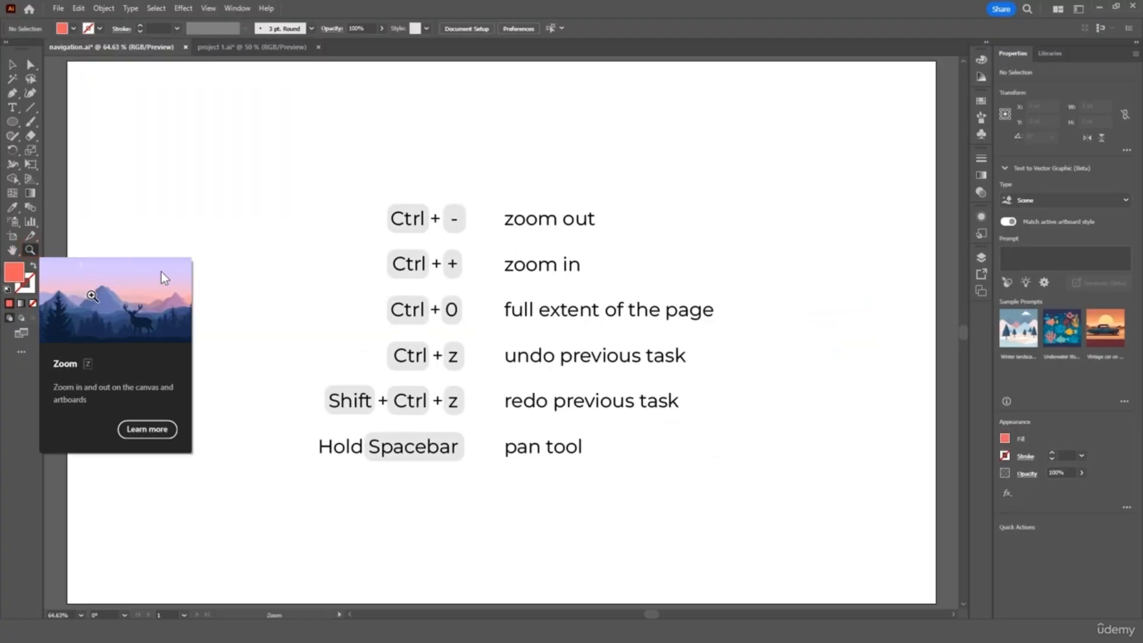
drag(365, 342, 367, 343)
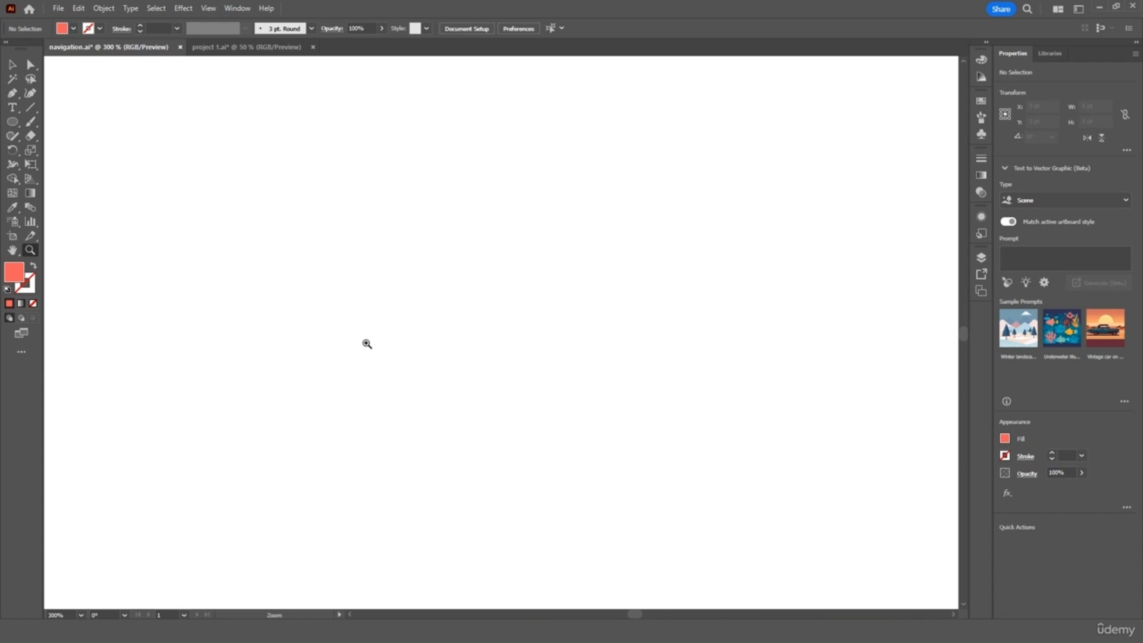
key(ctrl+0)
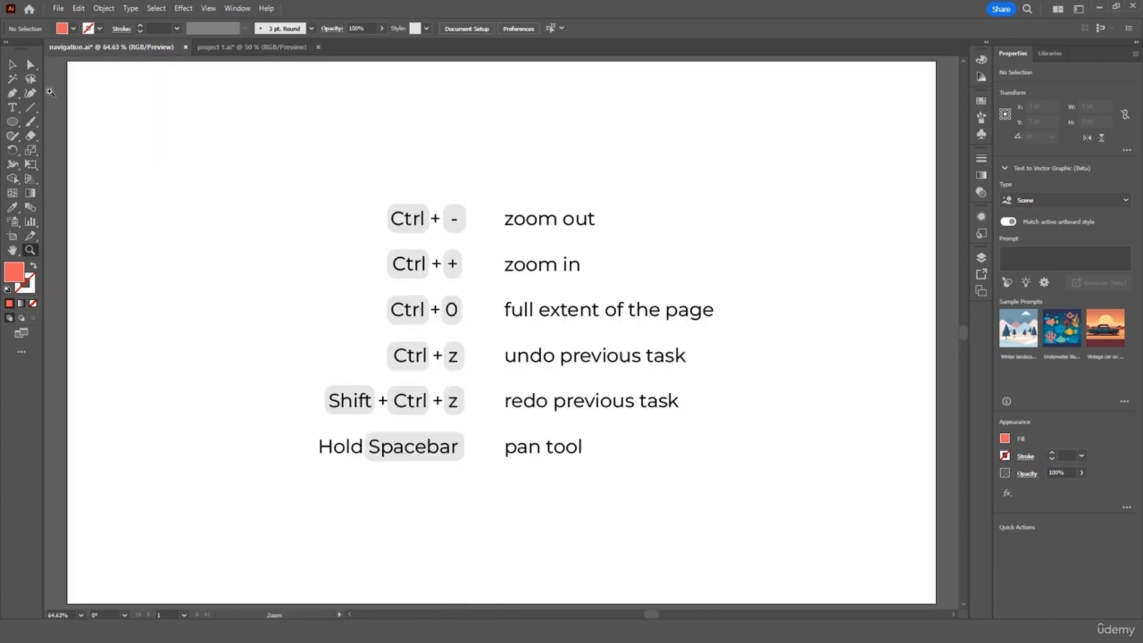
click(12, 65)
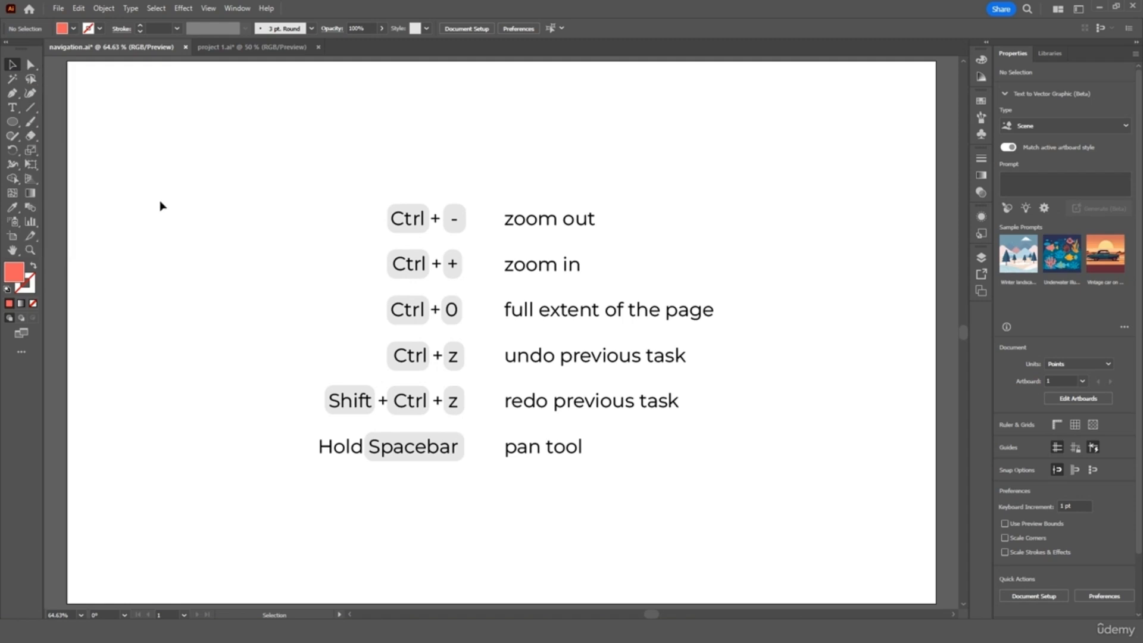
Step: Draw a 250 pt circle near the artboard's upper-left corner with the Ellipse tool and deselect it
click(12, 122)
drag(97, 135, 268, 305)
key(v)
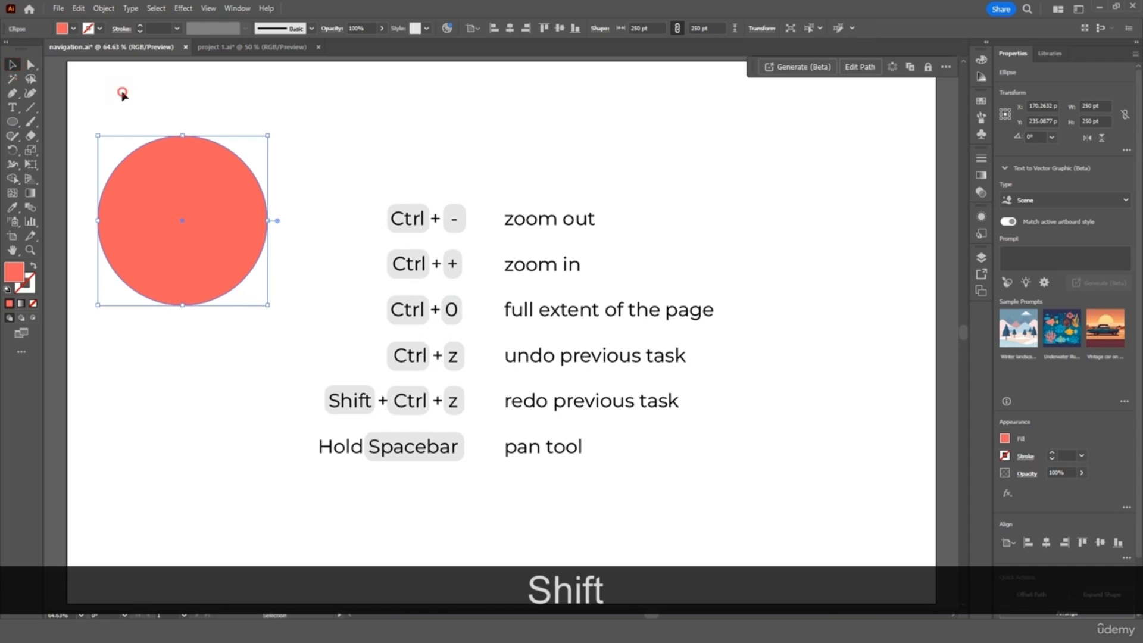
click(122, 94)
Step: Select whole objects in turn with the Selection tool: the circle, the description text, a grey key background and the shortcut list
click(219, 261)
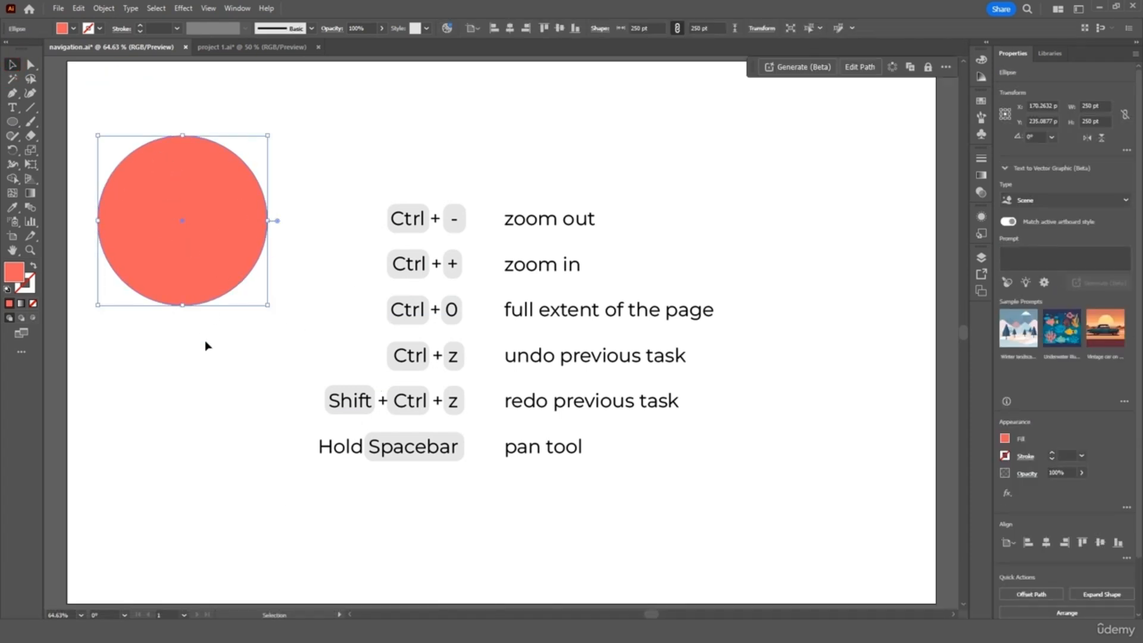
click(514, 239)
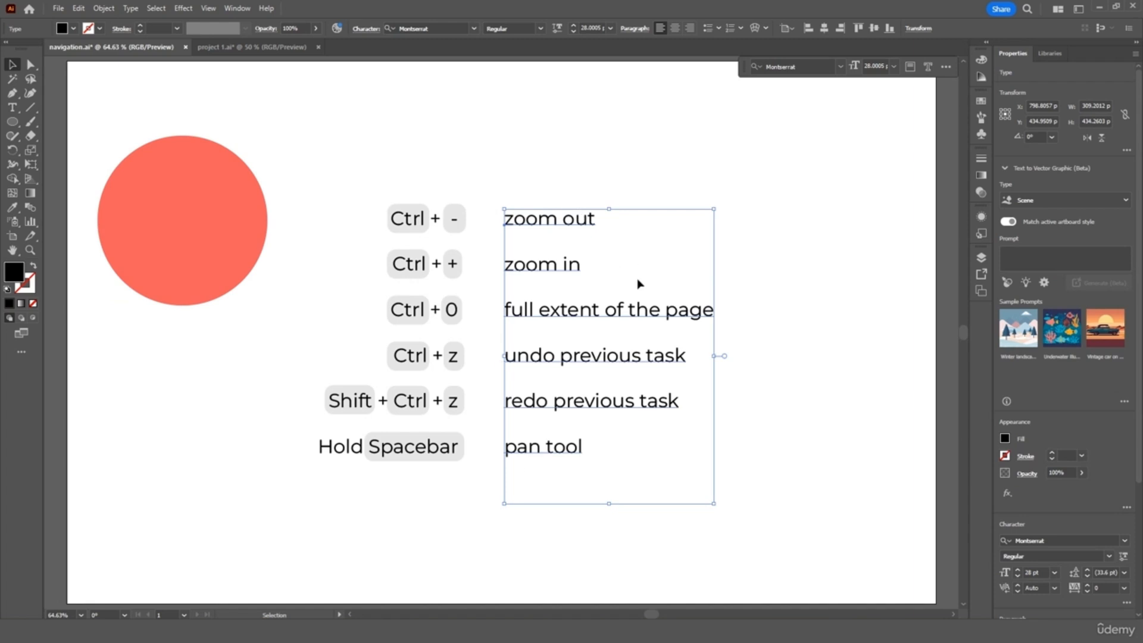
click(459, 218)
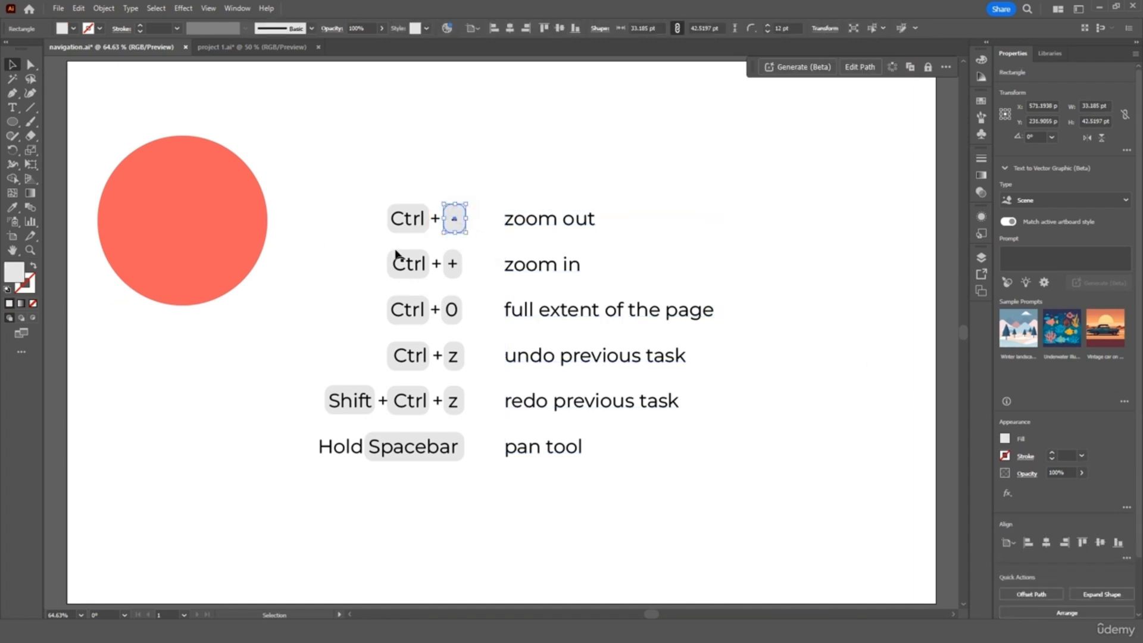
click(397, 275)
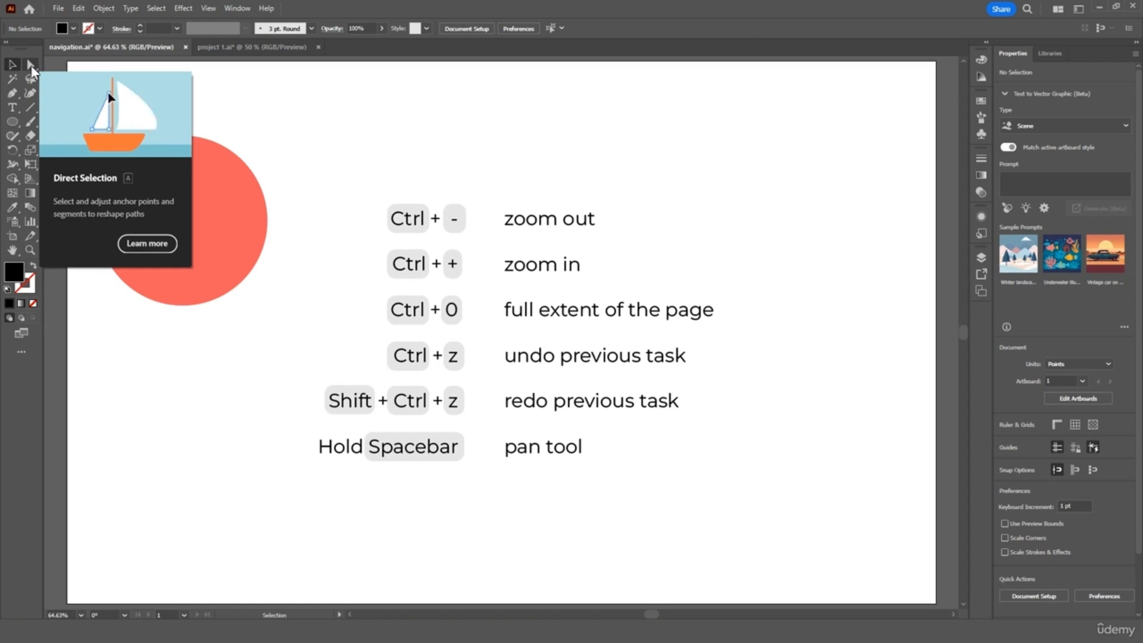
Step: Use the Direct Selection tool to pull the circle's top anchor point straight up to about Y 4.3 pt
click(31, 65)
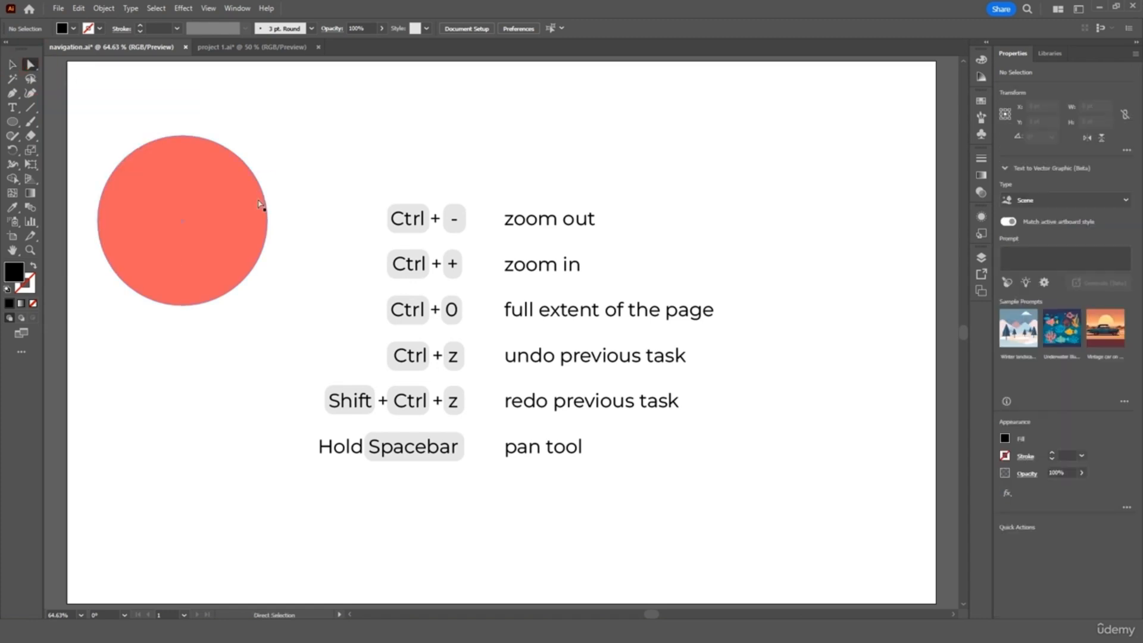
click(244, 227)
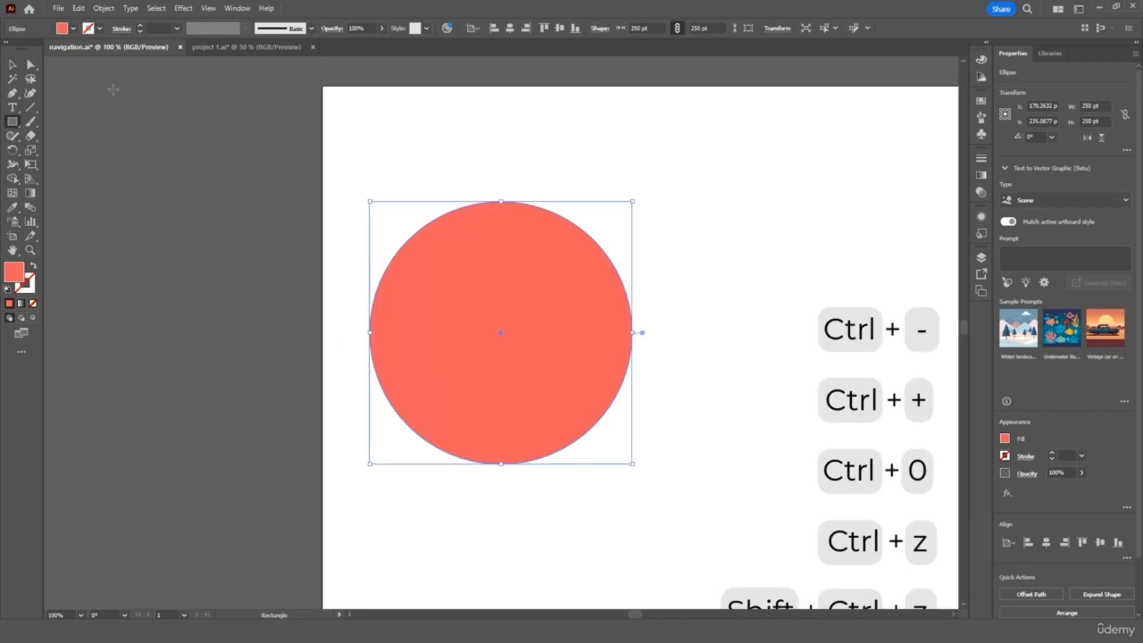
click(29, 65)
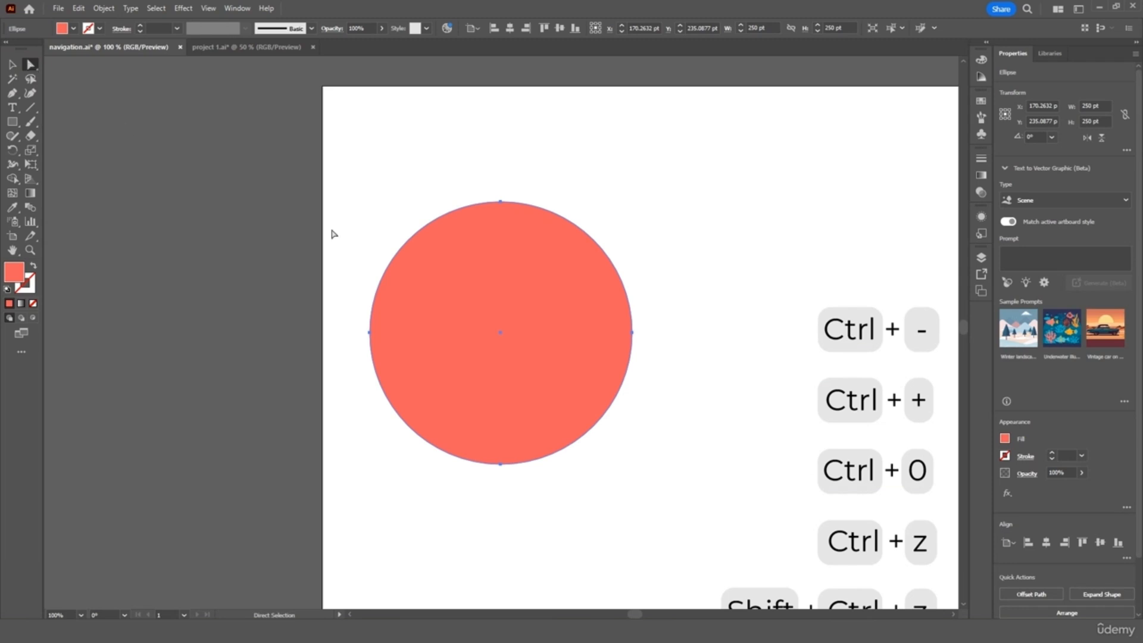
click(500, 201)
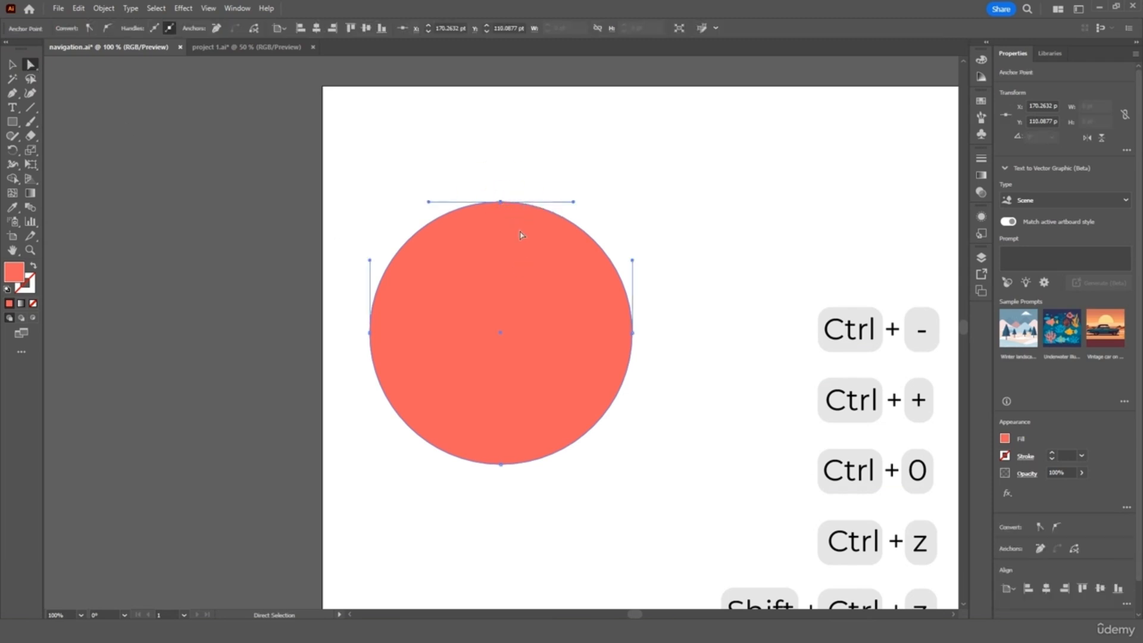
drag(501, 202, 502, 90)
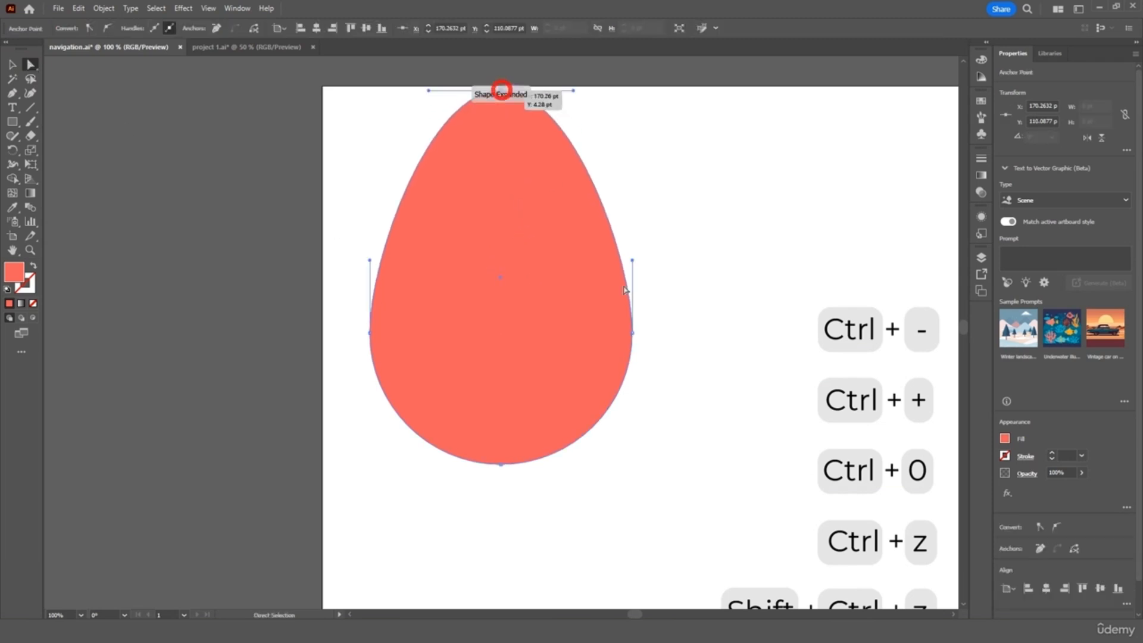
Step: Move the shape's right anchor point outward and down, and its bottom anchor point far left to about X -375.4 pt, Y 377.9 pt
drag(633, 335, 842, 478)
drag(498, 468, 172, 486)
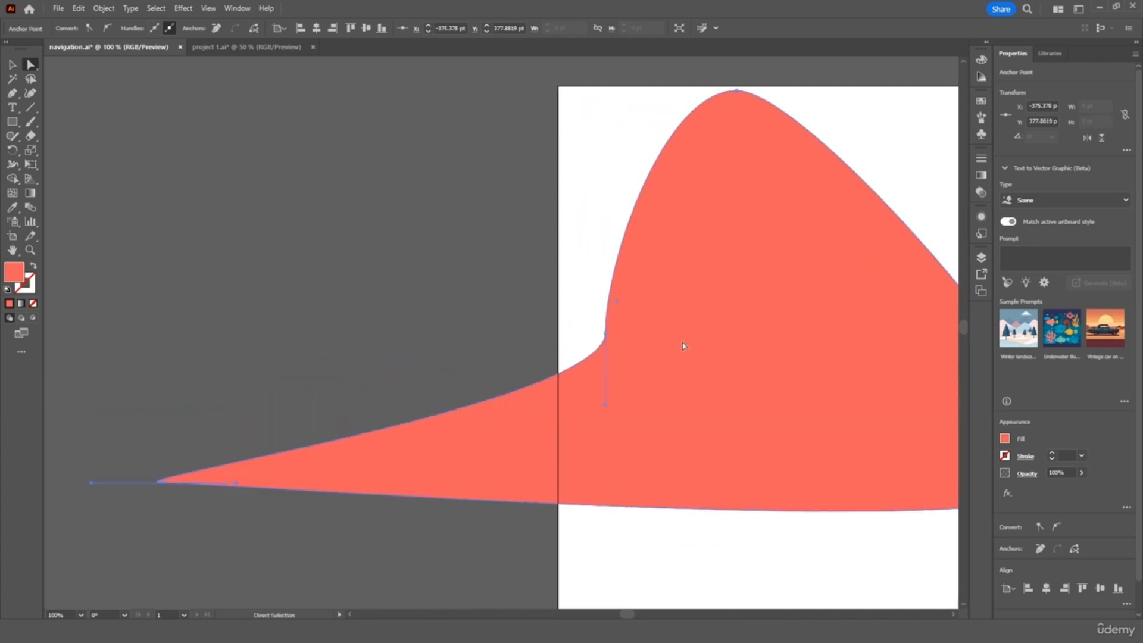
key(ctrl+minus)
key(ctrl+minus)
key(ctrl+minus)
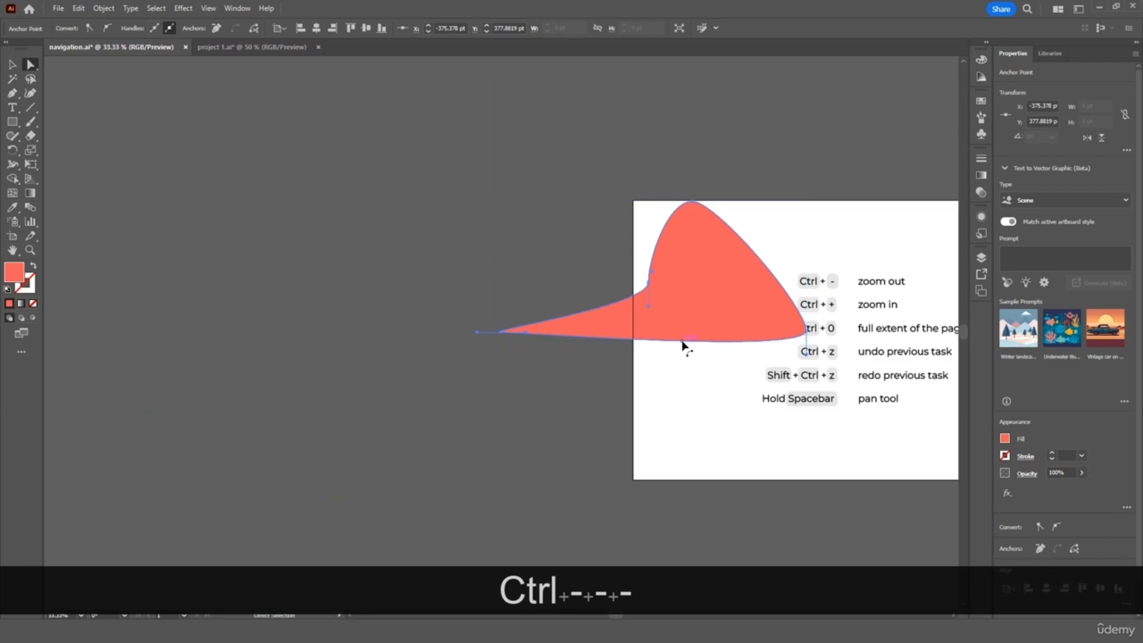
Step: Examine the edges of the raster PNG image in the project 1 document at 200% and 300% magnification
scroll(683, 347, right, 5)
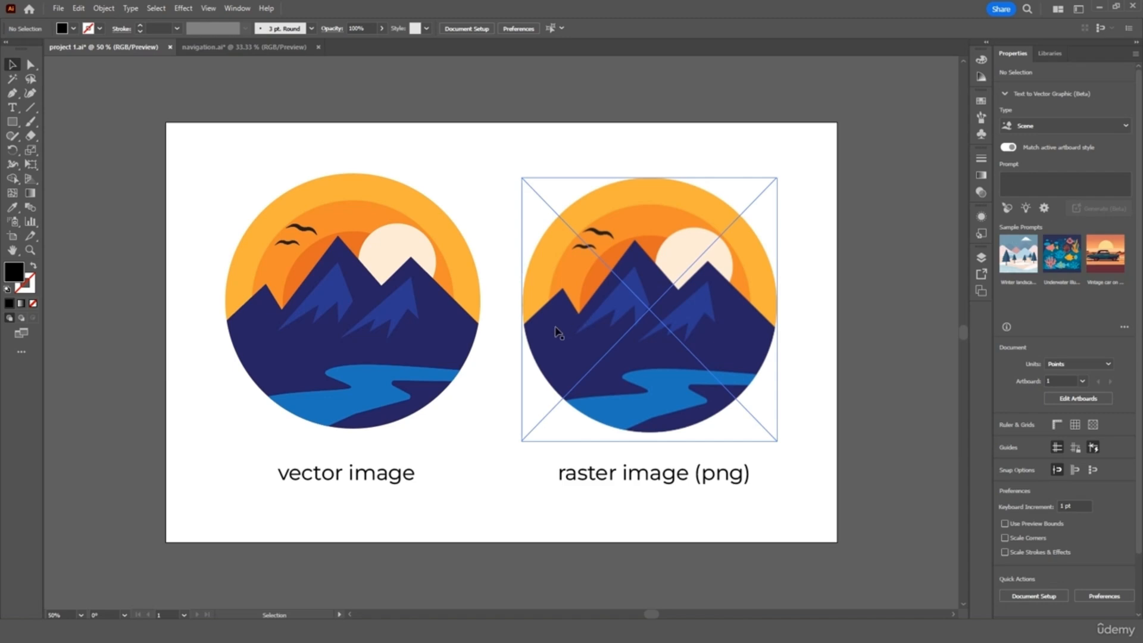
key(ctrl+equal)
key(ctrl+equal)
key(ctrl+equal)
key(ctrl+equal)
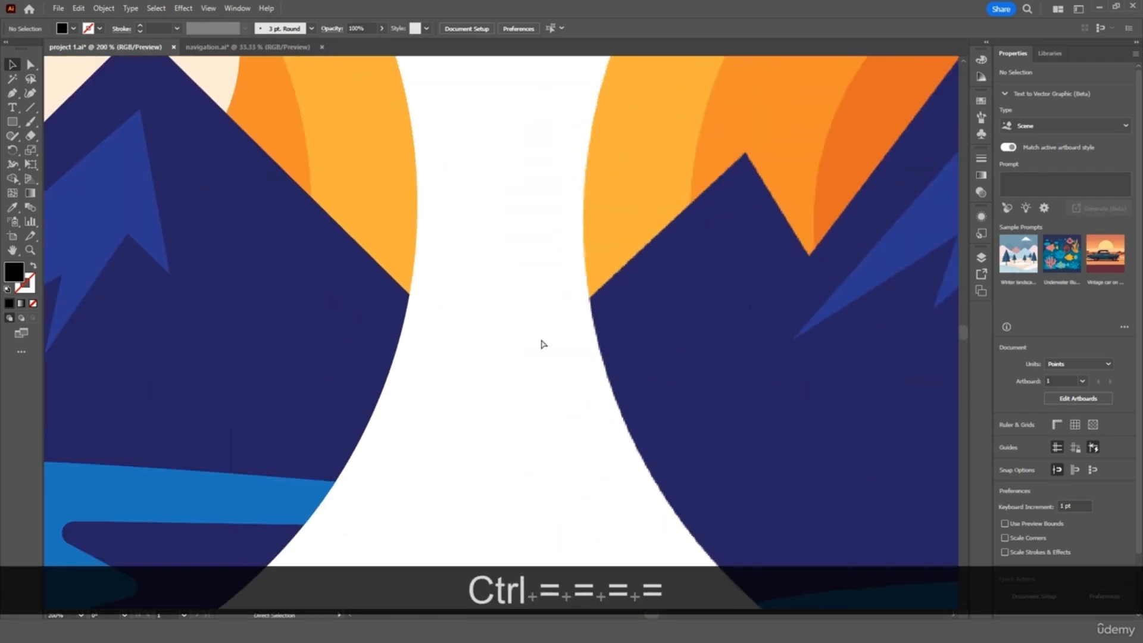
scroll(786, 209, up, 8)
scroll(797, 256, down, 3)
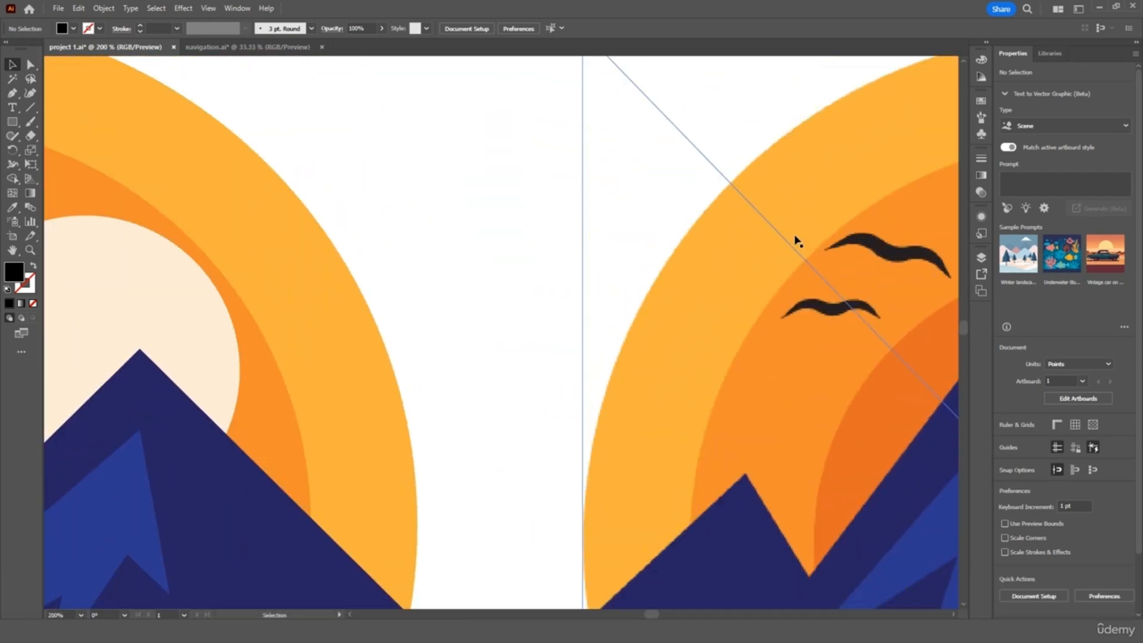
scroll(799, 271, up, 1)
scroll(801, 298, down, 5)
scroll(779, 286, up, 6)
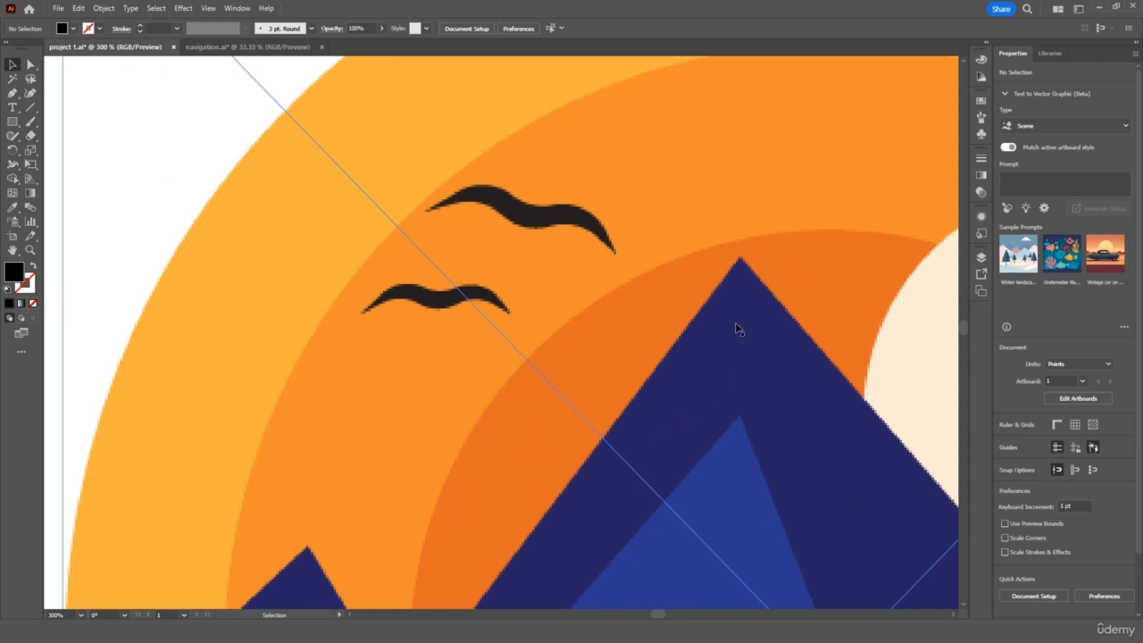
scroll(750, 352, right, 5)
scroll(855, 434, left, 2)
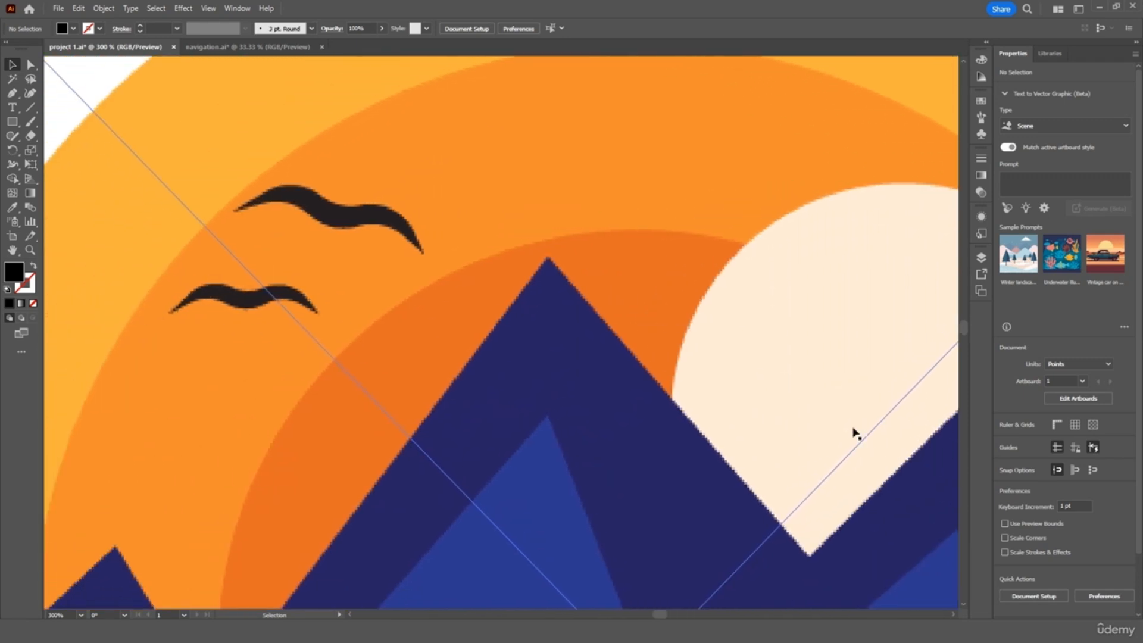
key(ctrl+minus)
key(ctrl+minus)
key(ctrl+minus)
key(ctrl+minus)
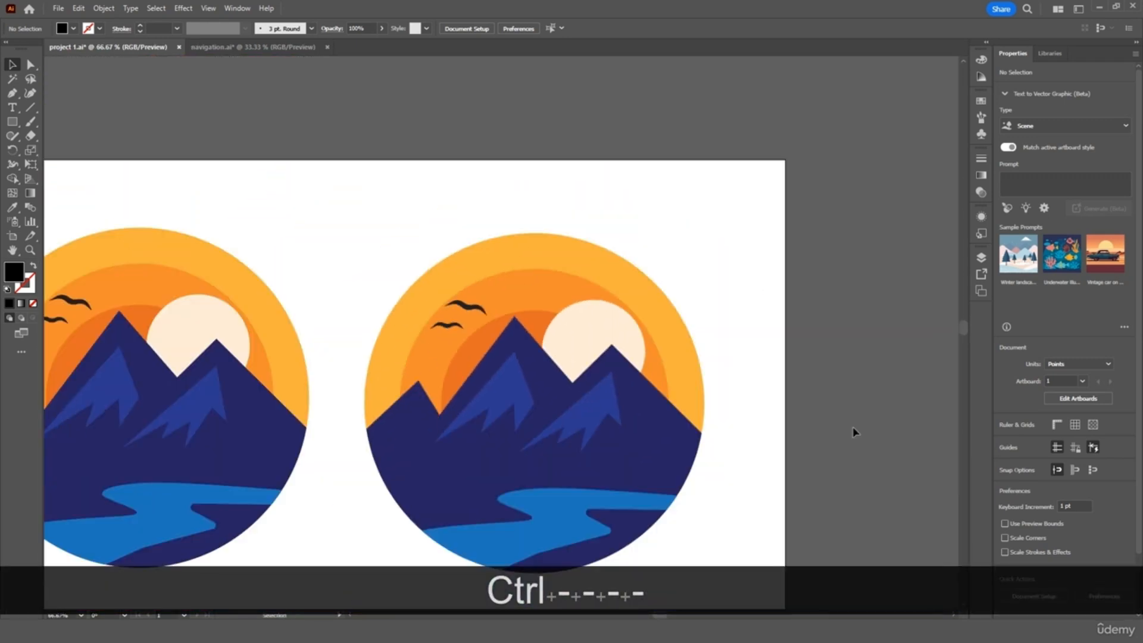
Step: Examine the edges of the vector image at 400% magnification for comparison with the raster version
scroll(854, 431, left, 6)
scroll(854, 431, down, 2)
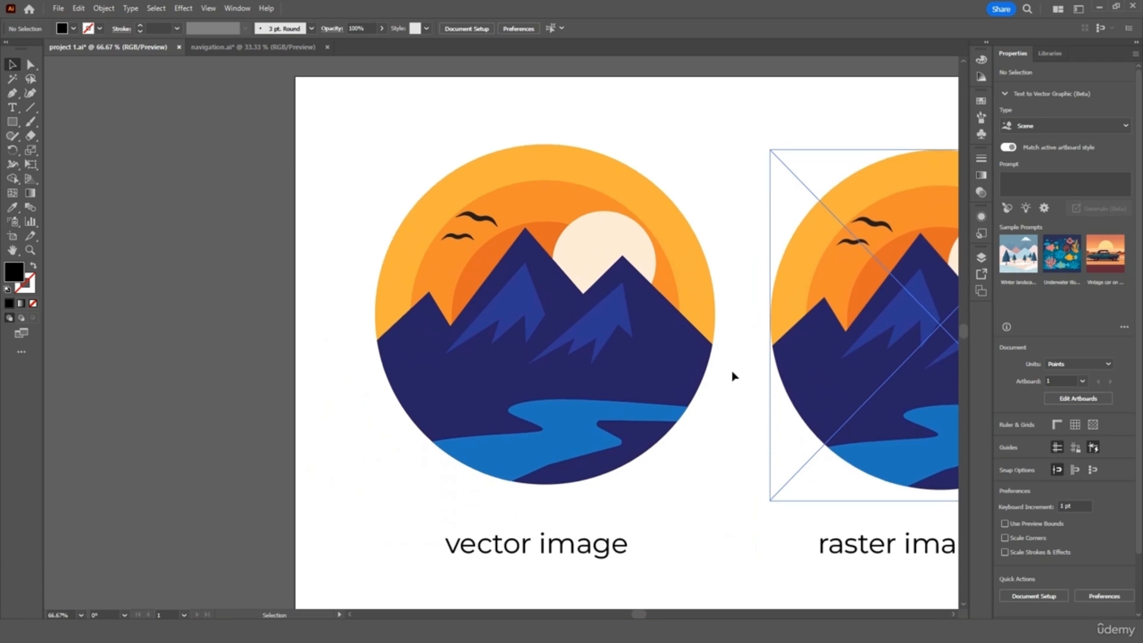
key(ctrl+equal)
key(ctrl+equal)
key(ctrl+equal)
key(ctrl+equal)
key(ctrl+equal)
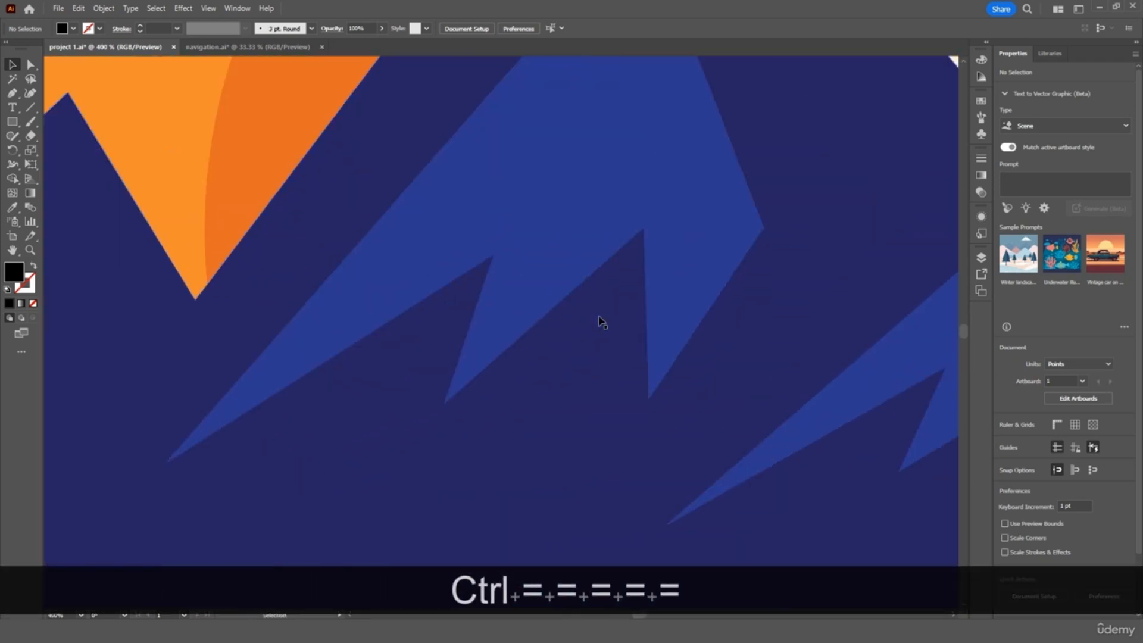
scroll(600, 321, up, 7)
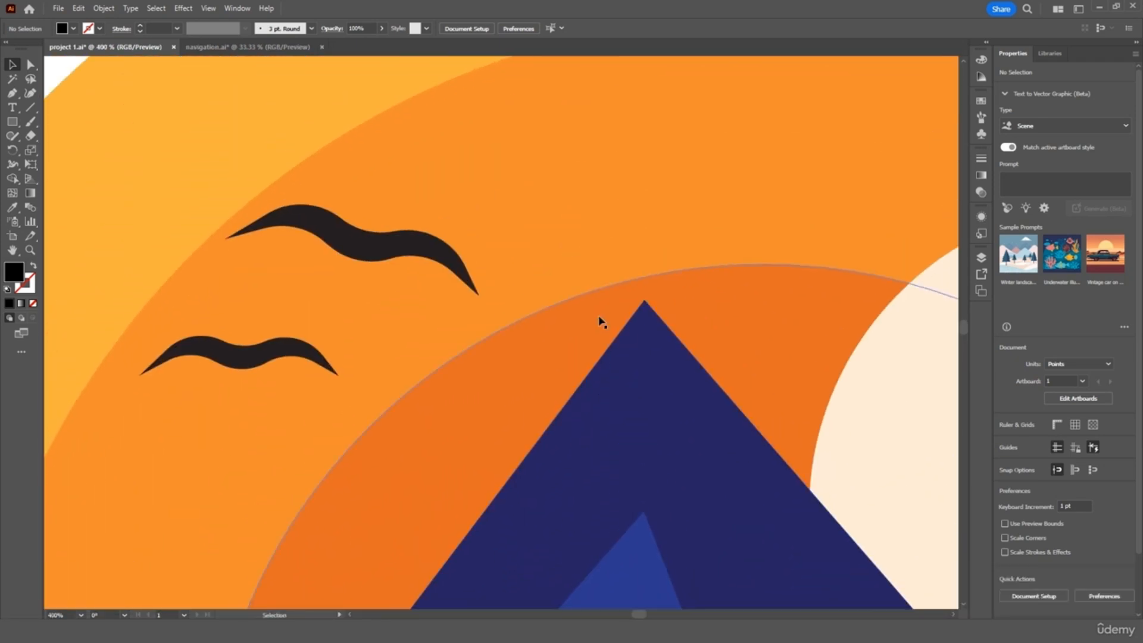
scroll(813, 230, right, 9)
scroll(813, 230, up, 6)
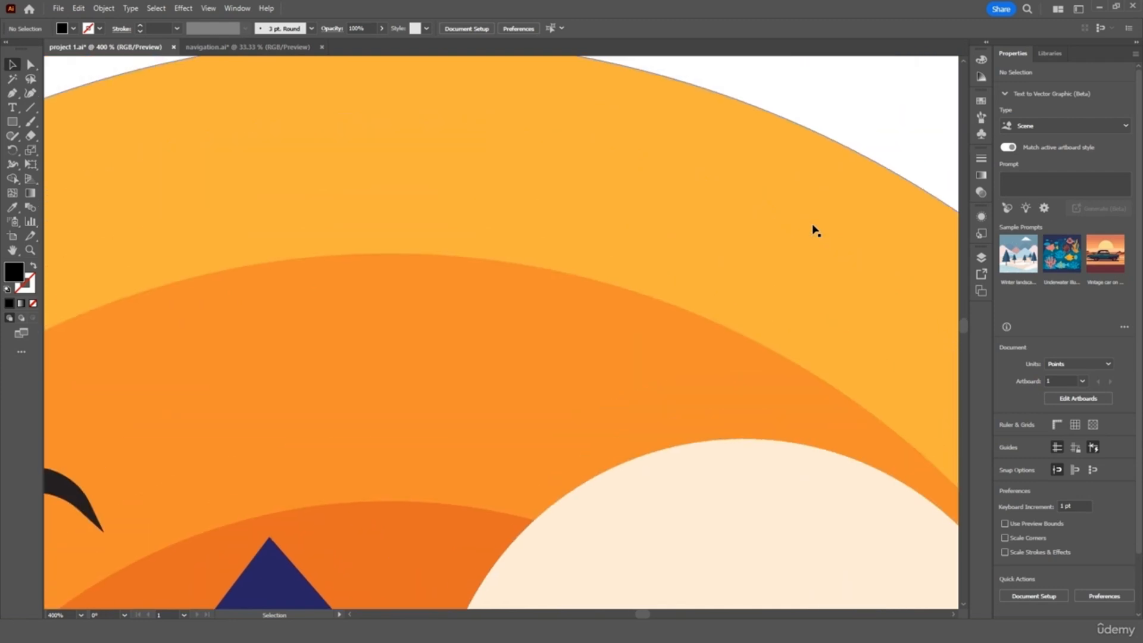
scroll(816, 231, up, 3)
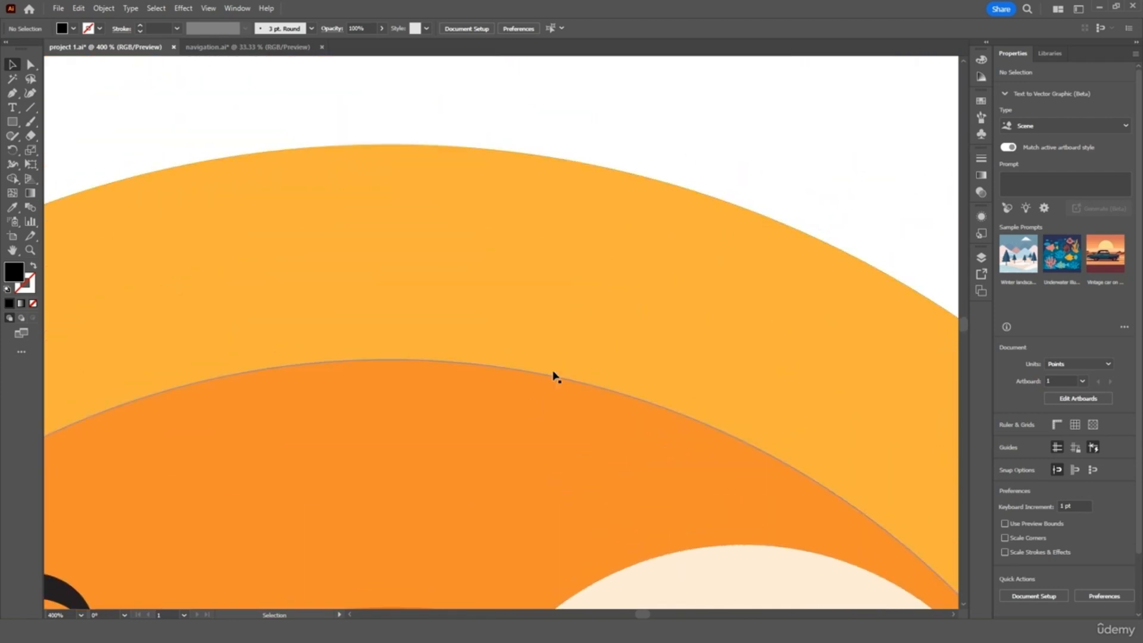
key(ctrl+minus)
key(ctrl+minus)
key(ctrl+minus)
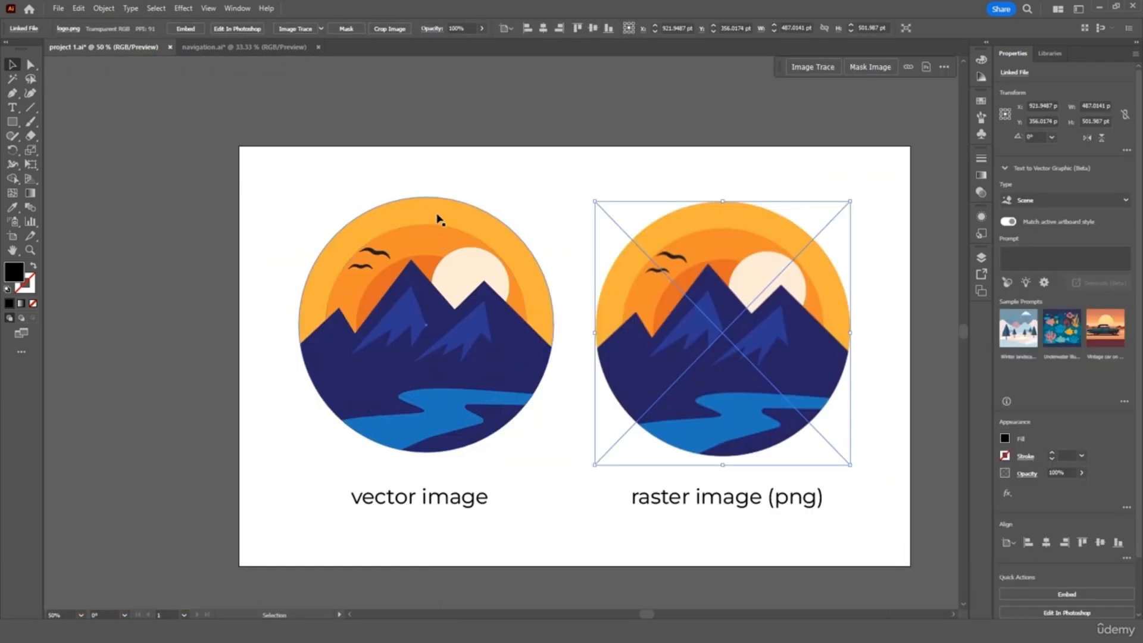
Step: Move the vector image's grouped sun circles up and left, away from the mountains, and ungroup them
drag(437, 217, 238, 126)
right_click(357, 269)
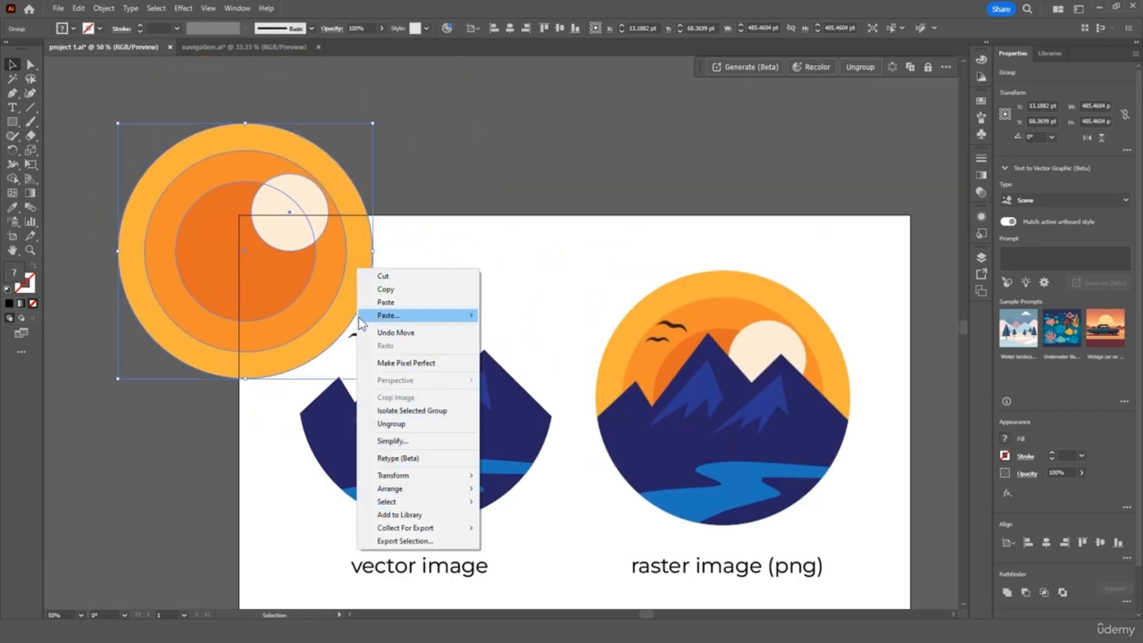
click(391, 423)
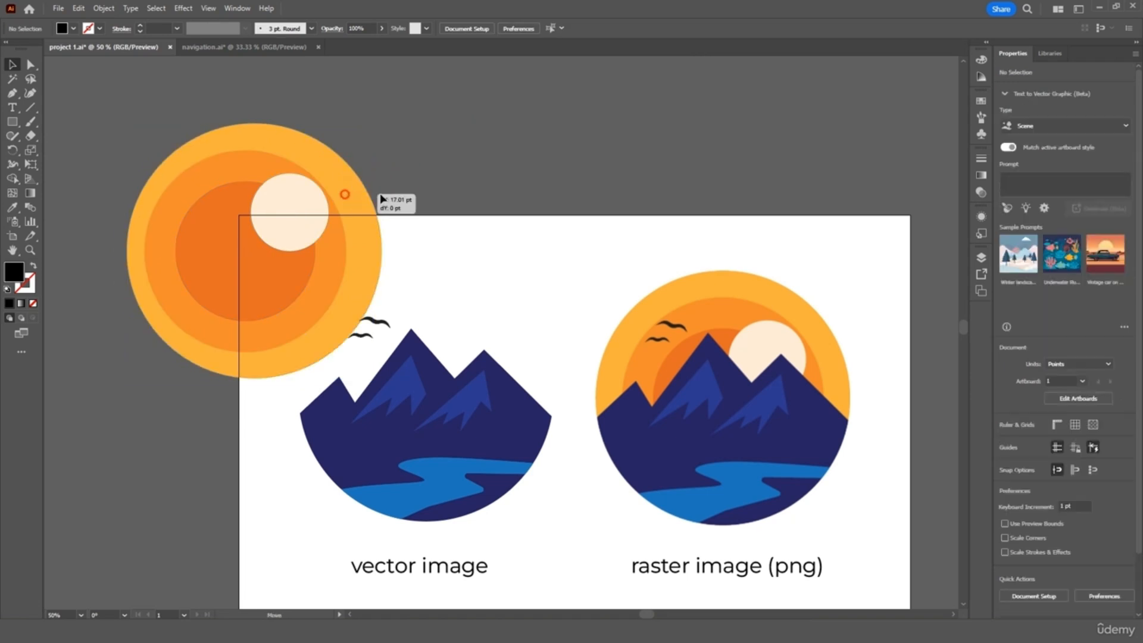
Step: Pull the vector image apart into separate pieces: the sun circles, snow patches, birds, river and mountain
drag(350, 192, 664, 172)
drag(319, 309, 208, 456)
drag(217, 271, 76, 213)
drag(405, 381, 199, 325)
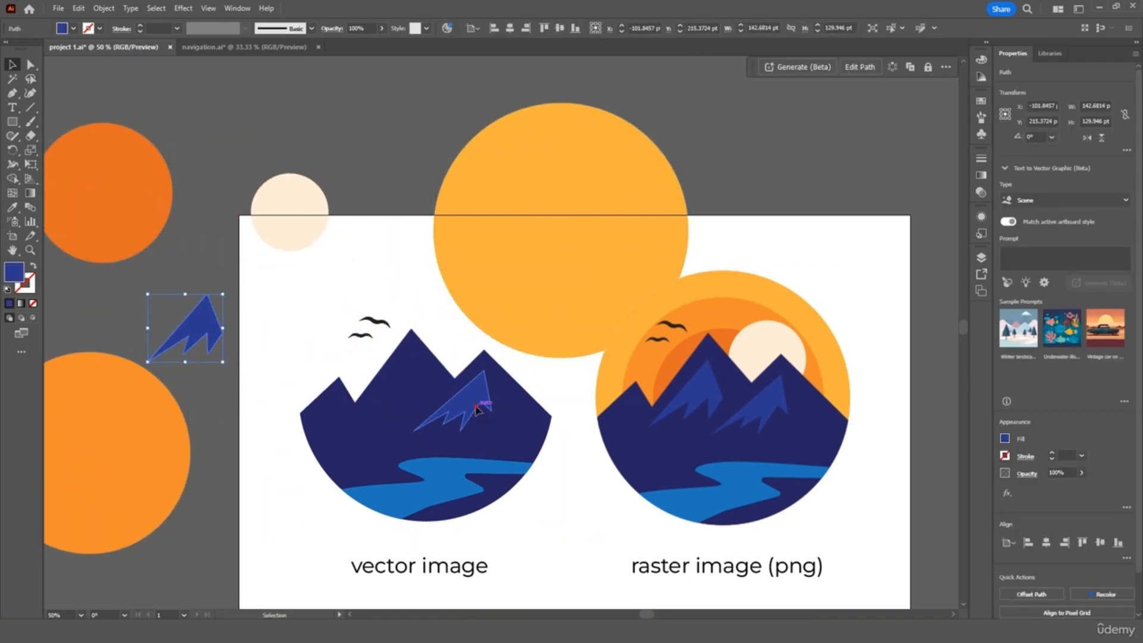
drag(483, 412, 420, 319)
Step: Move the whole raster image as one piece to the right and slightly down
key(ctrl+0)
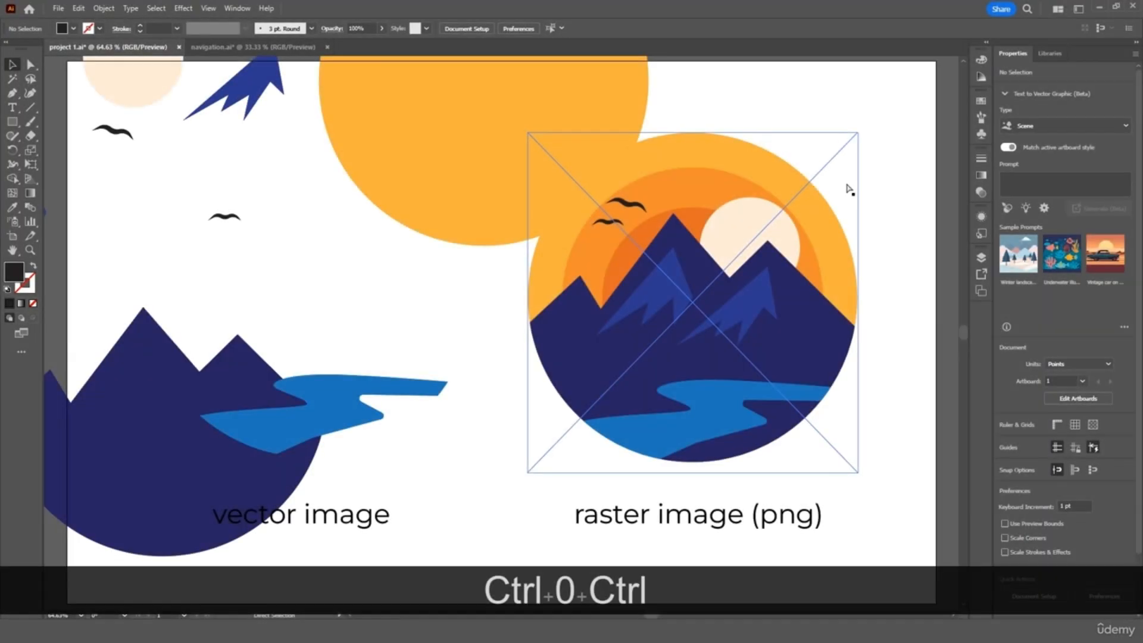
key(ctrl+minus)
key(ctrl+minus)
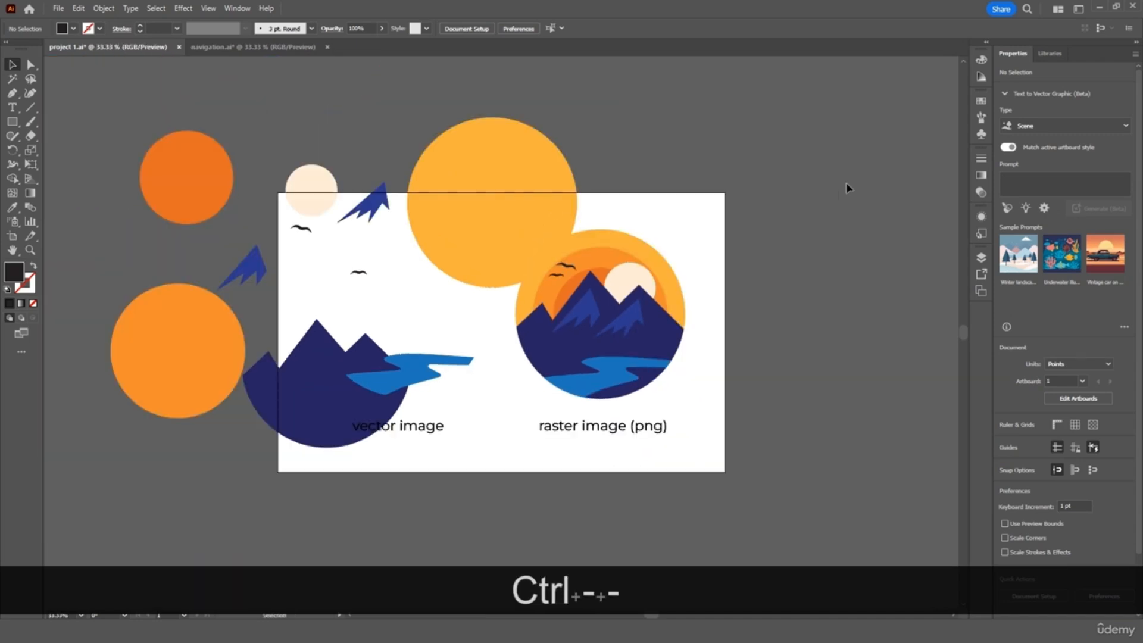
drag(657, 334, 779, 361)
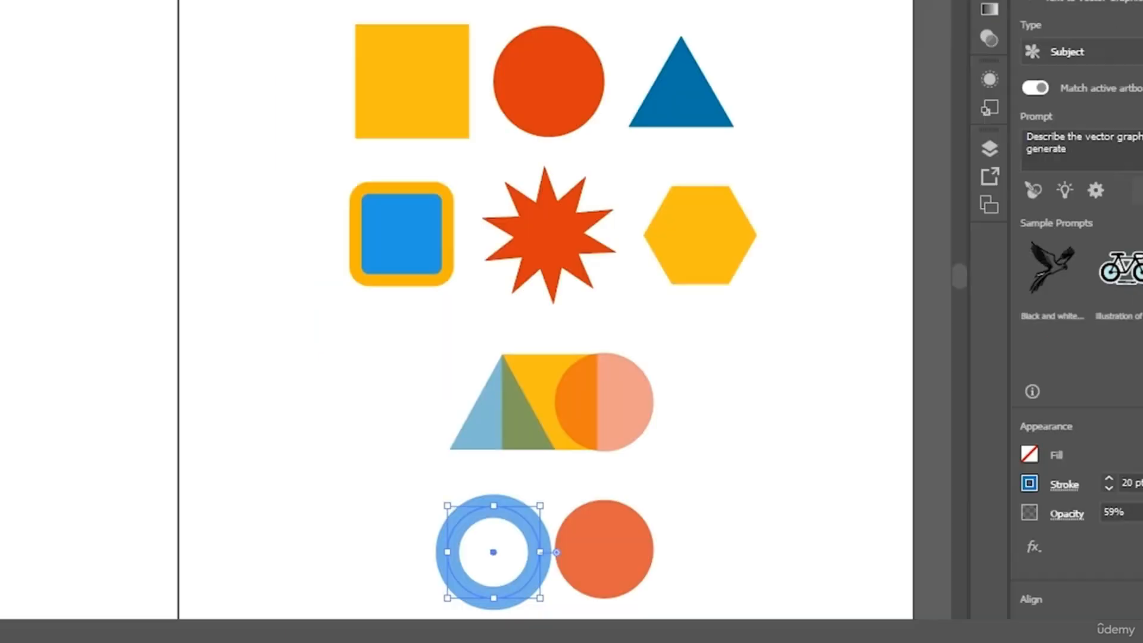
Step: Resize the blue ring slightly, and select the circle-and-square pair above the unite label in the combine shapes file
mouse_move(540, 597)
mouse_down()
mouse_move(528, 584)
mouse_move(546, 597)
mouse_up()
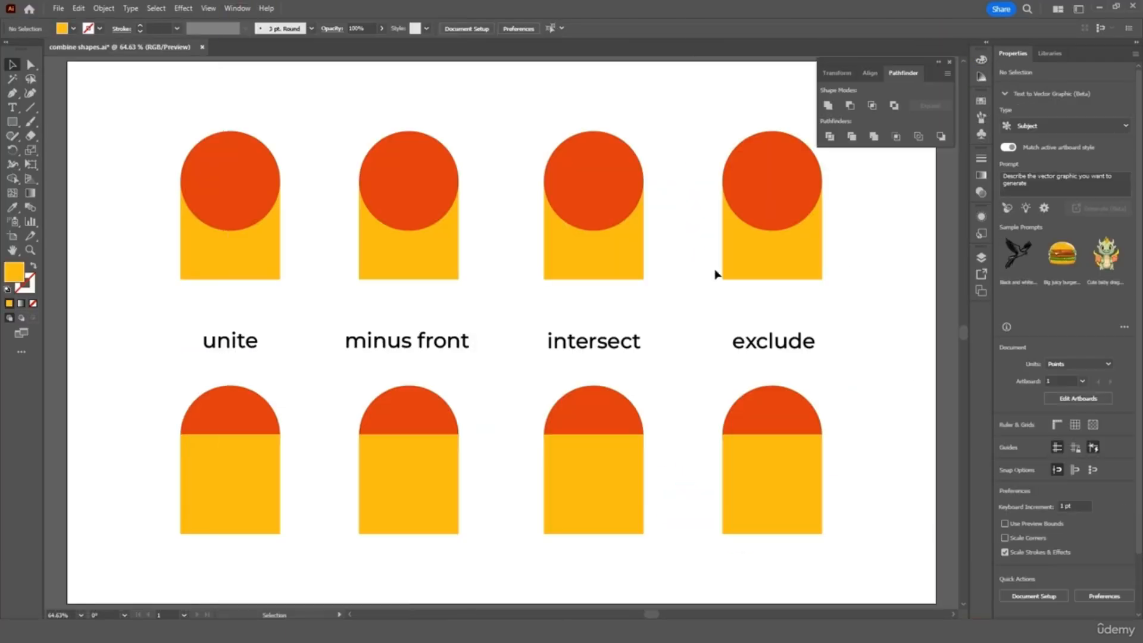
drag(179, 123, 250, 281)
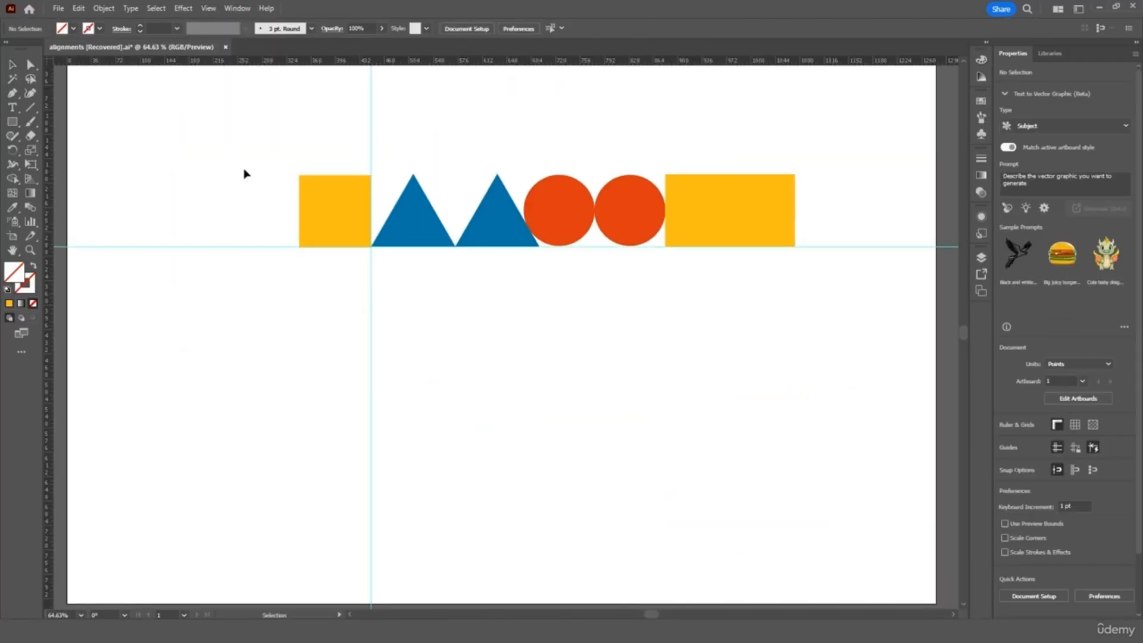
Step: Move the second blue triangle down in the alignments file, and apply a transformation to the outlined figure in the transform file
drag(492, 214, 500, 348)
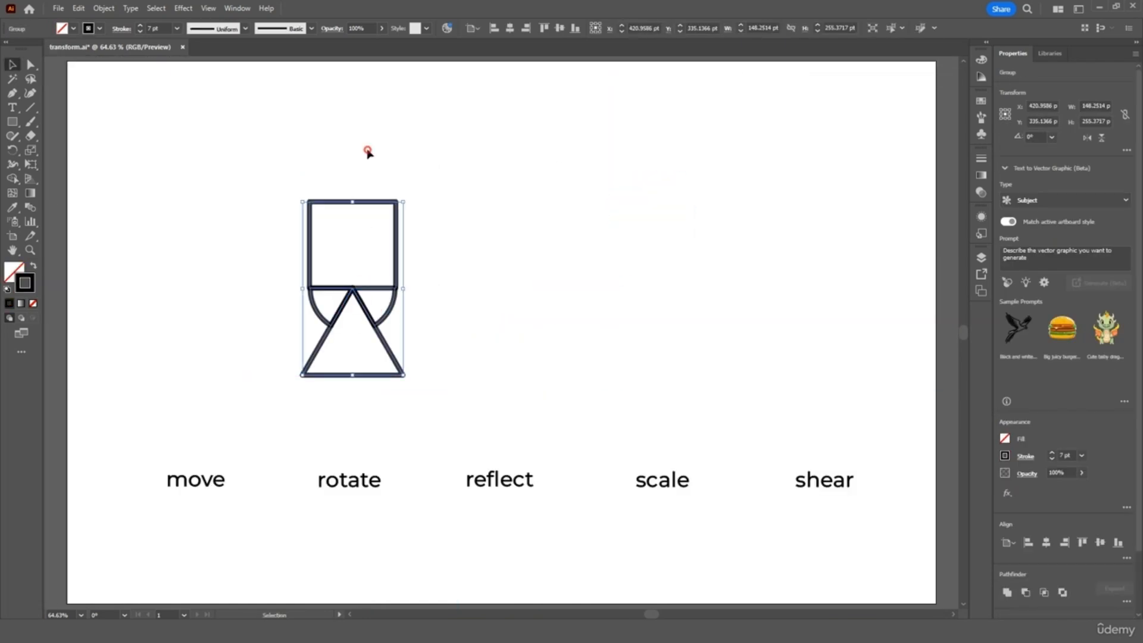
right_click(399, 310)
mouse_move(488, 507)
click(563, 512)
click(506, 359)
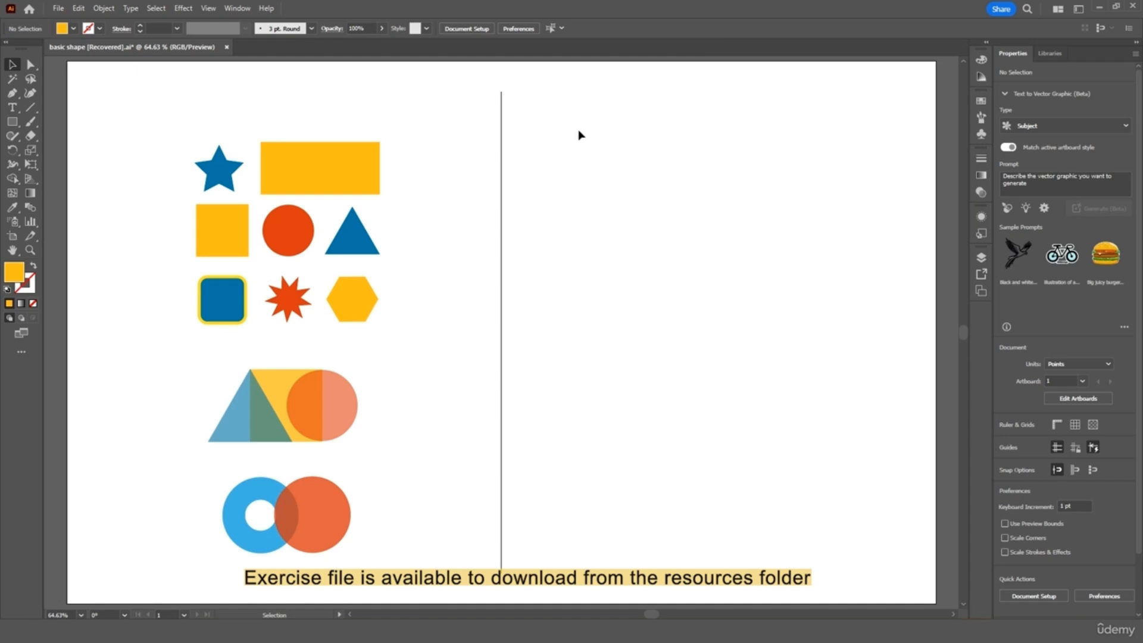
Step: With the Rectangle tool, draw a wide rectangle on the artboard's empty right half and a square about 99 pt wide below and left of it
click(13, 123)
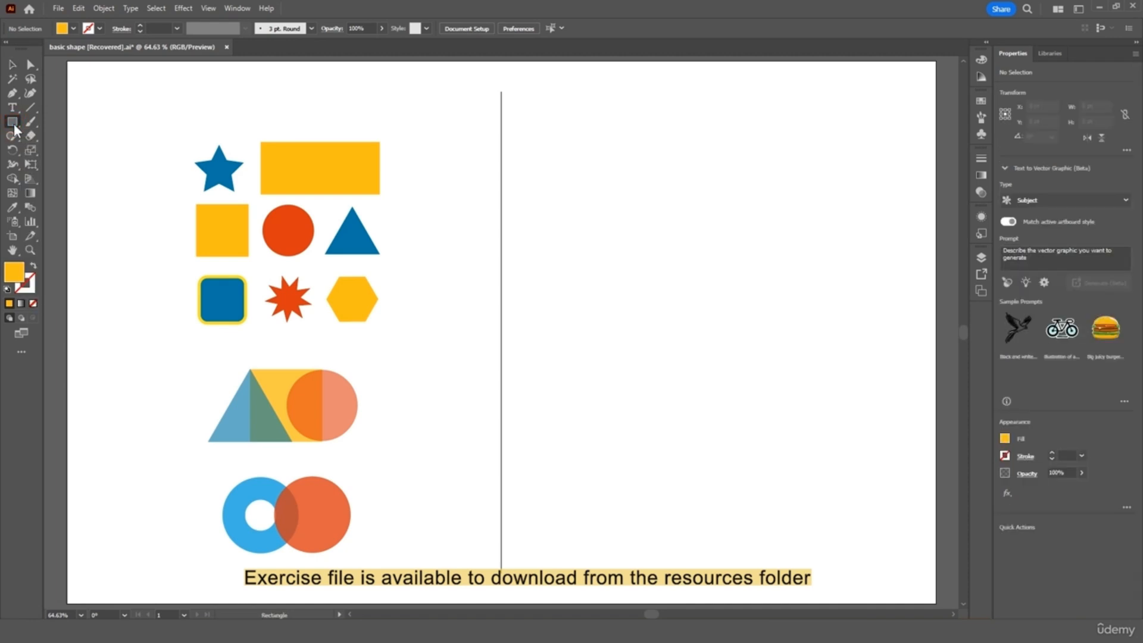
click(14, 126)
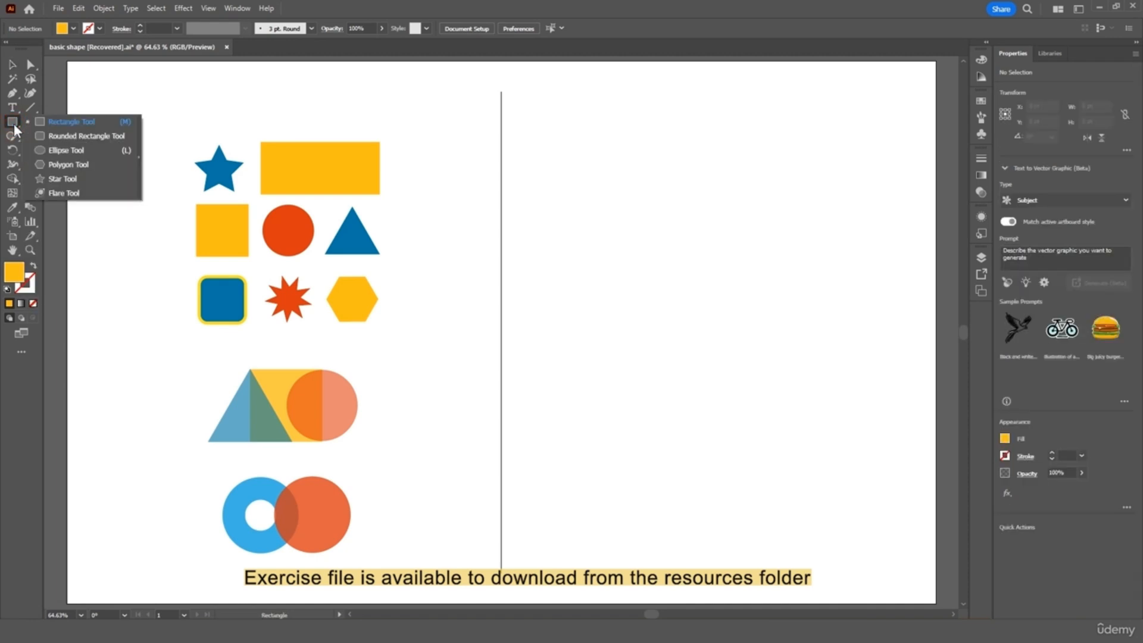
click(58, 115)
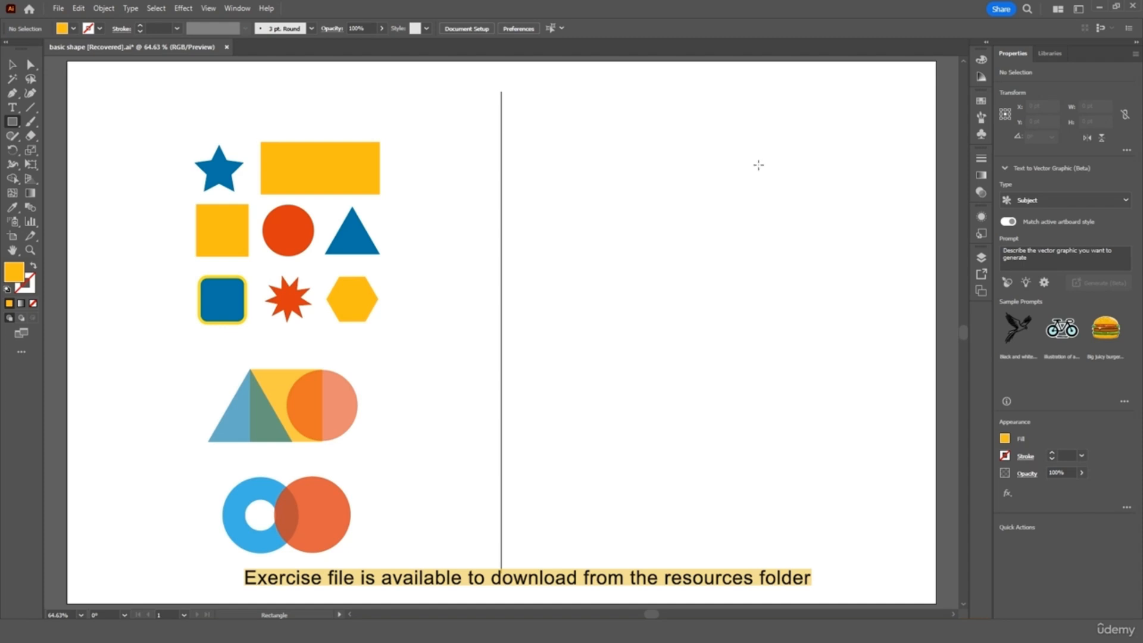
drag(732, 144, 875, 196)
drag(647, 207, 715, 273)
key(shift)
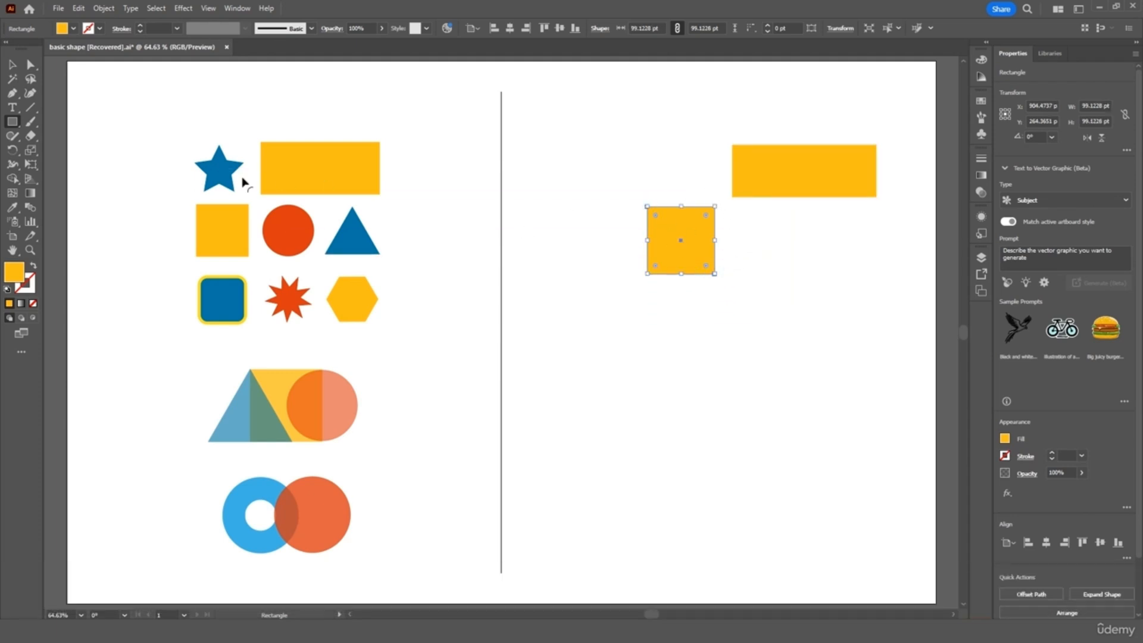
Step: Draw a circle about 133 pt across with the Ellipse tool and place it below the rectangle, right of the square
click(16, 128)
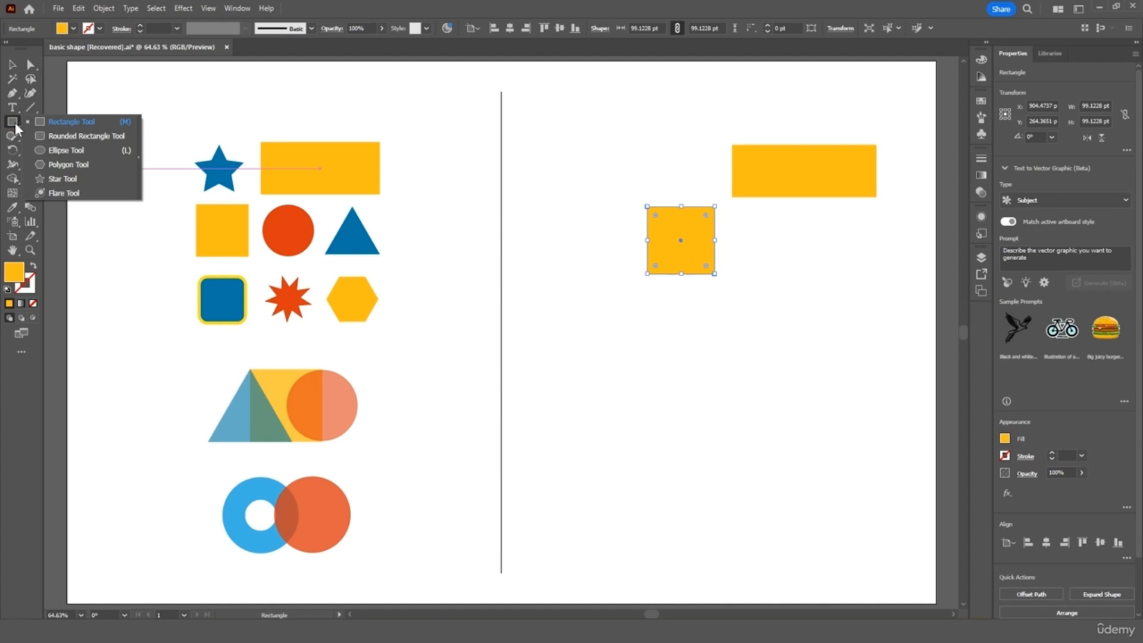
click(57, 150)
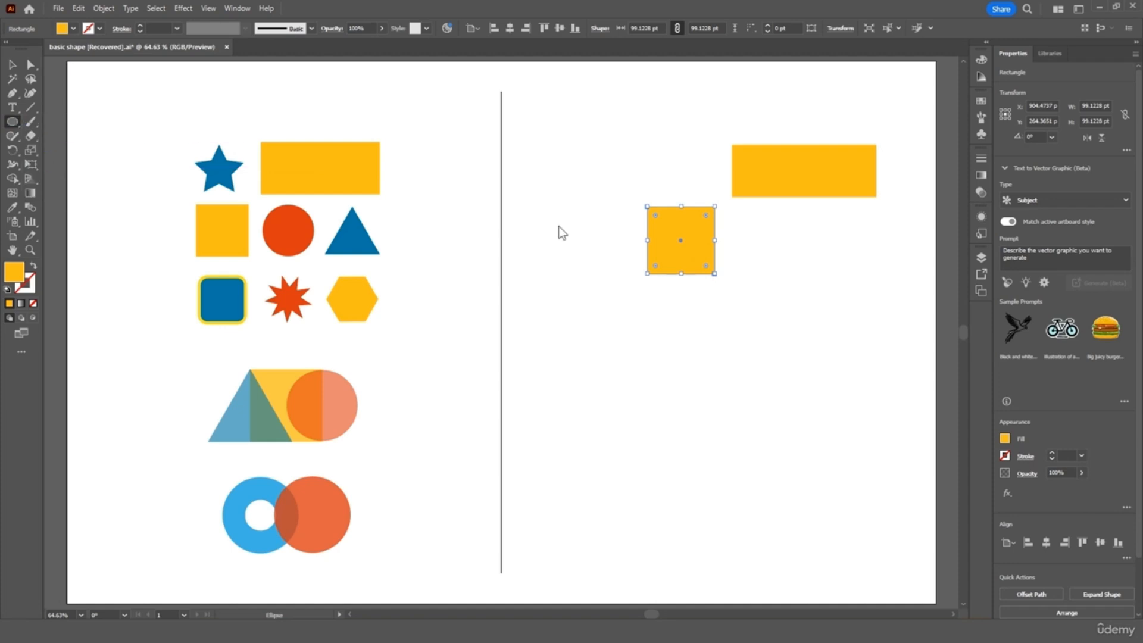
drag(569, 240, 635, 359)
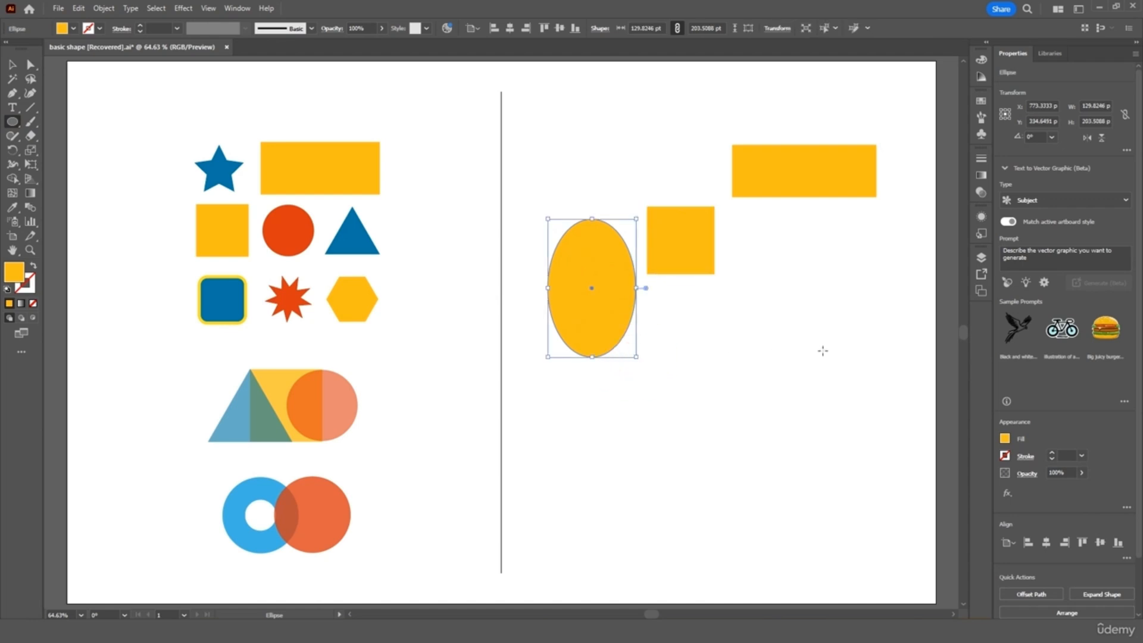
key(ctrl+z)
drag(563, 323, 662, 390)
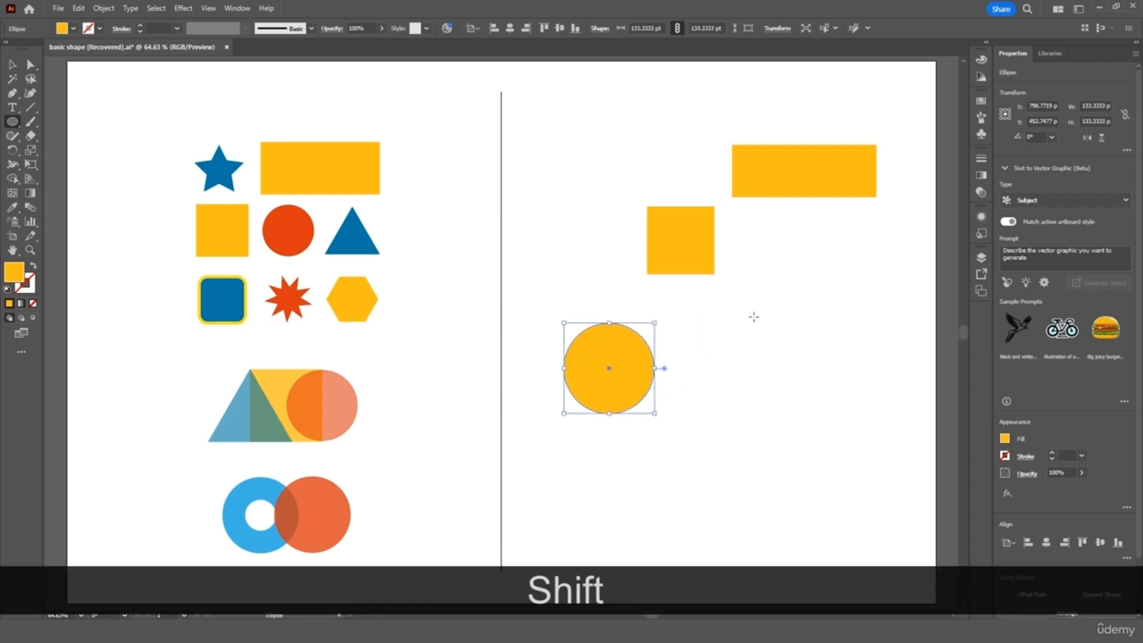
key(v)
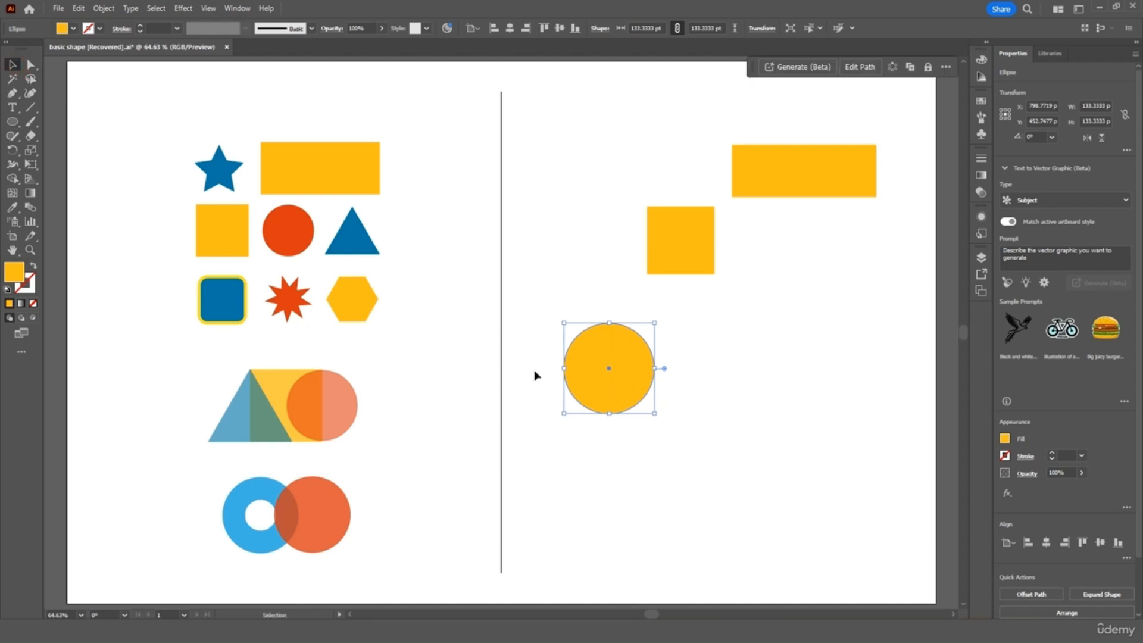
drag(635, 390, 810, 286)
Step: Draw a five-pointed star about 75 by 71 pt with the Star tool and place it above the square, left of the rectangle
drag(12, 121, 54, 179)
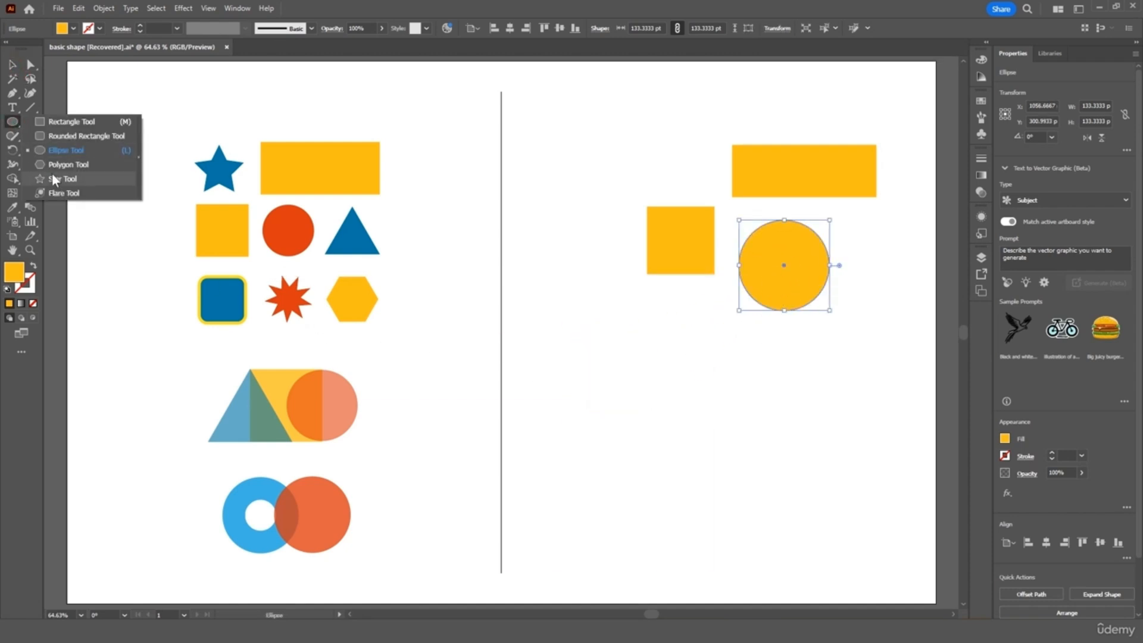
click(55, 179)
drag(533, 167, 678, 169)
click(10, 66)
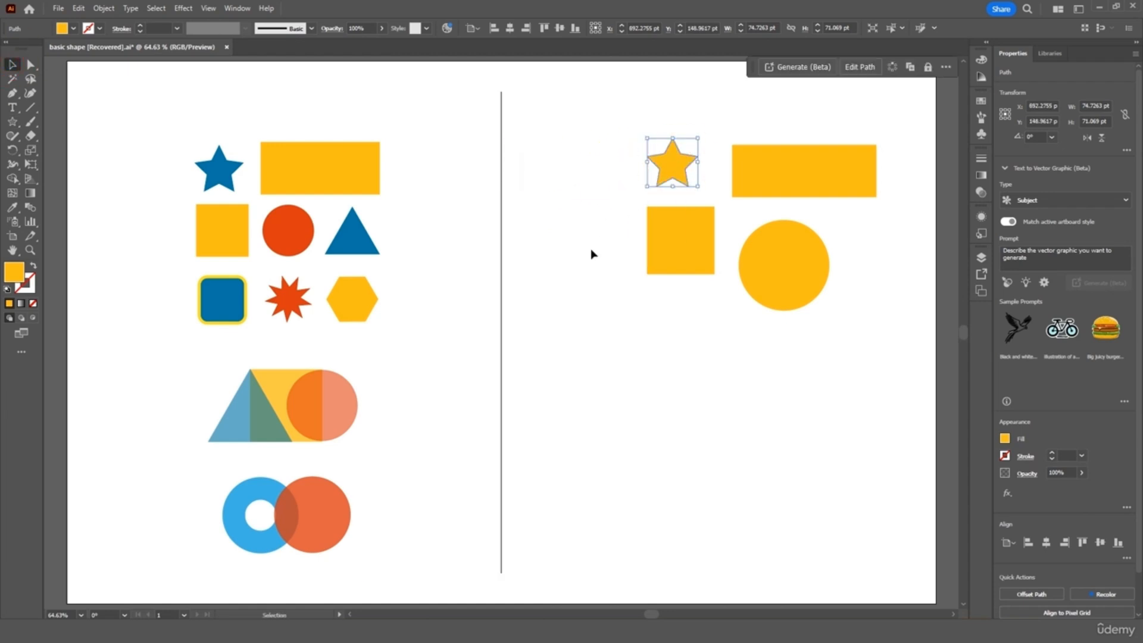
Step: Draw an upright hexagon about 86 by 75 pt with the Polygon tool between the dividing line and the square
click(12, 126)
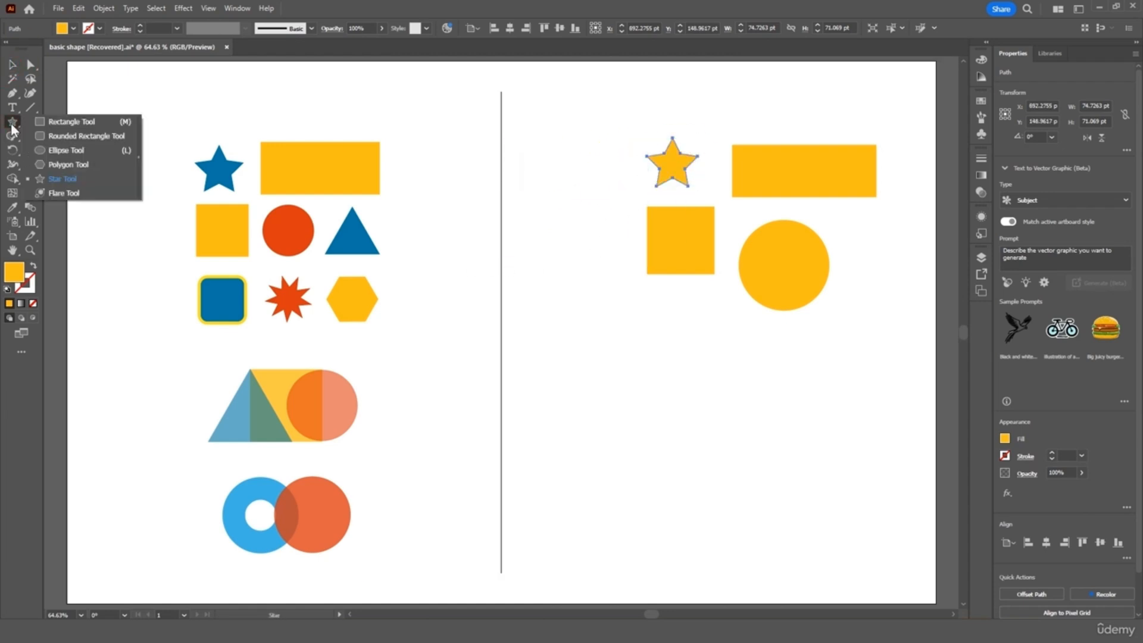
click(68, 164)
drag(547, 289, 561, 314)
key(shift)
click(8, 63)
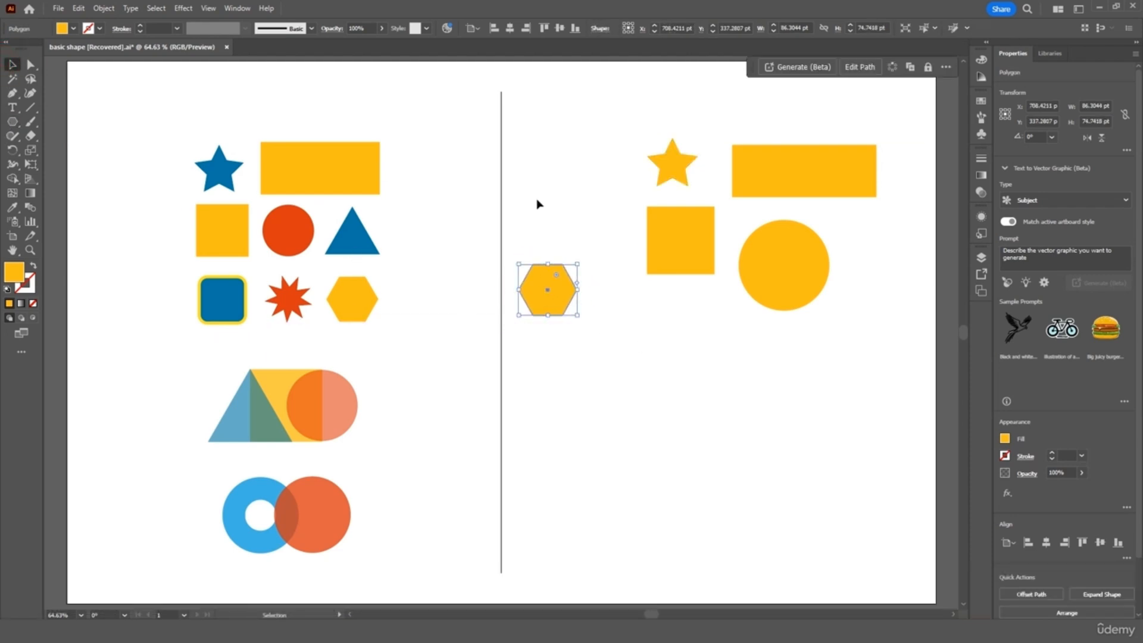
Step: Draw an upright triangle about 91 by 79 pt with the Polygon tool near the upper end of the dividing line
click(508, 180)
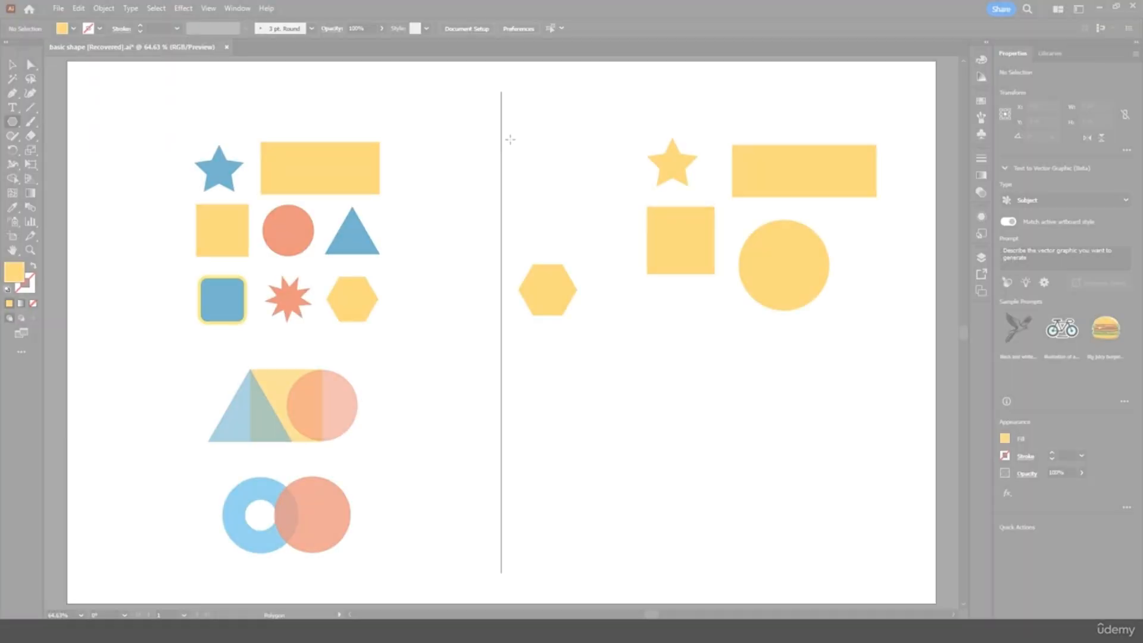
drag(529, 147, 561, 166)
key(Down)
key(Down)
key(Down)
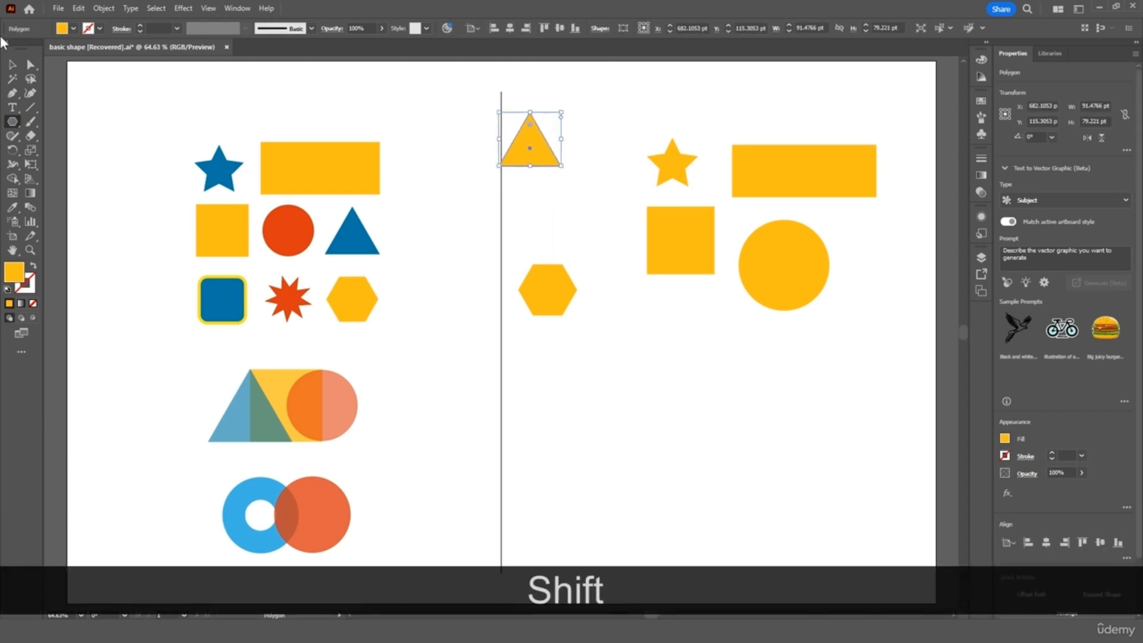
Step: Place the new triangle left of the five-pointed star and move the hexagon below it, beside the square
click(11, 65)
click(575, 198)
drag(543, 161, 610, 179)
drag(545, 298, 596, 263)
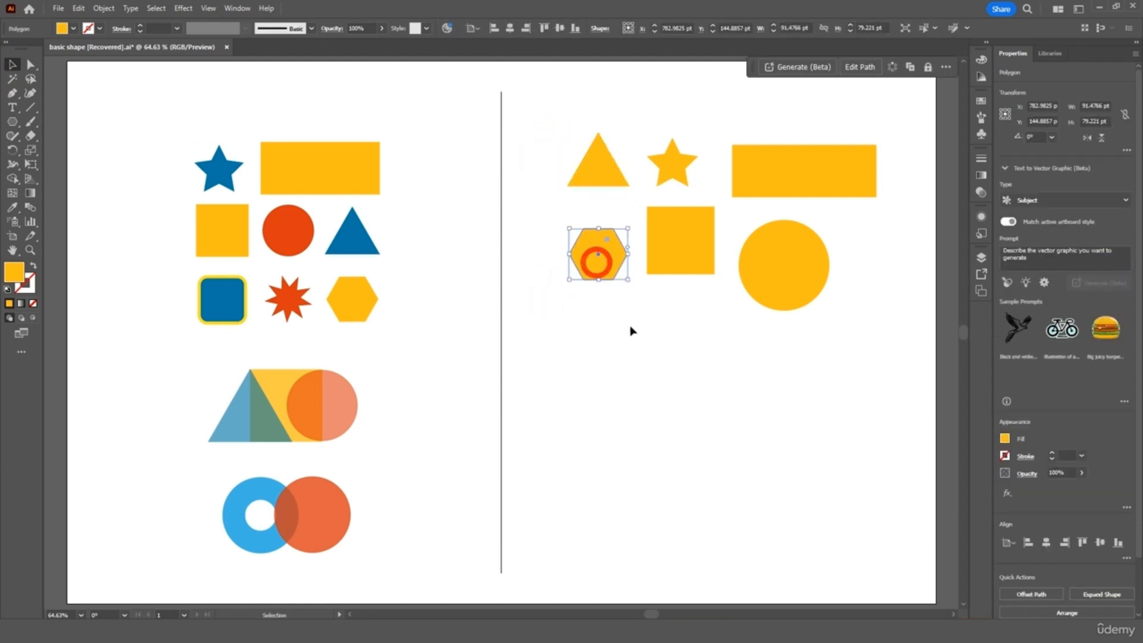
click(661, 365)
Step: Draw a ten-pointed star about 130 by 134 pt with the Star tool below the hexagon
click(12, 123)
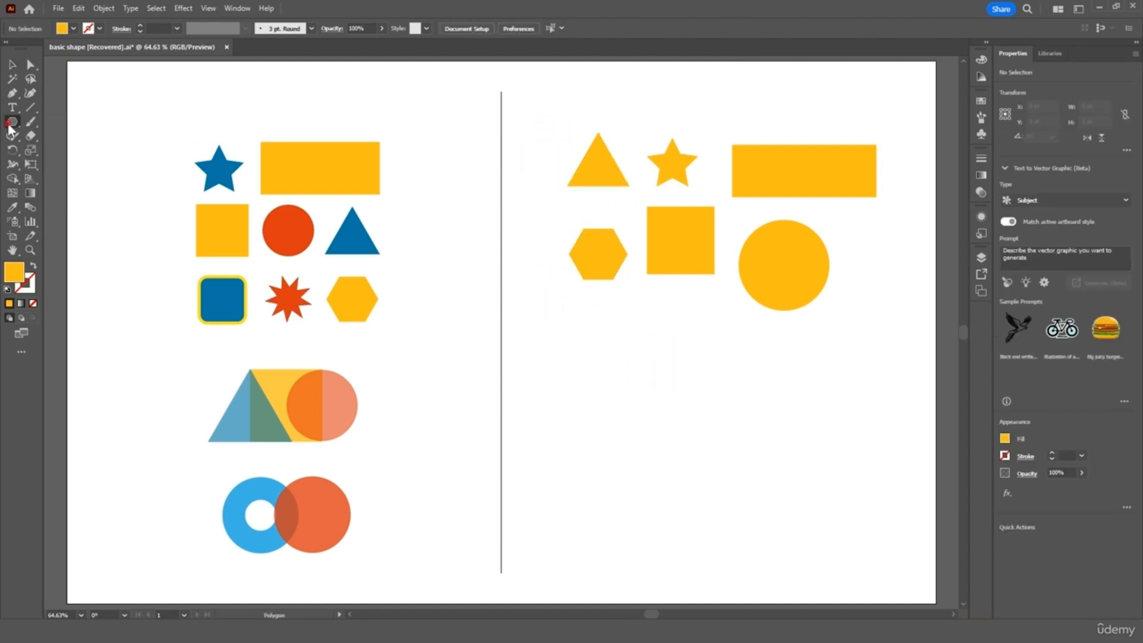
drag(12, 122, 89, 179)
drag(589, 328, 619, 364)
key(Up)
key(Up)
key(Up)
key(Up)
key(Up)
key(Up)
key(Up)
key(Up)
key(Up)
key(Up)
key(Up)
key(Up)
key(Down)
key(Down)
key(Down)
key(Down)
key(Down)
key(Down)
key(Down)
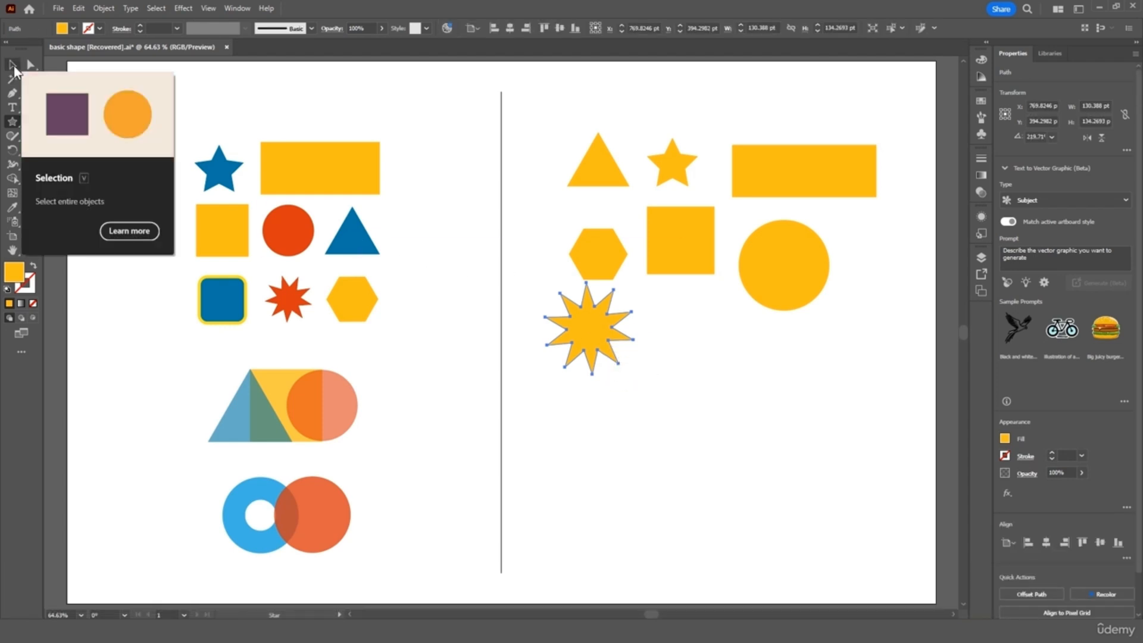
Step: Move the ten-pointed star below the square and deselect it
click(13, 64)
drag(598, 332, 691, 343)
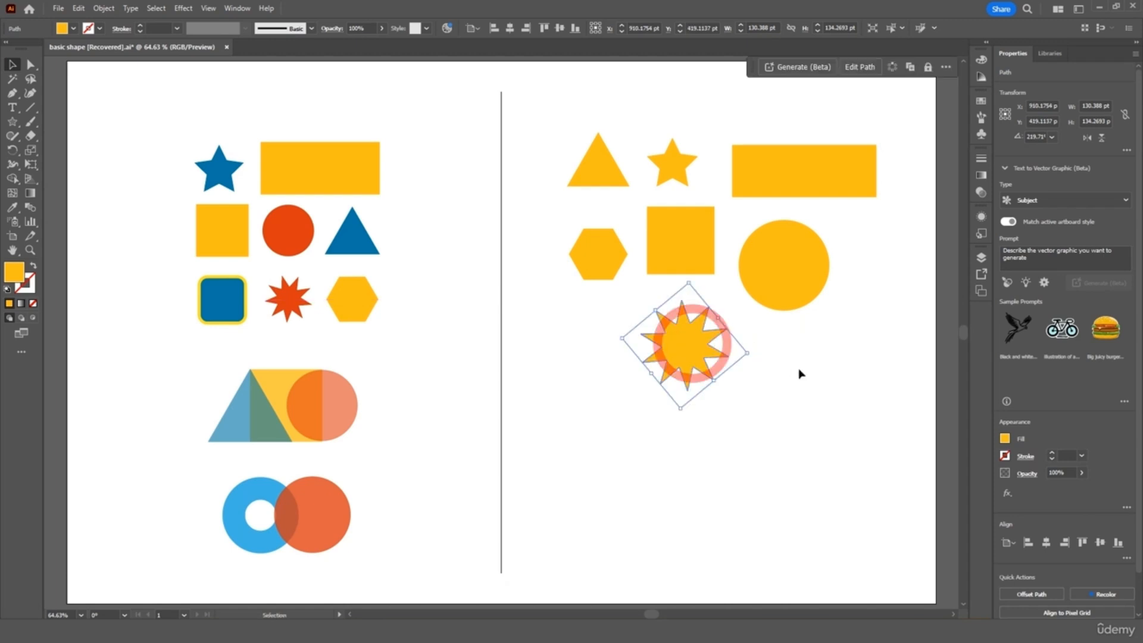
click(799, 370)
Step: Draw a rounded square about 125 pt wide with the Rounded Rectangle tool, left of the ten-pointed star
drag(11, 121, 59, 134)
drag(525, 309, 610, 395)
click(12, 64)
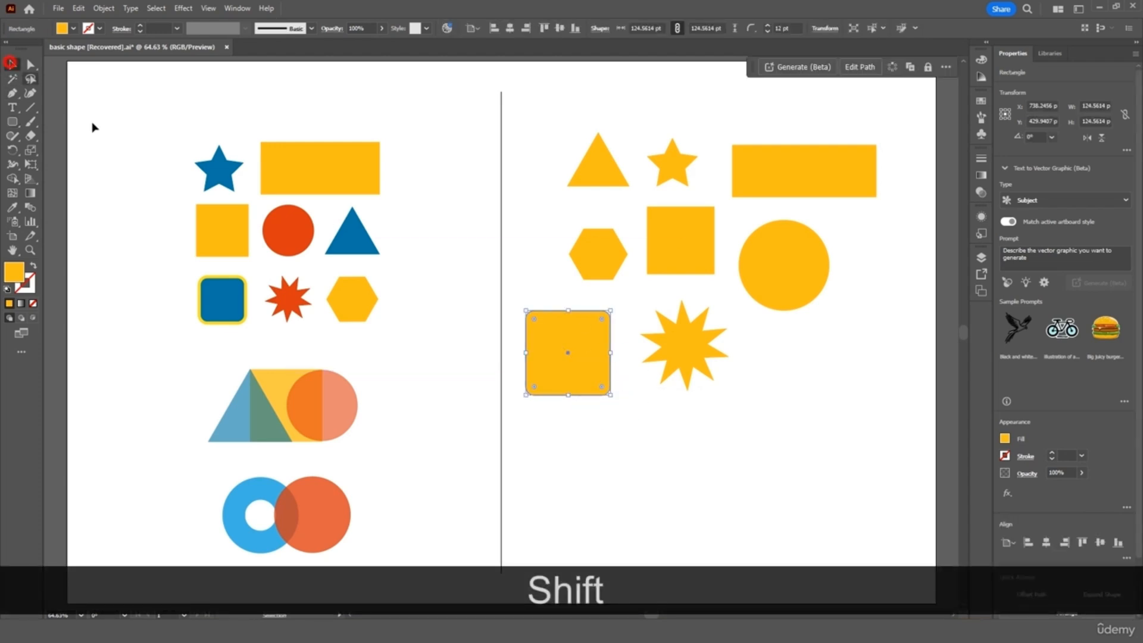
click(643, 433)
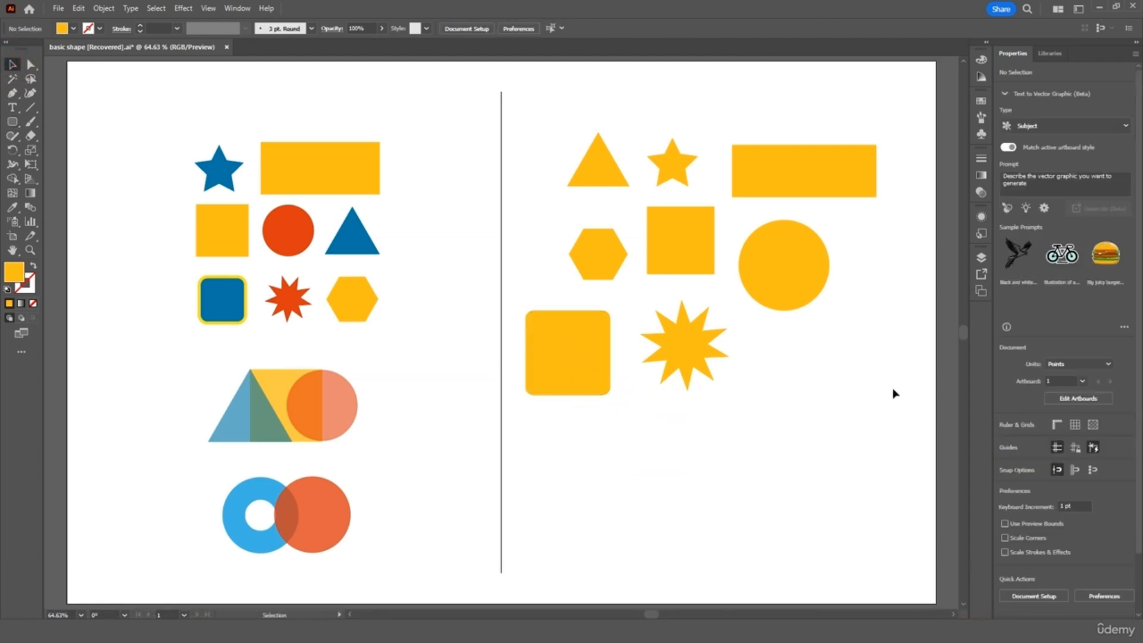
Step: Fill the rounded square with blue, hex 2399E2, using the Color Picker
click(33, 292)
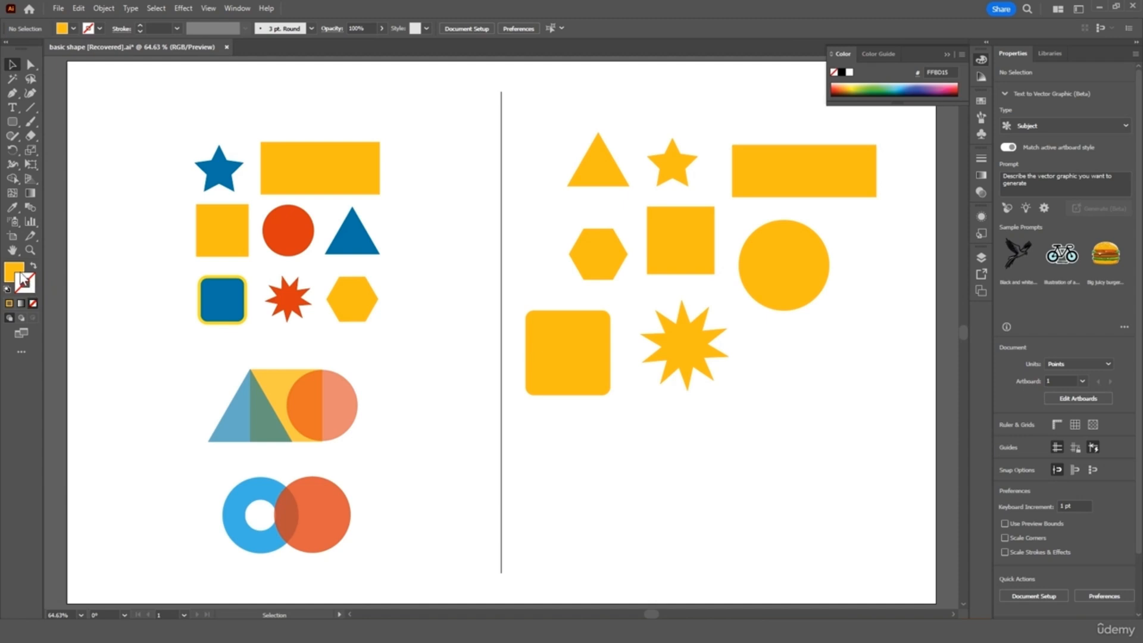
key(x)
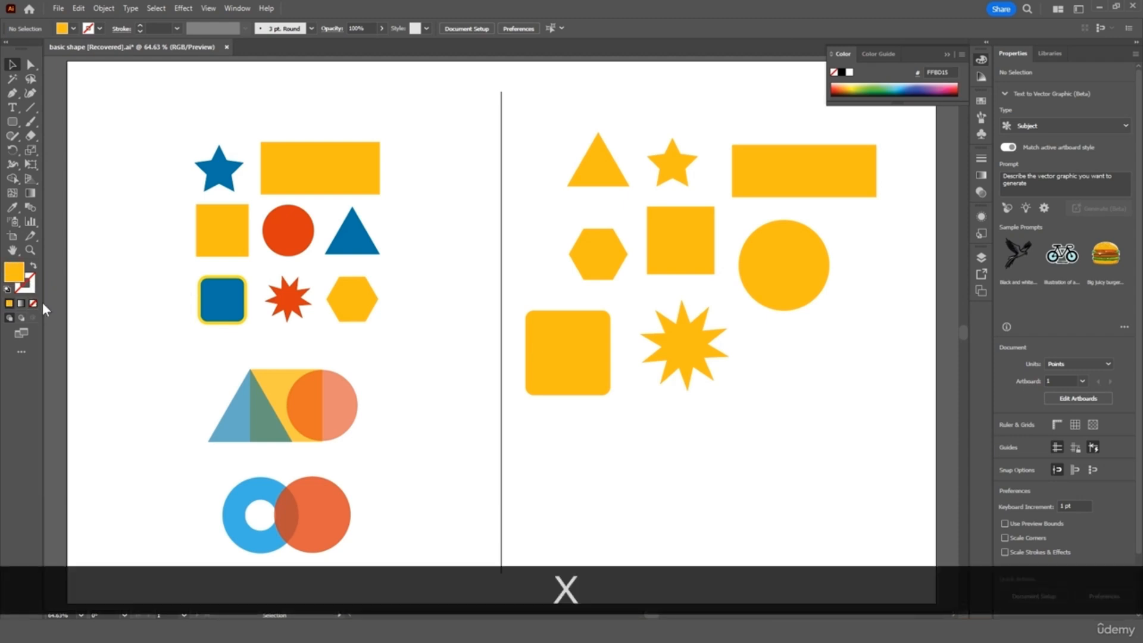
click(564, 349)
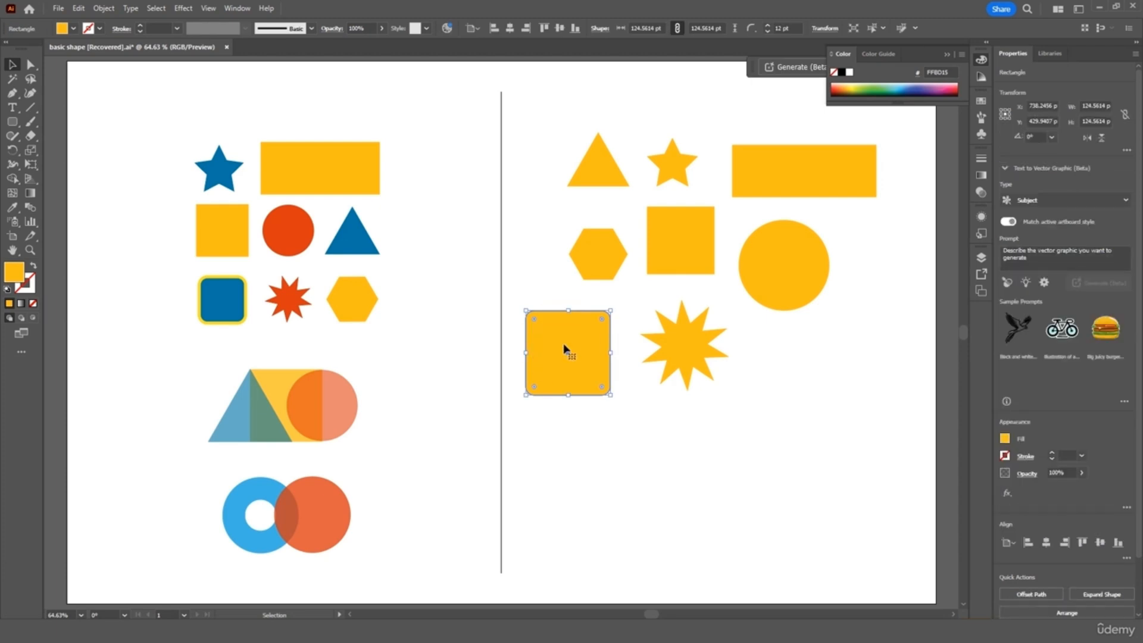
double_click(20, 277)
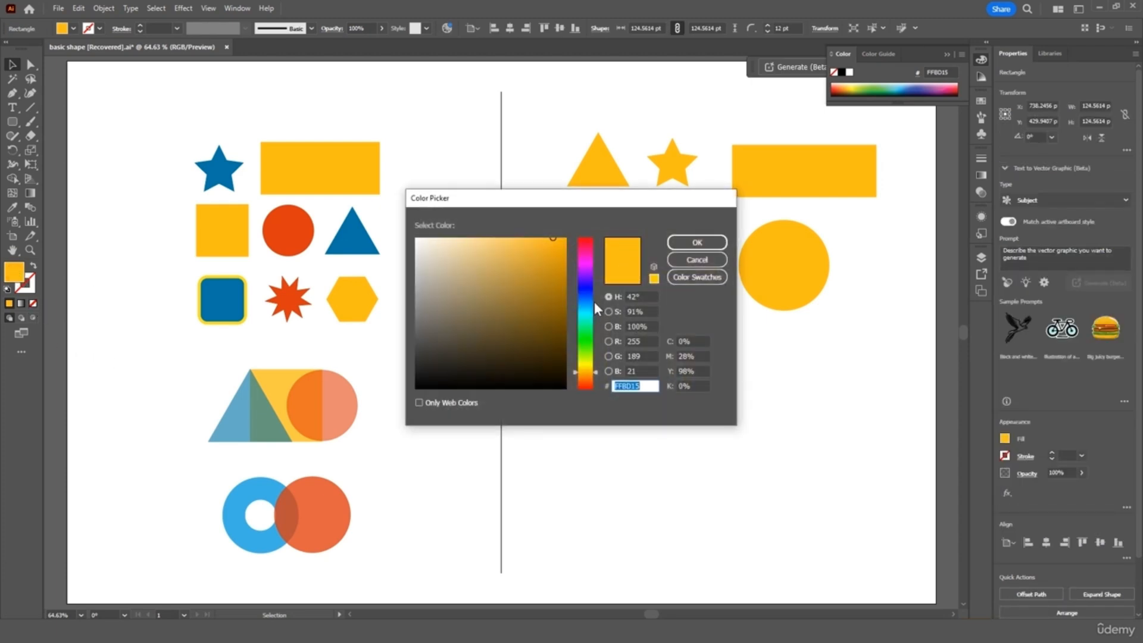
mouse_move(545, 296)
mouse_down()
mouse_move(503, 271)
mouse_move(448, 285)
mouse_move(455, 302)
mouse_up()
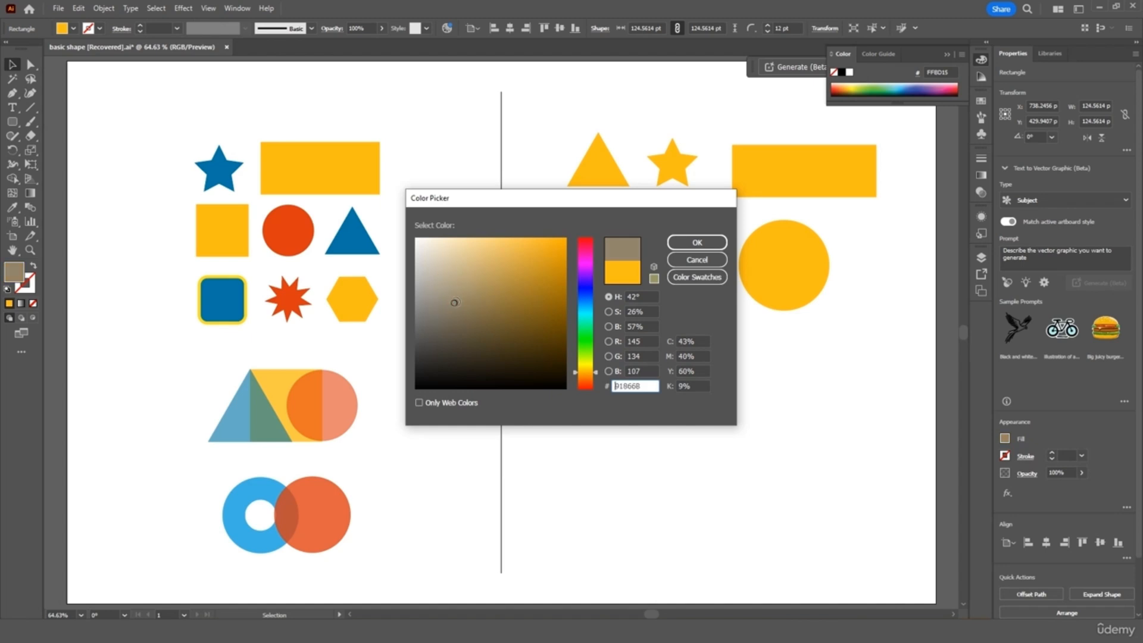
mouse_move(586, 307)
mouse_down()
mouse_move(587, 287)
mouse_move(583, 303)
mouse_up()
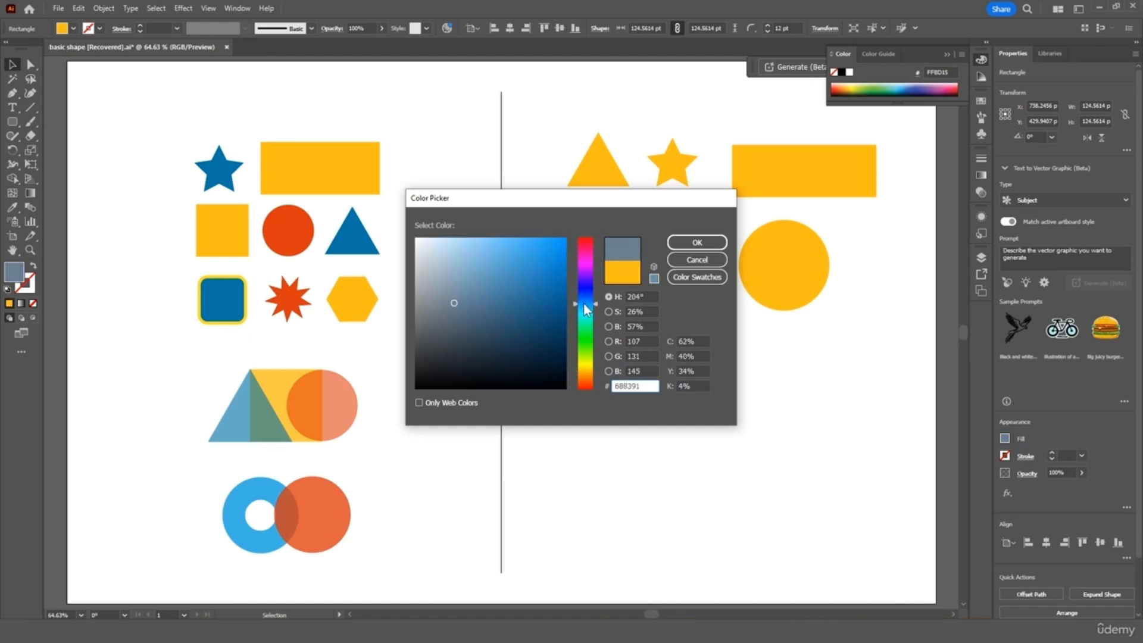
click(528, 278)
click(543, 254)
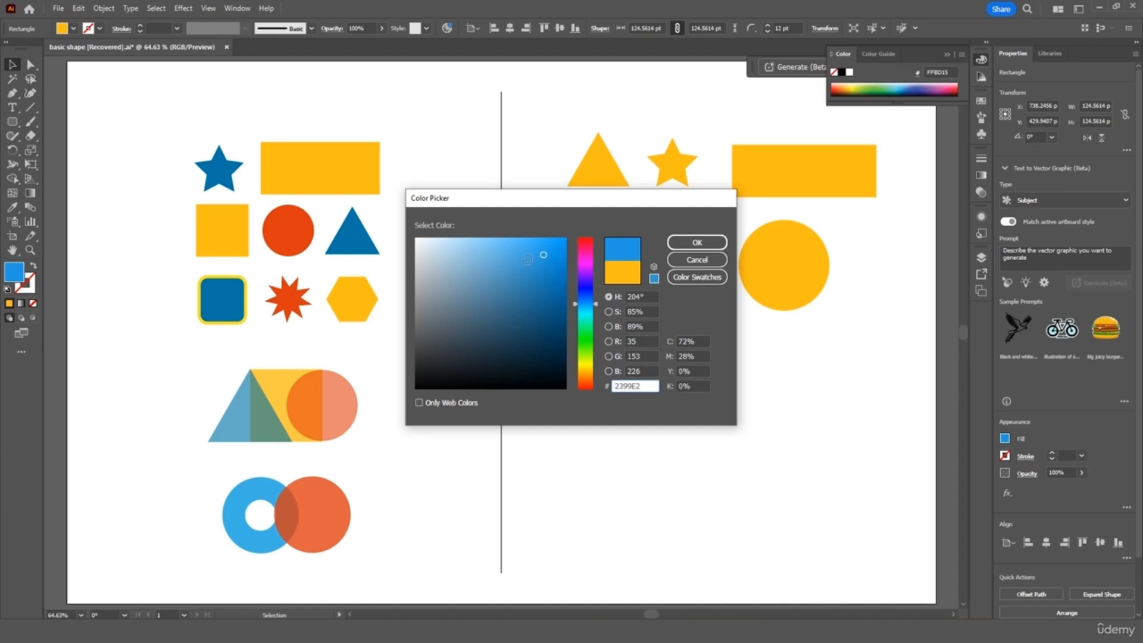
click(697, 242)
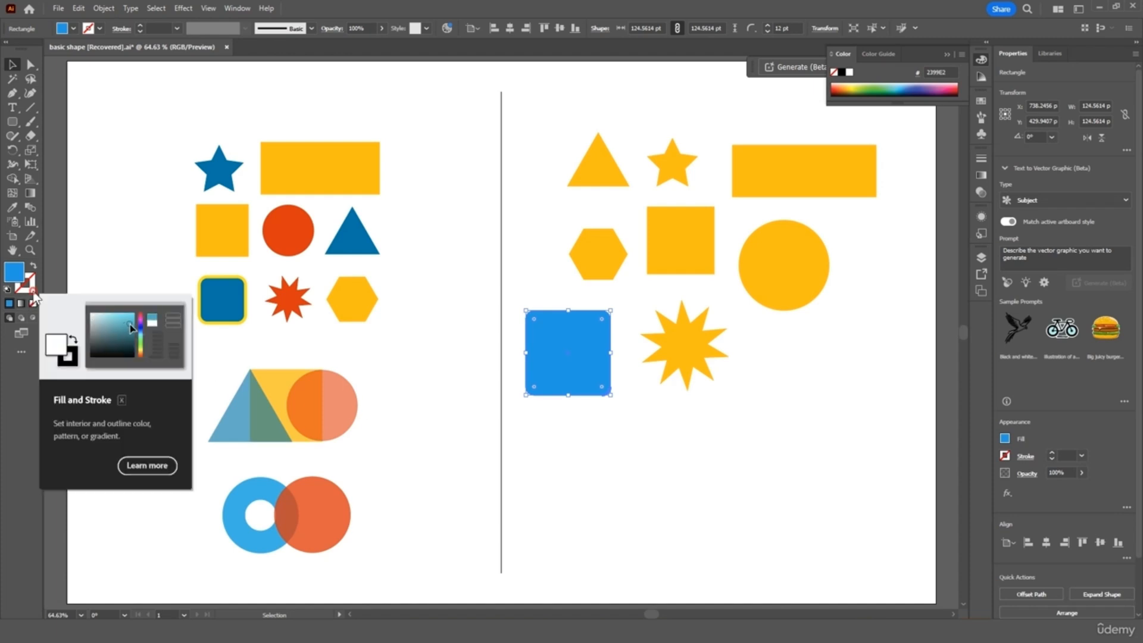
Step: Give the rounded square an orange-yellow stroke with hex value FFB30B
click(32, 292)
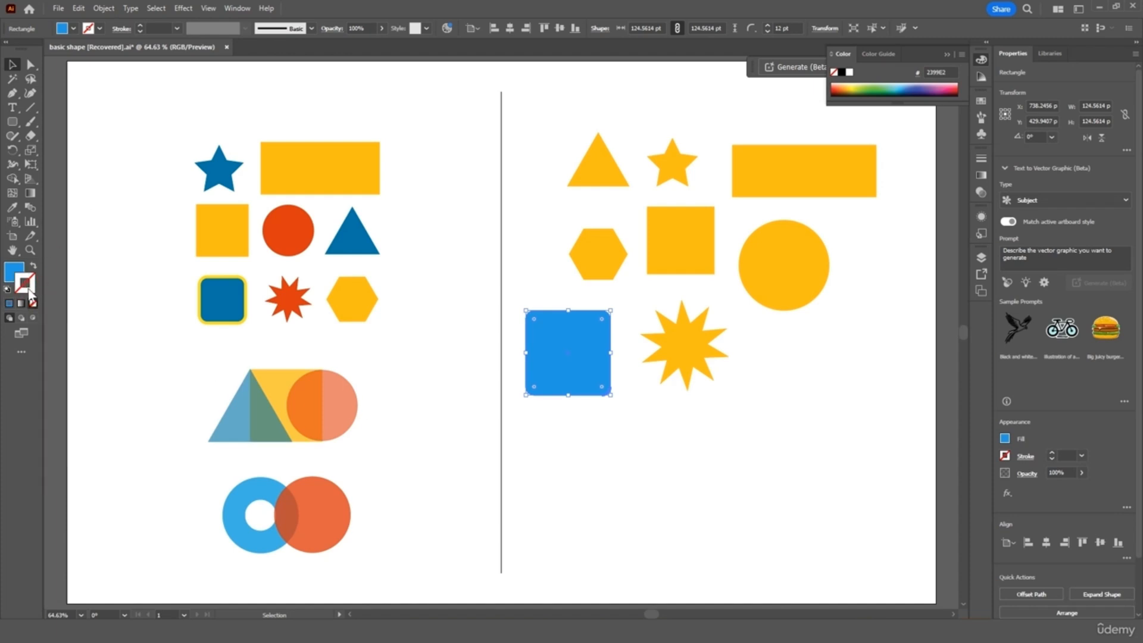
double_click(27, 291)
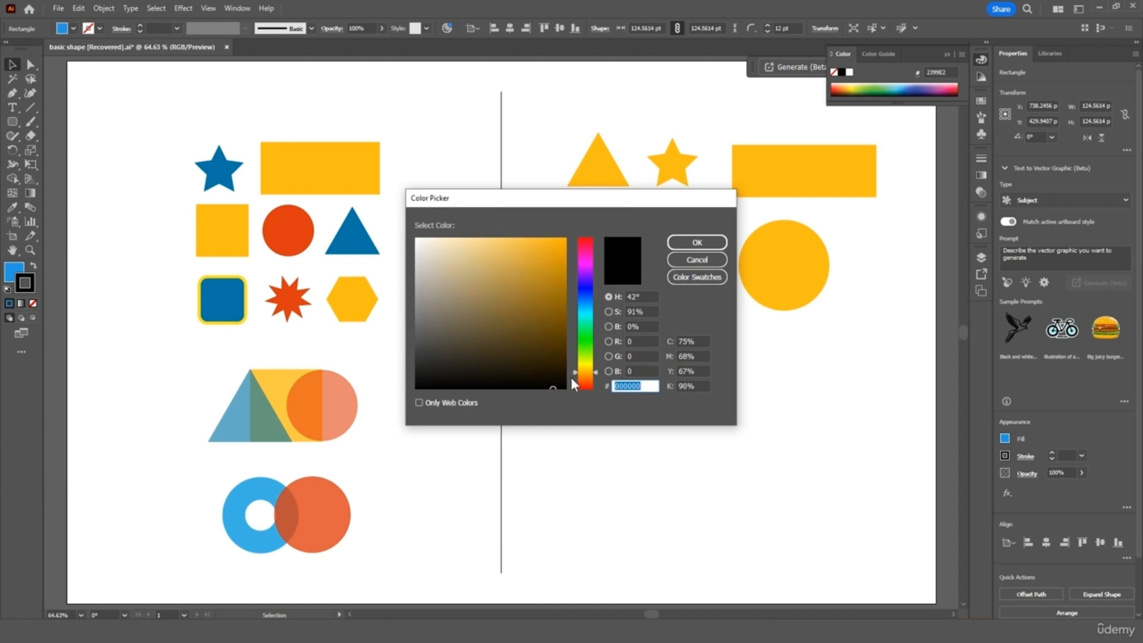
text(FFB30B)
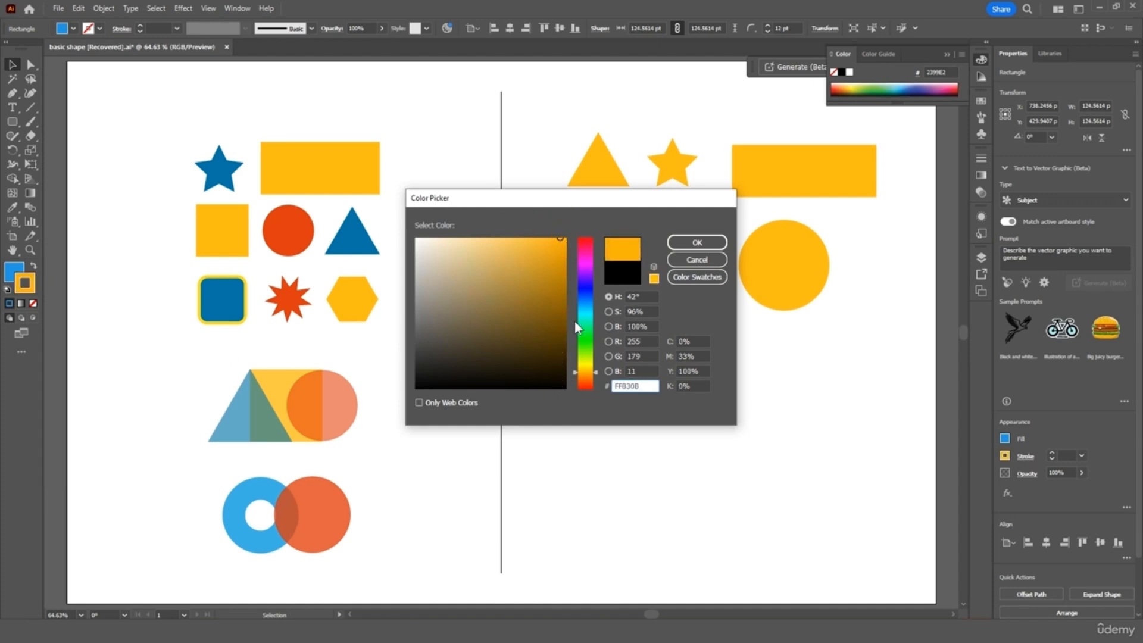
click(709, 244)
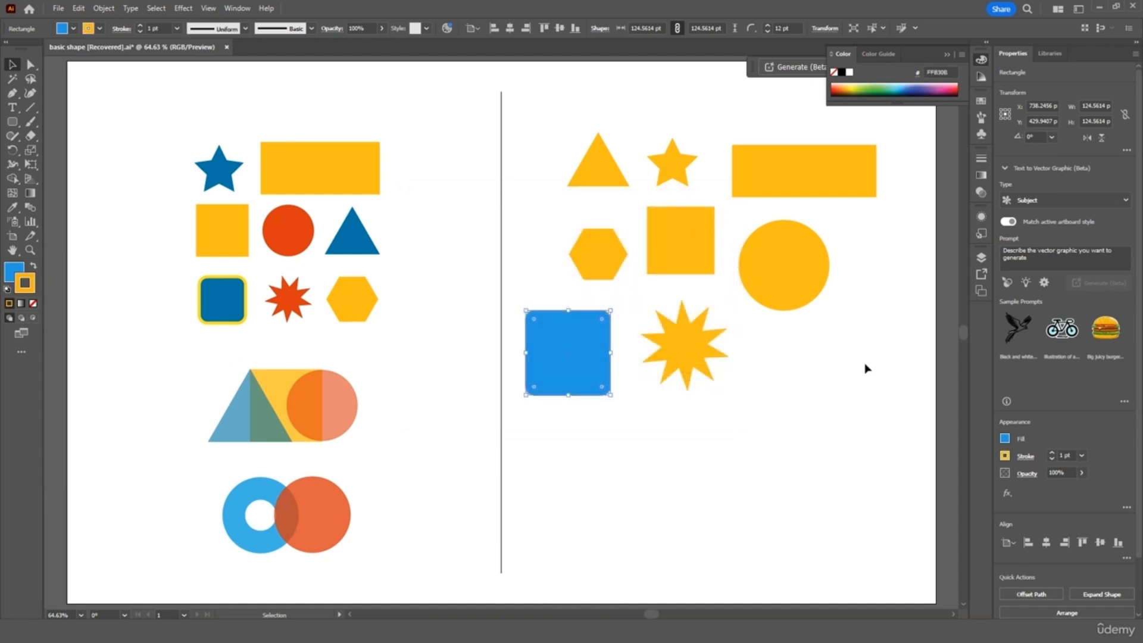
Step: Set the rounded square's stroke weight to 20 pt and deselect it
click(178, 28)
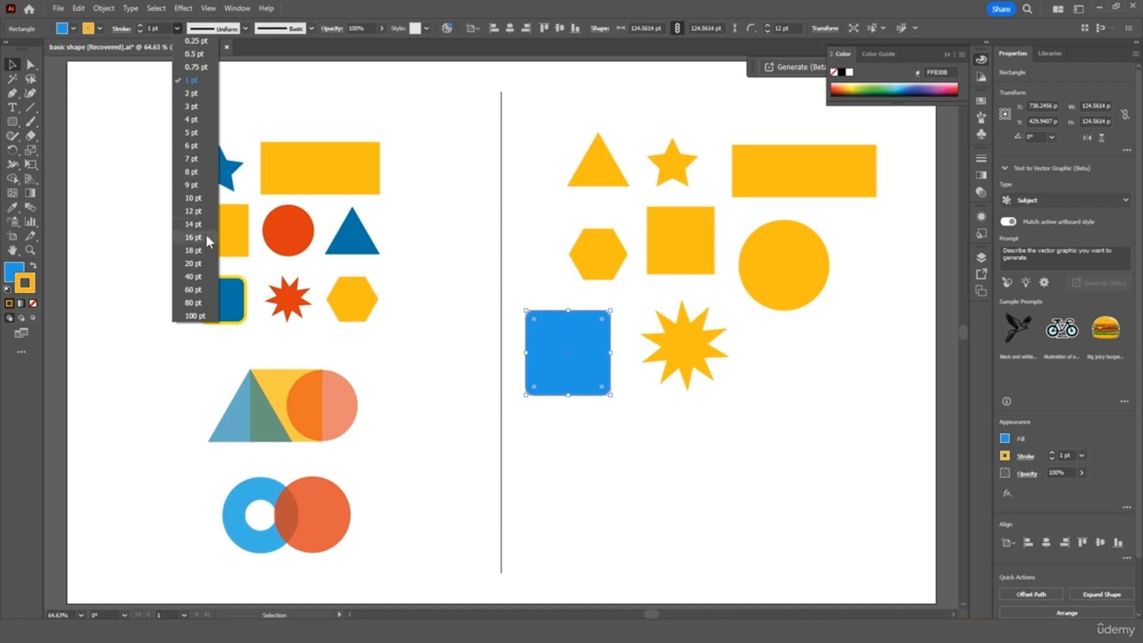
click(192, 263)
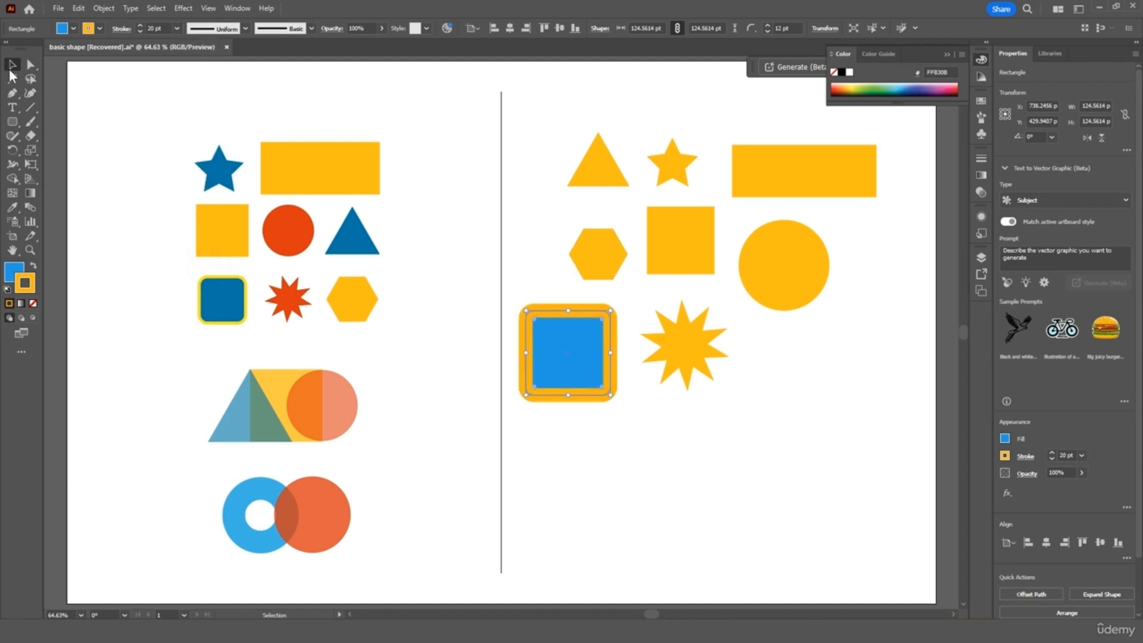
click(156, 181)
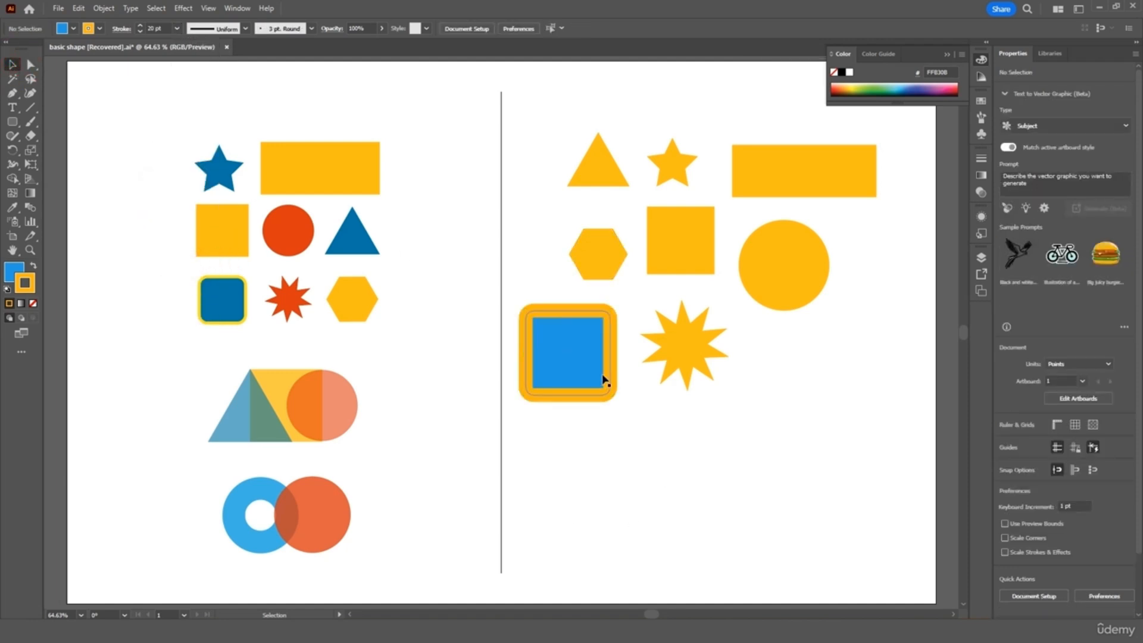
Step: Set the rounded square's stroke weight to 10 pt
click(602, 374)
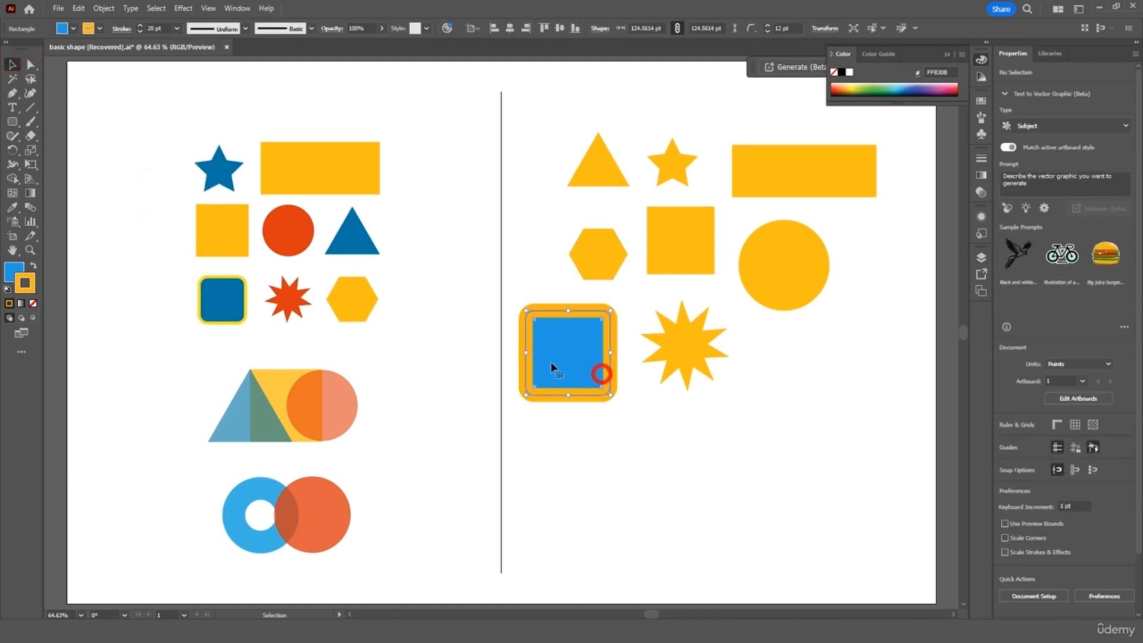
click(167, 27)
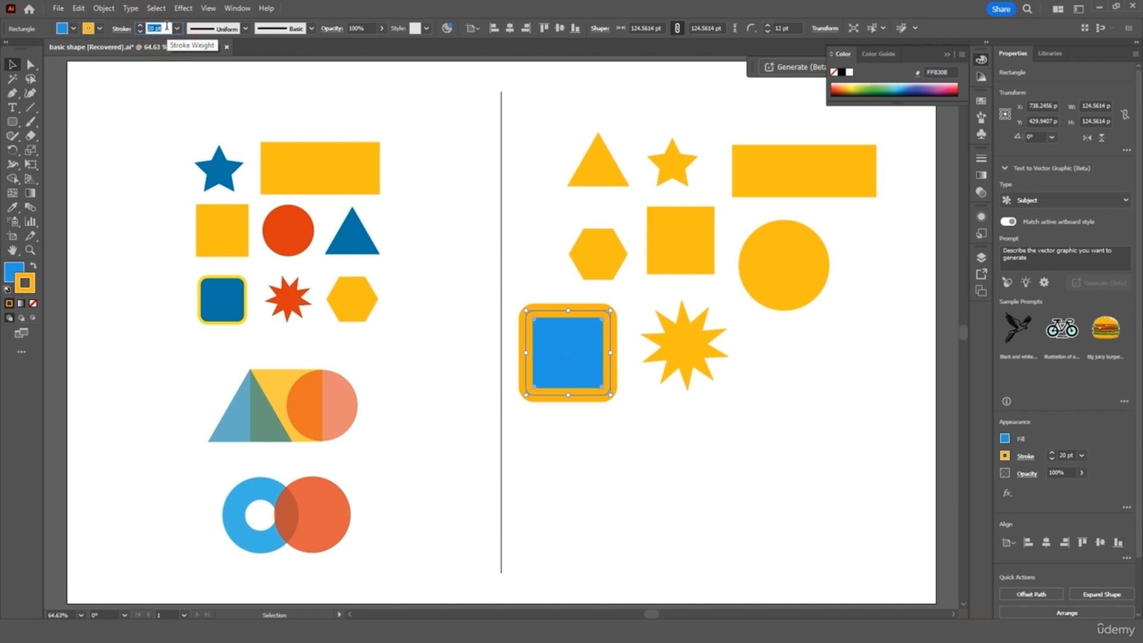
text(10)
key(Return)
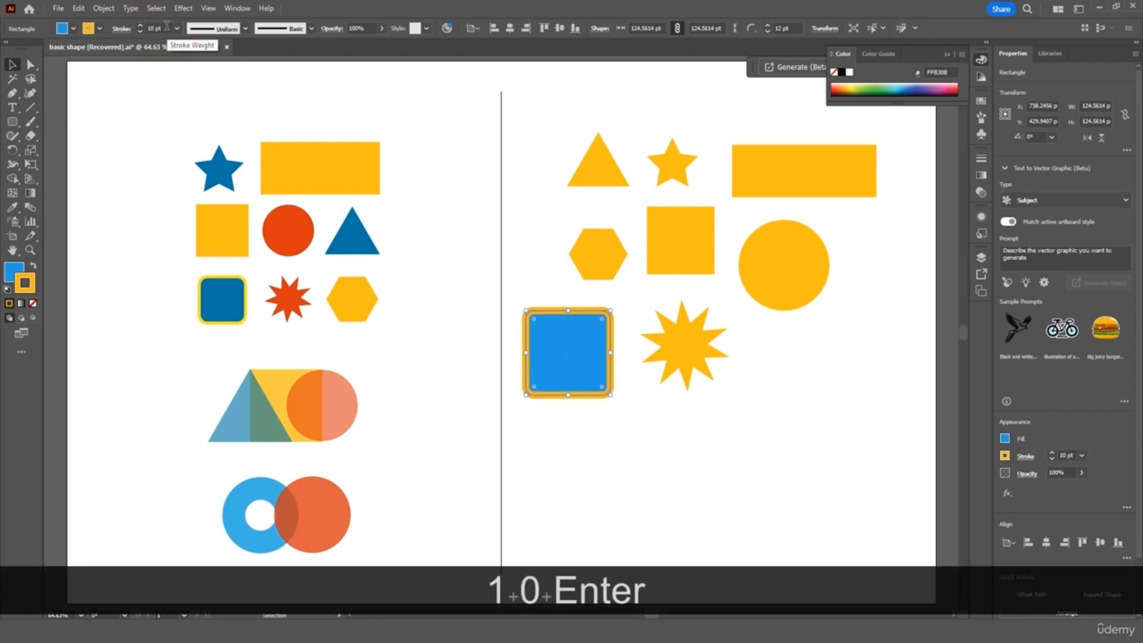
click(57, 90)
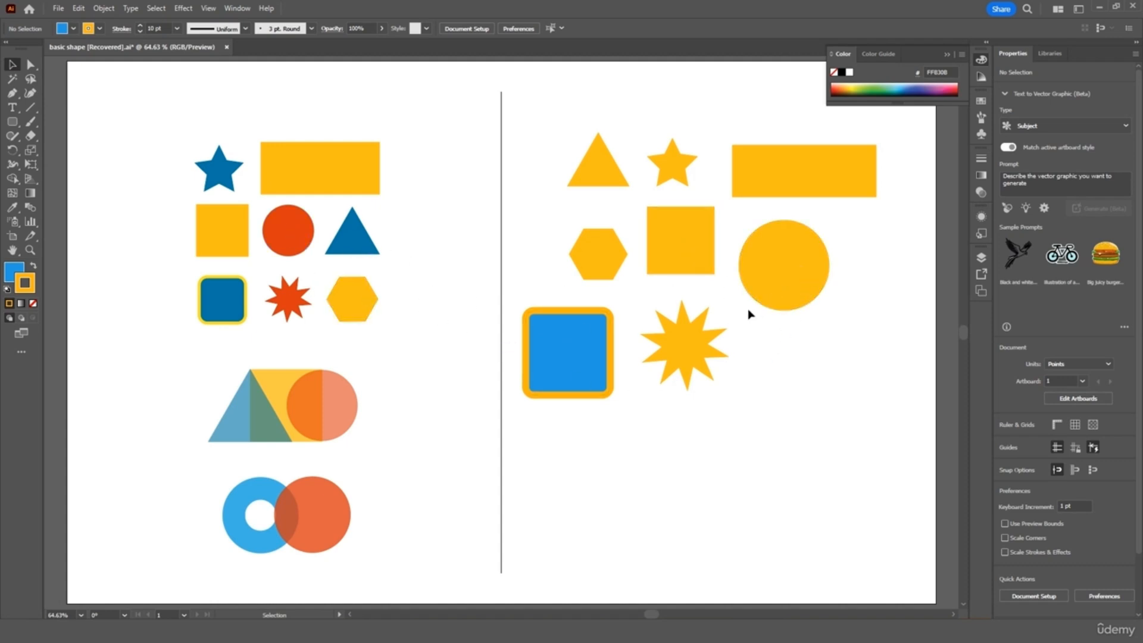
Step: Recolor the large yellow circle with the Eyedropper, trying the sample triangle's blue and settling on the sample circle's orange-red
click(816, 265)
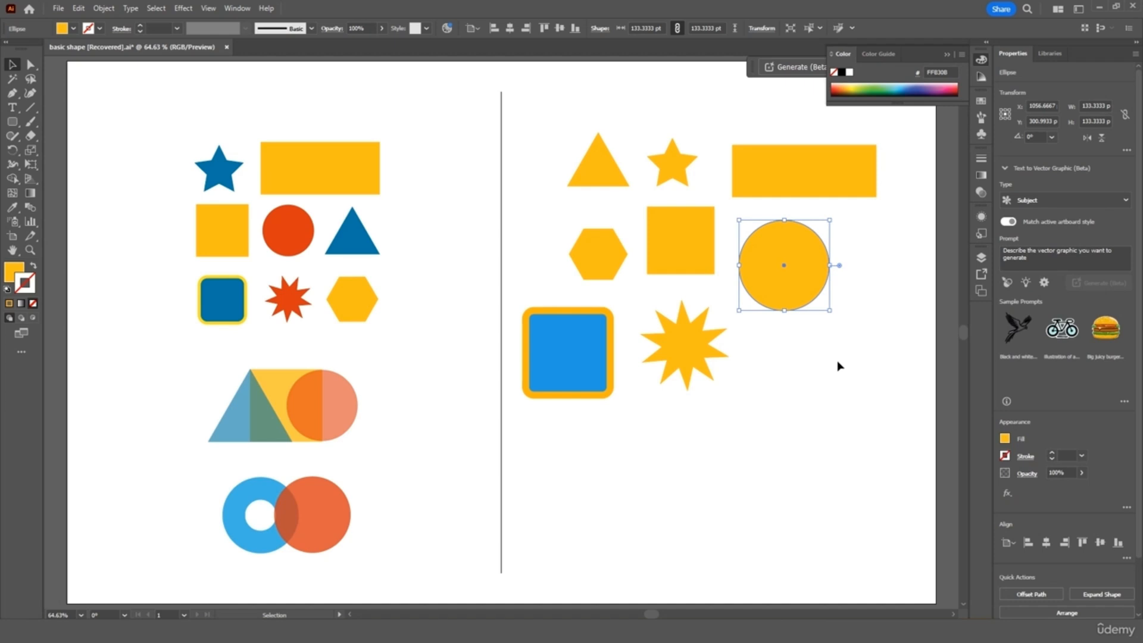
click(12, 208)
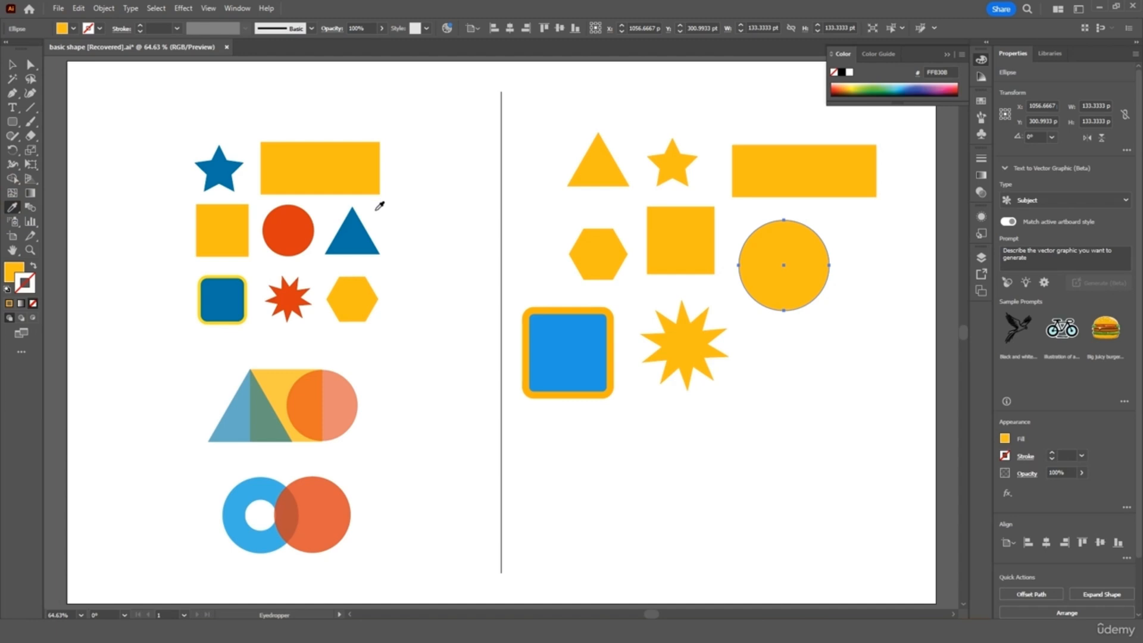
click(305, 223)
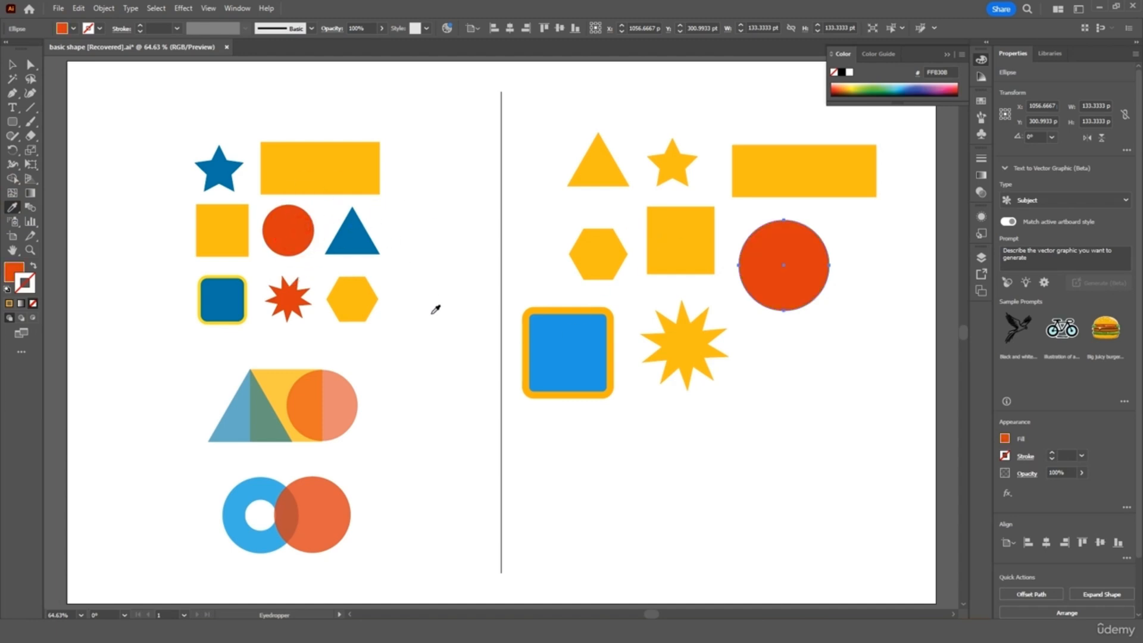
click(362, 234)
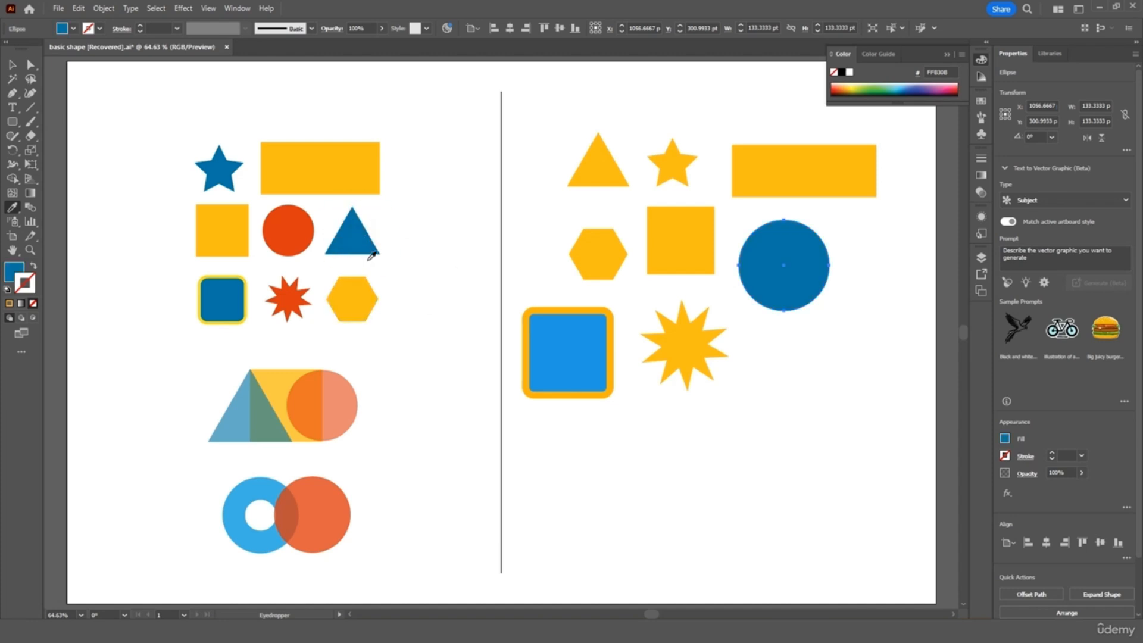
click(293, 222)
key(v)
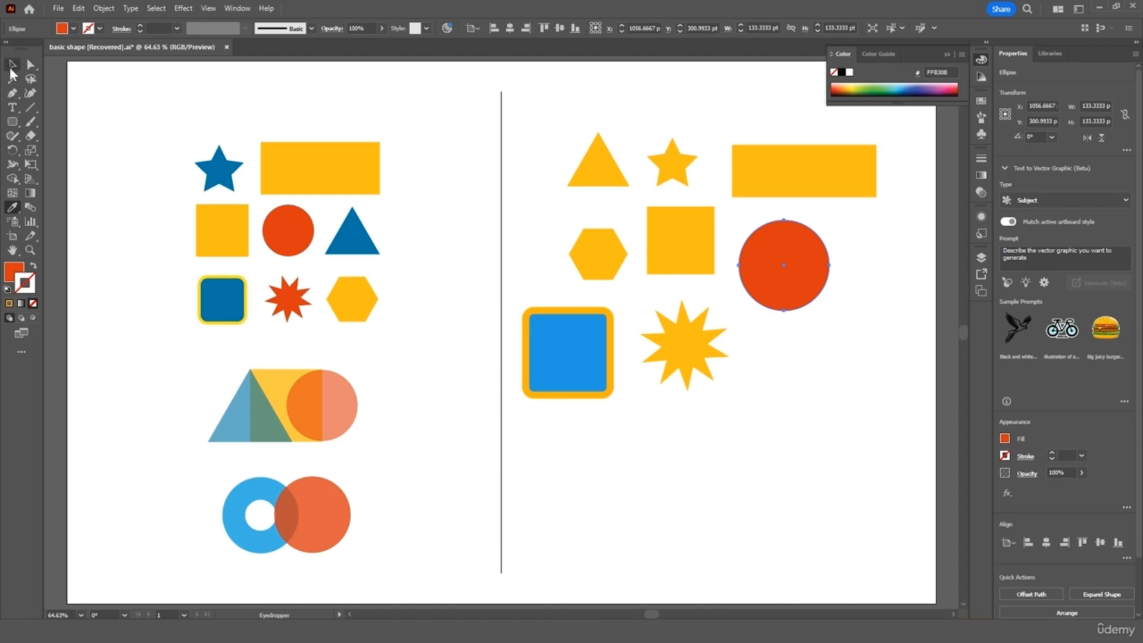
click(464, 271)
Step: Use the Eyedropper to give the ten-pointed star the orange-red fill of the sample starburst
click(678, 348)
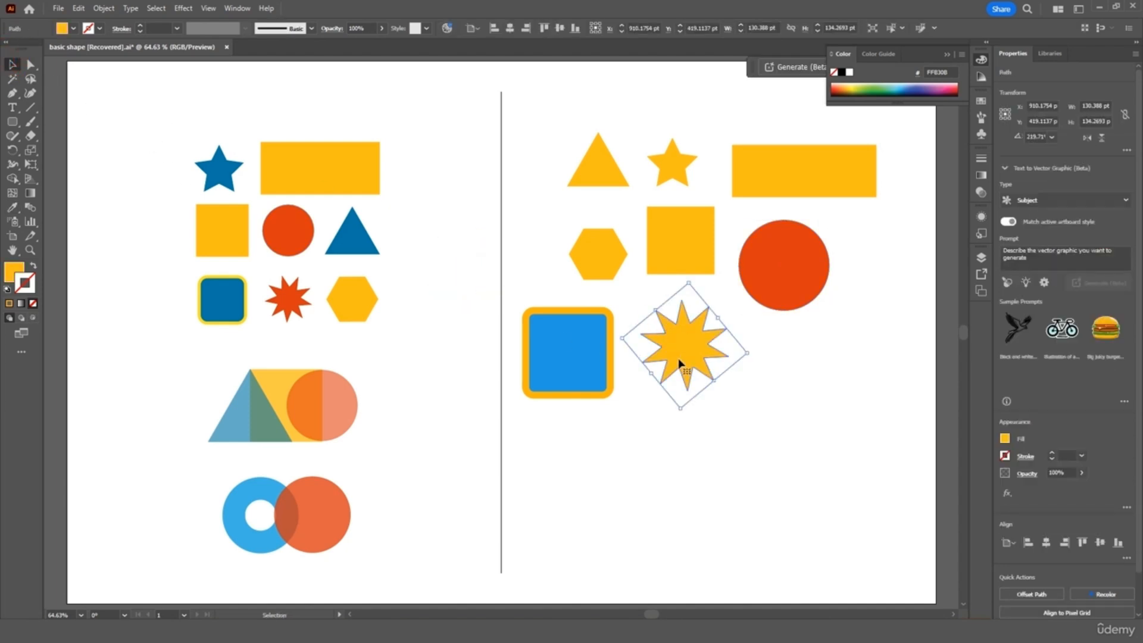
key(i)
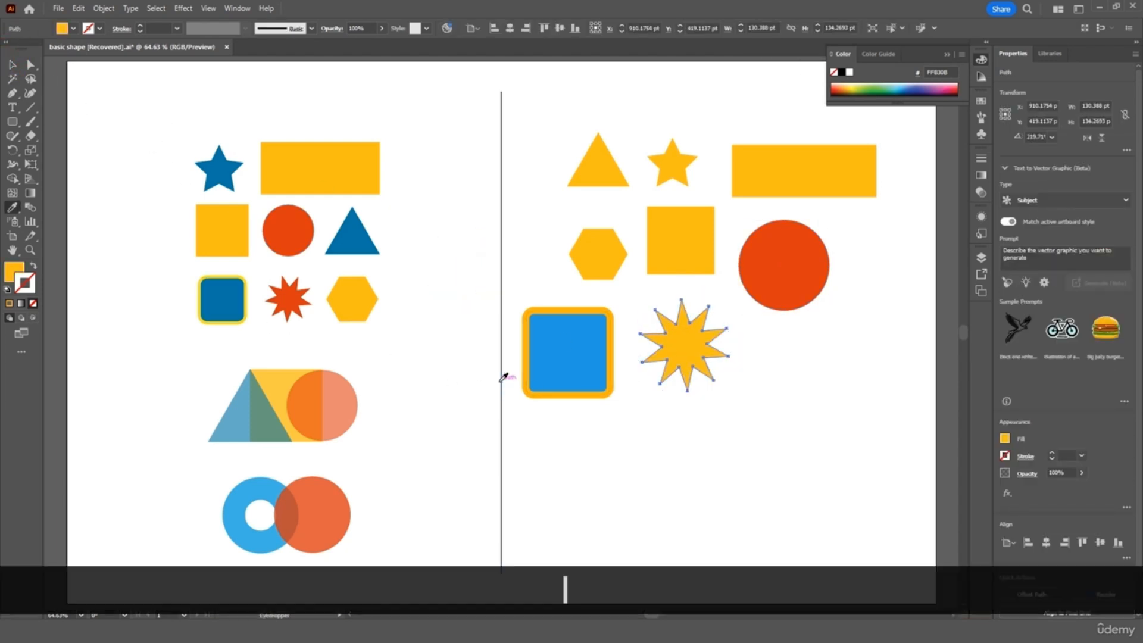
click(299, 294)
key(v)
Step: Use the Eyedropper to give the yellow triangle the blue fill of the sample triangle
click(590, 169)
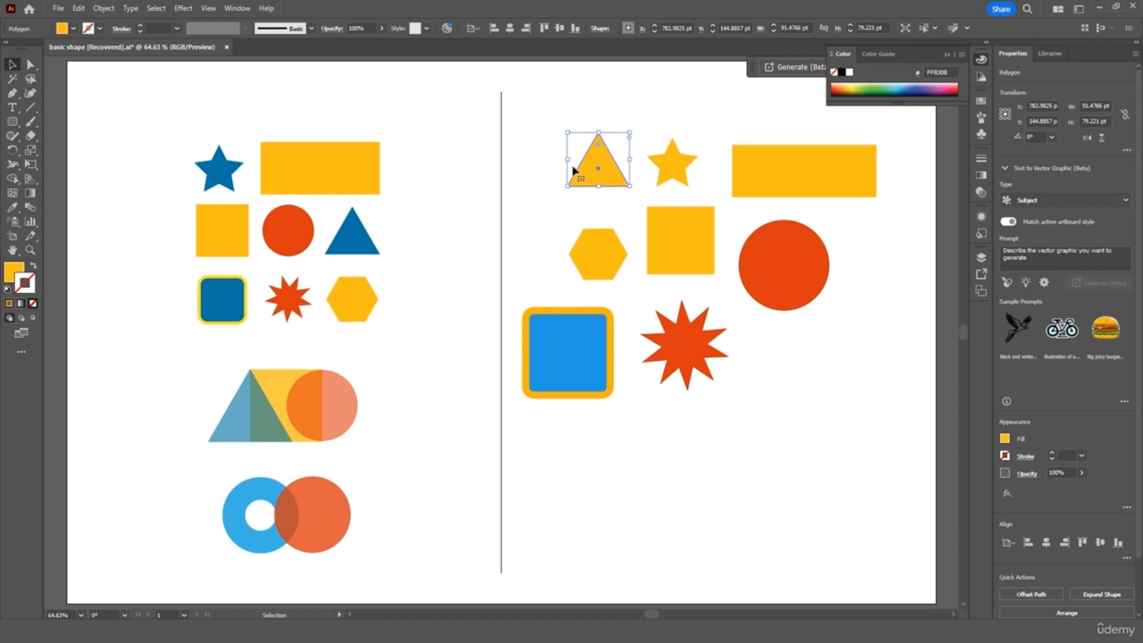
key(i)
click(355, 240)
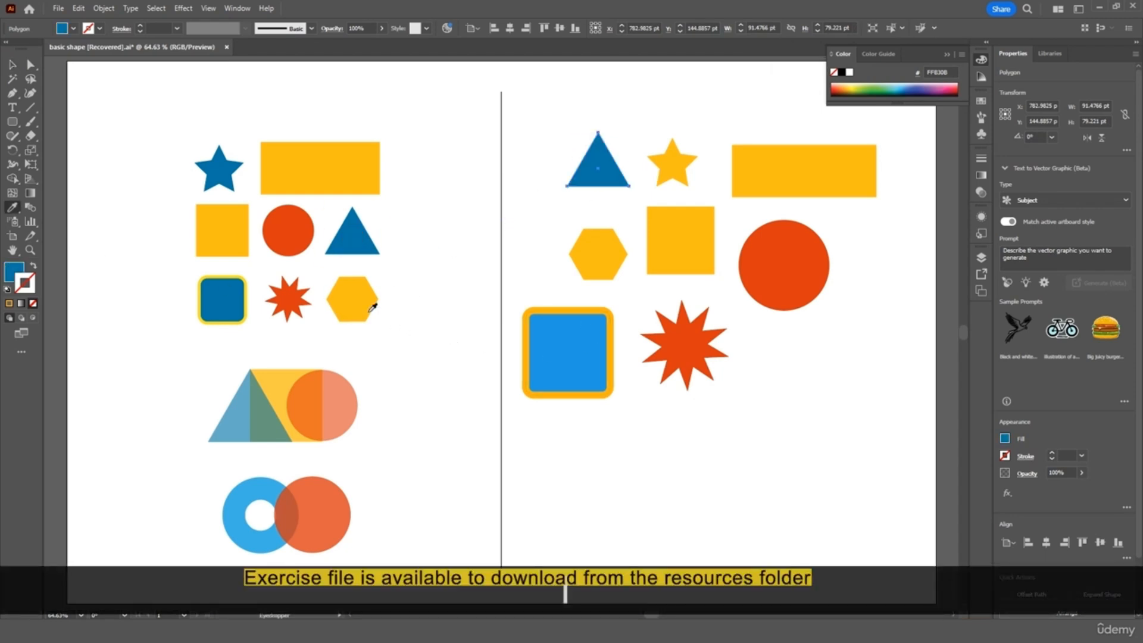
Step: Use the Eyedropper to give the yellow five-pointed star the sample star's blue fill, and deselect it
click(16, 66)
click(671, 161)
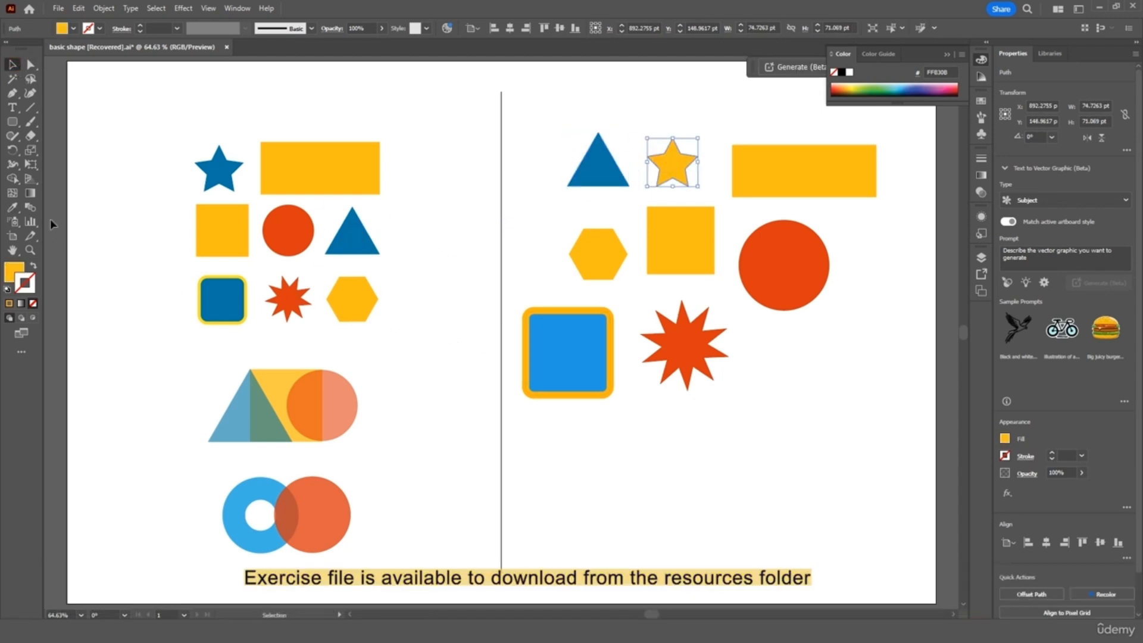
key(i)
click(219, 169)
key(v)
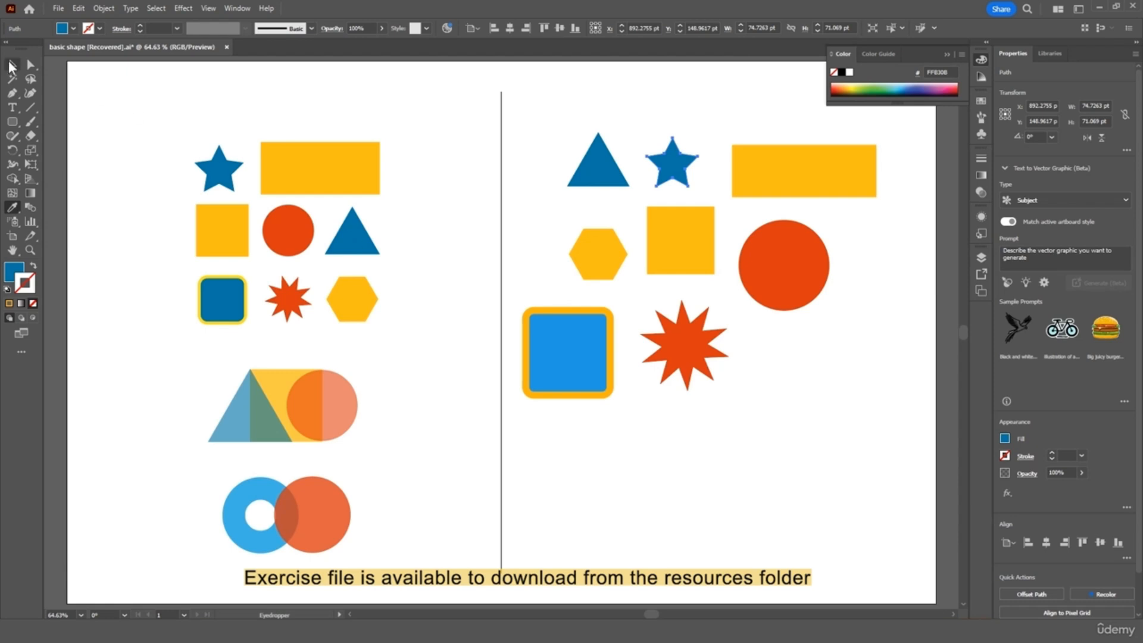
click(441, 123)
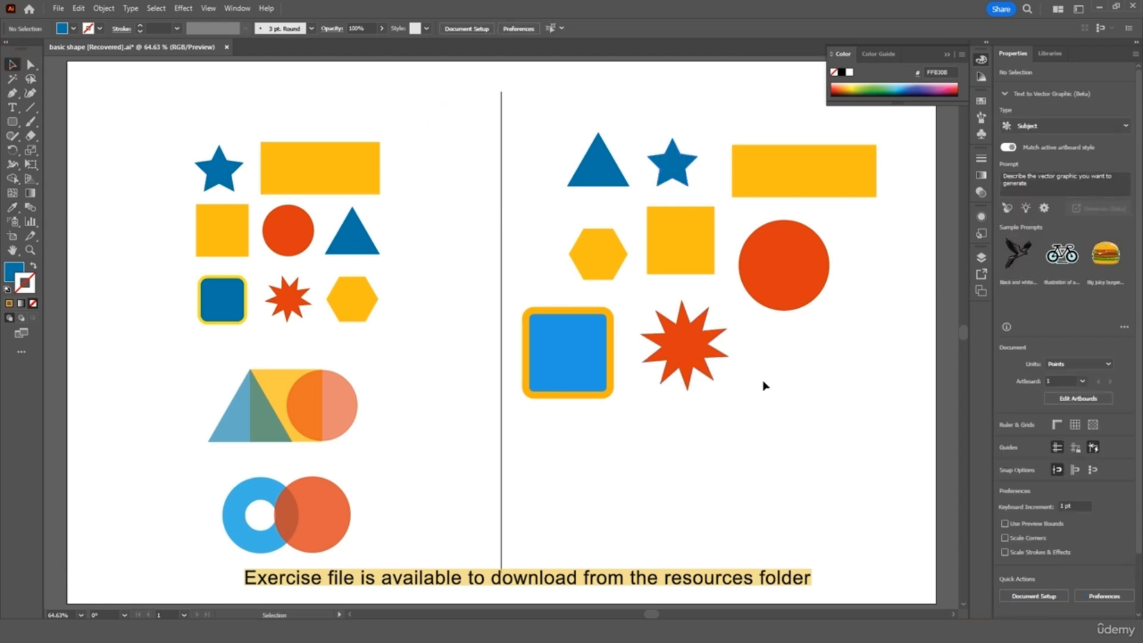
Step: Scale down the large orange-red circle and move the triangle, starburst and hexagon toward their places in the sample layout
click(808, 288)
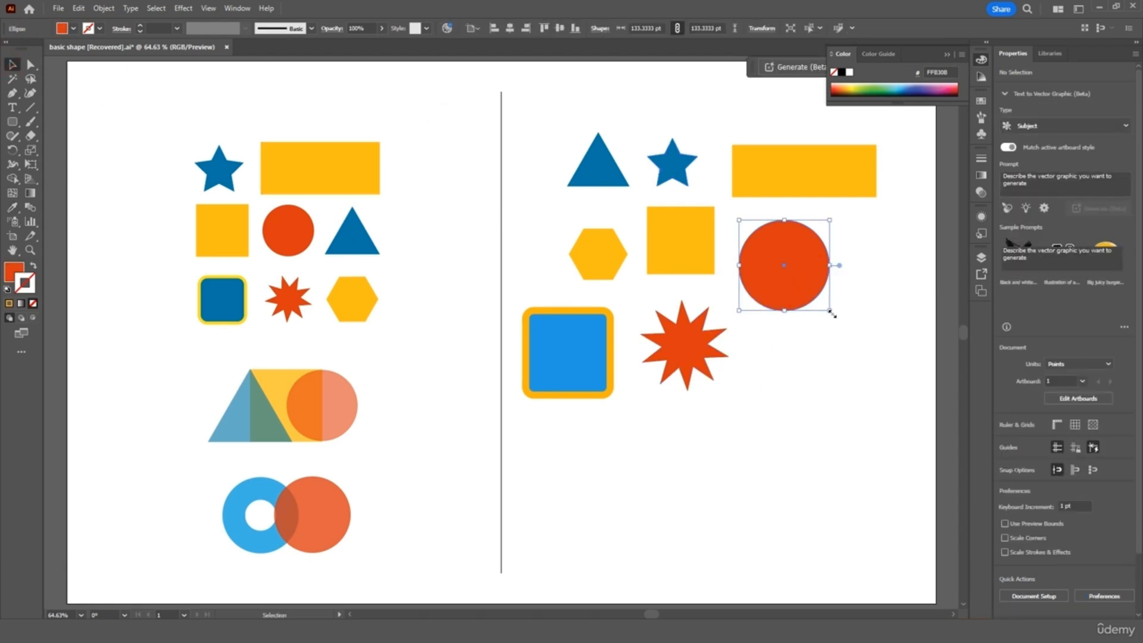
drag(829, 312, 772, 259)
drag(603, 176, 844, 256)
drag(703, 360, 780, 352)
drag(599, 254, 848, 338)
Step: Move the rounded square beside the starburst and shrink it, and enlarge the hexagon slightly
drag(580, 350, 670, 347)
drag(613, 397, 646, 372)
click(846, 337)
drag(877, 362, 884, 371)
click(918, 191)
Step: Reposition the yellow rectangle and blue star in the upper row and scale the starburst down to about 117 pt wide
drag(819, 175, 815, 166)
drag(679, 172, 709, 191)
click(787, 341)
drag(820, 347, 812, 340)
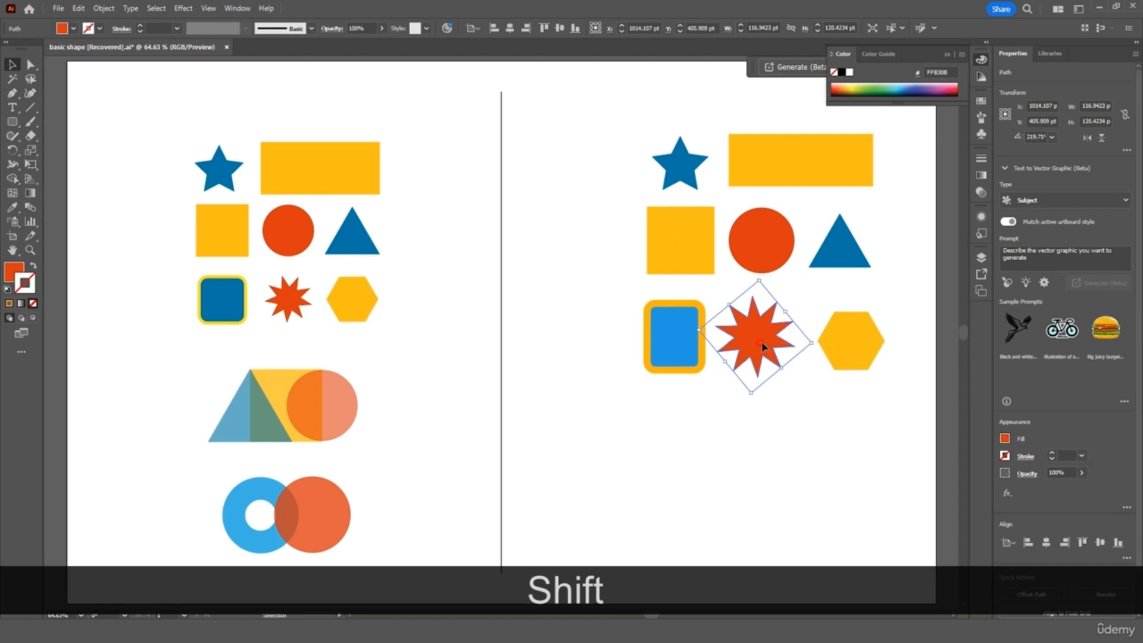
Step: Move all nine recreated shapes together slightly up and to the left
click(896, 257)
drag(575, 123, 822, 337)
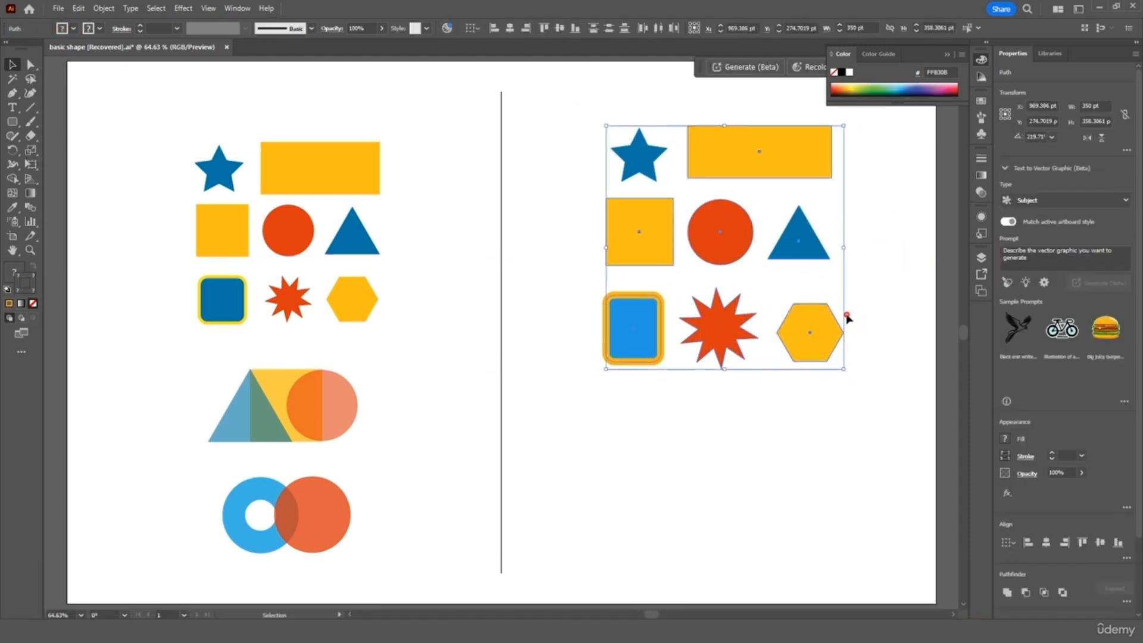
click(658, 411)
Step: Shorten the rounded square to even proportions and line up the starburst and hexagon with it in the third row
click(620, 341)
drag(634, 364, 639, 353)
click(651, 370)
drag(740, 329, 743, 323)
drag(822, 339, 822, 329)
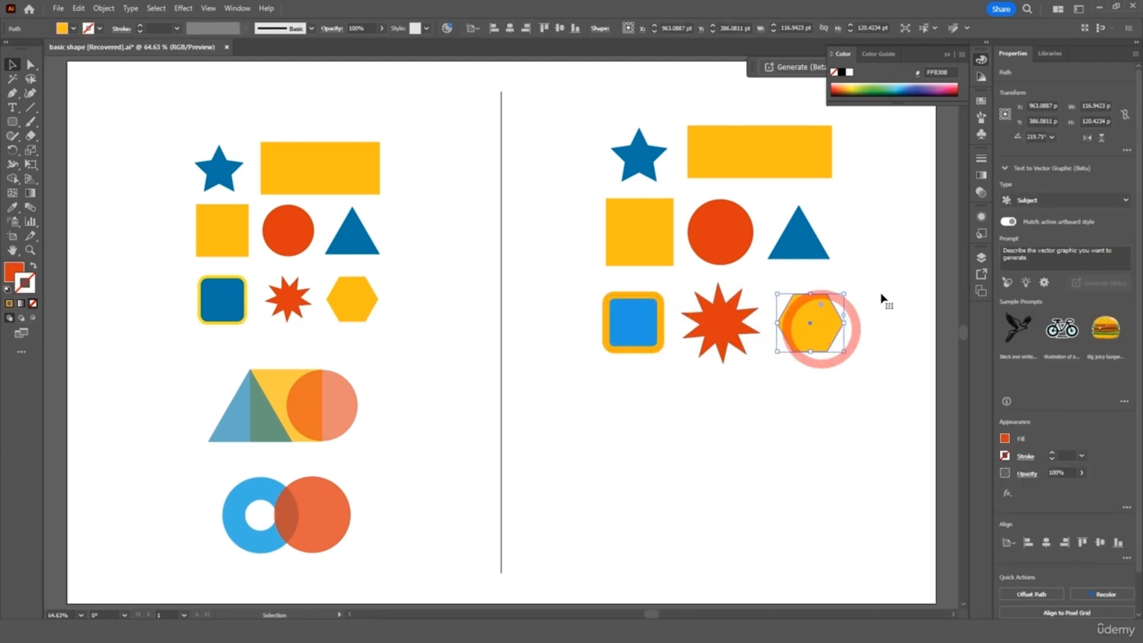
click(883, 299)
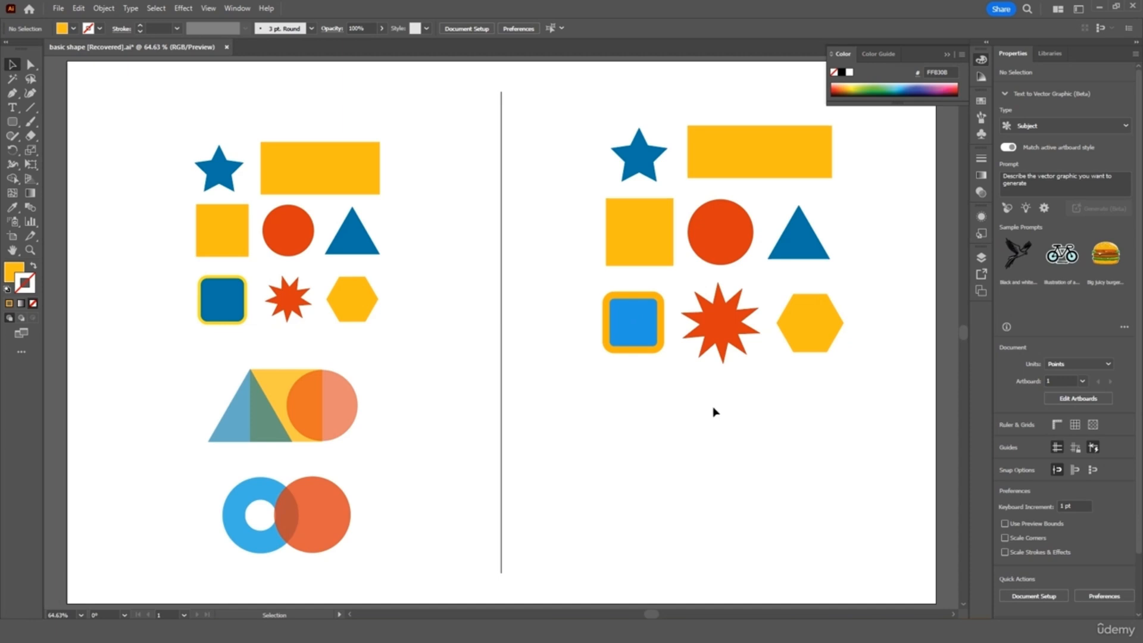
Step: Copy the middle row's square, circle and triangle and place the copies as a new row below the other shapes
click(730, 245)
drag(563, 217, 868, 250)
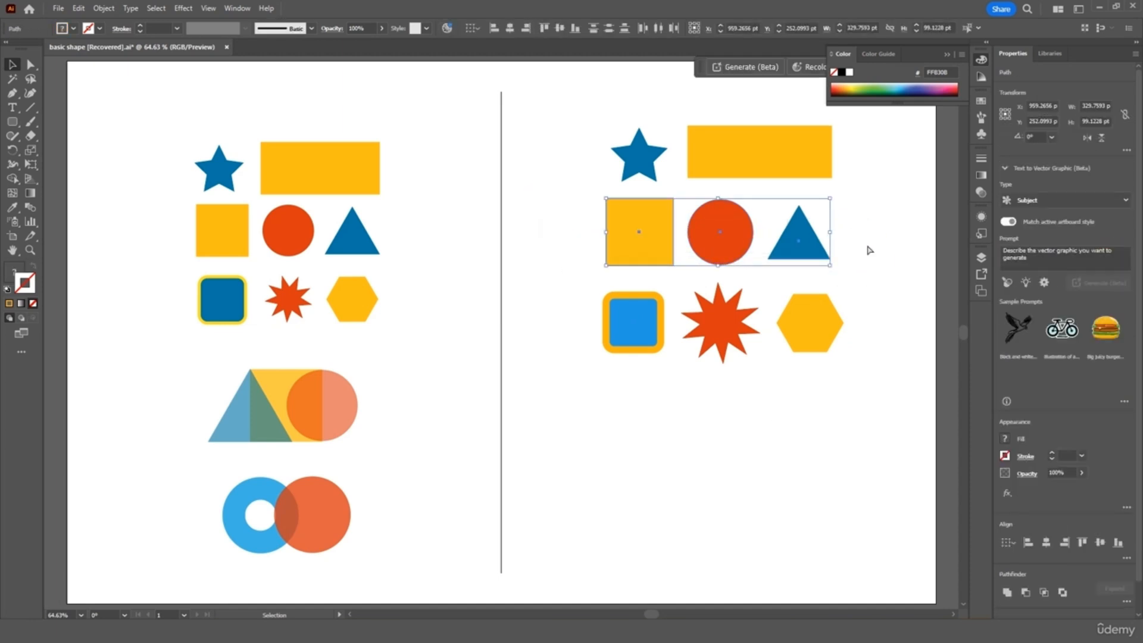
key(ctrl+c)
click(633, 460)
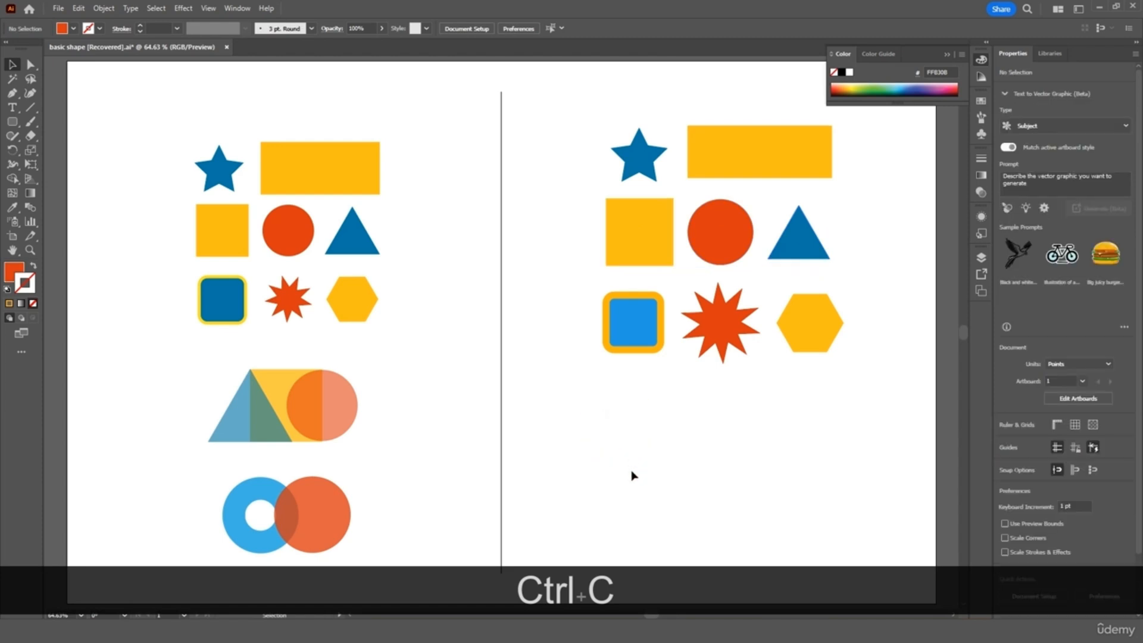
key(ctrl+v)
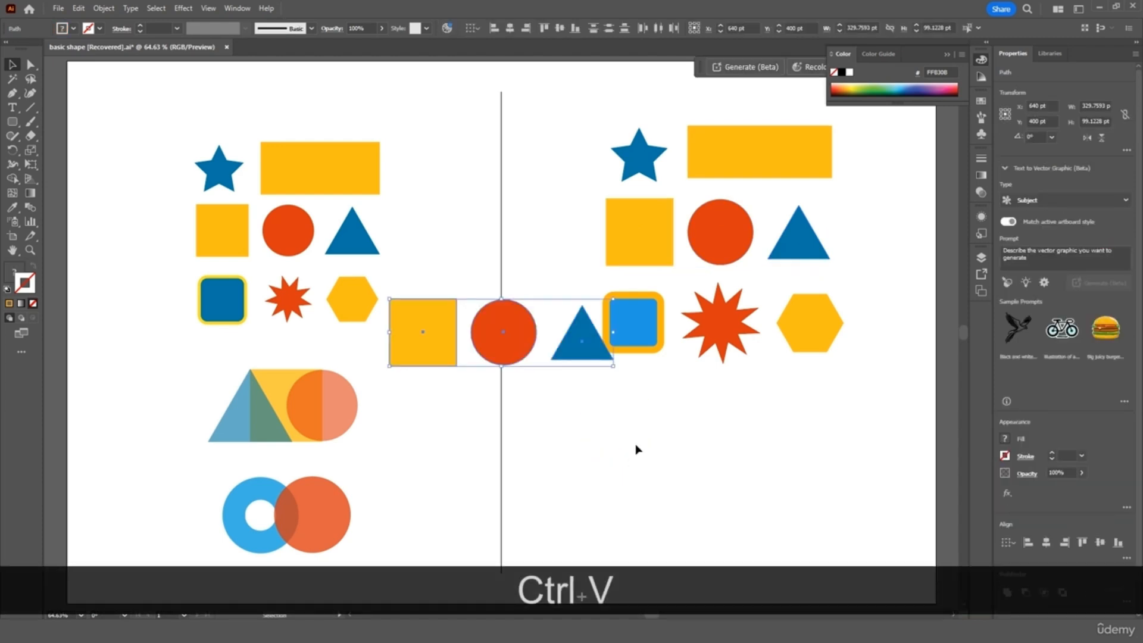
drag(597, 357, 809, 451)
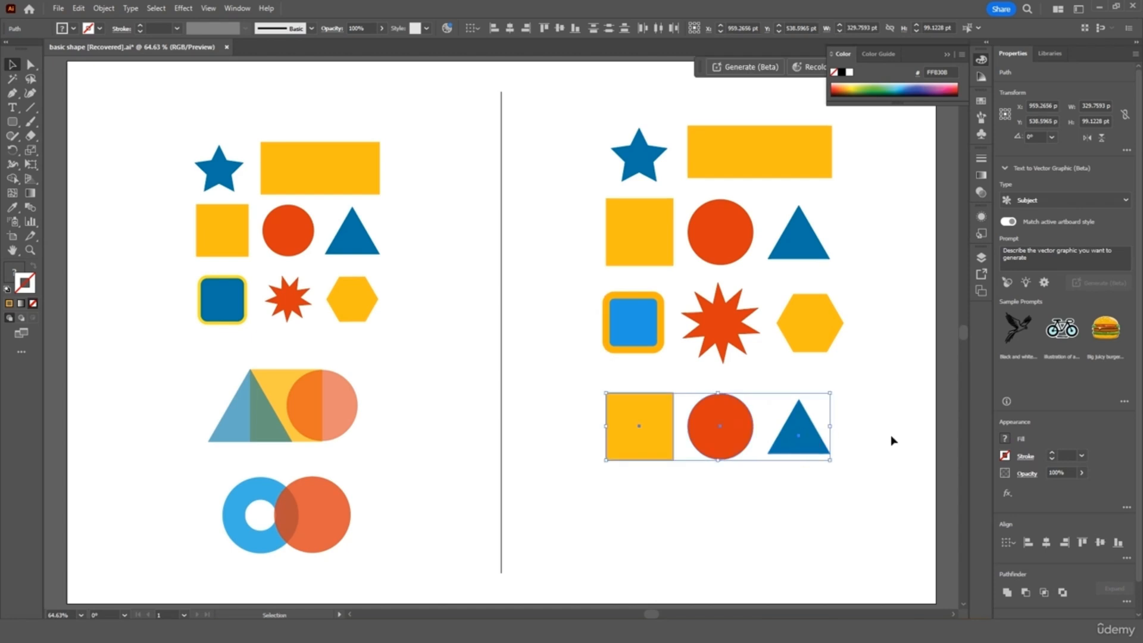
click(891, 440)
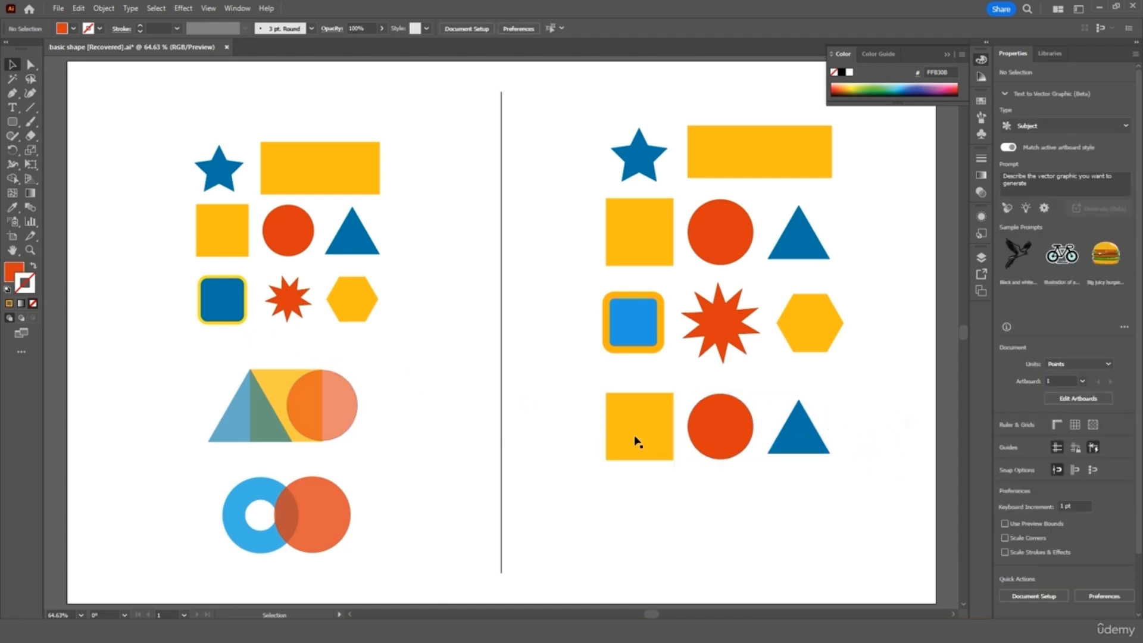
Step: Arrange the copies as triangle, square and overlapping circle, scaling the square and circle down to about 86 pt
drag(811, 450, 667, 451)
drag(739, 434, 798, 454)
key(shift)
drag(622, 409, 708, 412)
key(shift)
drag(759, 462, 771, 442)
click(821, 445)
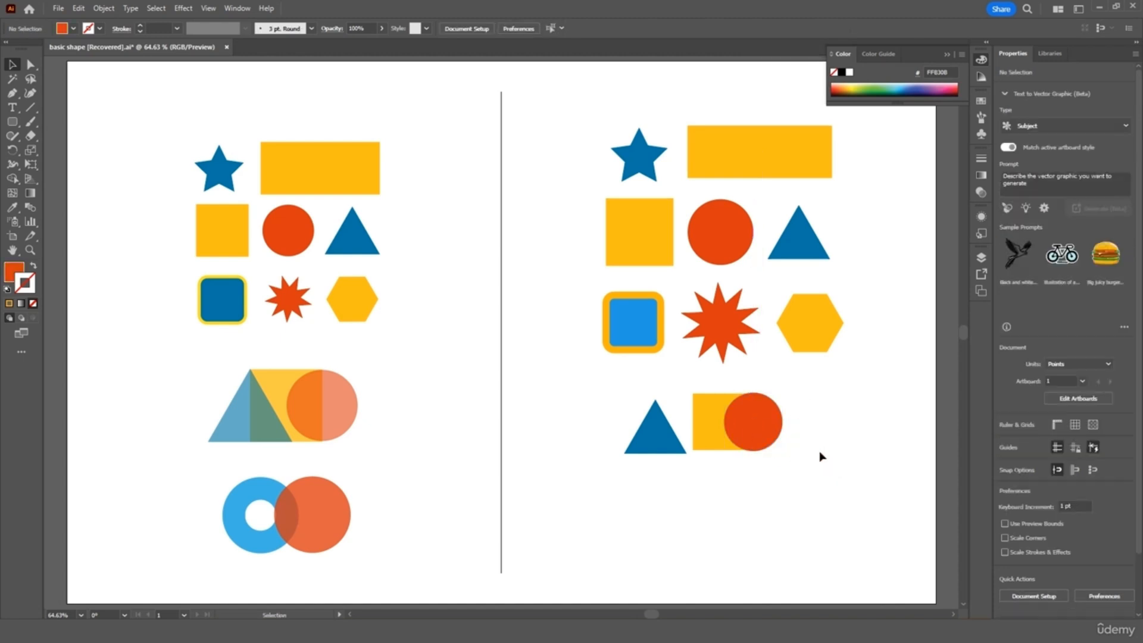
Step: Move the copied triangle over the square's left edge and shorten it to about 83 pt high to align their bases
drag(659, 441, 692, 394)
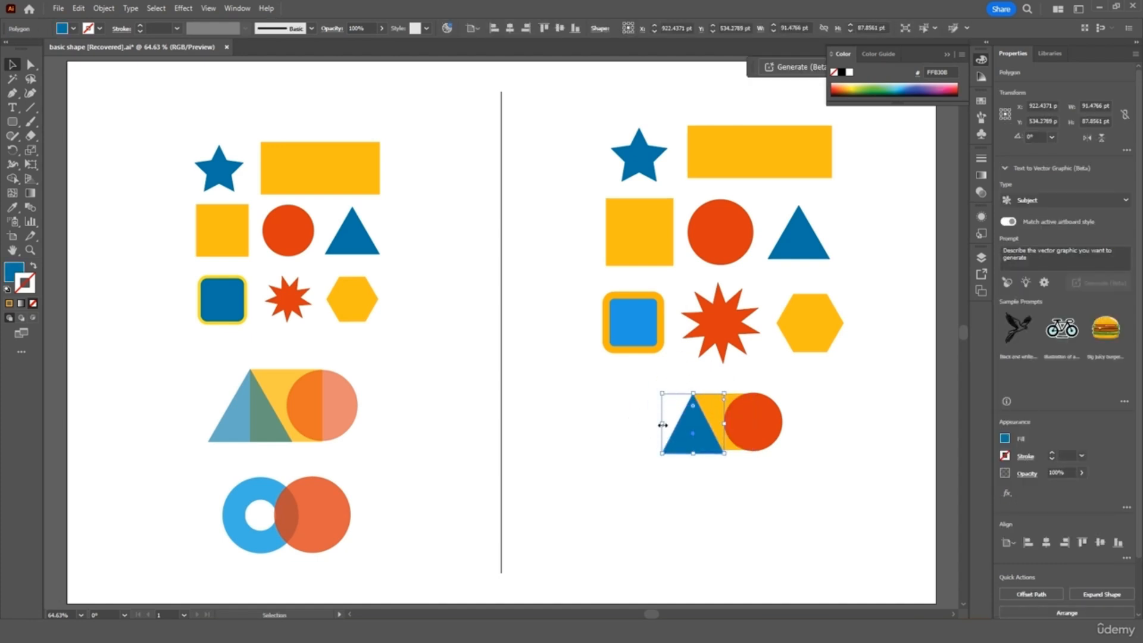
click(604, 416)
click(693, 451)
drag(693, 453, 693, 453)
click(602, 427)
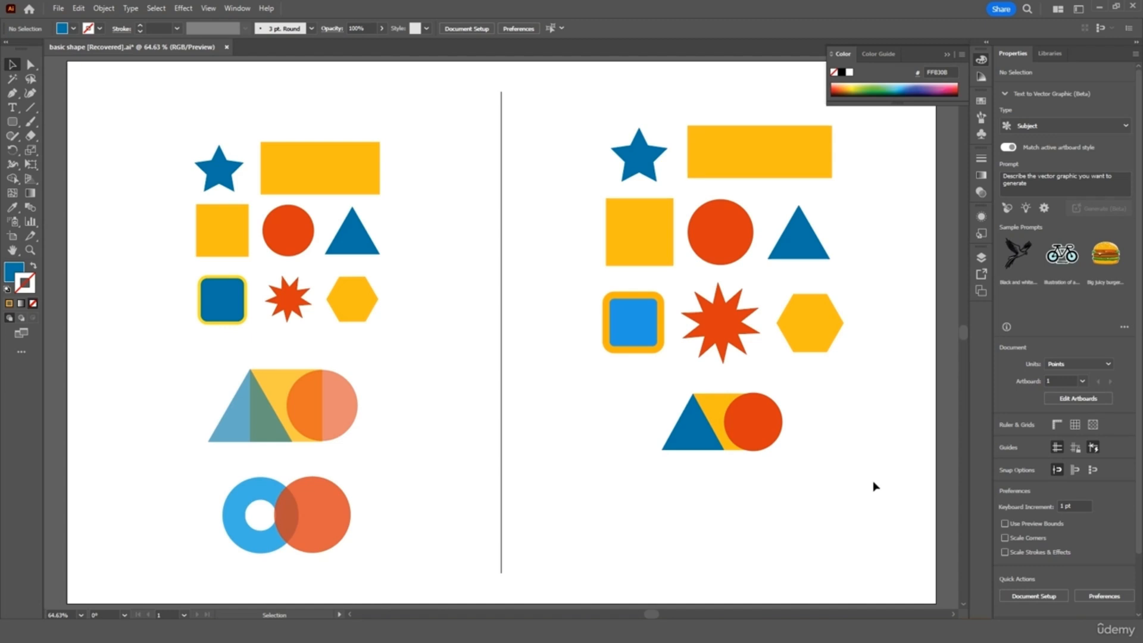
Step: Set the opacity of the circle overlapping the copied square to 50%
click(766, 429)
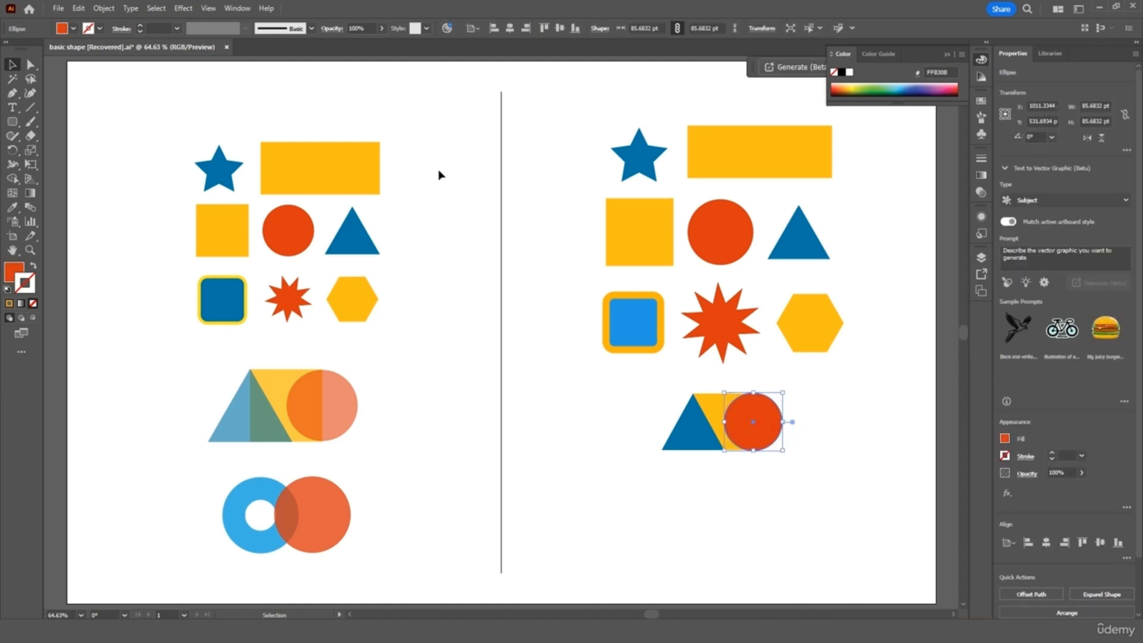
click(356, 28)
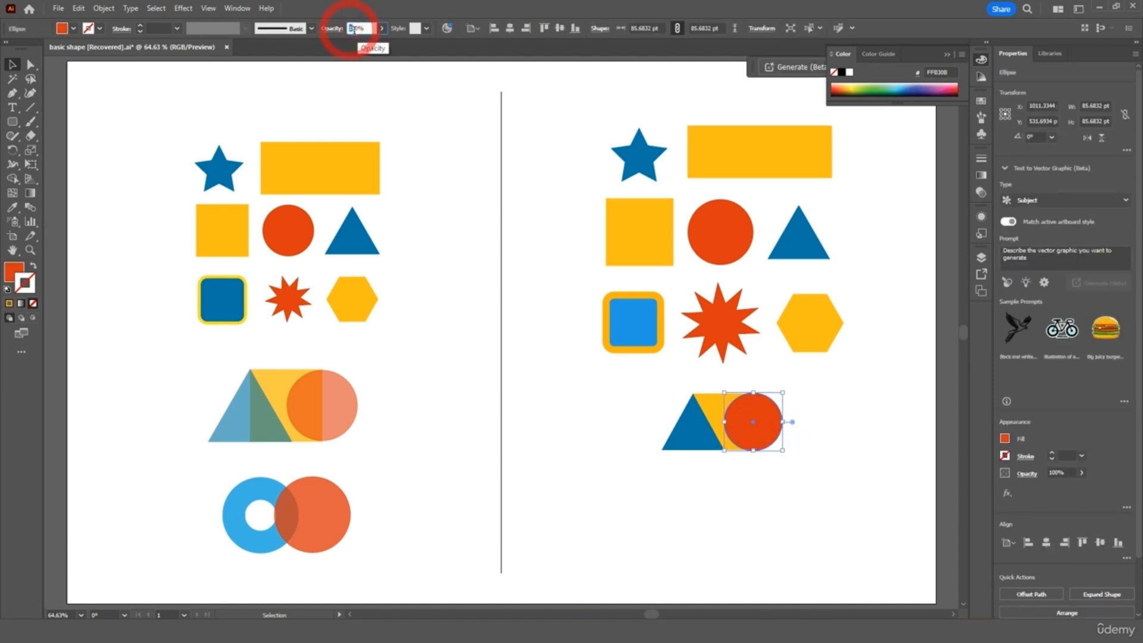
text(50)
key(Return)
click(575, 395)
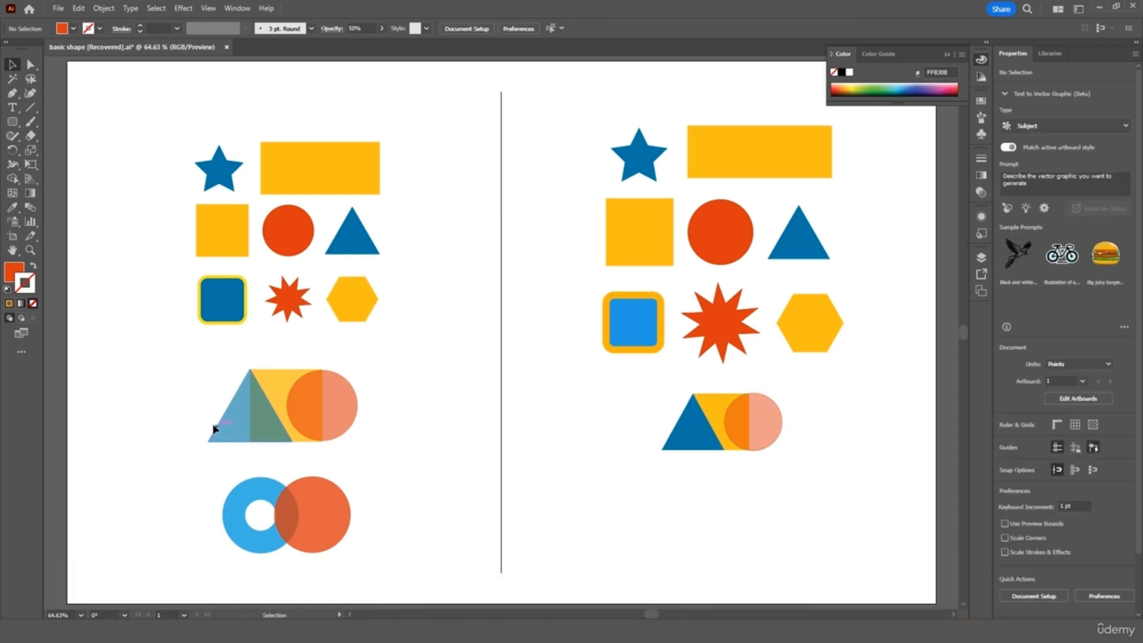
Step: Set the opacity of the triangle overlapping the copied square to 50% and deselect it
click(685, 443)
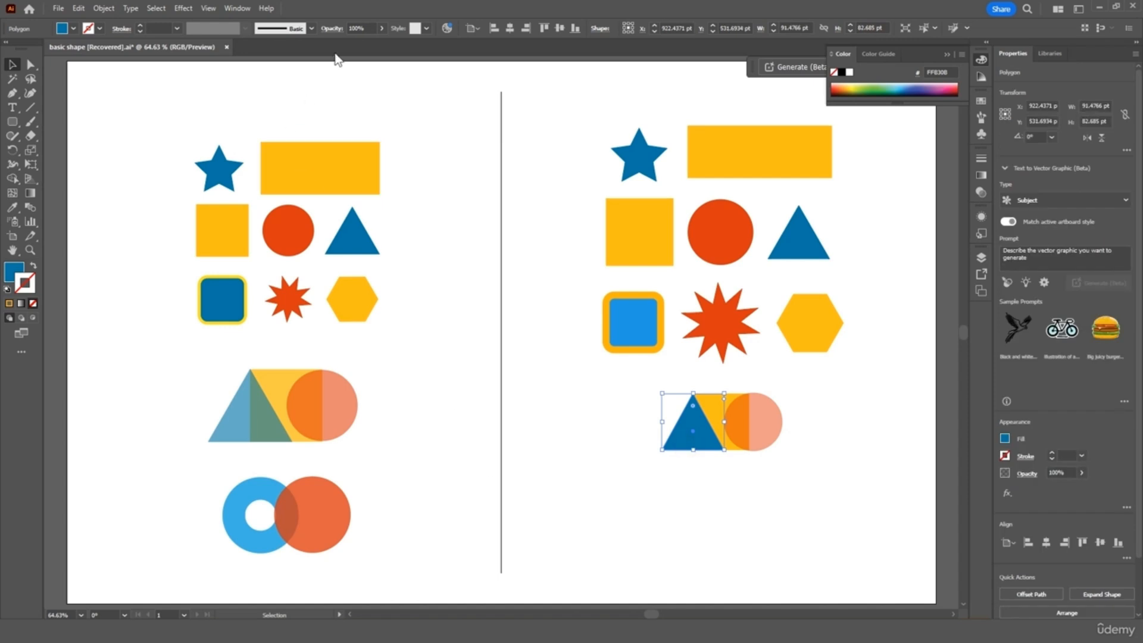
click(364, 28)
text(50)
key(Return)
click(12, 64)
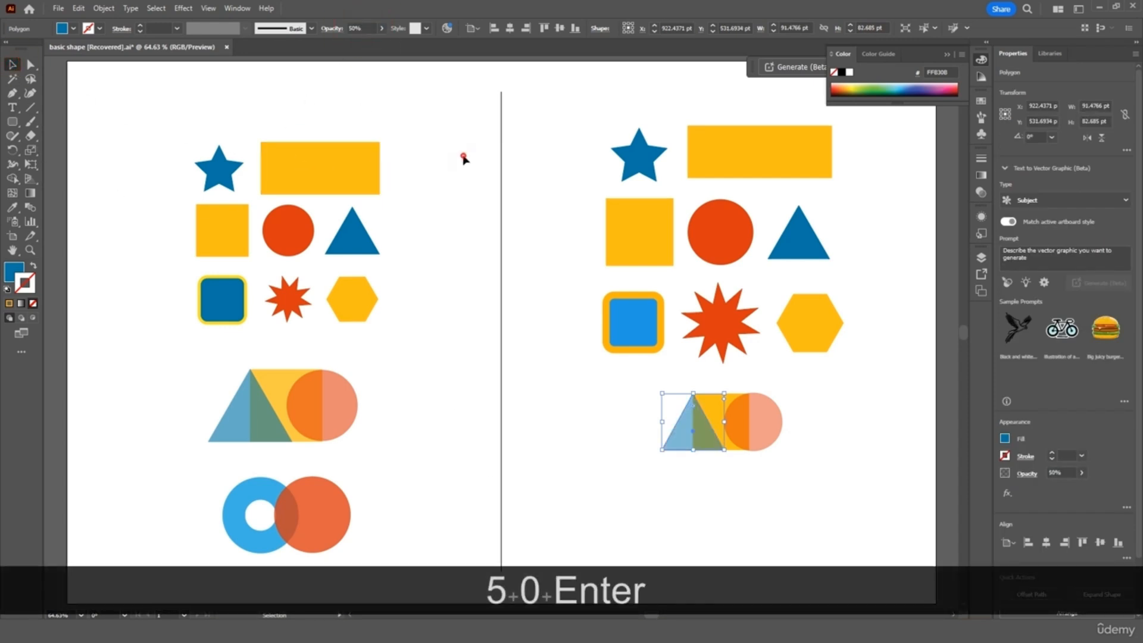
click(829, 426)
Step: Duplicate the semi-transparent orange-red circle and place the copy directly below the overlapping shapes
scroll(773, 444, down, 1)
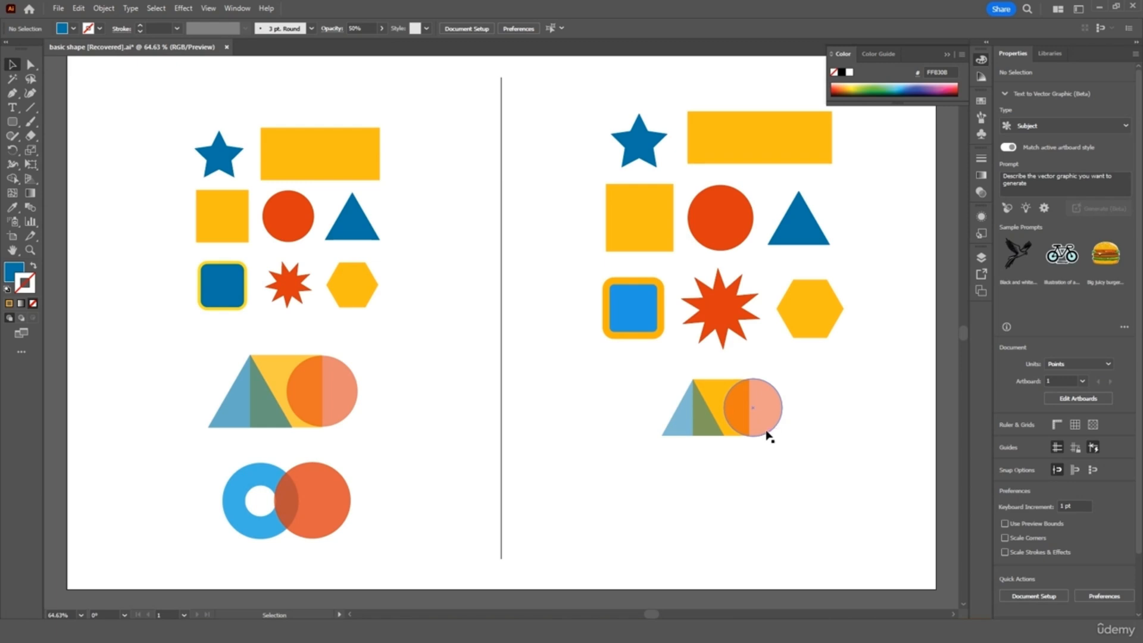
click(768, 435)
key(ctrl+c)
key(ctrl+v)
drag(513, 344, 760, 503)
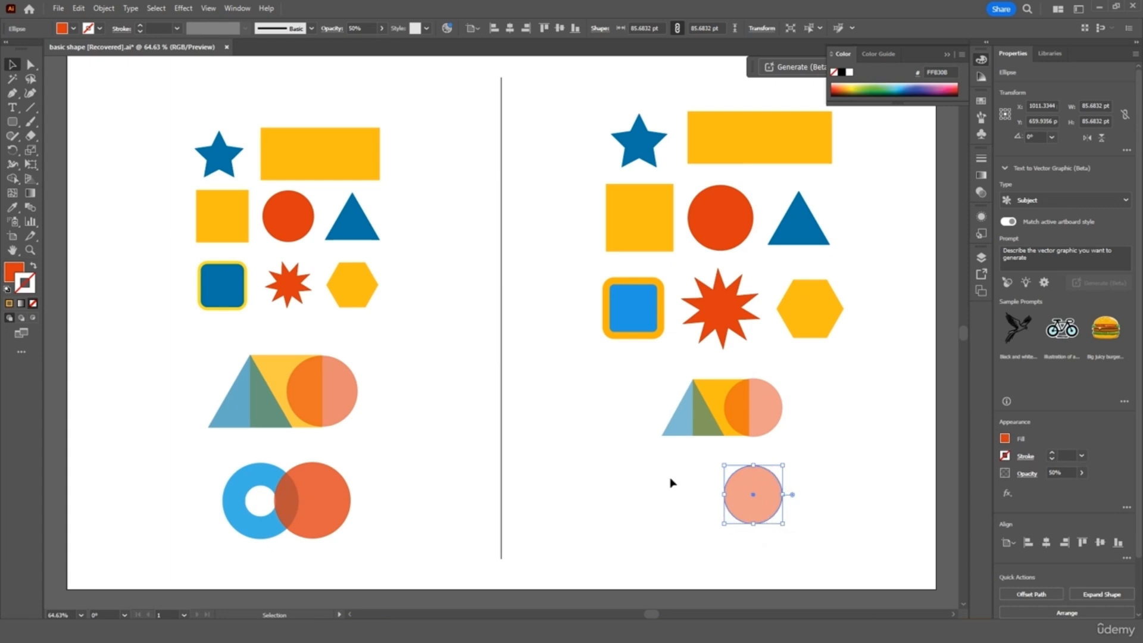
Step: Set the duplicated circle's opacity to 80% and deselect it
click(360, 28)
text(80)
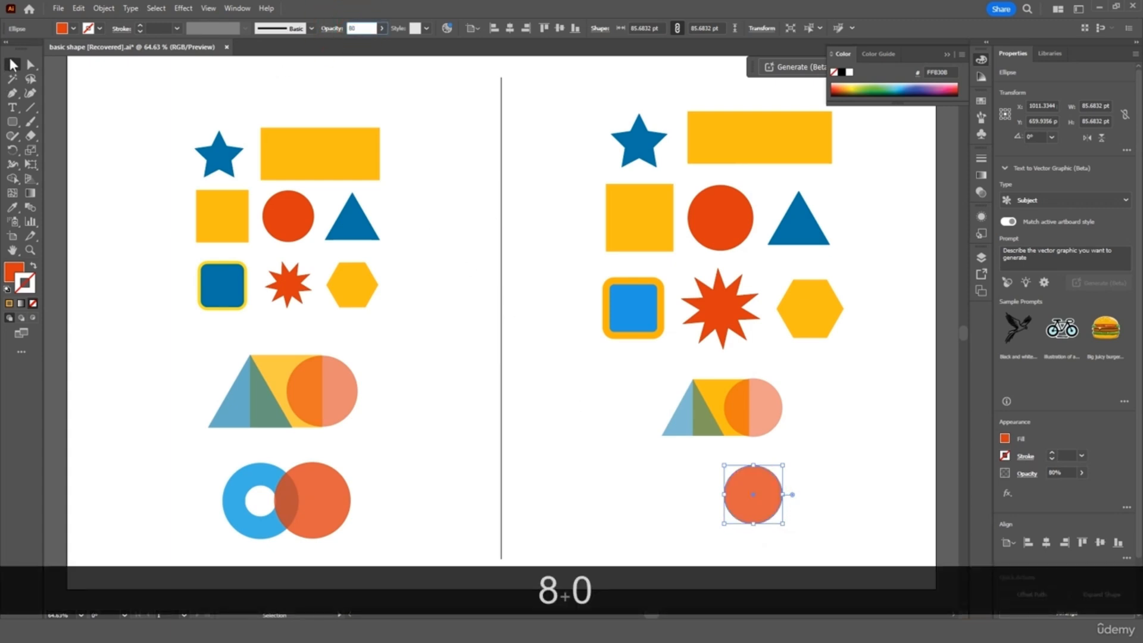
click(411, 208)
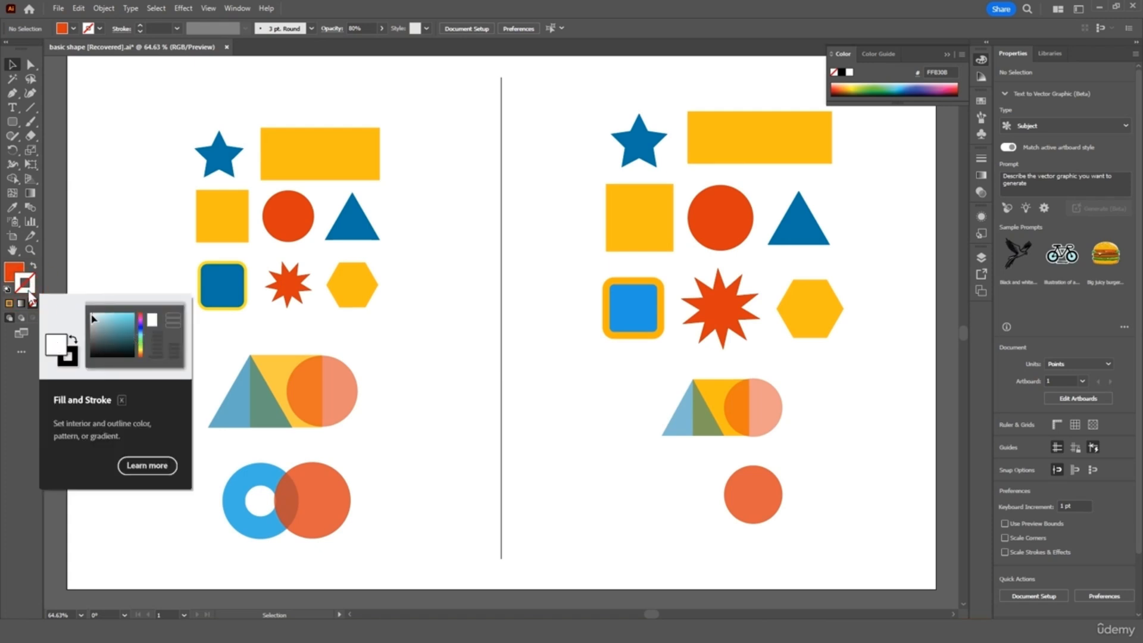
Step: Set the stroke color for new shapes to blue #1177D3 and their fill to none
double_click(29, 291)
drag(586, 313, 586, 301)
click(555, 262)
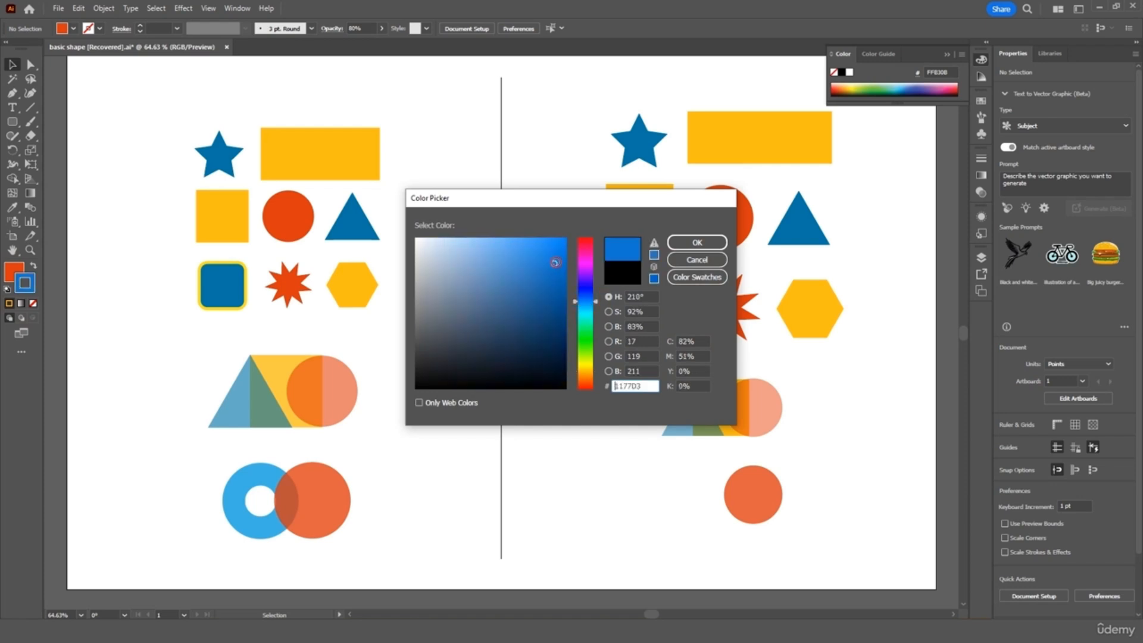
click(694, 242)
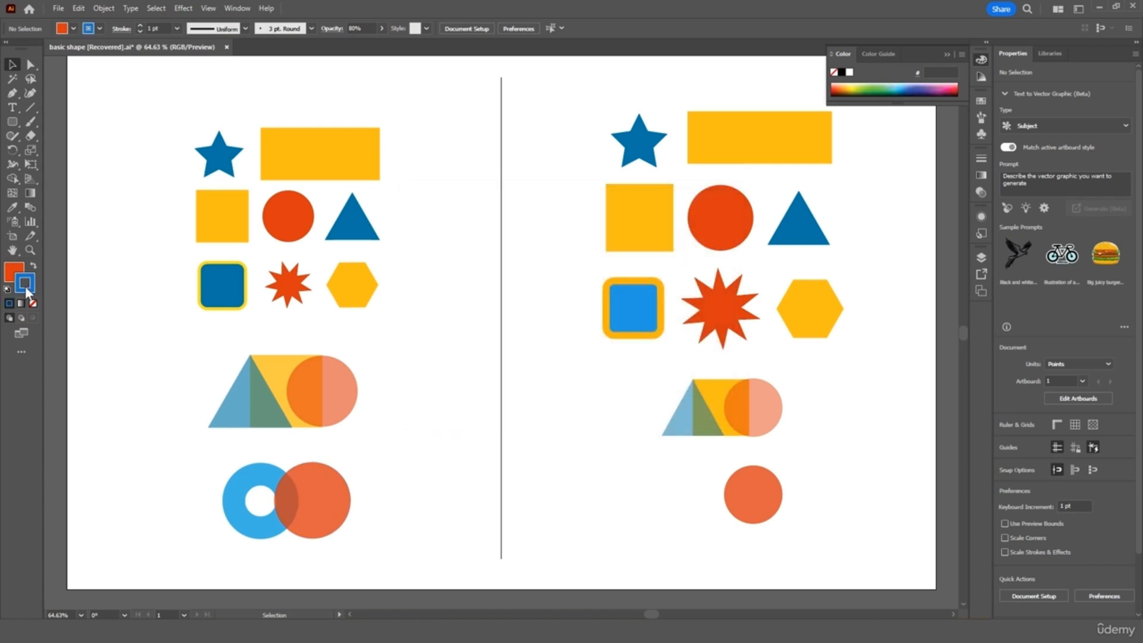
click(11, 270)
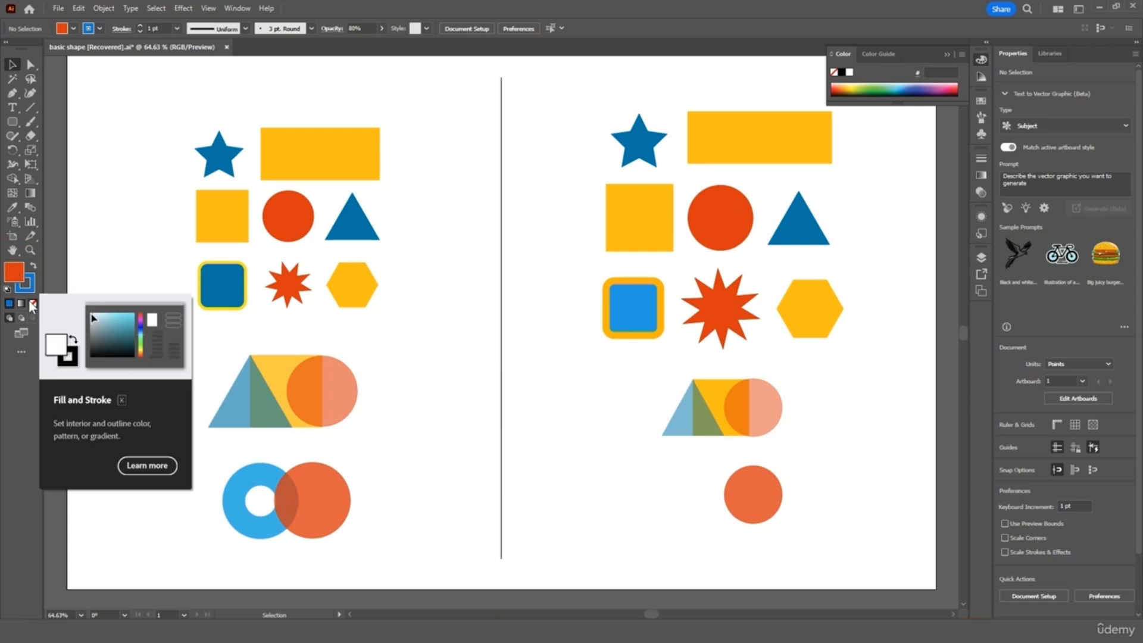
click(30, 304)
click(33, 286)
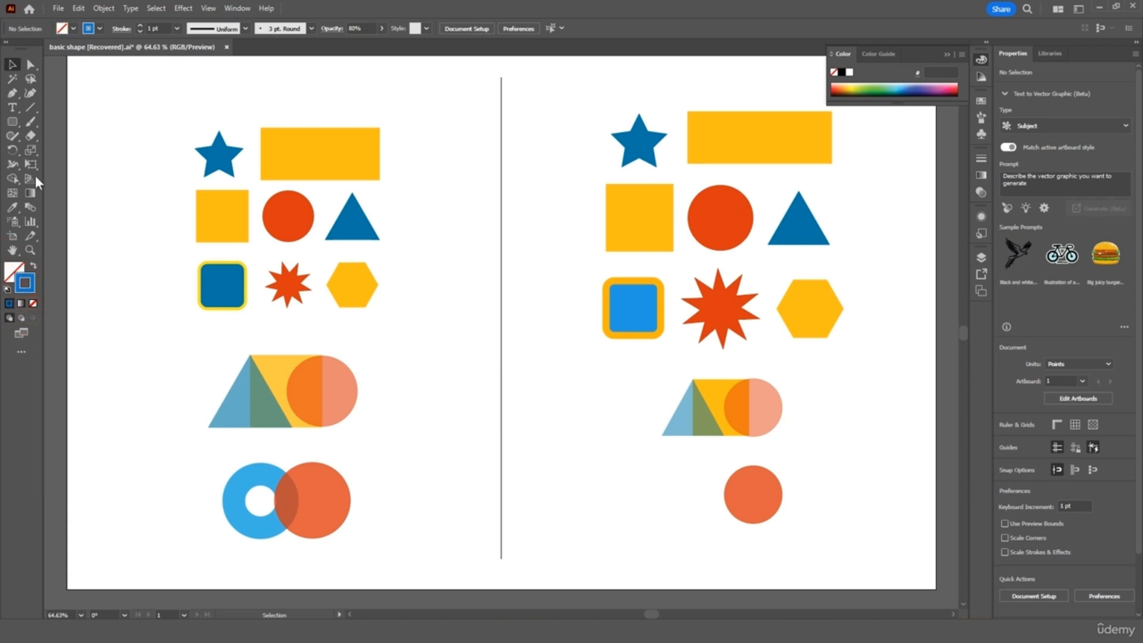
Step: Draw an unfilled blue circle about 80 pt wide left of the lower orange-red circle, move it closer and select it
drag(9, 121, 43, 150)
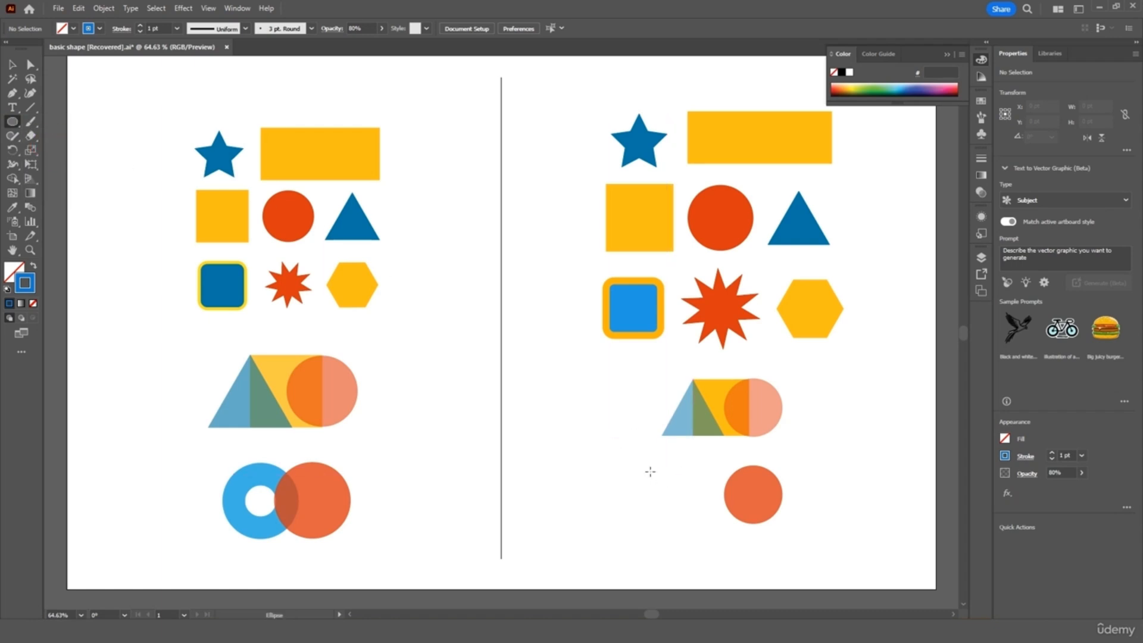
drag(651, 469, 705, 522)
key(v)
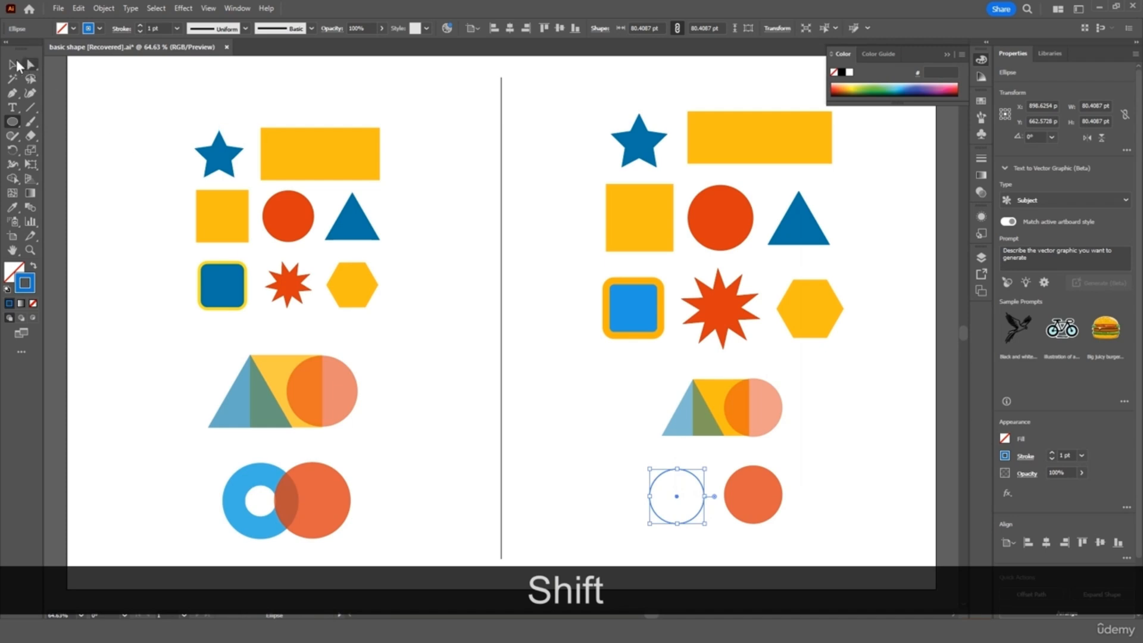
click(588, 378)
drag(694, 518, 704, 523)
click(587, 492)
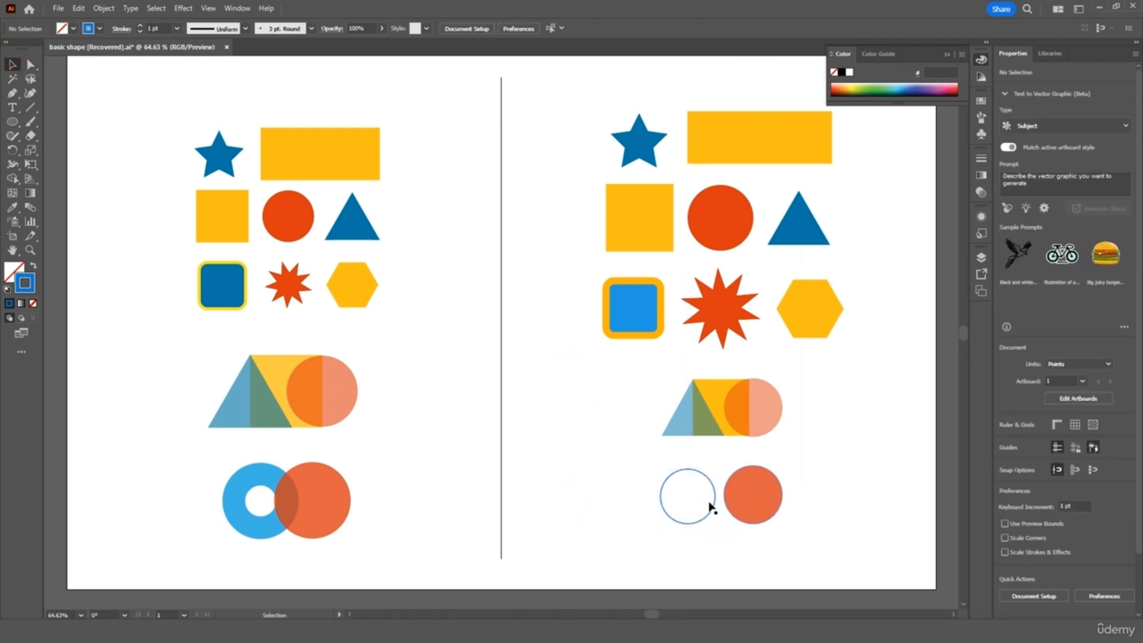
click(693, 476)
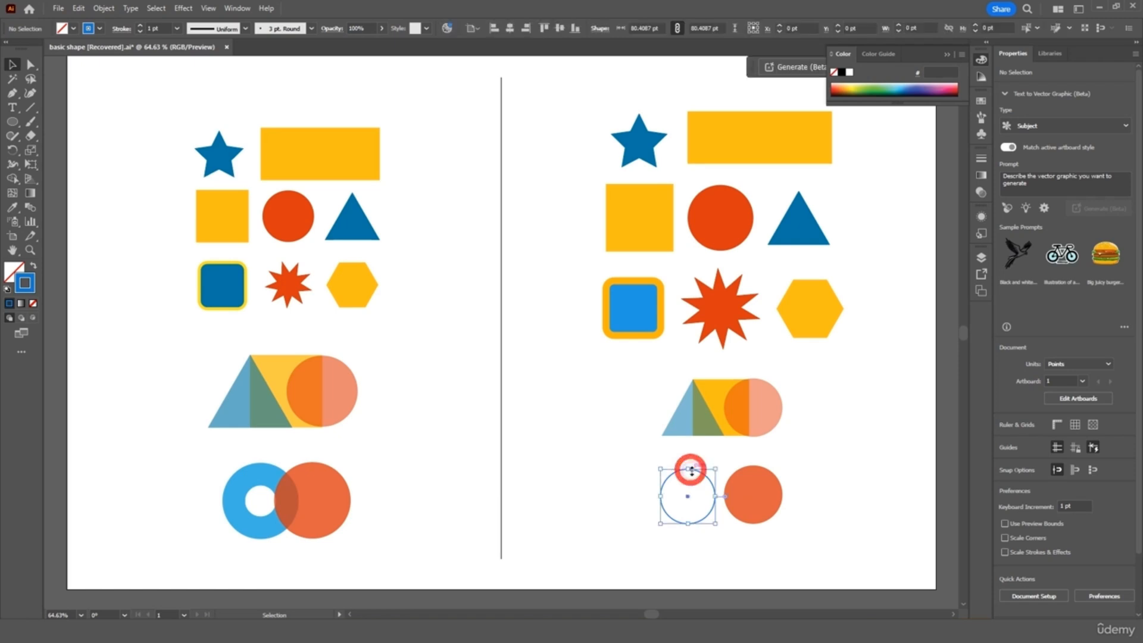
Step: Try 60 pt and 40 pt stroke weights on the unfilled blue circle and settle on 20 pt
click(177, 27)
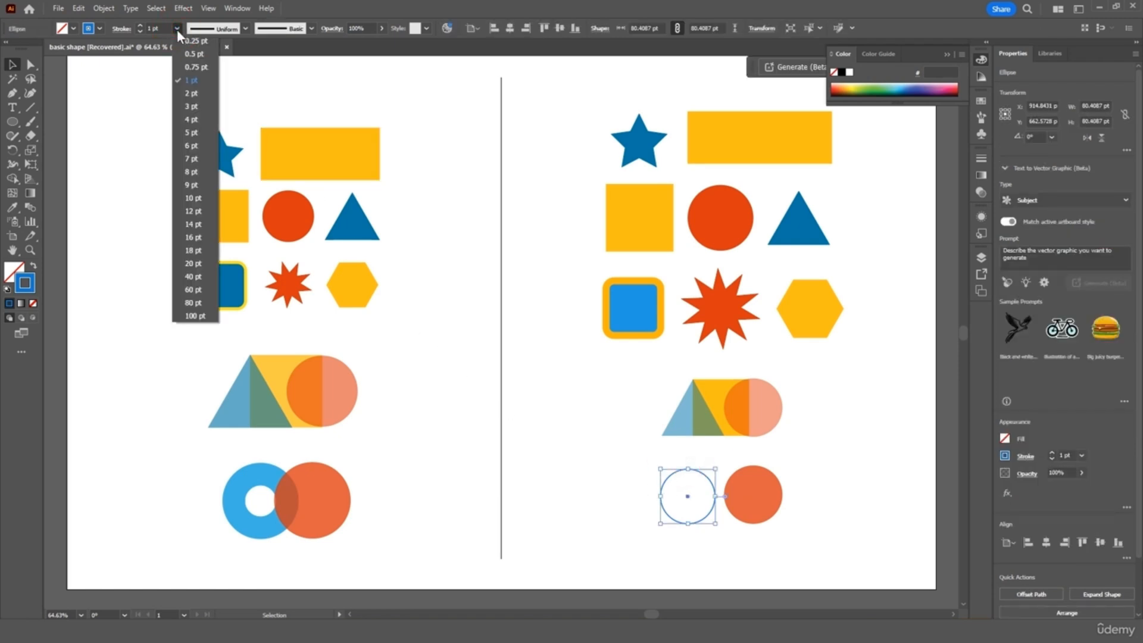
click(191, 289)
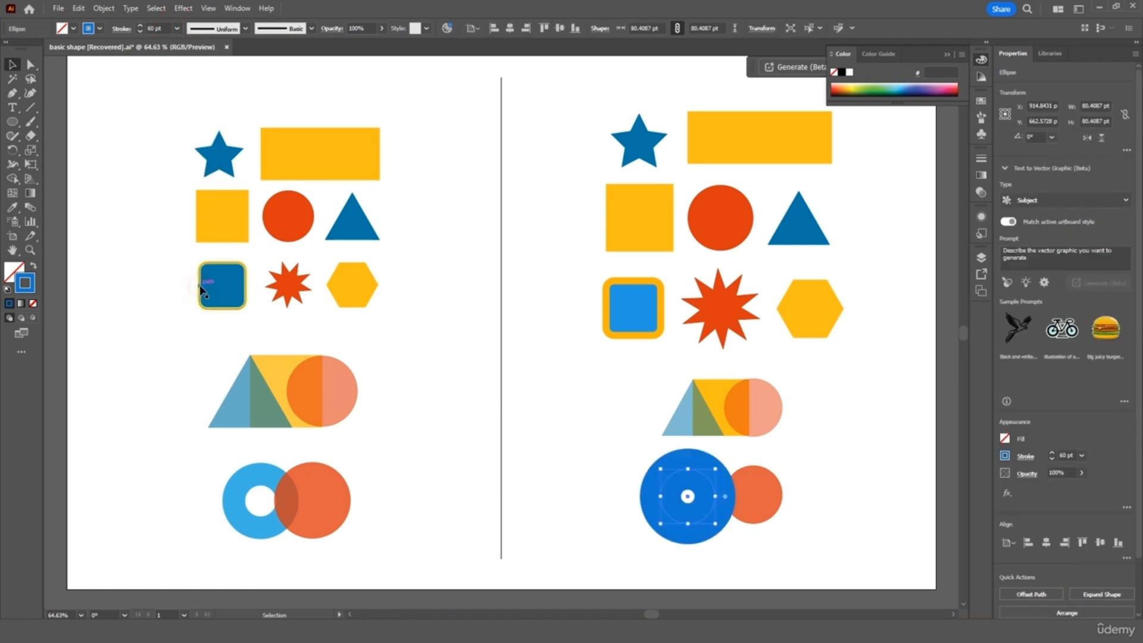
click(177, 27)
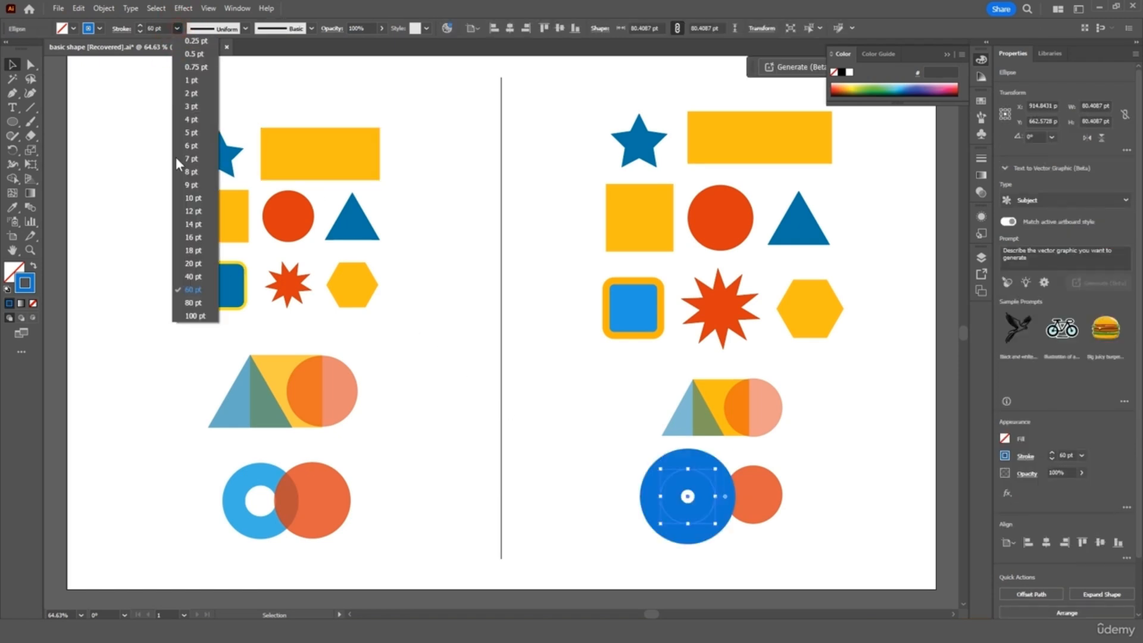
click(199, 274)
click(162, 27)
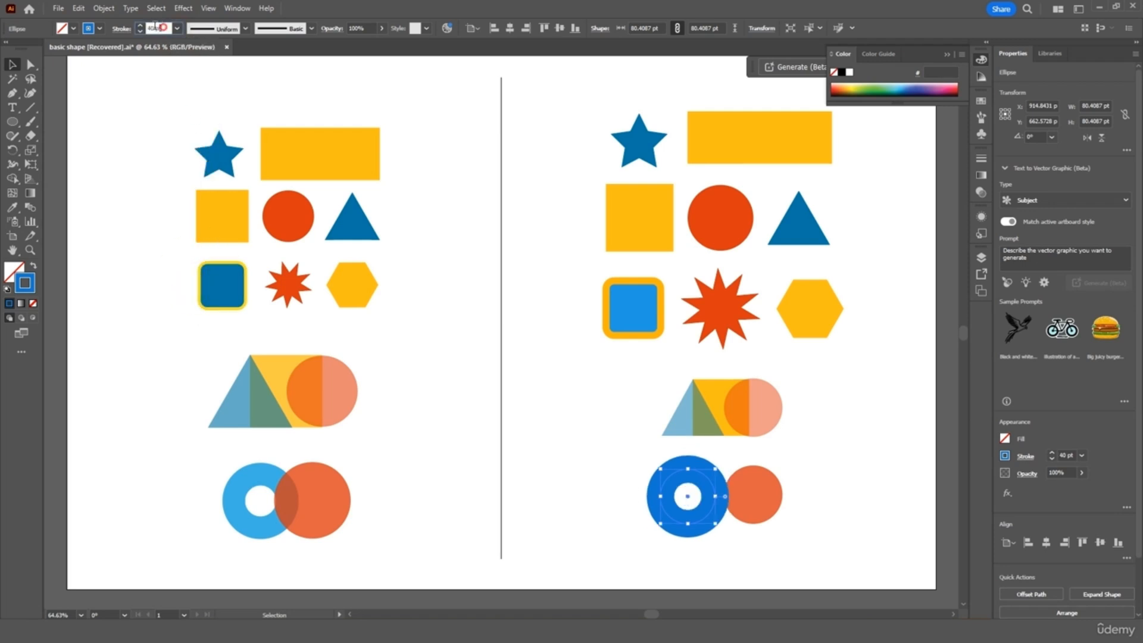
text(20)
key(Return)
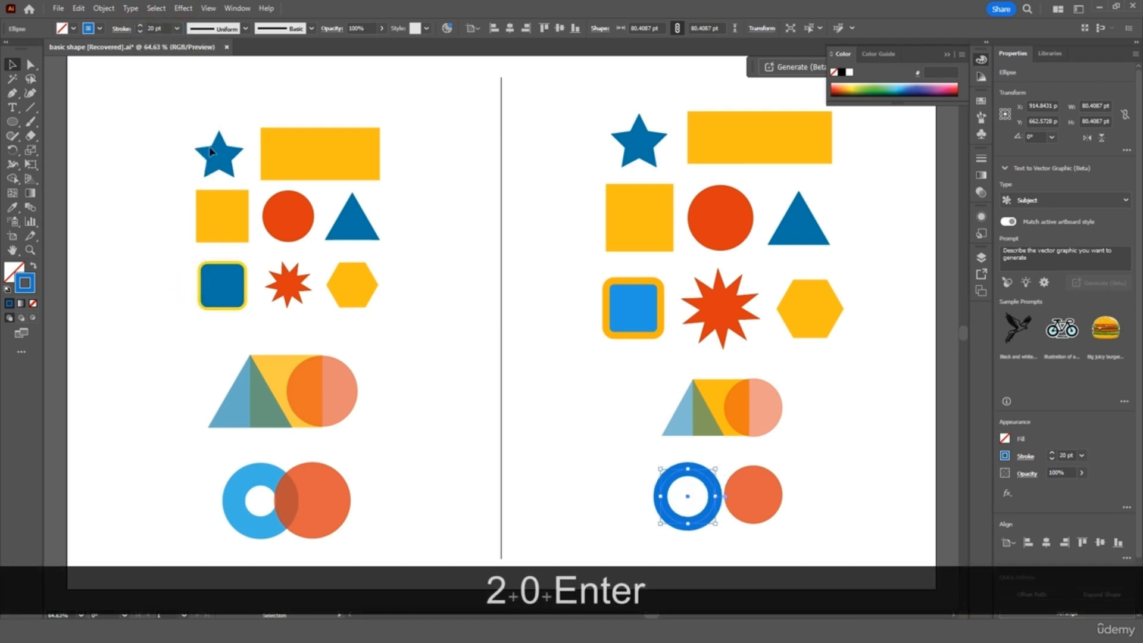
Step: Lower the blue ring's opacity to 59% and deselect it
click(382, 28)
mouse_move(355, 49)
mouse_down()
mouse_move(344, 48)
mouse_move(372, 46)
mouse_move(361, 43)
mouse_up()
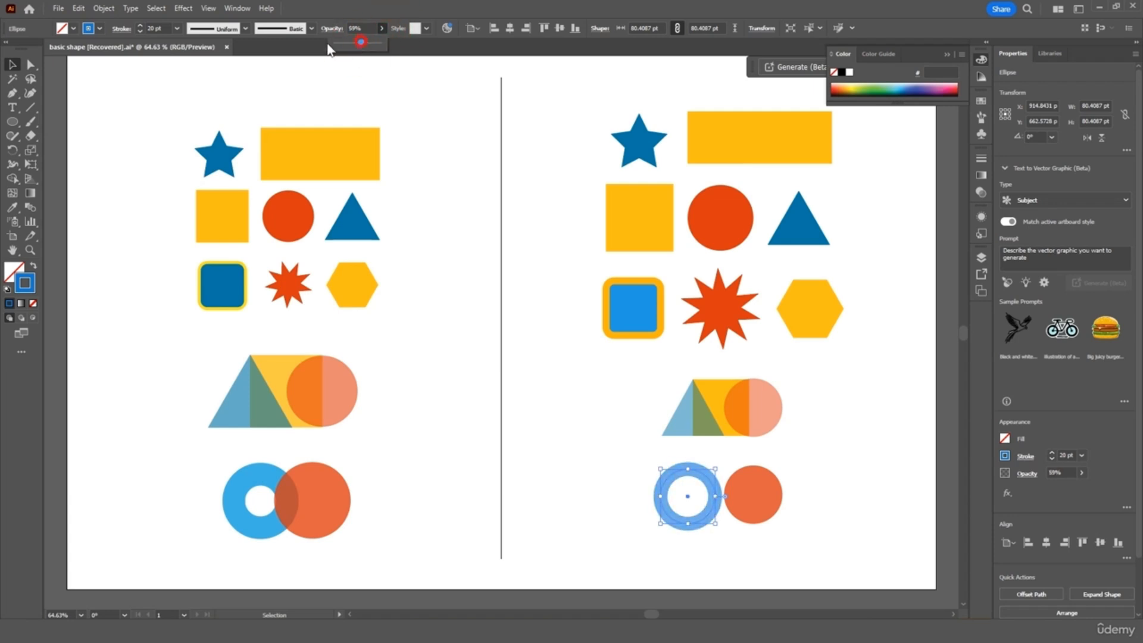
click(69, 82)
Step: Scale the blue ring down to match the orange-red circle's size and overlap the two shapes as in the sample
click(700, 516)
mouse_move(715, 524)
mouse_down()
mouse_move(704, 515)
mouse_move(722, 519)
mouse_up()
click(708, 512)
click(779, 504)
drag(824, 478, 742, 525)
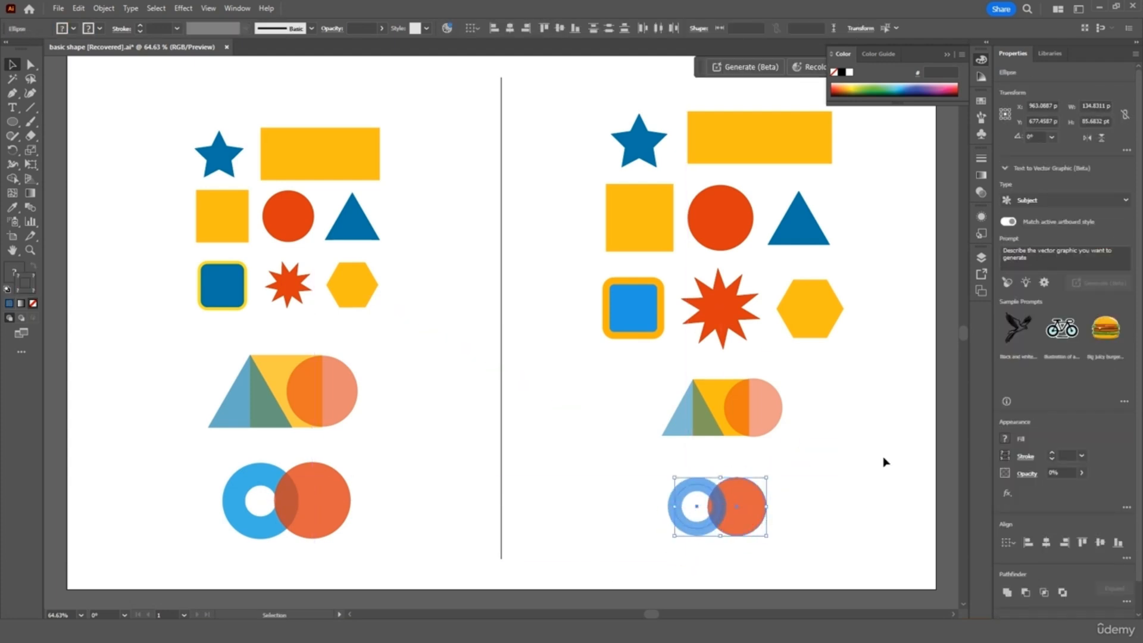
click(913, 390)
click(946, 54)
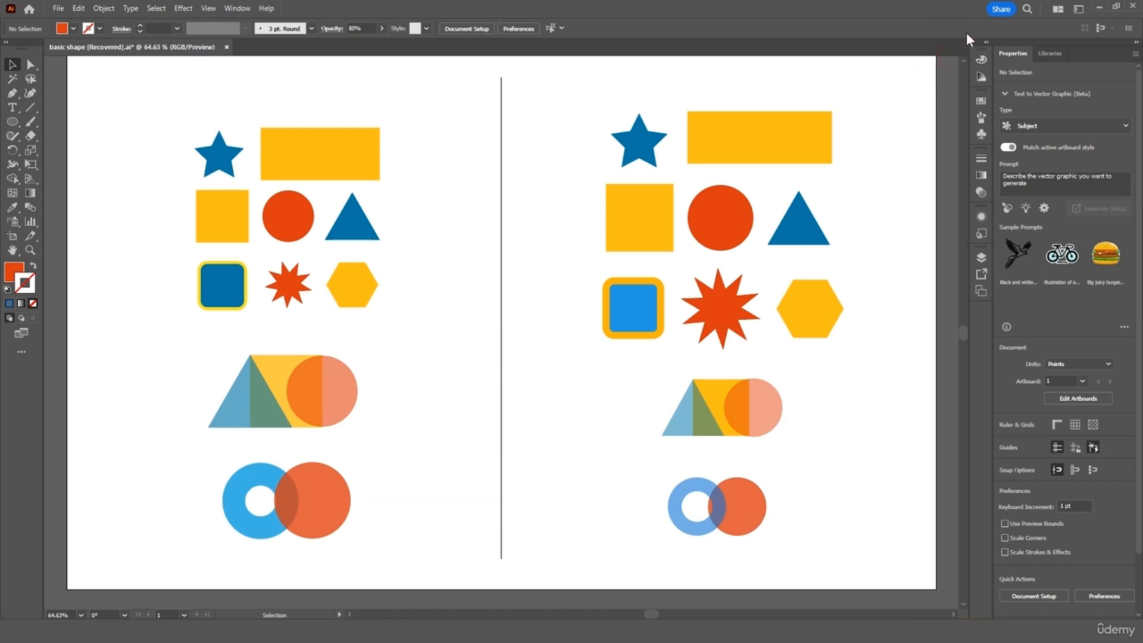
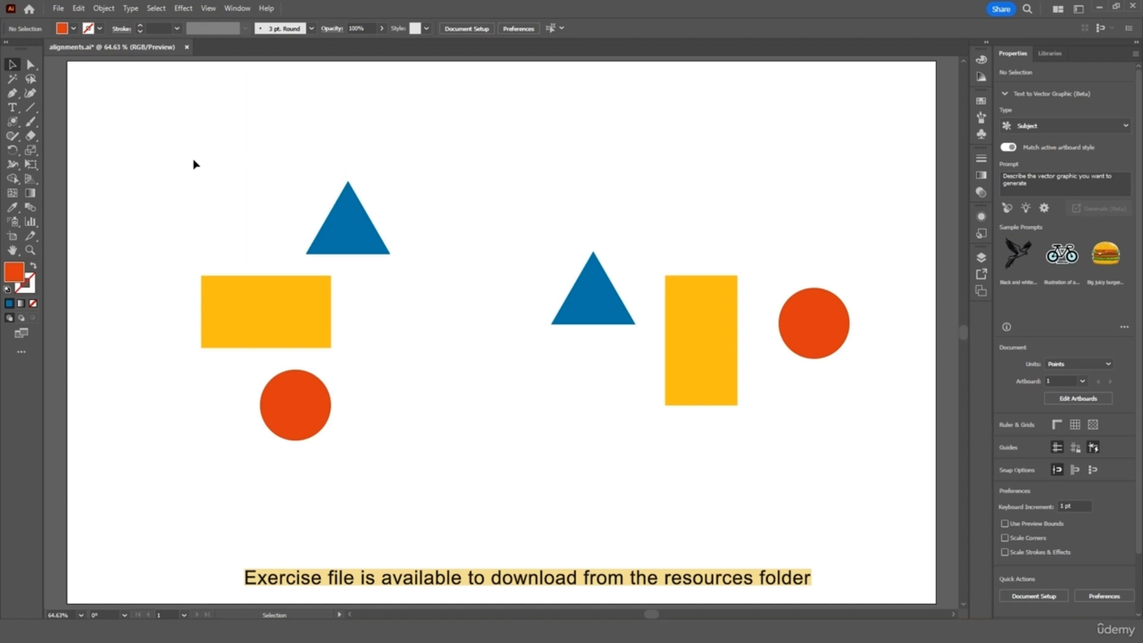
Step: Show the object alignment and distribution options and place them clear of the shapes
click(241, 9)
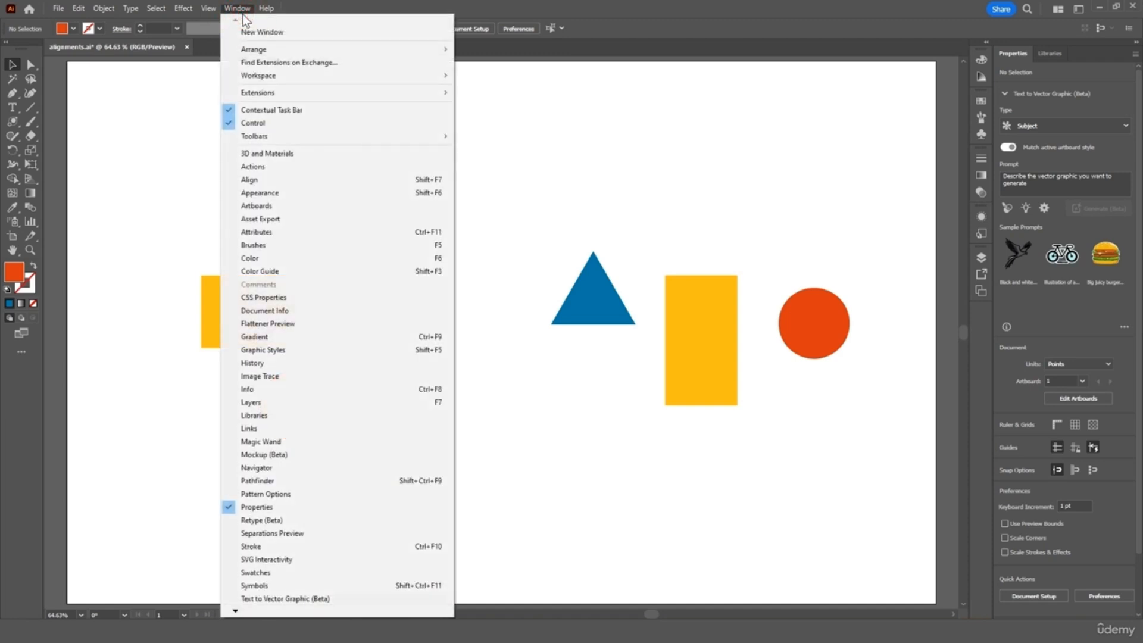
click(275, 179)
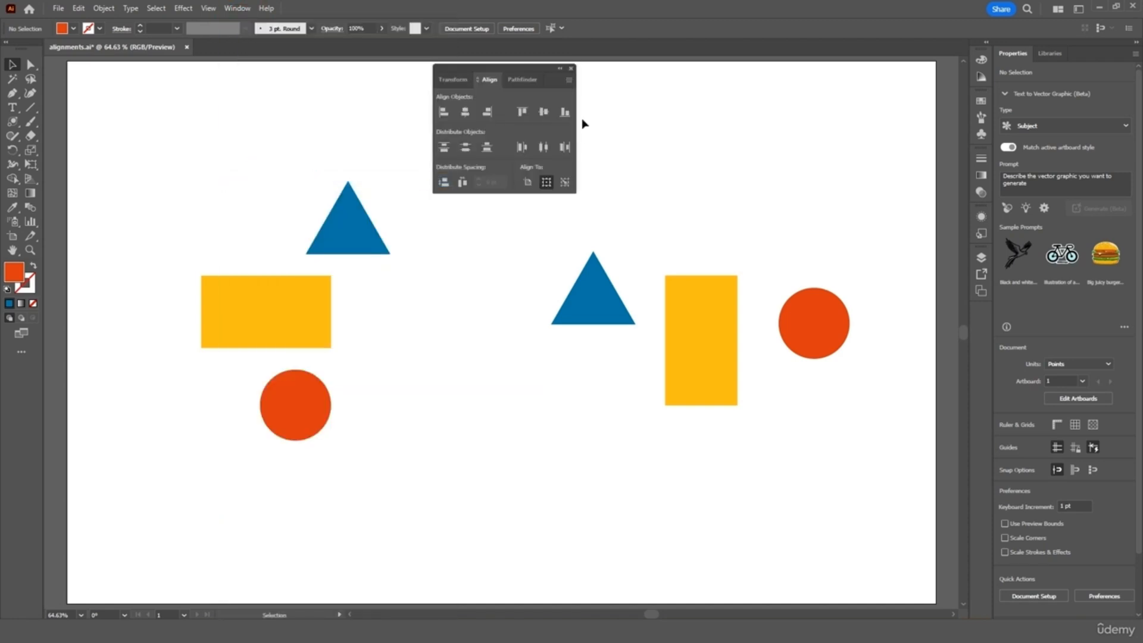
drag(520, 67, 877, 67)
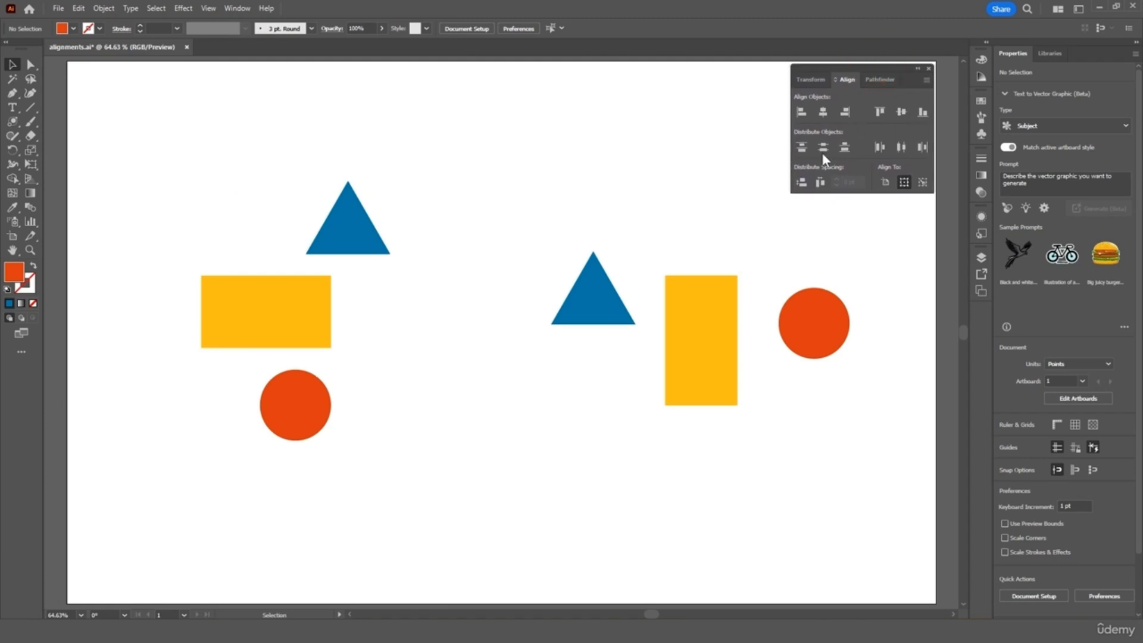
Step: Align the stacked triangle, wide rectangle and circle by their left edges, by their horizontal centers, and finally by their right edges
drag(409, 160, 144, 491)
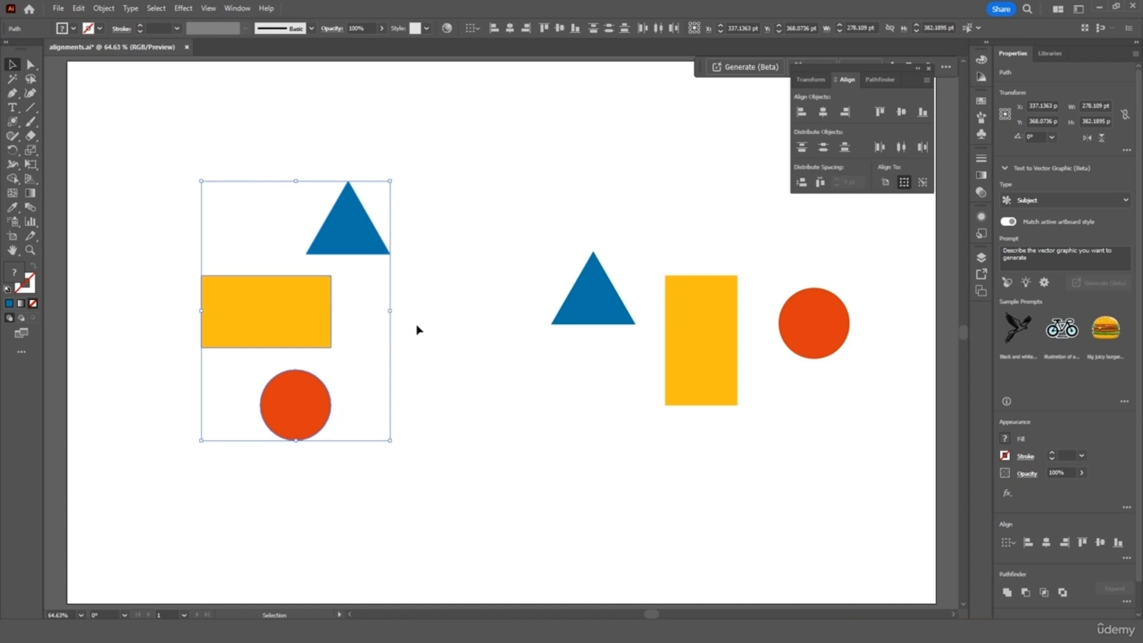
click(804, 111)
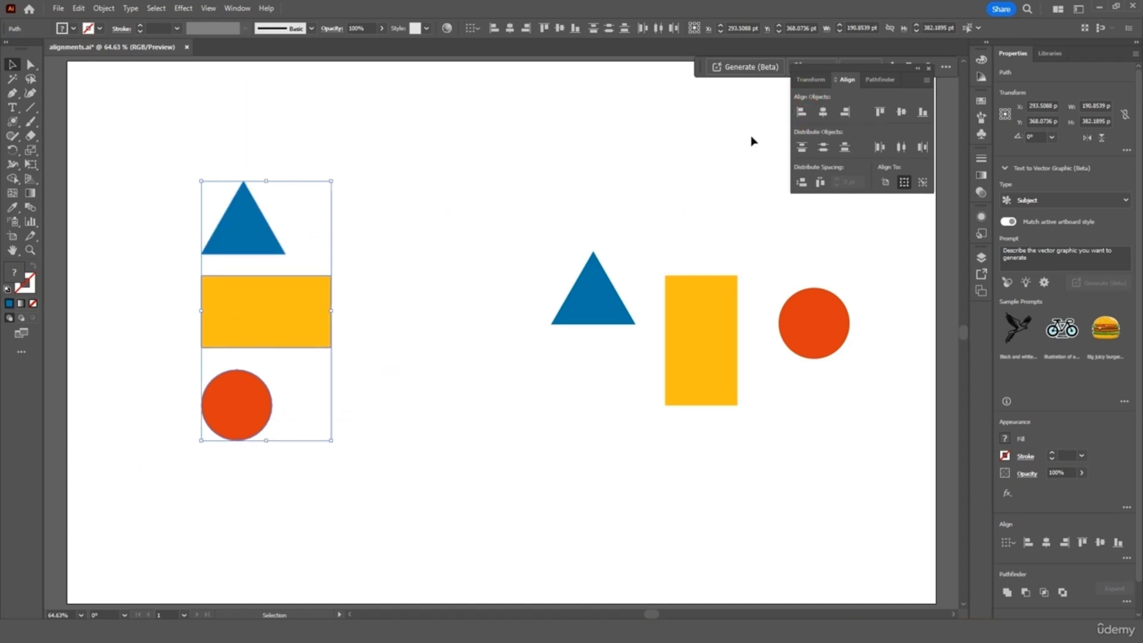
click(823, 112)
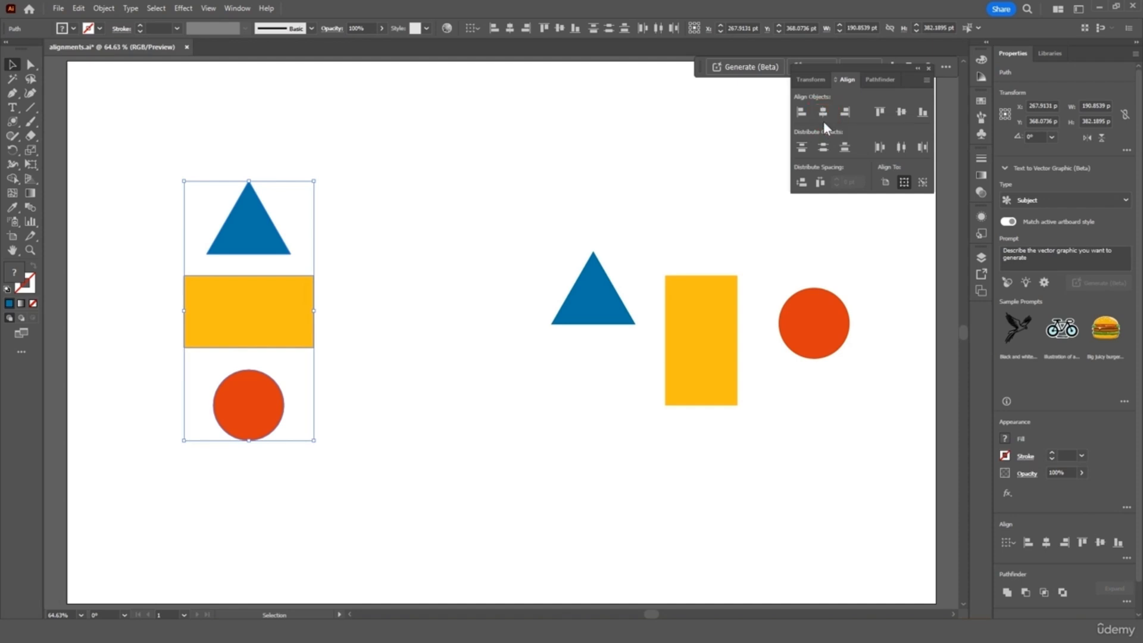
click(845, 112)
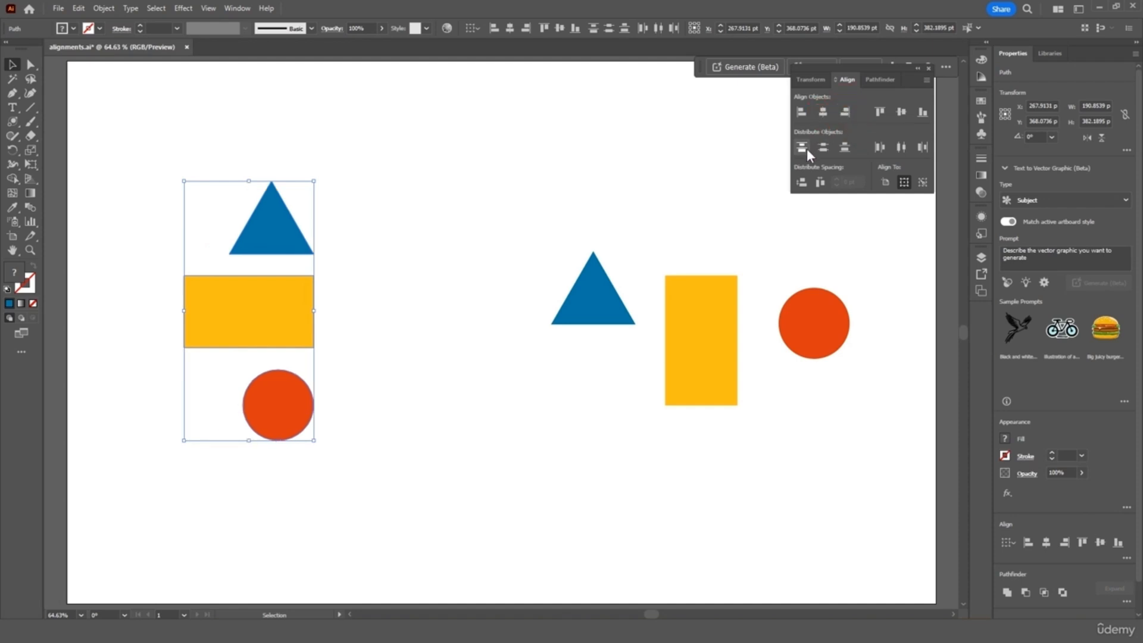
click(546, 213)
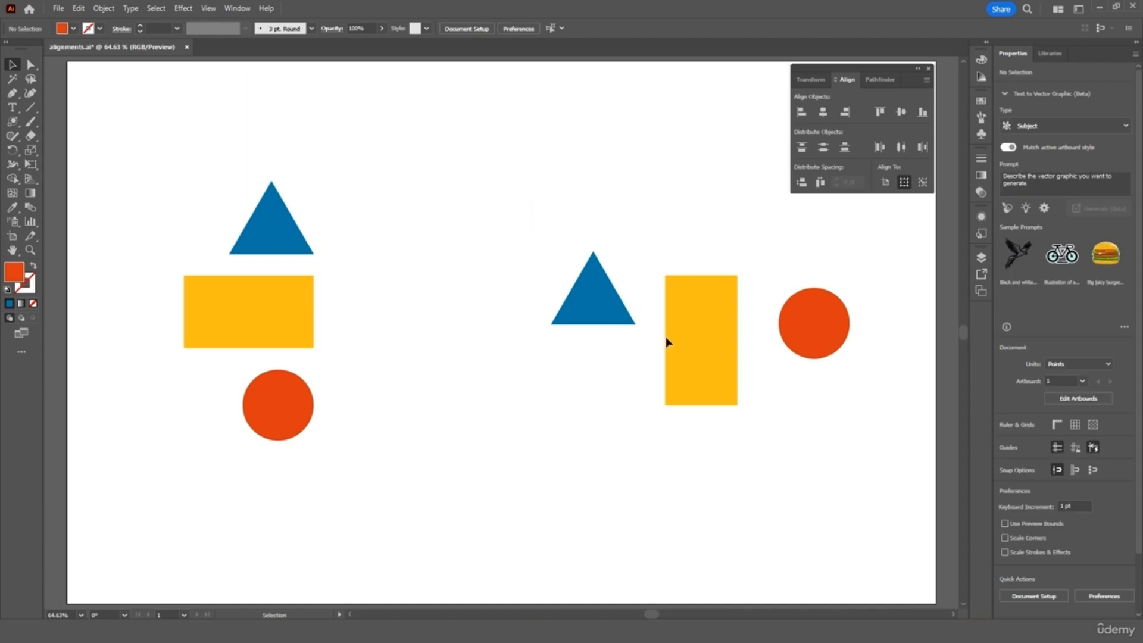
Step: Align the side-by-side triangle, tall rectangle and circle by their top edges, by their bottom edges, and finally by their vertical centers
drag(517, 226, 854, 438)
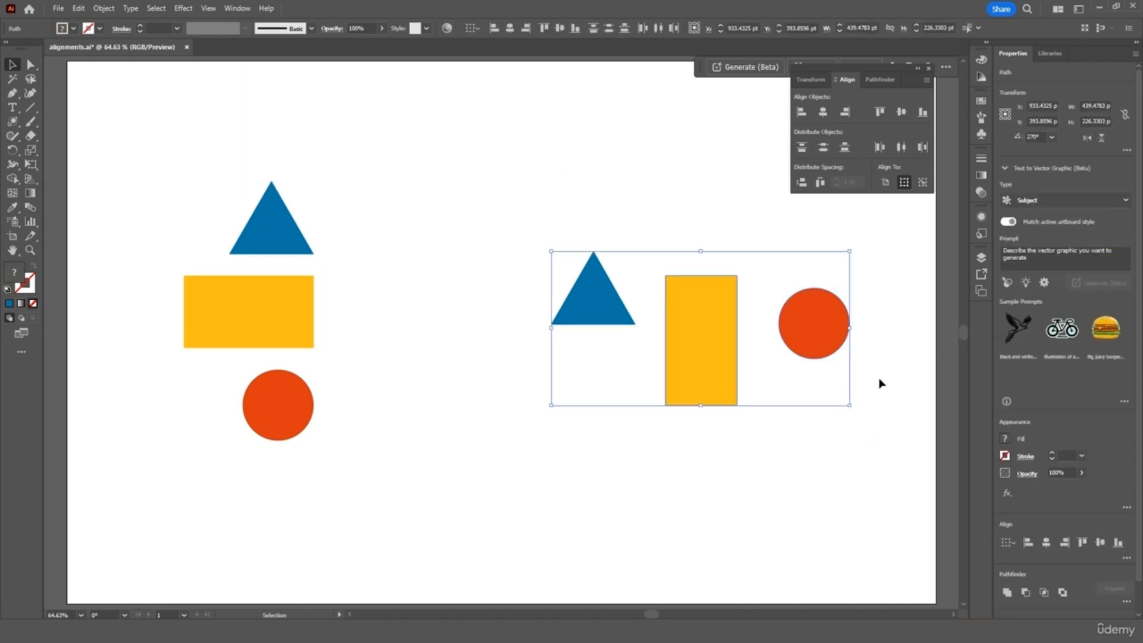
click(880, 113)
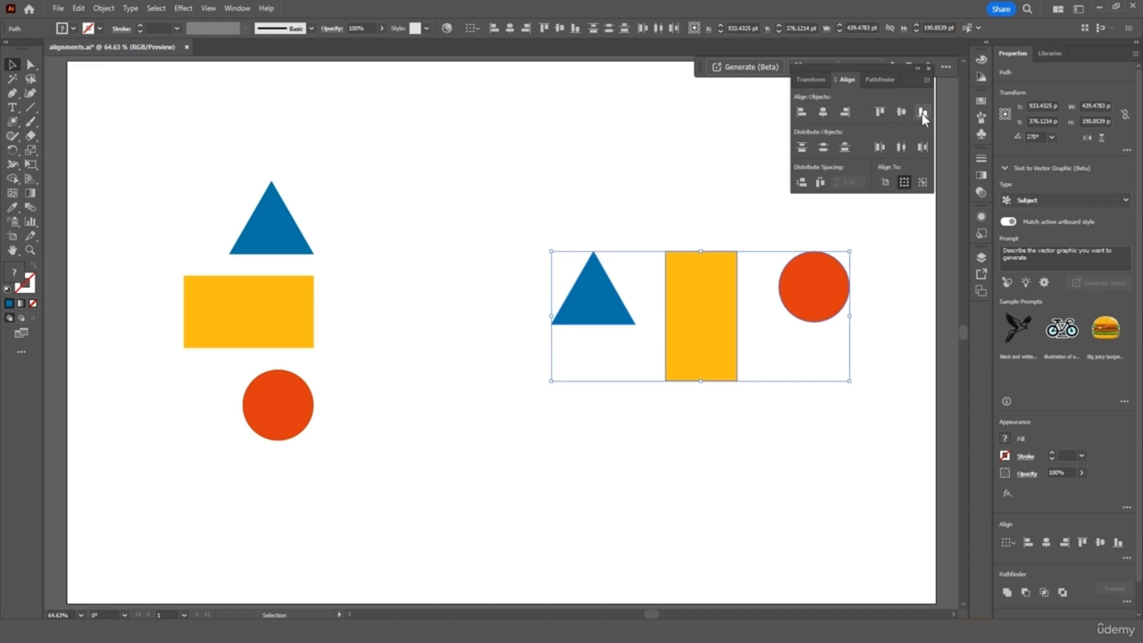
click(922, 112)
click(902, 112)
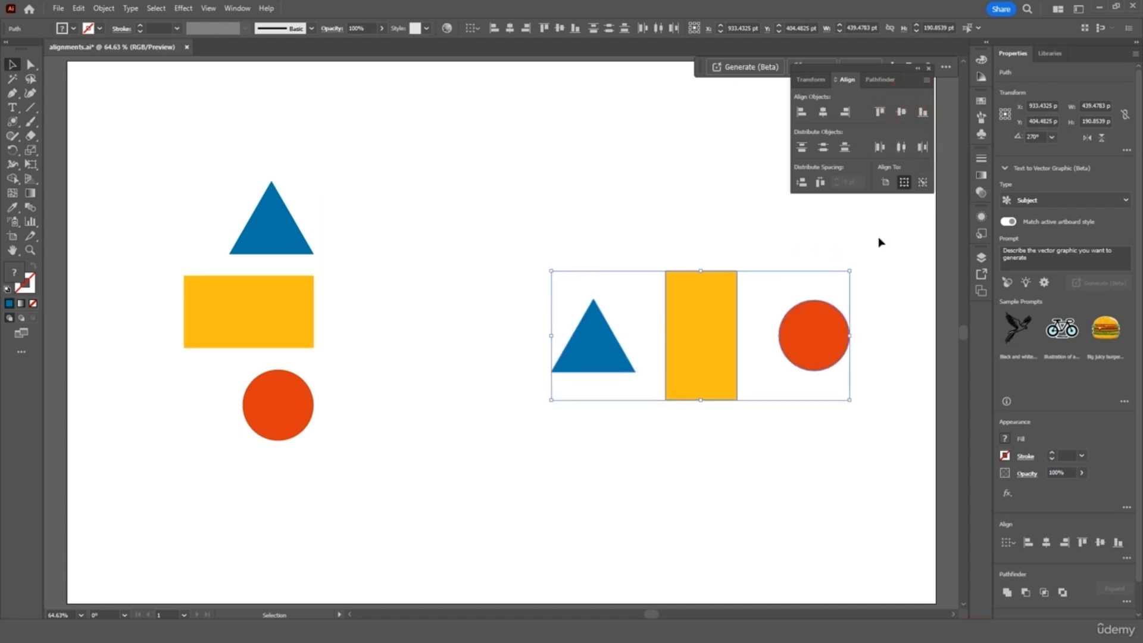
click(594, 196)
Step: Distribute the side-by-side shapes horizontally with 20 pt spacing, using the circle as the key object
drag(807, 281, 577, 416)
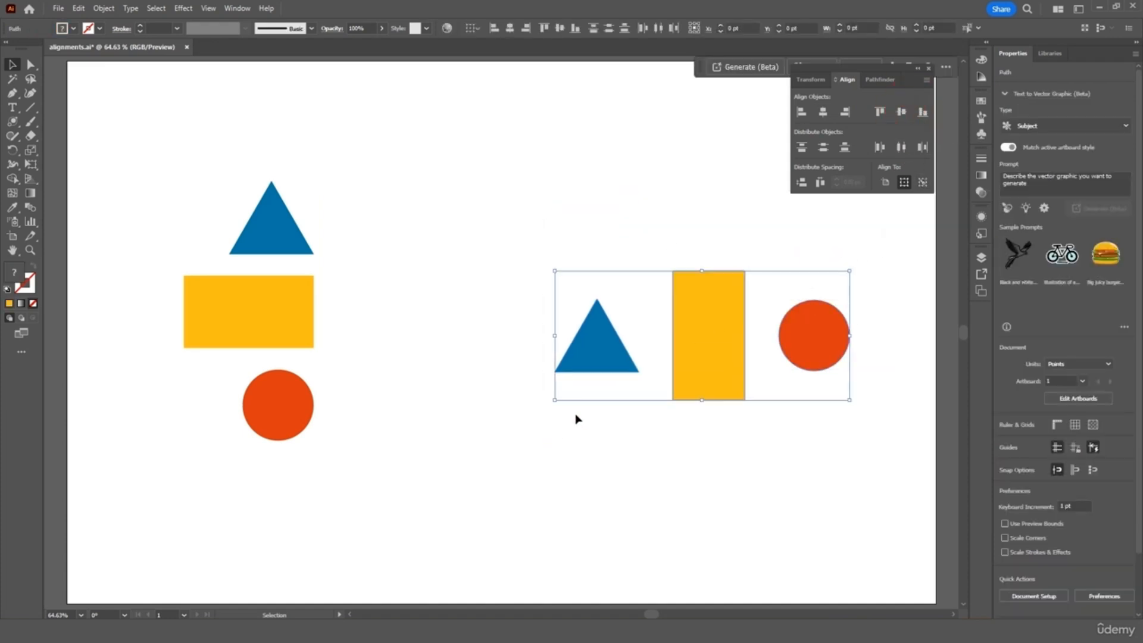
click(924, 185)
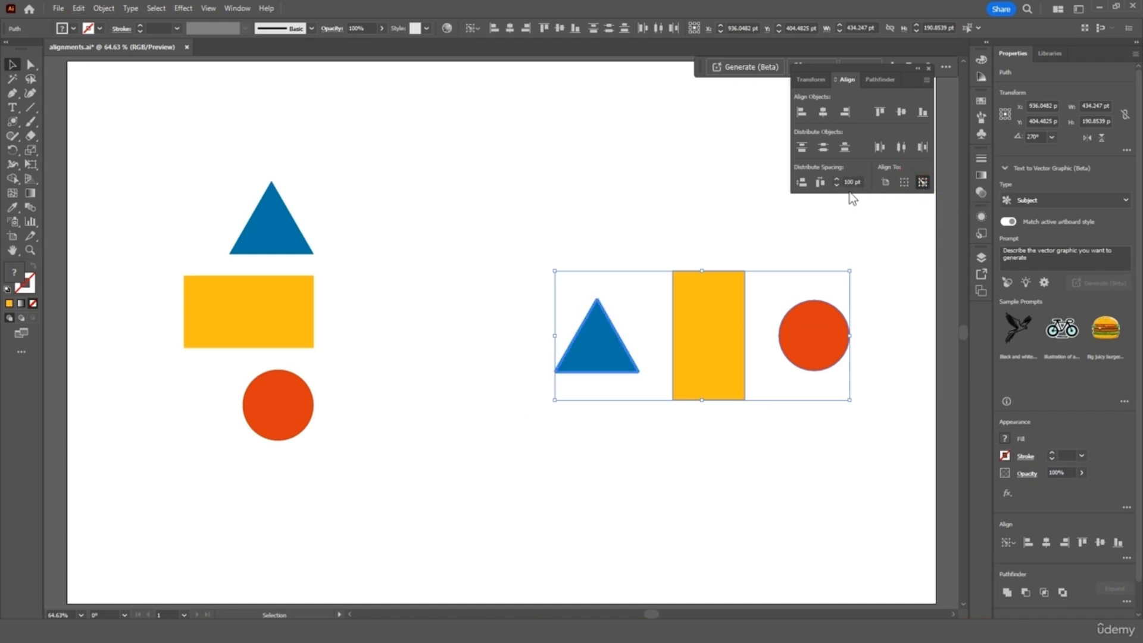
click(829, 339)
click(852, 182)
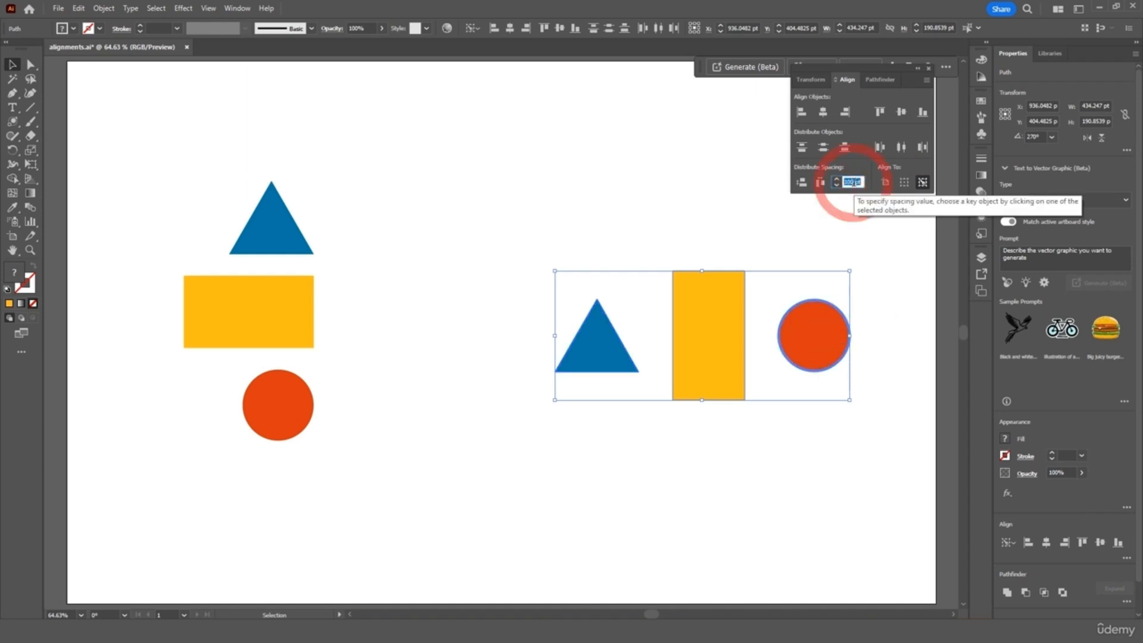
text(20)
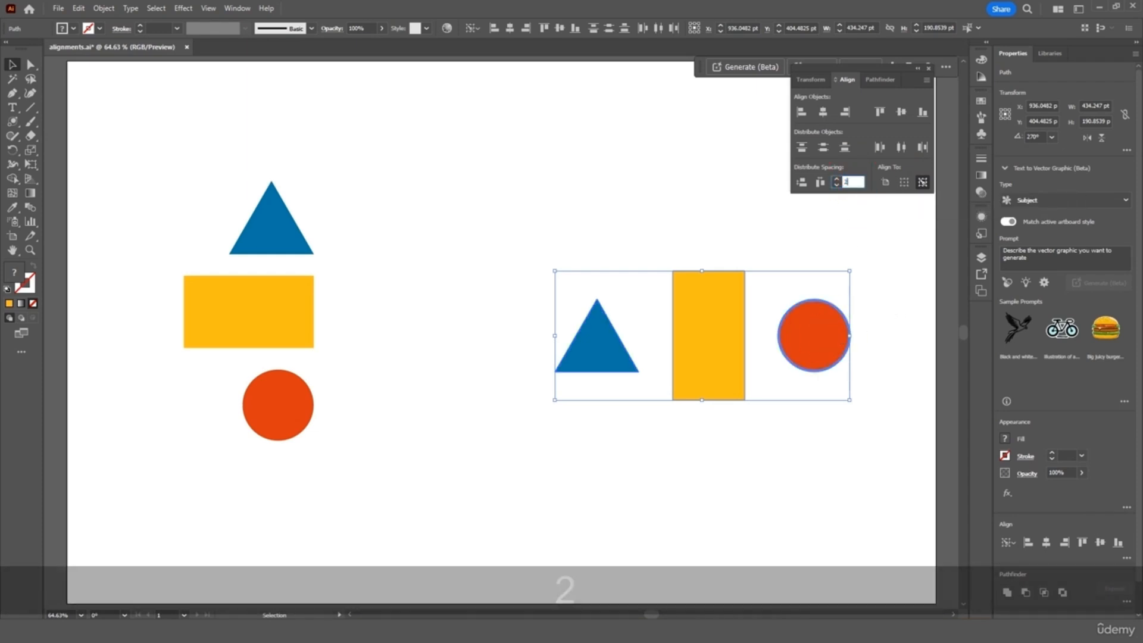
click(819, 183)
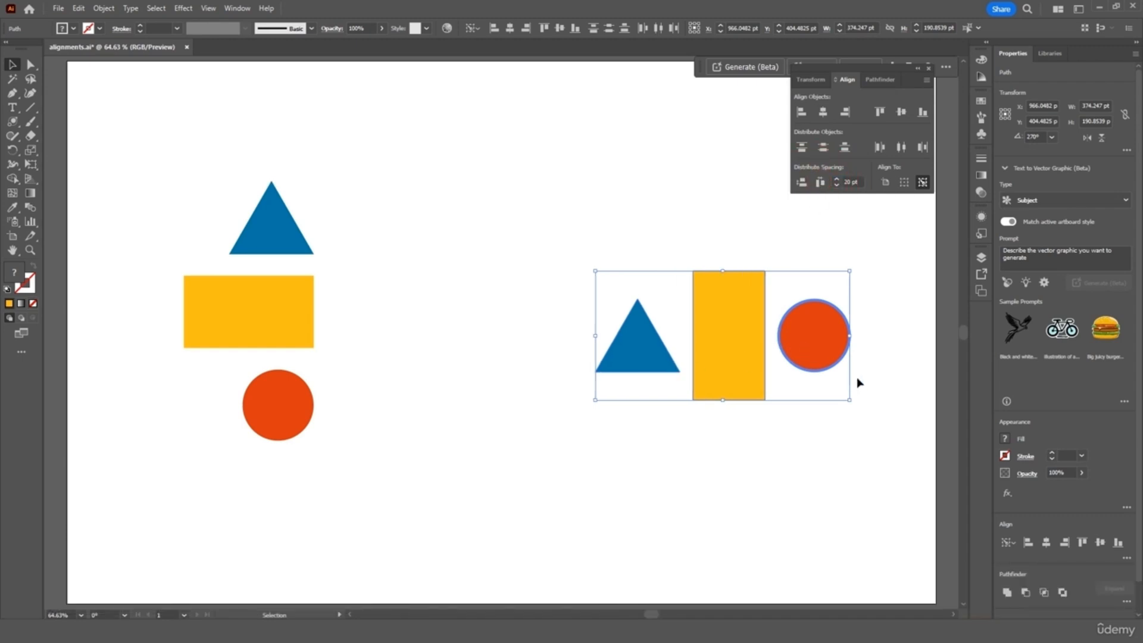
Step: Redistribute the side-by-side shapes horizontally with 150 pt spacing from the key circle
click(851, 182)
text(150)
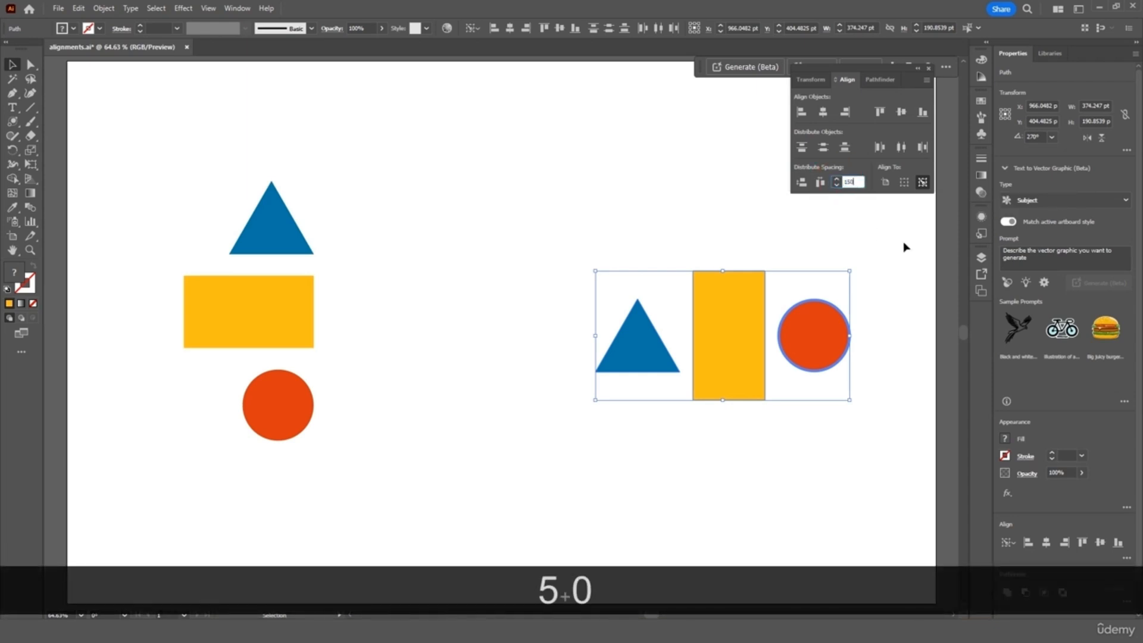
click(819, 182)
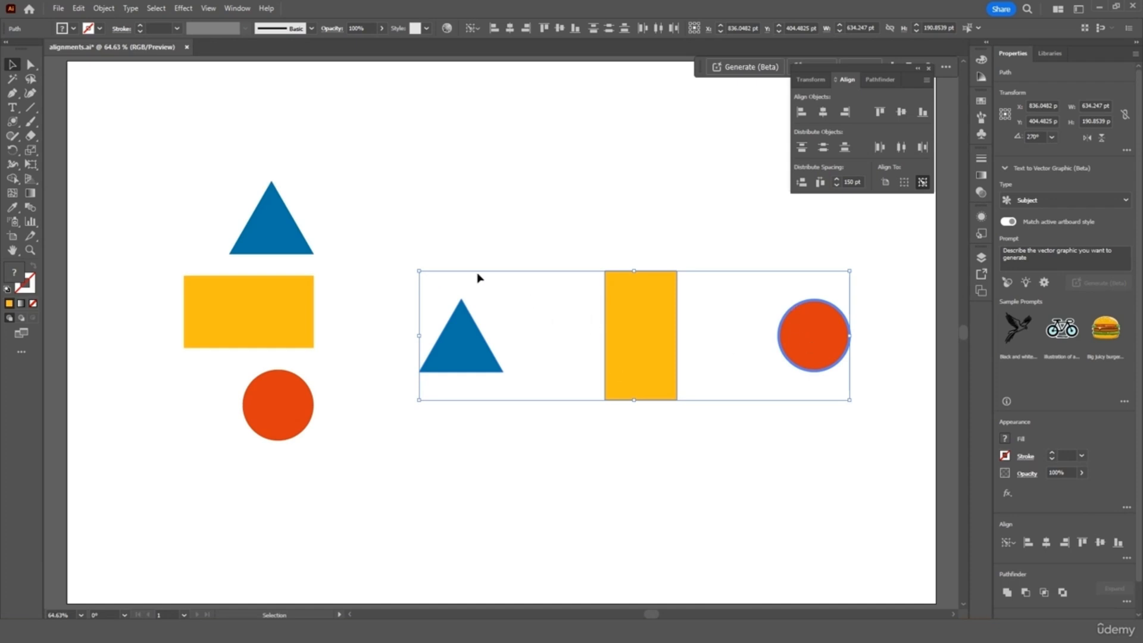
Step: Distribute the stacked triangle, rectangle and circle vertically with 150 pt spacing, using the rectangle as the key object
drag(331, 201, 210, 445)
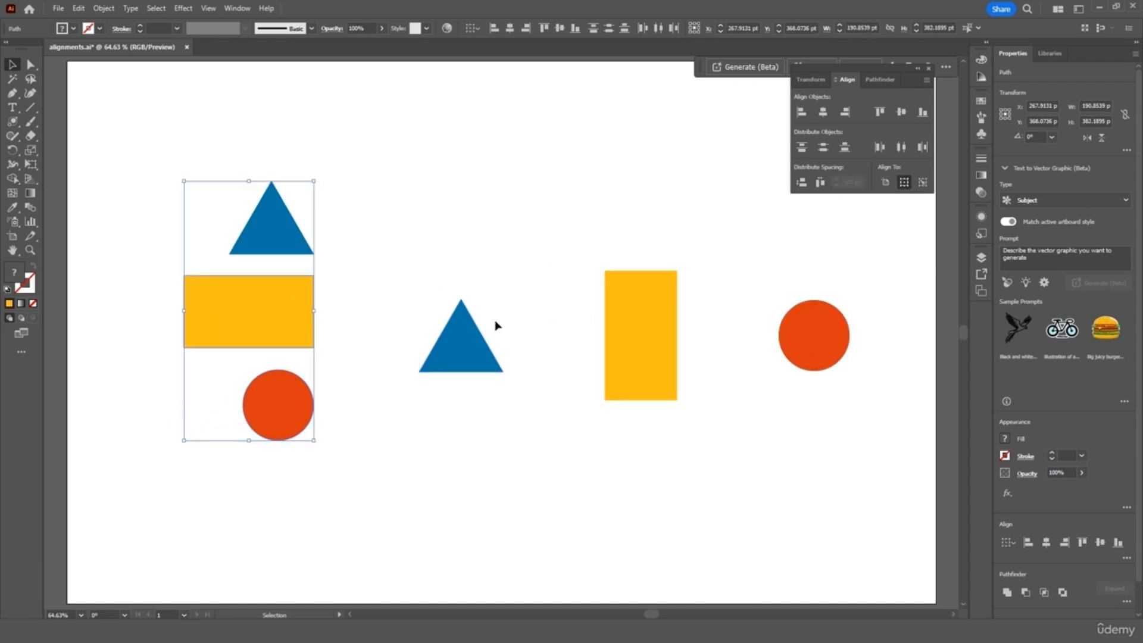
click(922, 183)
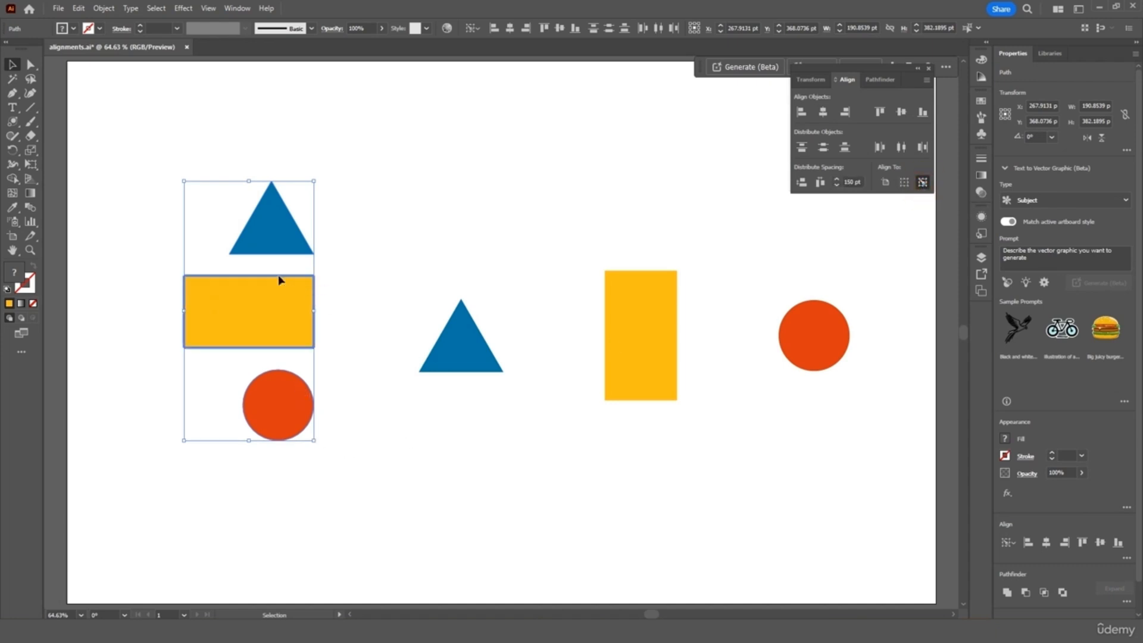
click(802, 182)
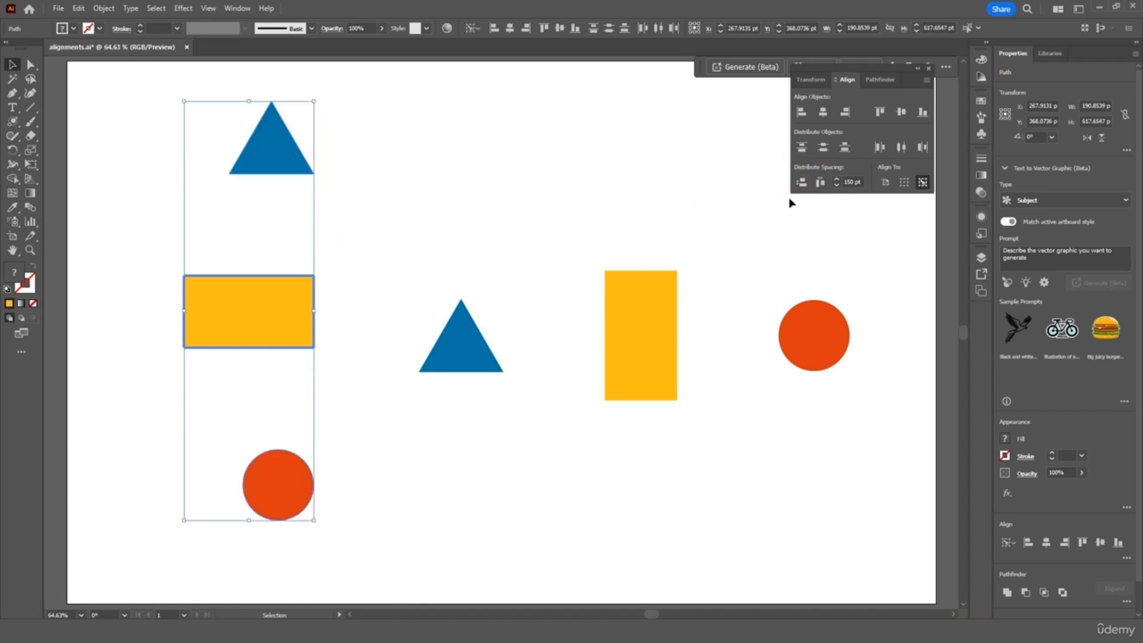
Step: Redistribute the stacked shapes vertically with 20 pt spacing around the key rectangle and deselect them
click(857, 182)
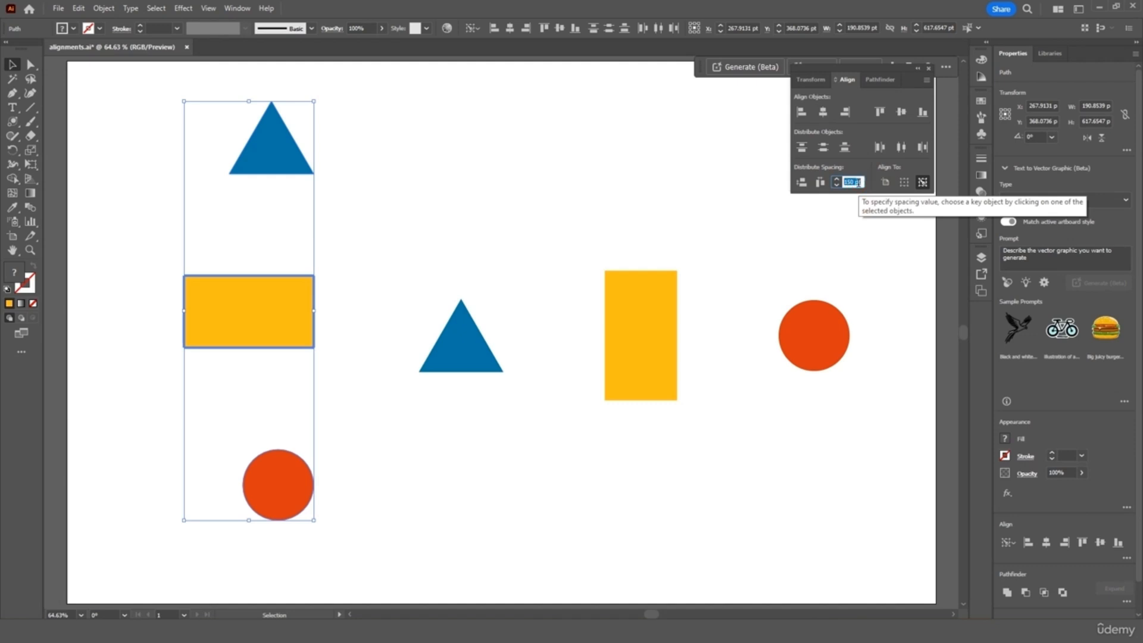
text(20)
click(803, 184)
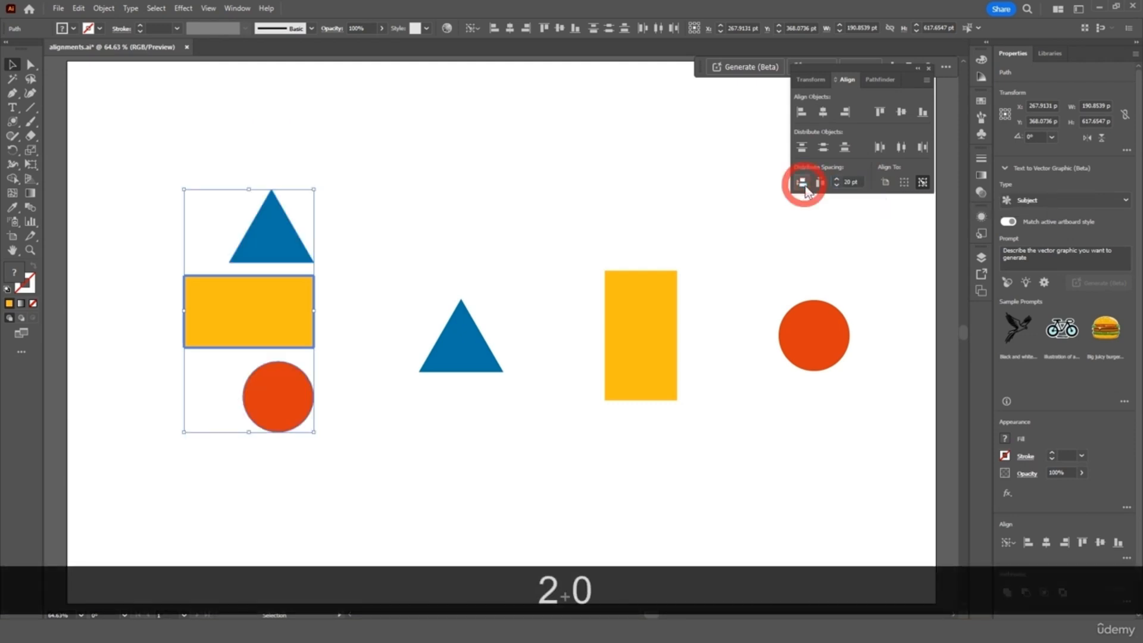
click(67, 75)
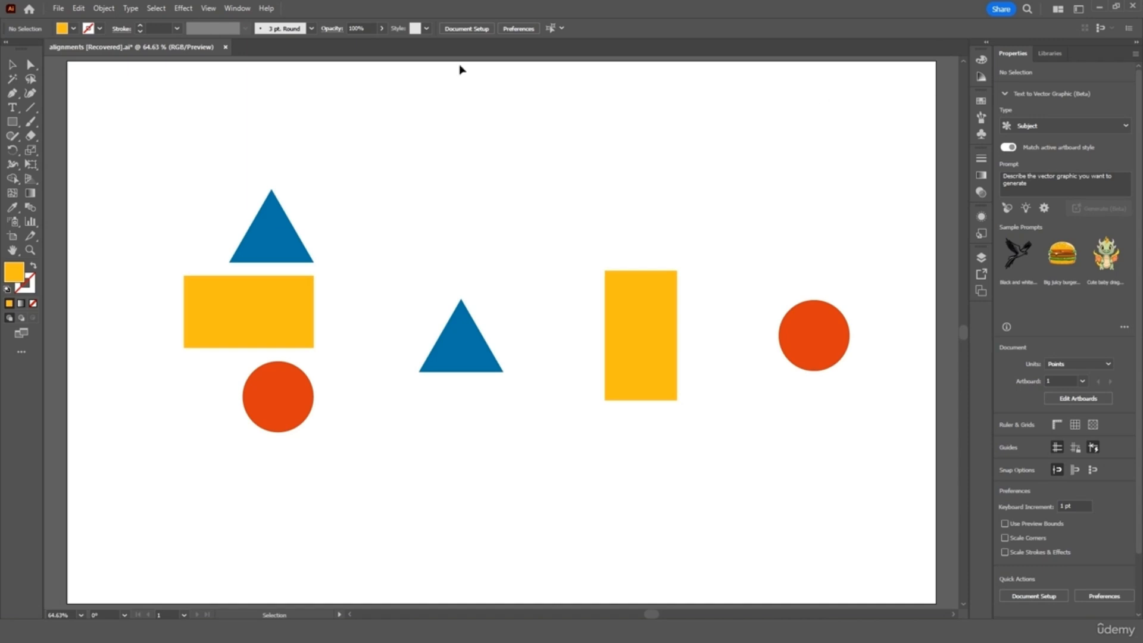
Step: Check whether Smart Guides are enabled for the document view
click(216, 6)
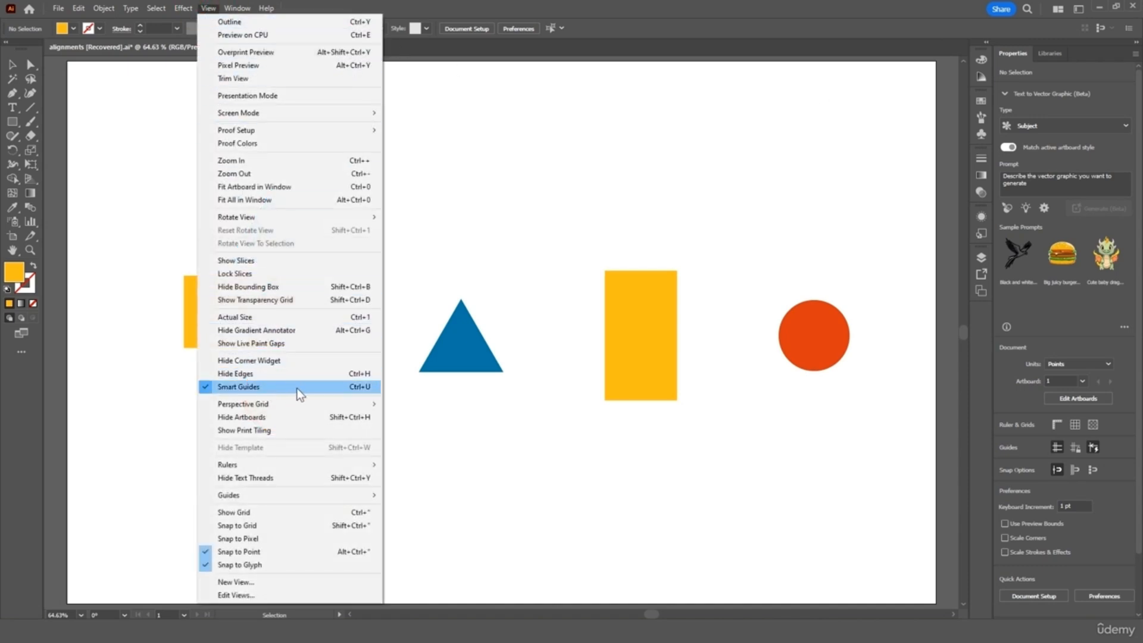
click(530, 199)
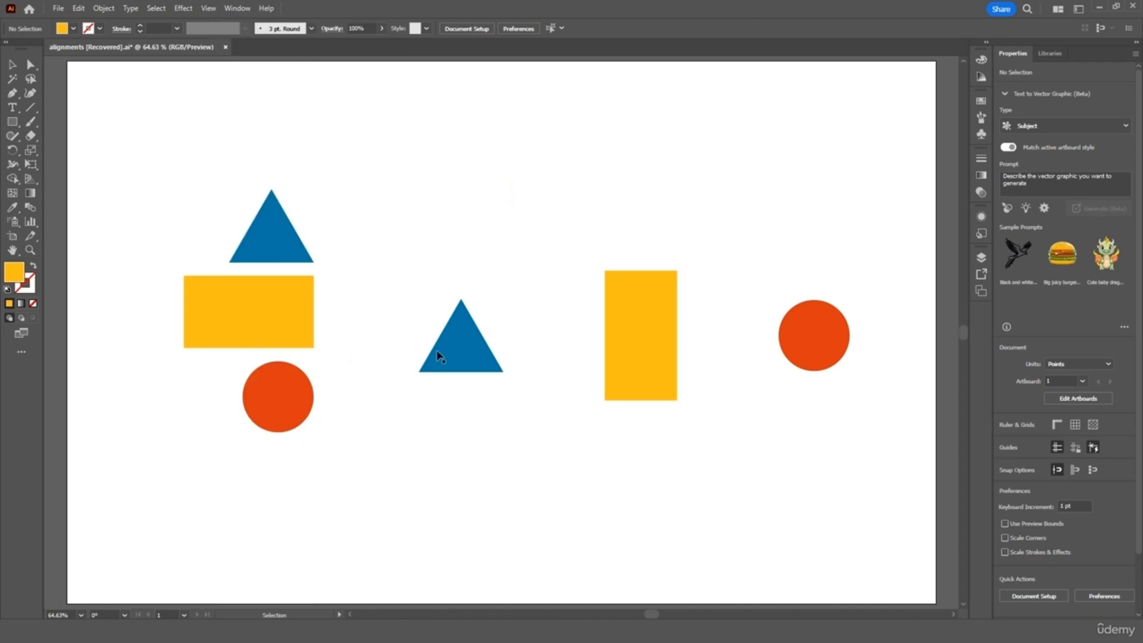
Step: Move the two blue triangles side by side into a row near the artboard's upper edge, with their bases aligned
drag(281, 253, 339, 236)
drag(461, 358, 445, 236)
drag(445, 233, 439, 234)
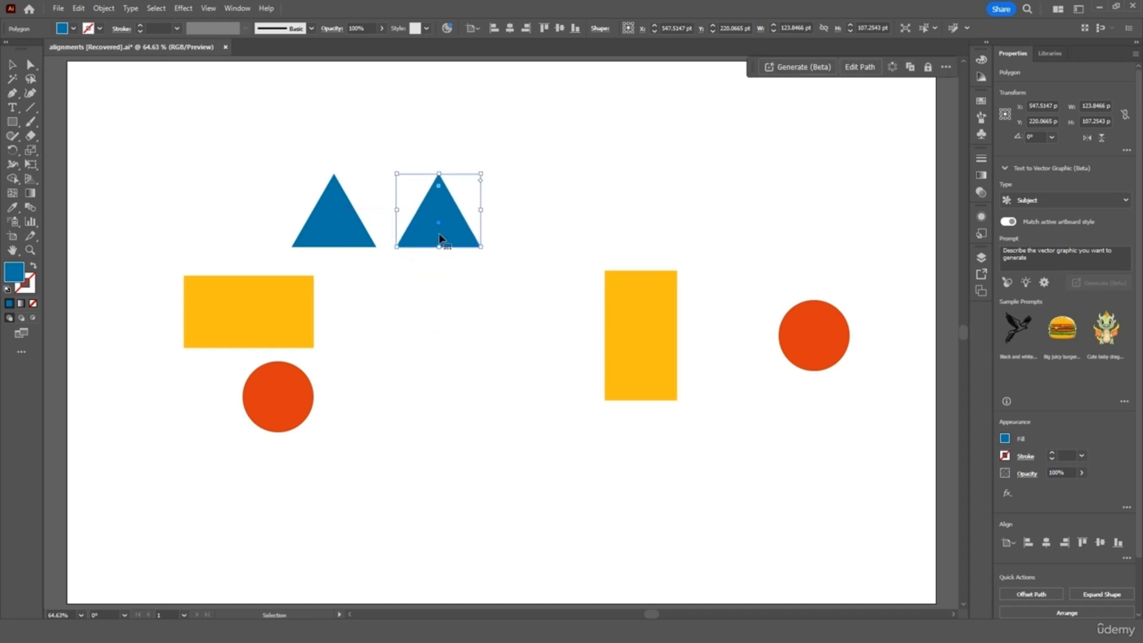
Step: Place both red circles after the triangles in the same row, centres aligned and evenly spaced, and set the upright yellow rectangle aside
drag(790, 332, 530, 223)
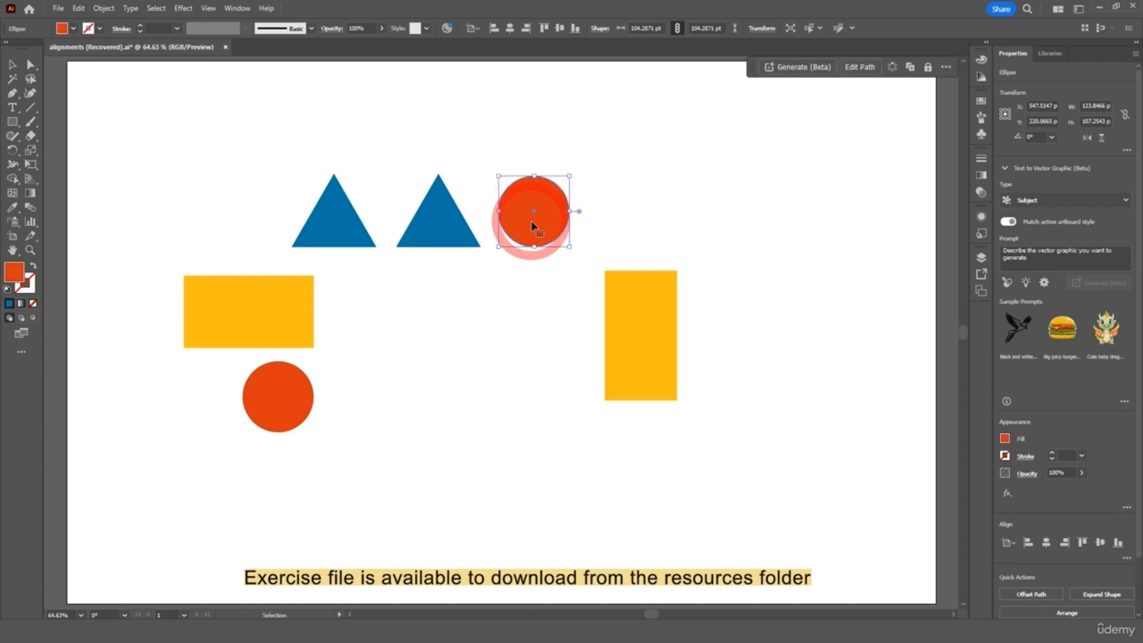
click(544, 279)
drag(278, 412, 625, 230)
drag(659, 332, 237, 448)
drag(639, 232, 638, 221)
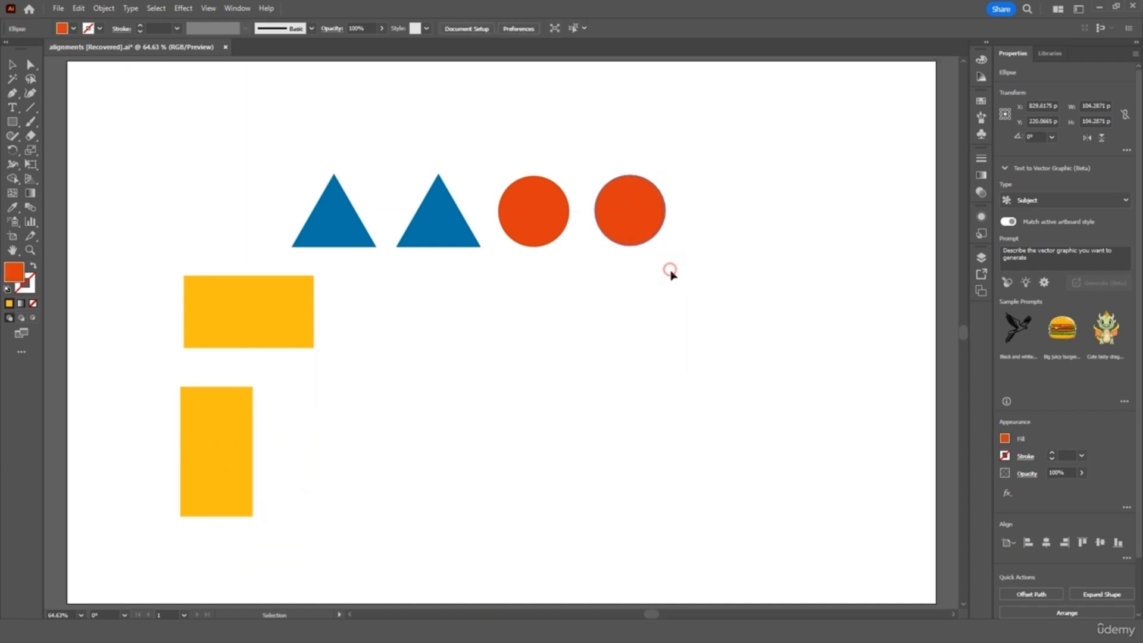
click(680, 295)
Step: Place the wide yellow rectangle after the last circle, and shorten the upright one to a square before the first triangle, aligned with the row
drag(265, 337, 770, 226)
click(747, 369)
drag(237, 516, 251, 231)
click(186, 305)
click(149, 192)
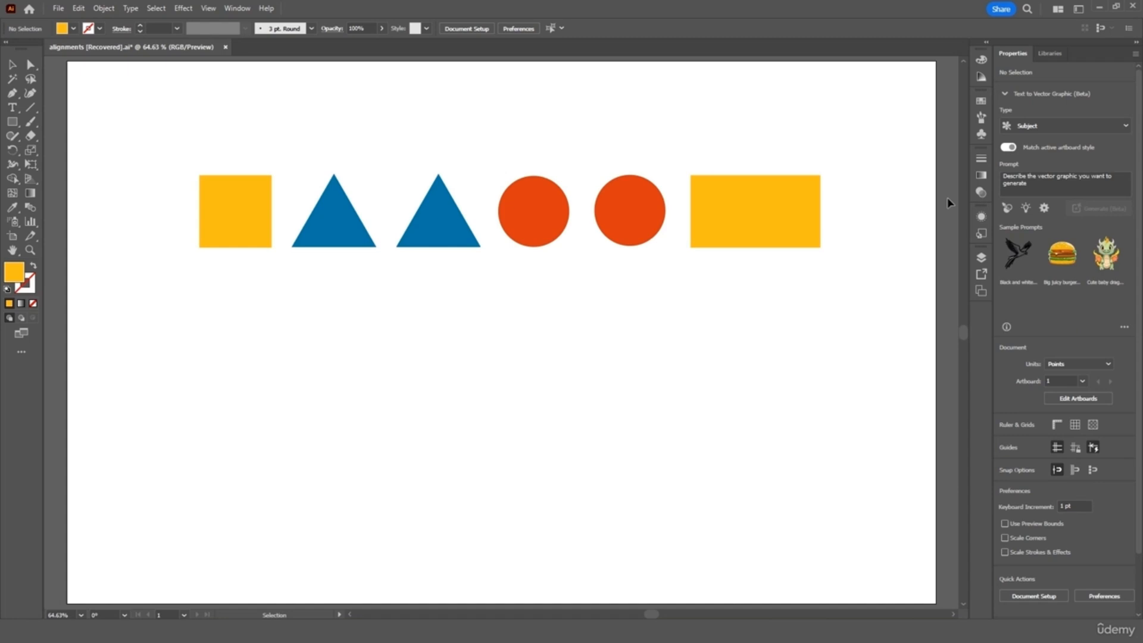
Step: Enable Snap to Pixel and move the wide yellow rectangle horizontally until a narrow gap separates it from the neighbouring red circle
click(208, 8)
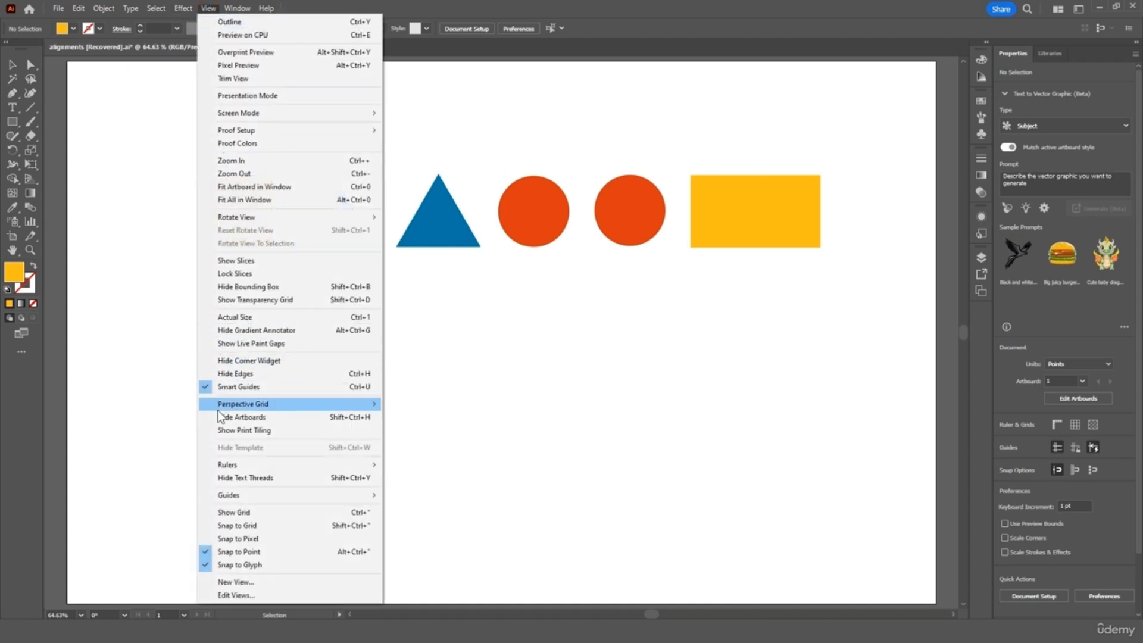
click(256, 537)
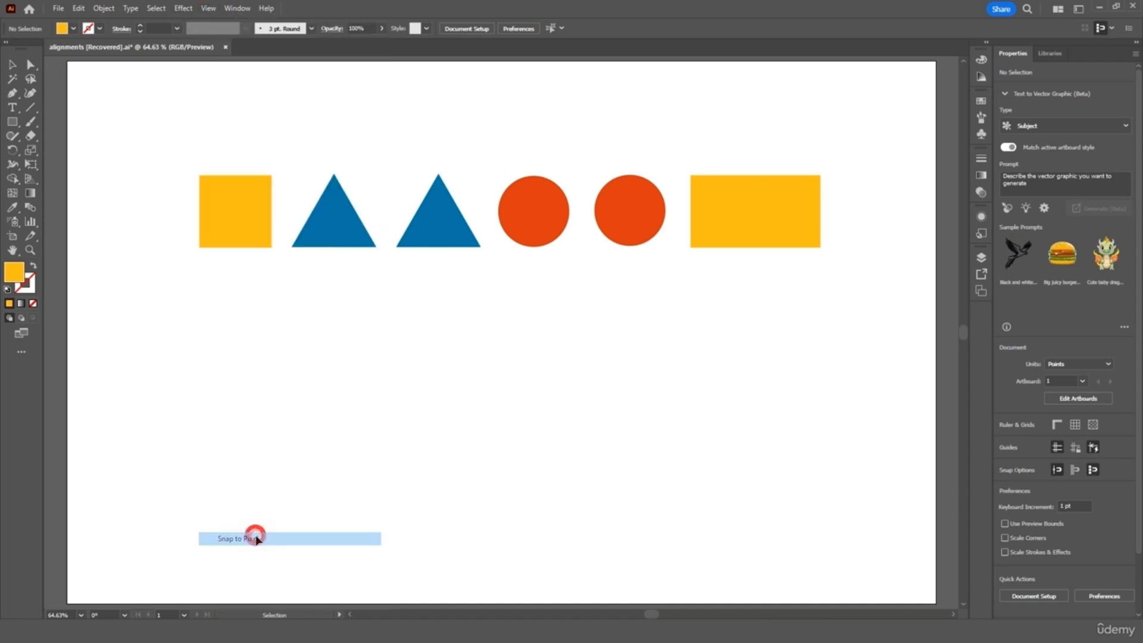
scroll(856, 176, up, 5)
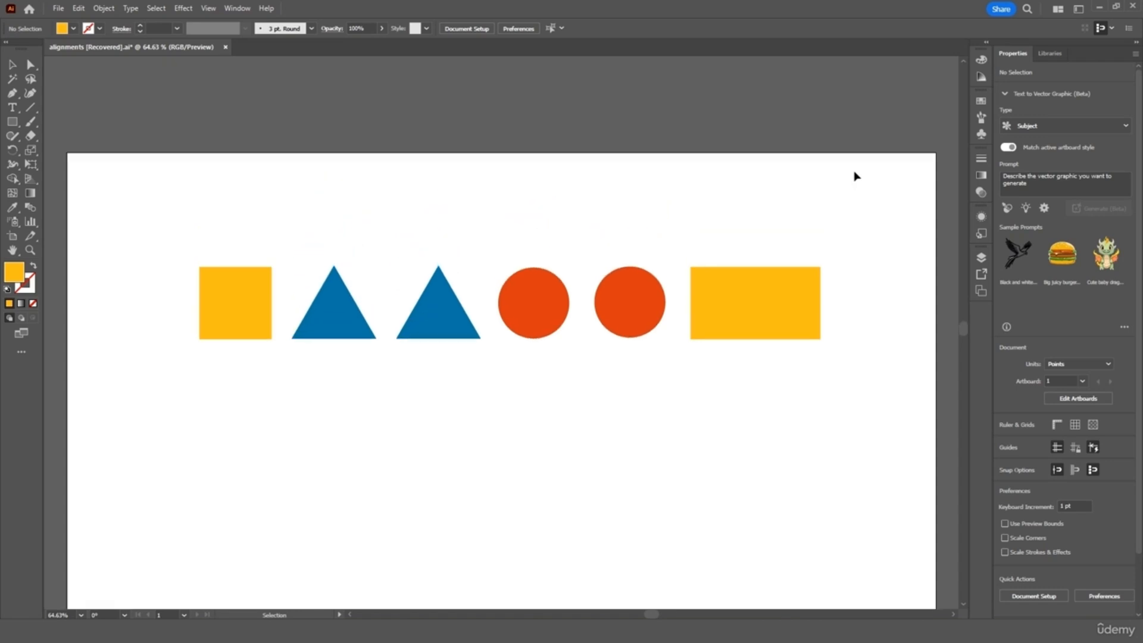
scroll(824, 334, right, 5)
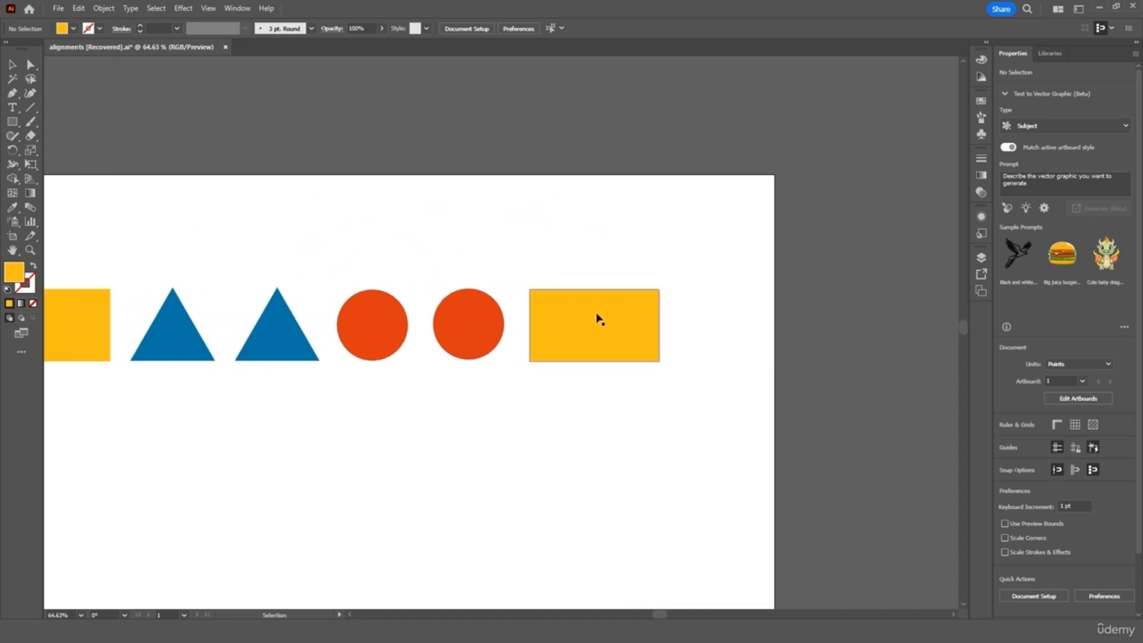
key(ctrl+equal)
key(ctrl+equal)
key(ctrl+equal)
key(ctrl+equal)
key(ctrl+equal)
key(ctrl+equal)
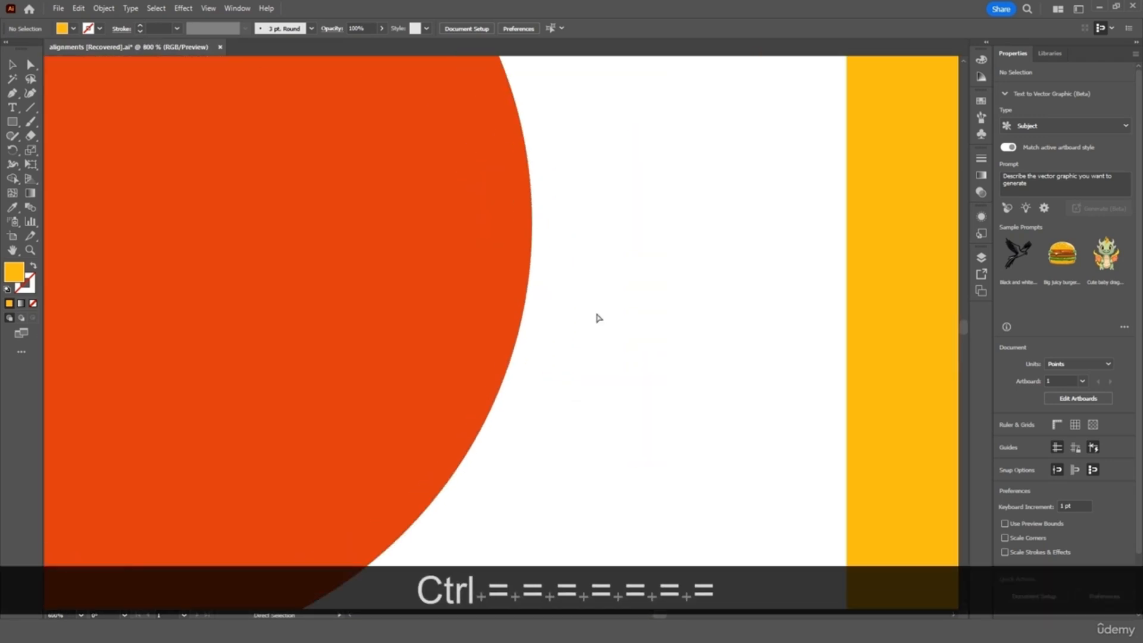
drag(895, 199, 593, 196)
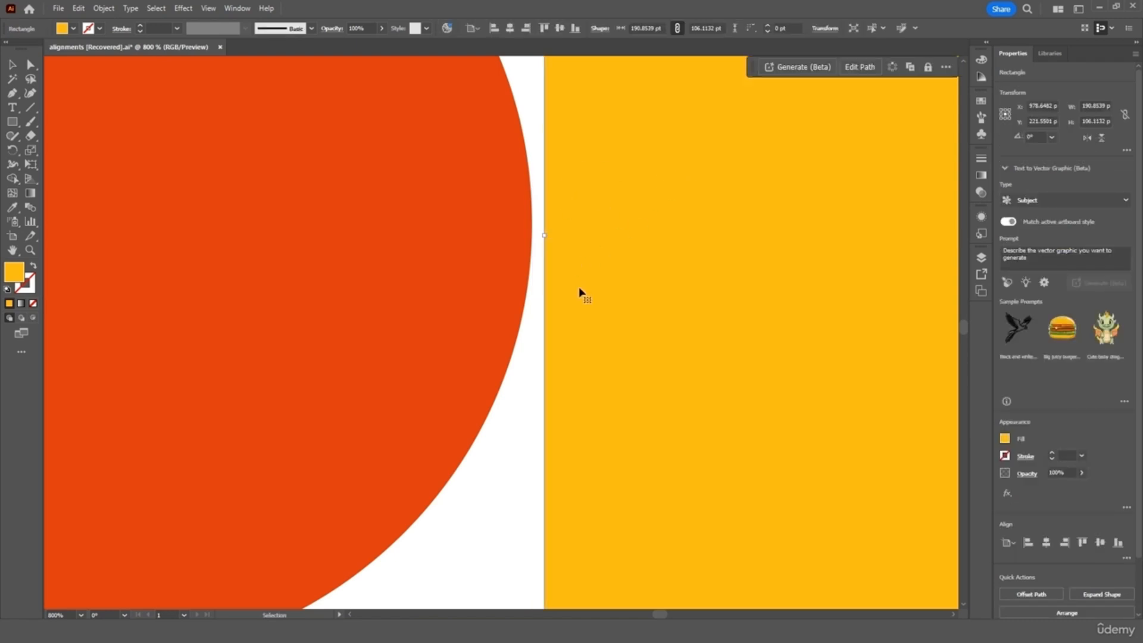
Step: Turn off Snap to Pixel and move the yellow rectangle flush against the red circle's right edge
click(205, 8)
click(235, 538)
mouse_move(668, 349)
mouse_down()
mouse_move(658, 349)
mouse_move(795, 334)
mouse_move(658, 331)
mouse_up()
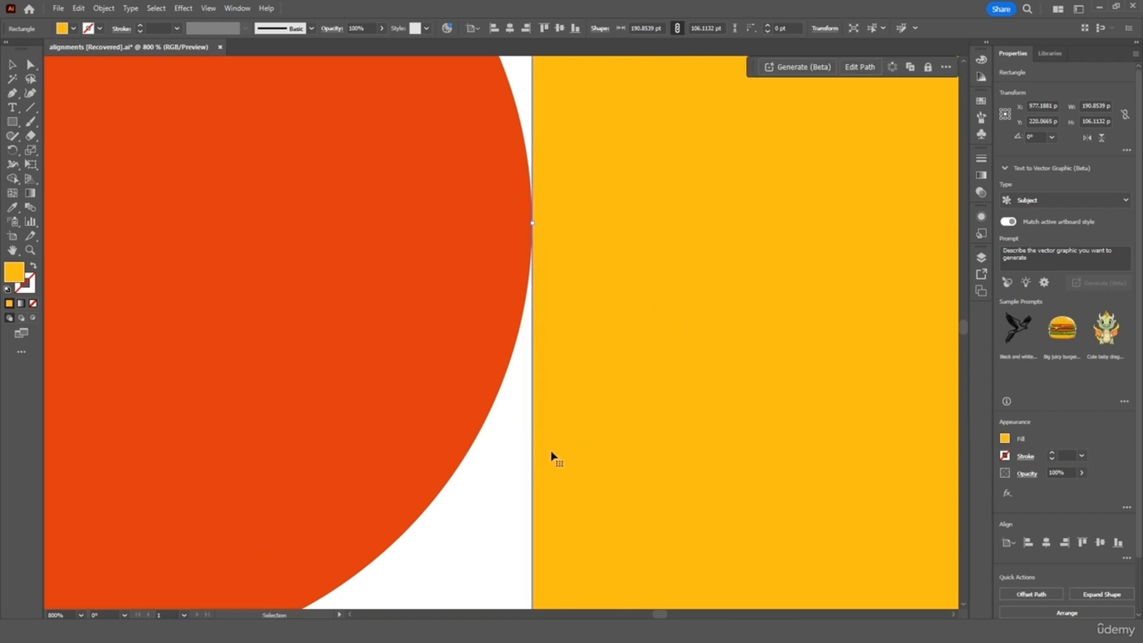
click(515, 470)
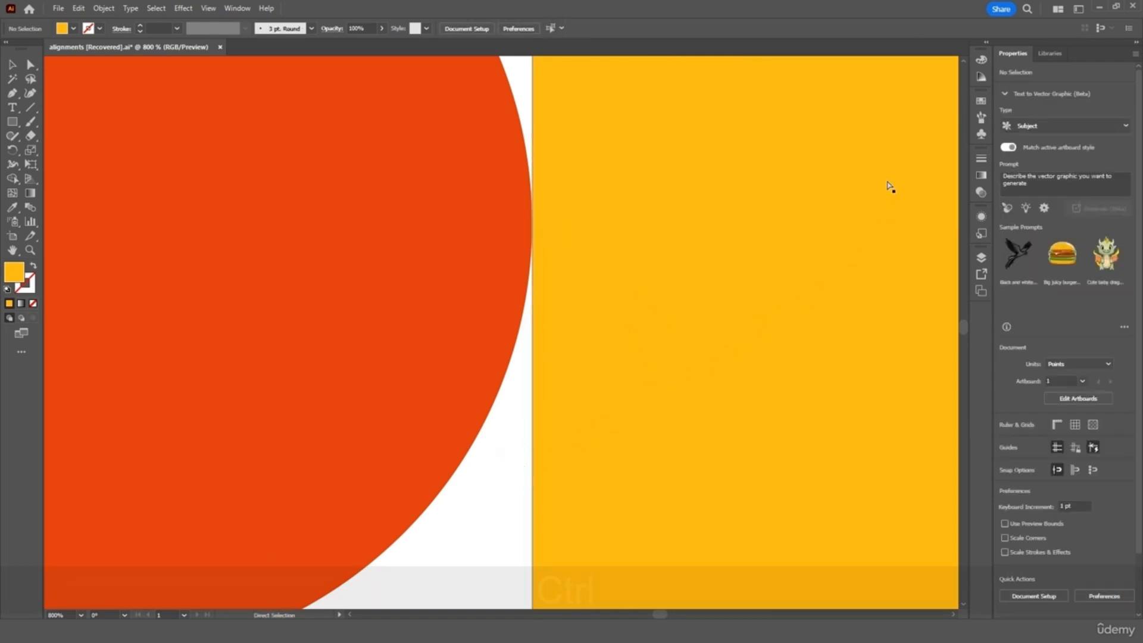
Step: Move the left red circle, both blue triangles and the yellow square rightward so each meets its neighbour in one continuous row
key(ctrl+0)
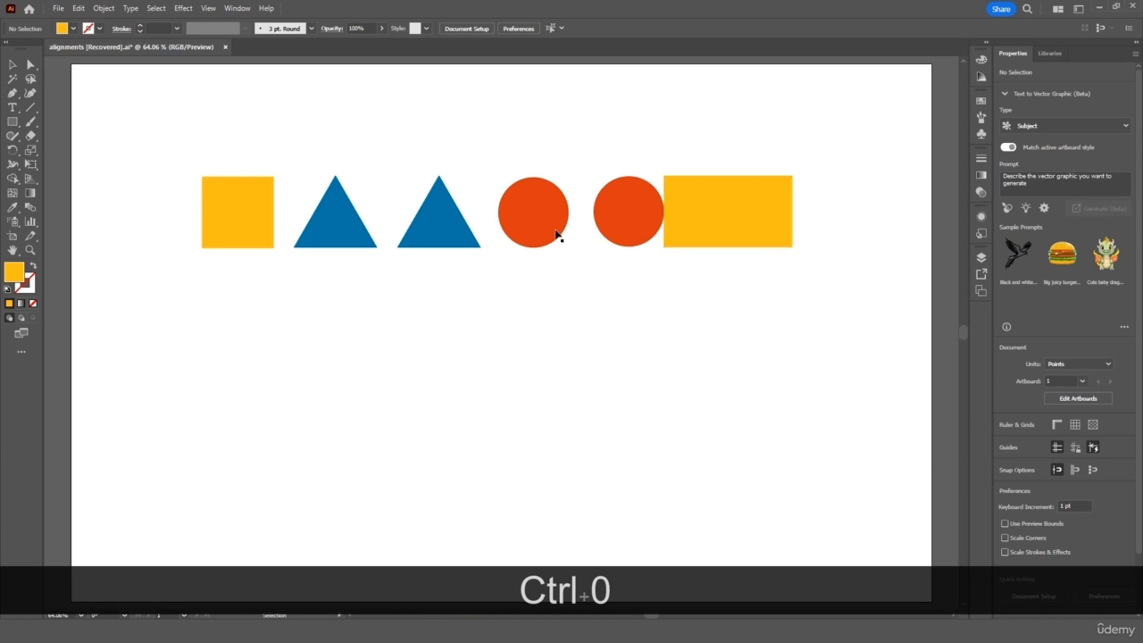
drag(550, 223, 574, 221)
drag(456, 231, 495, 230)
drag(342, 232, 402, 220)
click(307, 232)
click(353, 165)
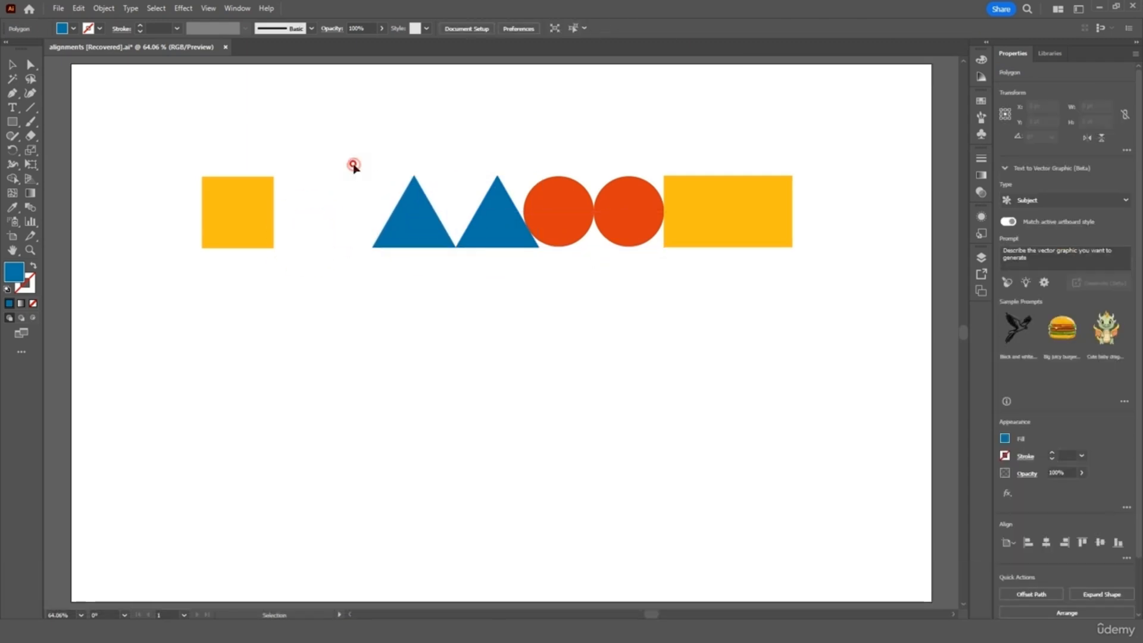
drag(253, 232, 350, 234)
click(410, 133)
Step: Show the rulers and bring up the list of ruler units without changing the unit
key(ctrl+r)
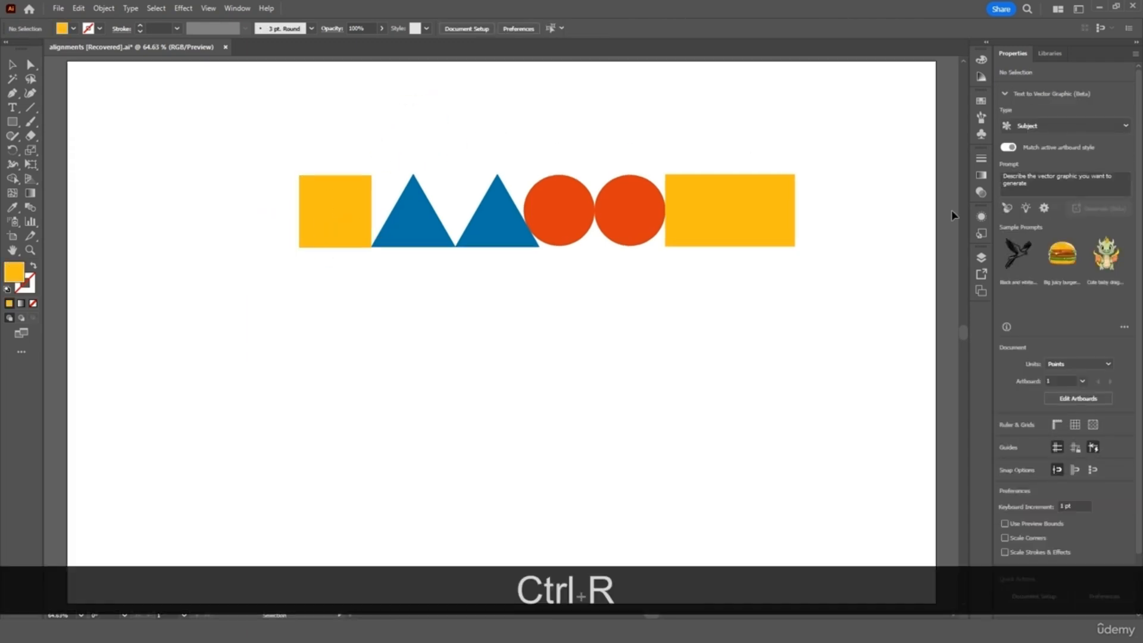
click(208, 9)
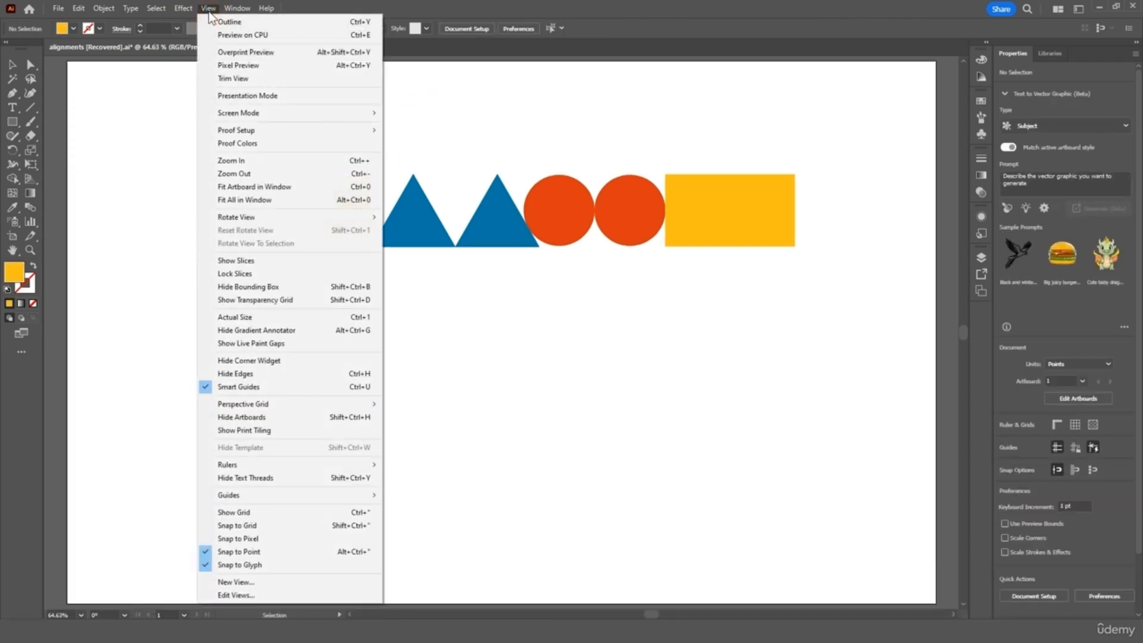
mouse_move(344, 464)
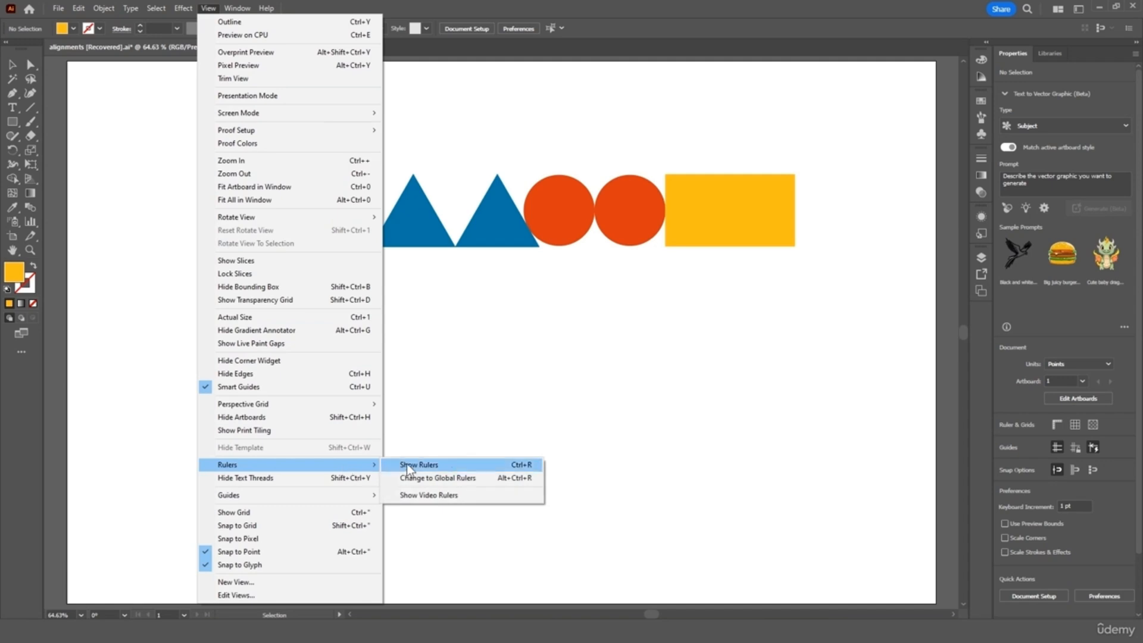
click(436, 463)
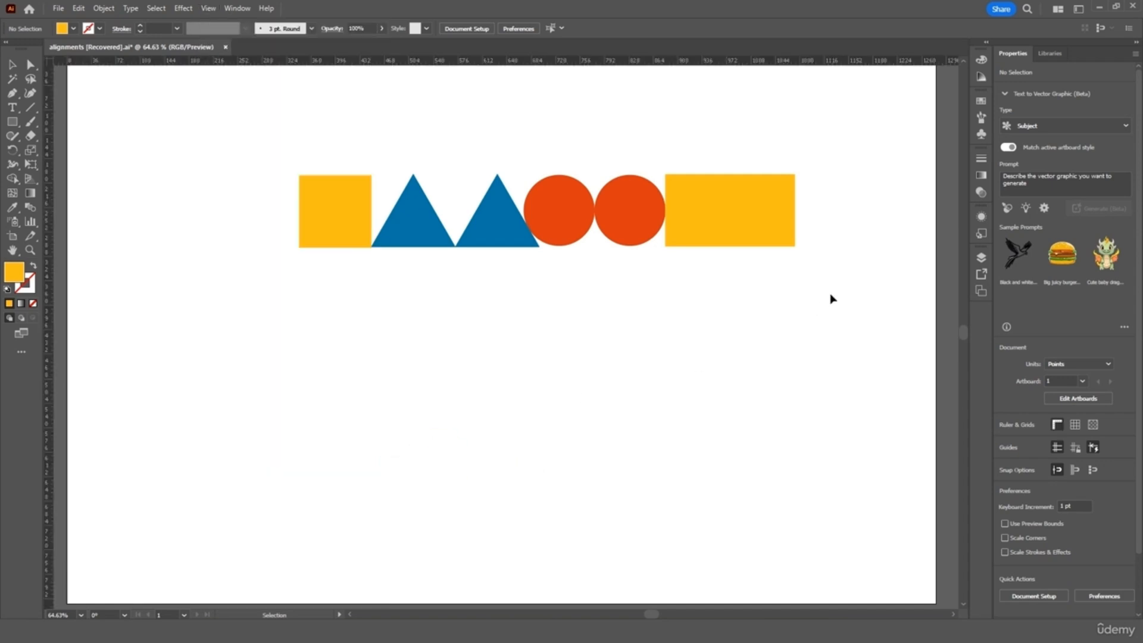
right_click(492, 65)
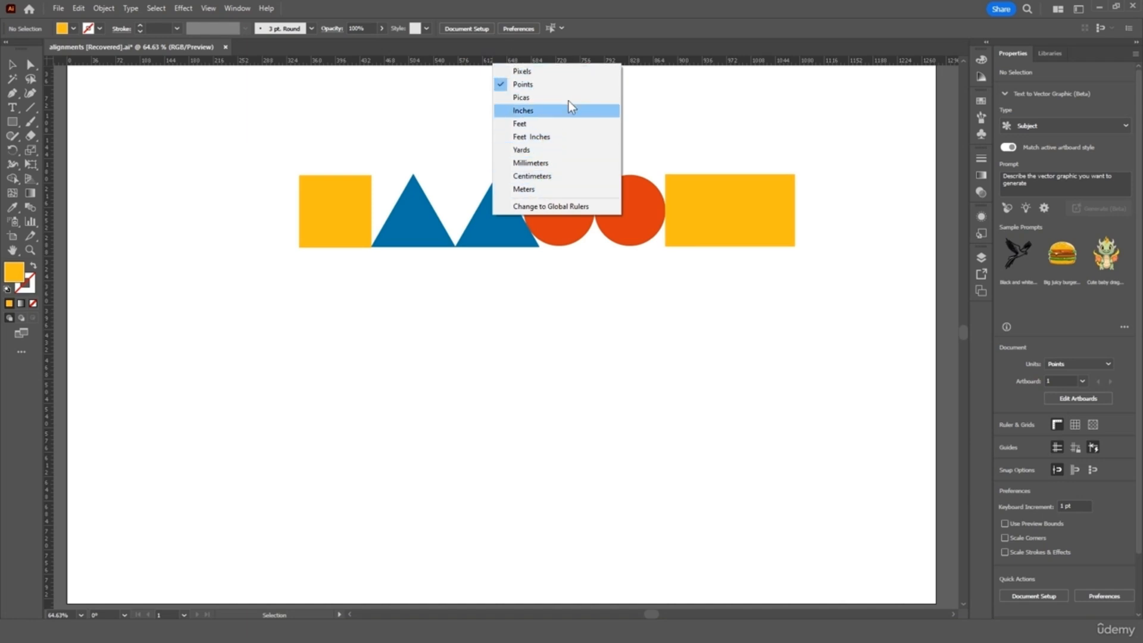
click(640, 83)
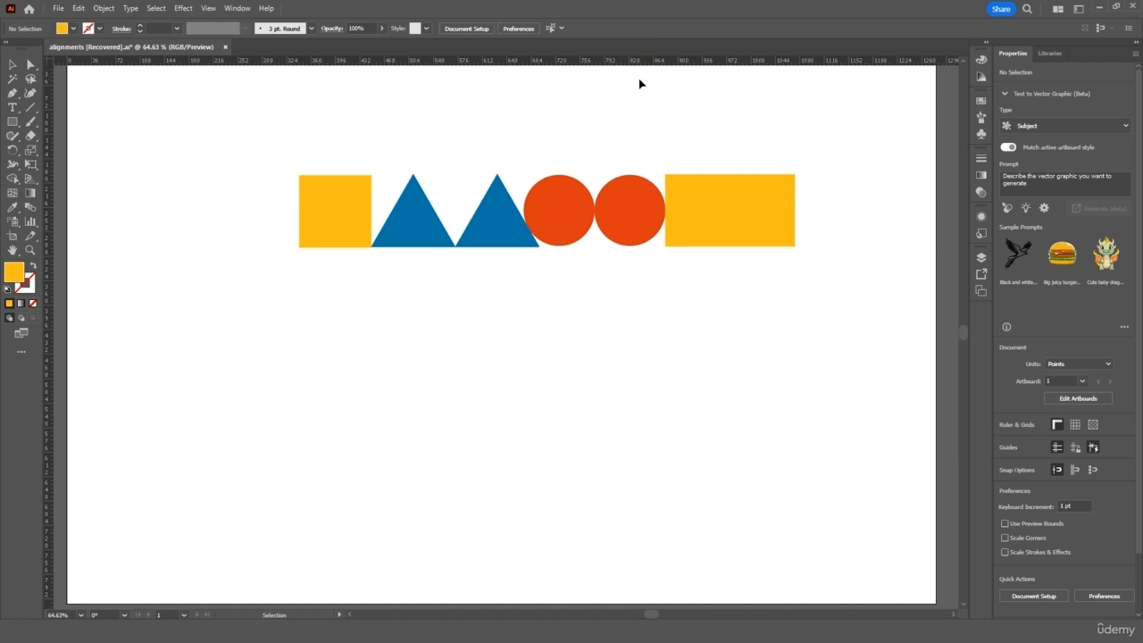
Step: Add a vertical guide at the yellow square's right edge and a horizontal guide along the shapes' bottom edge
drag(50, 207, 375, 260)
drag(431, 62, 419, 248)
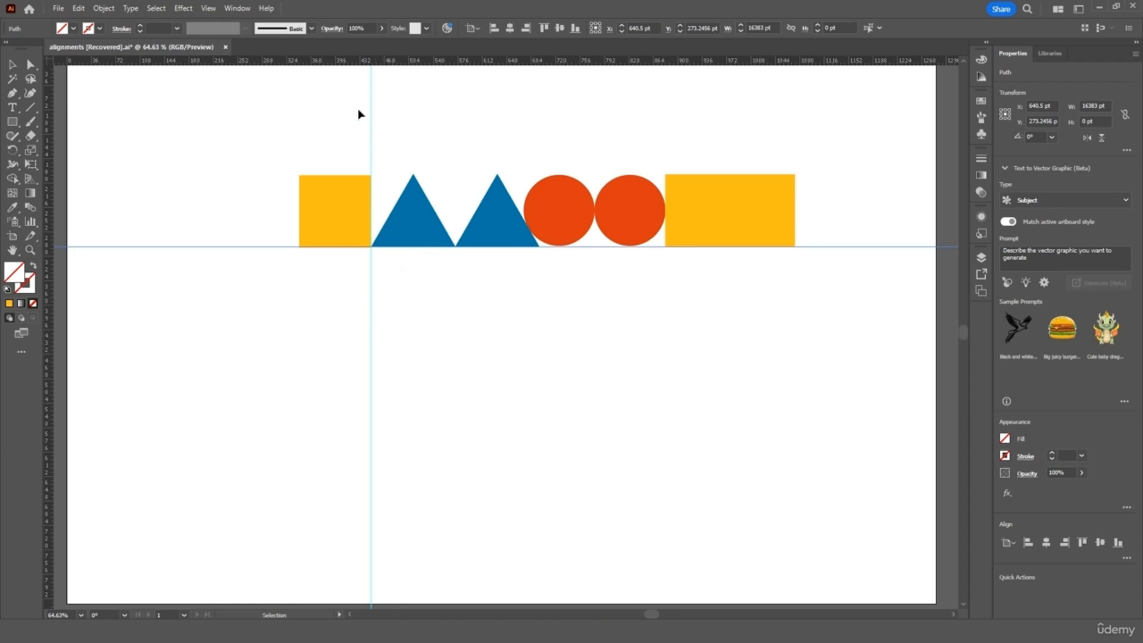
click(249, 171)
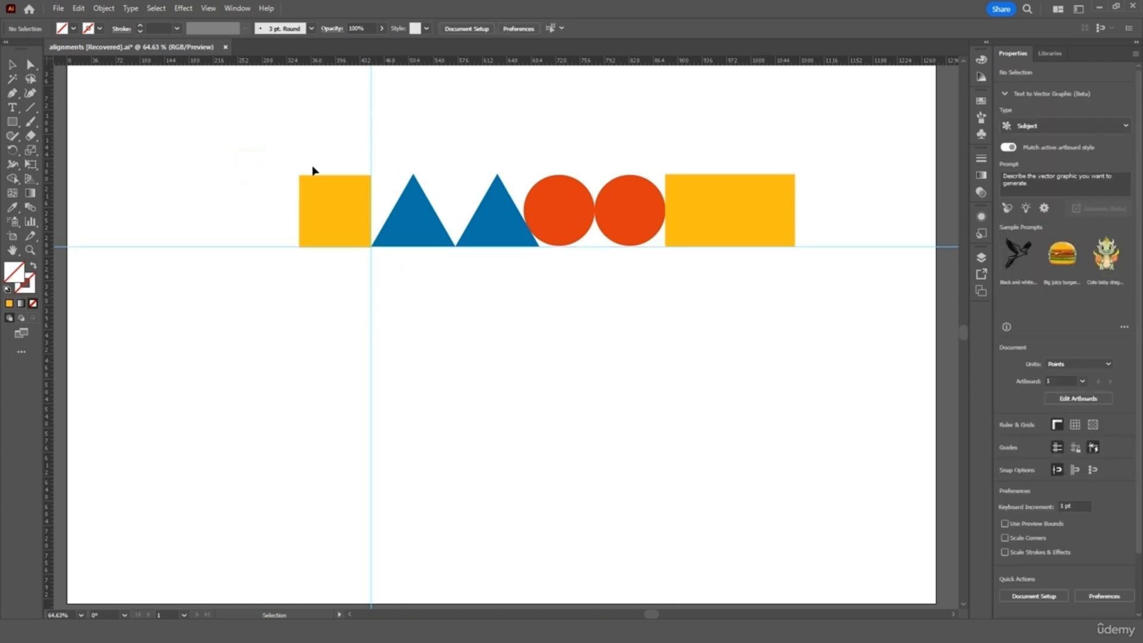
Step: Delete the vertical guide and the horizontal guide, and undo both deletions
click(371, 125)
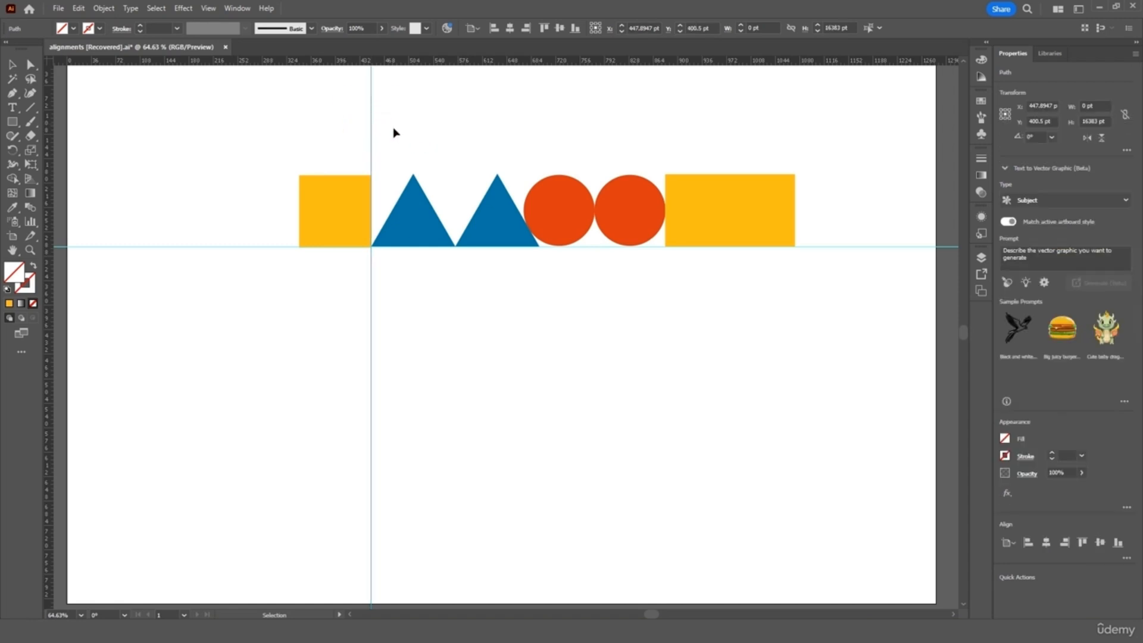
key(Delete)
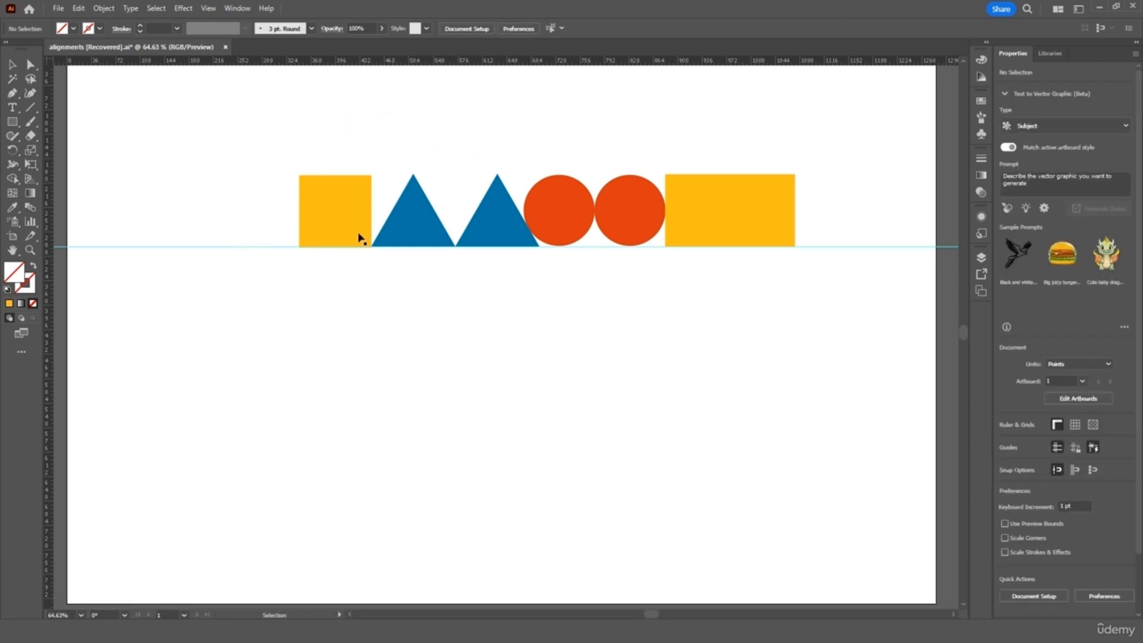
click(227, 245)
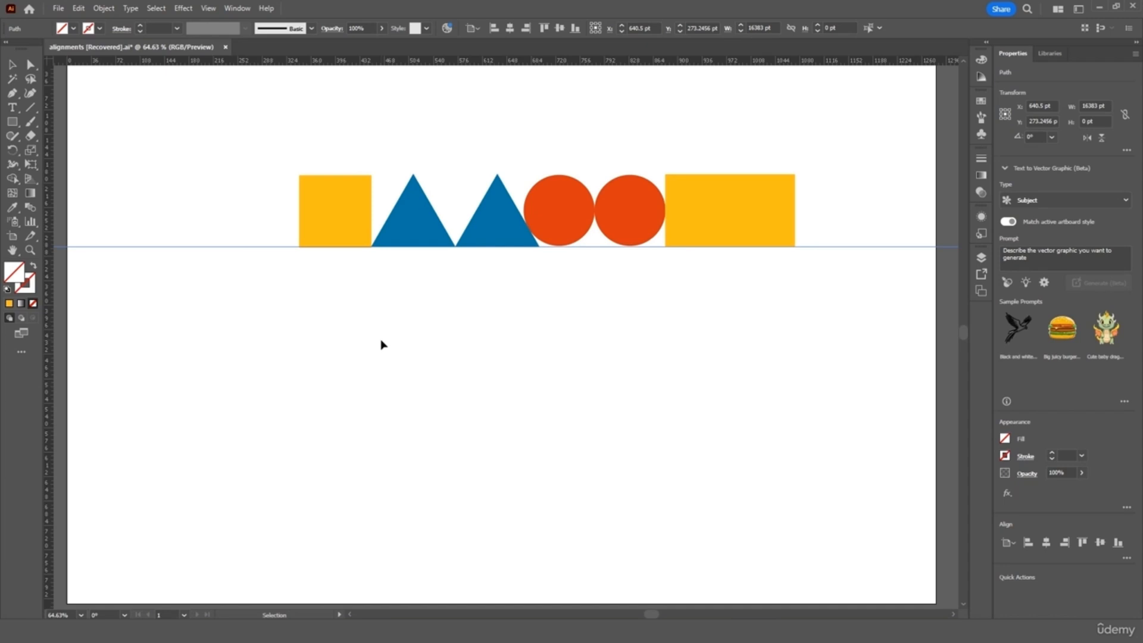
key(Delete)
key(ctrl+z)
key(ctrl+z)
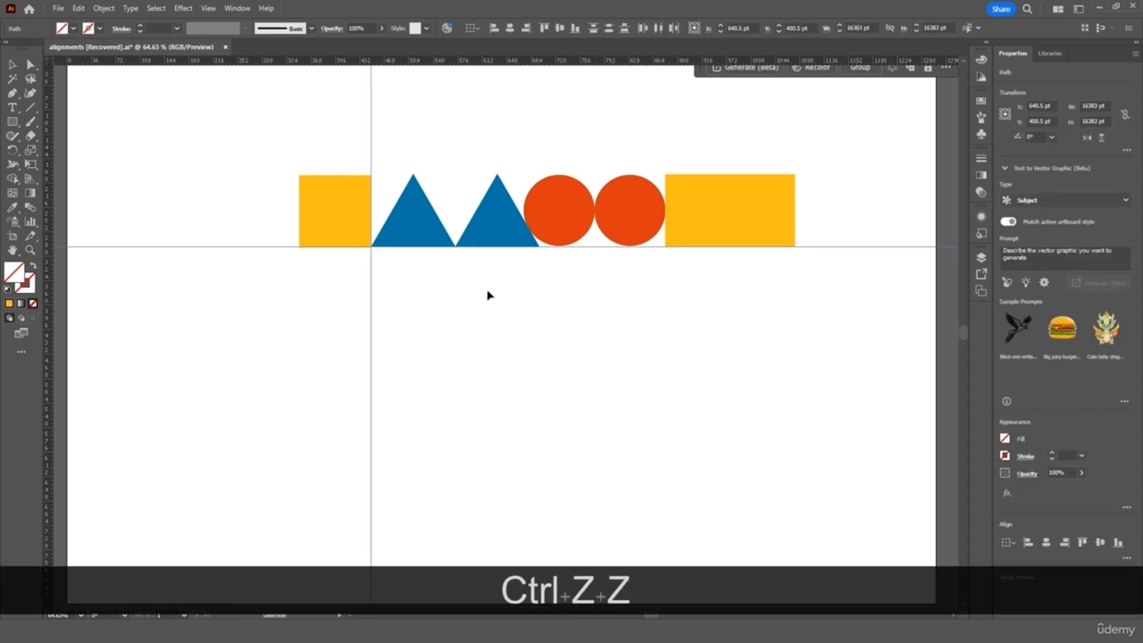
click(462, 328)
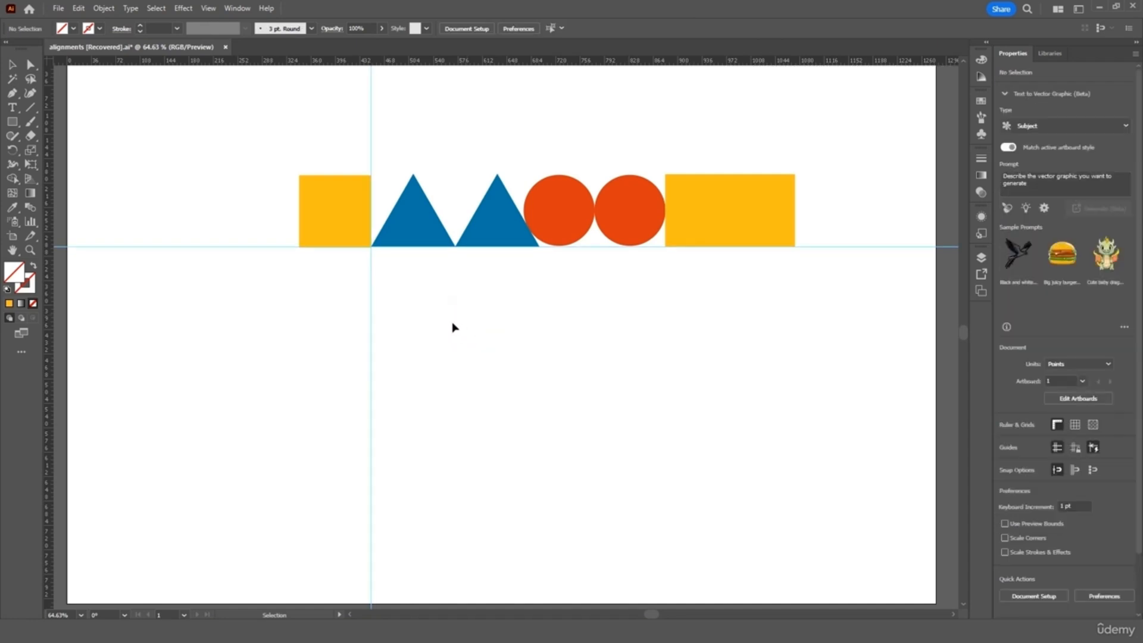
Step: Move the left blue triangle directly below the horizontal guide and add guides along its base and at its right corner
drag(424, 226, 423, 294)
click(458, 384)
drag(492, 64, 487, 324)
drag(49, 137, 456, 153)
Step: Snap the second blue triangle into the corner of the new guides and add guides at its right corner and base
drag(502, 212, 502, 354)
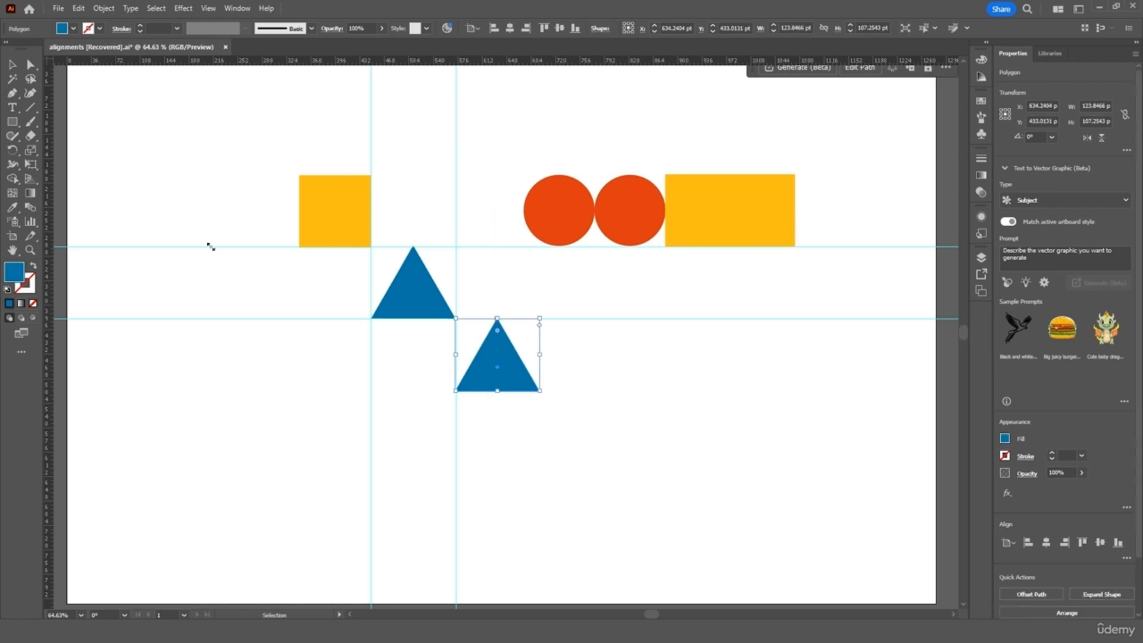
click(66, 156)
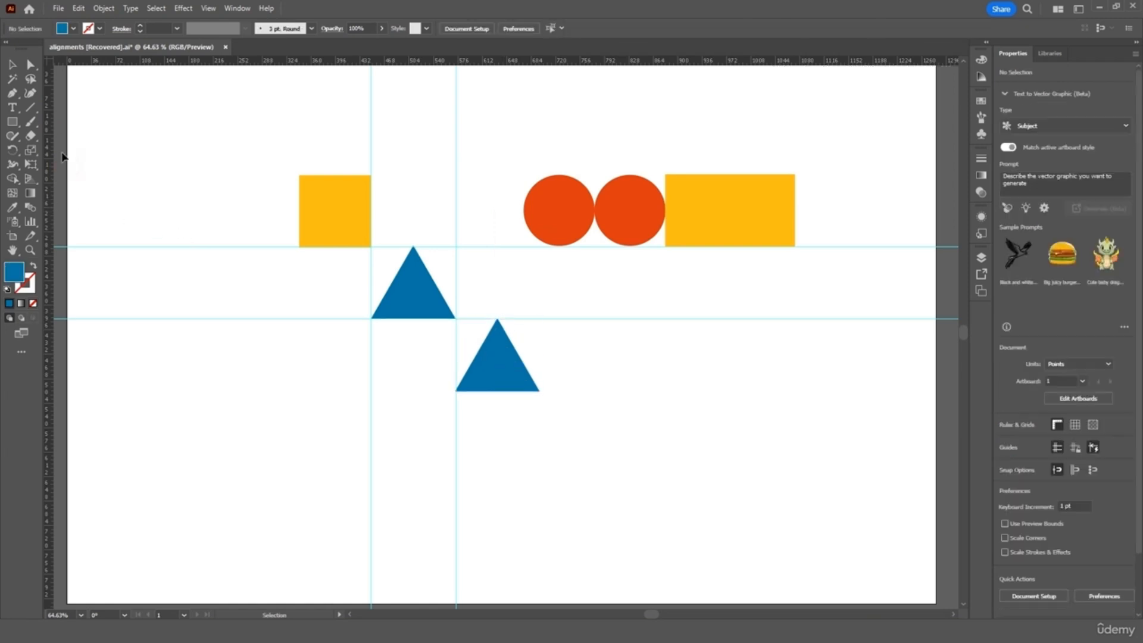
drag(50, 156, 539, 226)
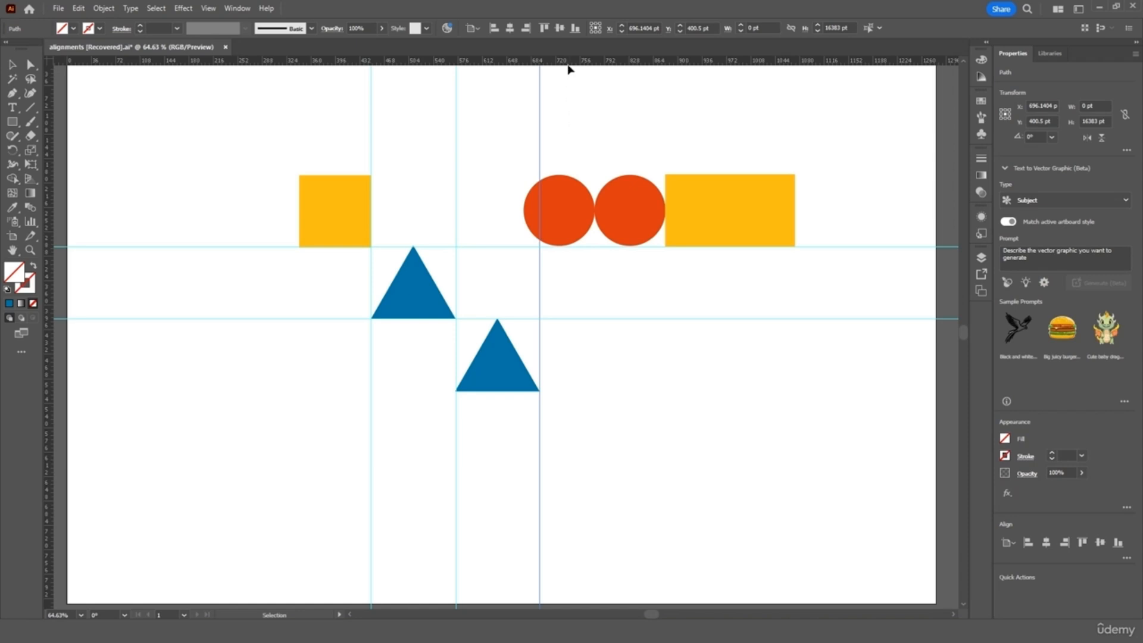
drag(572, 377, 574, 393)
Step: Align both red circles diagonally upward using a new vertical guide between them, moving the yellow rectangle farther right
drag(565, 228, 575, 288)
drag(53, 322, 612, 332)
drag(694, 224, 754, 227)
drag(637, 228, 659, 235)
drag(760, 235, 804, 231)
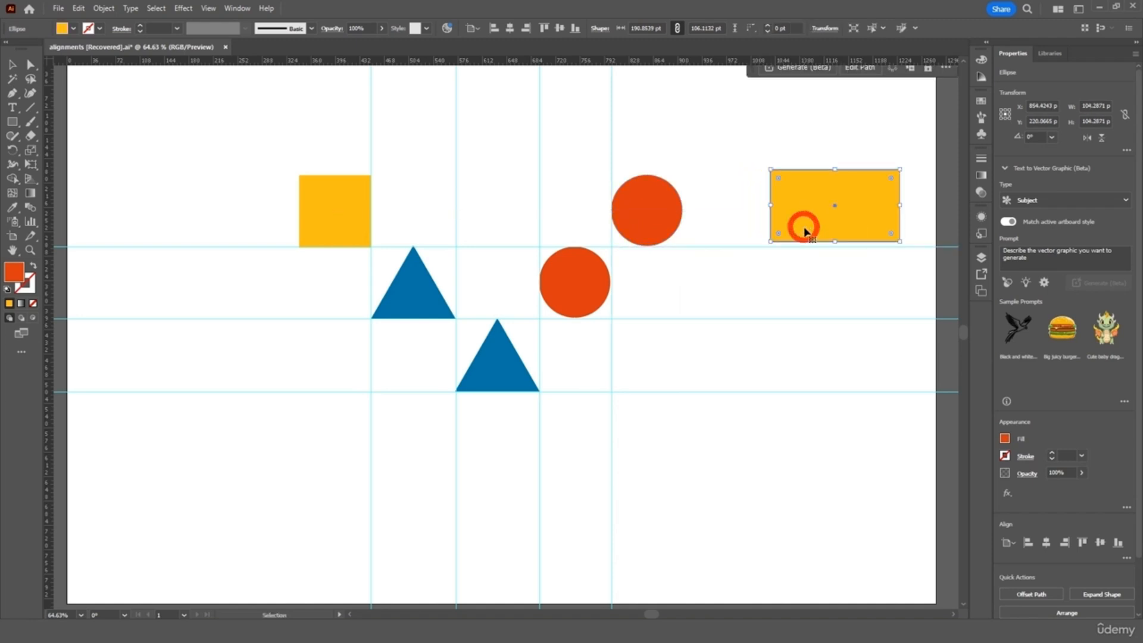
click(720, 154)
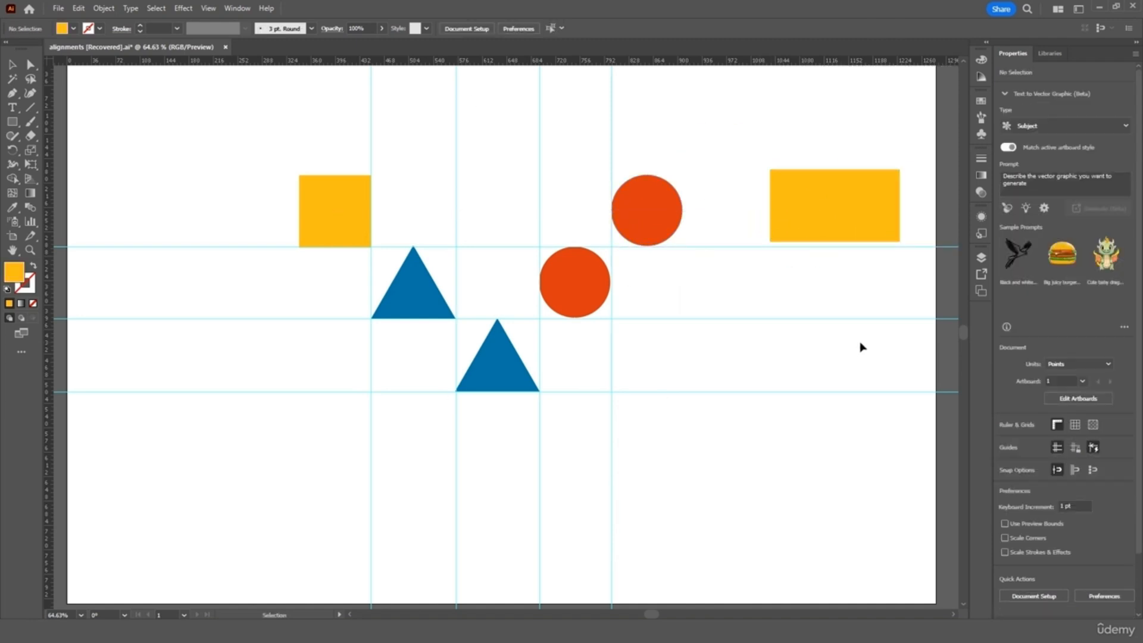
Step: Delete all vertical and horizontal guides from the artboard
drag(683, 102, 324, 143)
key(Delete)
drag(214, 191, 98, 426)
key(Delete)
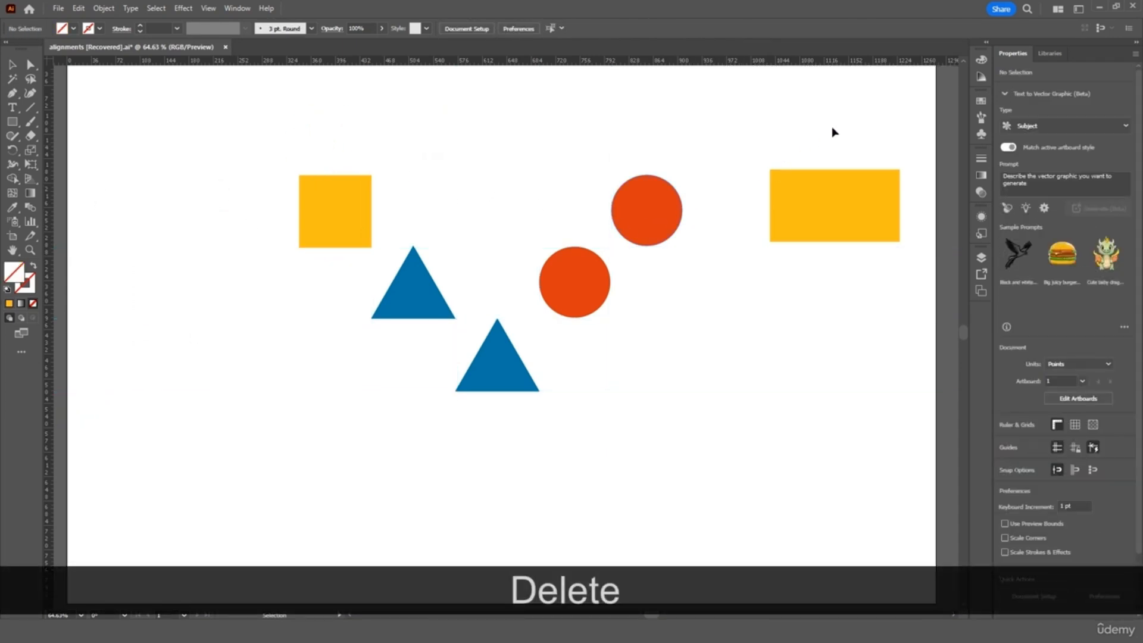
Step: Select the lower blue triangle and lock the guides
drag(659, 360, 448, 416)
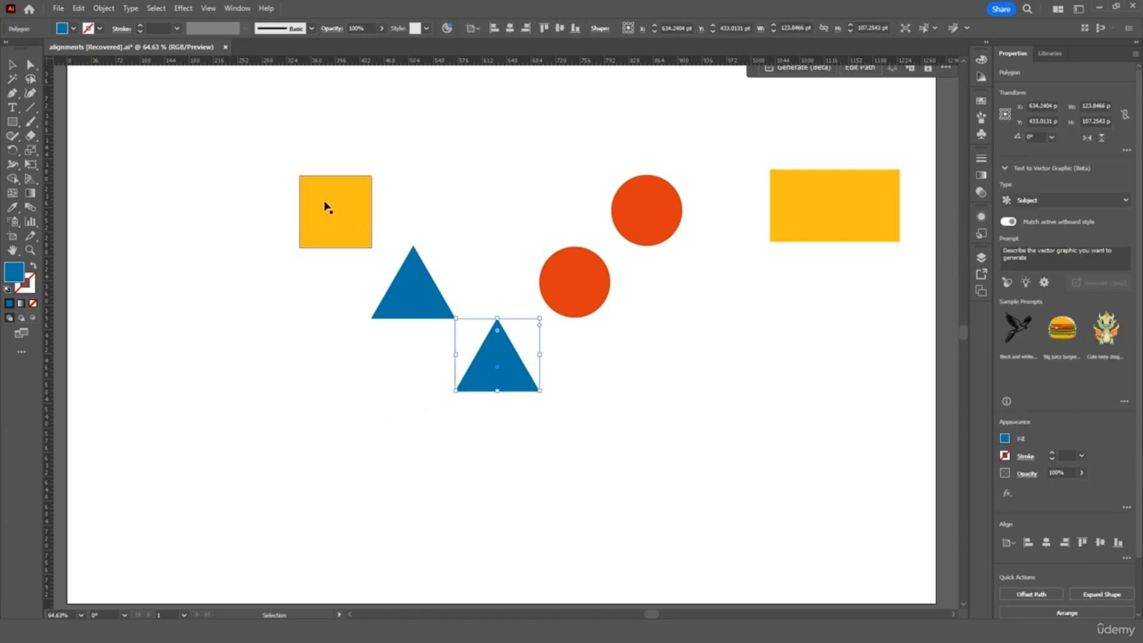
click(206, 12)
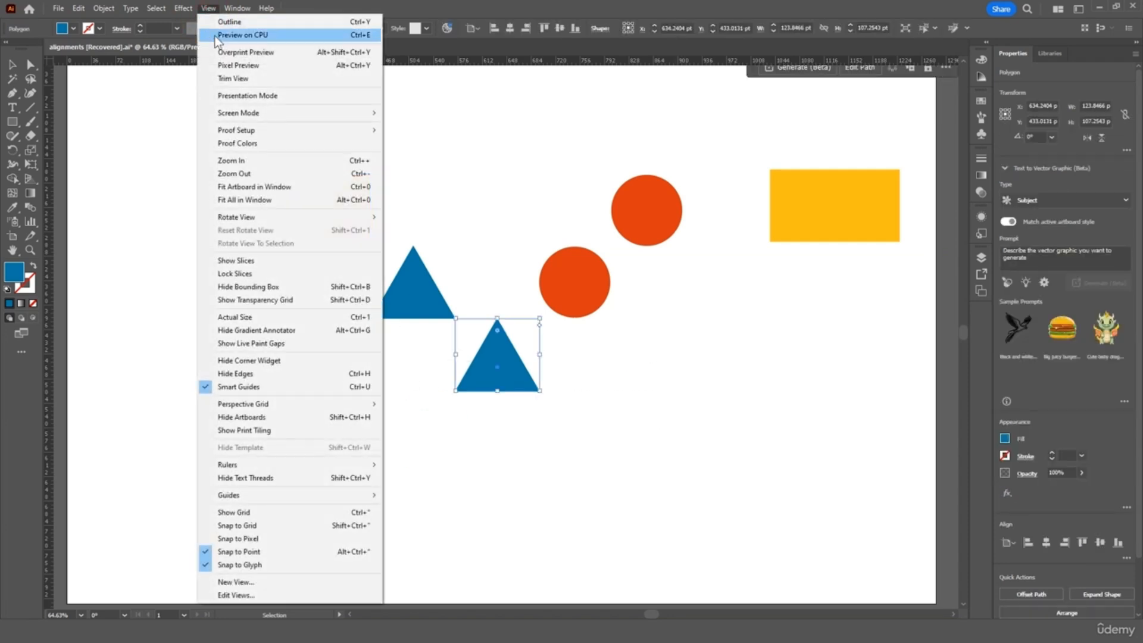
mouse_move(280, 495)
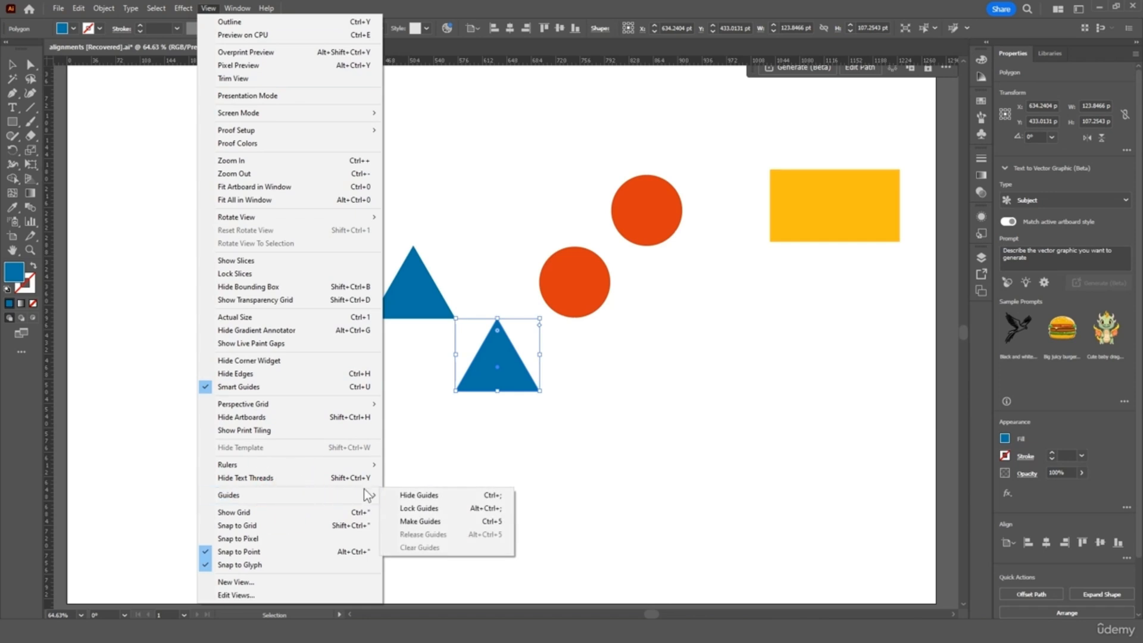
click(419, 509)
click(474, 426)
Step: Convert the lower blue triangle into a guide
drag(567, 353, 465, 423)
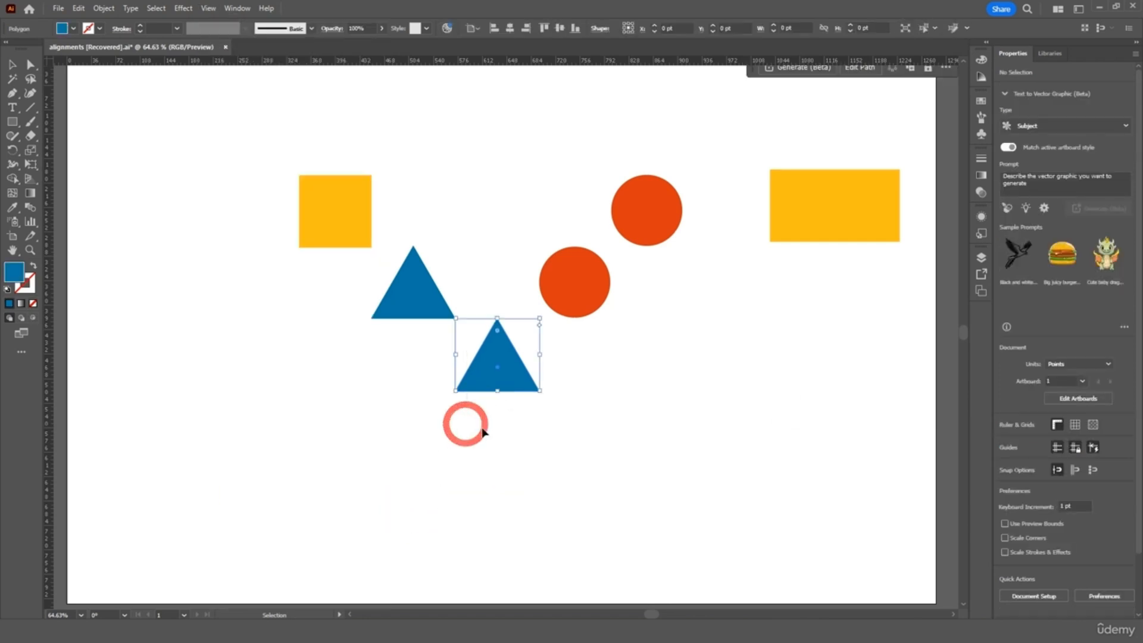
click(211, 12)
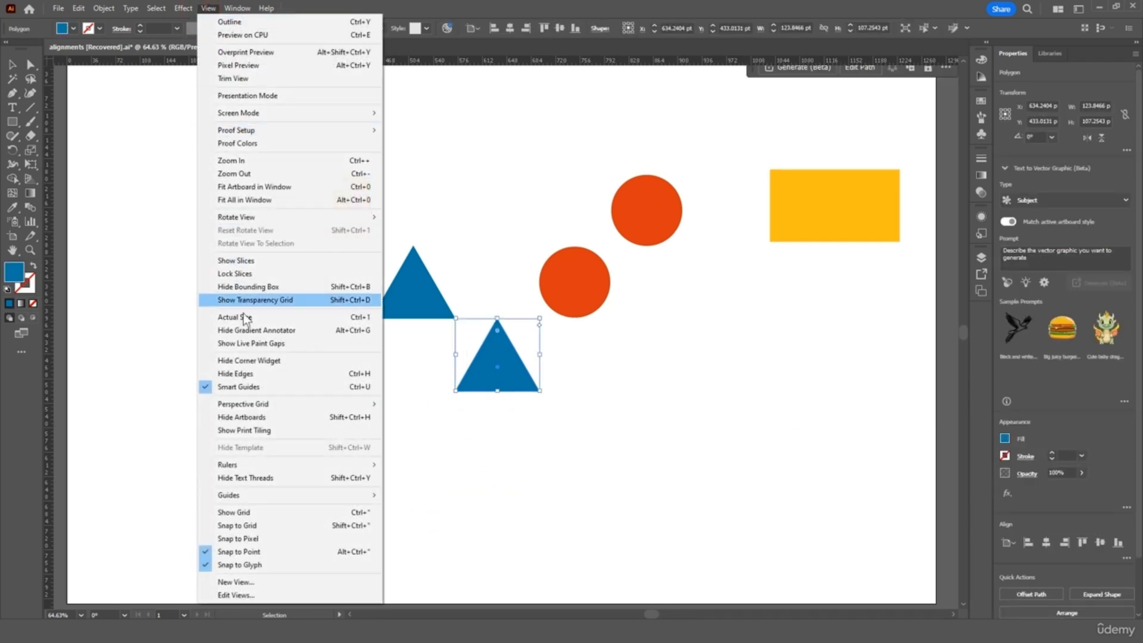
click(260, 497)
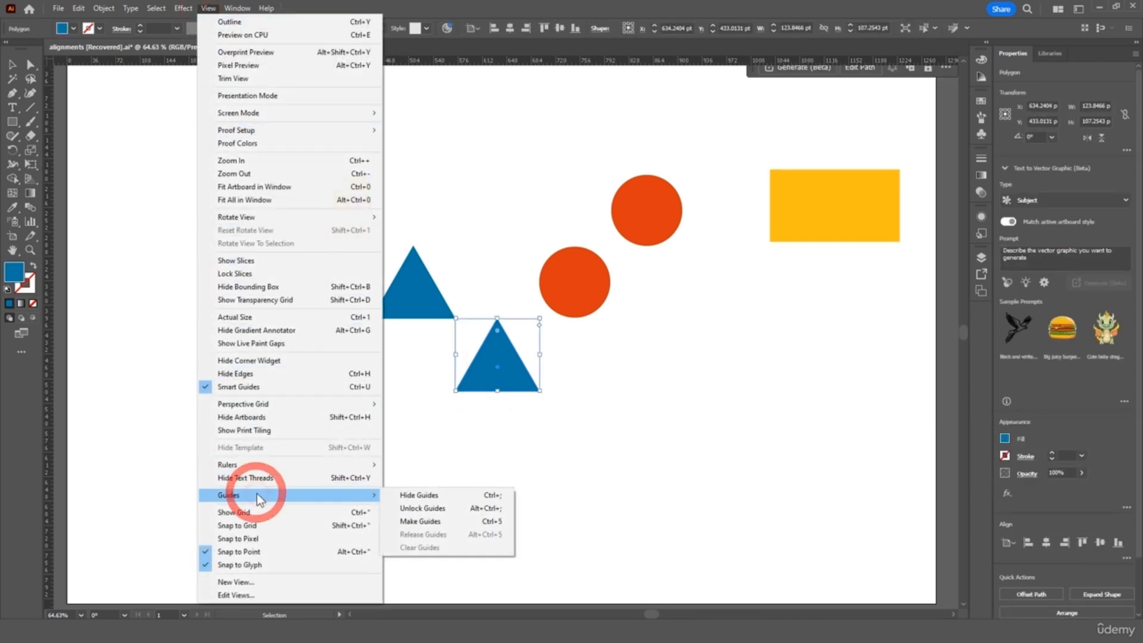
click(410, 520)
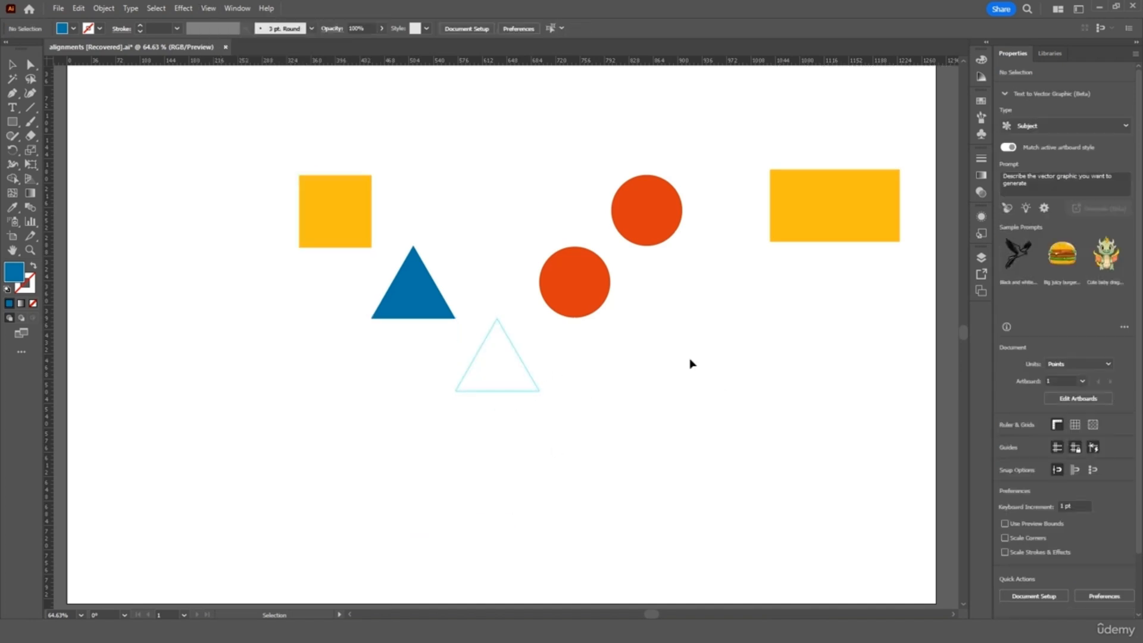
Step: Center one red circle on the triangular guide, stack the blue triangle above it and the other red circle below
drag(575, 308, 495, 362)
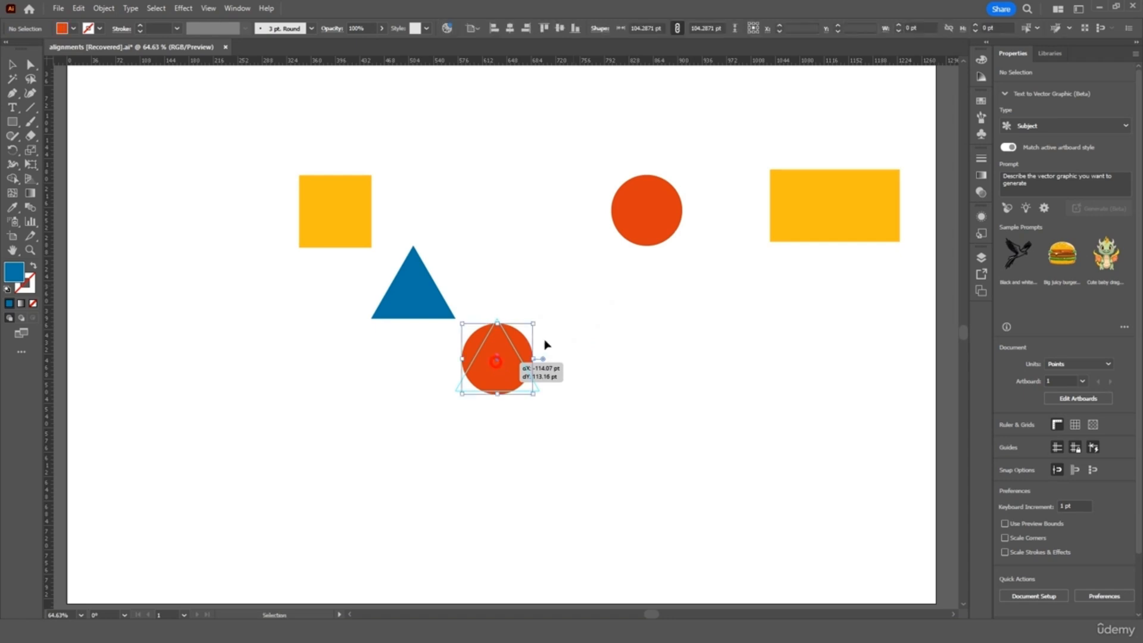
click(563, 284)
drag(433, 294, 515, 294)
drag(631, 213, 490, 437)
click(523, 306)
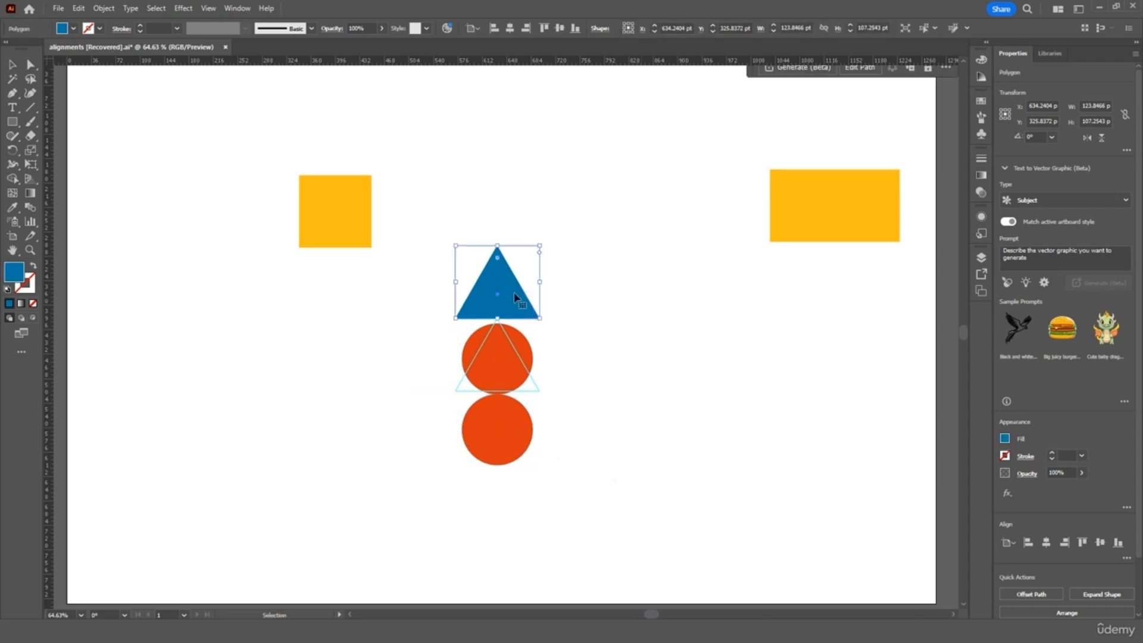
click(573, 292)
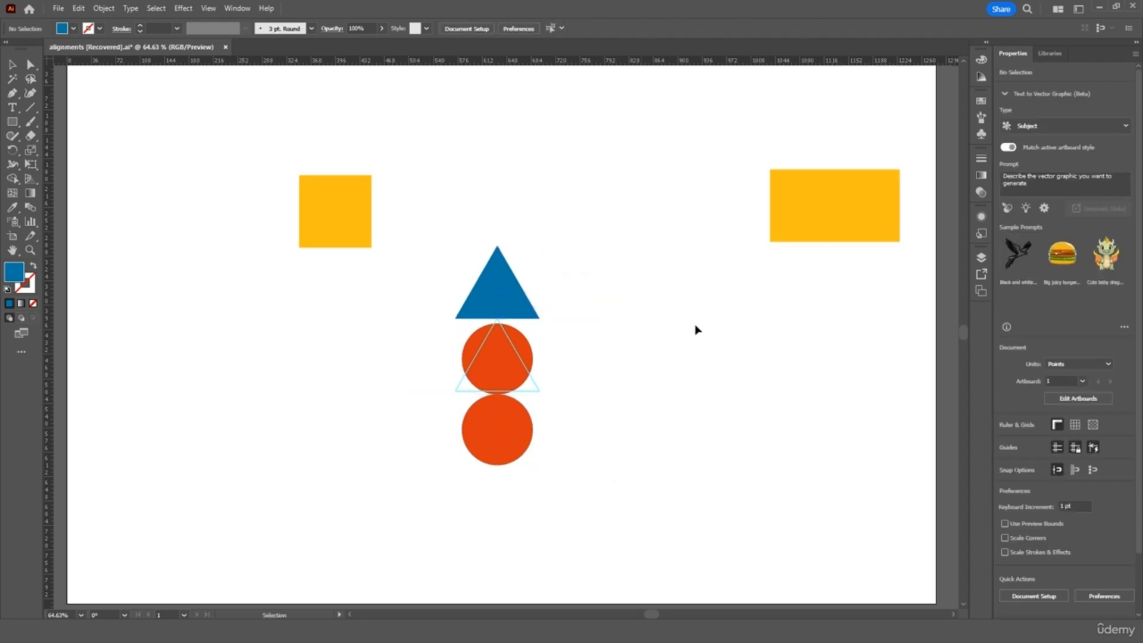
Step: Try to select the triangular guide at its lower corners
click(537, 391)
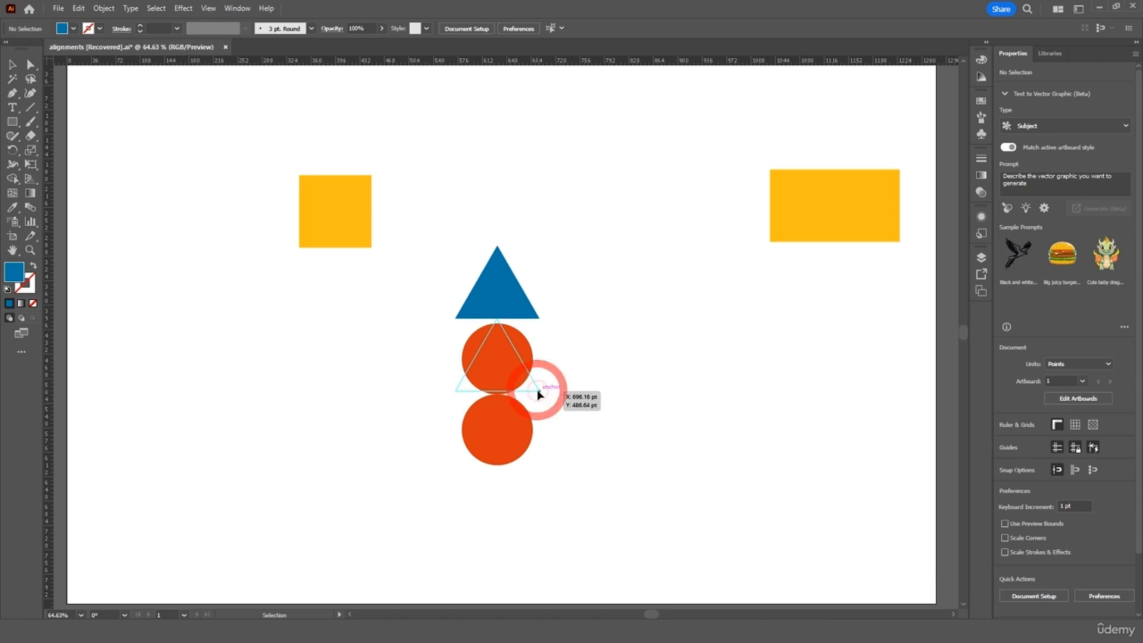
click(537, 391)
click(456, 387)
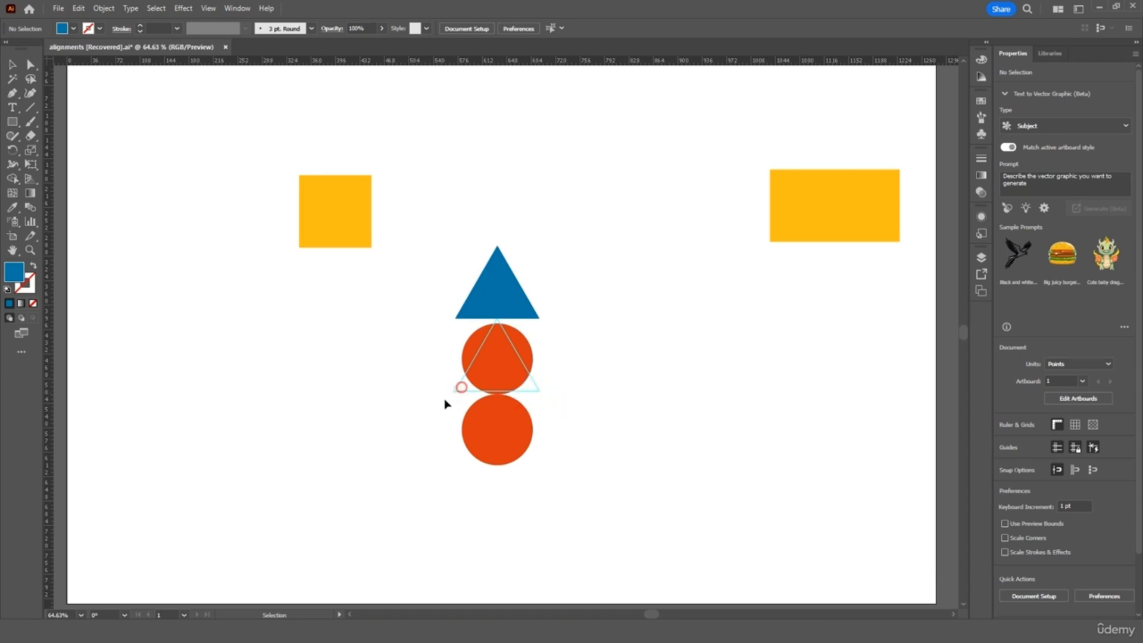
Step: Clear all guides from the document and undo the clearing
click(209, 7)
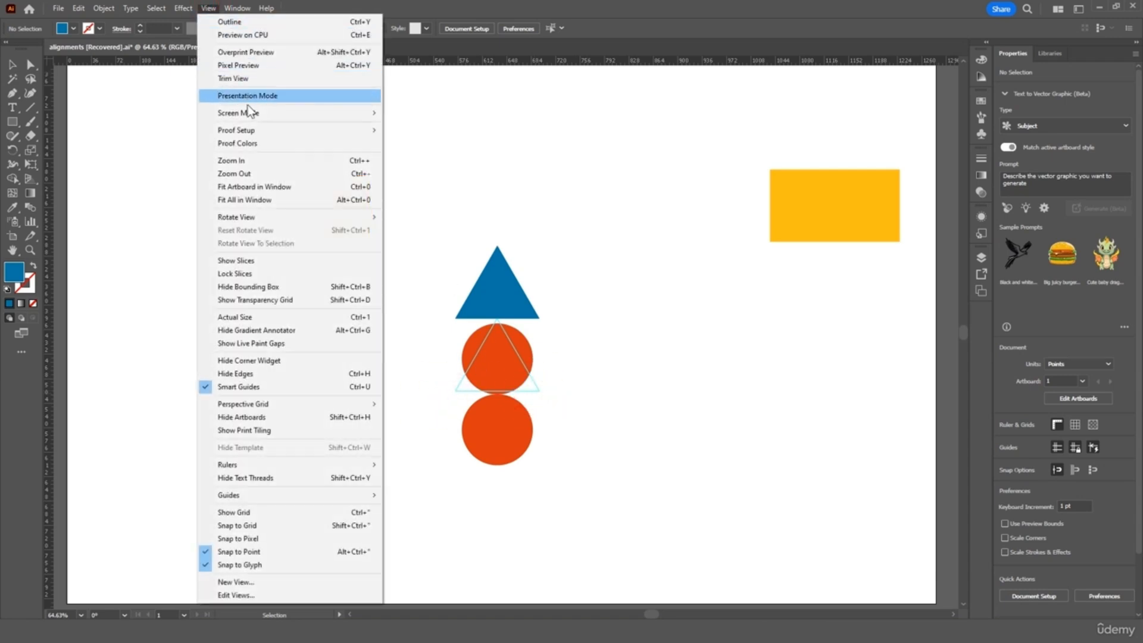
mouse_move(291, 495)
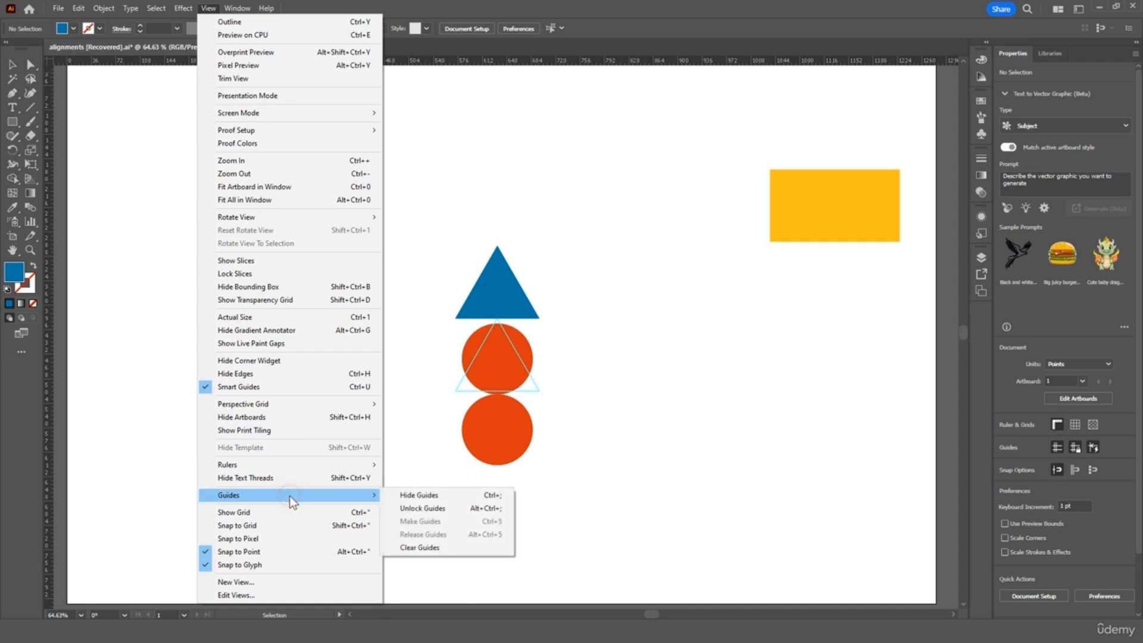
click(435, 551)
click(553, 378)
key(ctrl+z)
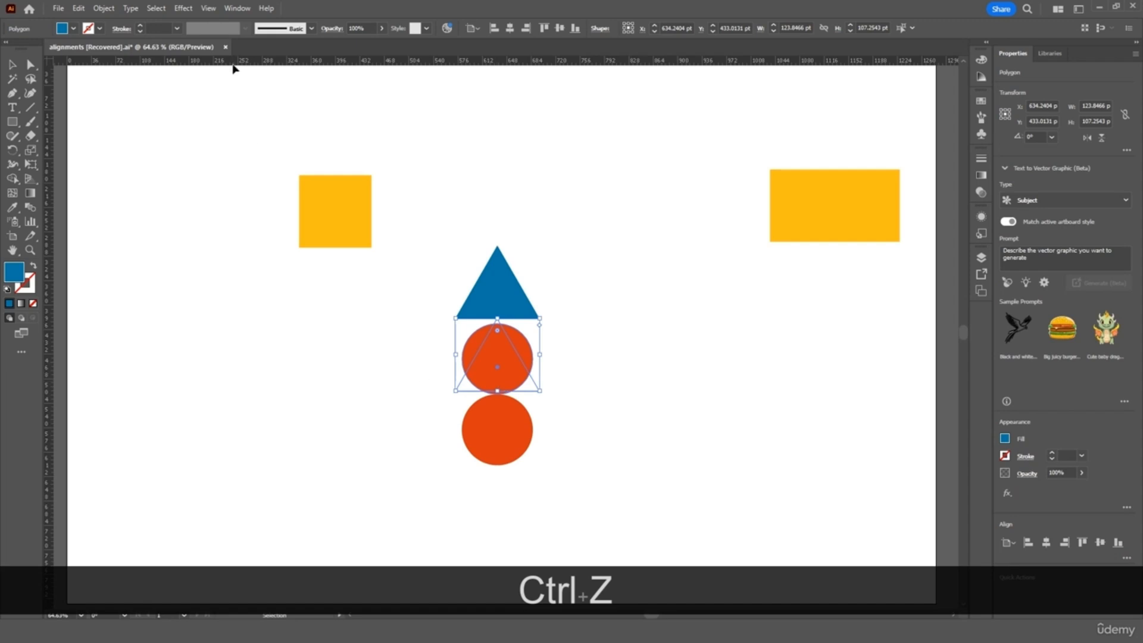
Step: Release the triangular guide back into a regular blue triangle and deselect it
click(206, 8)
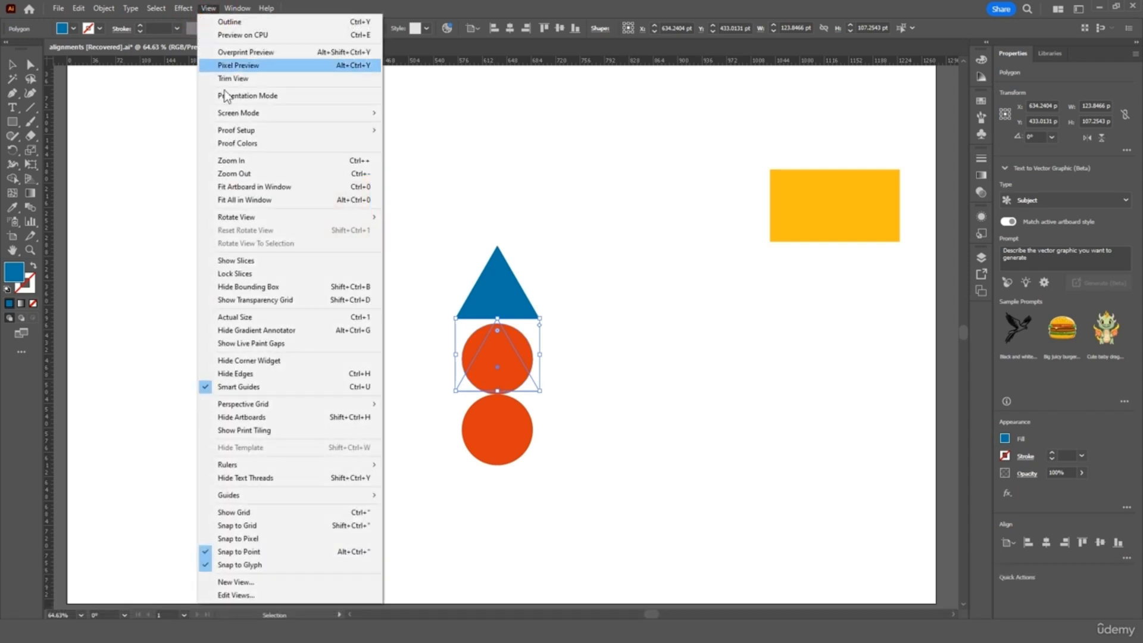
click(297, 497)
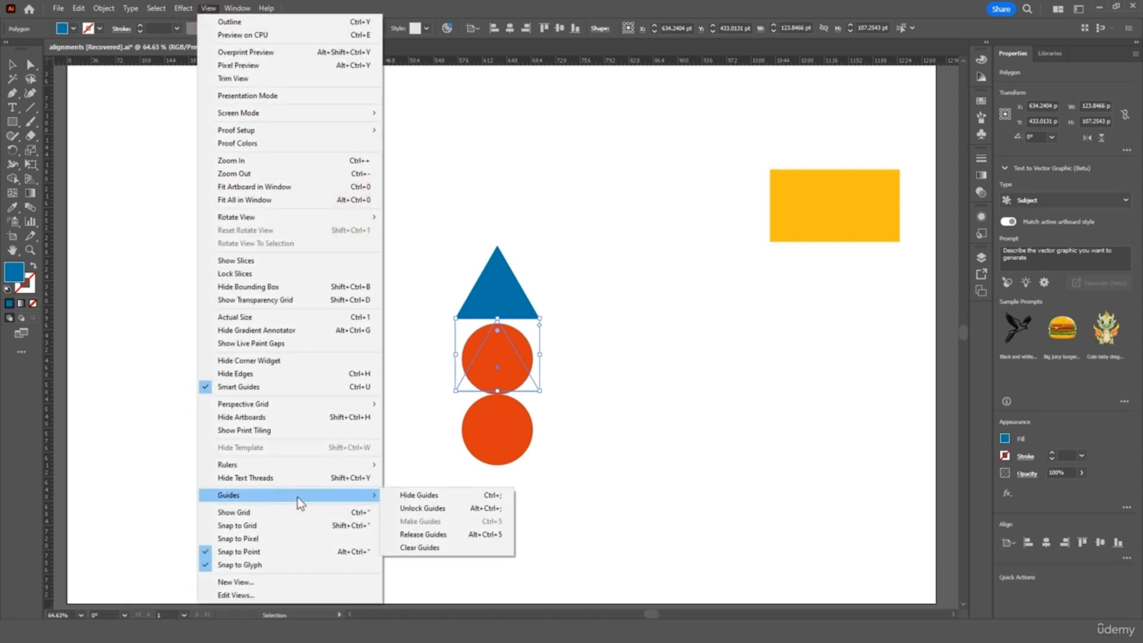
click(423, 507)
click(299, 372)
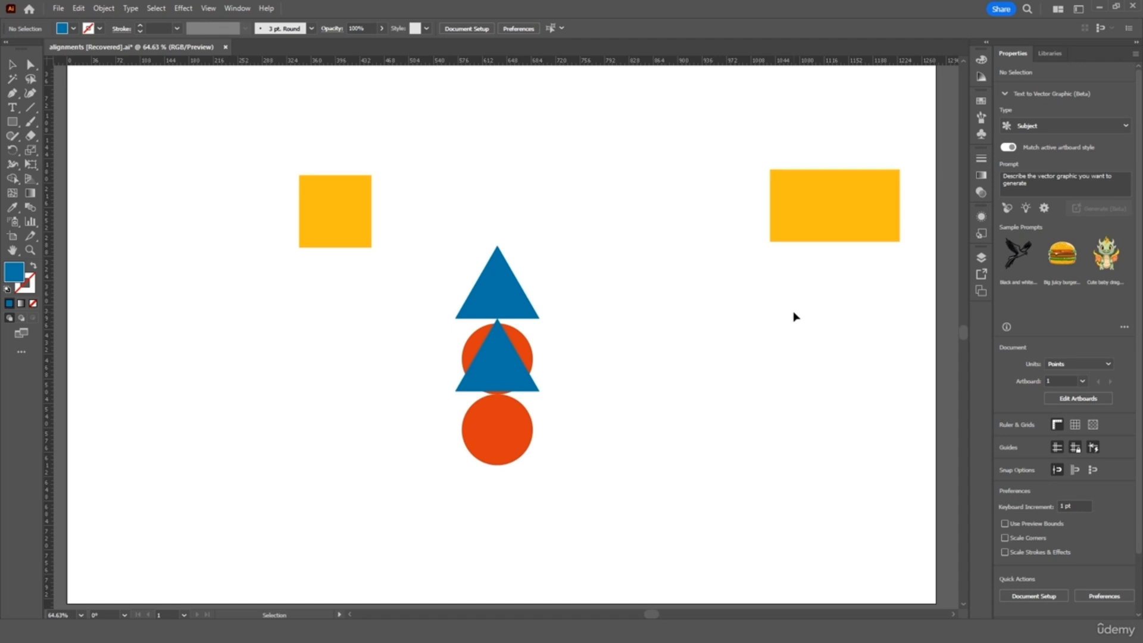
Step: Show the document grid and turn on Snap to Grid
click(218, 9)
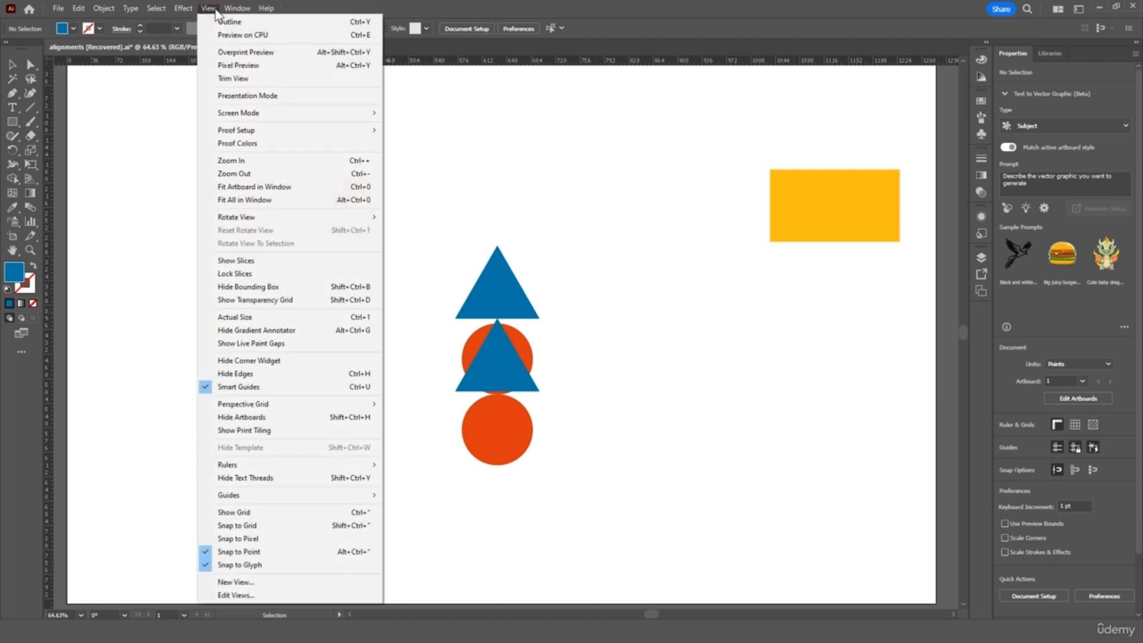
click(248, 513)
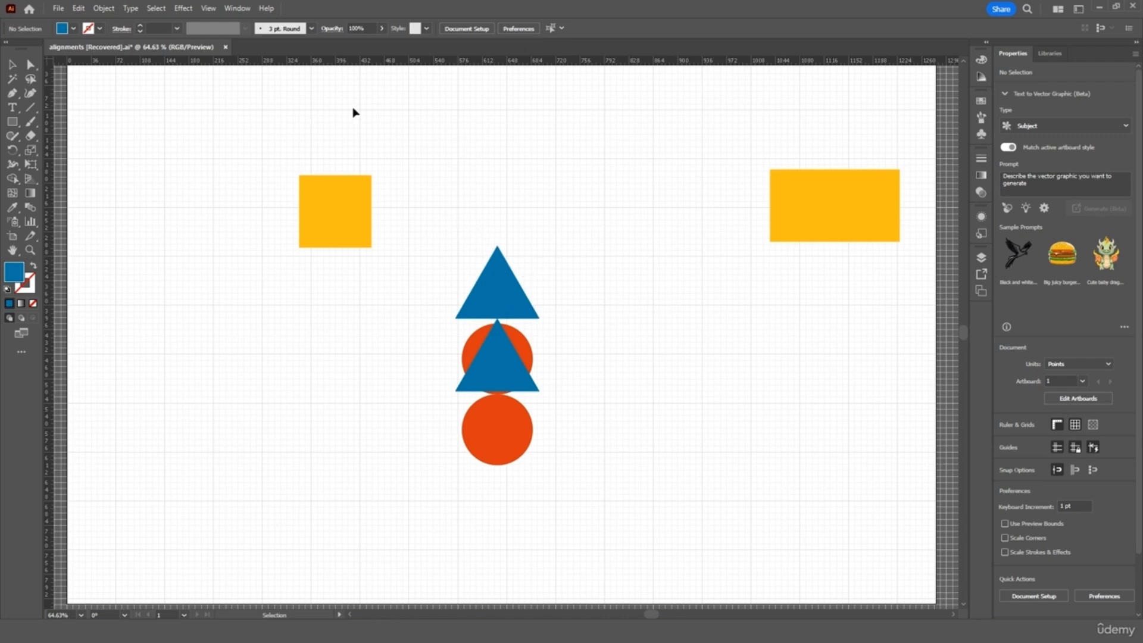
click(208, 8)
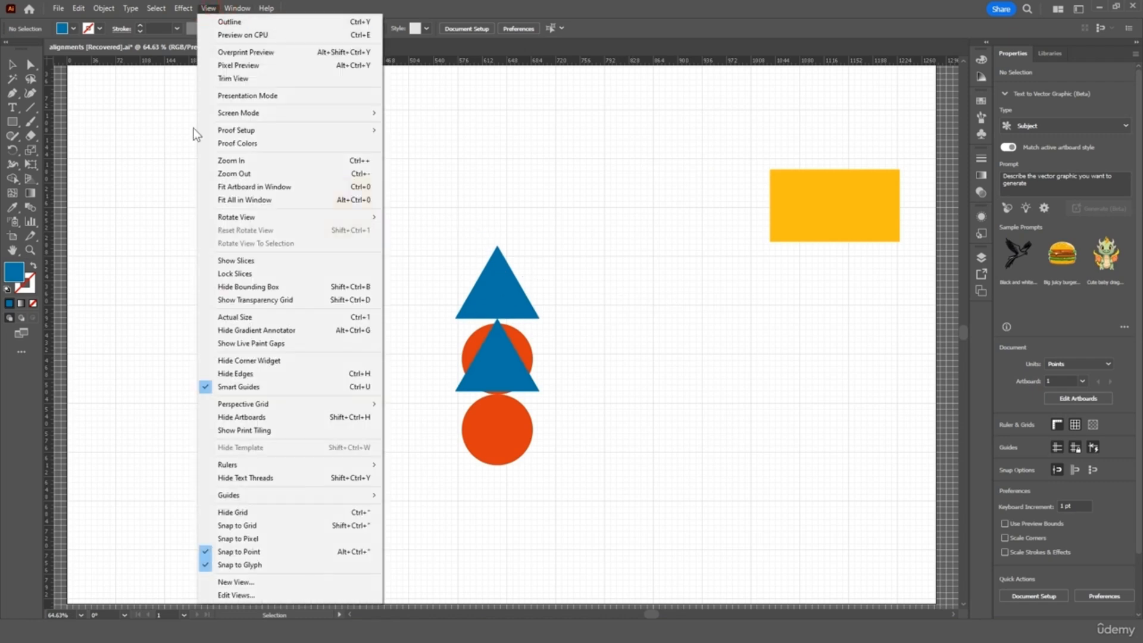
click(250, 526)
Step: Snap the yellow square on the left of the artboard to the gridlines and scale it down to one grid cell
drag(358, 233, 391, 244)
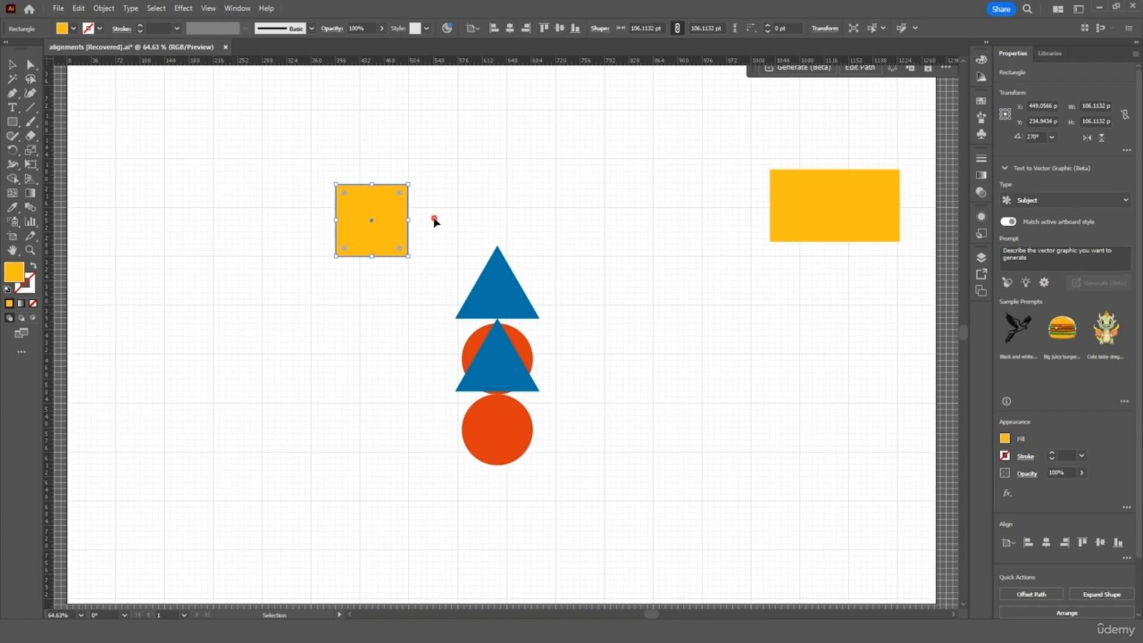
click(435, 222)
key(ctrl+equal)
key(ctrl+equal)
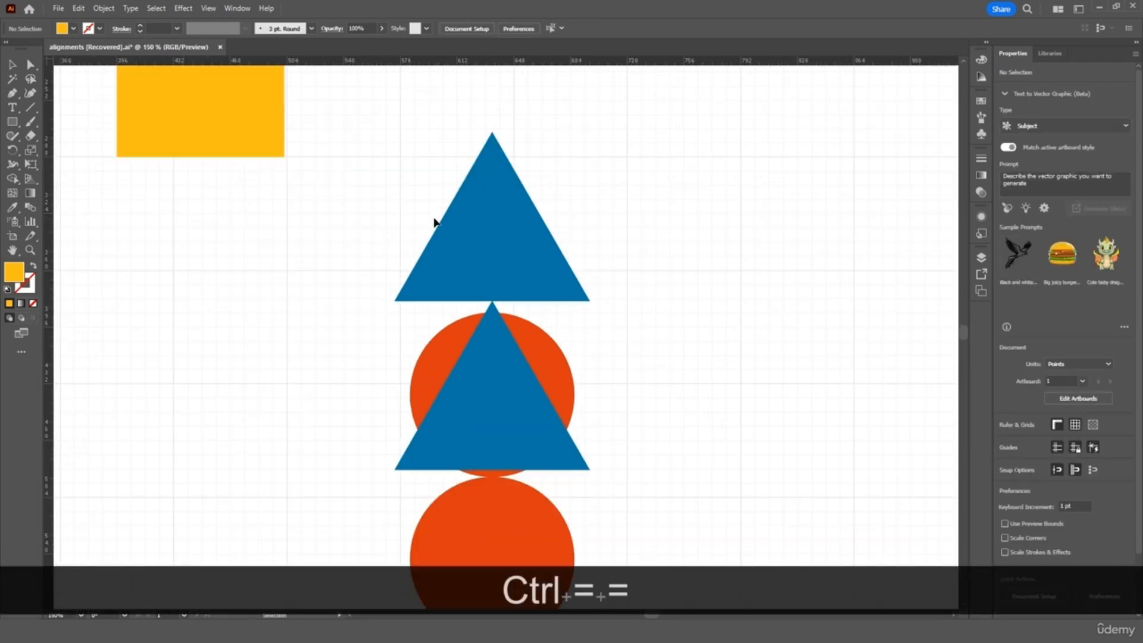
scroll(435, 222, up, 3)
scroll(358, 239, up, 2)
drag(222, 268, 273, 261)
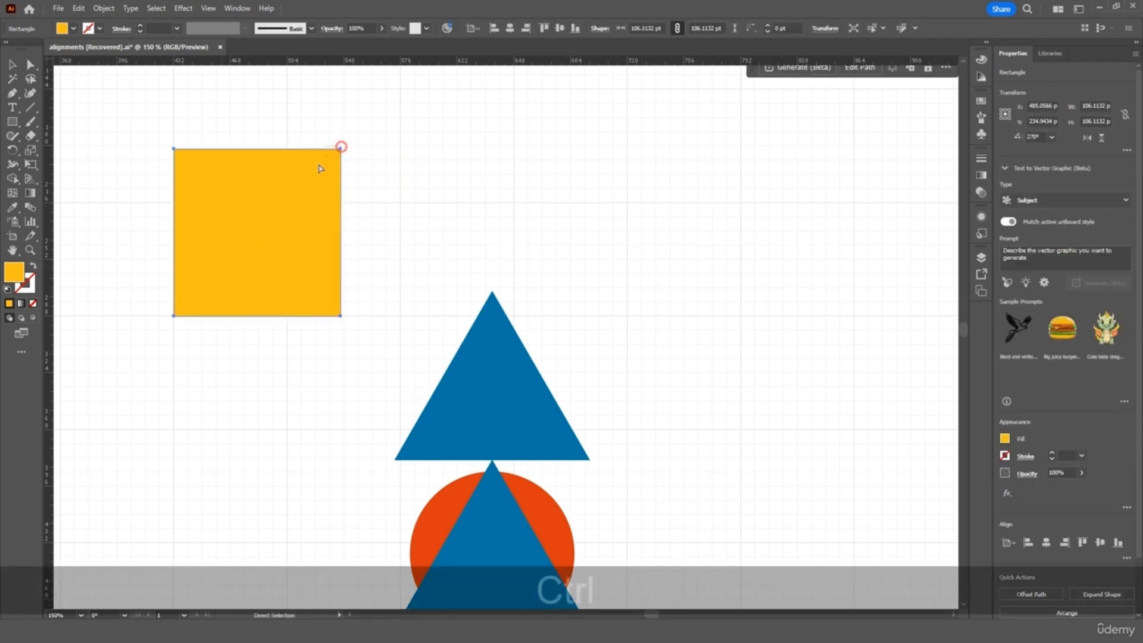
drag(341, 149, 287, 204)
click(245, 158)
Step: Move the upper blue triangle level with the yellow square, one cell apart, and scale it to fill one grid cell
drag(497, 423, 467, 326)
drag(556, 375, 516, 316)
drag(361, 316, 400, 312)
click(350, 296)
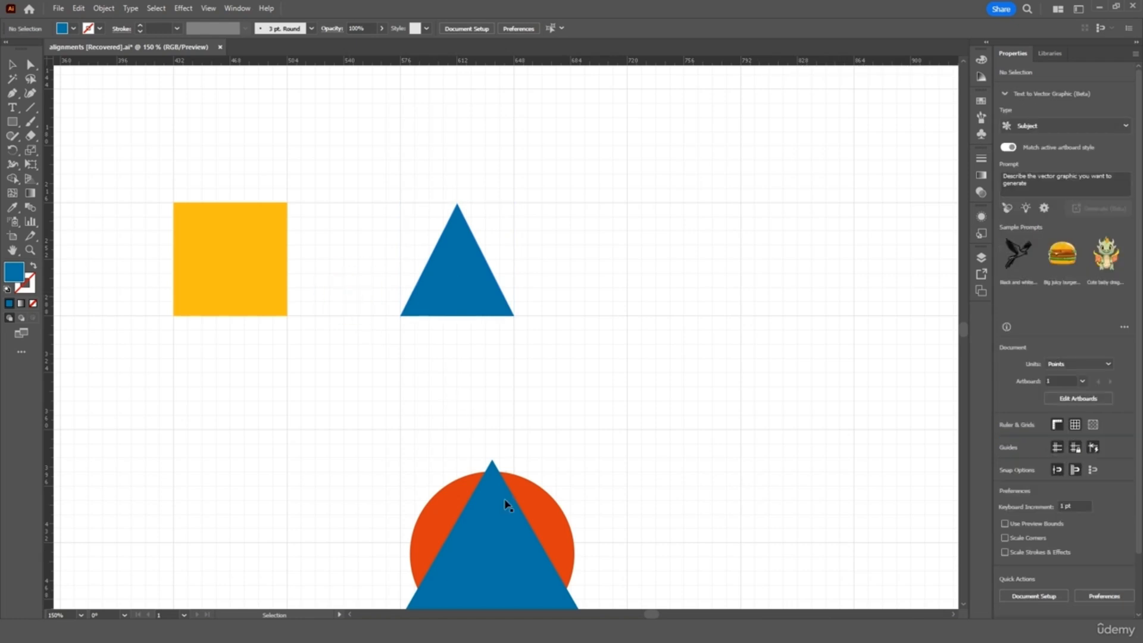
Step: Move the upper red circle into the same row, one cell beyond the triangle, and scale it to one grid cell
drag(549, 526, 735, 246)
drag(764, 361, 736, 313)
drag(598, 195, 624, 206)
click(639, 362)
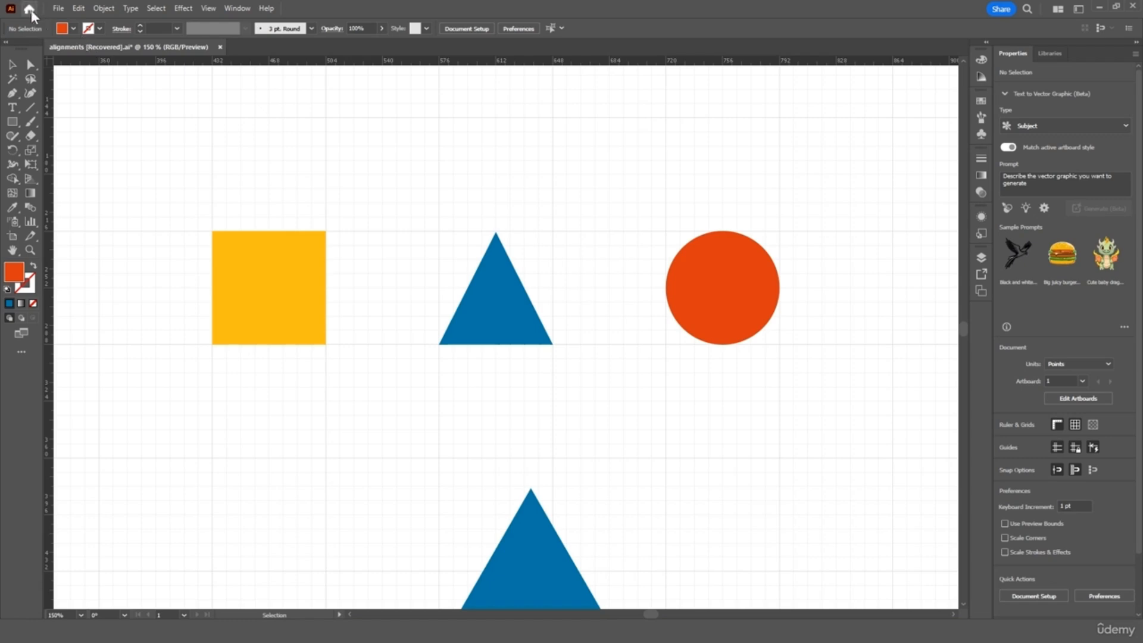
Step: Set the guide color to red and the gridline spacing to 120 pt in the Guides & Grid preferences
click(78, 9)
mouse_move(180, 387)
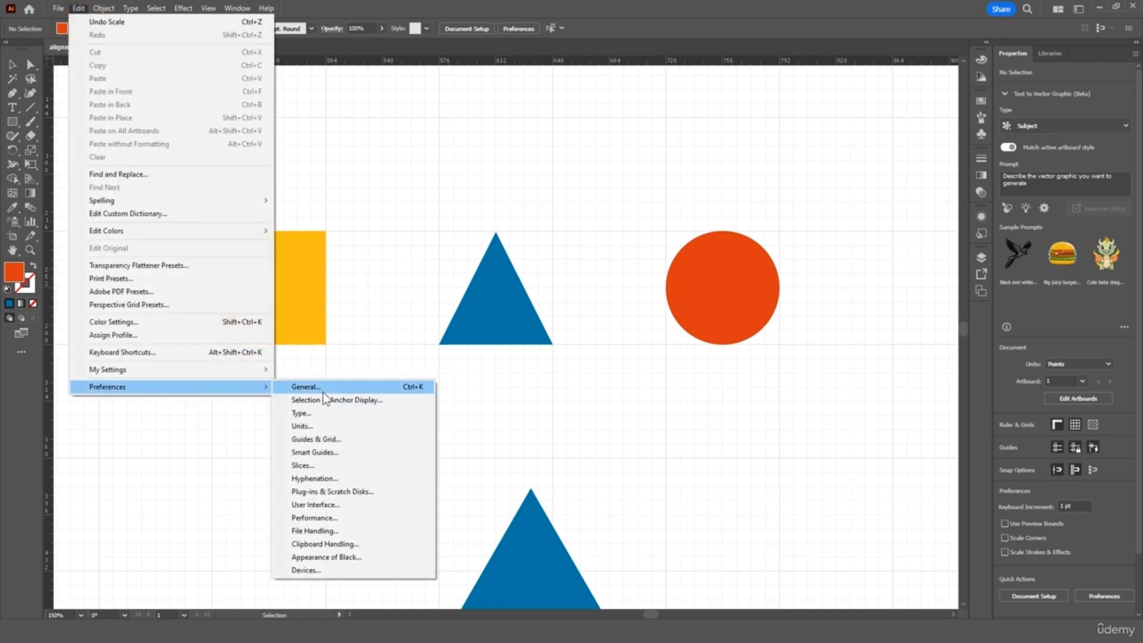
click(348, 439)
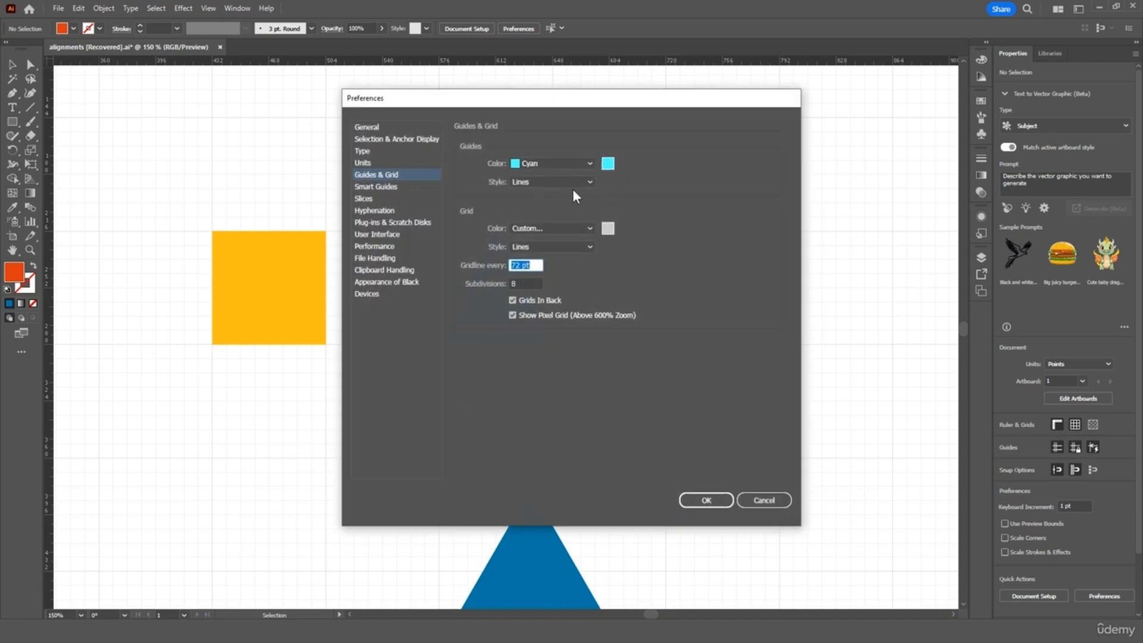
click(608, 163)
click(449, 272)
click(460, 406)
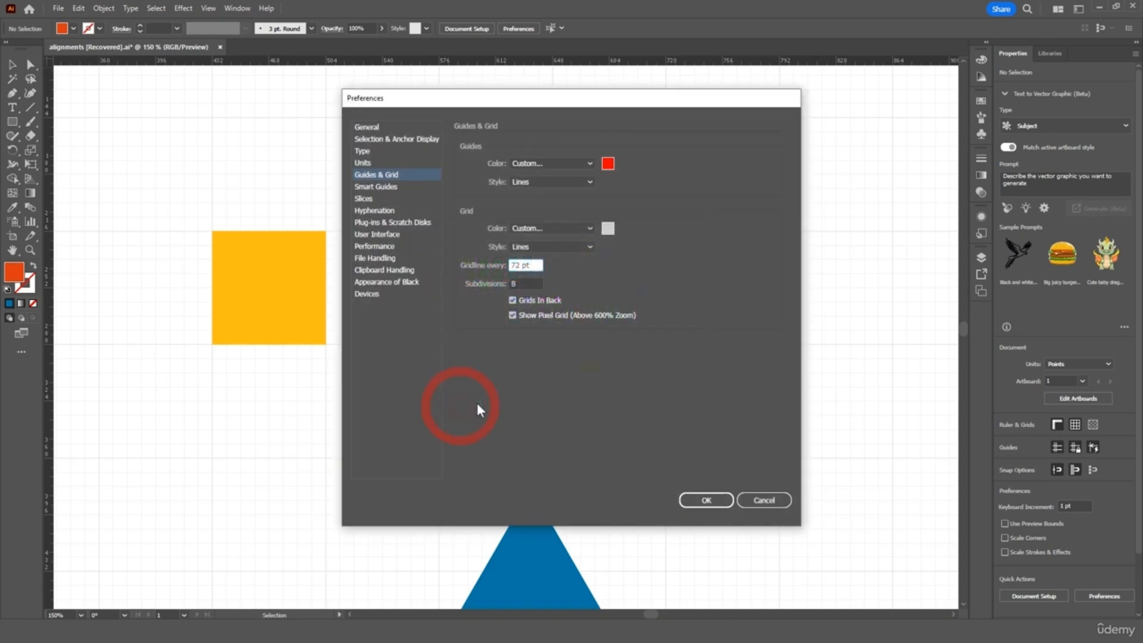
click(534, 265)
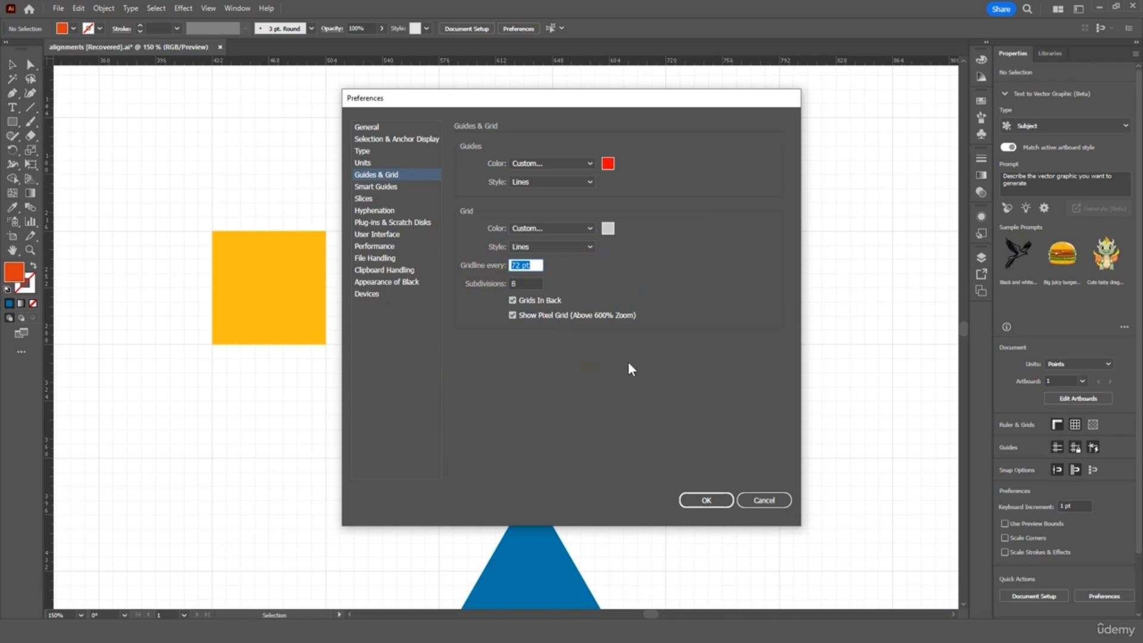
text(120)
click(706, 500)
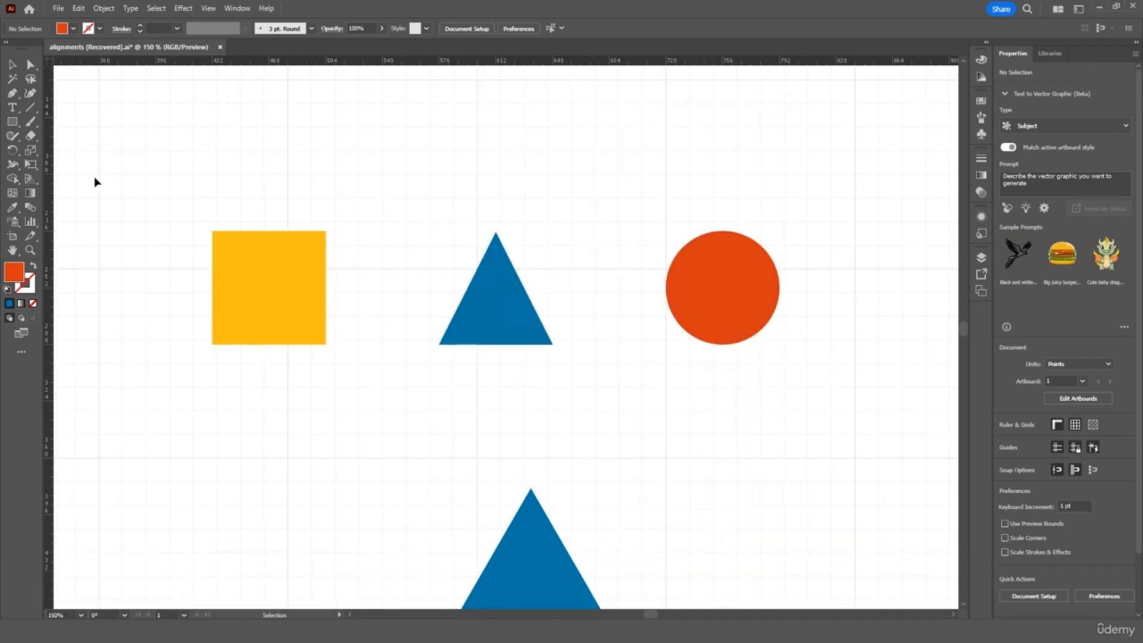
Step: Place a vertical ruler guide left of the yellow square and a horizontal ruler guide above the row of shapes
drag(50, 170, 173, 184)
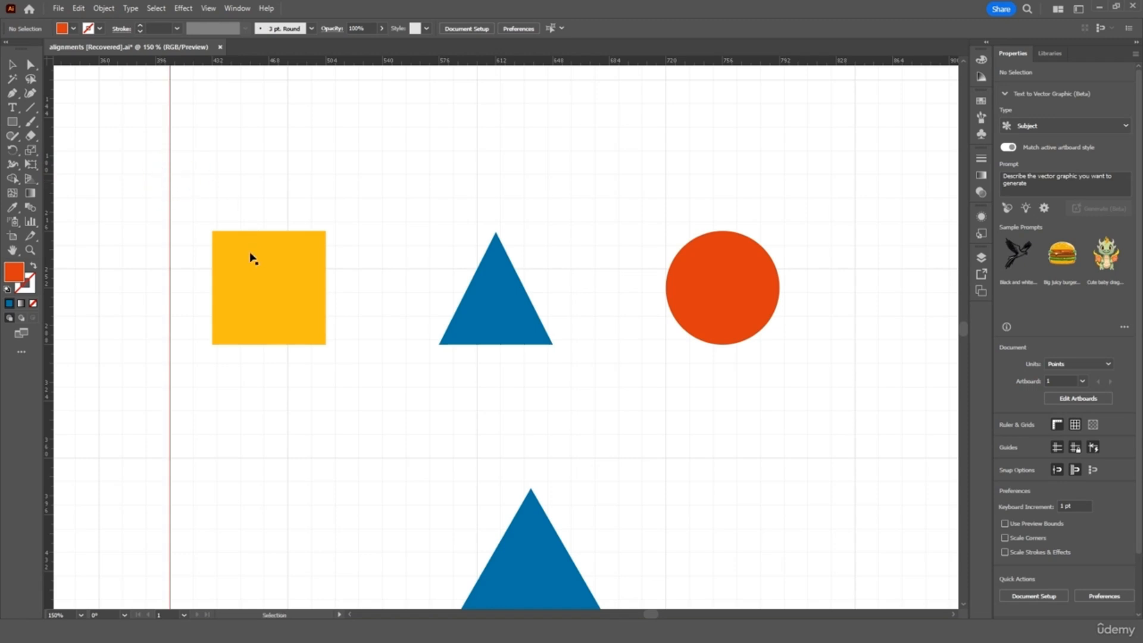
drag(202, 65, 186, 173)
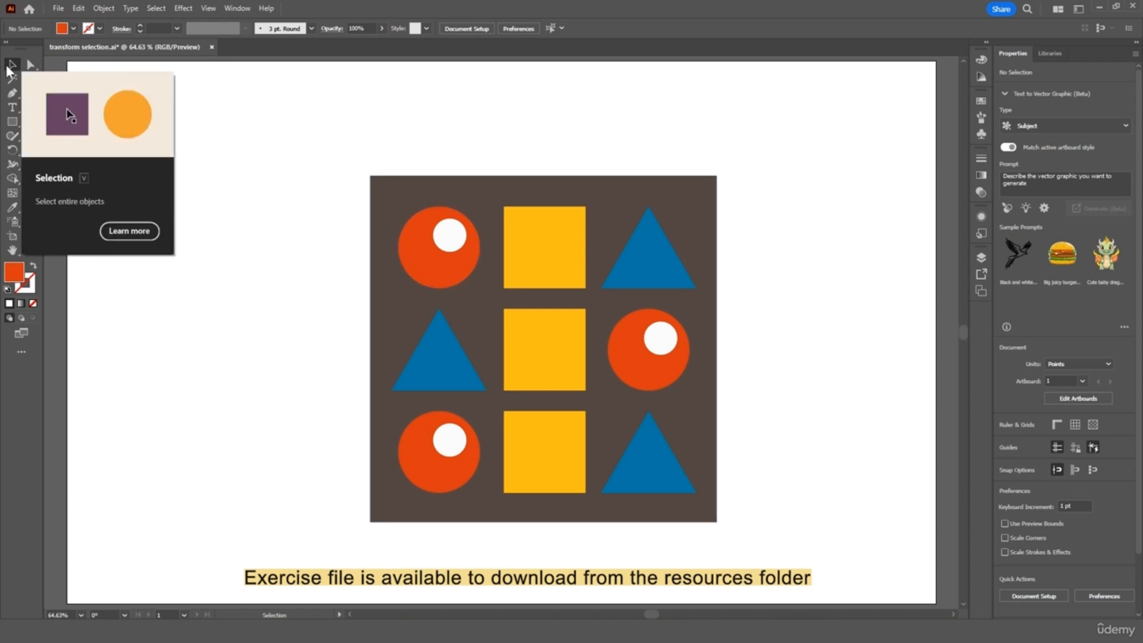
Step: Move the upper-left red circle and the top yellow square out of the pattern, and undo both moves
drag(431, 283, 201, 246)
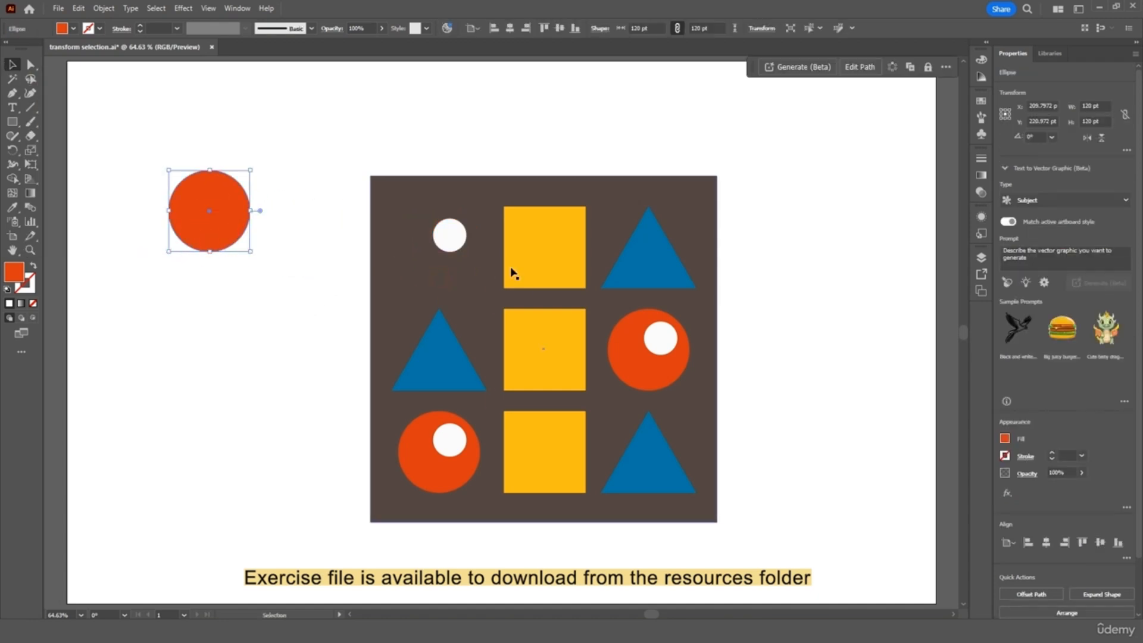
drag(531, 269, 602, 173)
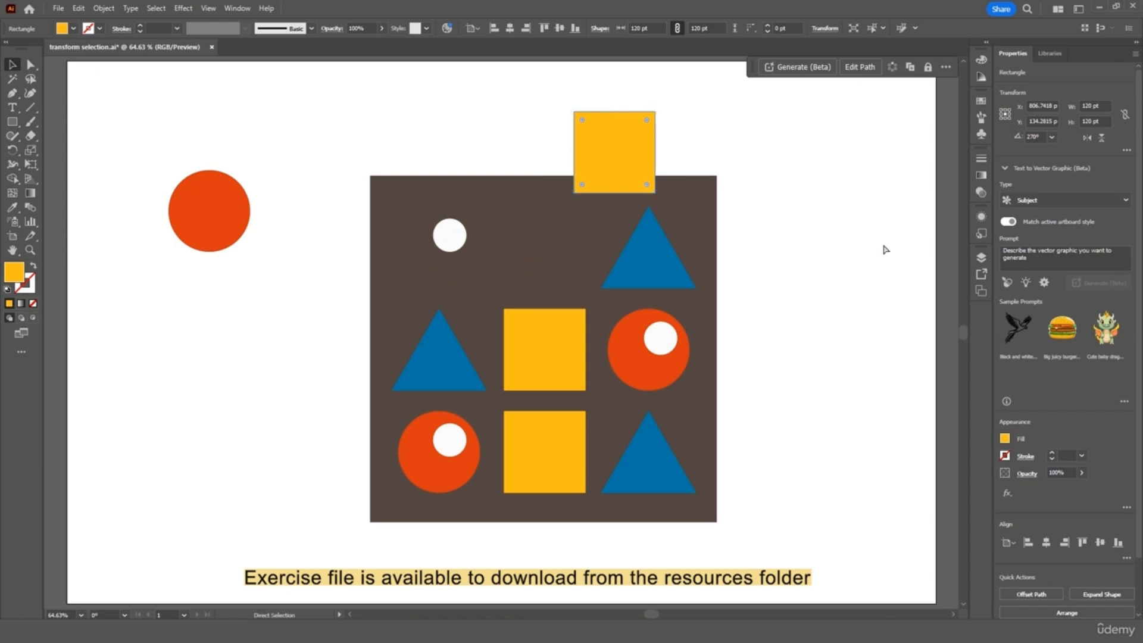
key(ctrl+z)
key(ctrl+z)
Step: Select the upper-left red circle, the top and middle yellow squares and the lower-right blue triangle together
click(523, 255)
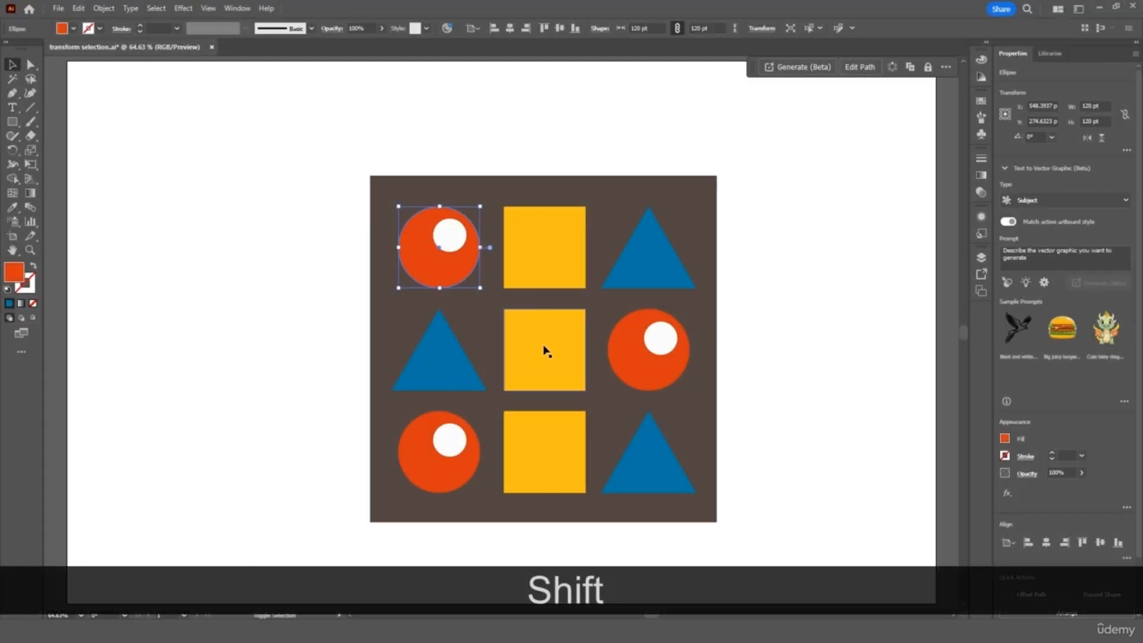
shift+click(544, 347)
shift+click(664, 479)
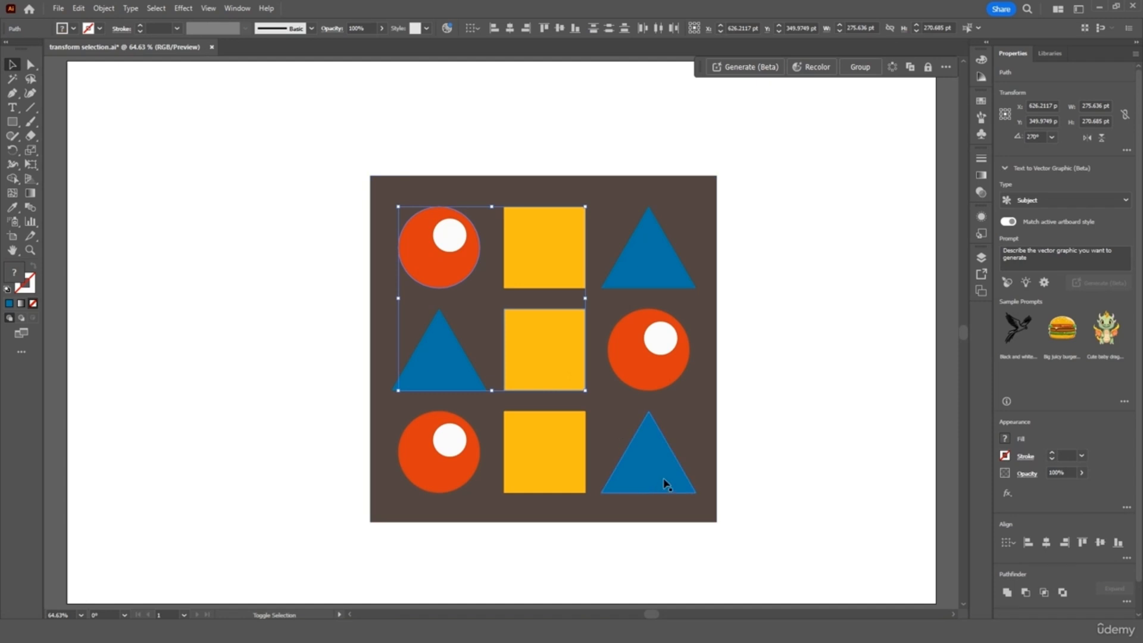
drag(661, 475, 325, 476)
Step: Move the brown background square and the upper-right blue triangle about 161 pt to the right, and undo the move
click(771, 348)
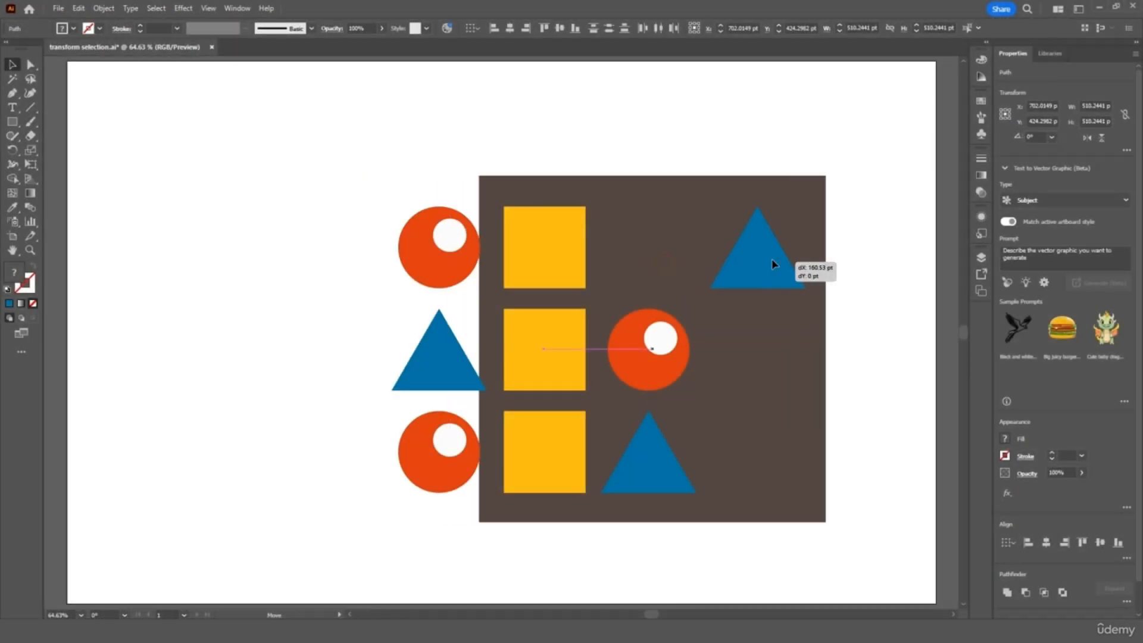
drag(773, 263, 774, 262)
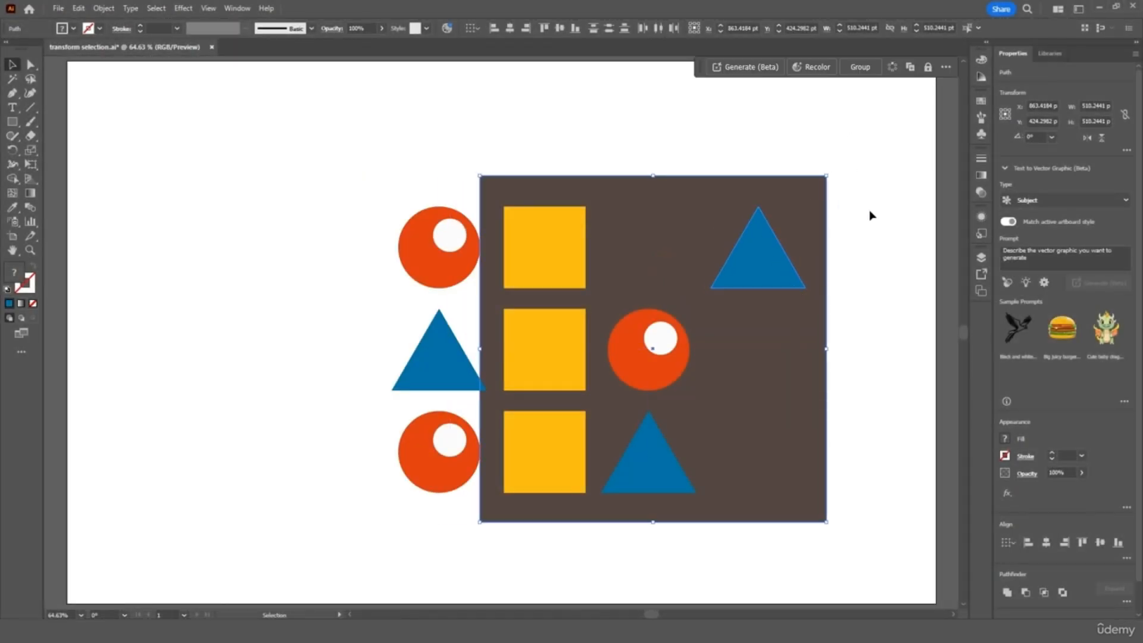
key(ctrl+z)
click(797, 211)
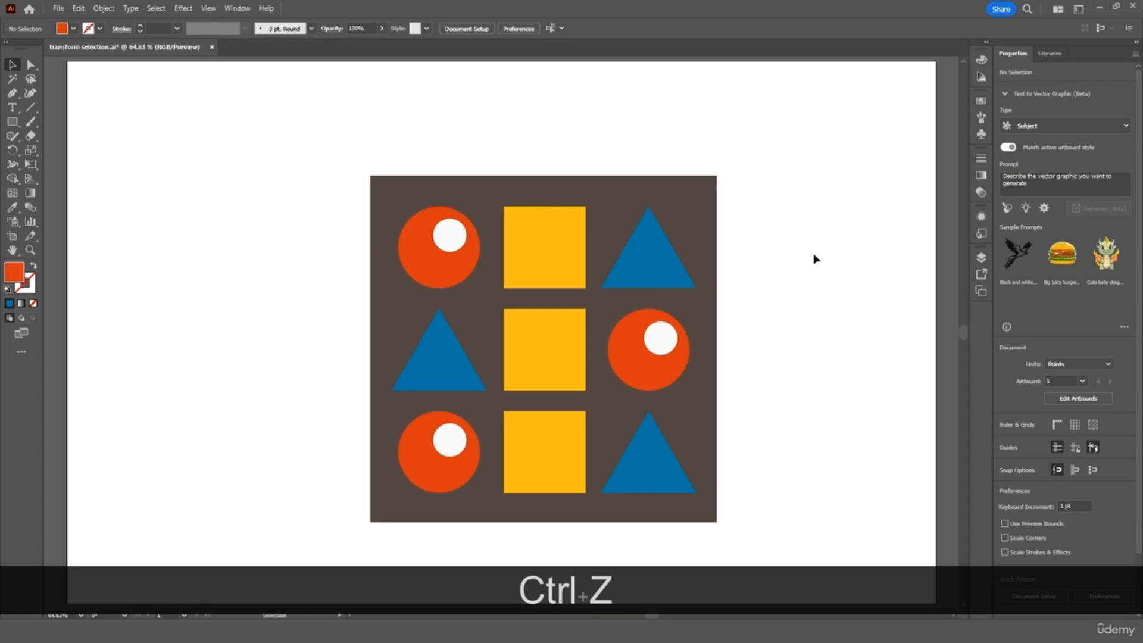
Step: Lock the brown background square
click(704, 192)
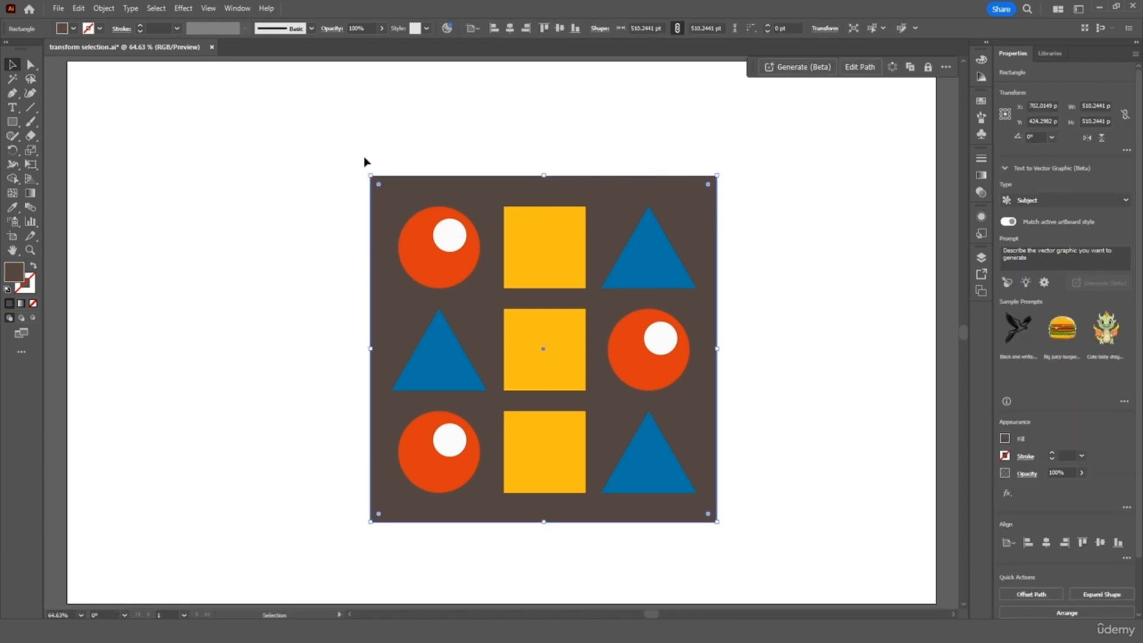
click(104, 8)
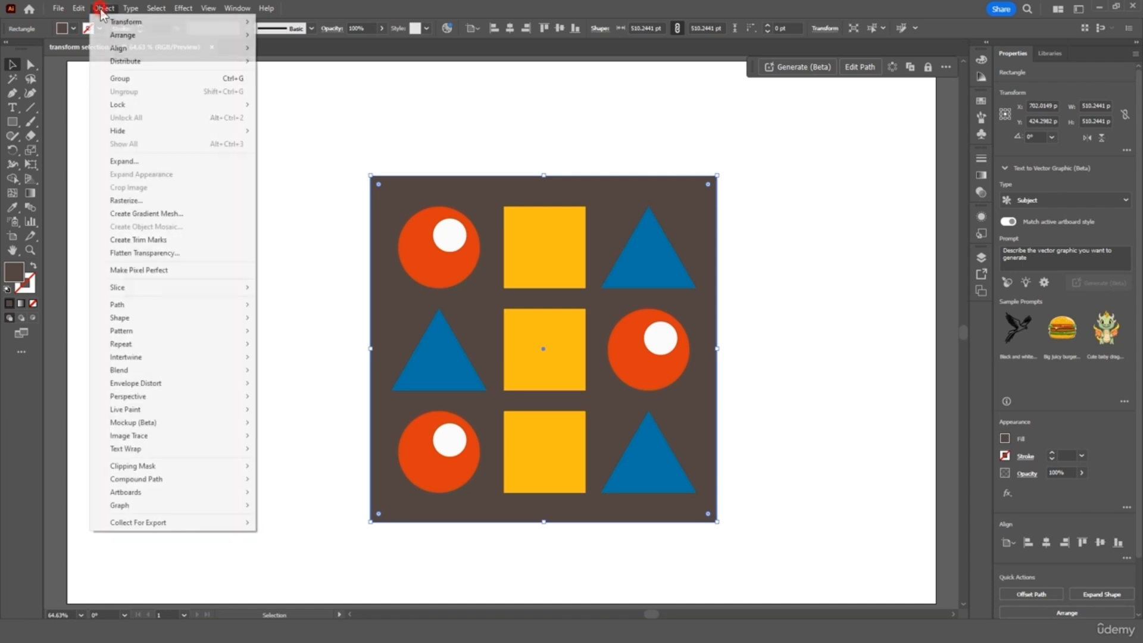
mouse_move(141, 104)
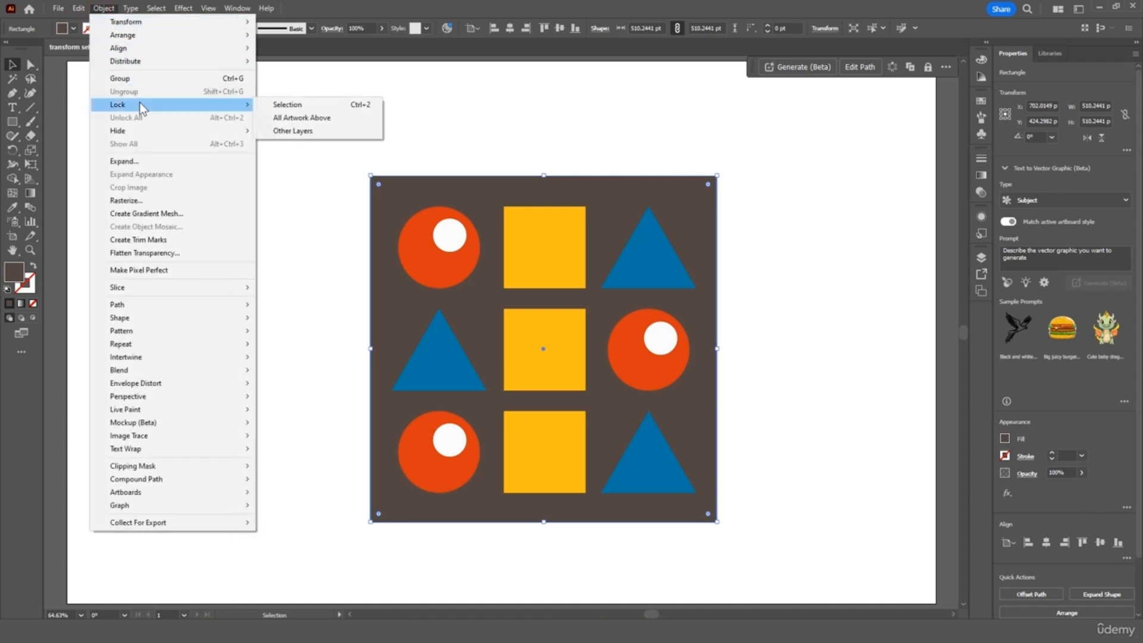
click(292, 105)
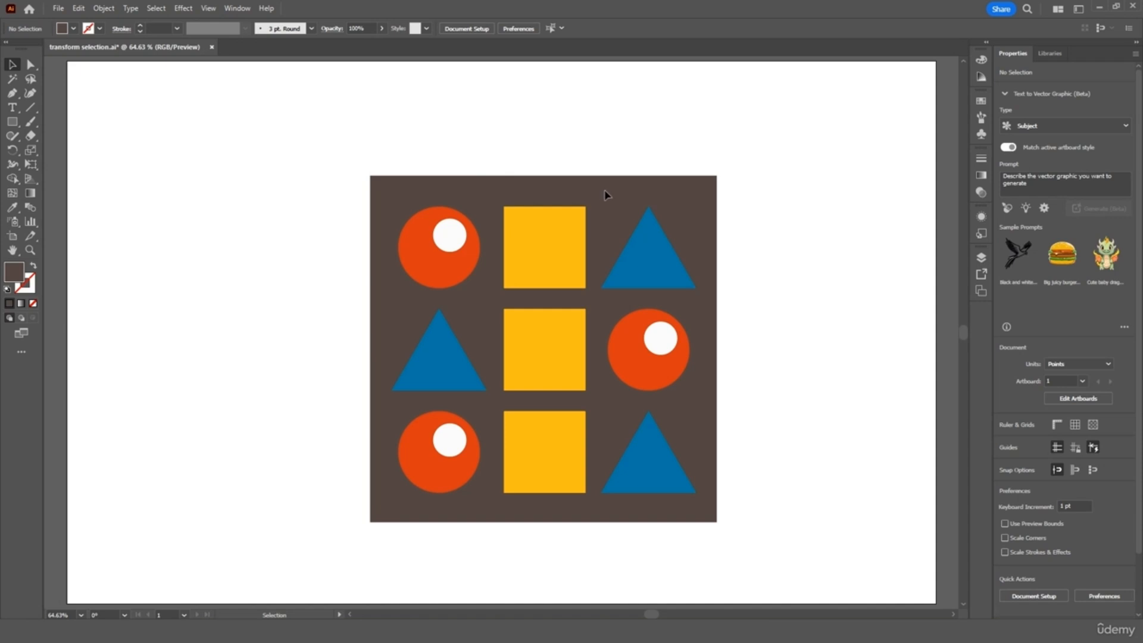
Step: Move the upper-right blue triangle, the top yellow square and the upper-left red circle with its white dot over the locked background
drag(660, 175, 692, 187)
drag(645, 273, 757, 201)
drag(550, 280, 444, 348)
drag(449, 249, 295, 188)
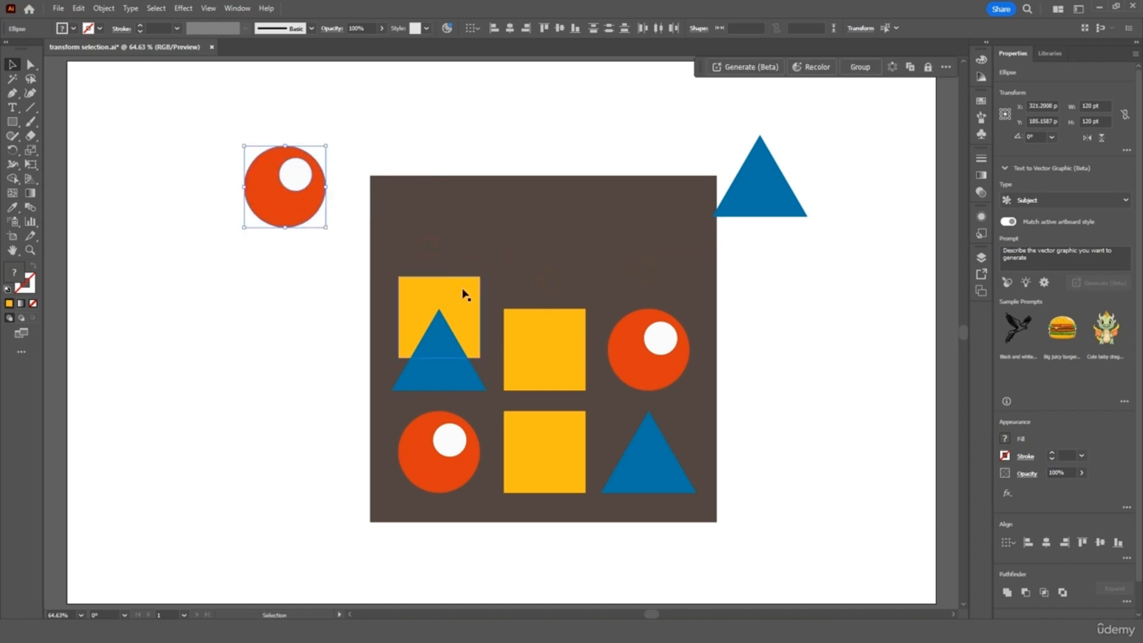
click(818, 313)
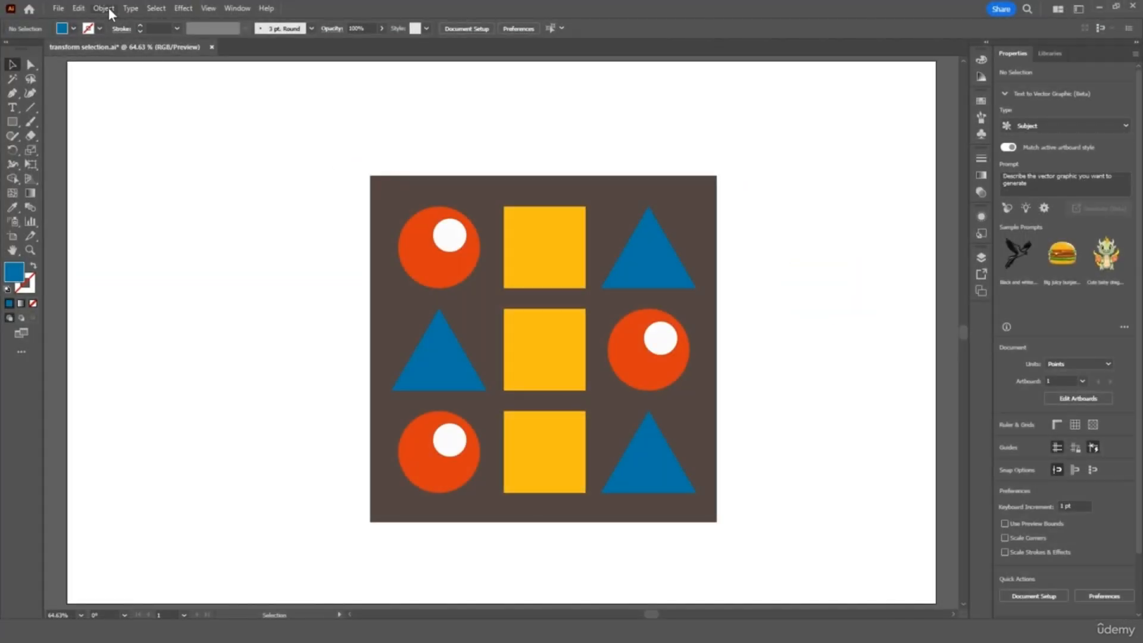
Step: Unlock all locked objects, move the brown background square slightly upward, and undo the move
click(104, 8)
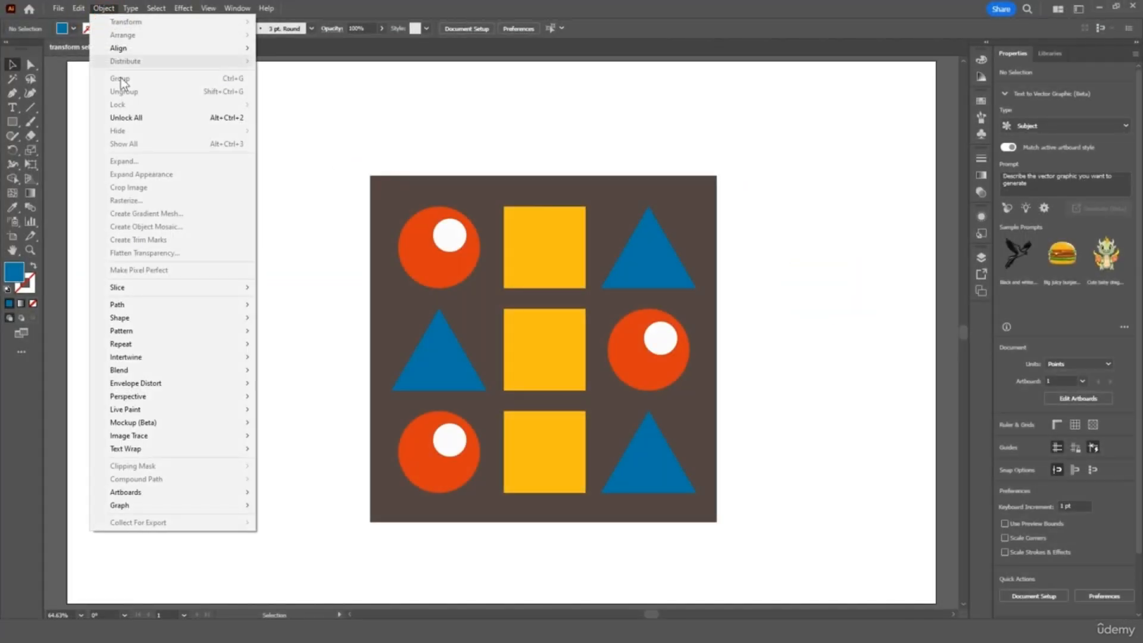
click(156, 117)
click(694, 120)
drag(712, 178, 675, 191)
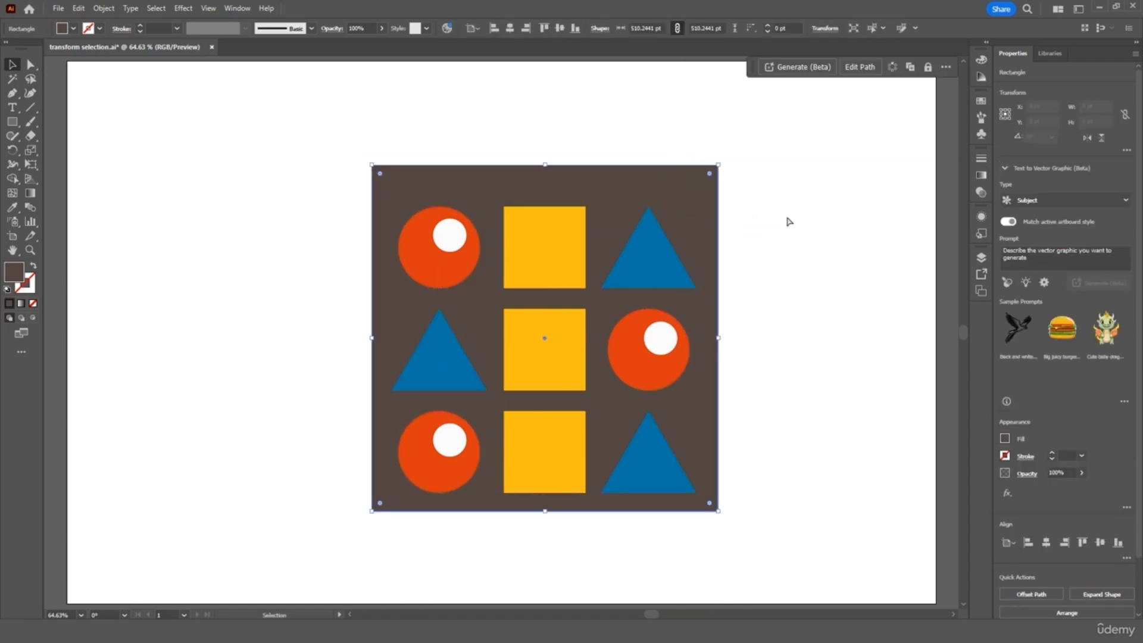
key(ctrl+z)
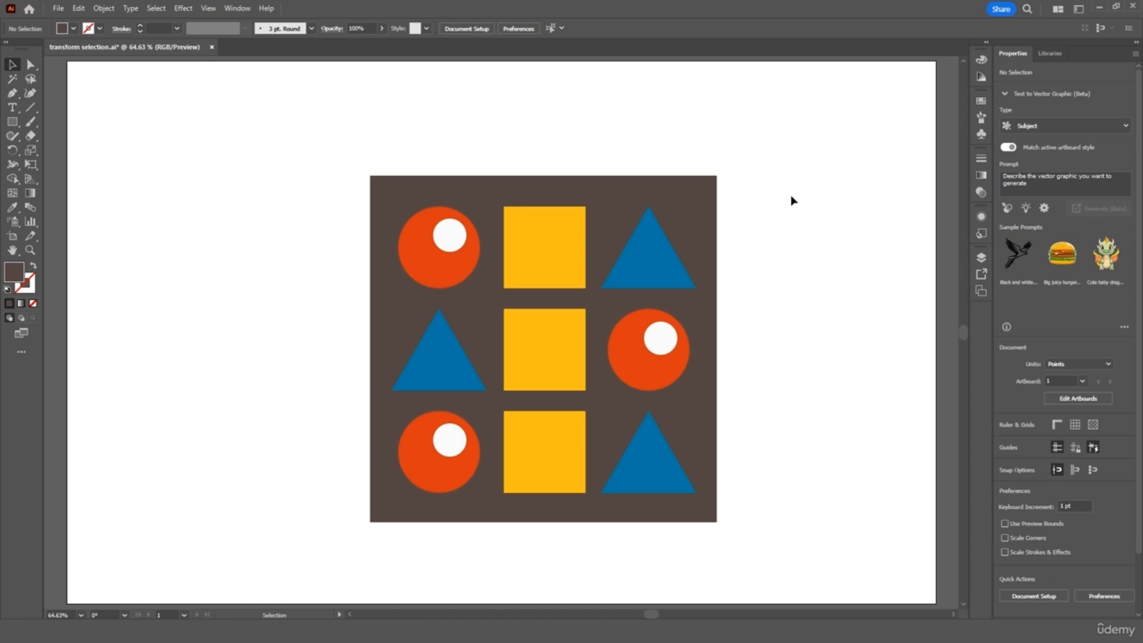
Step: Select the upper-left red circle, extend the selection to all objects with the same appearance, and move them left off the brown background
click(422, 284)
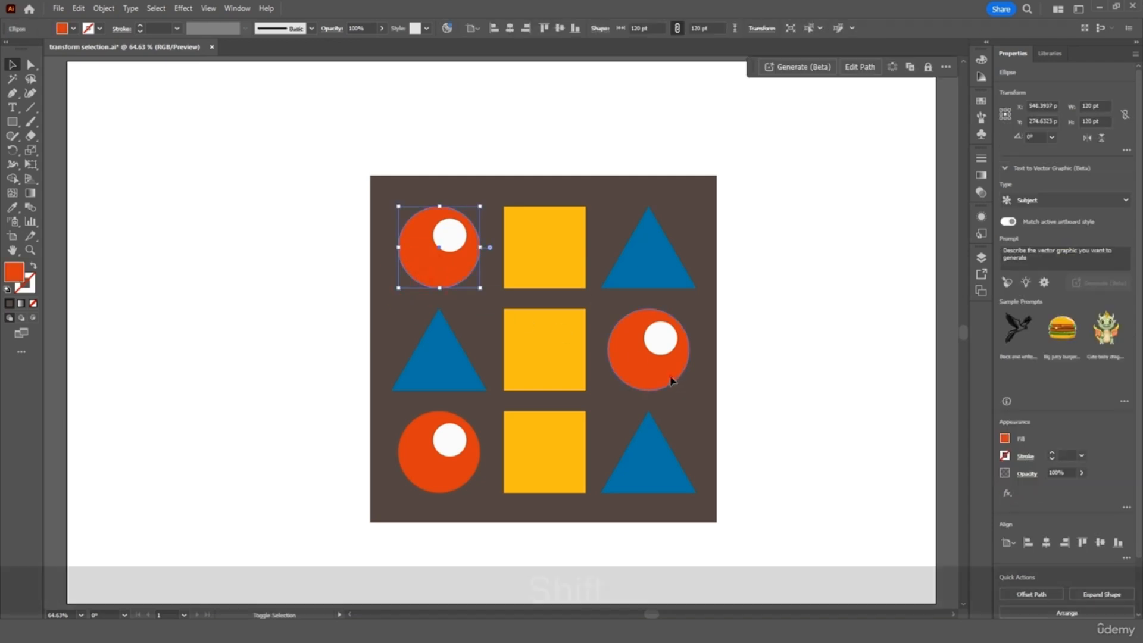
click(824, 326)
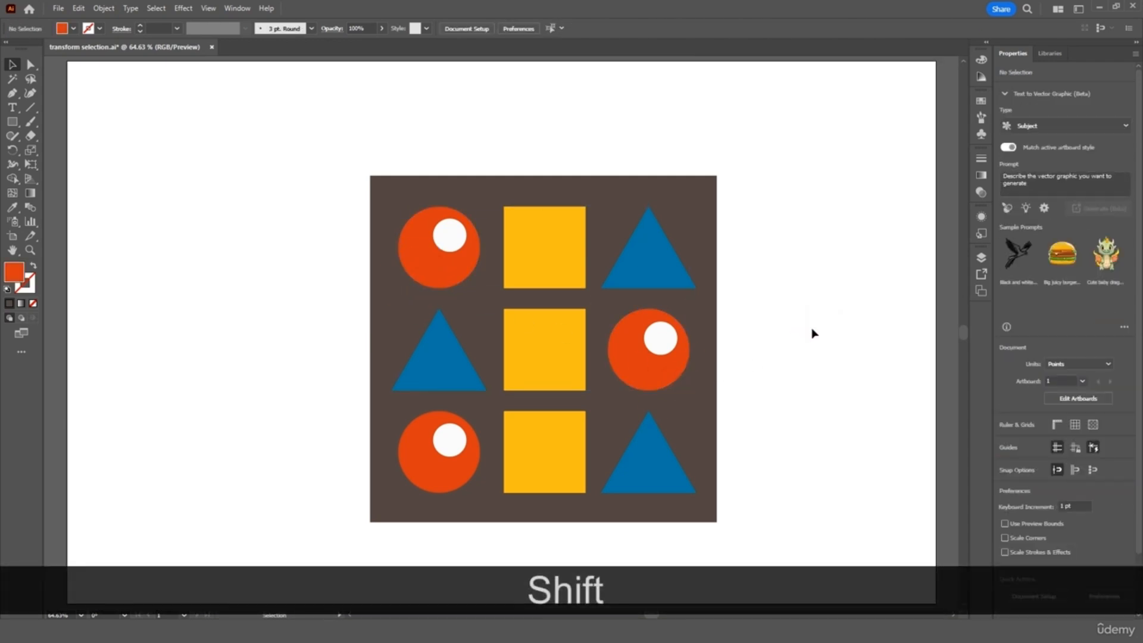
click(437, 271)
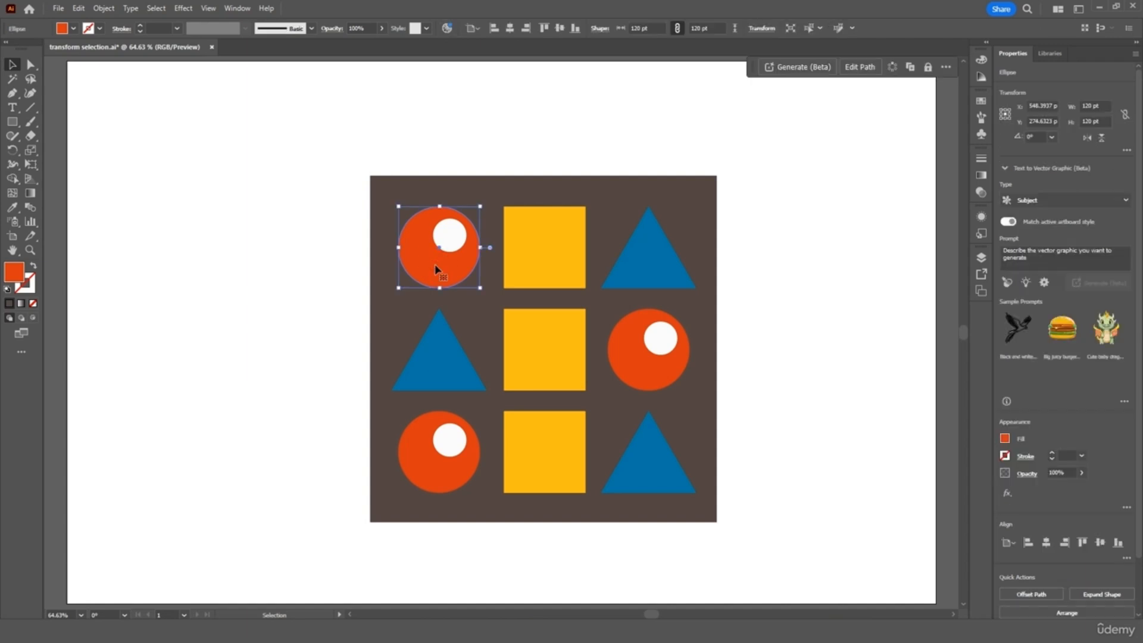
click(162, 9)
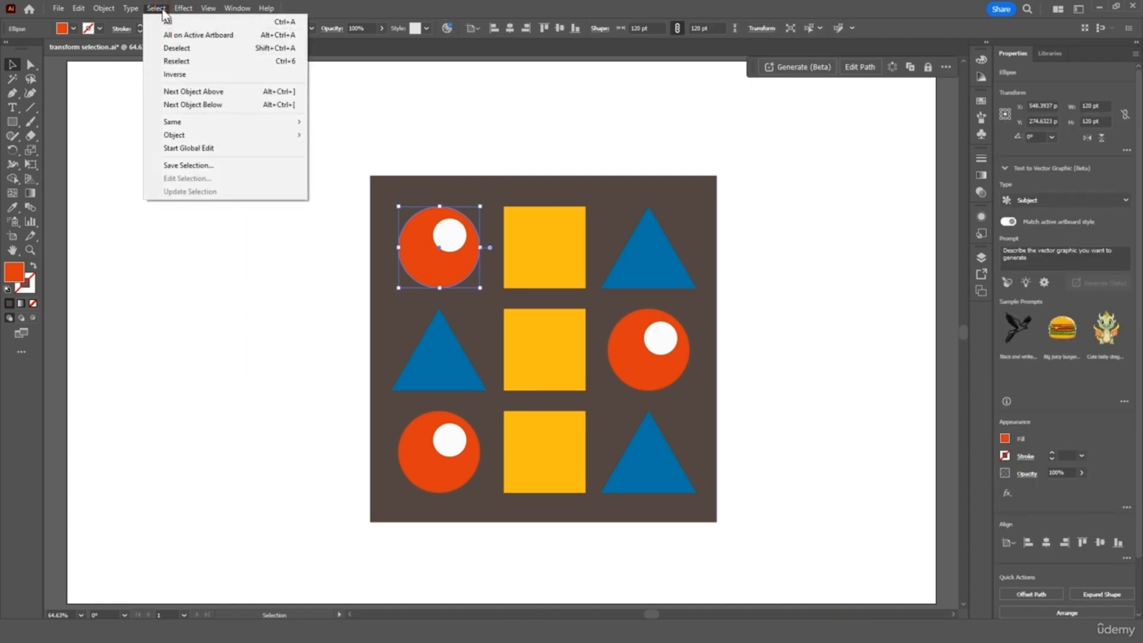
click(201, 121)
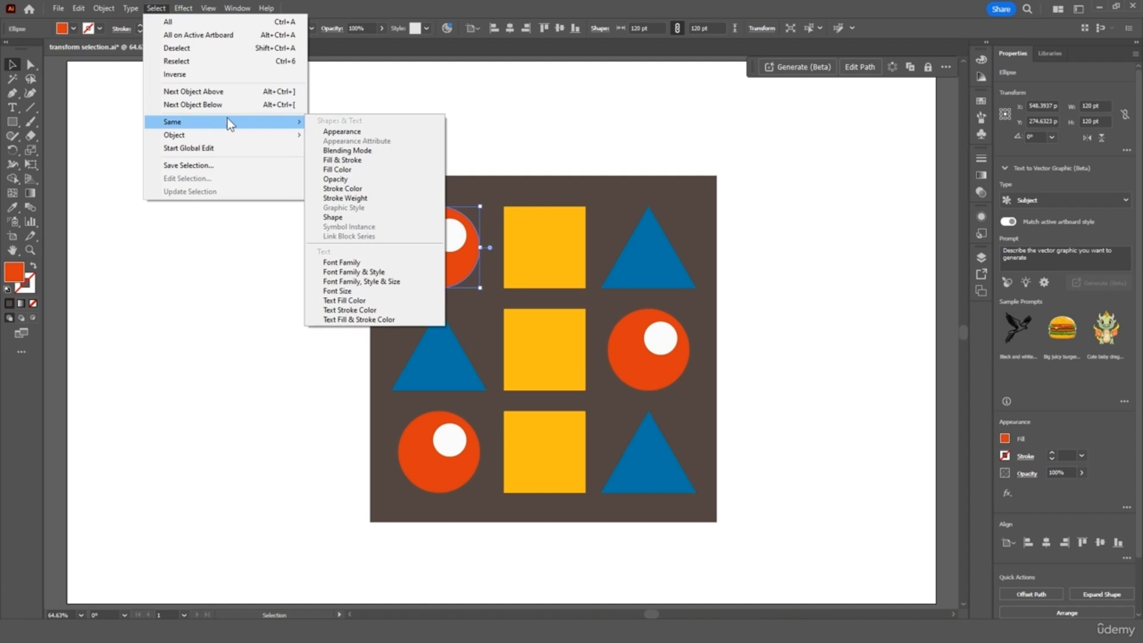
click(342, 131)
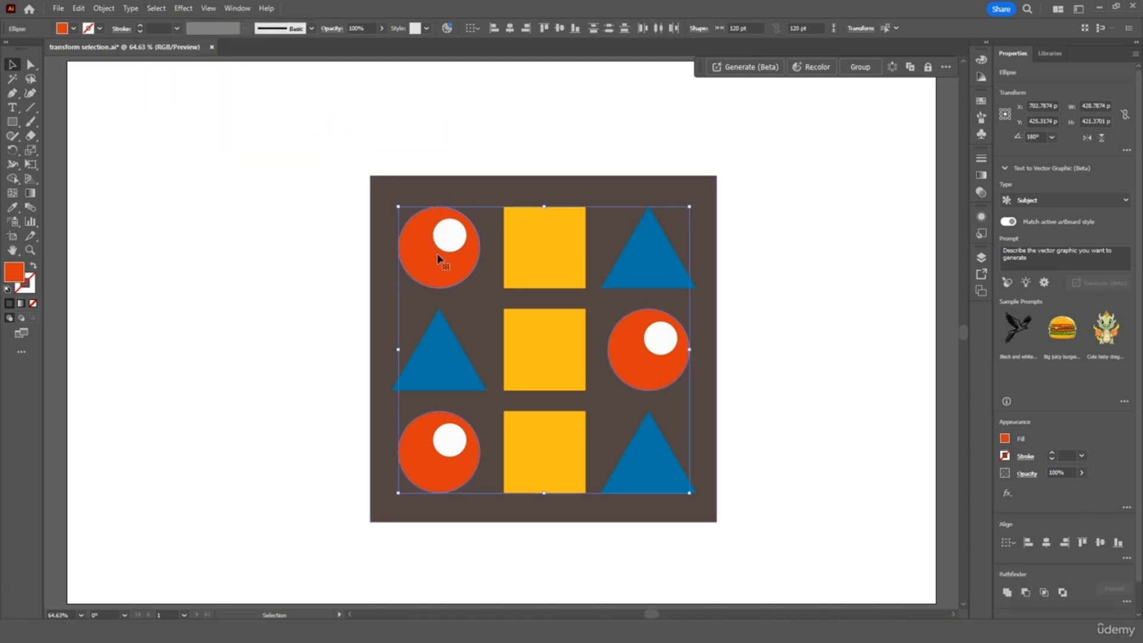
drag(445, 275, 126, 264)
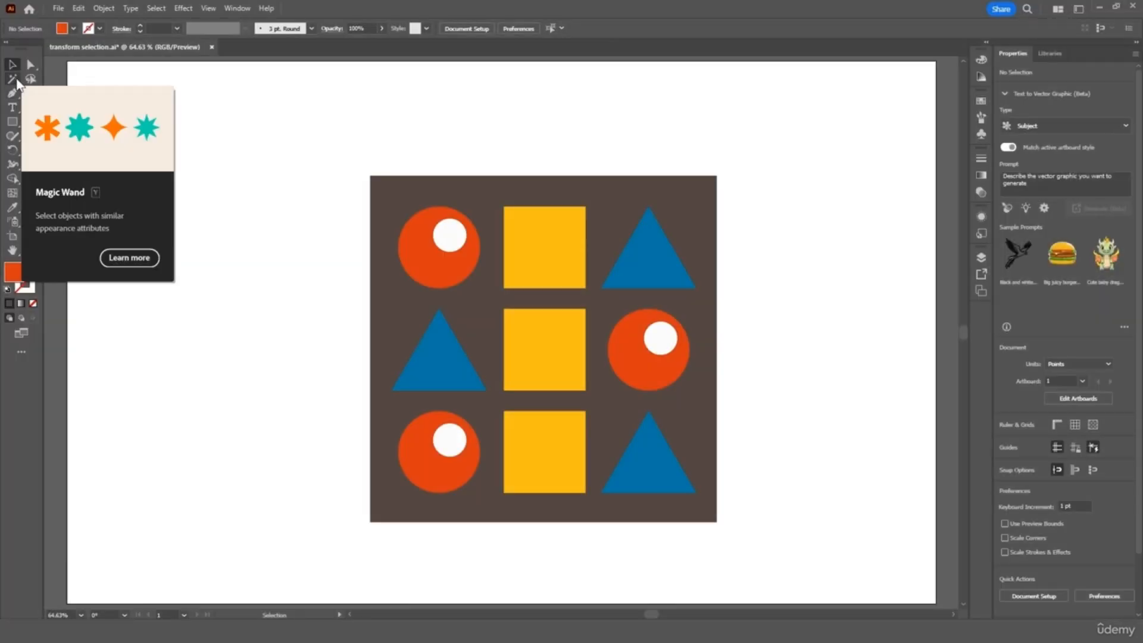
Step: Select all the blue triangles at once with the Magic Wand and delete them
click(13, 79)
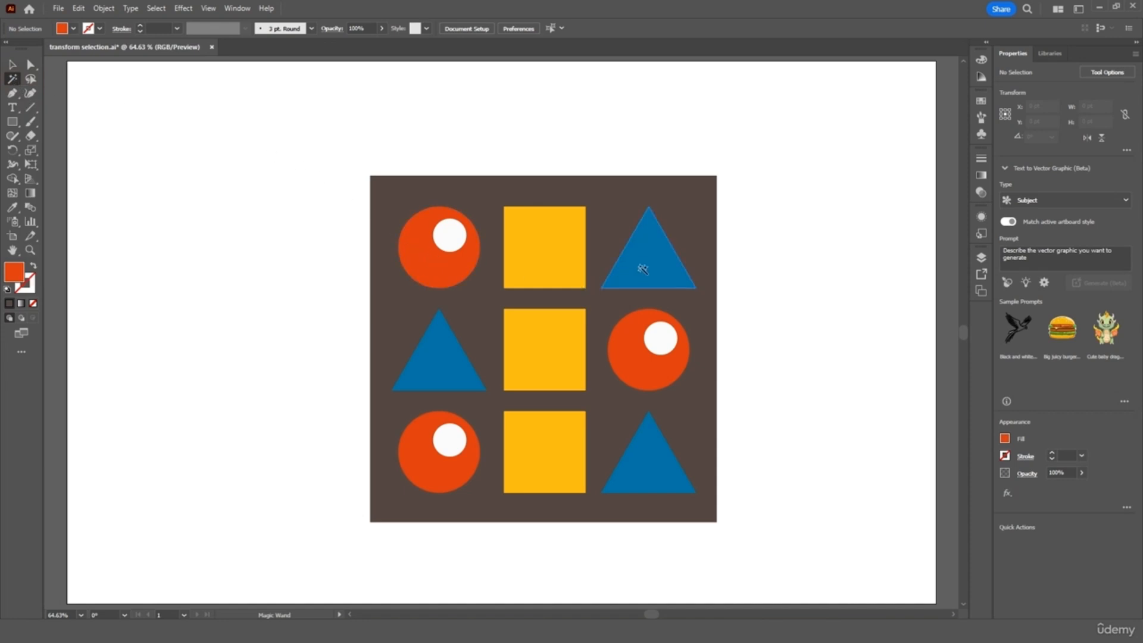
click(642, 269)
click(13, 64)
key(Delete)
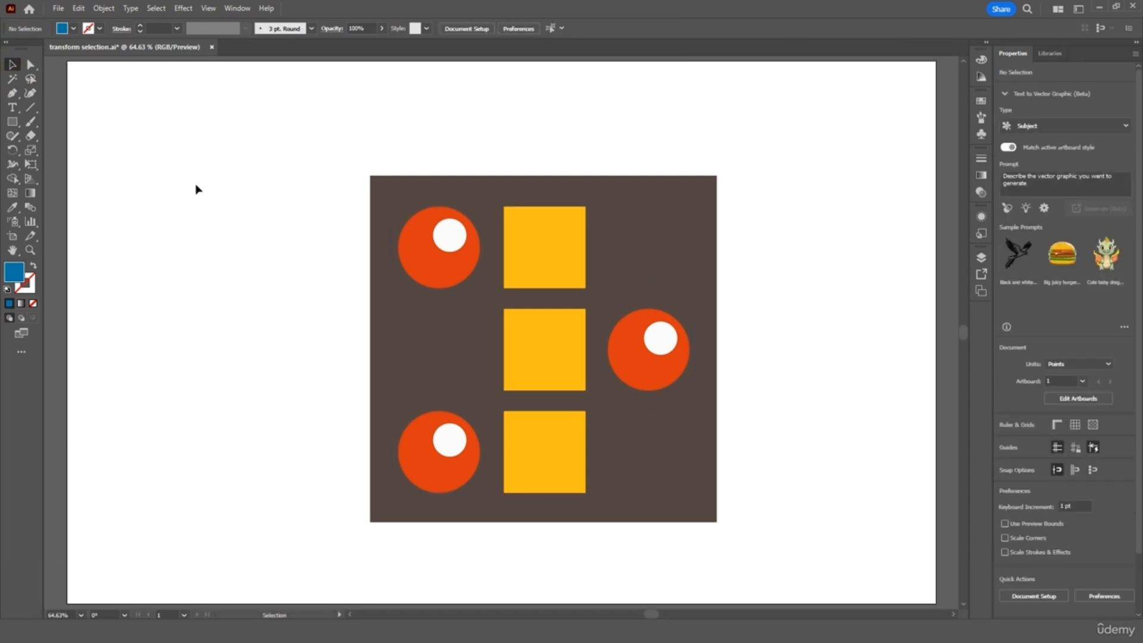
Step: Select all the white dots on the red circles with the Magic Wand and delete them
click(12, 79)
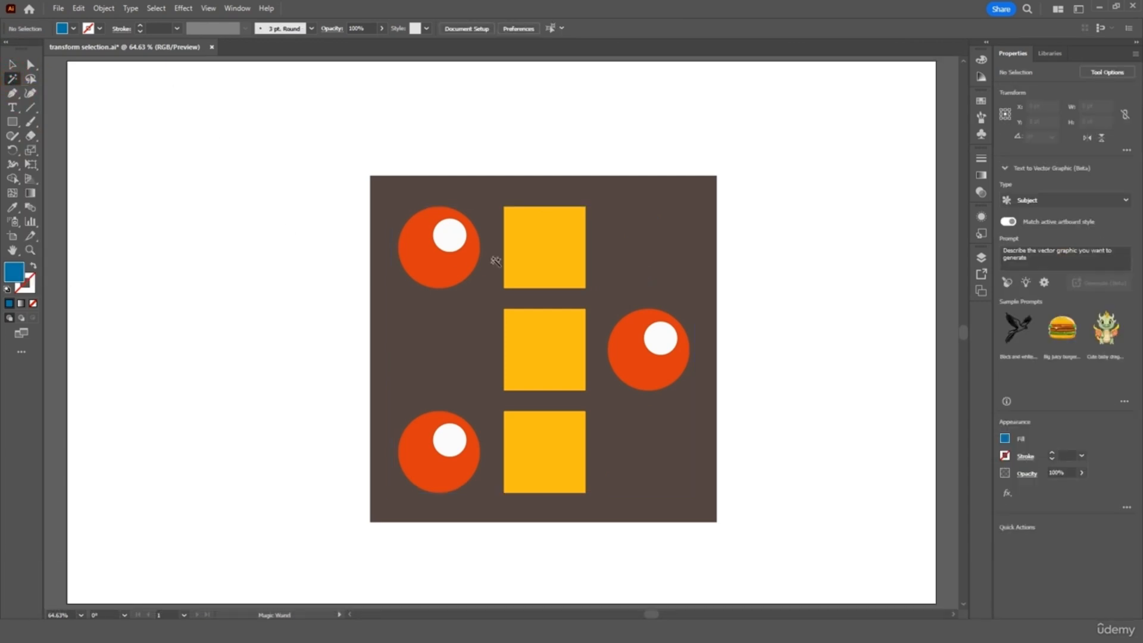
click(447, 237)
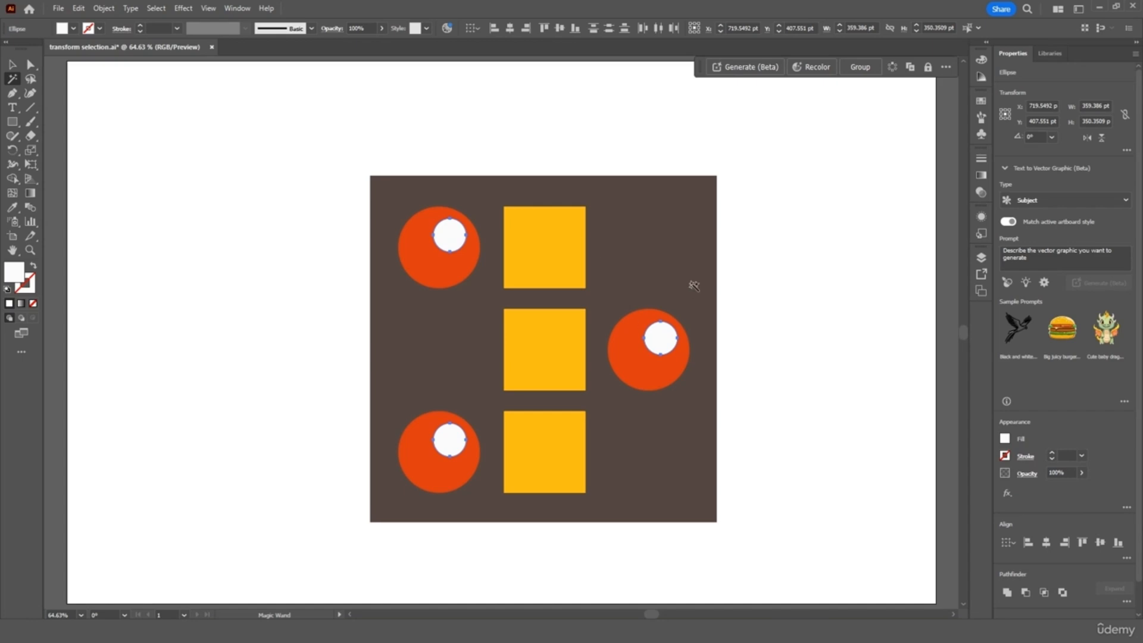
key(Delete)
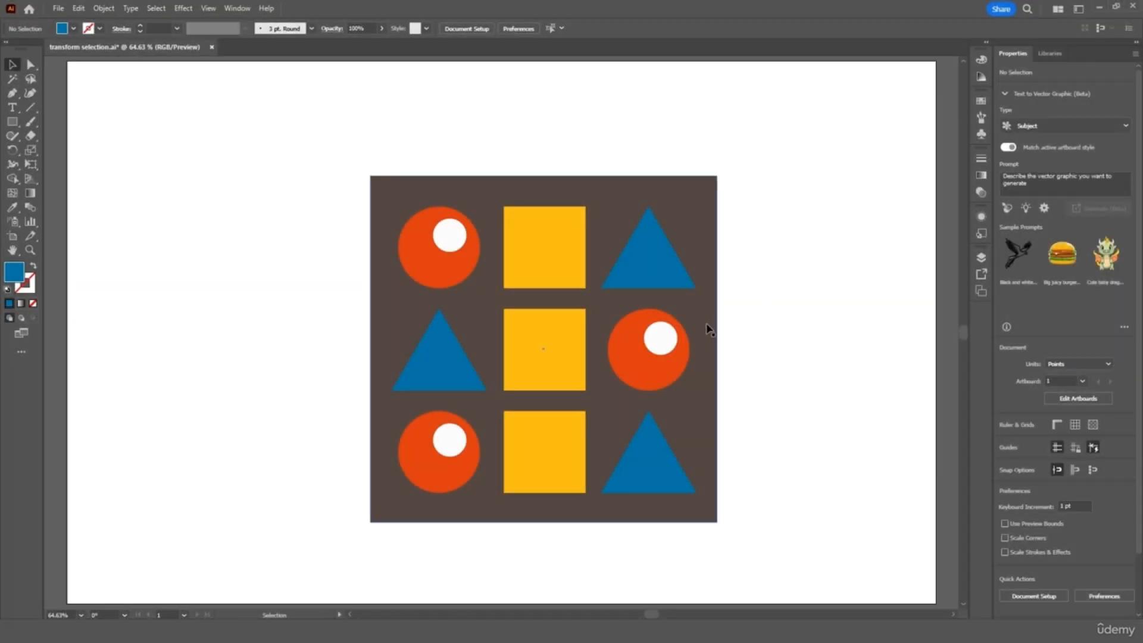
Step: Select the middle yellow square and the brown background square in turn, and try deleting the background
click(560, 355)
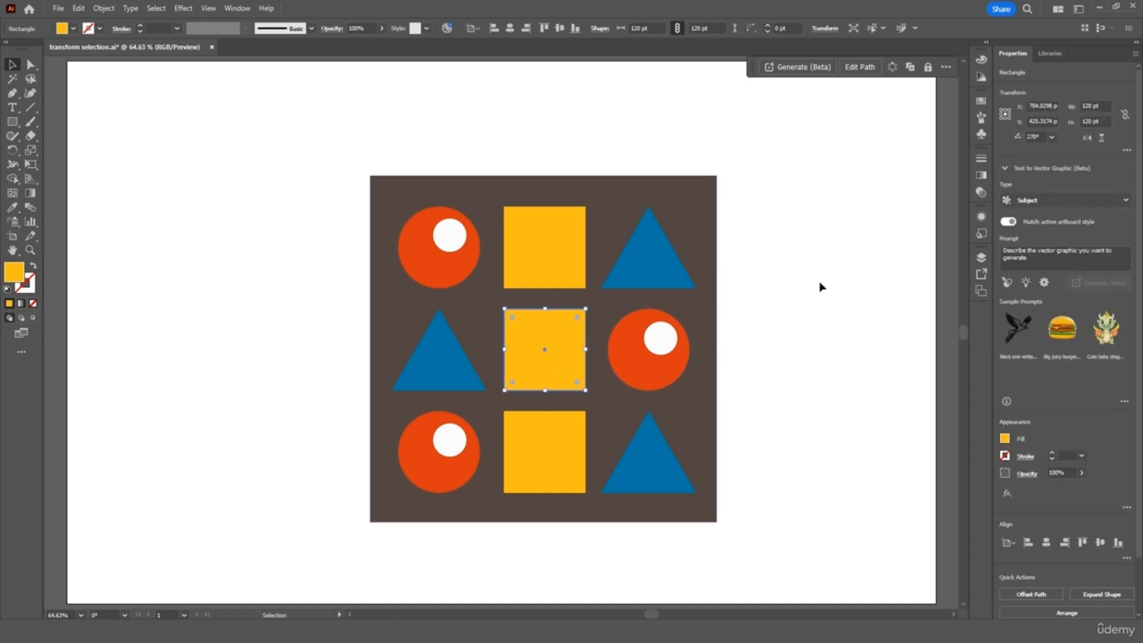
click(719, 237)
click(706, 216)
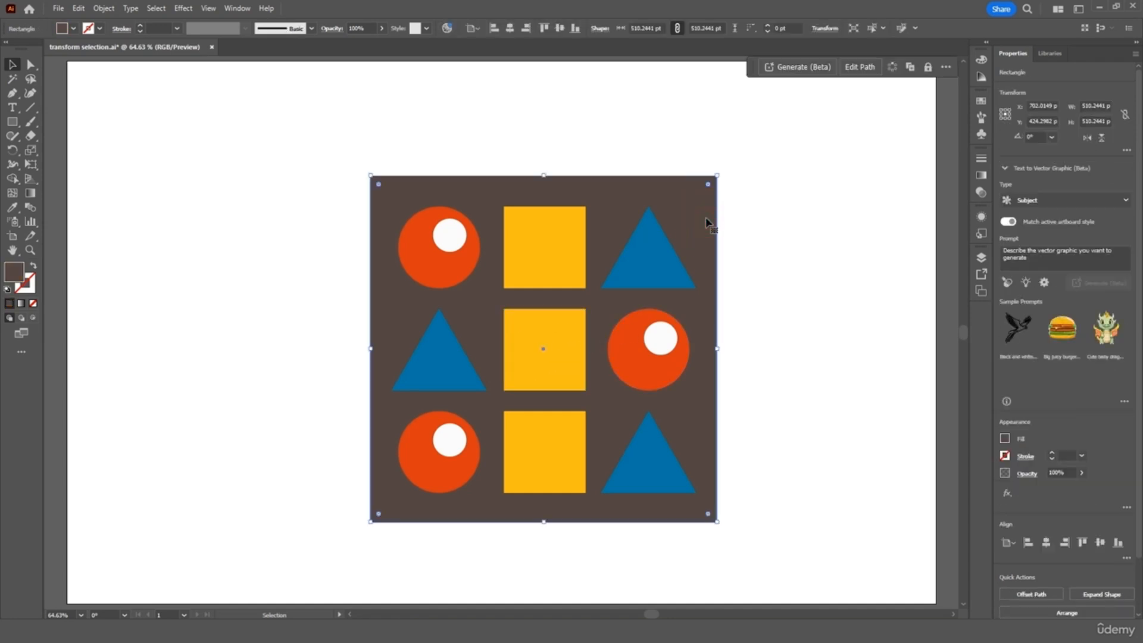
key(Delete)
drag(709, 180, 431, 268)
key(Delete)
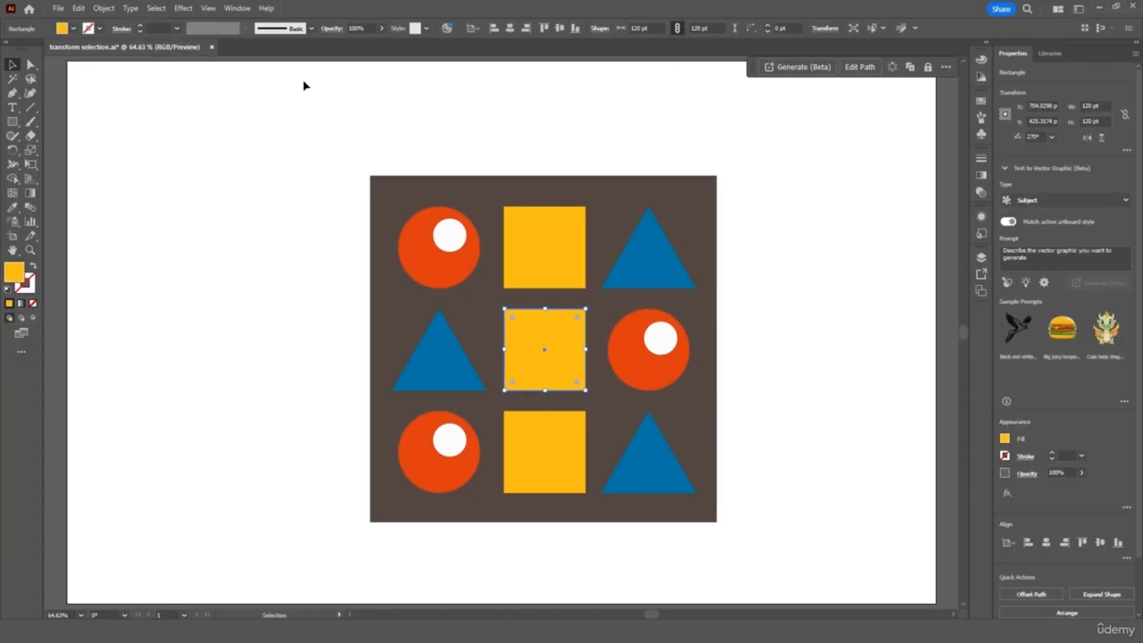
Step: Invert the middle yellow square's selection to select all other objects, and delete them
click(156, 9)
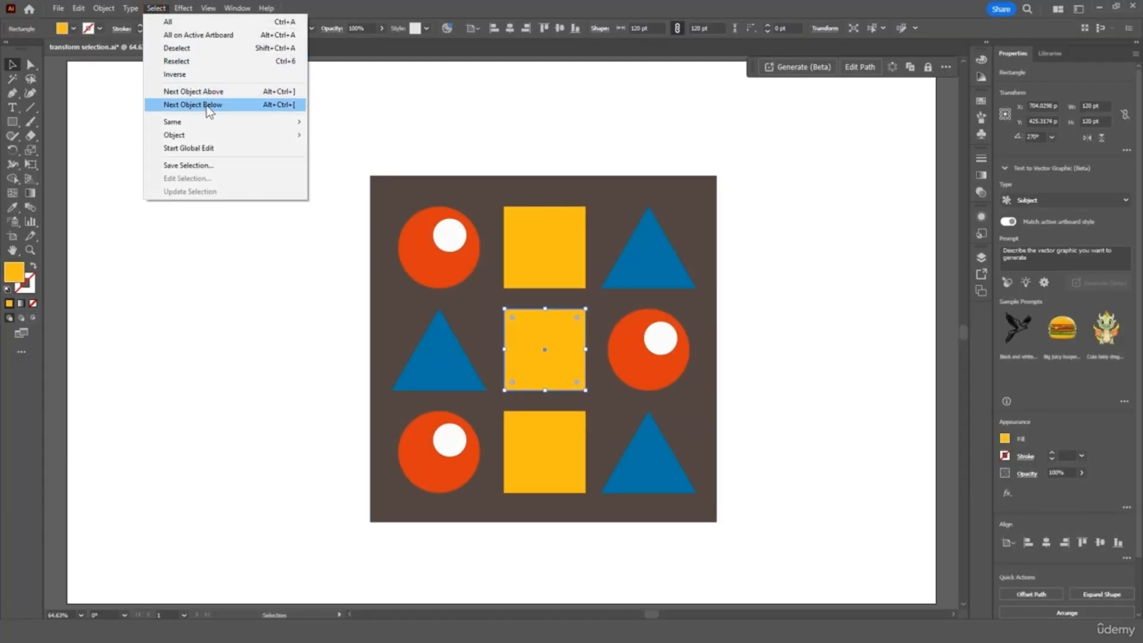
click(198, 74)
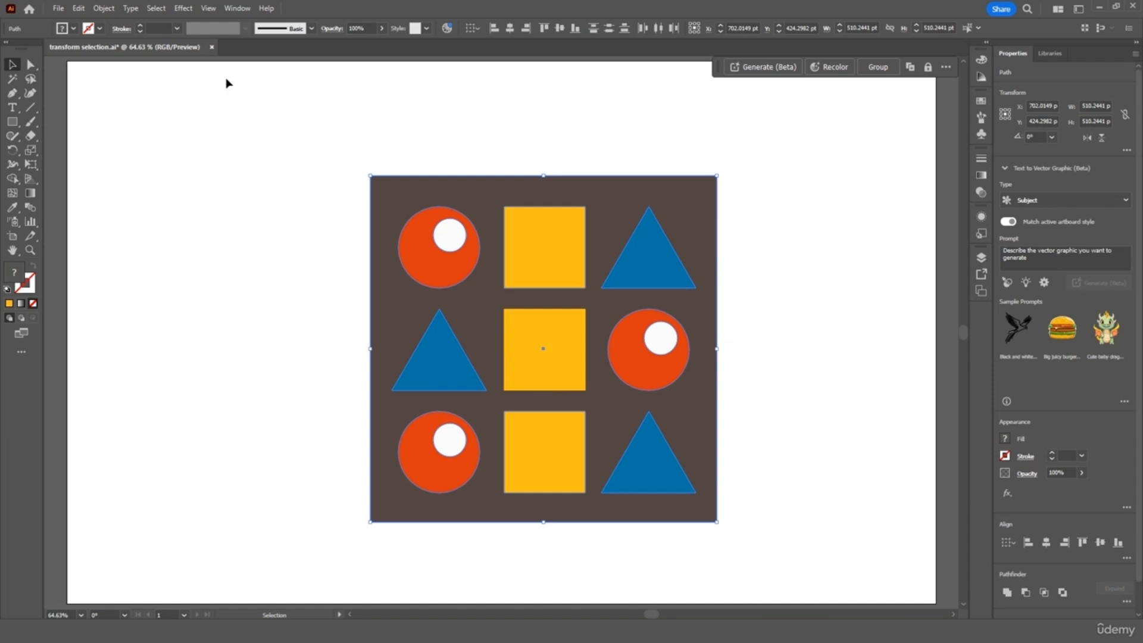
key(Delete)
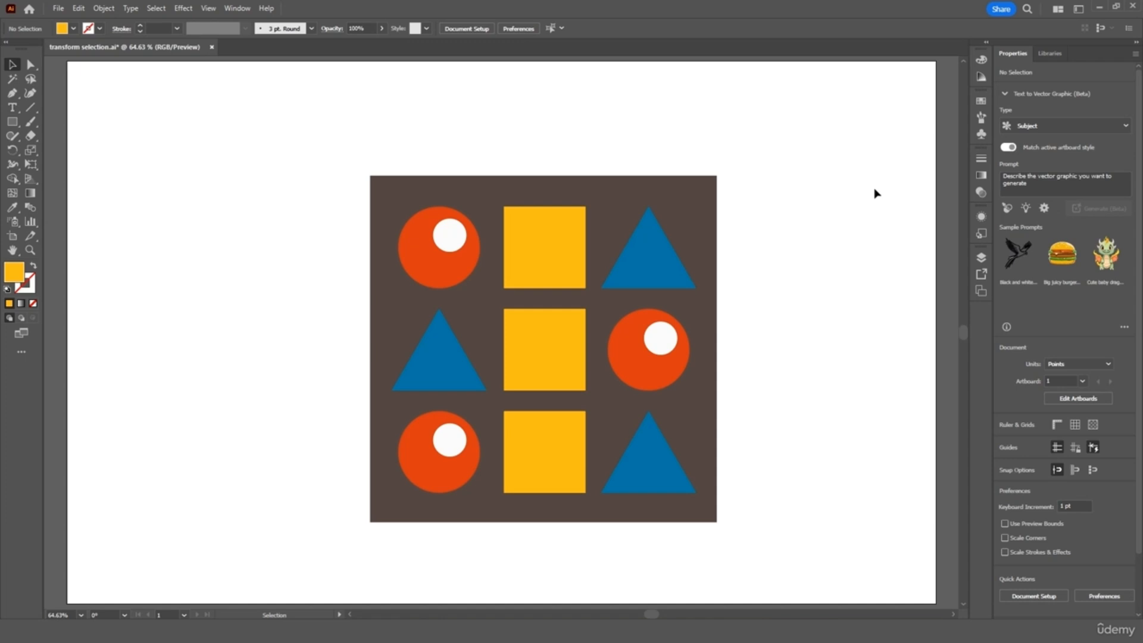
Step: Lasso the upper-left red circle with its white dot and the middle yellow square, delete them, and undo the deletion
click(31, 79)
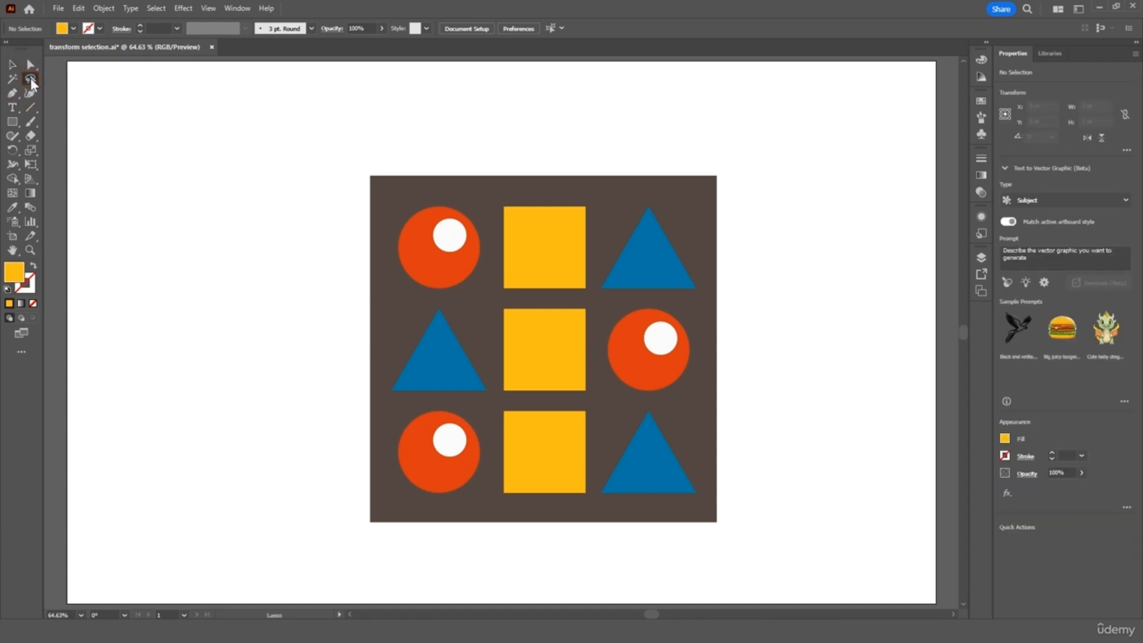
mouse_move(462, 200)
mouse_down()
mouse_move(393, 218)
mouse_move(376, 251)
mouse_move(423, 300)
mouse_move(469, 308)
mouse_move(498, 392)
mouse_move(586, 406)
mouse_move(603, 350)
mouse_move(581, 304)
mouse_move(513, 296)
mouse_move(460, 201)
mouse_up()
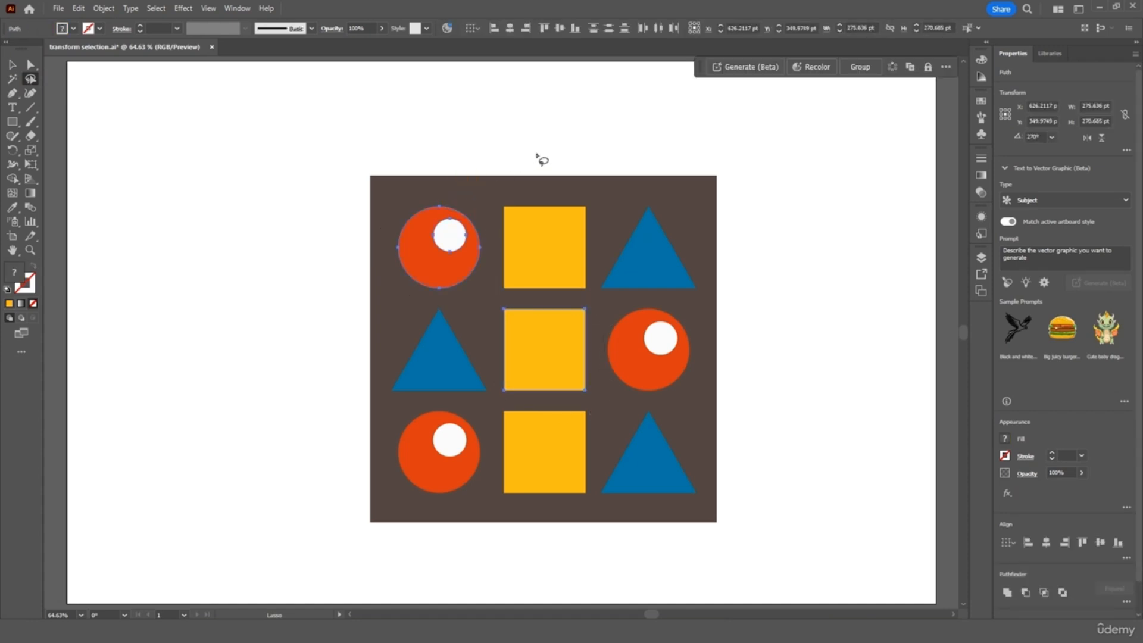
key(Delete)
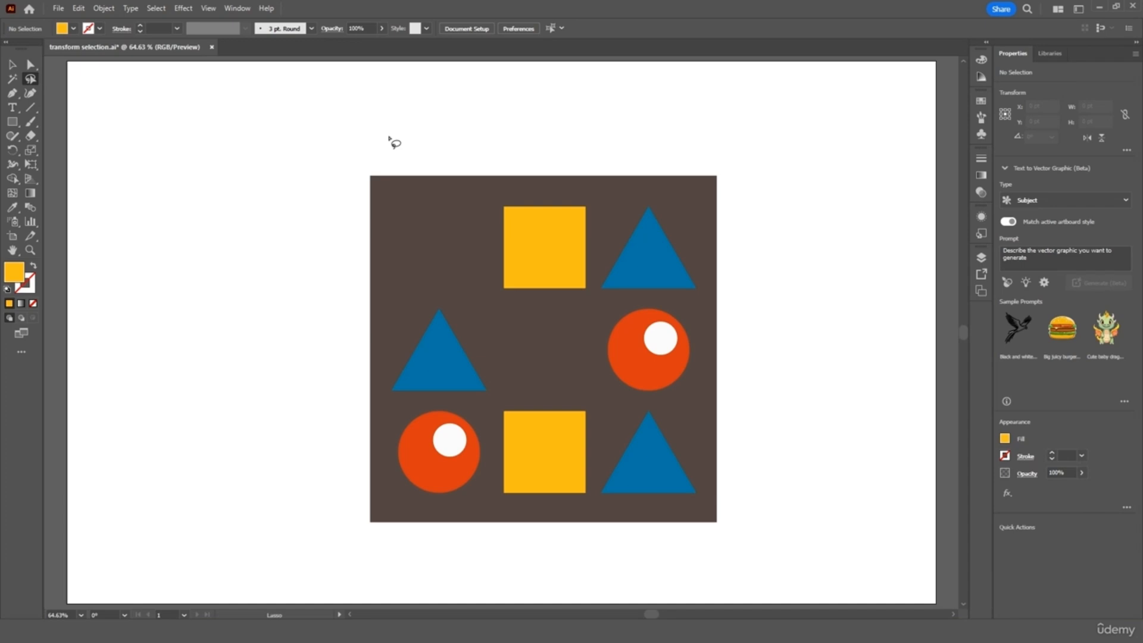
key(ctrl+z)
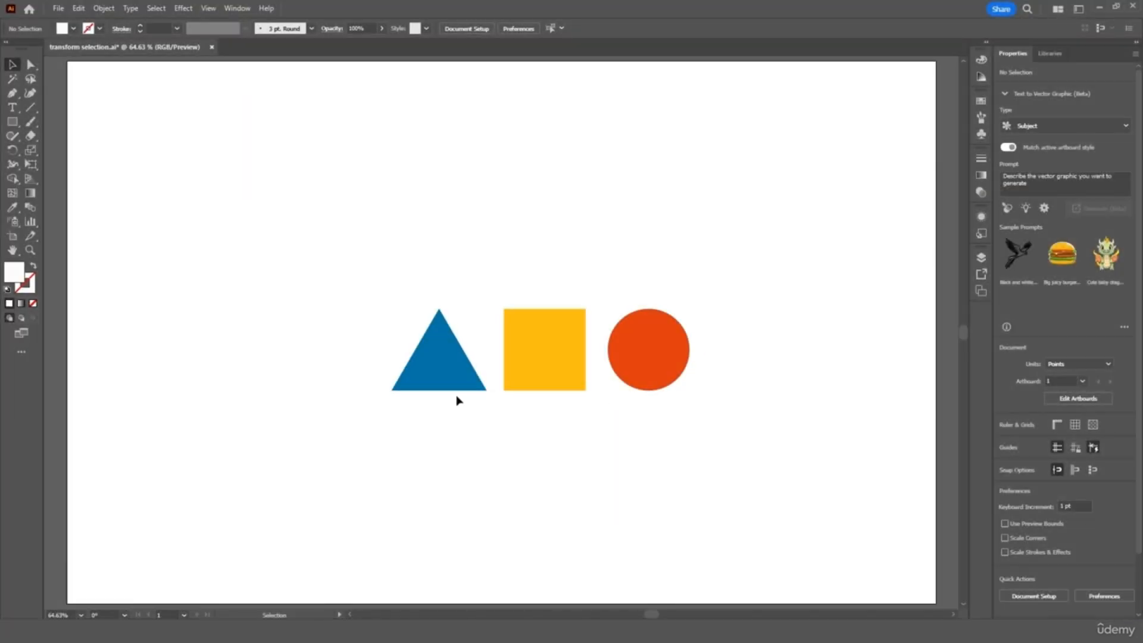
Step: Move the blue triangle right to overlap the yellow square, and send the square to the back of the stacking order
drag(449, 381, 514, 381)
click(379, 329)
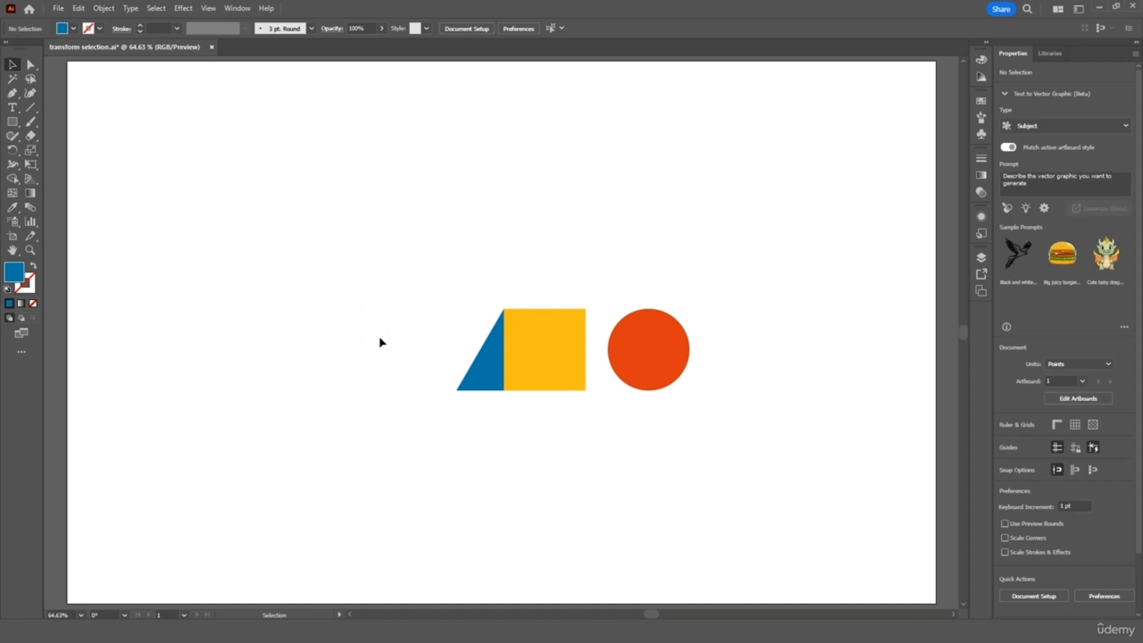
click(572, 341)
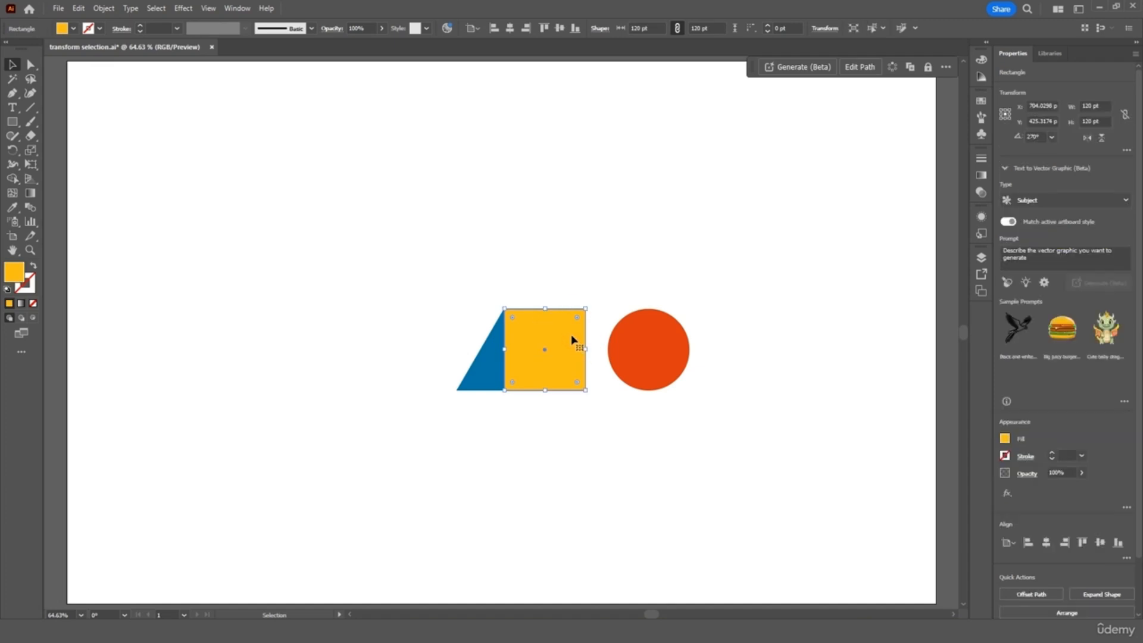
right_click(571, 340)
mouse_move(649, 562)
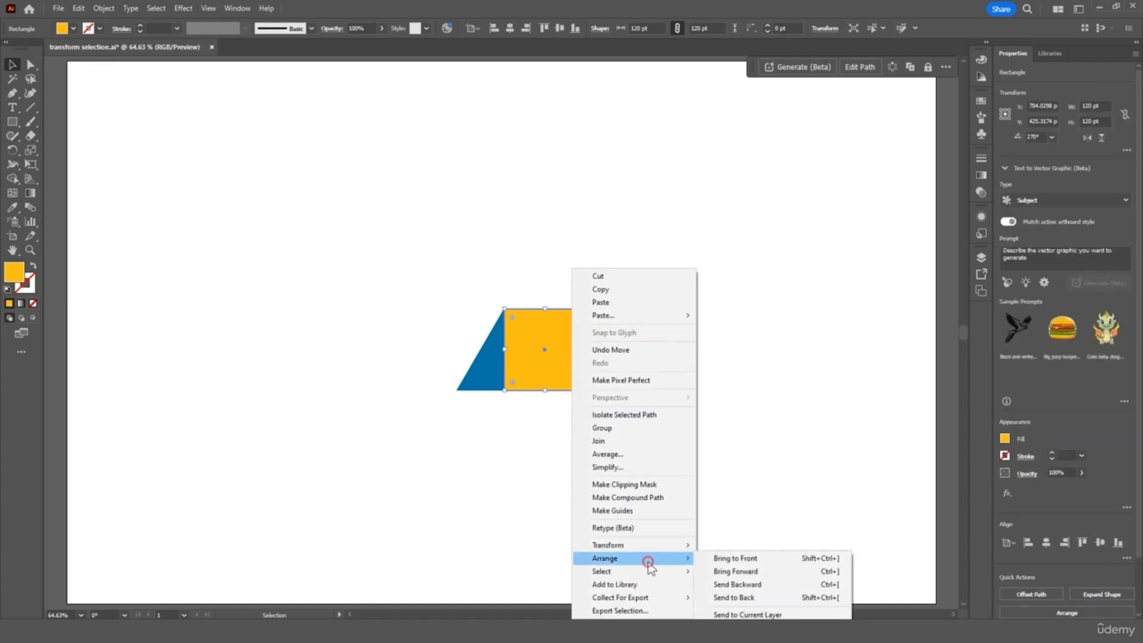
click(753, 597)
click(748, 518)
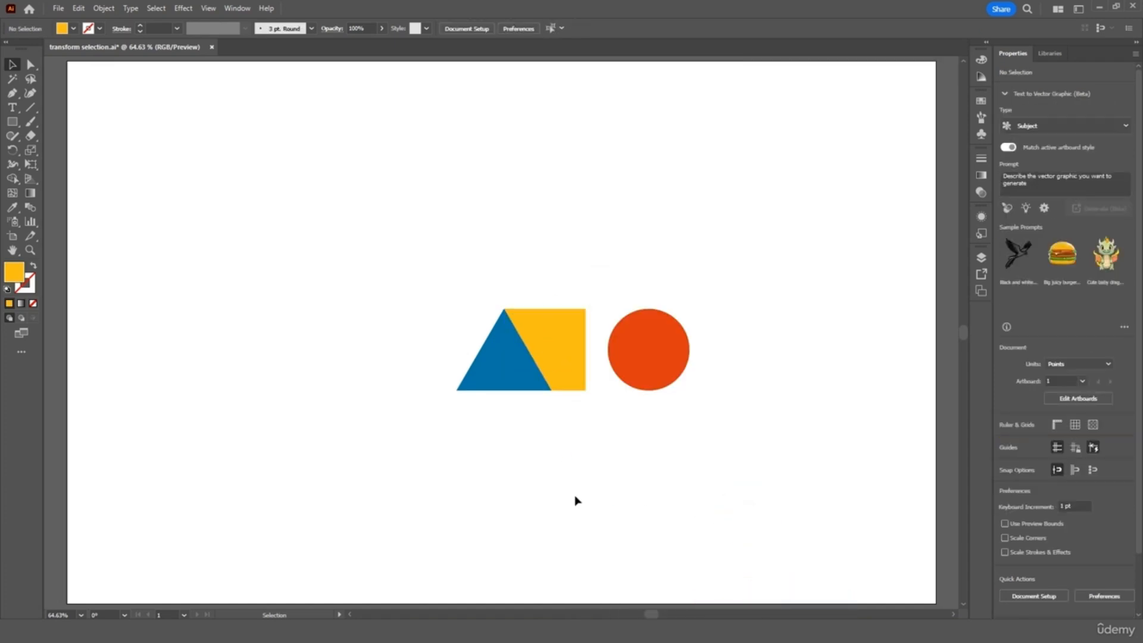
Step: Bring the yellow square to the front of the stacking order, over the blue triangle
click(576, 362)
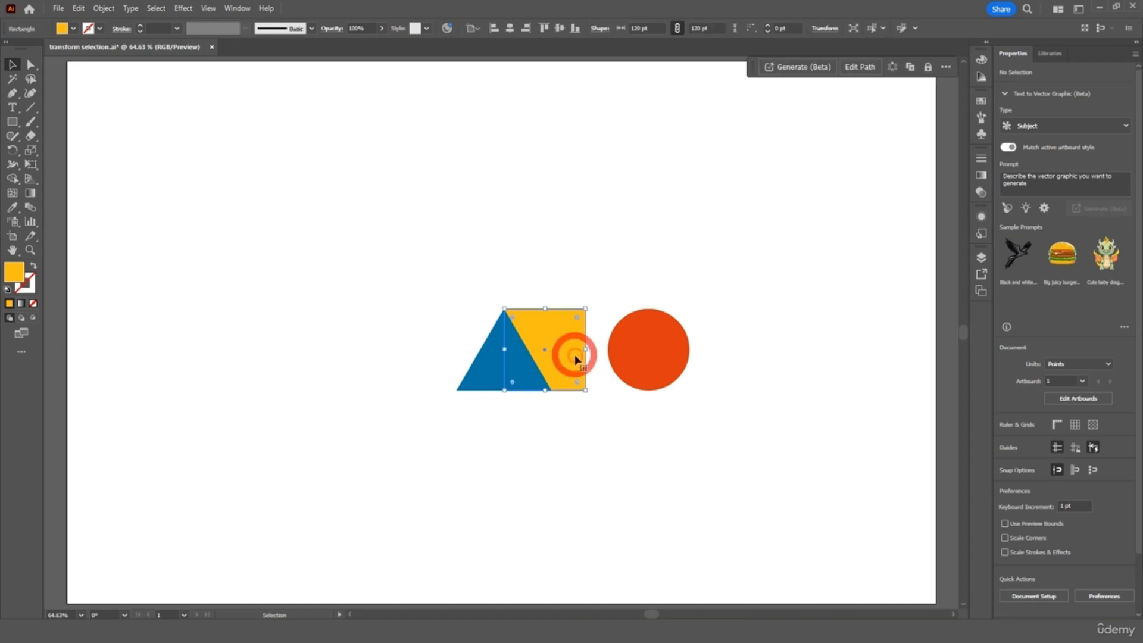
right_click(575, 360)
mouse_move(595, 303)
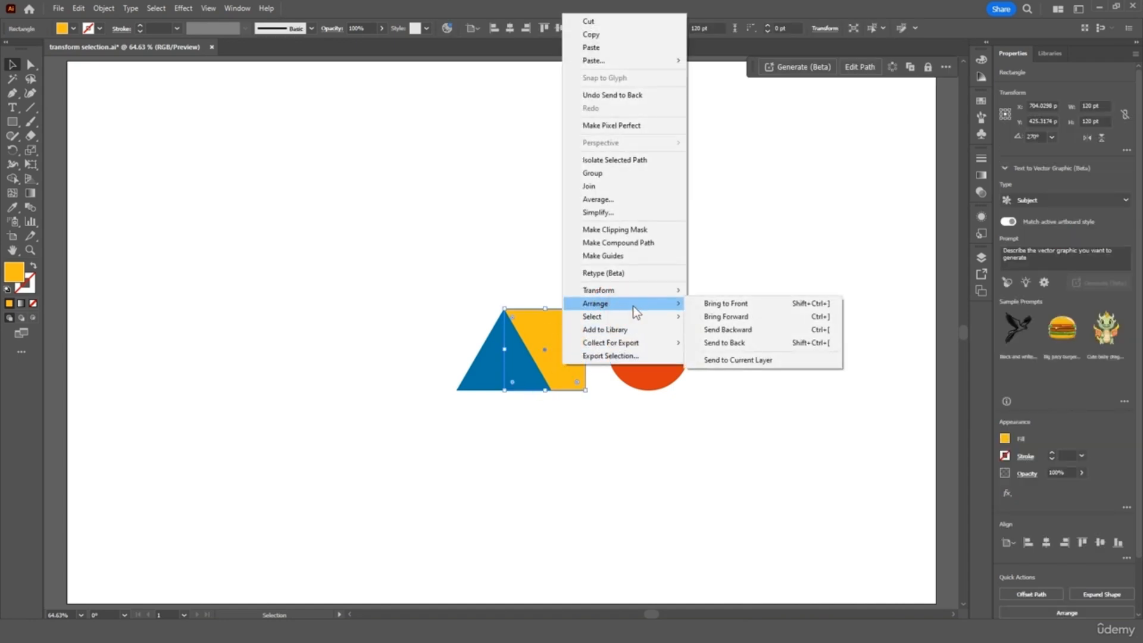
click(721, 308)
click(740, 225)
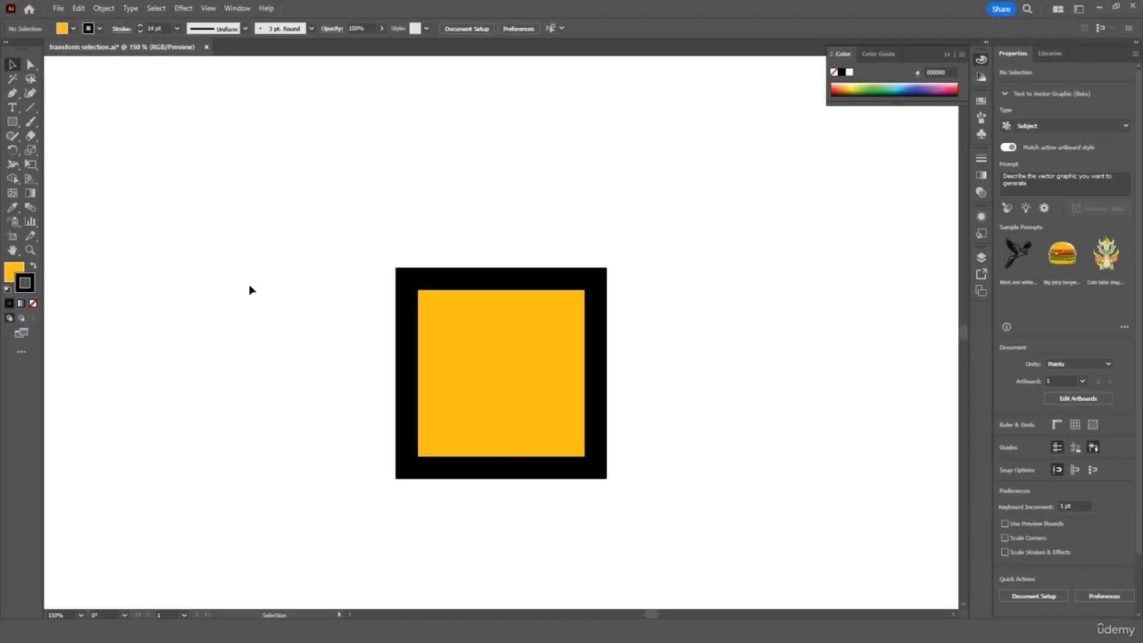
Step: Select the yellow square with the thick black stroke and hide its bounding box
drag(242, 237, 682, 507)
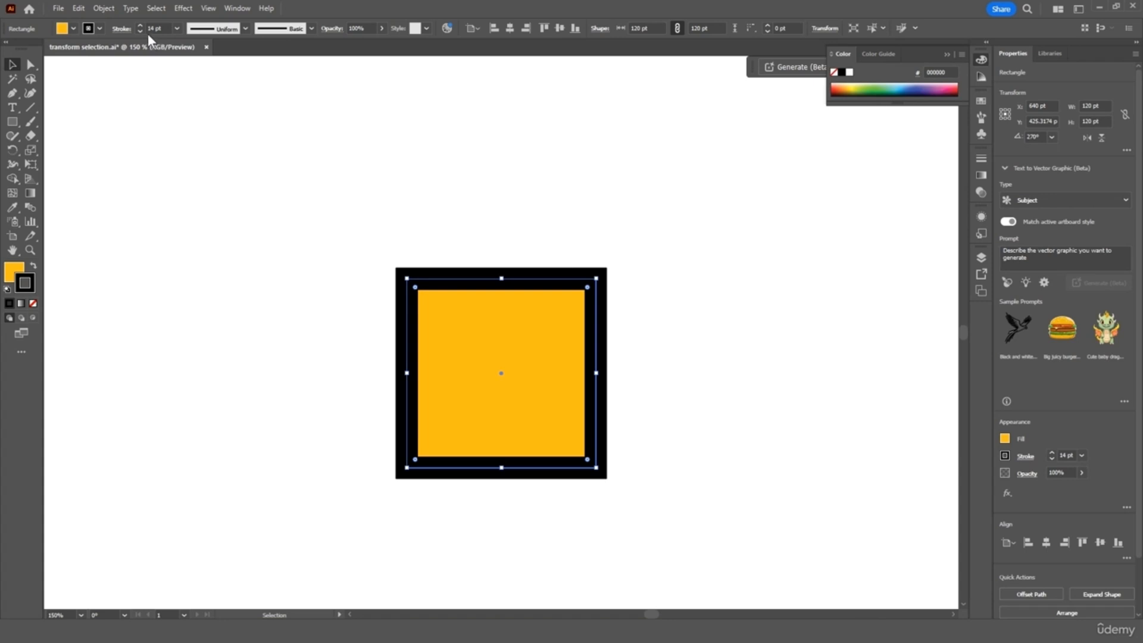
click(208, 8)
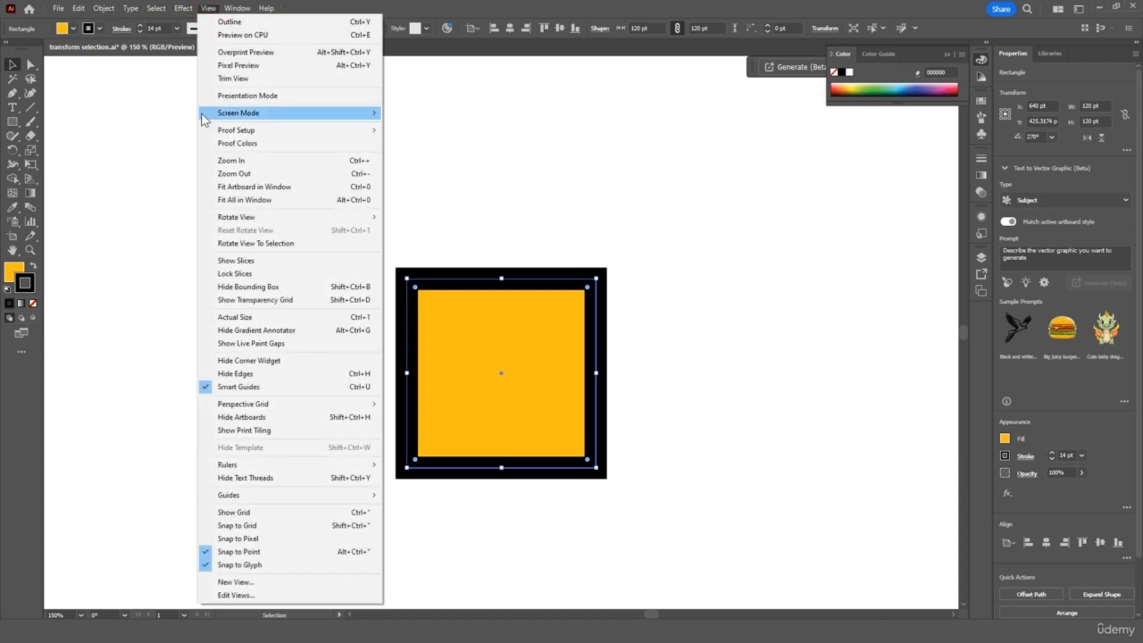
click(251, 287)
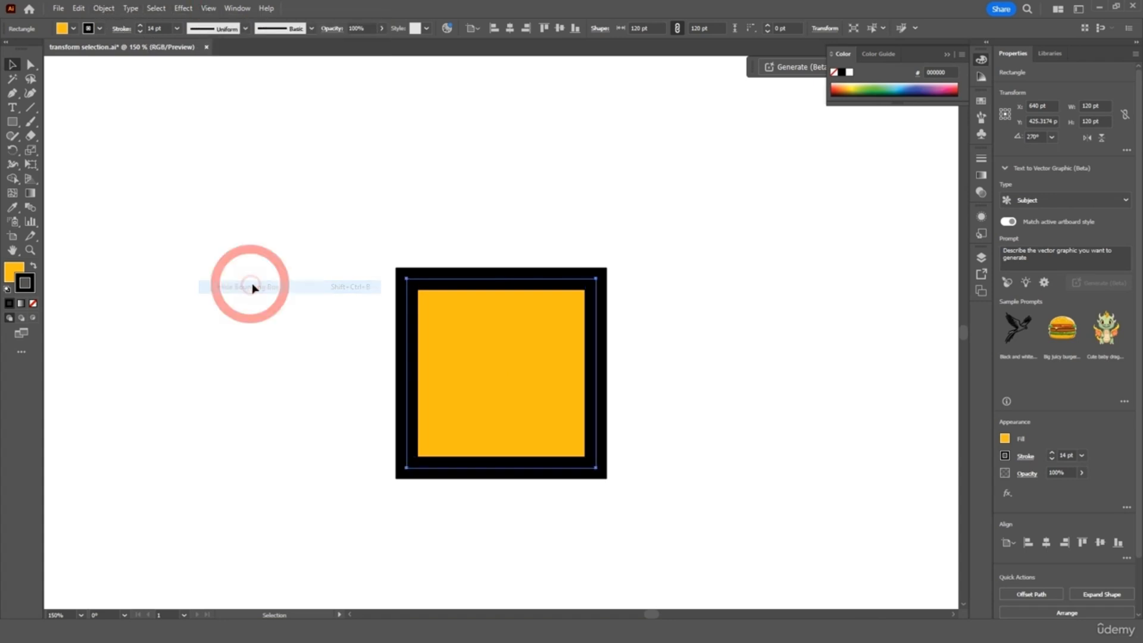
Step: Deselect and reselect the yellow square with the thick black stroke, and show its bounding box again
click(673, 306)
click(569, 301)
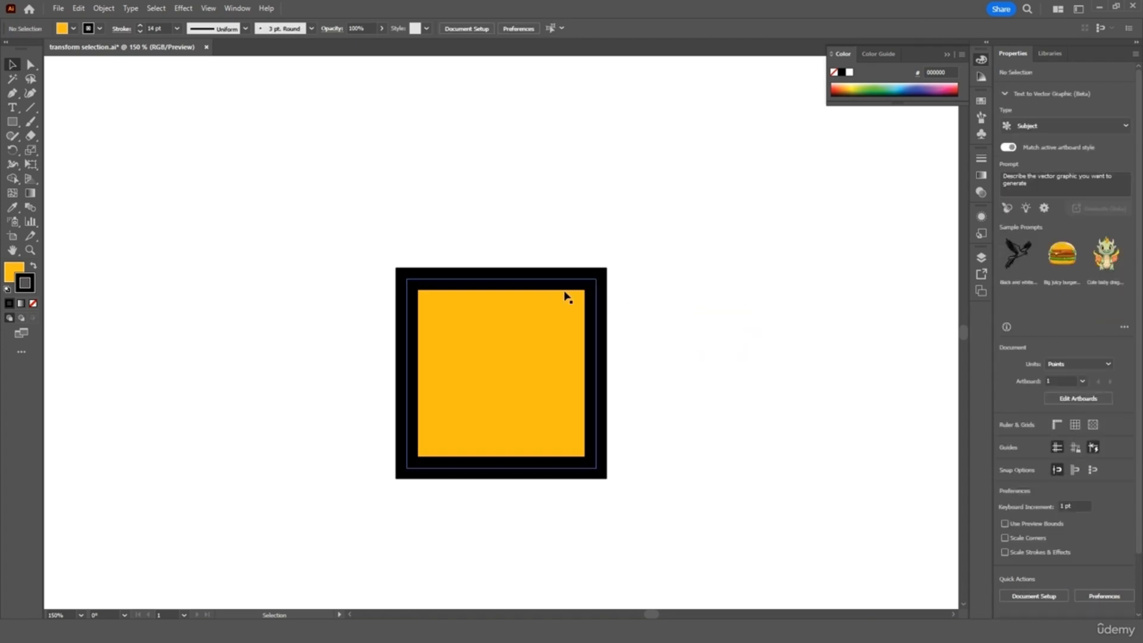
click(202, 8)
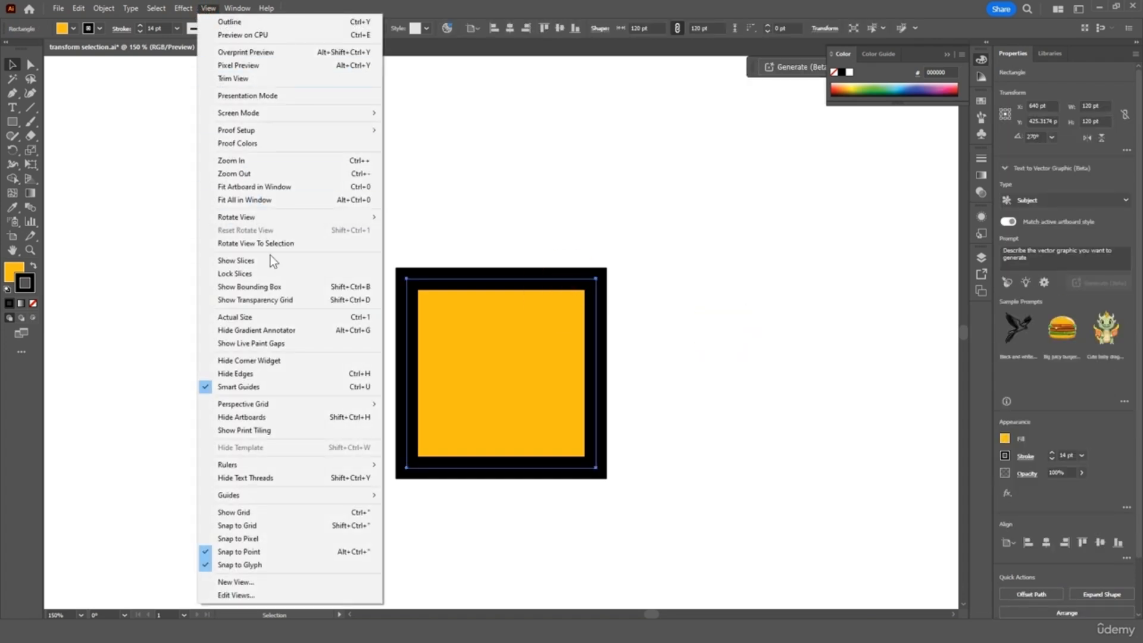
click(272, 285)
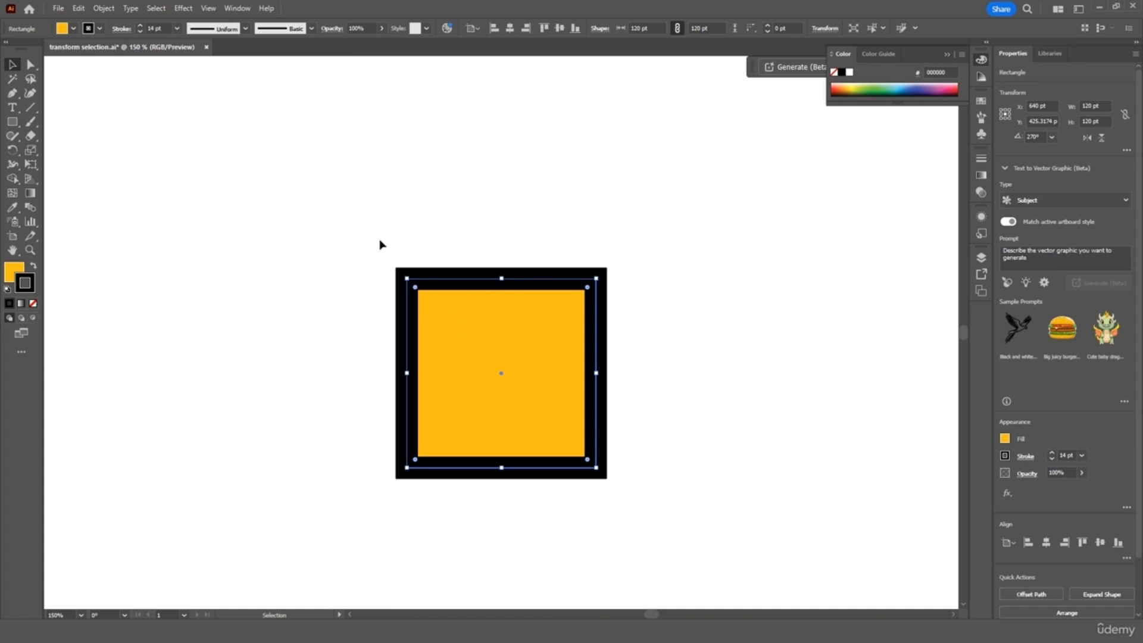
Step: Round only the upper-left corner of the yellow square to a radius of about 30 pt with the Direct Selection tool
click(30, 64)
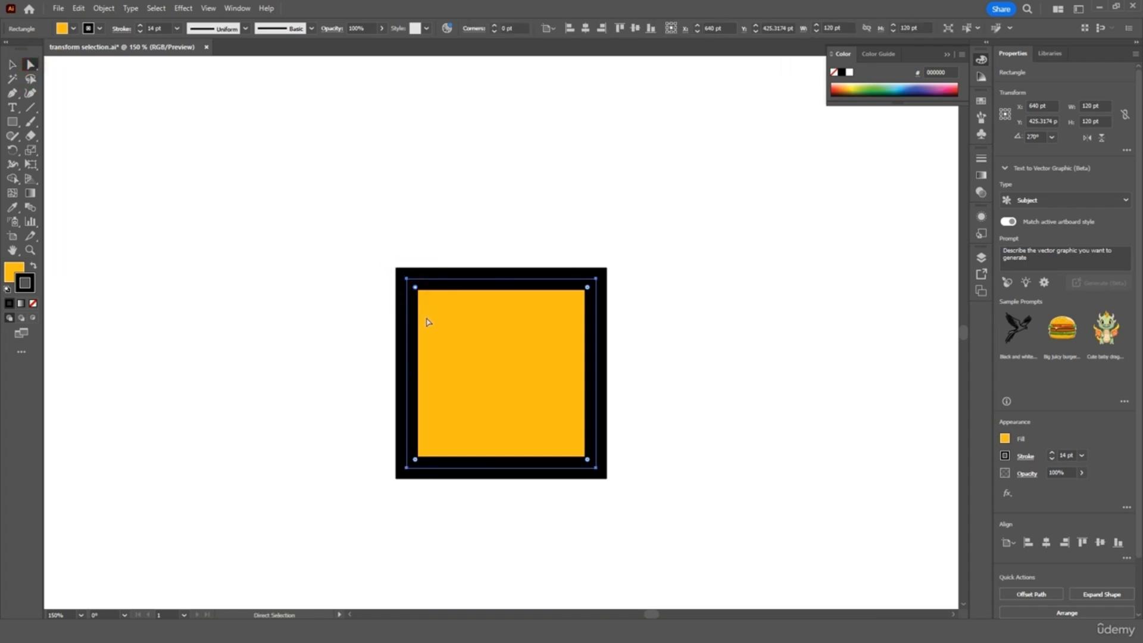
drag(432, 311, 580, 459)
click(689, 385)
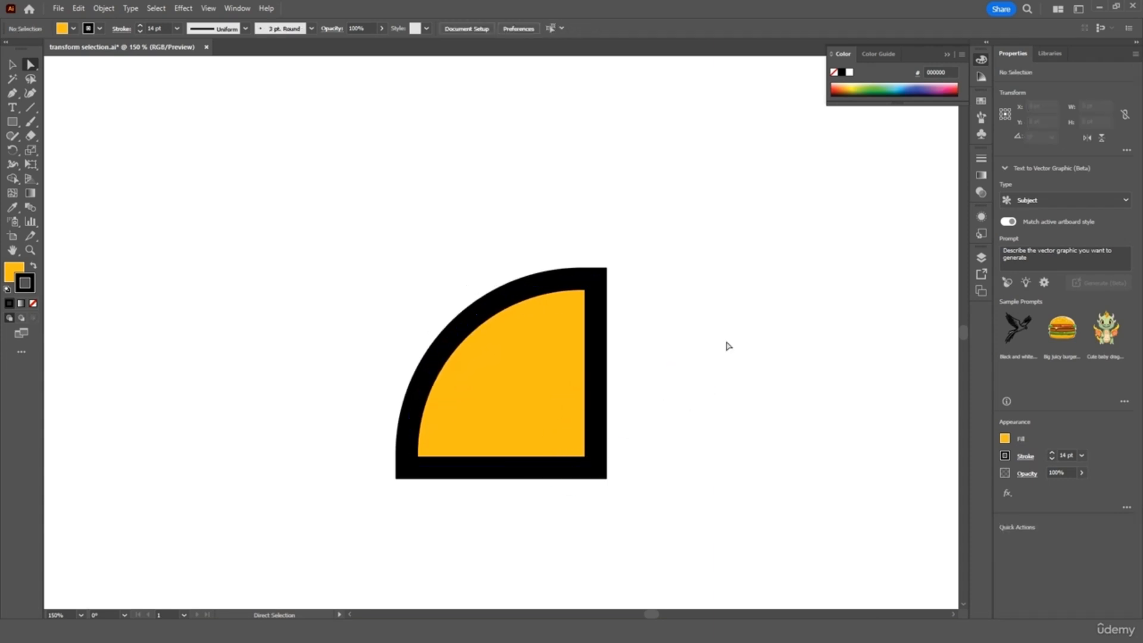
click(524, 394)
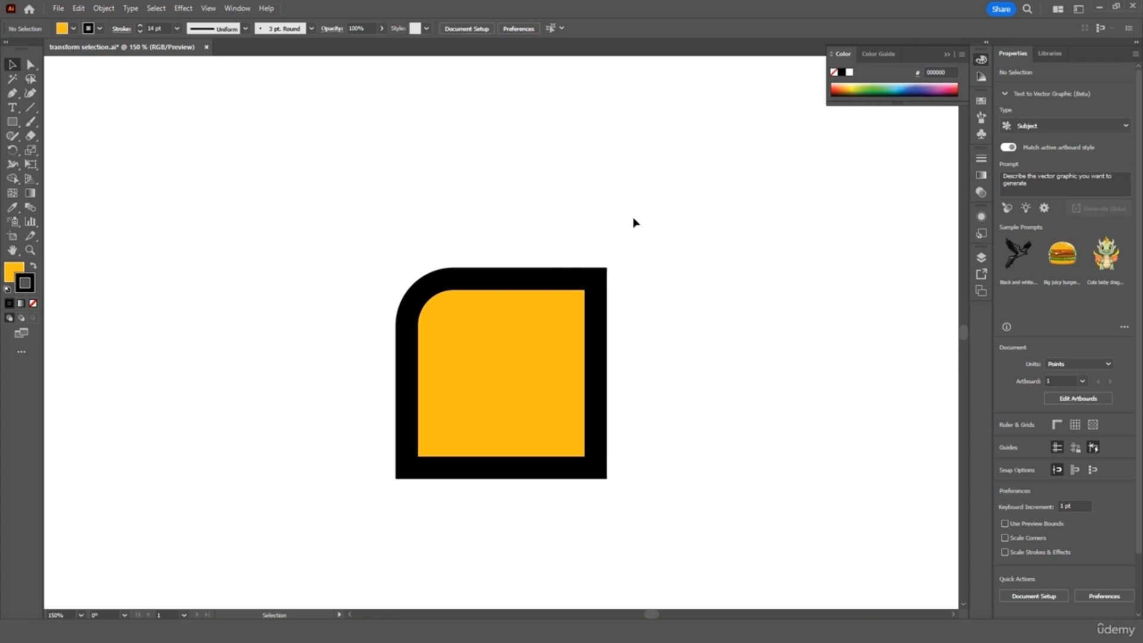
Step: Select the whole square and rotate it 180° around its centre, so the rounded corner sits at its lower right
drag(633, 222, 324, 500)
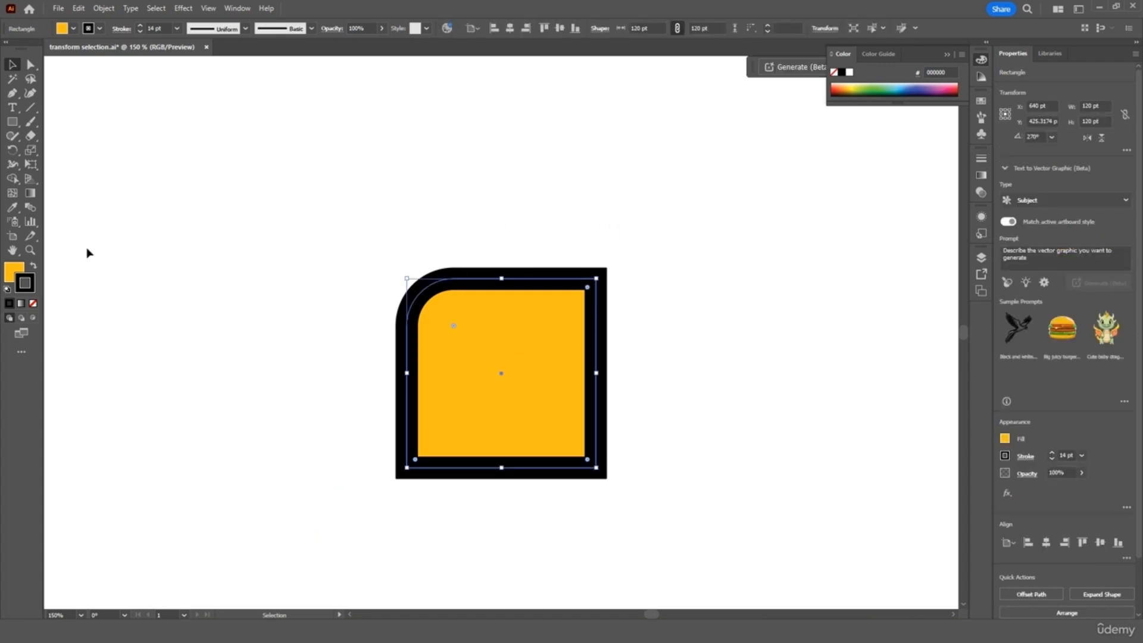
click(12, 150)
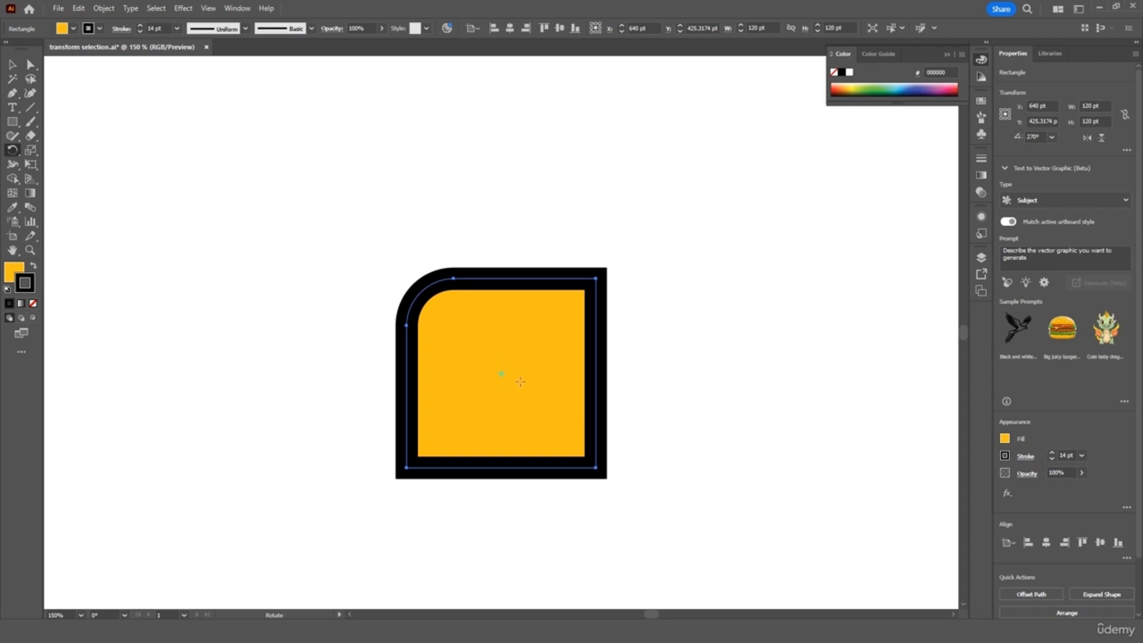
drag(547, 333, 425, 489)
key(shift)
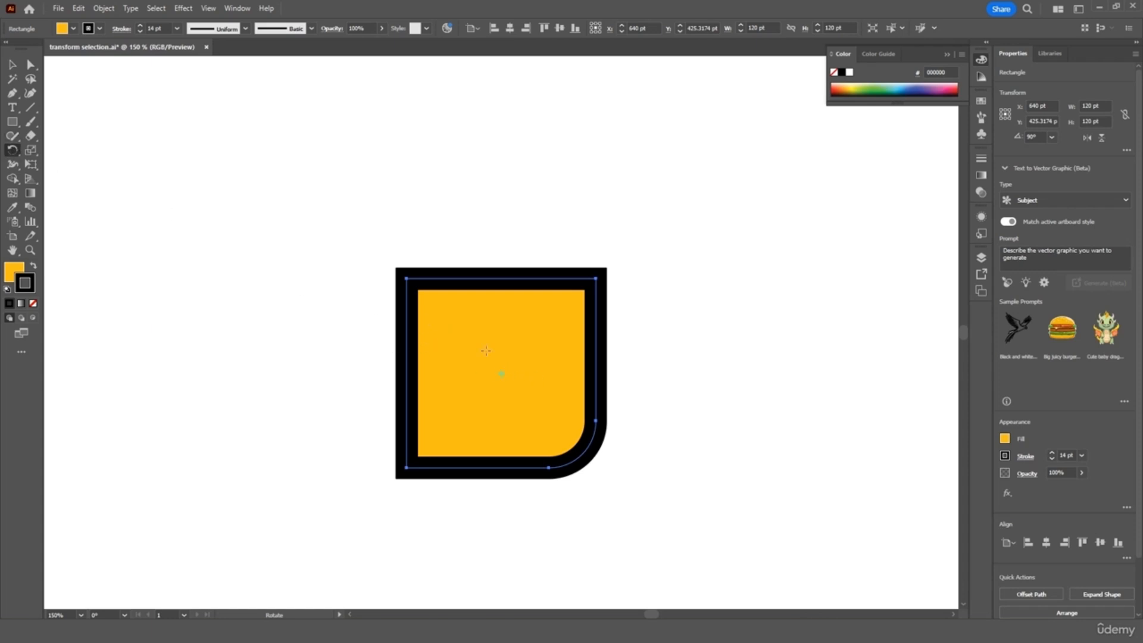
Step: Set a new rotation point inside the square and rotate it a quarter turn, so the rounded corner sits at its lower left
click(447, 315)
drag(514, 387, 377, 371)
key(shift)
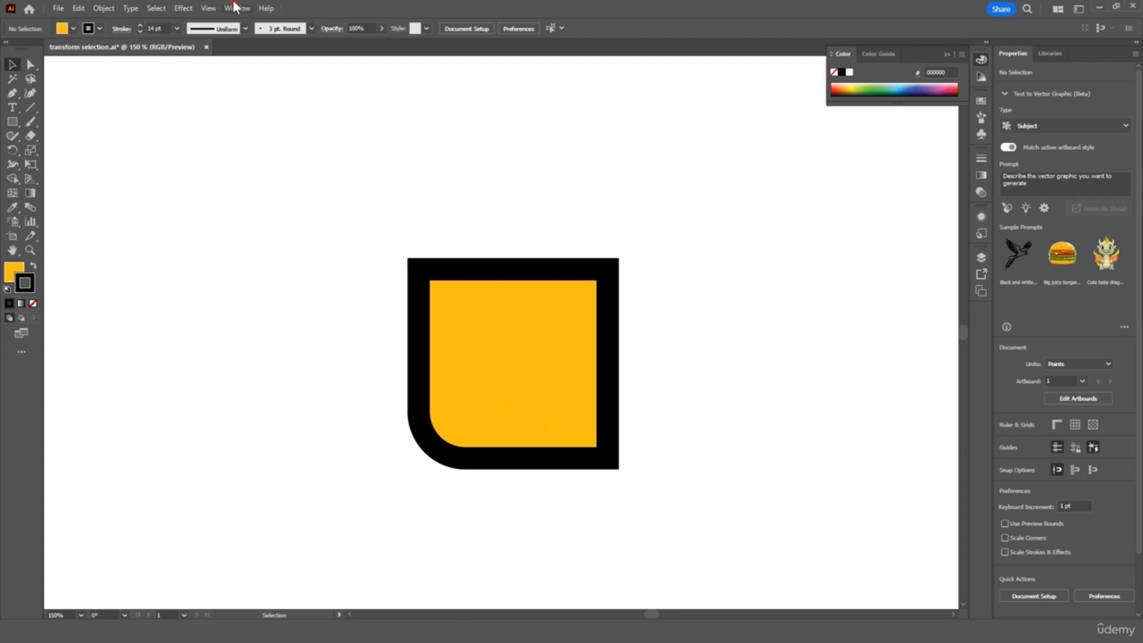
Step: Show the Transform panel, place it to the right of the square, and select the square
click(235, 7)
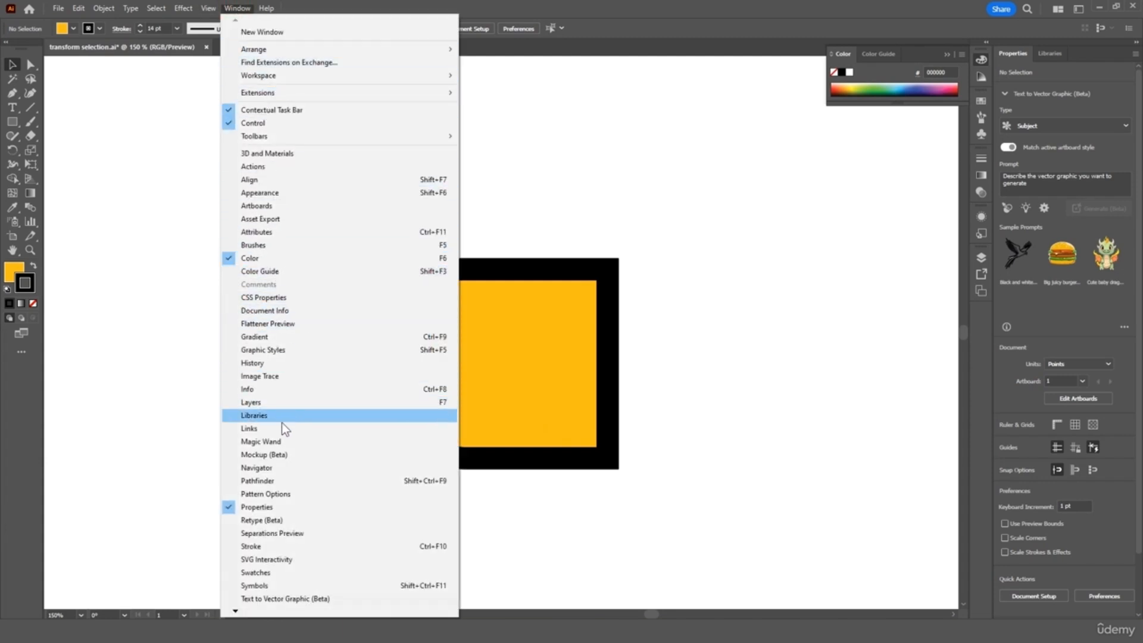
click(256, 599)
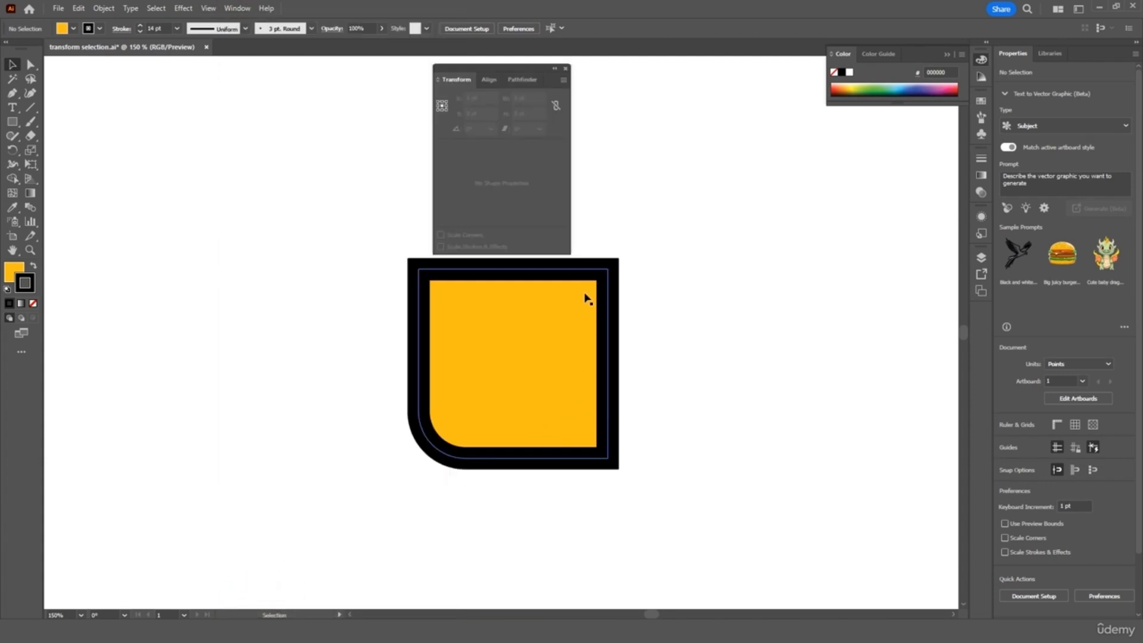
drag(495, 67, 796, 274)
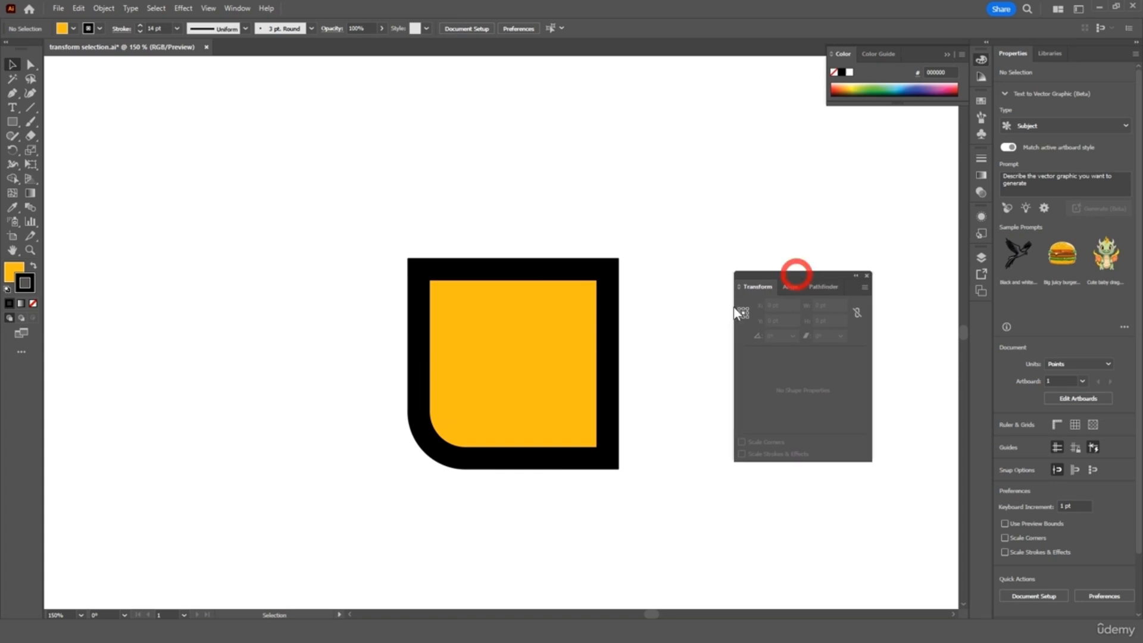
drag(649, 225, 345, 455)
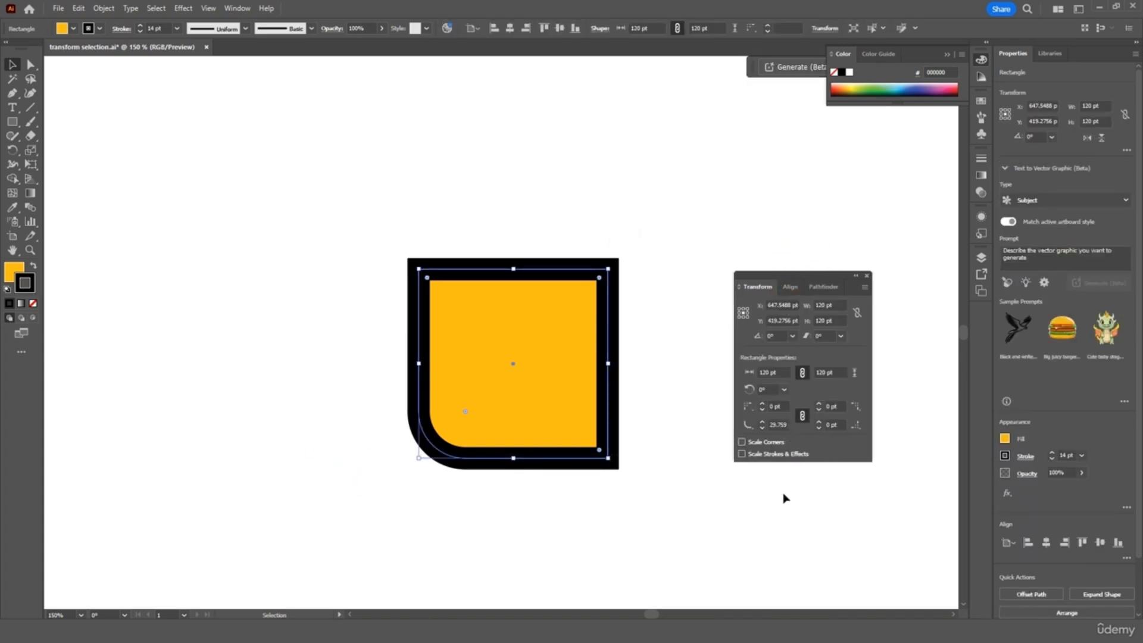
Step: Try a 30 pt radius on the square's lower-left corner with the corner radii linked, and undo it
click(780, 425)
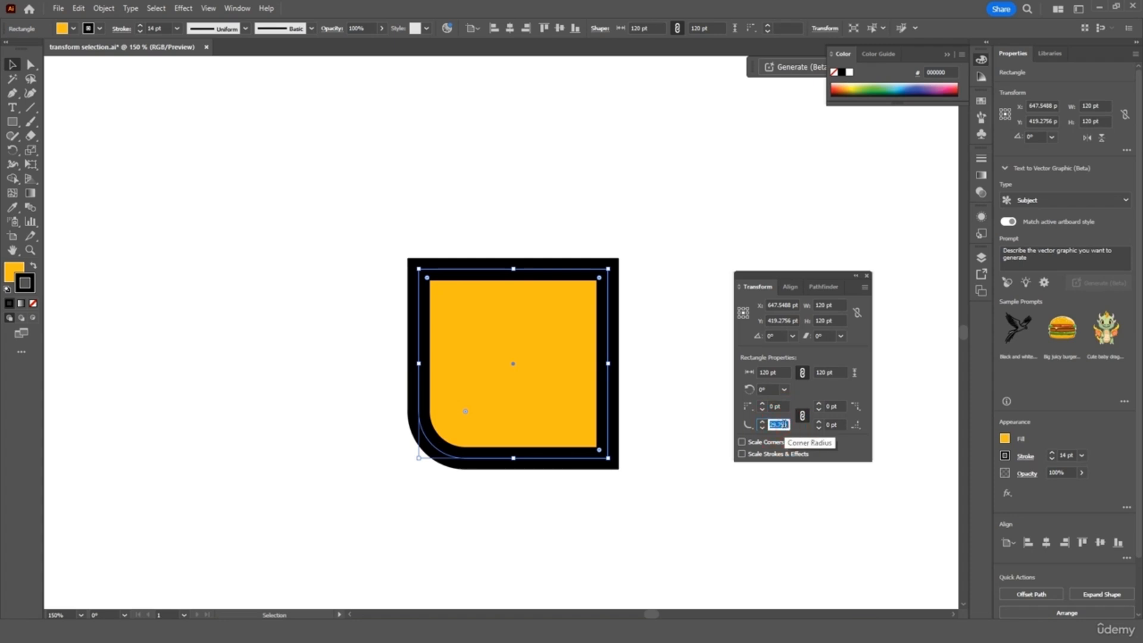
text(30)
key(Return)
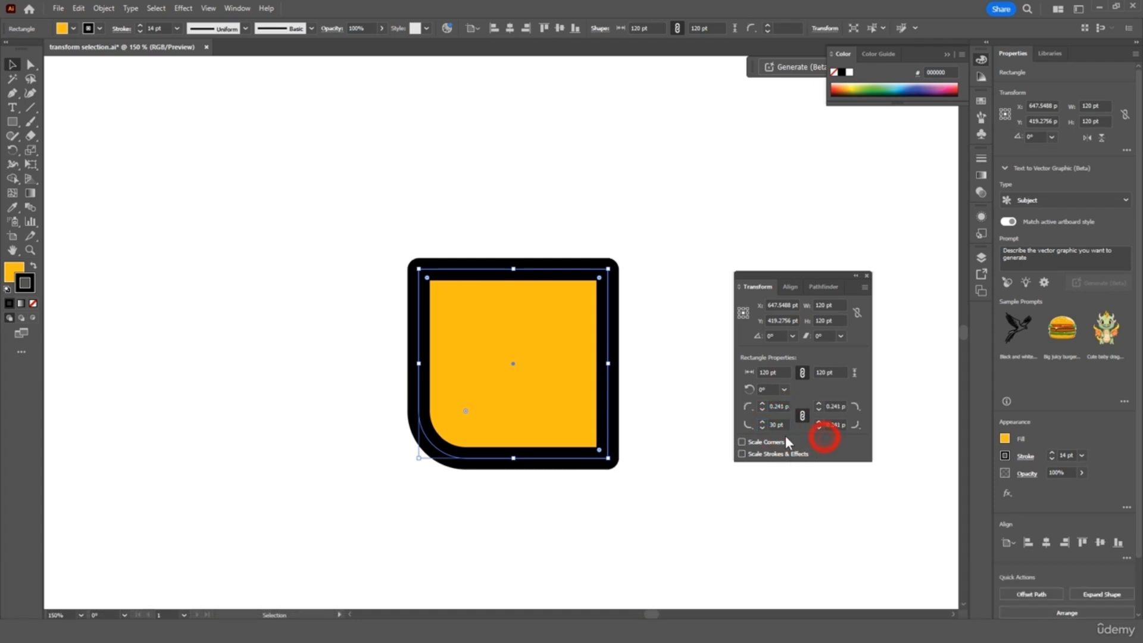
key(ctrl+z)
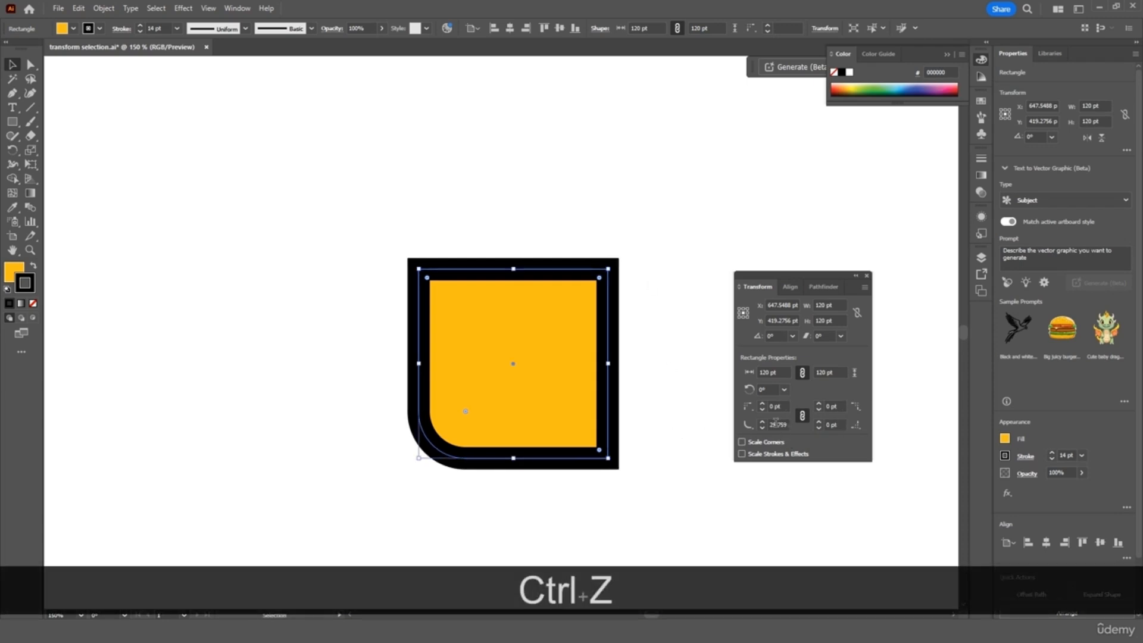
Step: Set the square's lower-left corner radius to 50 pt with the corner radii linked, and deselect the square
click(775, 423)
double_click(776, 424)
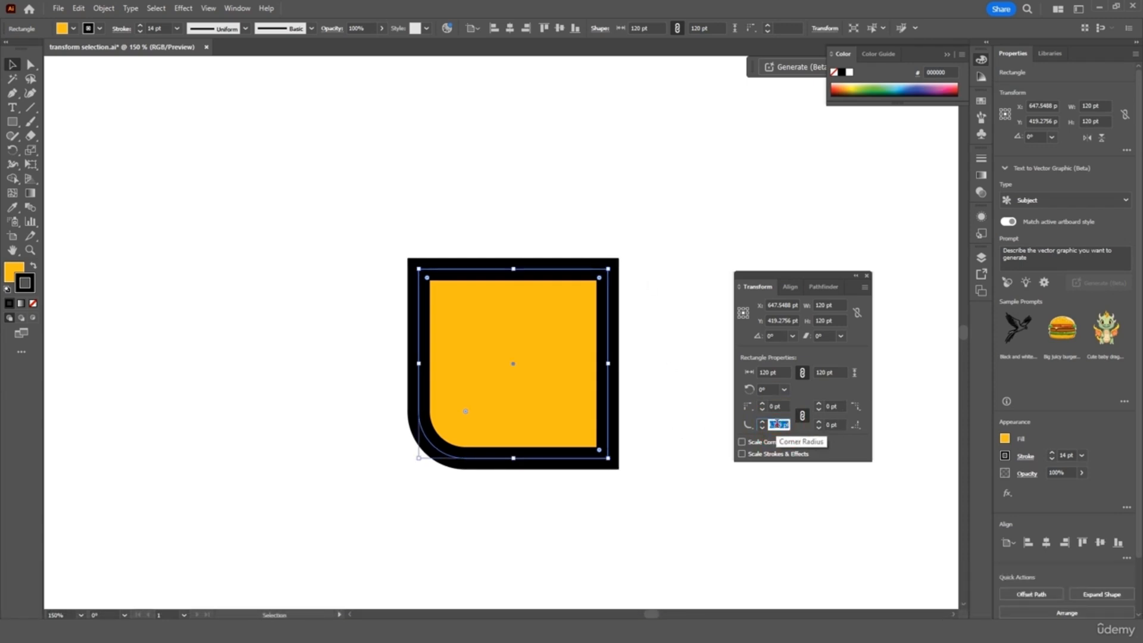
text(50)
key(Return)
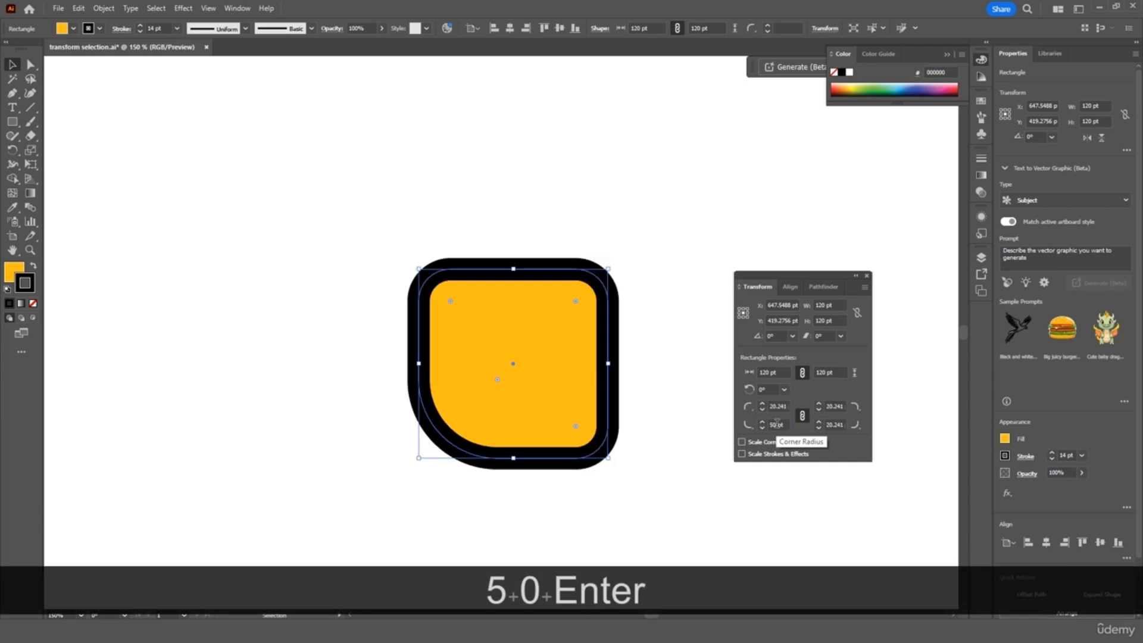
click(659, 248)
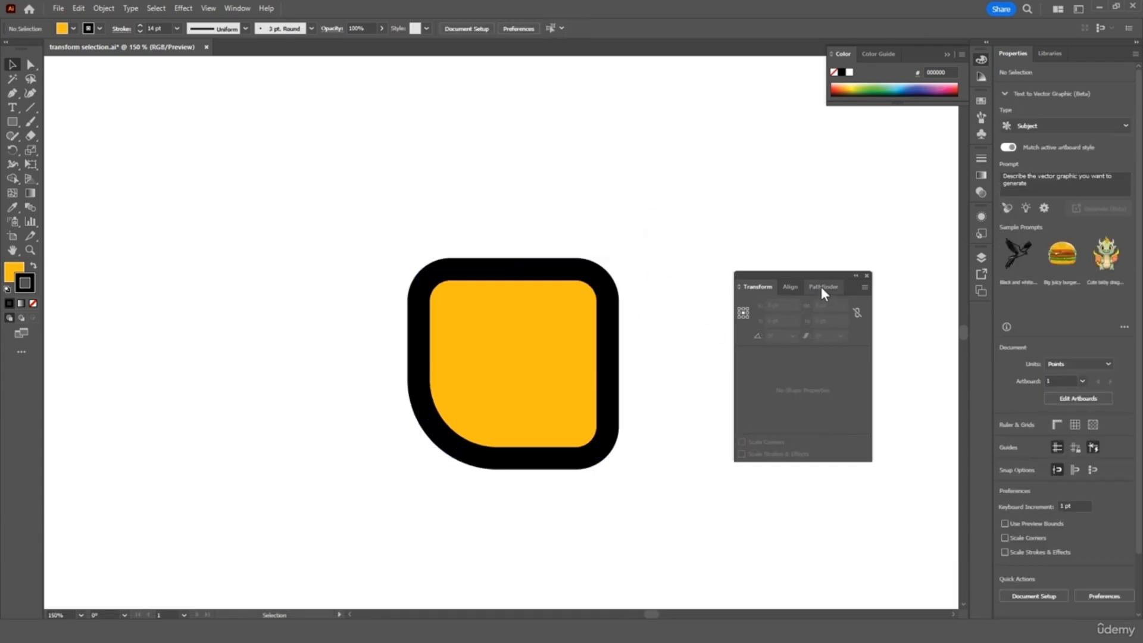
Step: Unlink the square's corner radii, set the upper-right corner radius to 50 pt, and link the radii again
click(546, 423)
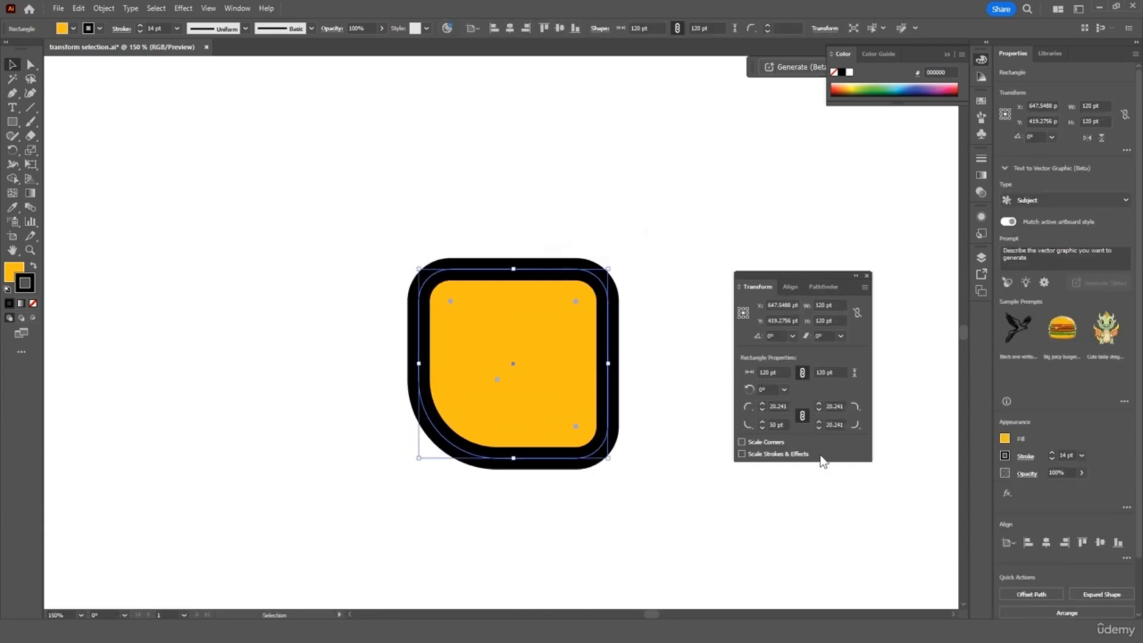
click(802, 416)
click(835, 407)
text(50pt)
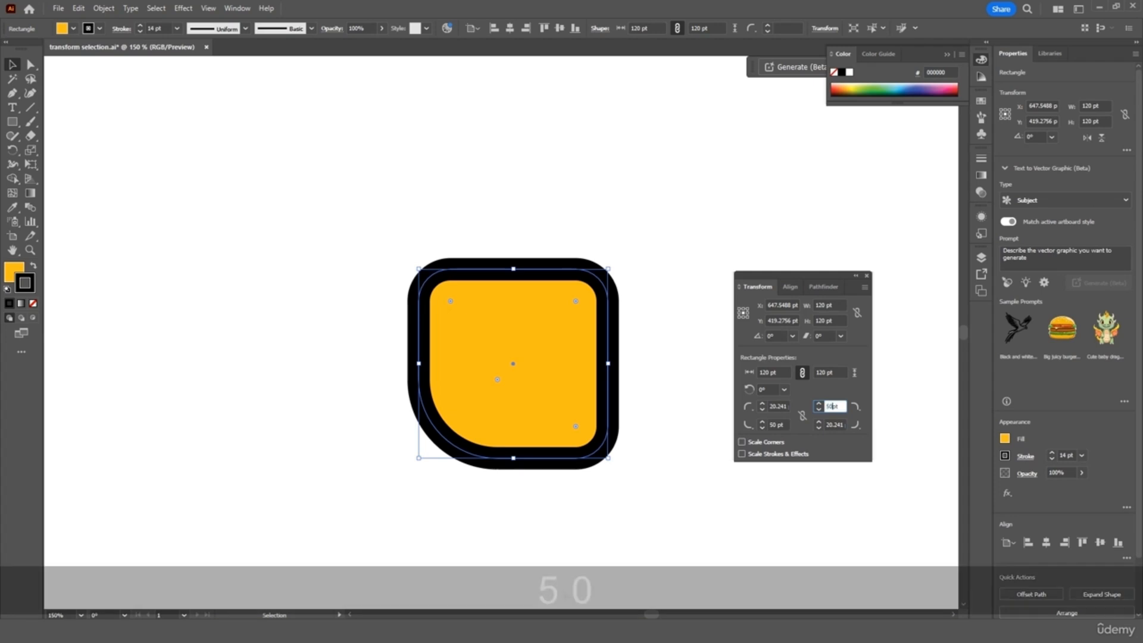
key(Return)
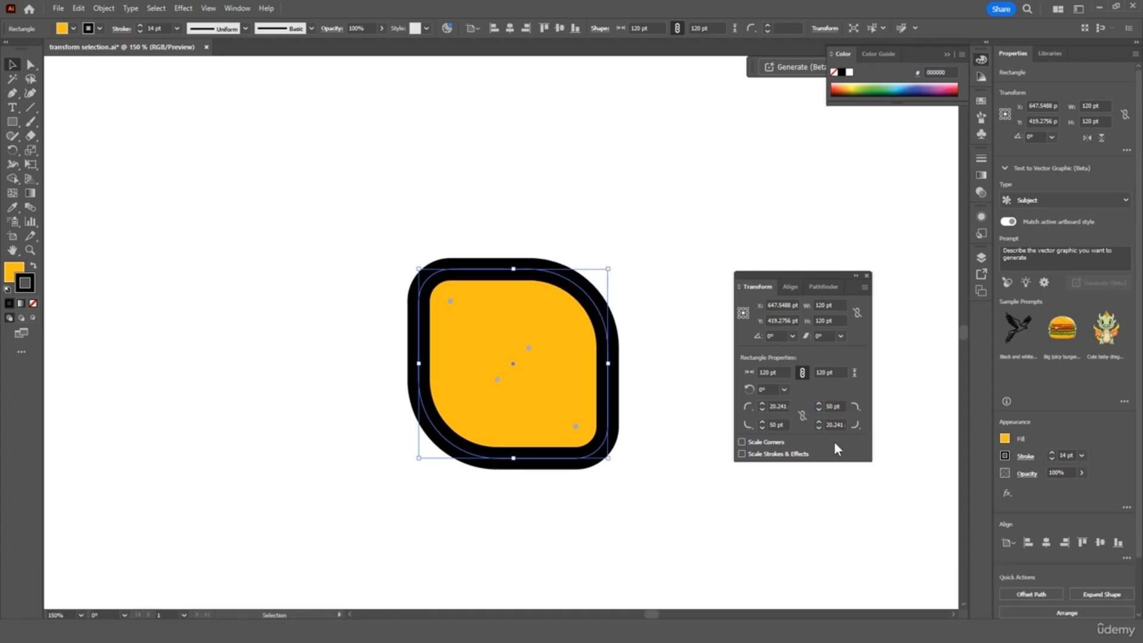
click(804, 419)
Step: Enlarge the square proportionally to about 143 pt, and enlarge it again with Scale Strokes & Effects enabled
drag(604, 270, 732, 232)
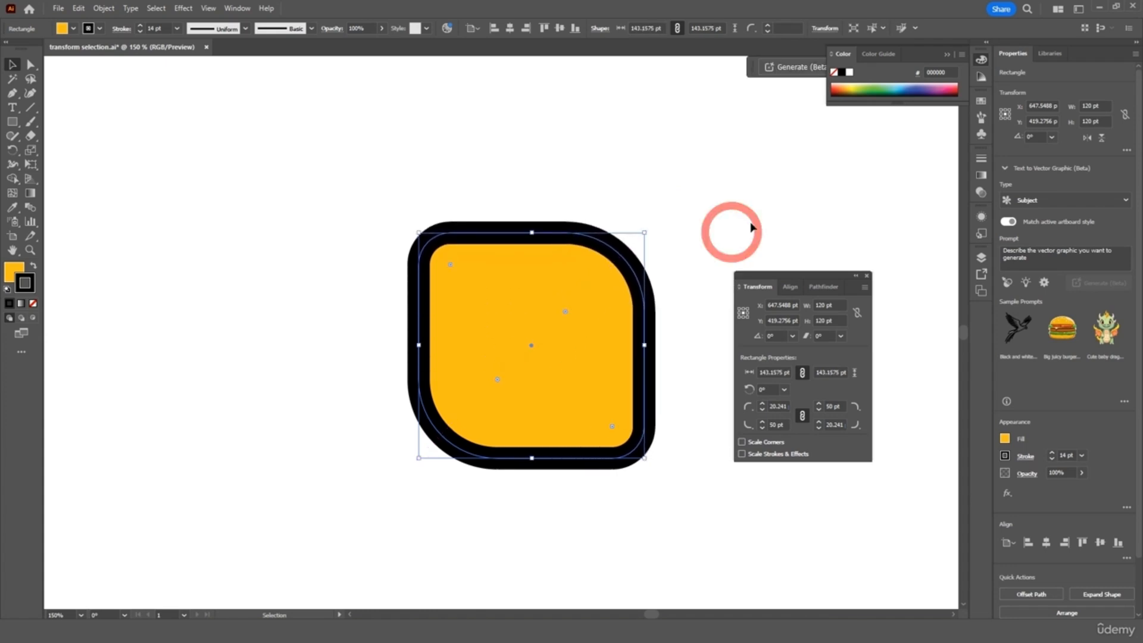
click(741, 454)
drag(644, 232, 724, 189)
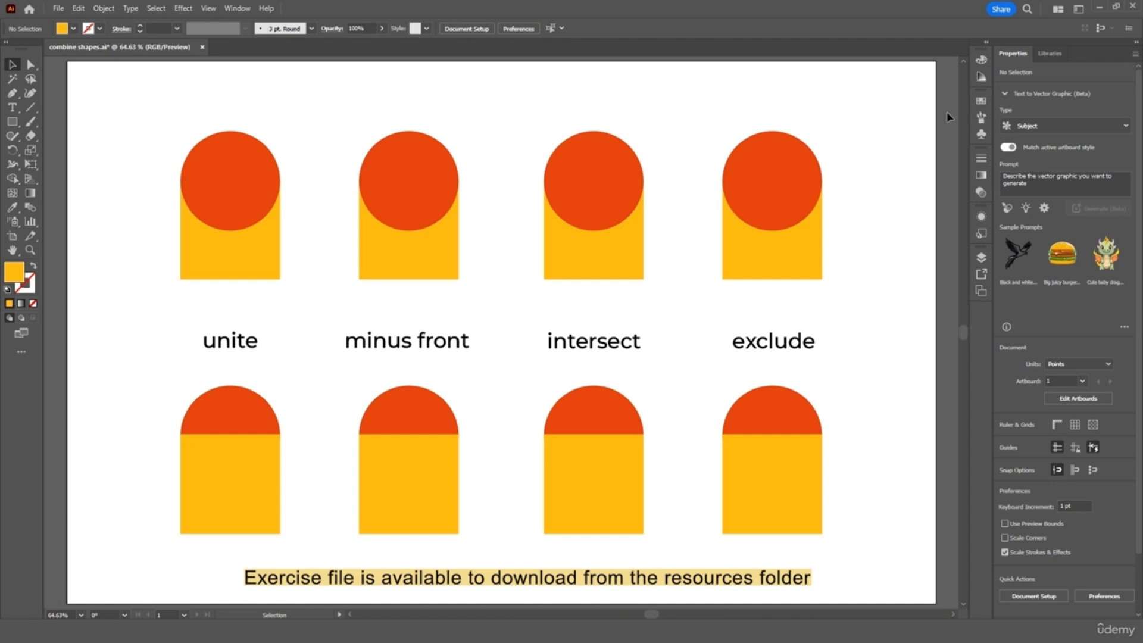
Step: Show the Pathfinder panel in the combine shapes document
click(246, 11)
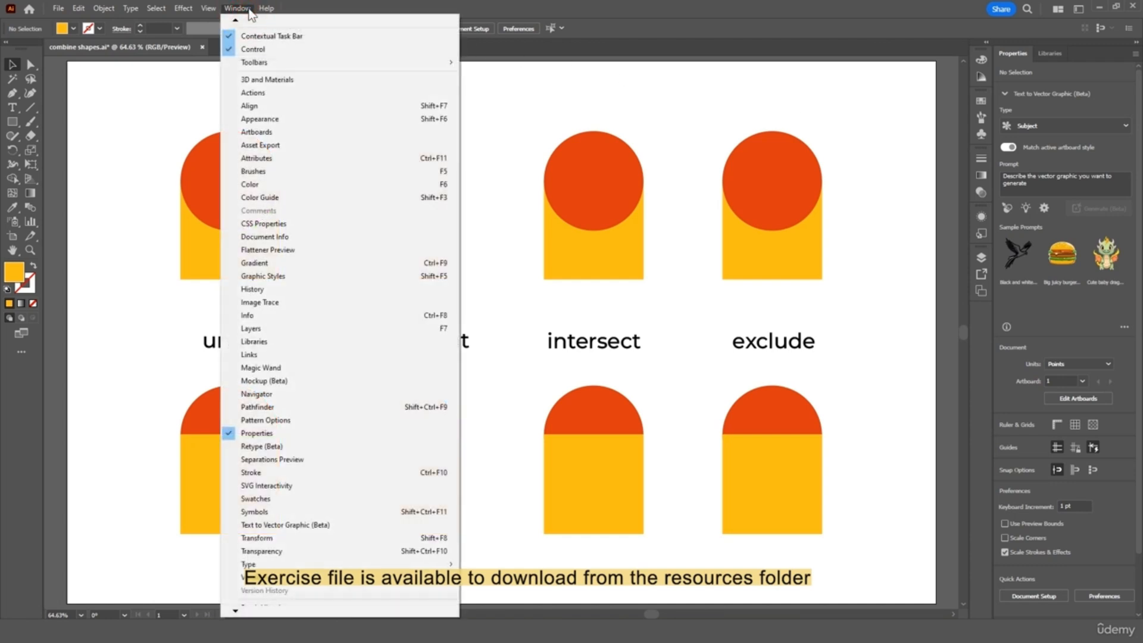
click(330, 408)
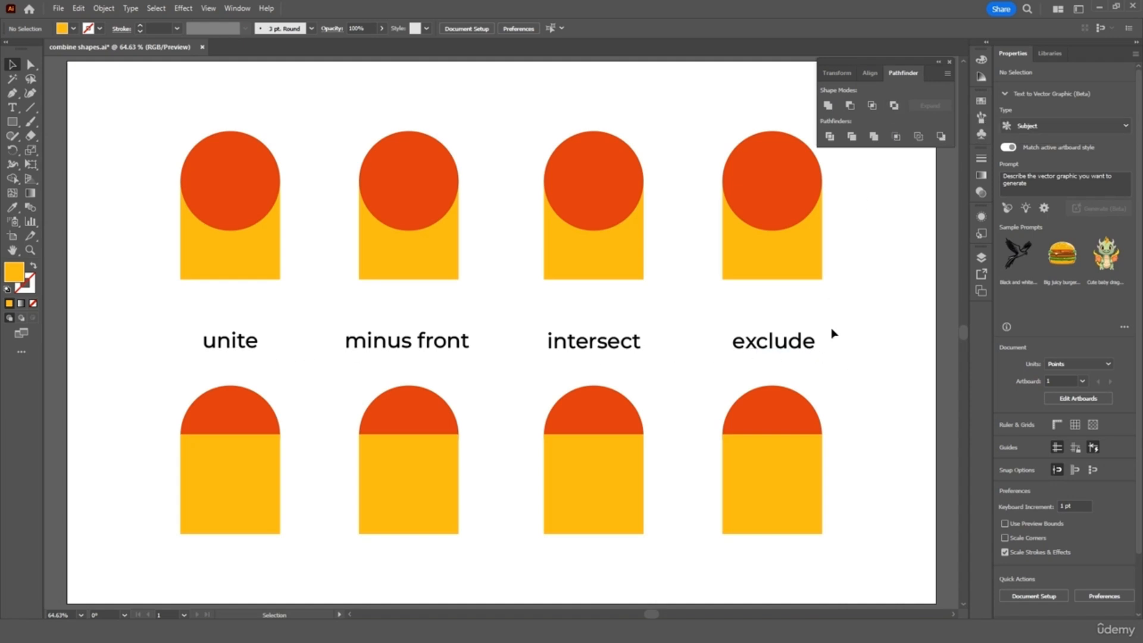
click(346, 109)
Step: Move the circle above the "unite" label off its square and the square below the label off its circle, undoing each move
drag(239, 181, 247, 121)
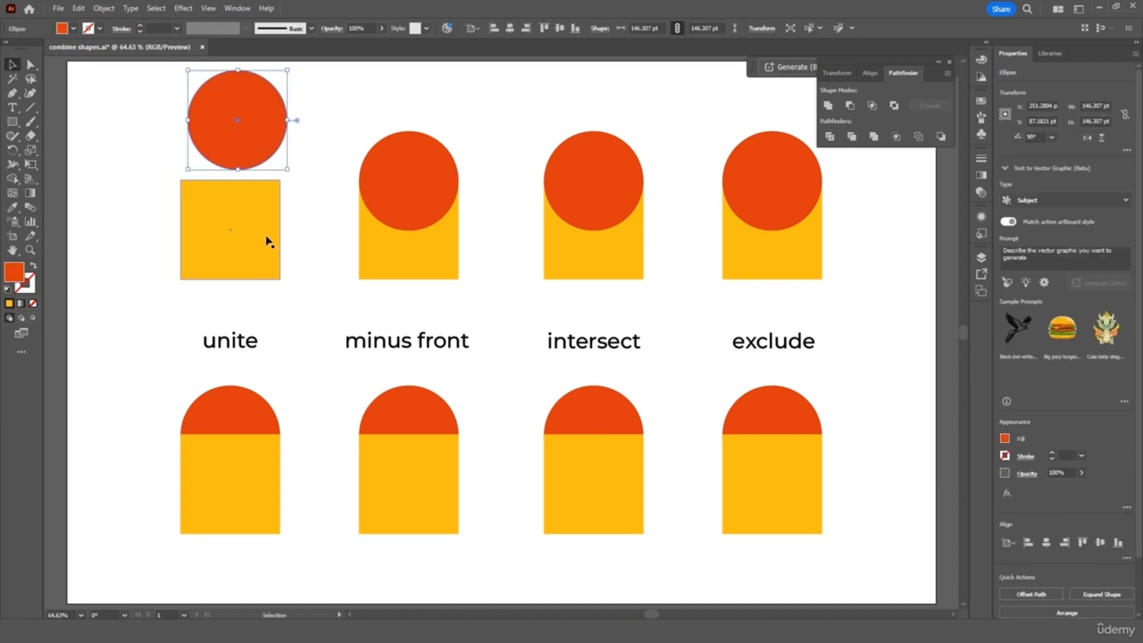
key(ctrl+z)
drag(232, 477, 179, 528)
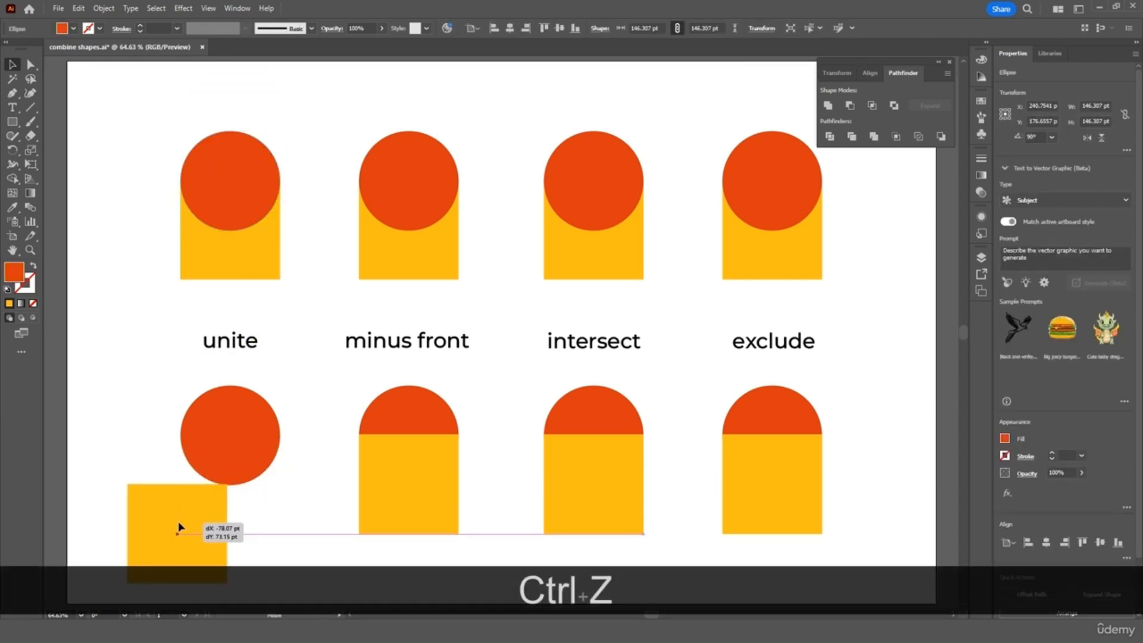
key(ctrl+z)
click(152, 372)
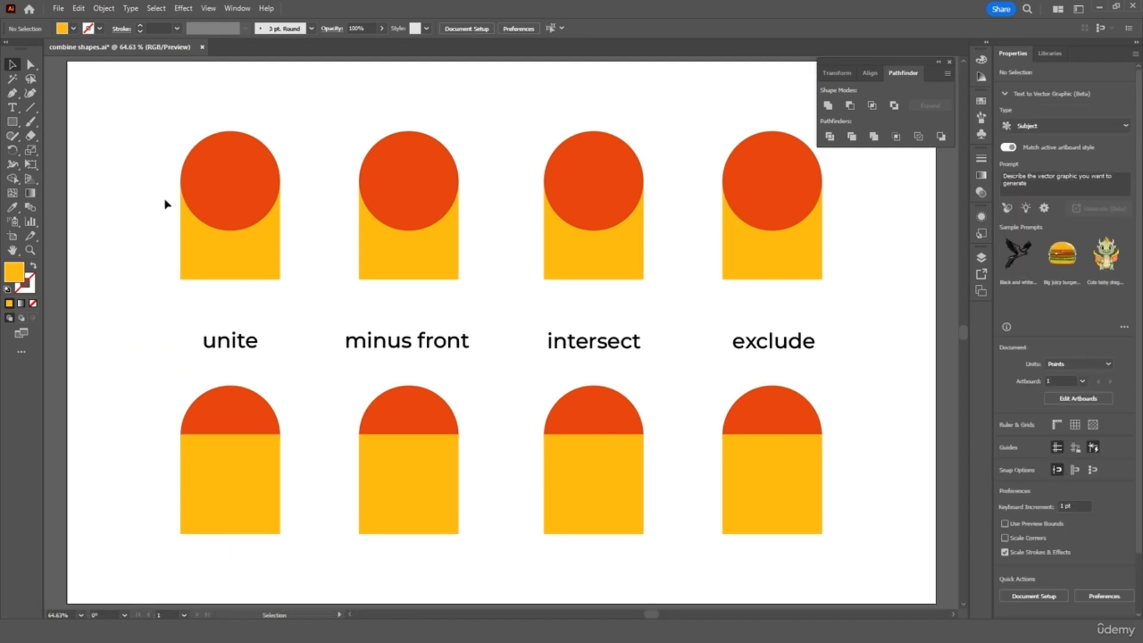
Step: Unite the circle and square above the "unite" label, and unite the circle and square below it
drag(144, 136, 280, 277)
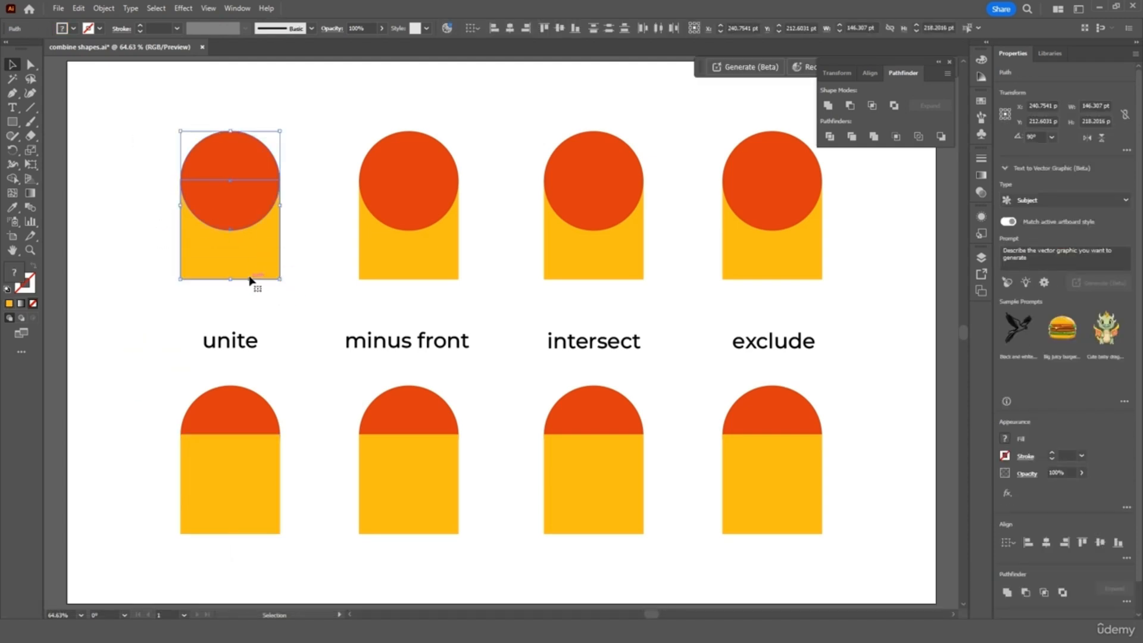
click(828, 105)
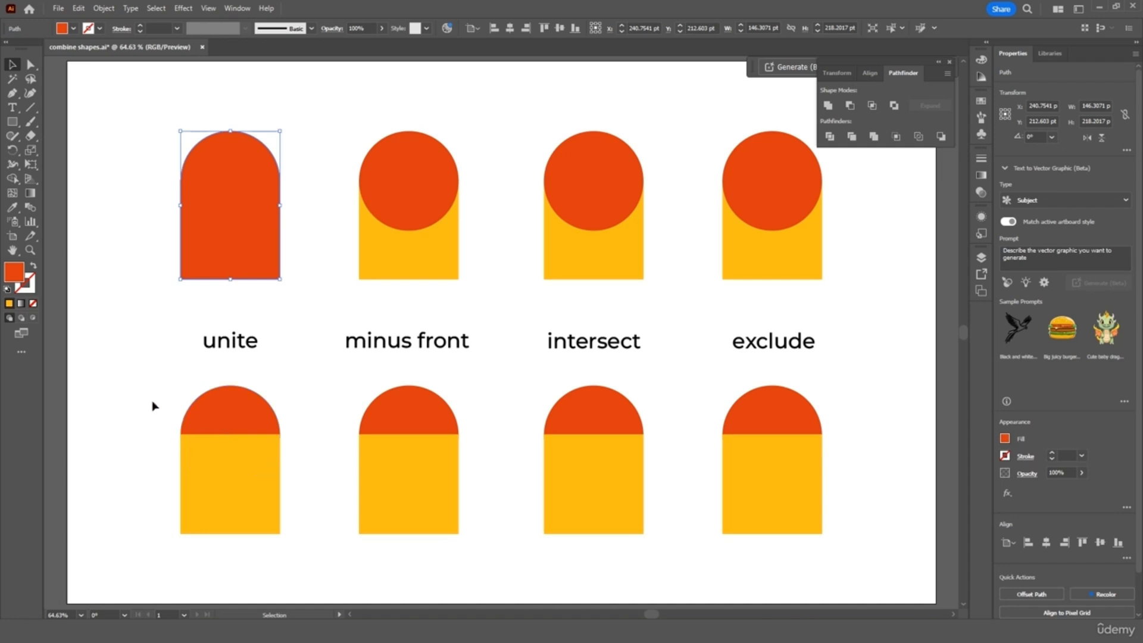
drag(150, 401, 288, 536)
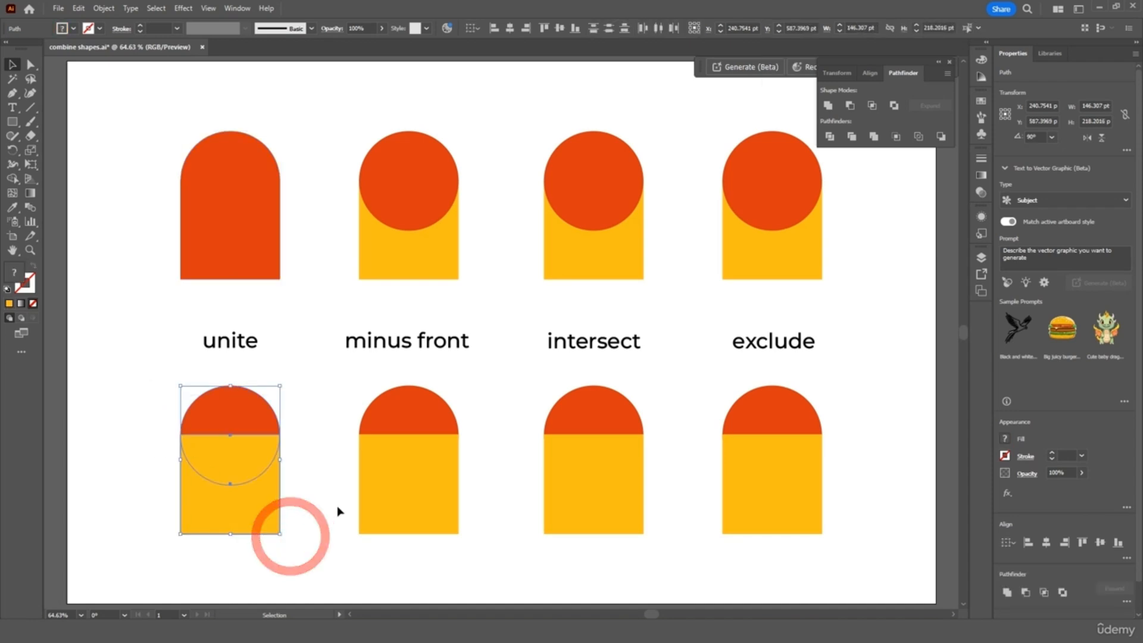
click(827, 107)
click(317, 399)
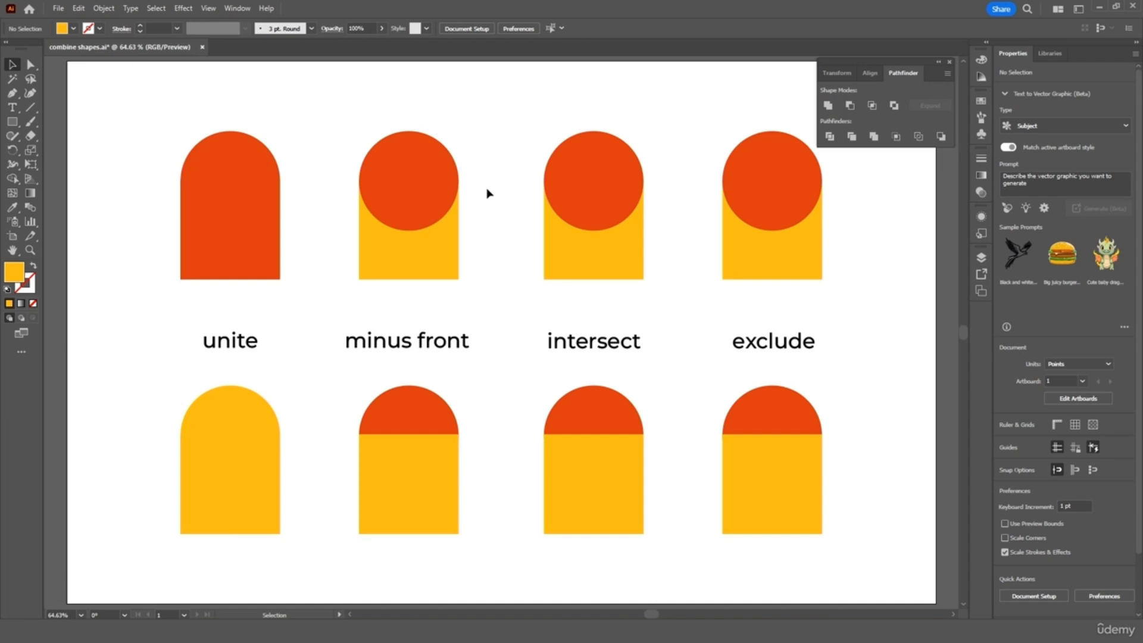
Step: Subtract the circle from the square above the "minus front" label with Minus Front
drag(487, 152, 378, 276)
click(850, 106)
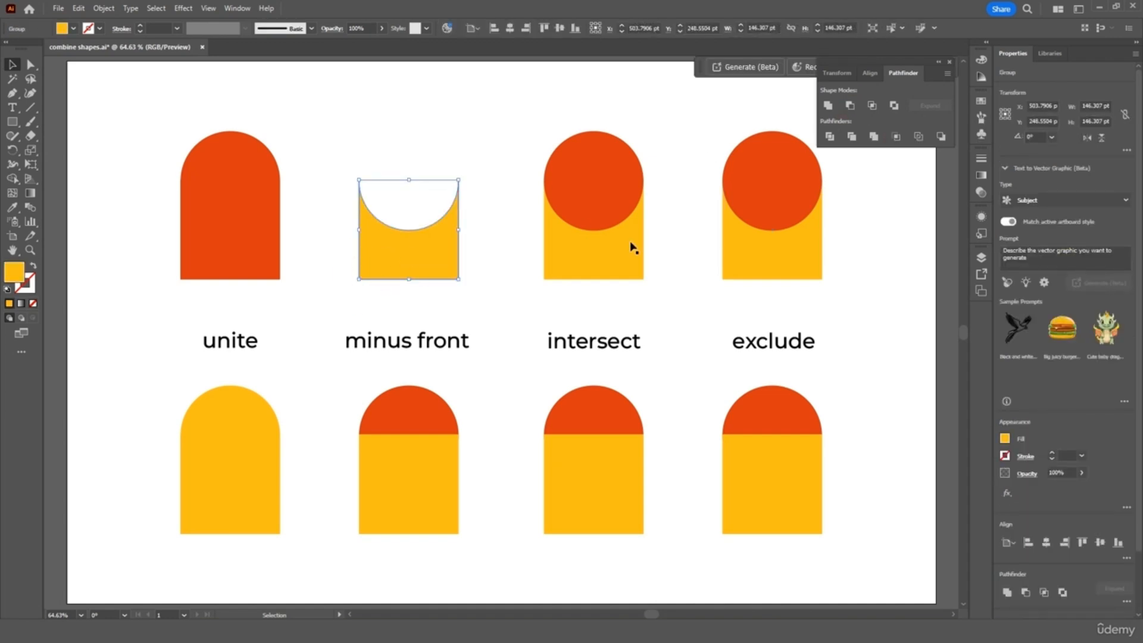
Step: Subtract the square from the circle below the "minus front" label with Minus Front
click(493, 168)
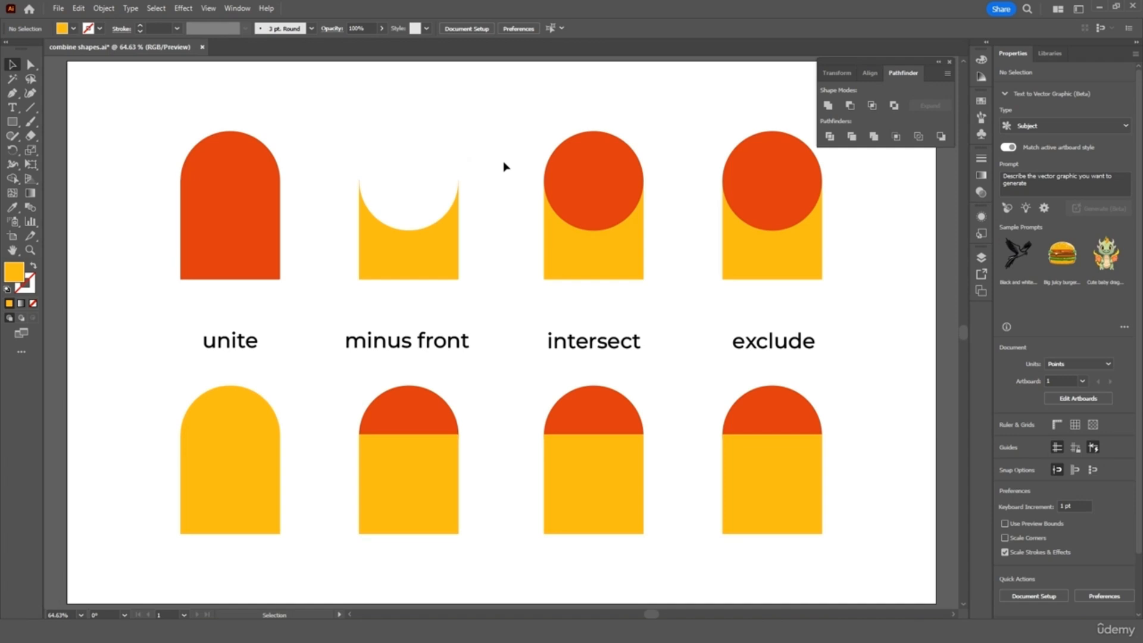
drag(481, 394, 352, 472)
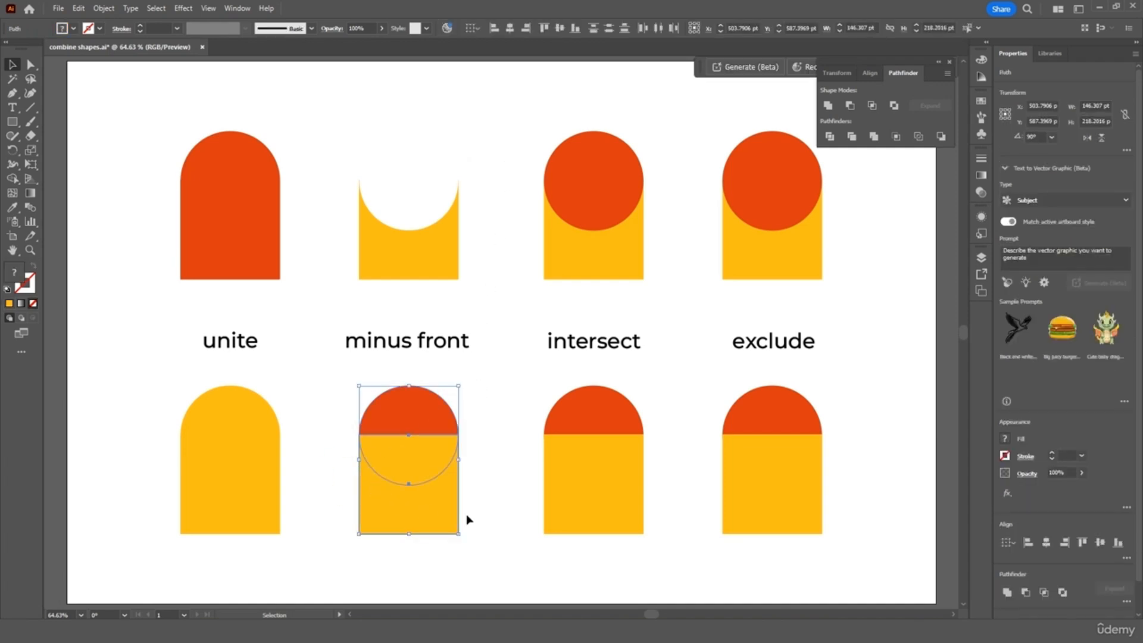
click(850, 106)
click(511, 402)
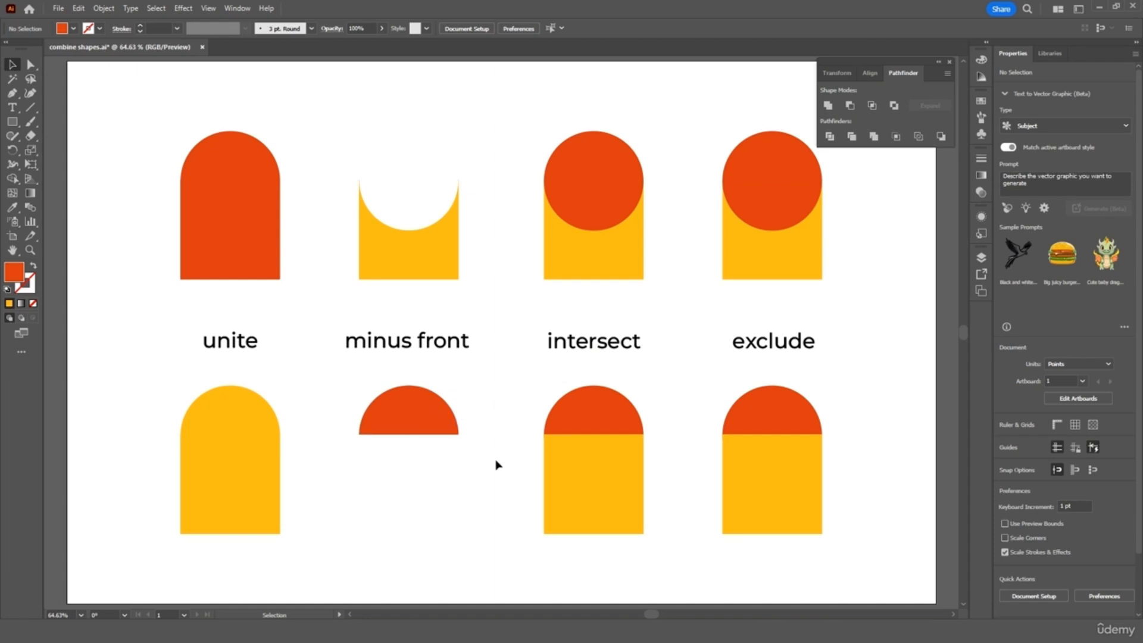
Step: Intersect the circle and square above the "intersect" label, and intersect the circle and square below it
drag(530, 157, 652, 296)
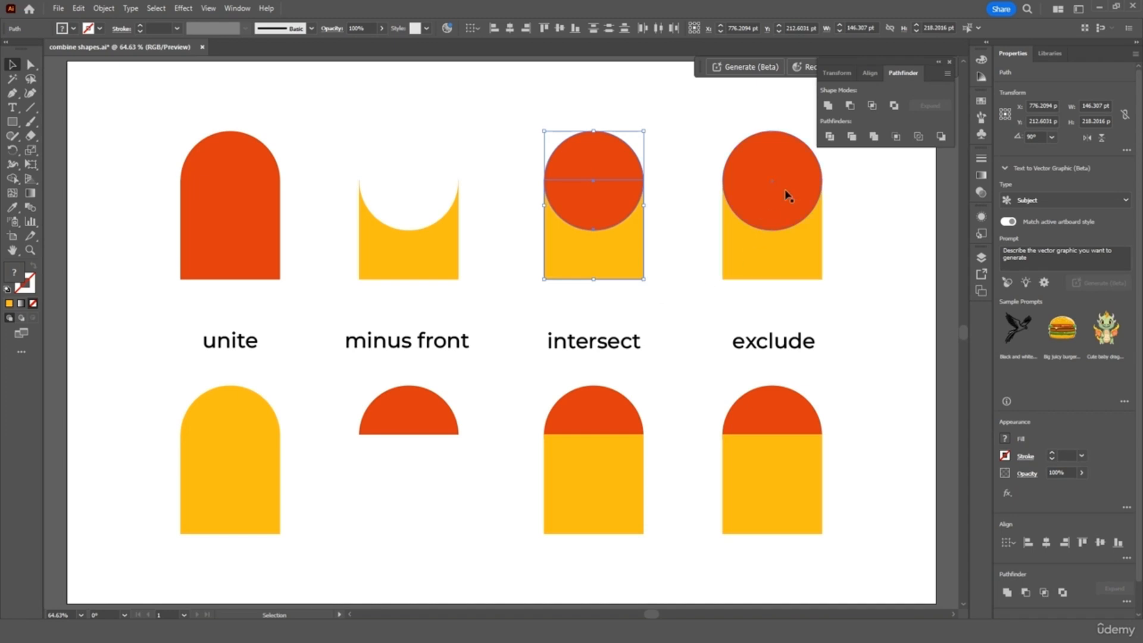
click(873, 104)
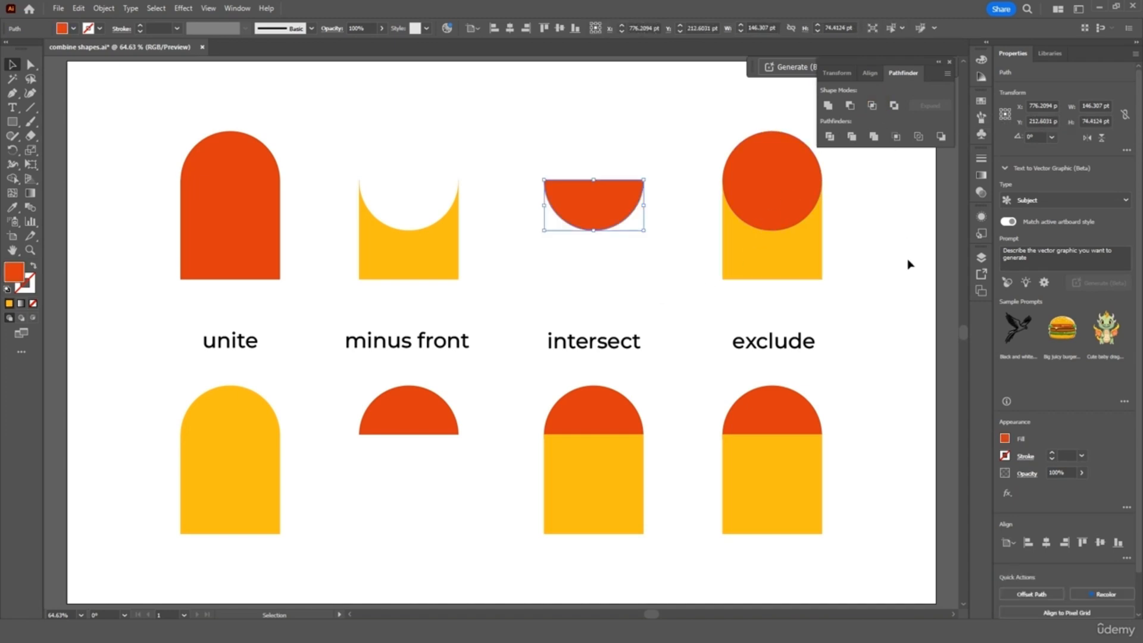
click(883, 333)
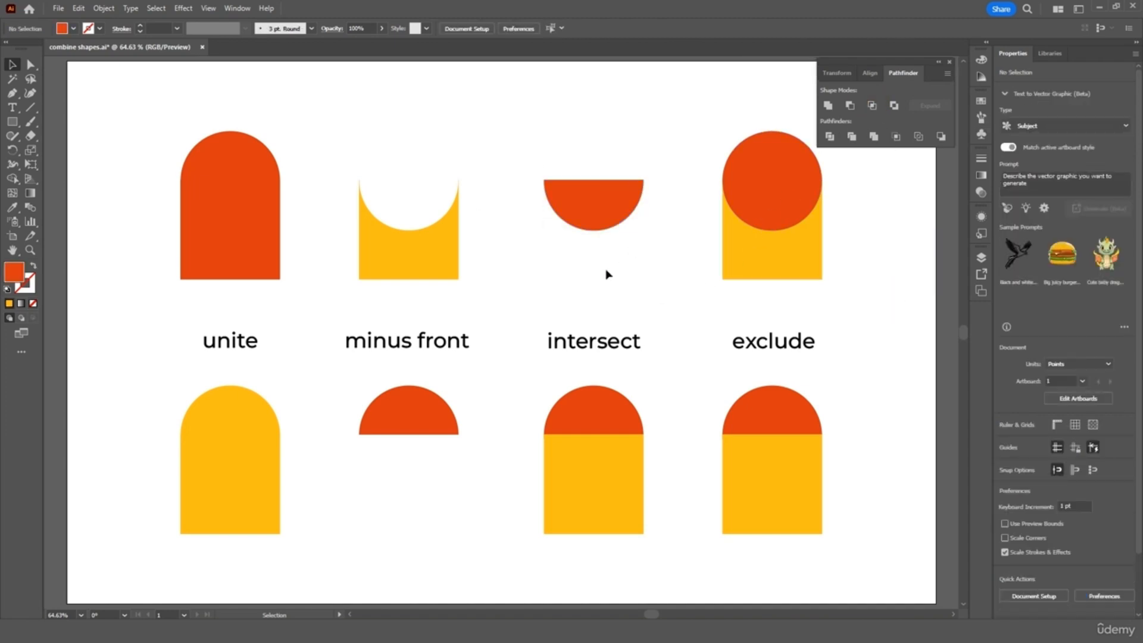
drag(676, 395, 538, 507)
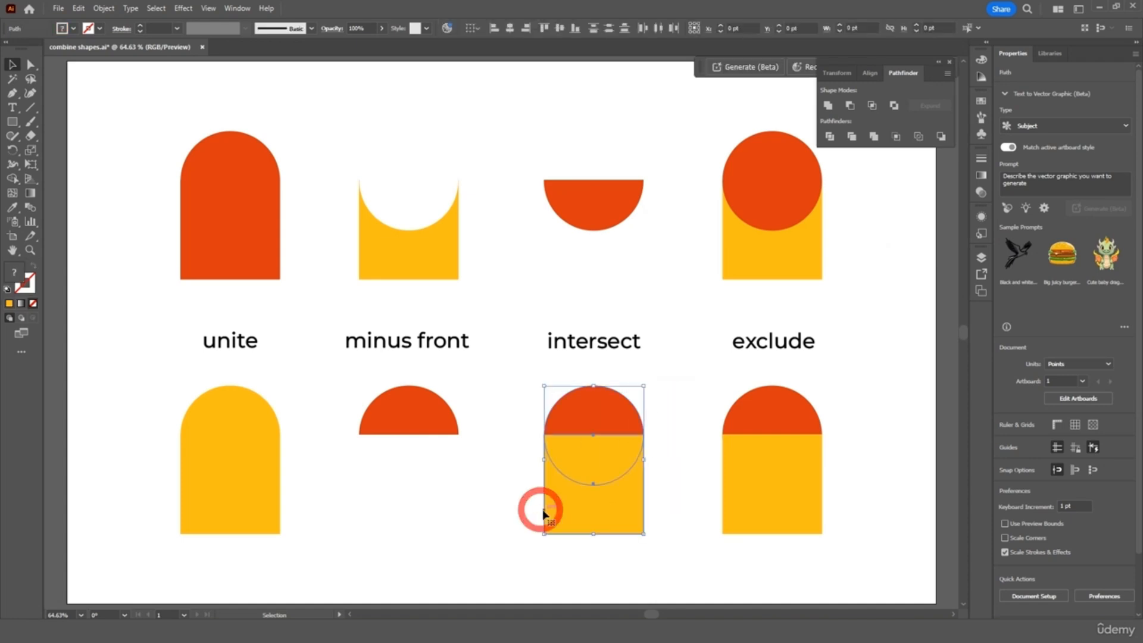
click(872, 106)
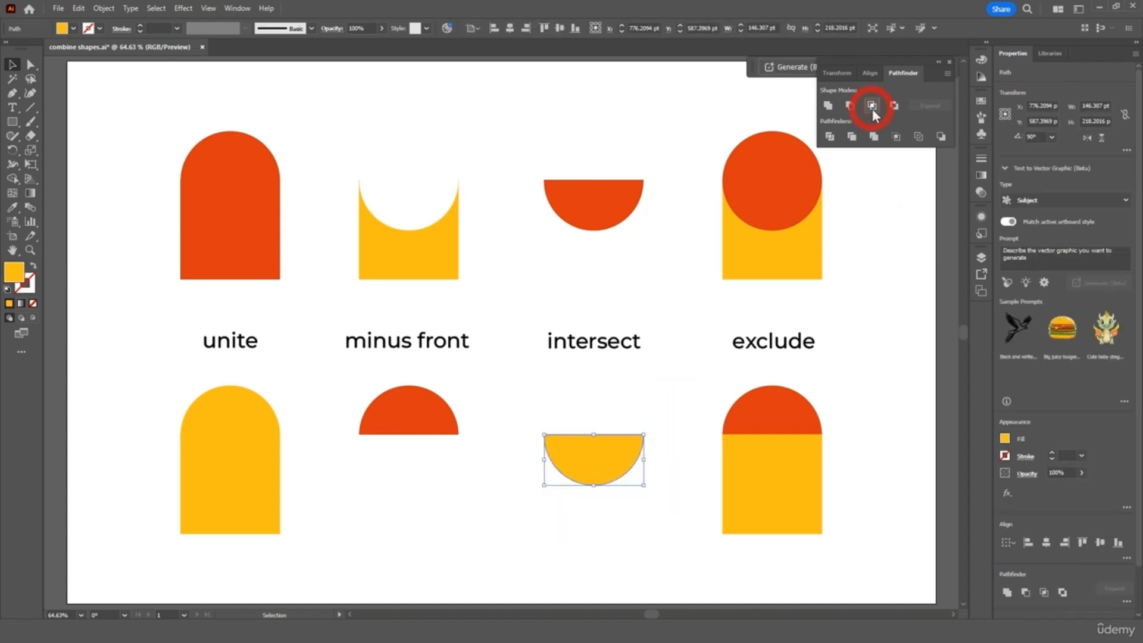
click(893, 335)
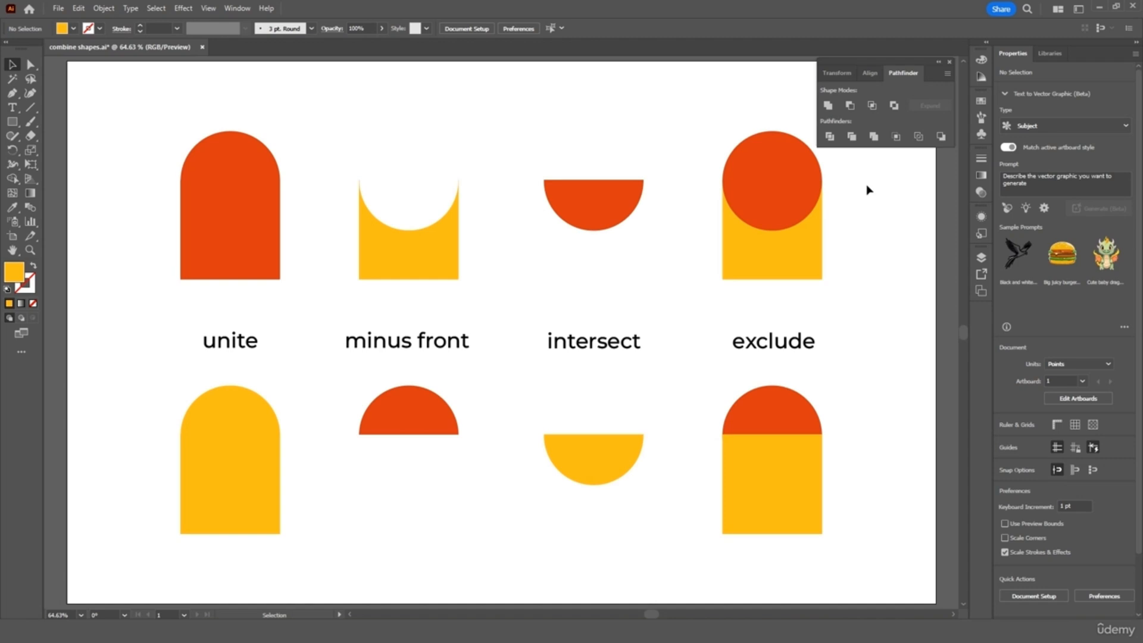
Step: Apply Exclude to the circle and square above the "exclude" label, and to the circle and square below it
drag(870, 175, 731, 277)
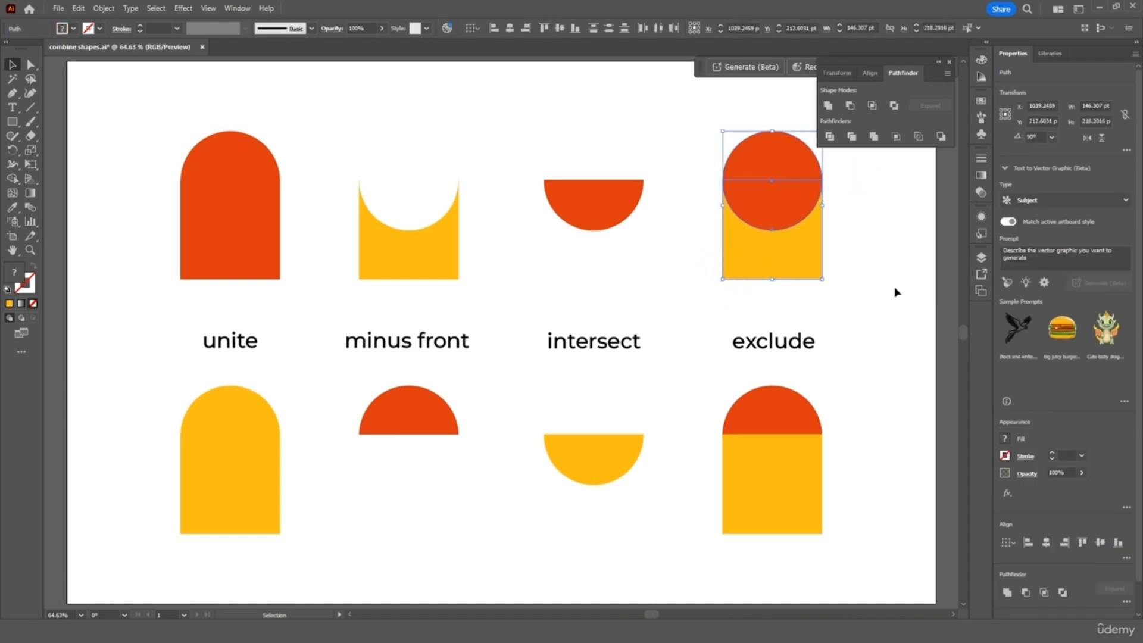
click(892, 107)
click(905, 216)
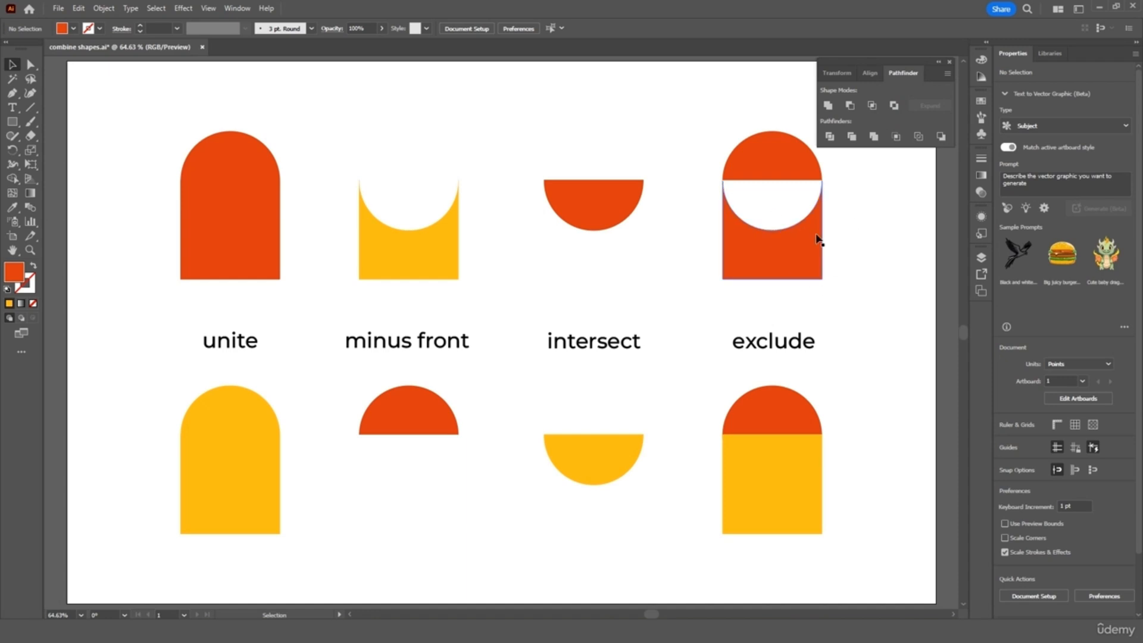
drag(857, 398, 718, 499)
click(894, 106)
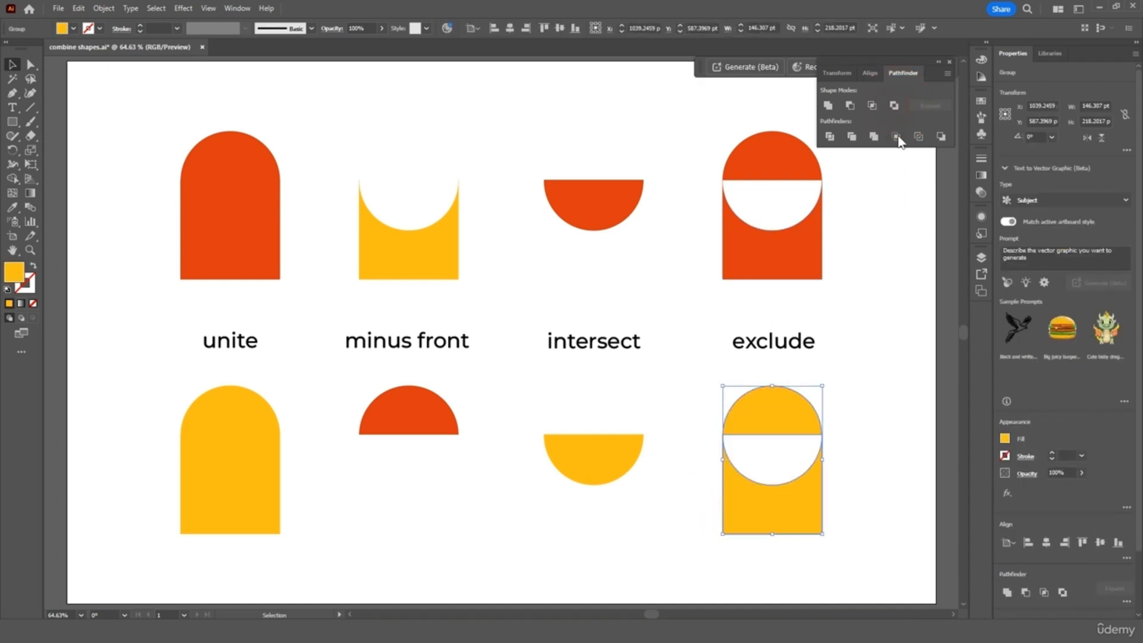
click(898, 245)
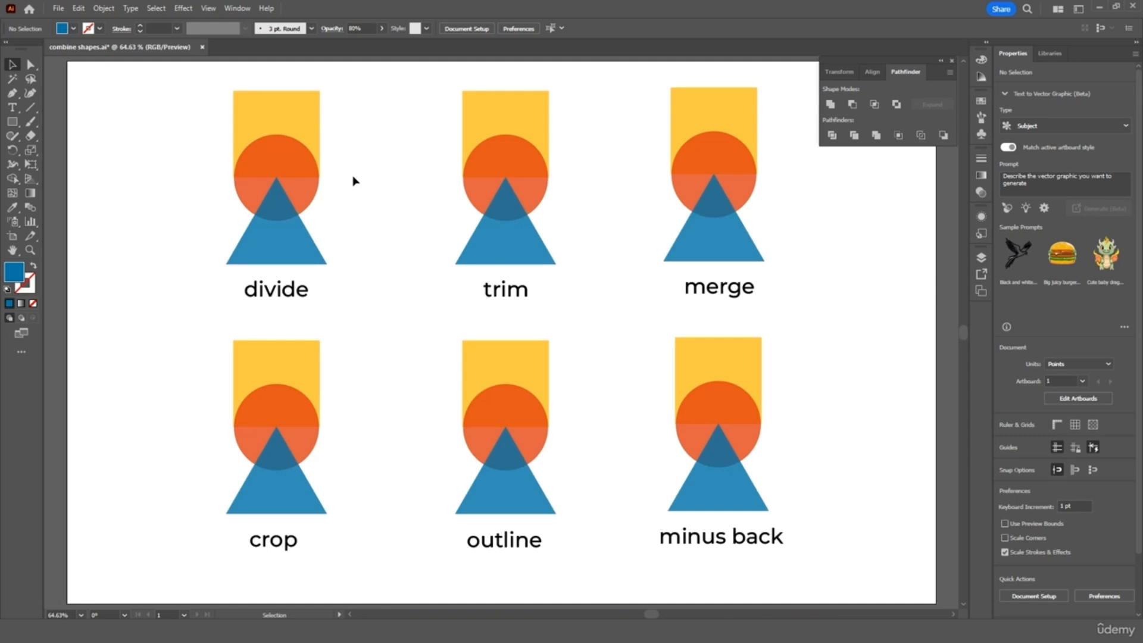
Step: Divide the overlapping square, circle and triangle above the "divide" label with the Divide pathfinder
drag(353, 118, 216, 253)
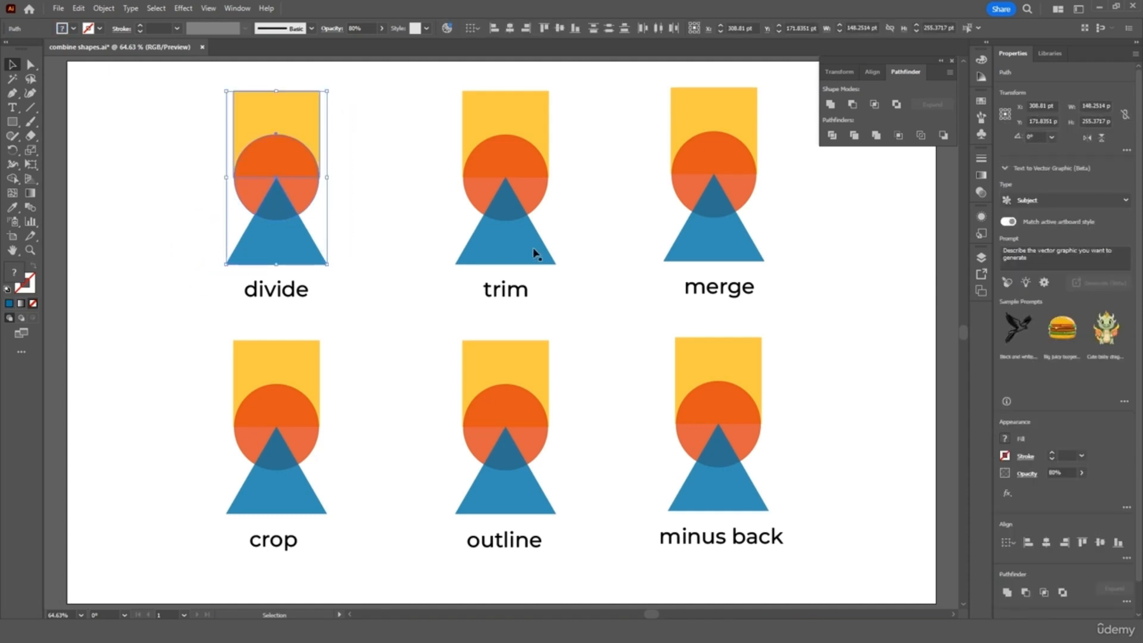
click(832, 135)
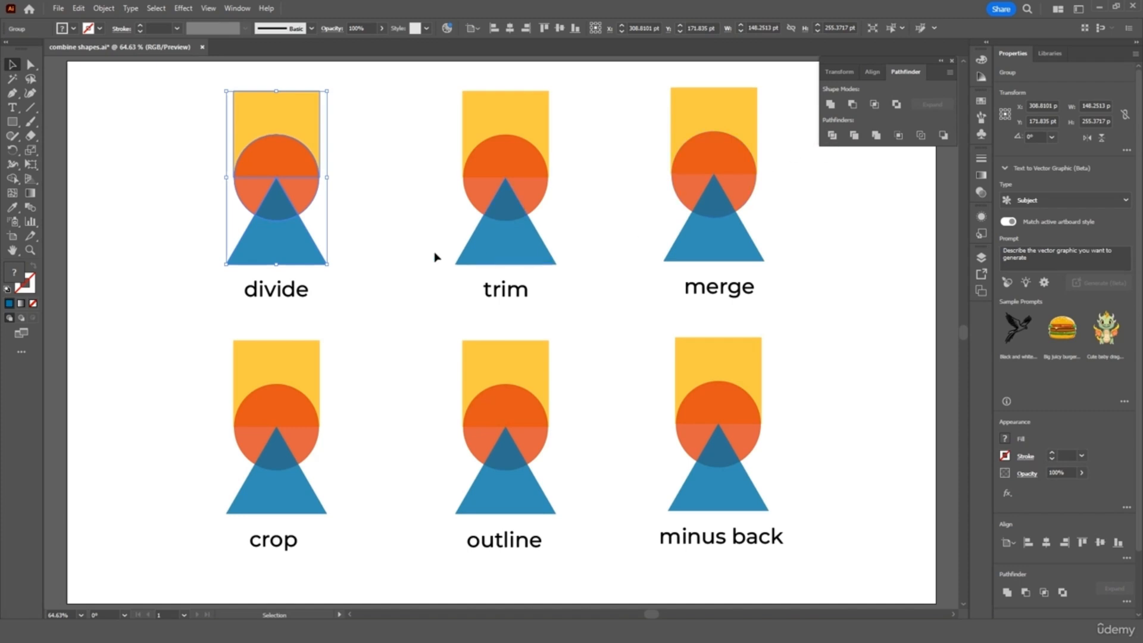
click(390, 209)
Step: Inside the divided group, move the two lower orange slices outward and the orange and yellow half circles left off the square
double_click(305, 198)
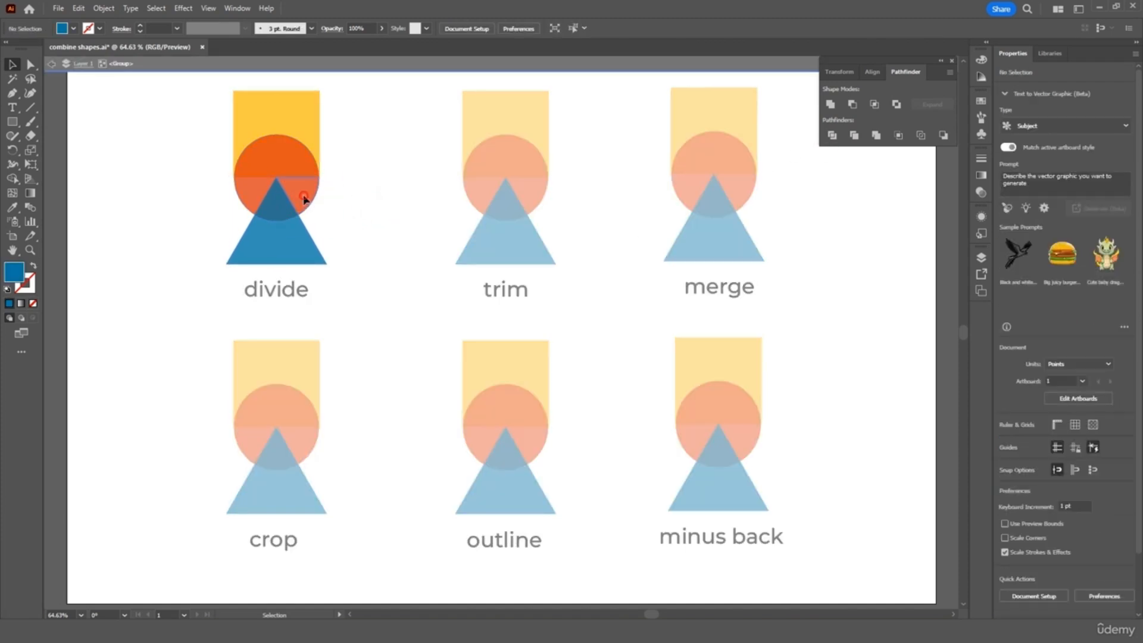
drag(306, 198, 344, 213)
drag(265, 199, 228, 209)
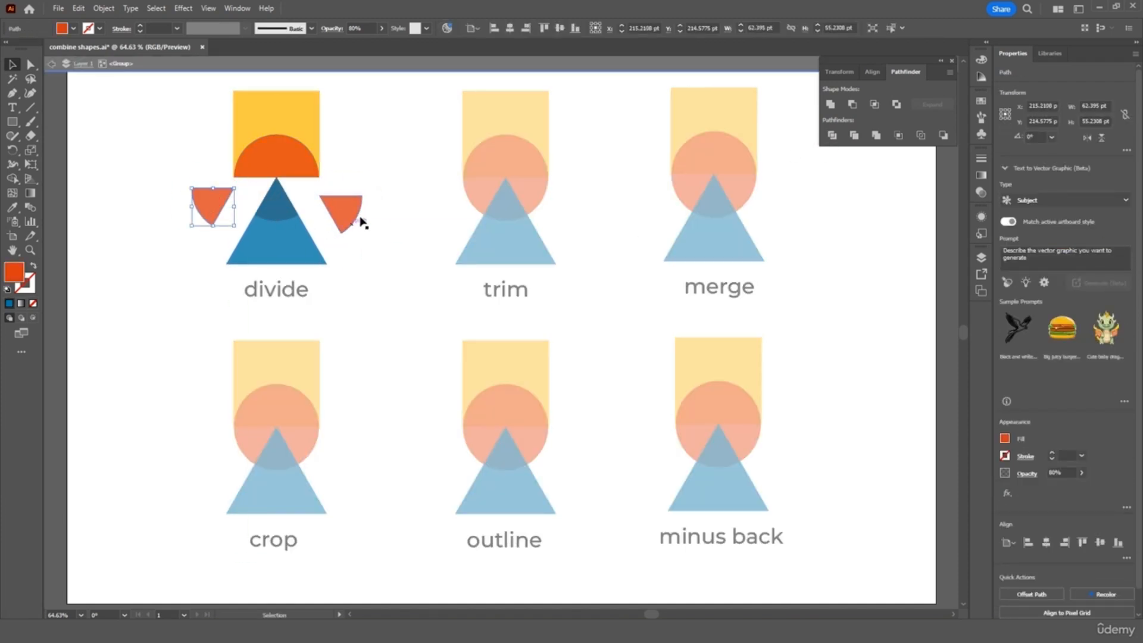
drag(298, 164, 202, 156)
drag(267, 170, 138, 218)
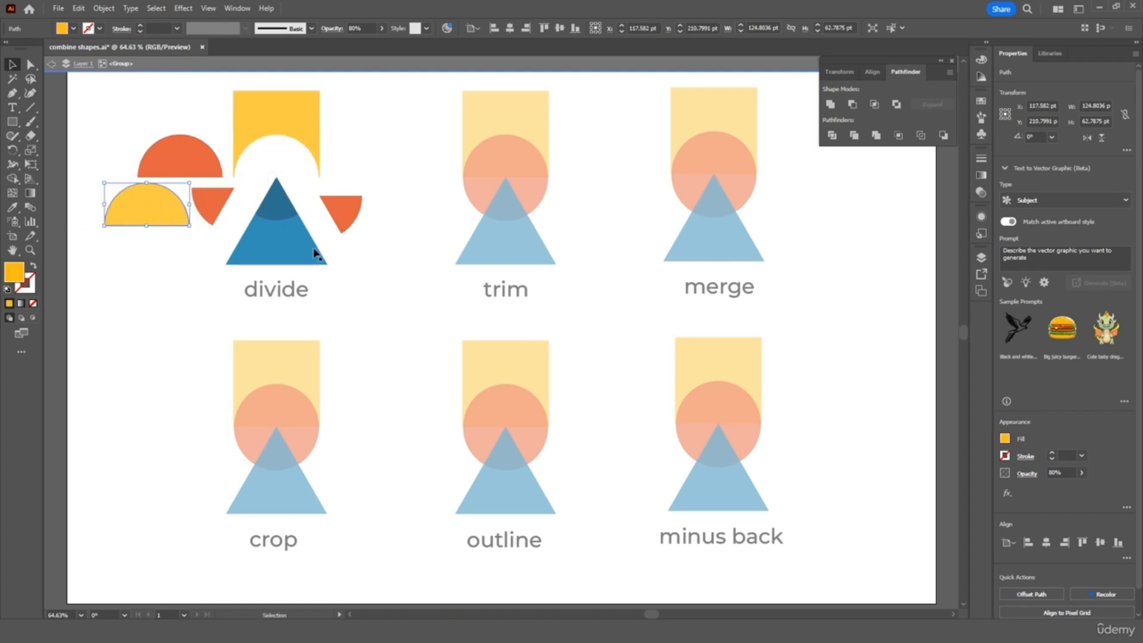
double_click(360, 172)
Step: Isolate the divided group again and move the blue overlap piece up off the triangle into the square's cutout
double_click(274, 204)
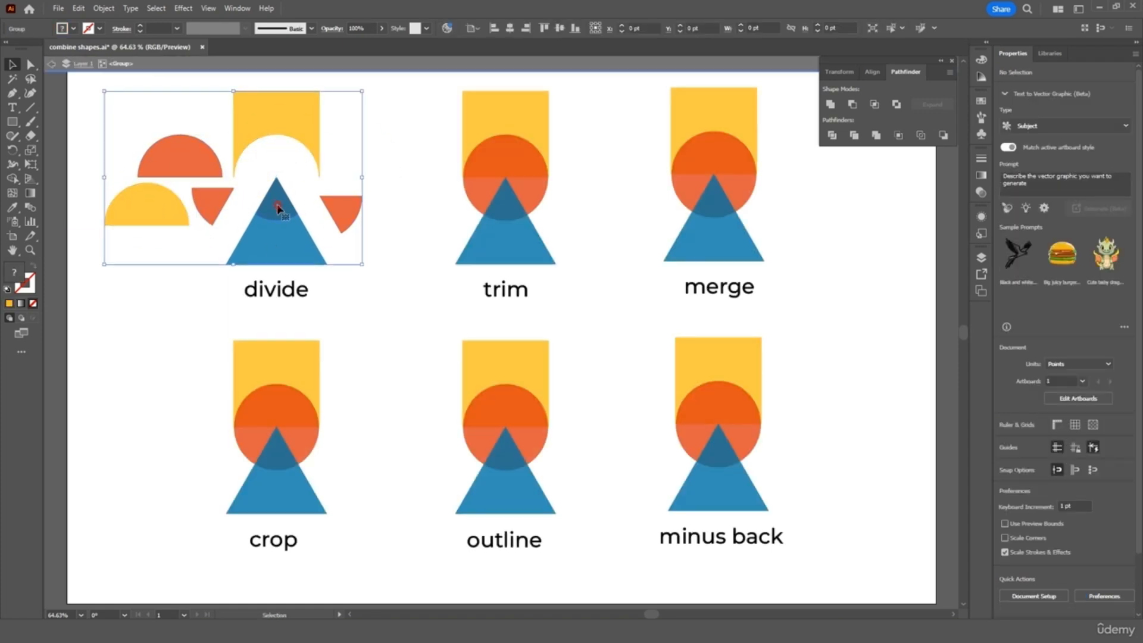
drag(273, 204, 277, 156)
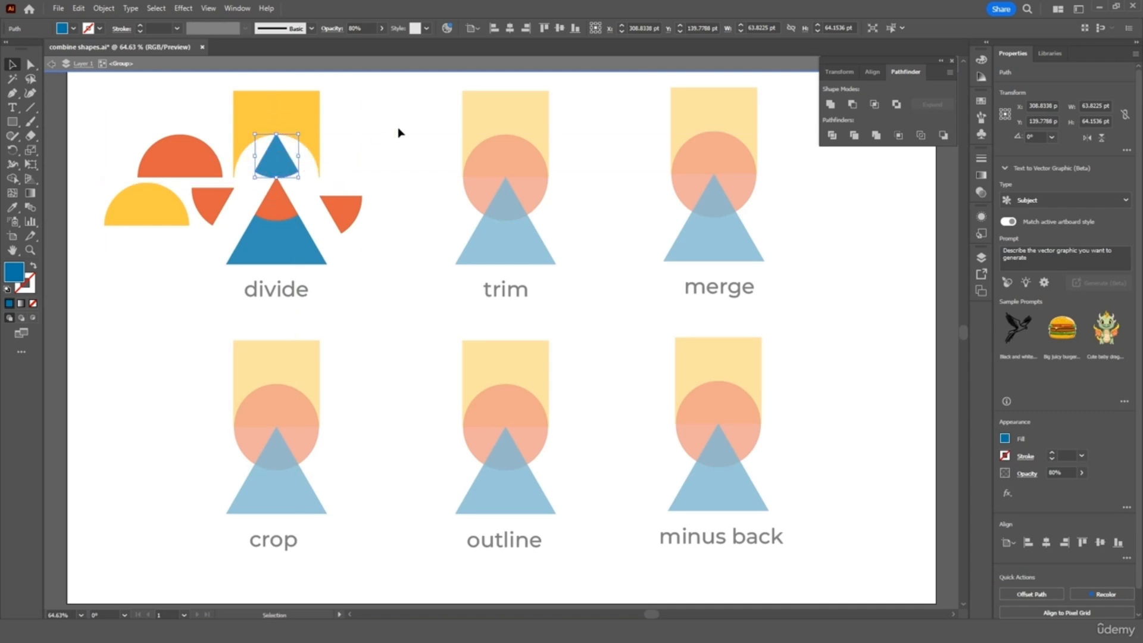
double_click(395, 130)
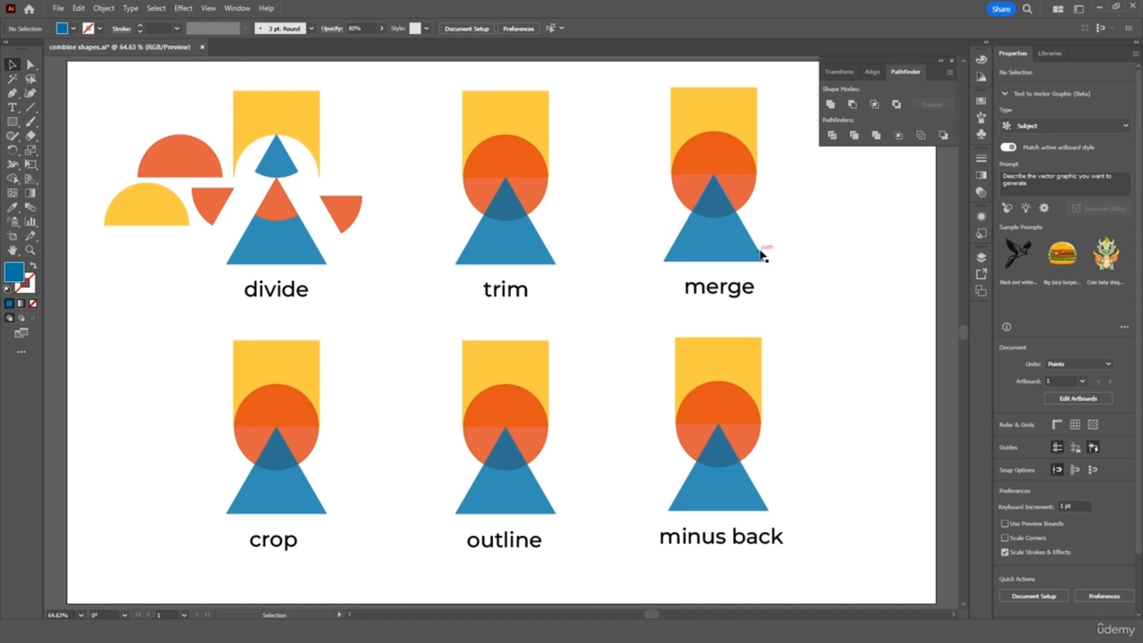
Step: Trim the shapes above the "trim" label and pull out the orange slice beside the triangle, then undo both changes
drag(559, 166, 464, 237)
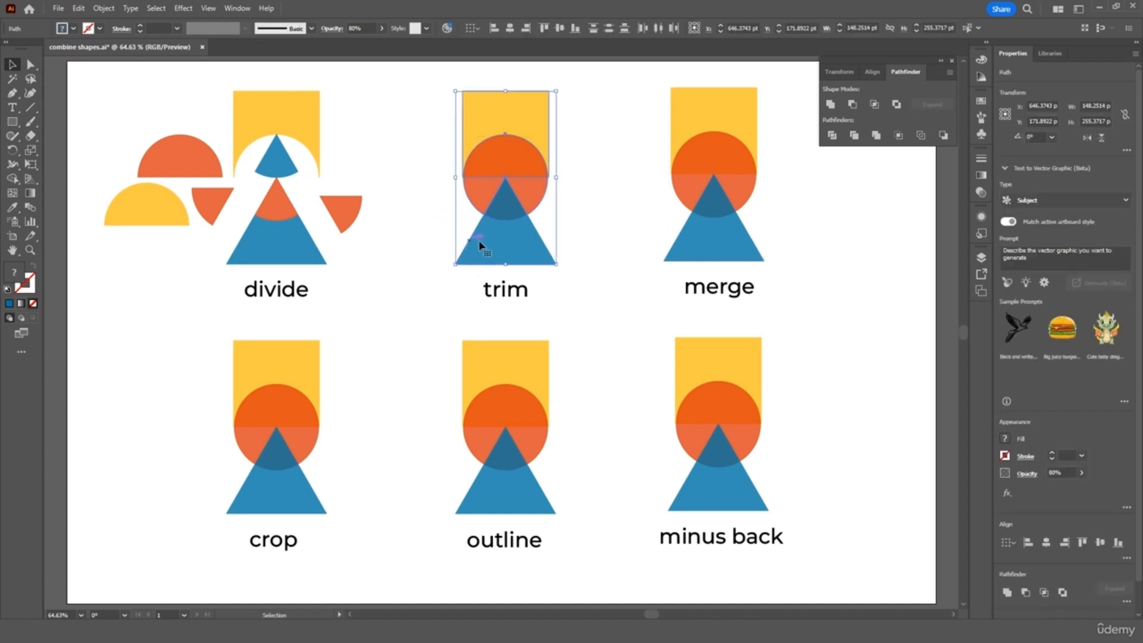
click(855, 135)
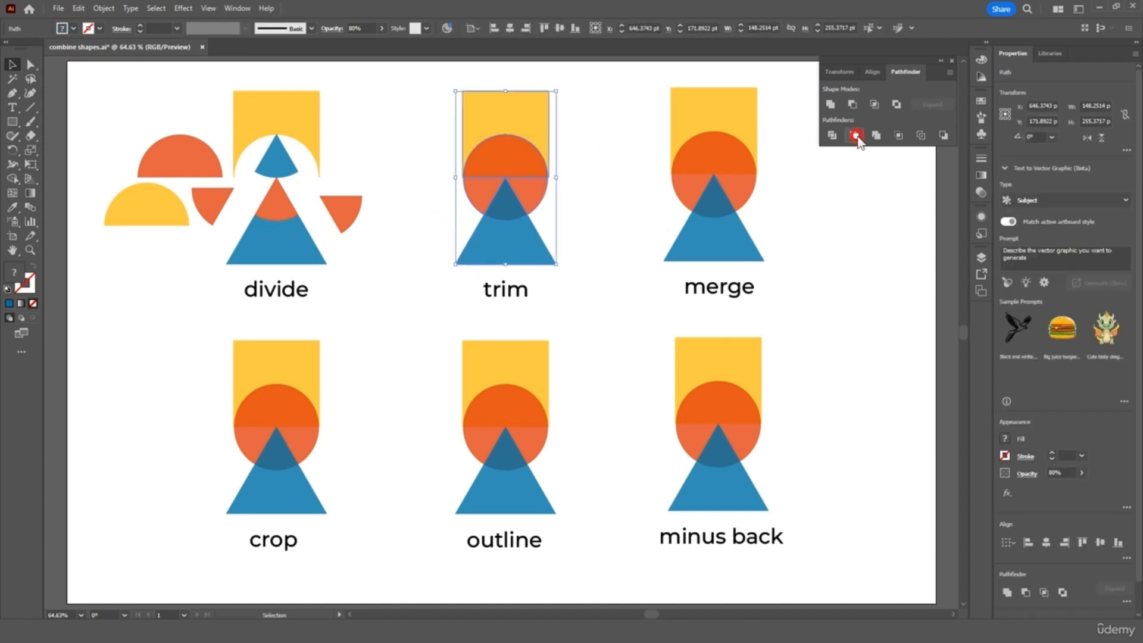
click(583, 183)
double_click(536, 191)
drag(530, 195, 560, 209)
double_click(607, 166)
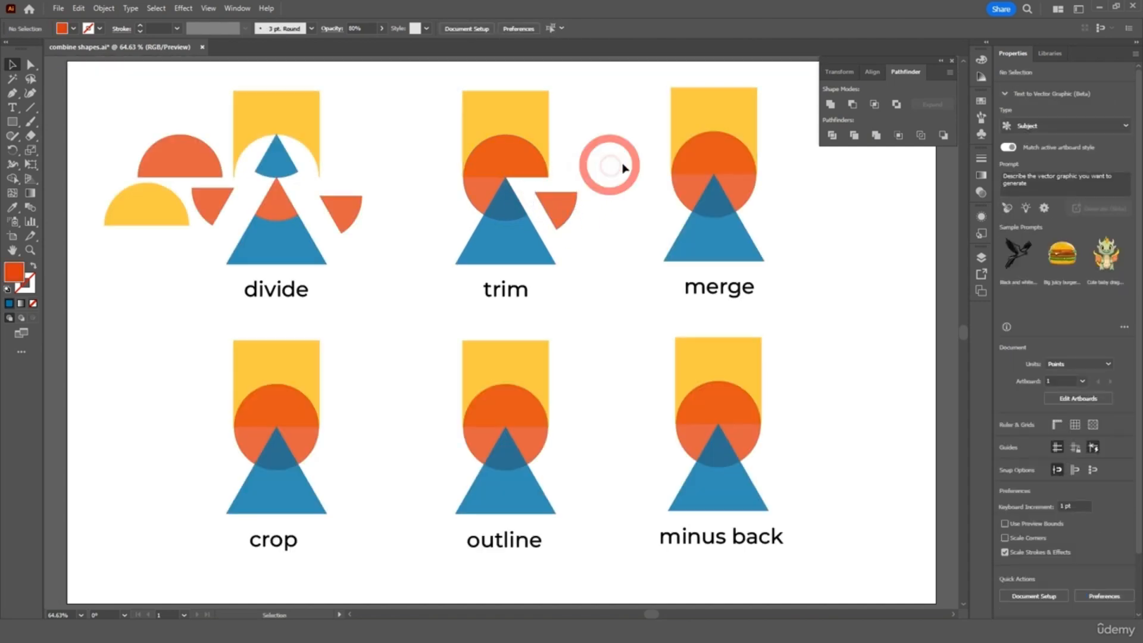
key(ctrl+z)
double_click(624, 160)
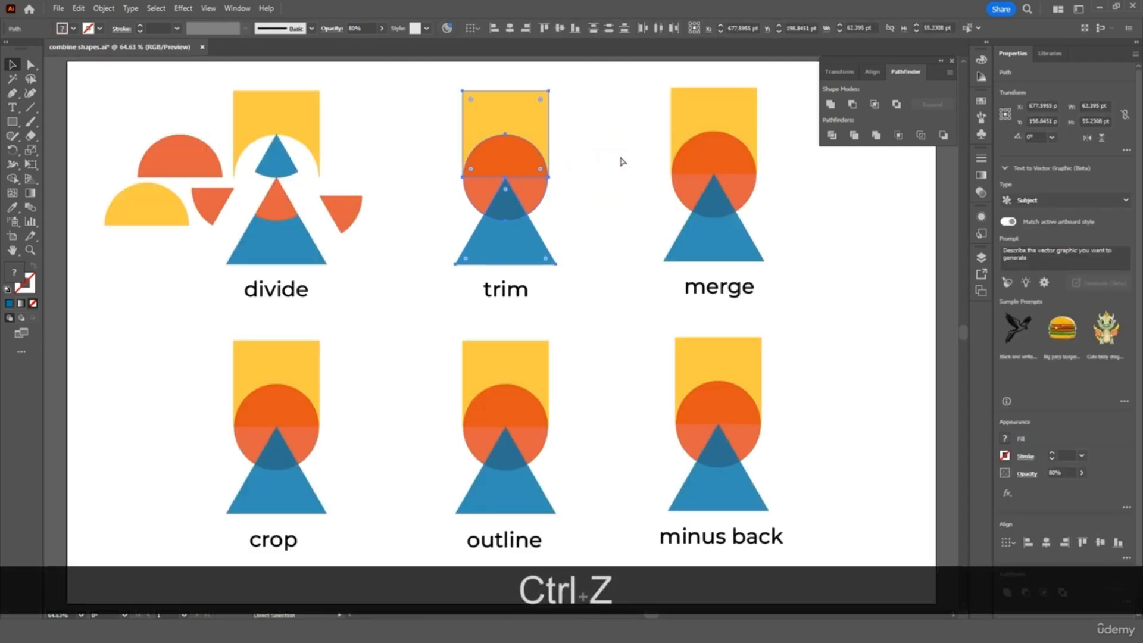
Step: Give the square, circle and triangle above the "trim" label a black 14 pt stroke
click(592, 148)
click(477, 242)
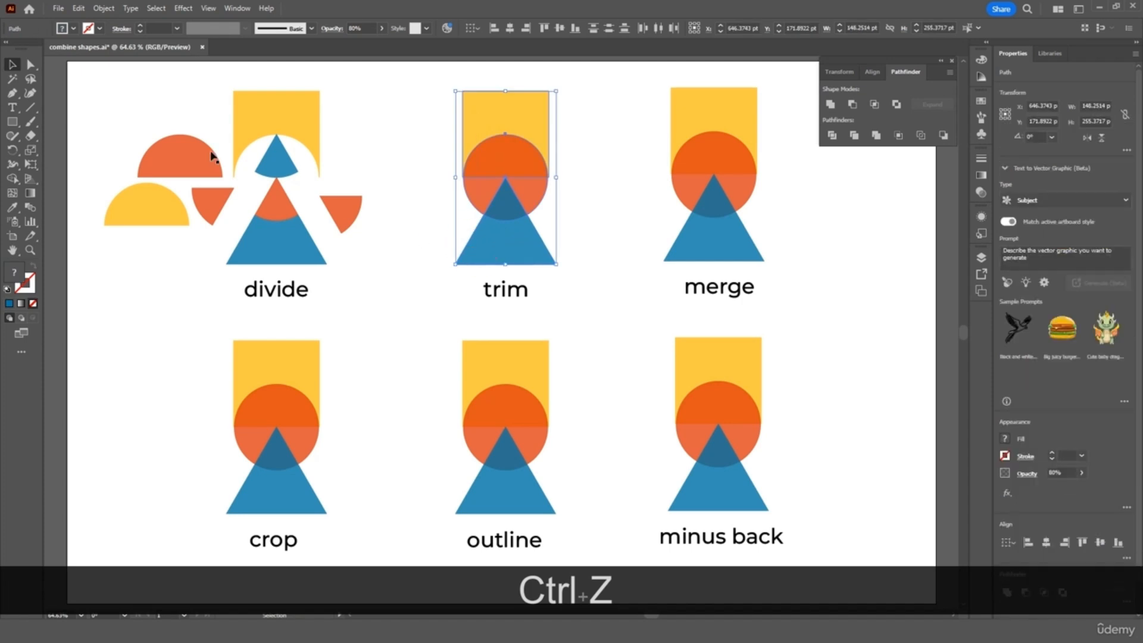
click(99, 29)
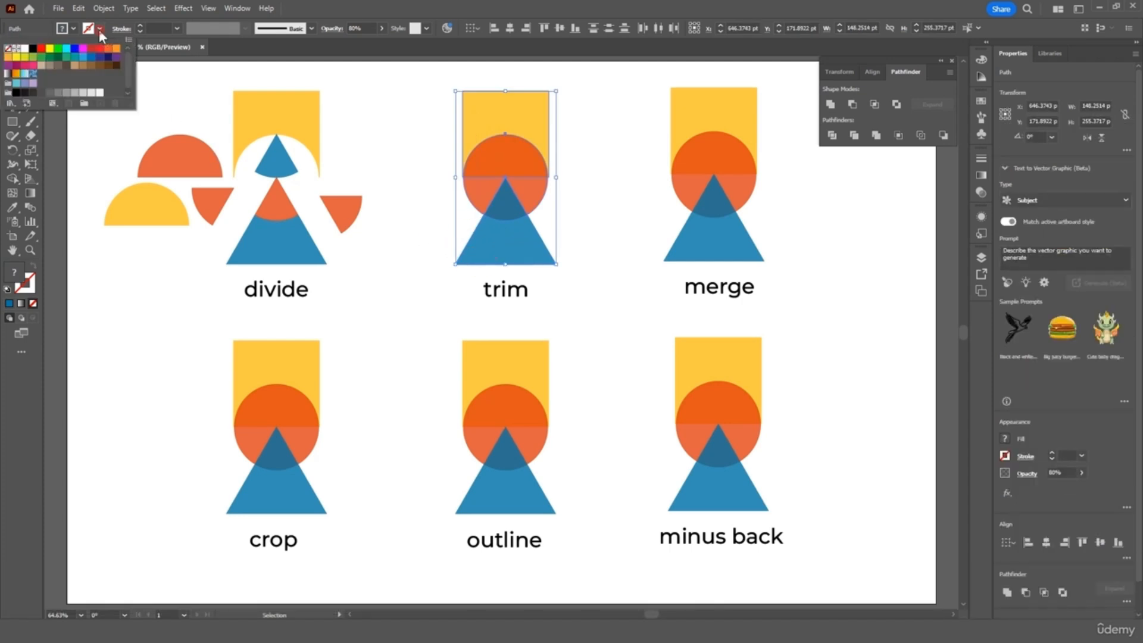
click(33, 48)
click(150, 27)
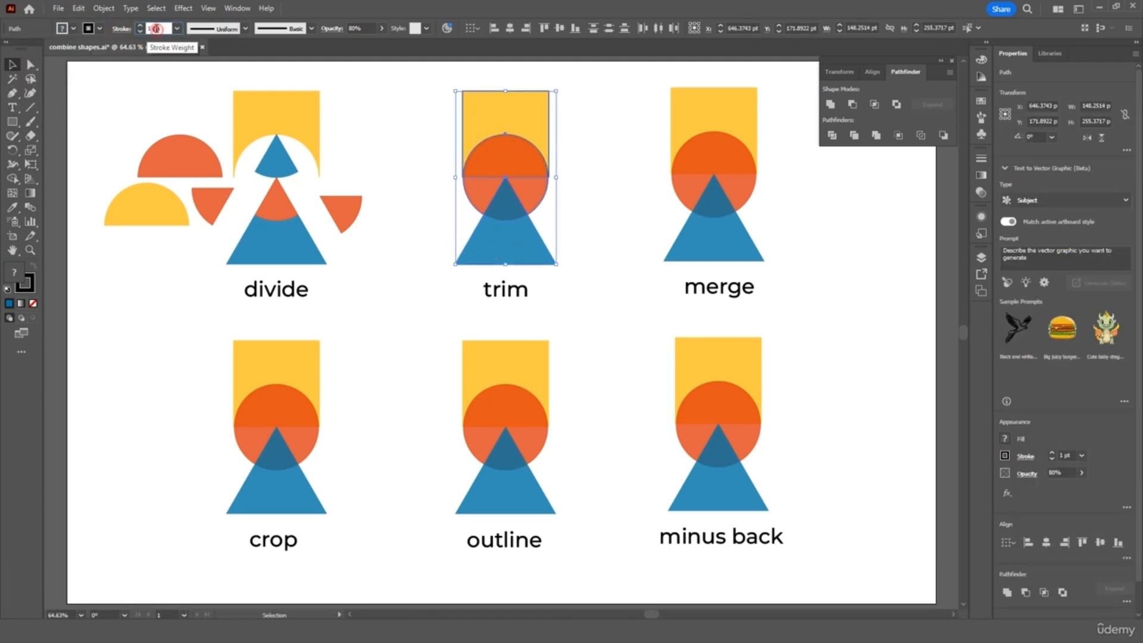
text(14)
key(Return)
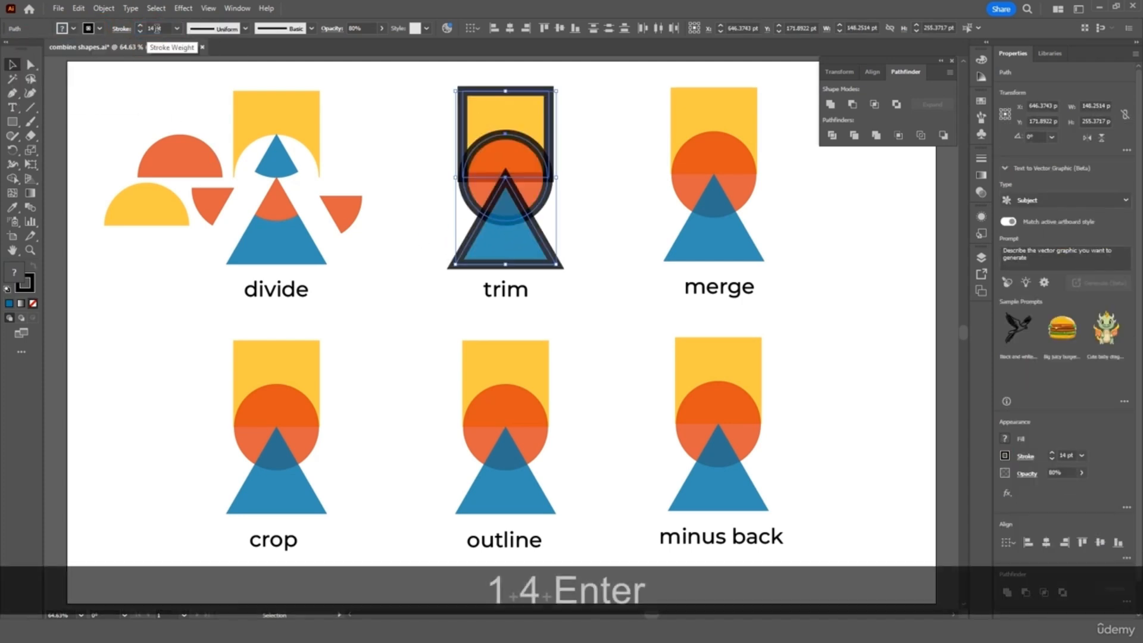
Step: Trim the stroked shapes above the "trim" label and move the orange slice right of the triangle outward within the group
click(78, 86)
click(458, 224)
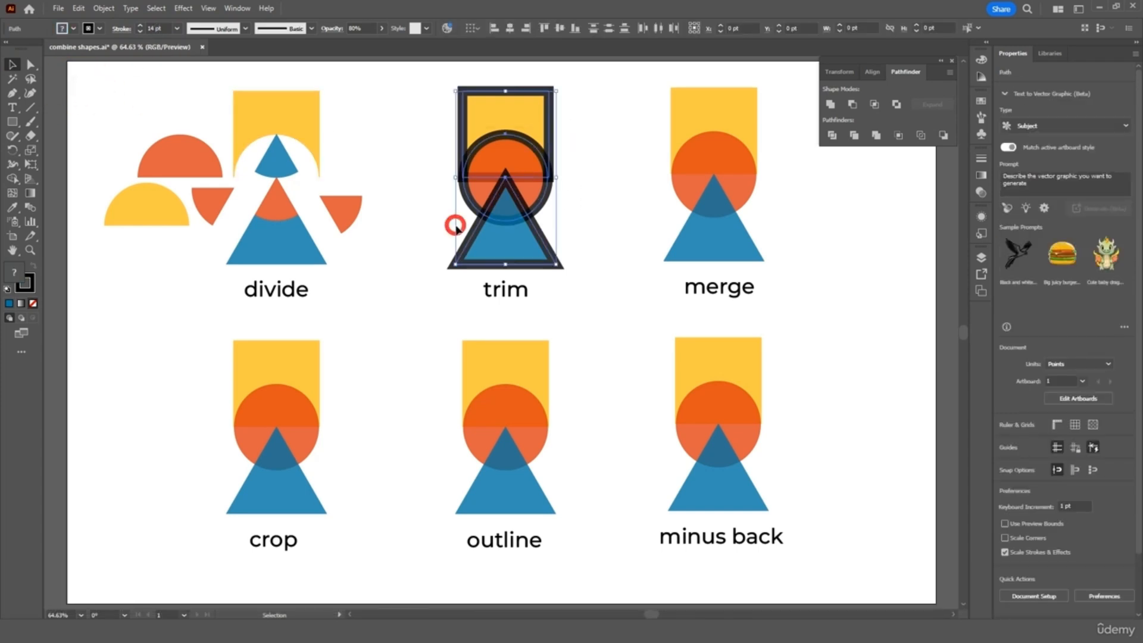
click(856, 136)
click(593, 192)
mouse_move(538, 192)
mouse_down()
mouse_move(564, 210)
mouse_move(523, 183)
mouse_move(525, 197)
mouse_move(557, 205)
mouse_up()
key(ctrl+z)
double_click(530, 193)
click(594, 169)
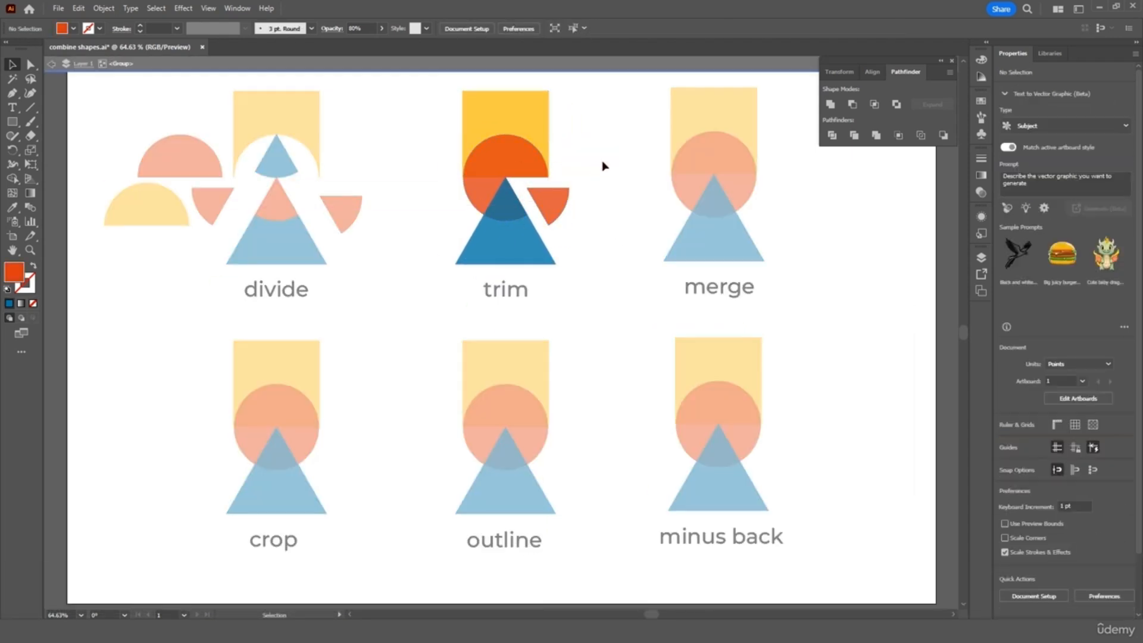
double_click(603, 156)
Step: Merge the square, circle and triangle above the "merge" label, and try moving the result before undoing that move
key(ctrl+z)
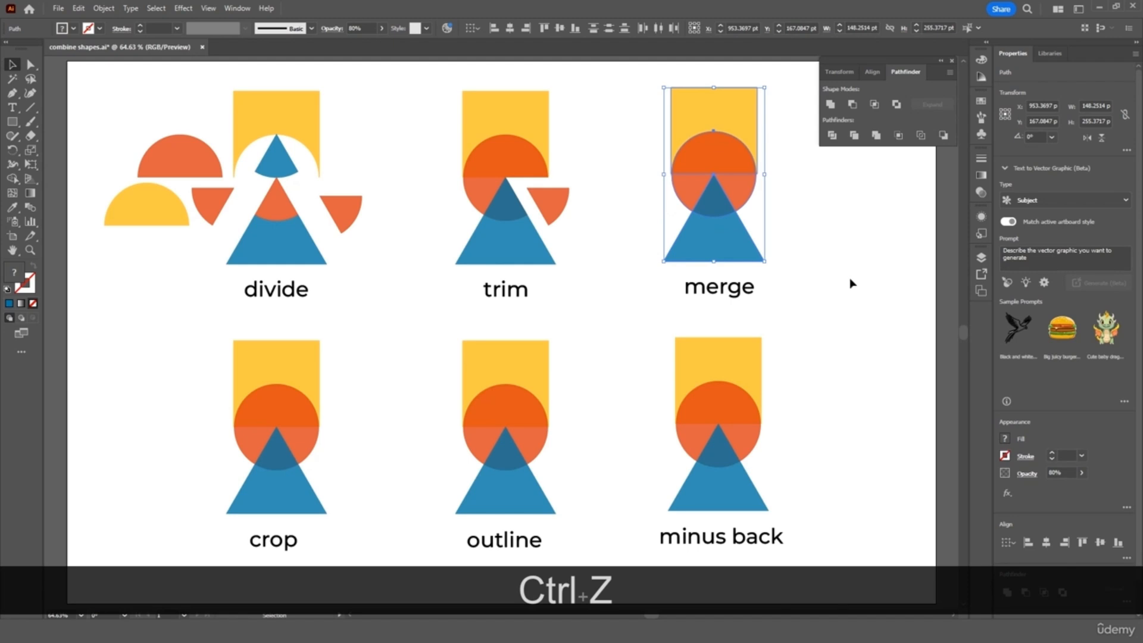
click(875, 223)
drag(739, 191, 769, 195)
click(857, 214)
key(ctrl+z)
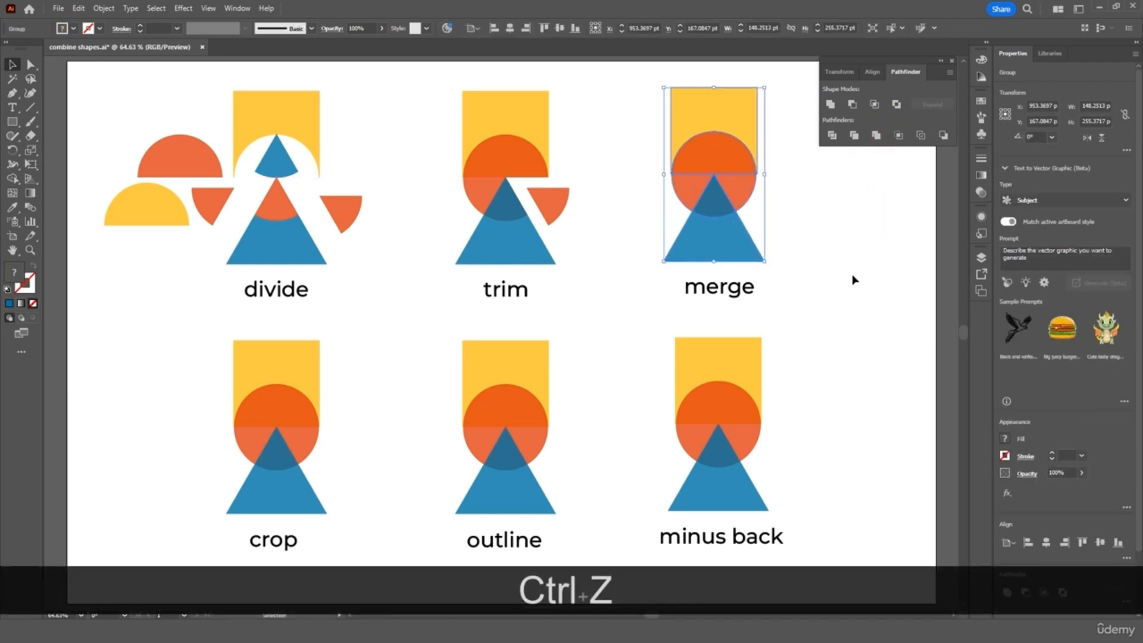
click(854, 280)
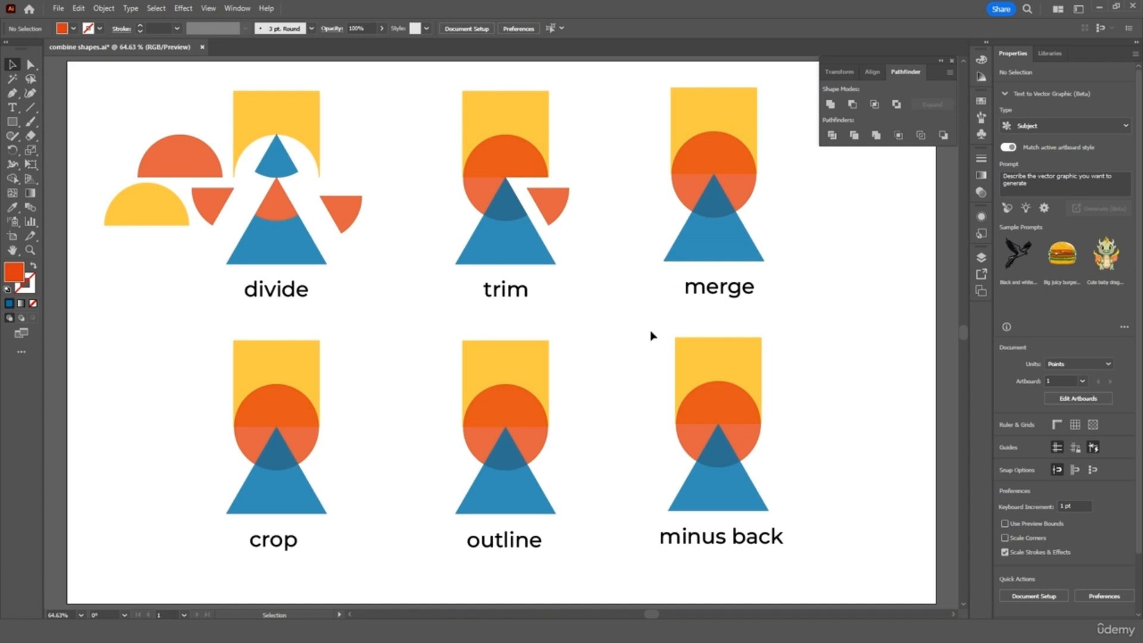
Step: Apply the Crop pathfinder to the square, circle and triangle above the "crop" label
drag(374, 324, 171, 509)
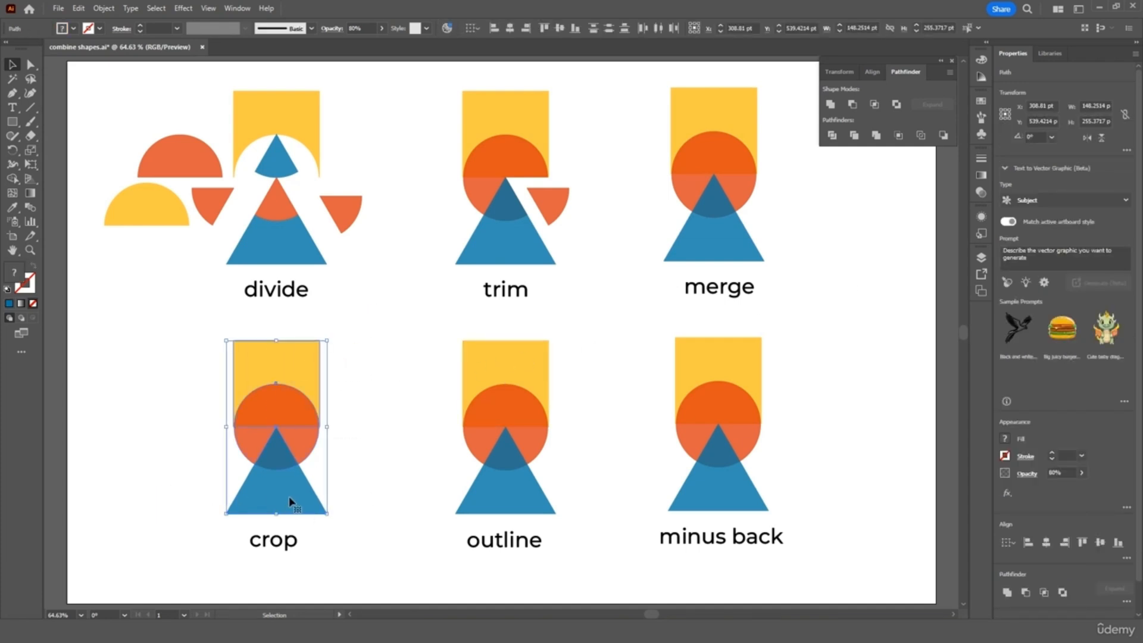
click(898, 135)
click(361, 410)
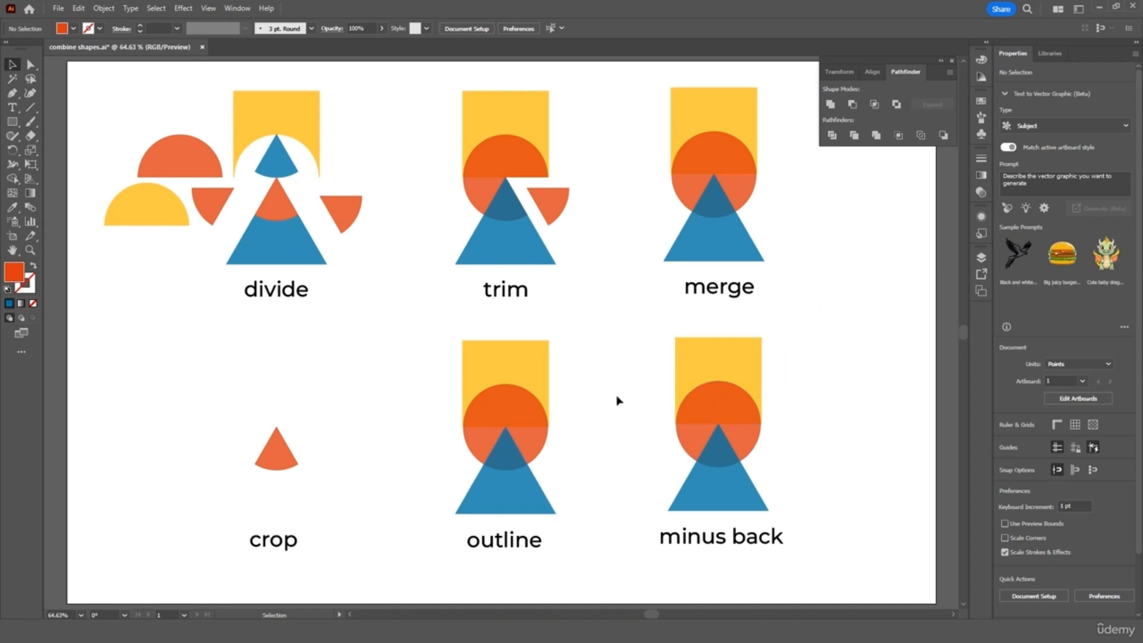
Step: Apply the Outline pathfinder to the square, circle and triangle above the "outline" label
drag(595, 350, 421, 490)
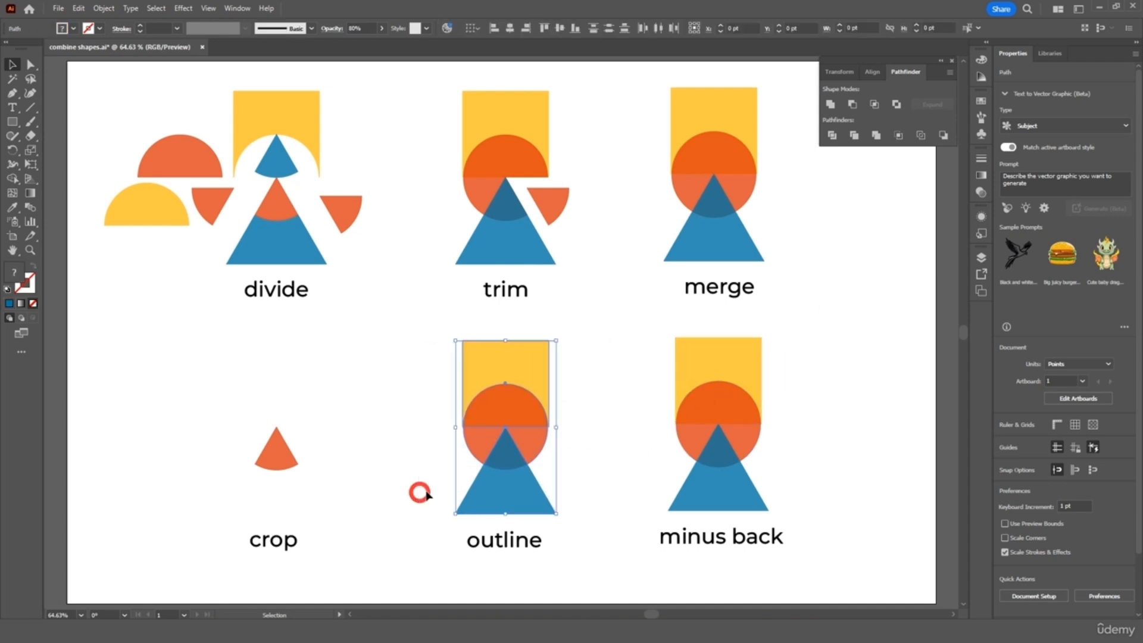
click(920, 135)
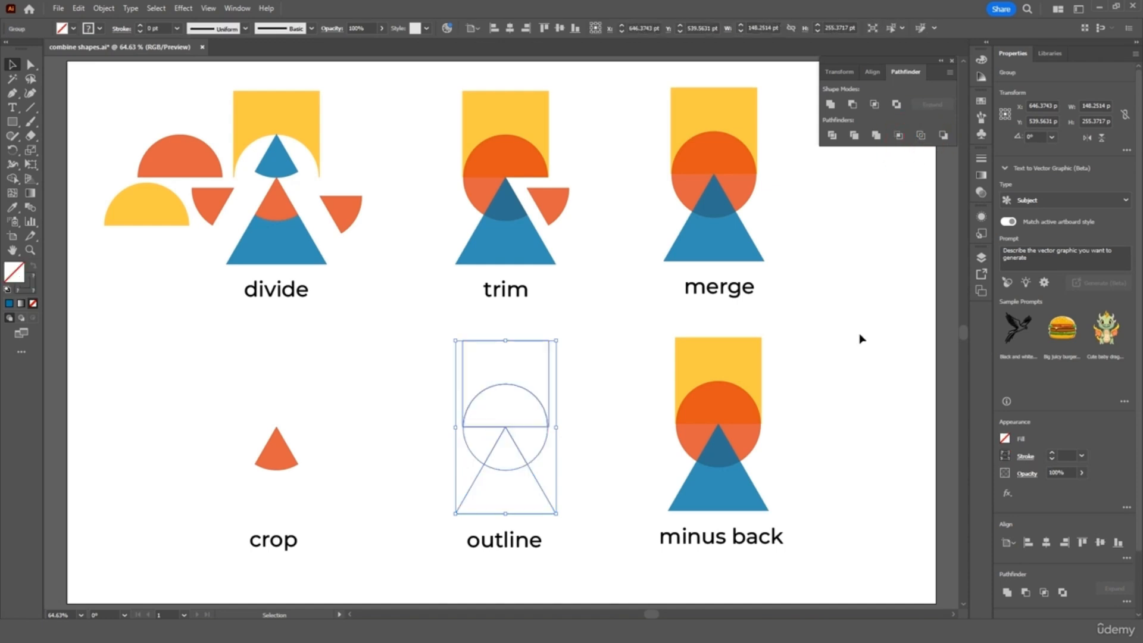
click(595, 403)
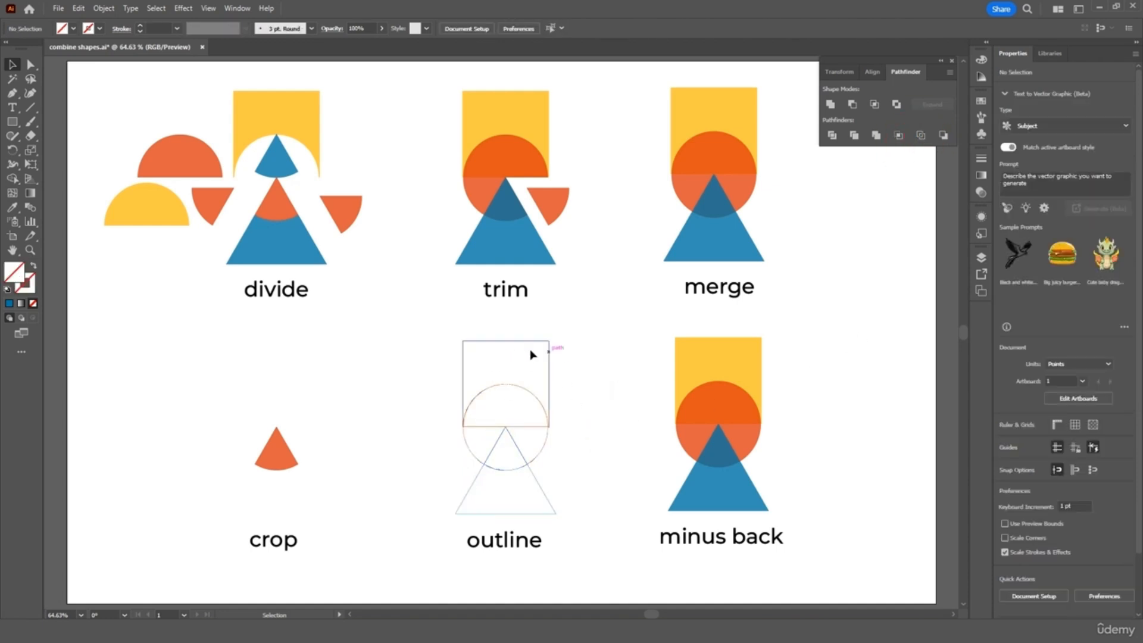
Step: Give the outlined paths above the "outline" label a black 7 pt stroke
drag(591, 338, 411, 479)
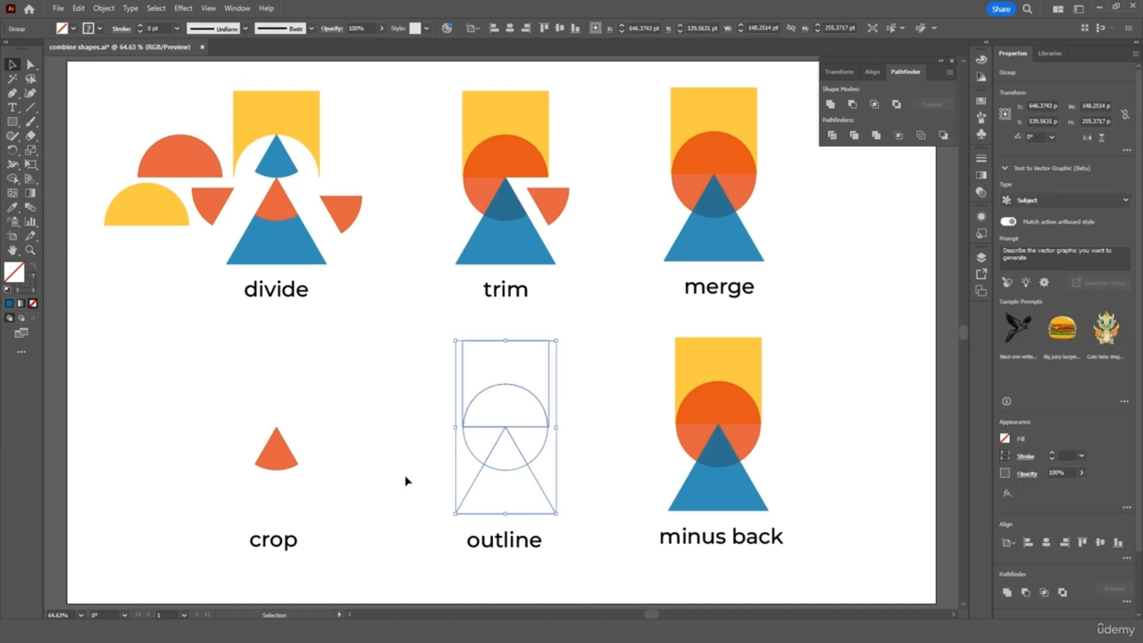
click(100, 28)
click(32, 49)
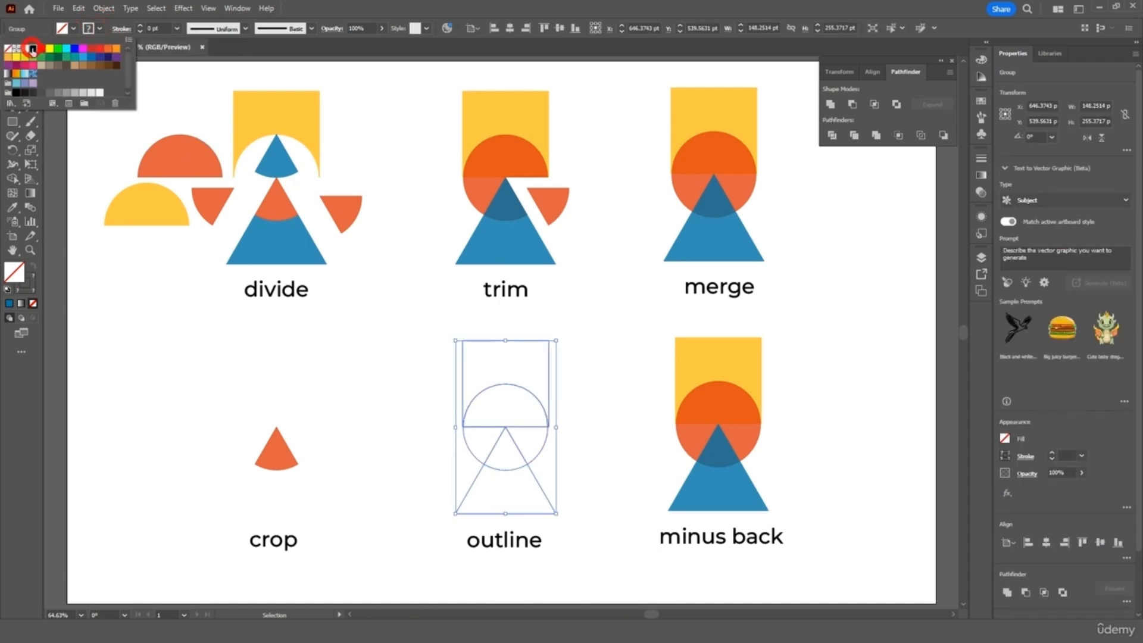
click(169, 29)
text(7)
key(Return)
click(187, 302)
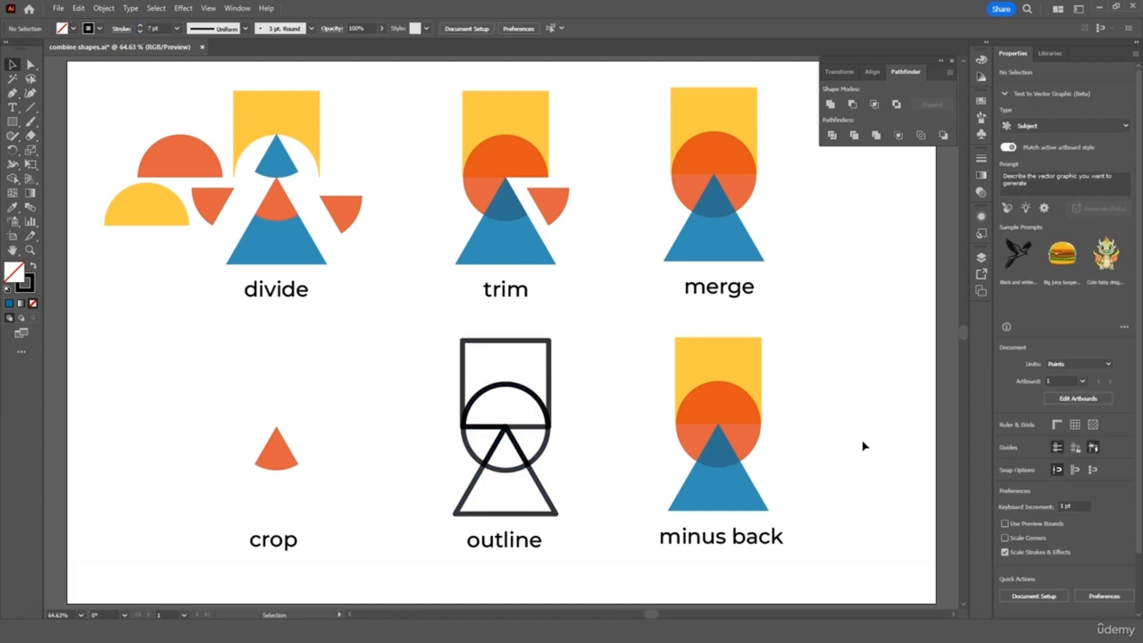
Step: Try shifting the square and circle above the "minus back" label slightly to the right, then undo both moves
drag(757, 375, 775, 370)
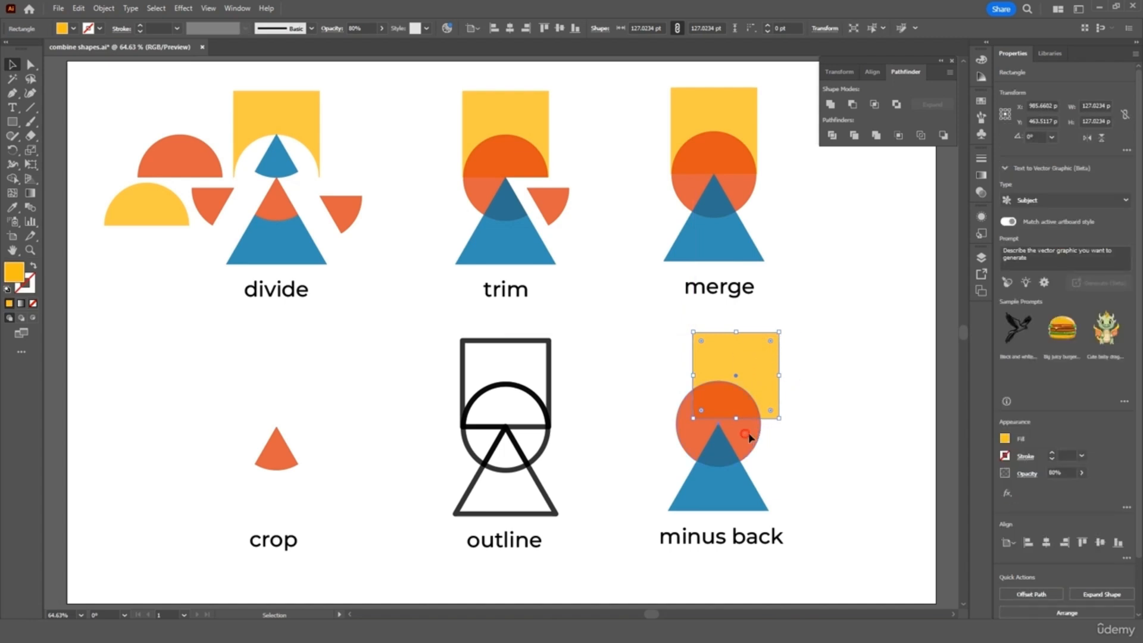
drag(747, 440, 766, 443)
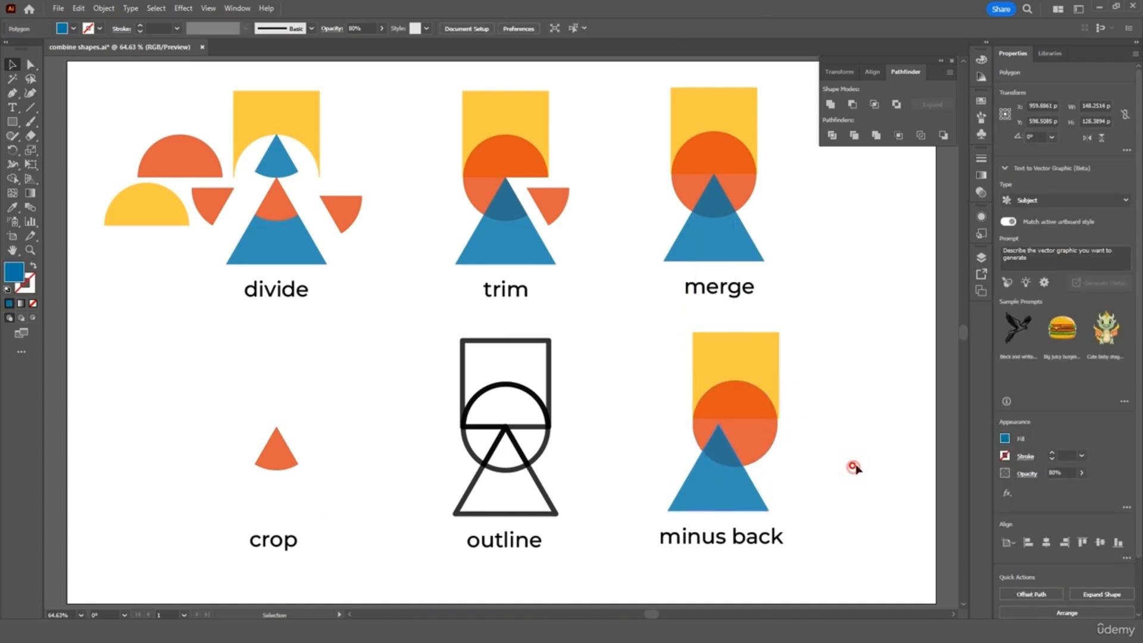
key(ctrl+z)
key(ctrl+z)
Step: Apply the Minus Back pathfinder to the square, circle and triangle above the "minus back" label
drag(850, 349, 666, 488)
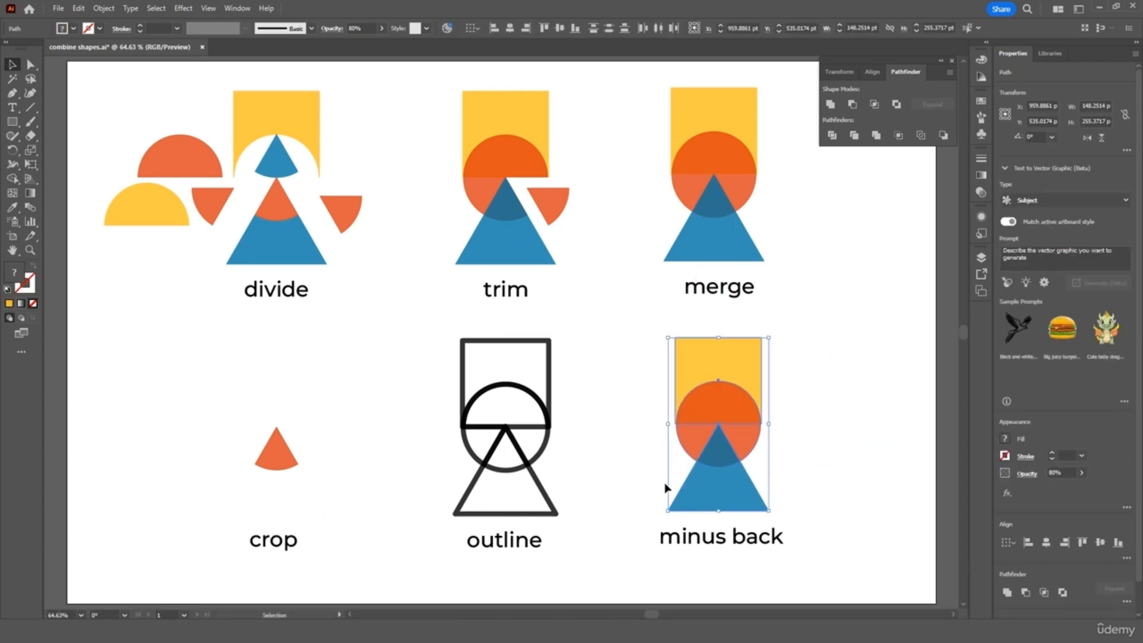
click(943, 135)
click(819, 341)
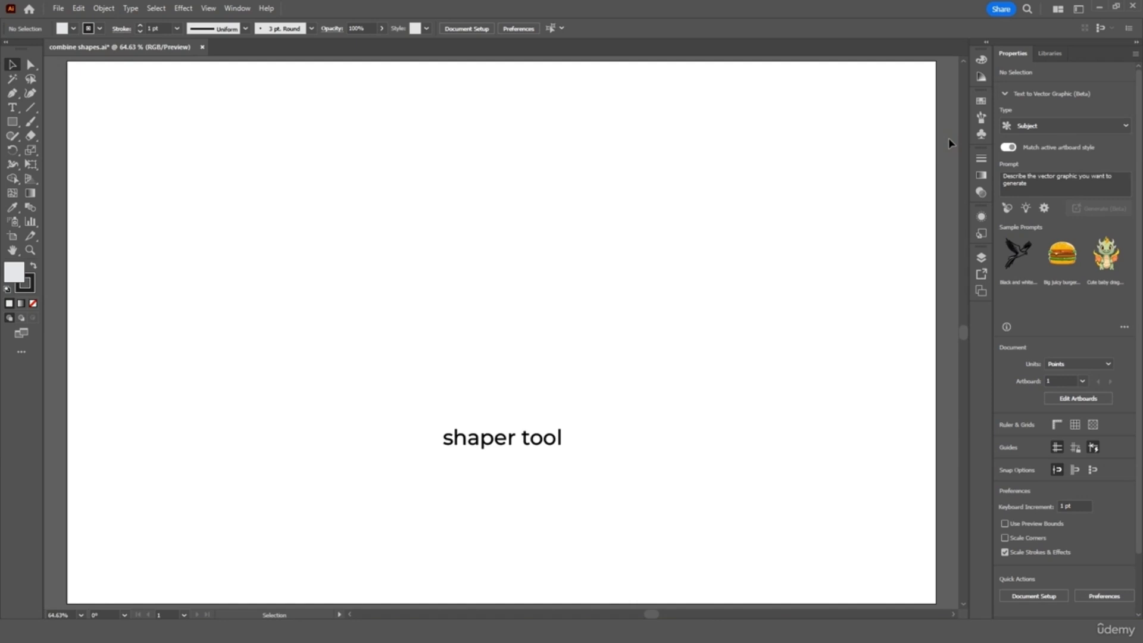
Step: Sketch an overlapping triangle, square and circle with the Shaper tool on the left half of the "shaper tool" artboard
key(shift+n)
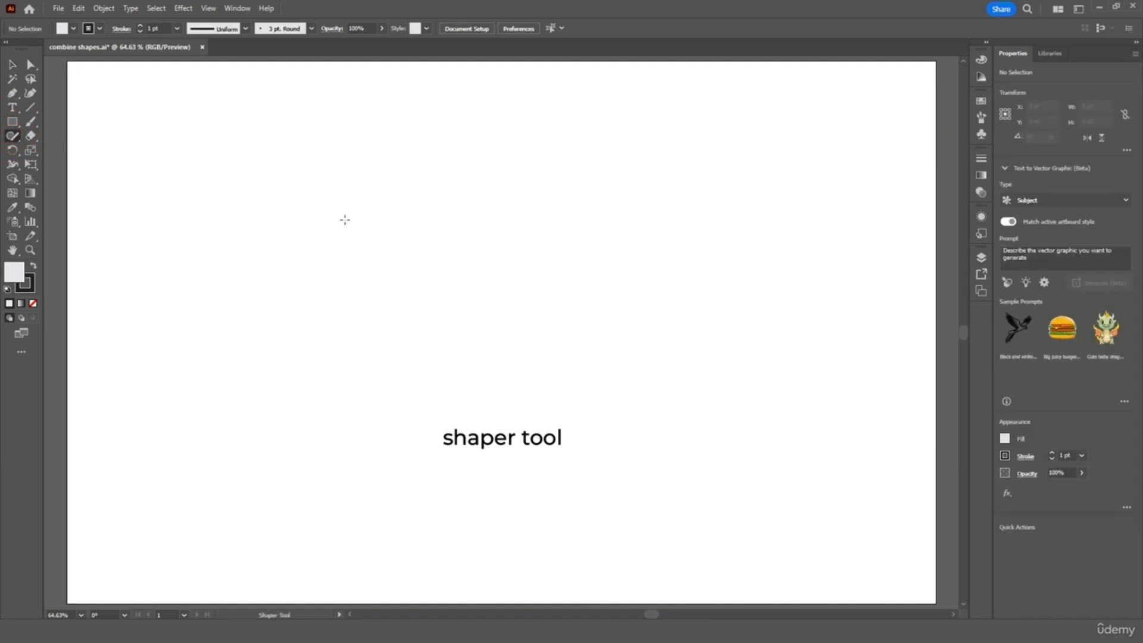
mouse_move(306, 188)
mouse_down()
mouse_move(238, 267)
mouse_move(382, 277)
mouse_move(315, 184)
mouse_up()
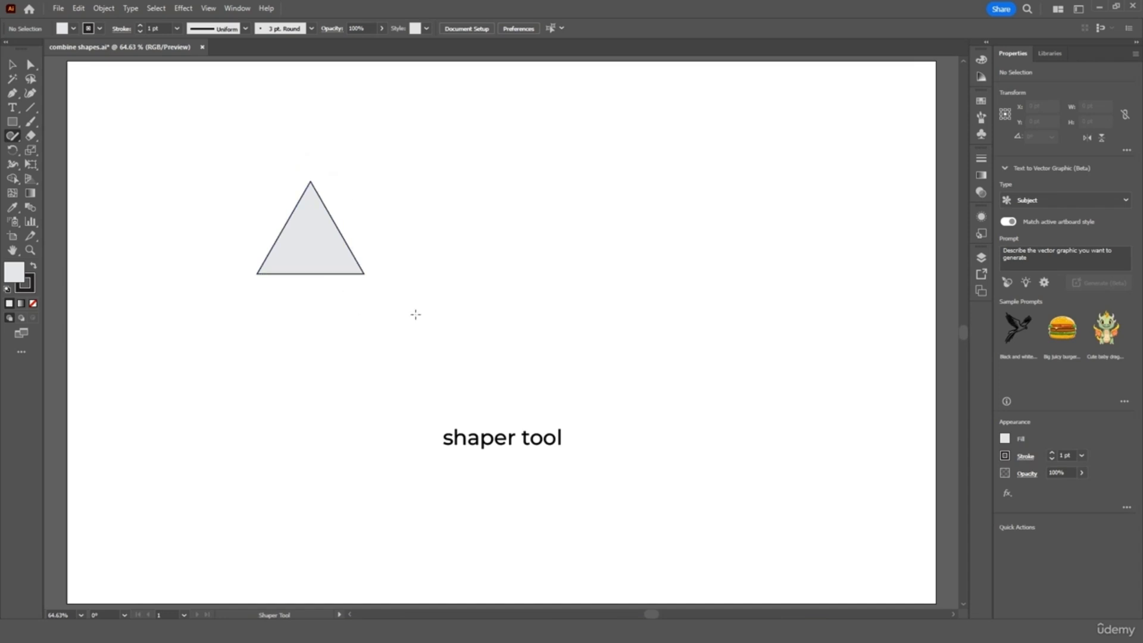
mouse_move(320, 243)
mouse_down()
mouse_move(317, 336)
mouse_move(431, 262)
mouse_move(316, 238)
mouse_up()
mouse_move(453, 285)
mouse_down()
mouse_move(378, 333)
mouse_move(456, 291)
mouse_move(448, 285)
mouse_up()
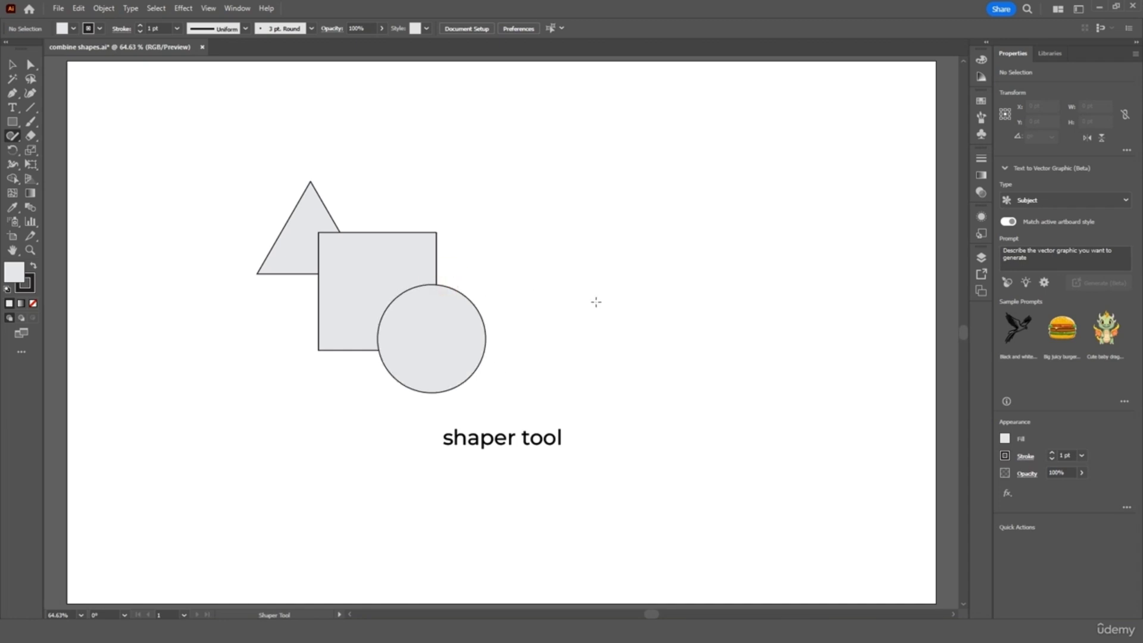
Step: Sketch a tall rectangle, a hexagon and a tilted ellipse overlapping each other on the right half of the artboard
mouse_move(592, 179)
mouse_down()
mouse_move(577, 349)
mouse_move(618, 349)
mouse_move(634, 189)
mouse_move(586, 185)
mouse_up()
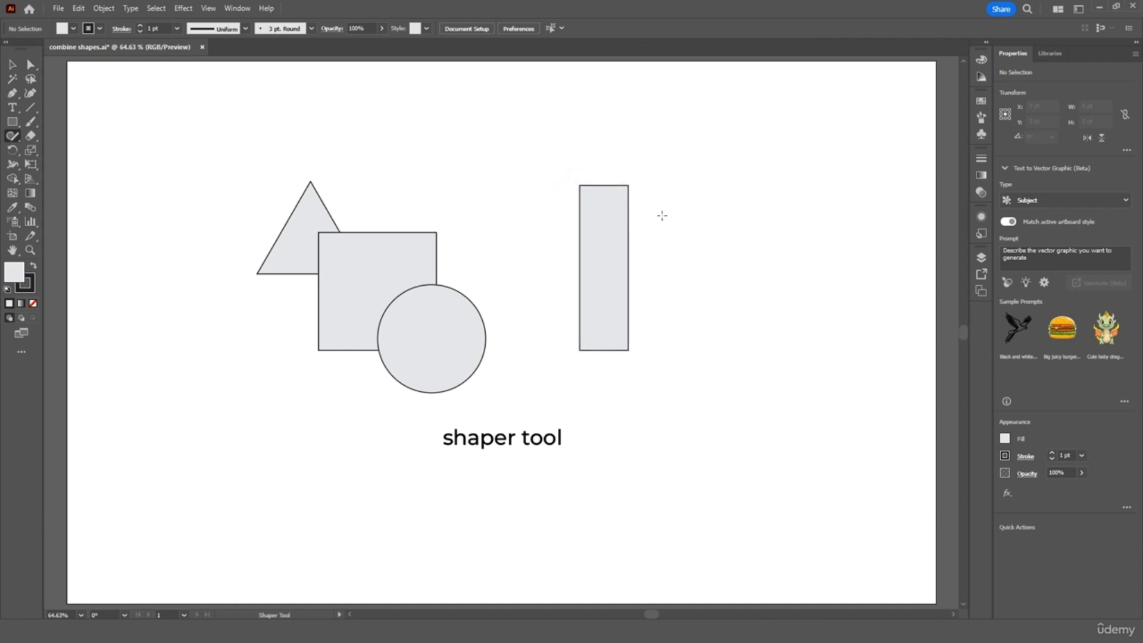
mouse_move(619, 214)
mouse_down()
mouse_move(693, 216)
mouse_move(715, 247)
mouse_move(698, 273)
mouse_move(634, 282)
mouse_move(615, 259)
mouse_move(630, 216)
mouse_up()
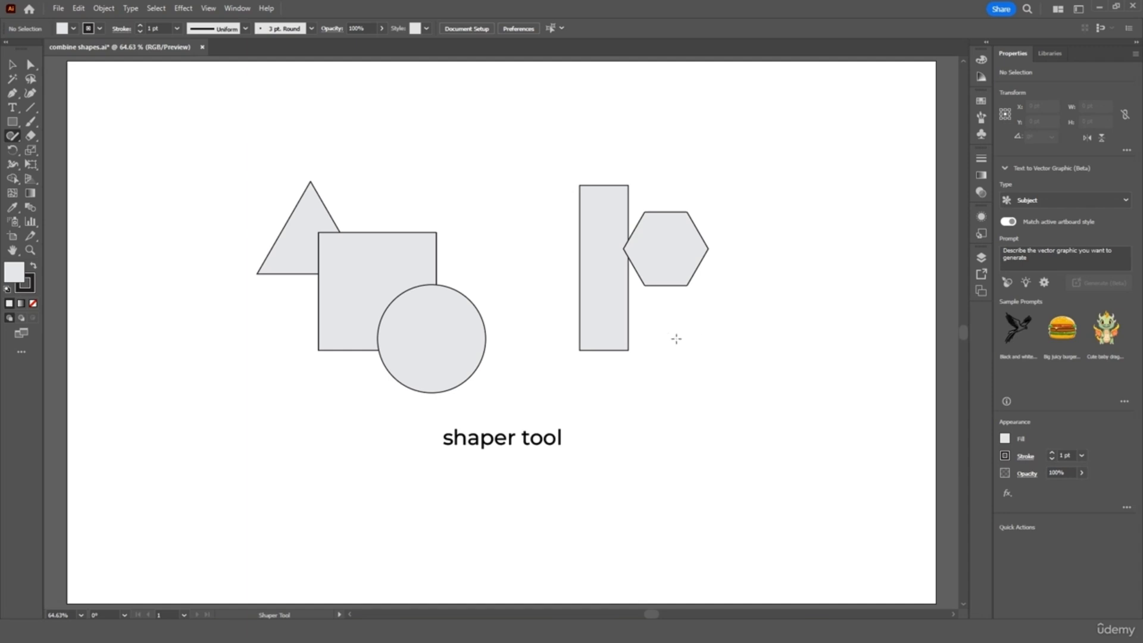
mouse_move(716, 348)
mouse_down()
mouse_move(655, 262)
mouse_move(724, 357)
mouse_move(718, 350)
mouse_up()
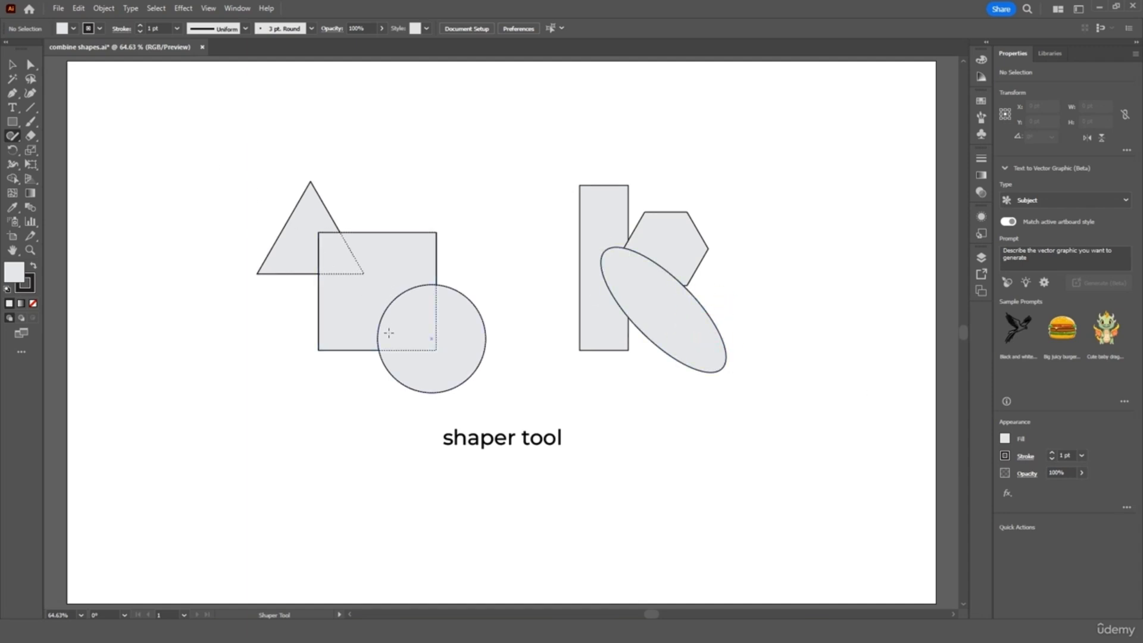
Step: Merge the overlapping triangle, square and circle by scribbling across them with the Shaper tool, and scribble over the hexagon and rectangle
mouse_move(382, 338)
mouse_down()
mouse_move(388, 313)
mouse_move(434, 270)
mouse_up()
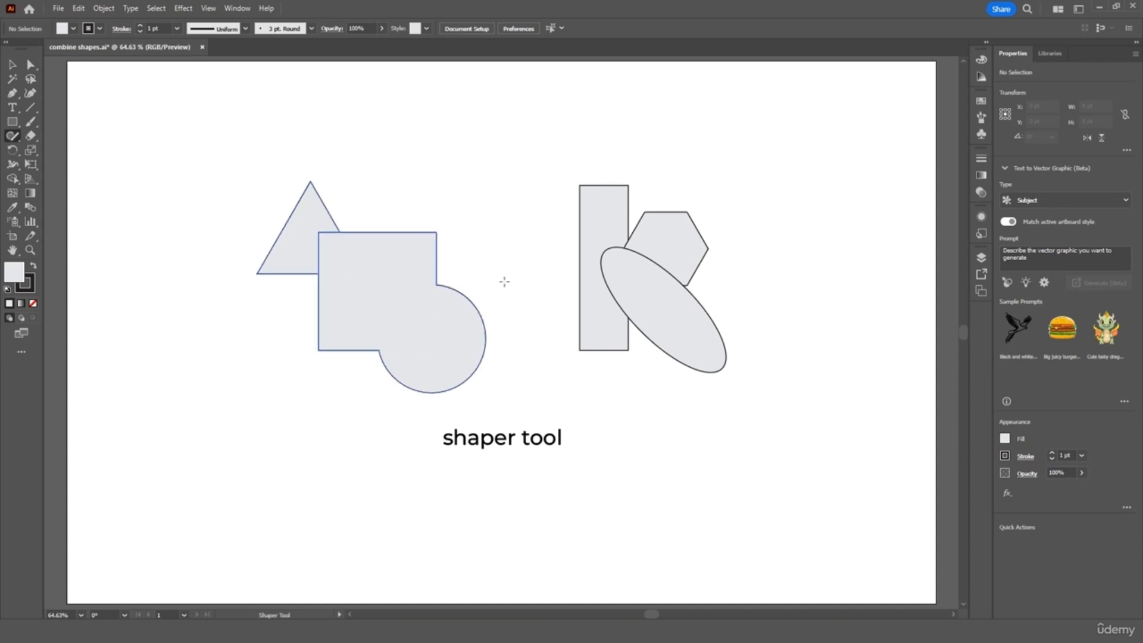
mouse_move(334, 265)
mouse_down()
mouse_move(309, 238)
mouse_move(325, 244)
mouse_up()
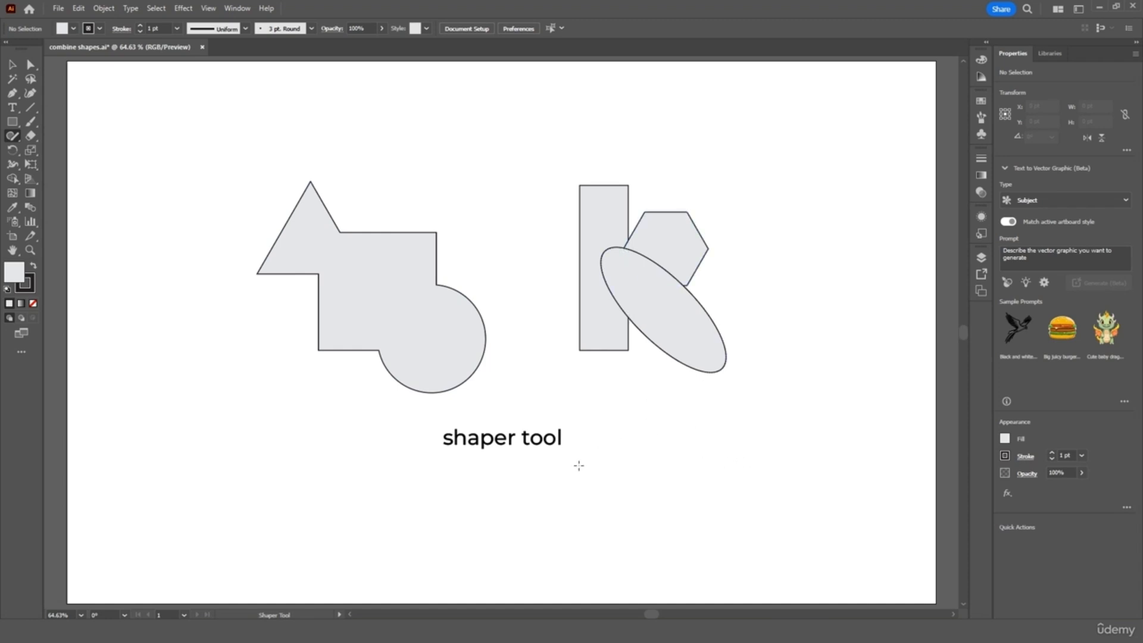
mouse_move(668, 250)
mouse_down()
mouse_move(655, 265)
mouse_move(660, 256)
mouse_move(678, 270)
mouse_up()
mouse_move(619, 235)
mouse_down()
mouse_move(602, 254)
mouse_move(596, 295)
mouse_move(626, 306)
mouse_up()
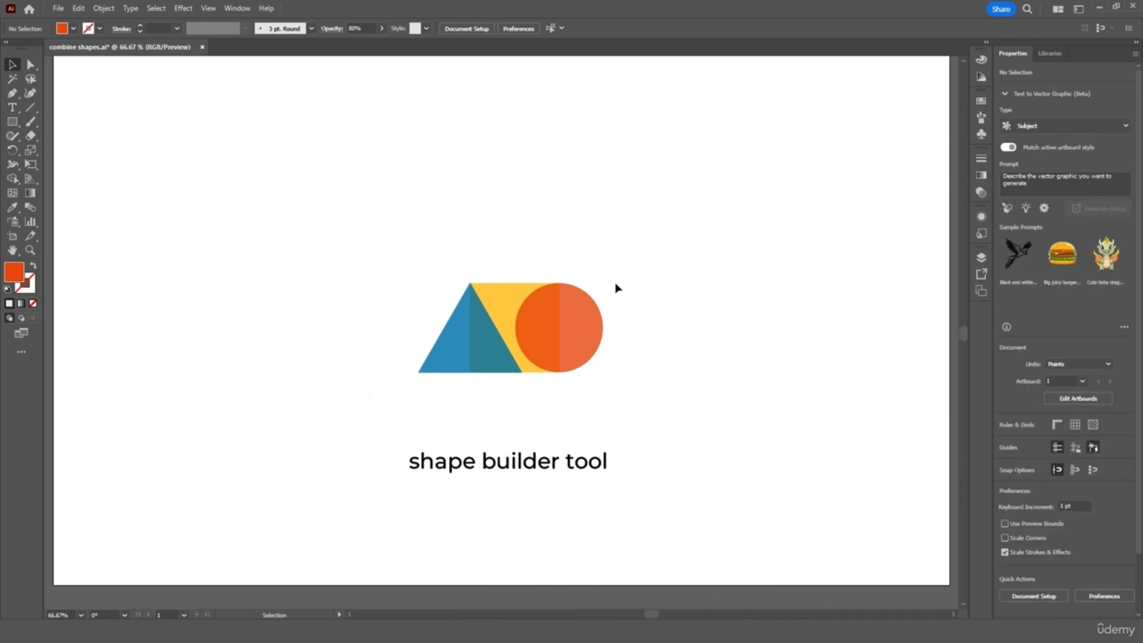
Step: Select the triangle, square and circle, merge them into one shape with Shape Builder, and undo the merge
key(ctrl+equal)
key(ctrl+equal)
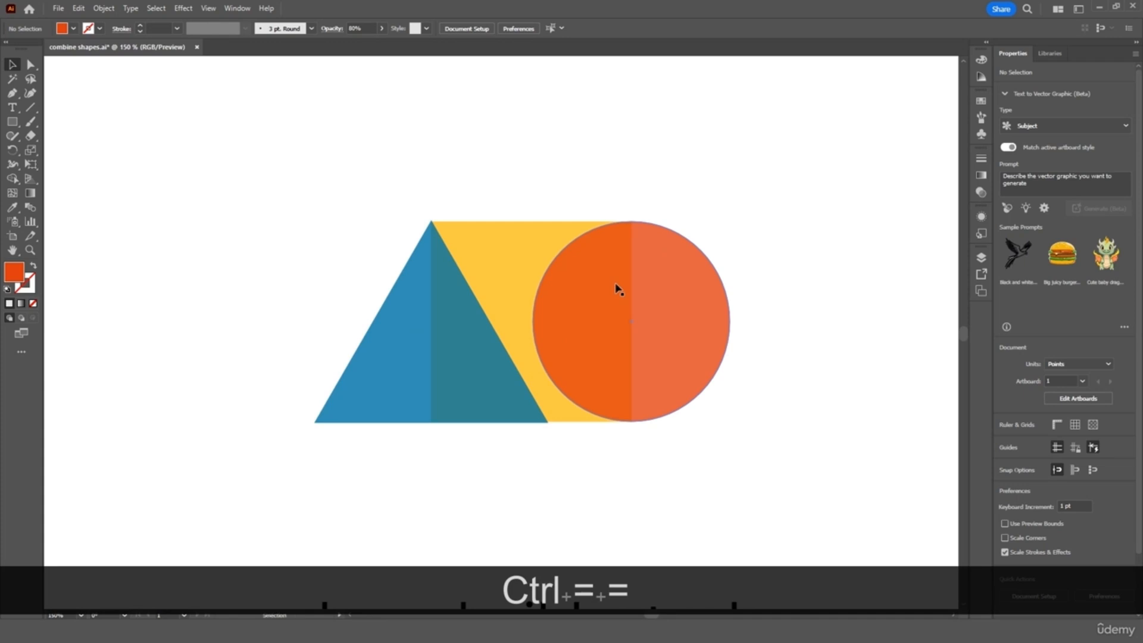
drag(801, 194, 194, 416)
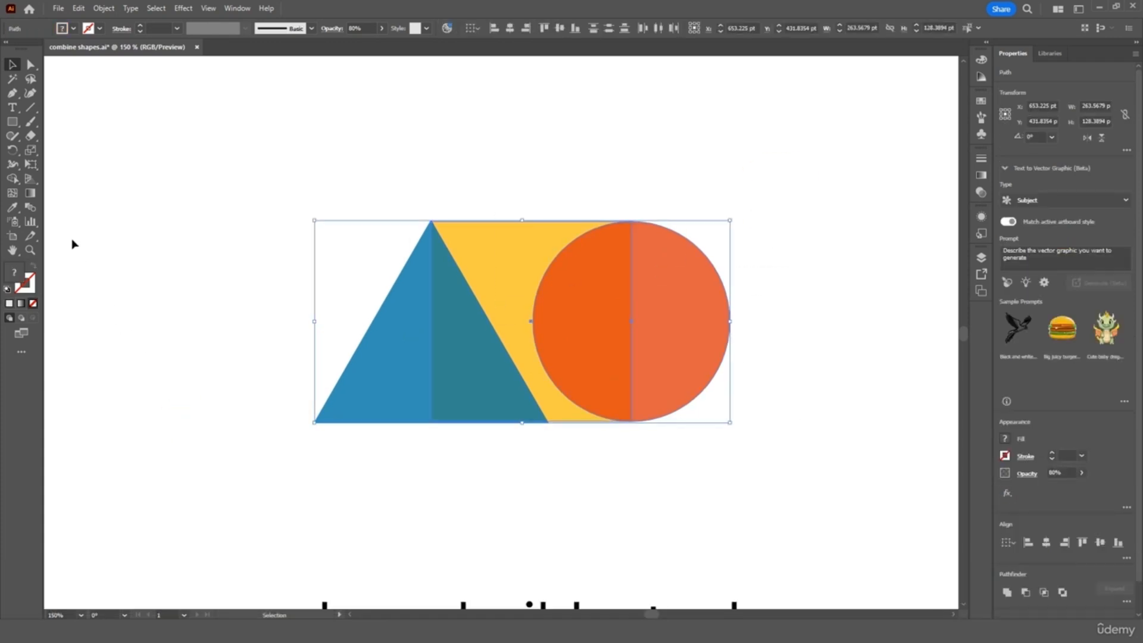
click(13, 179)
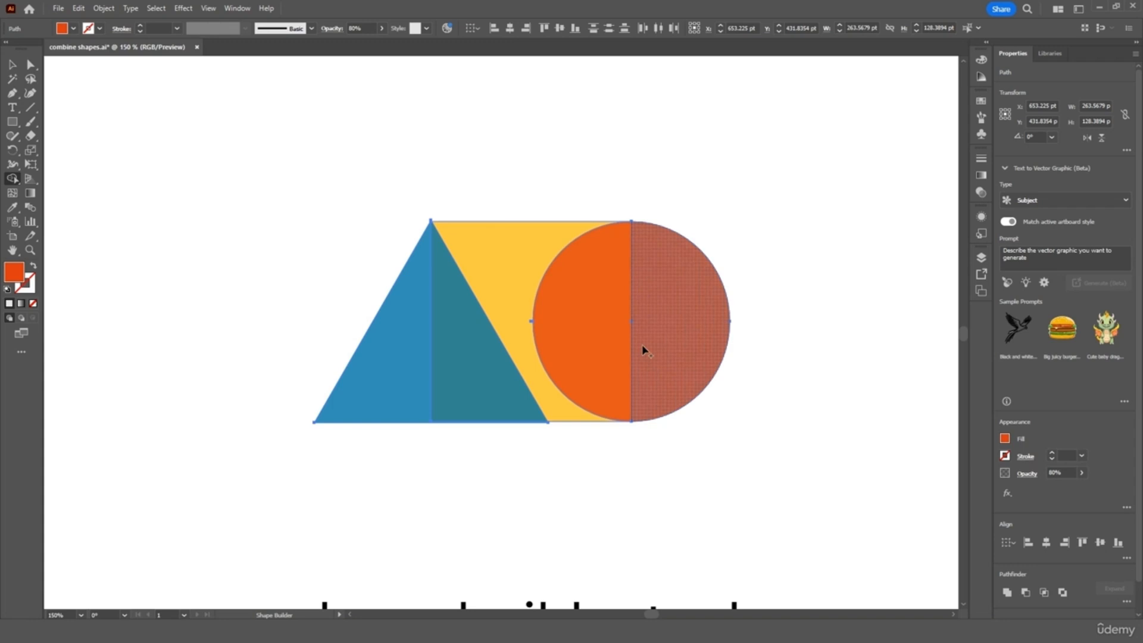
drag(831, 331, 230, 325)
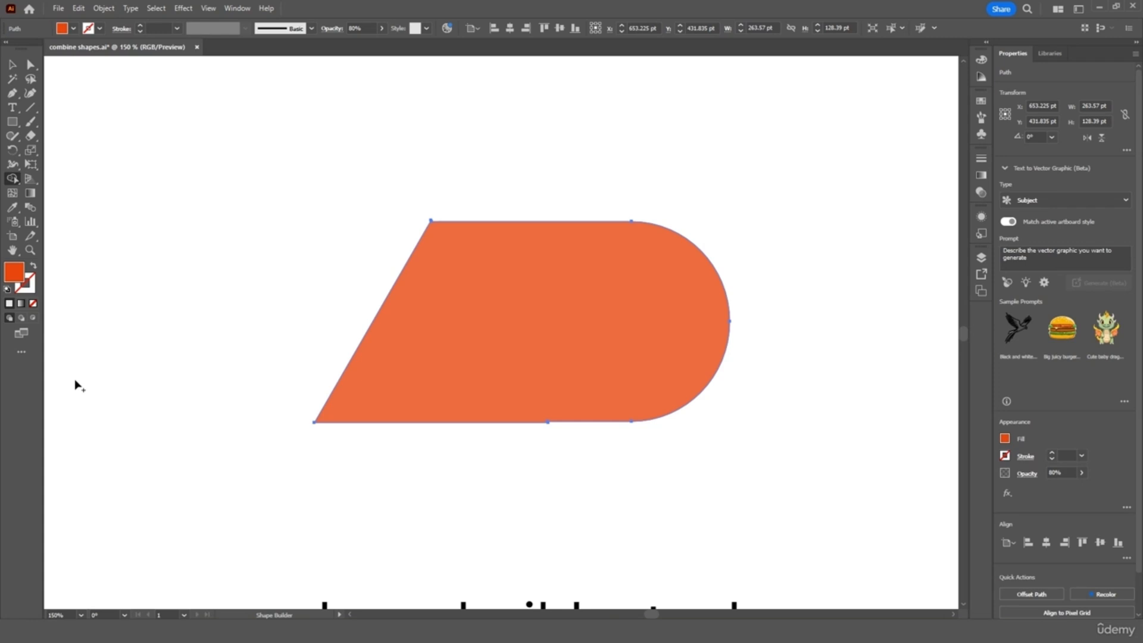
key(ctrl+z)
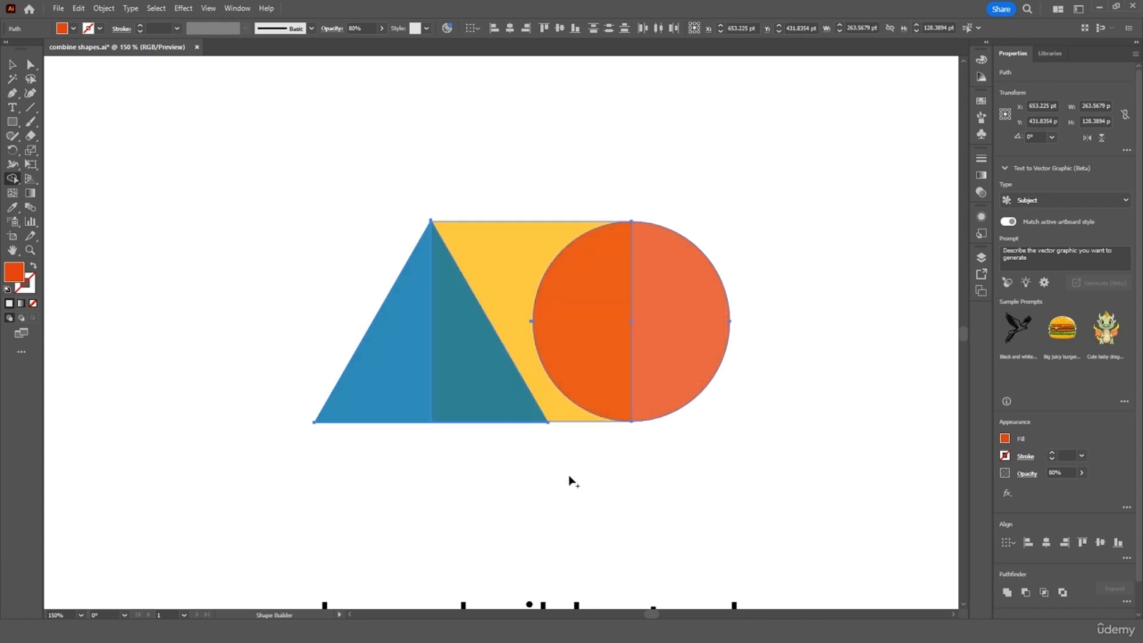
Step: Remove the areas where the triangle and the circle overlap the yellow square with Shape Builder
alt+click(471, 403)
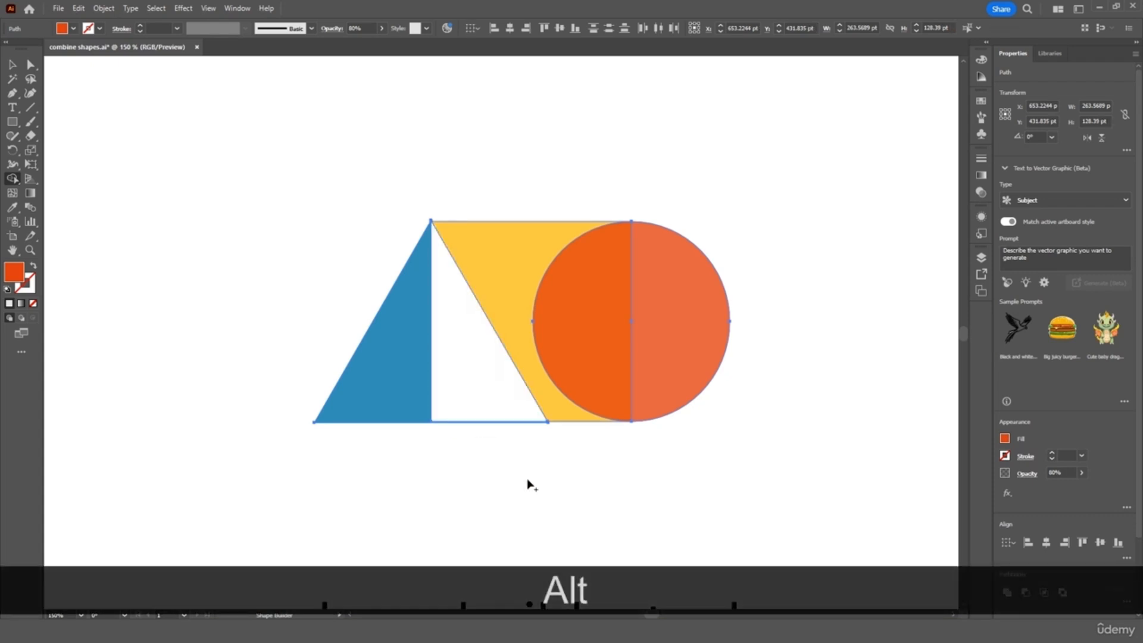
alt+click(604, 334)
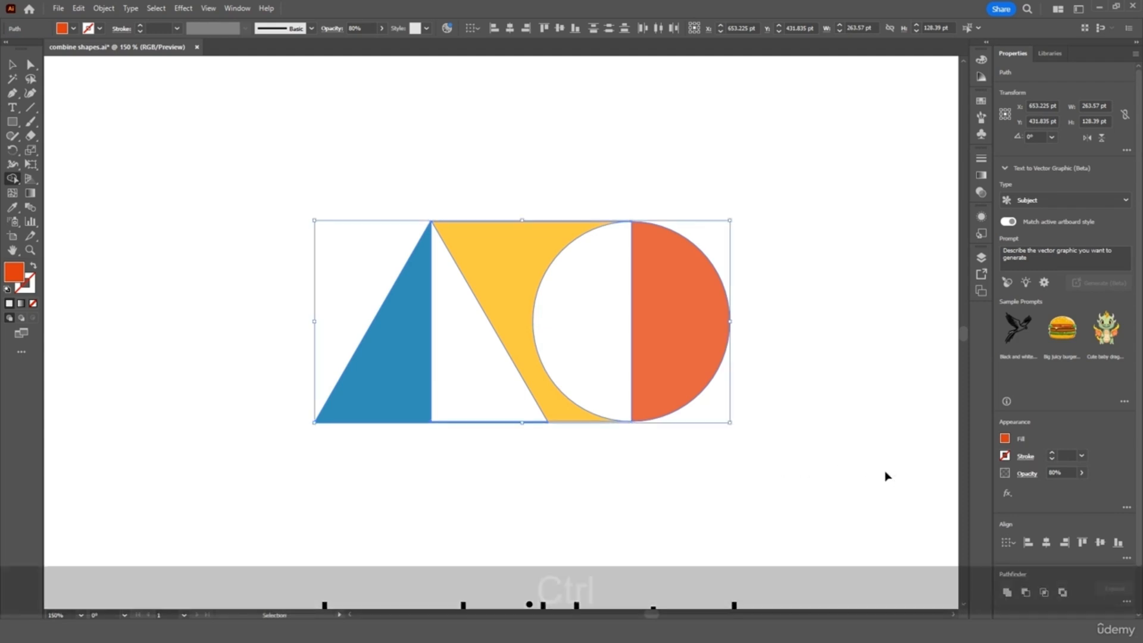
key(ctrl+minus)
key(ctrl+minus)
key(v)
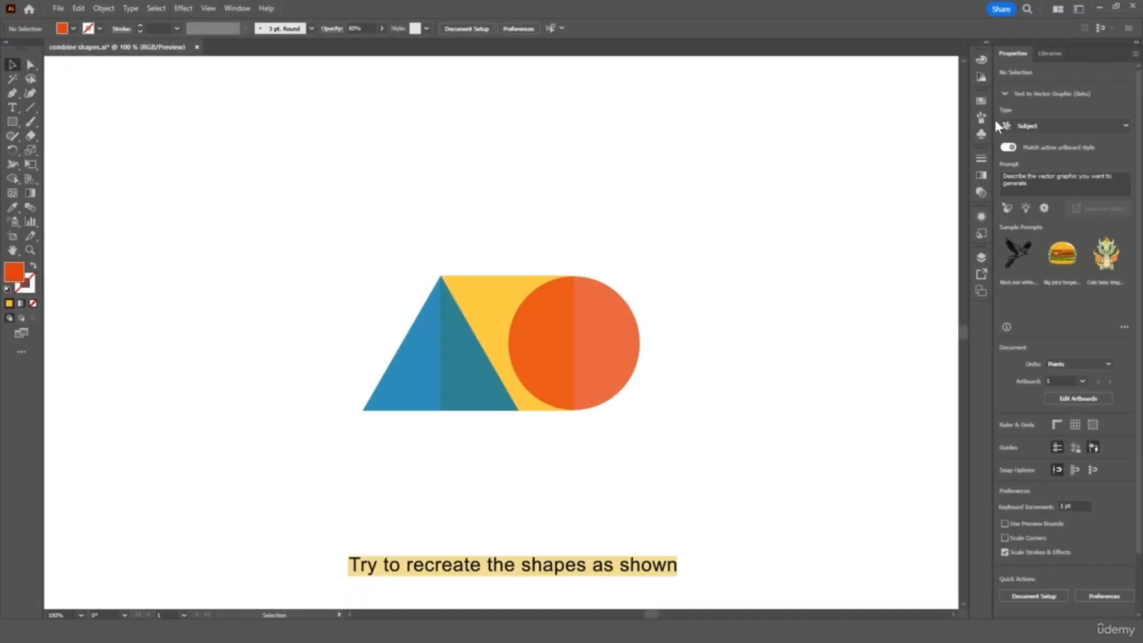
Step: Remove the blue left half of the triangle, the circle's right half and the yellow area from the exercise shapes with Shape Builder
drag(710, 206, 375, 421)
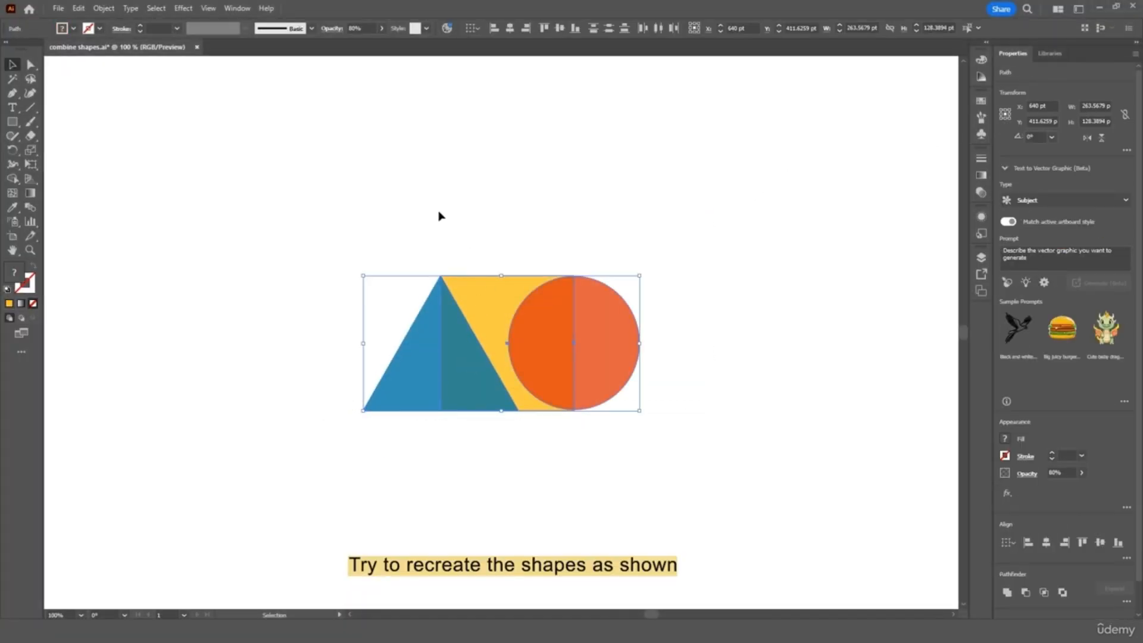
click(13, 178)
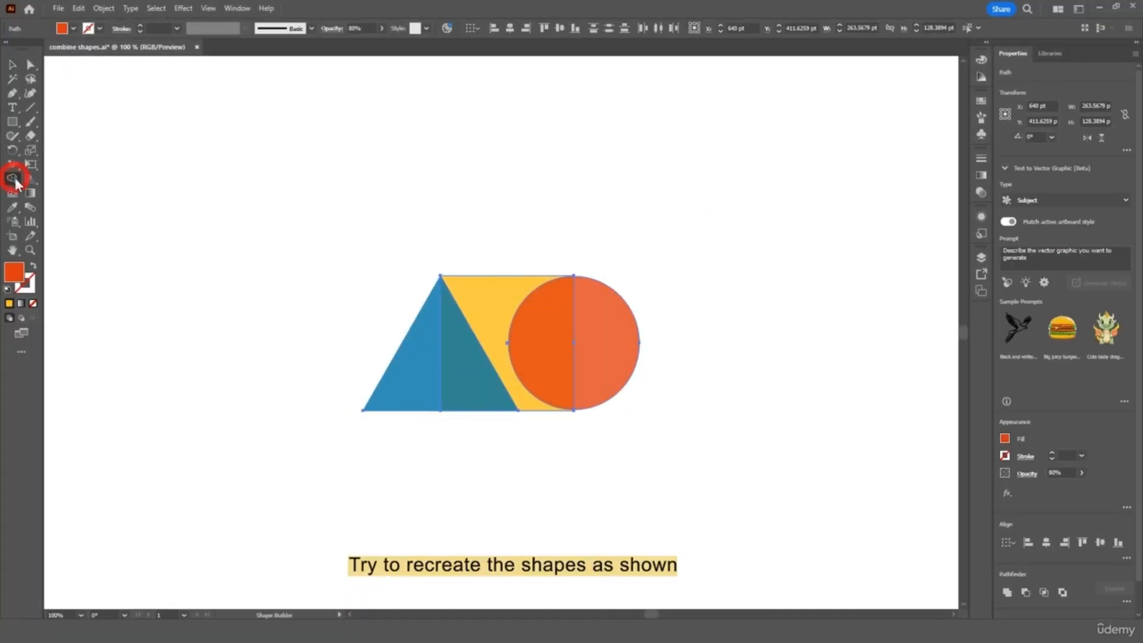
alt+click(415, 380)
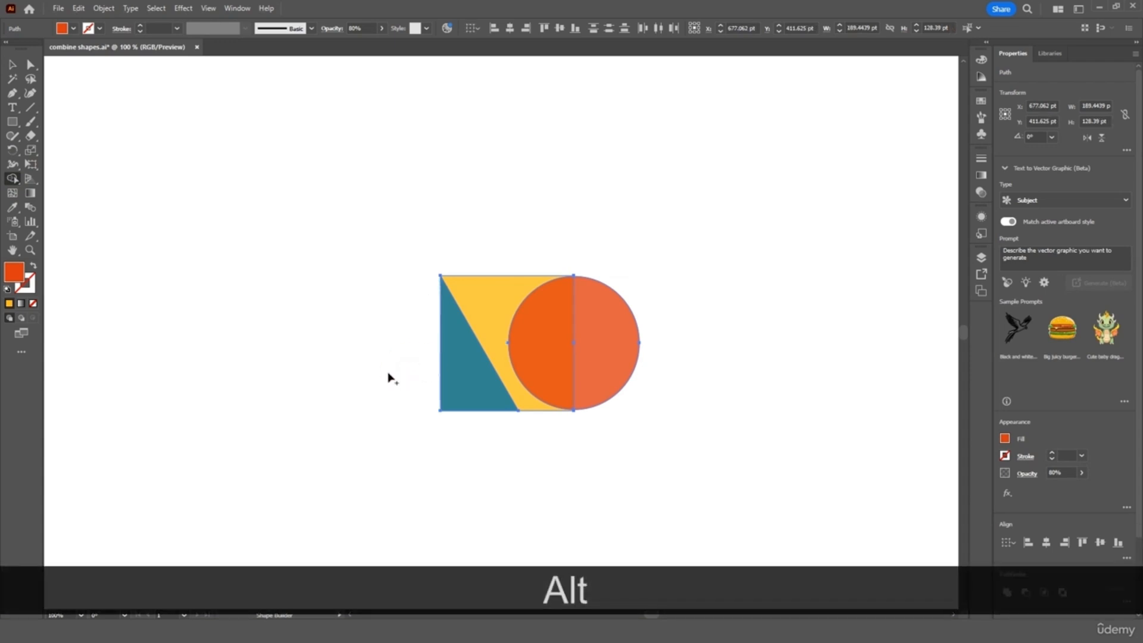
alt+click(620, 359)
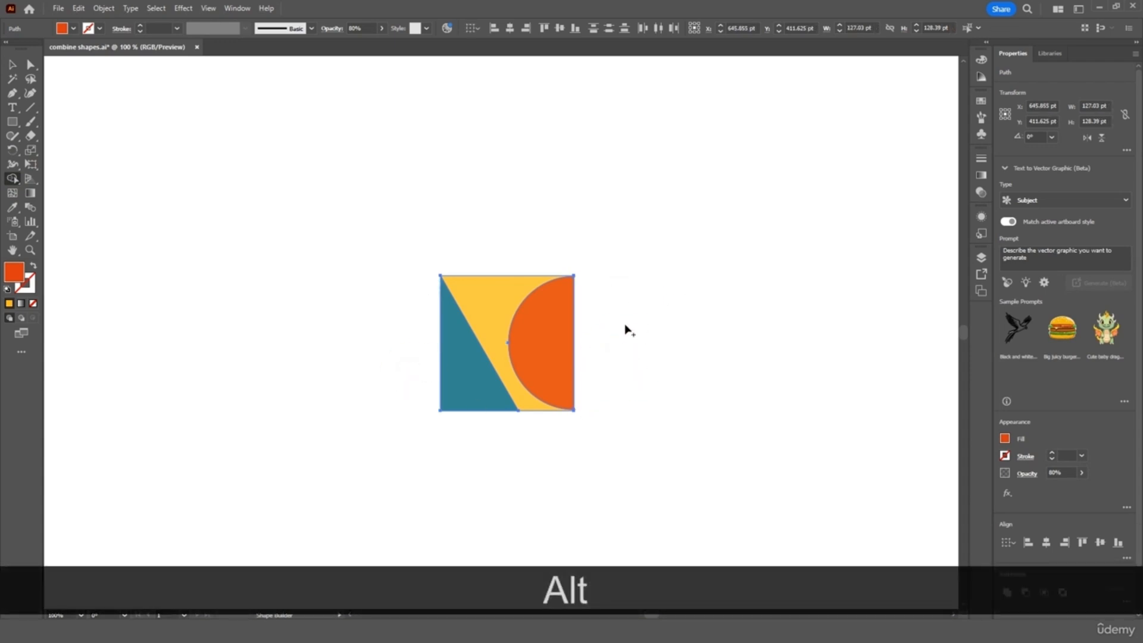
alt+click(487, 296)
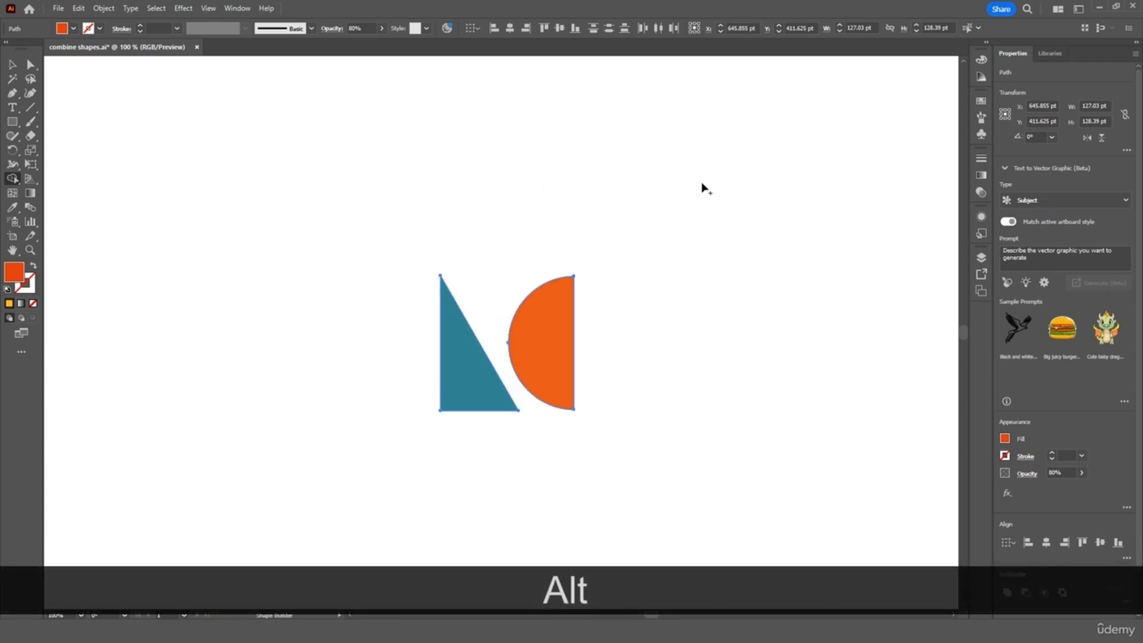
click(11, 65)
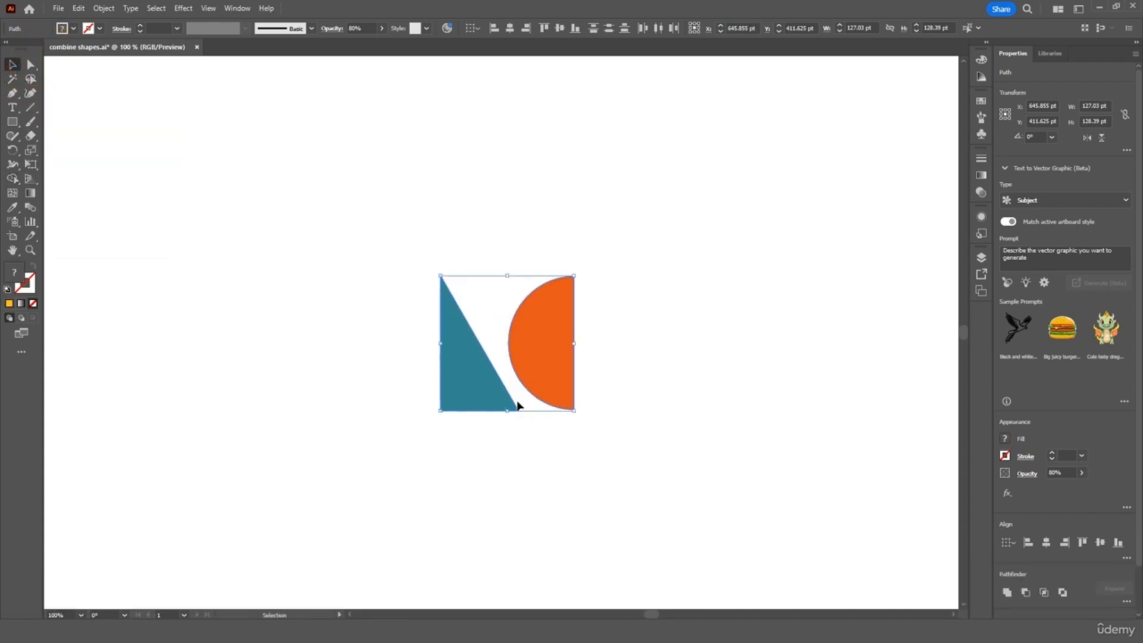
Step: Duplicate the teal triangle and orange half circle, and place the copy beside the original pair
key(ctrl+c)
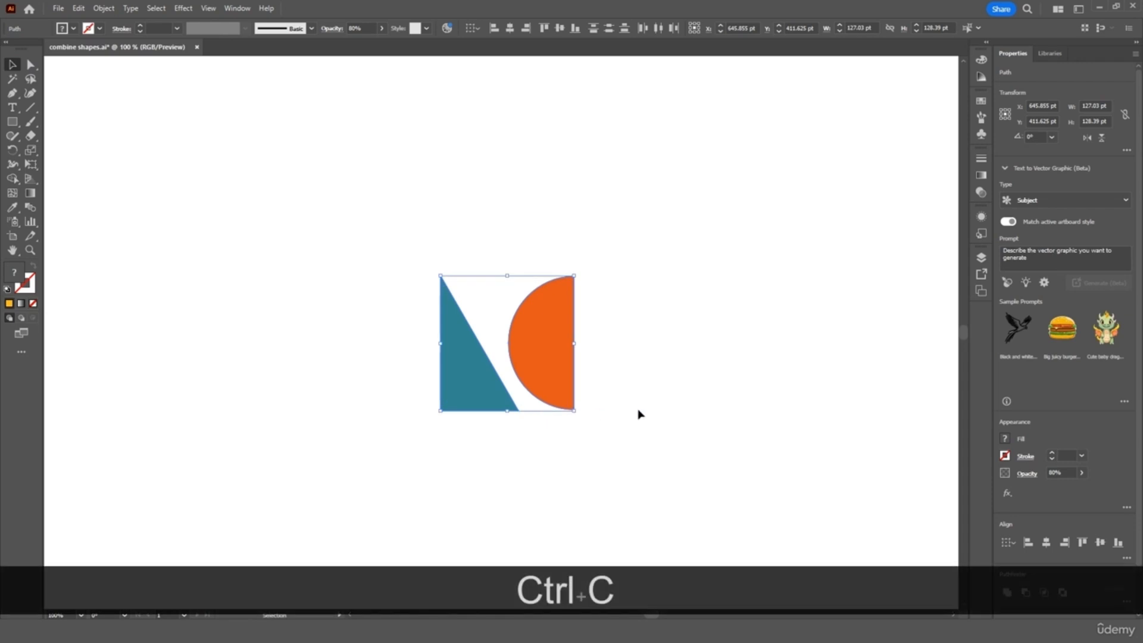
key(ctrl+v)
drag(533, 369, 706, 375)
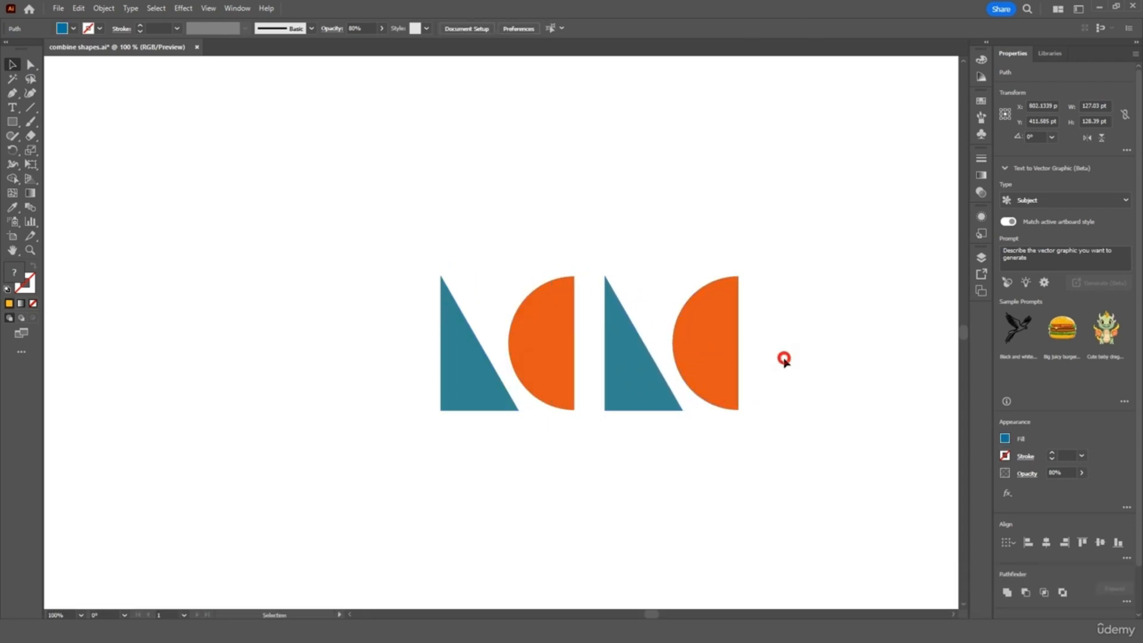
click(783, 358)
Step: Rotate both pairs 90° in opposite directions, so one half circle arches upward and the other hangs downward
drag(552, 237, 396, 260)
drag(775, 351, 630, 439)
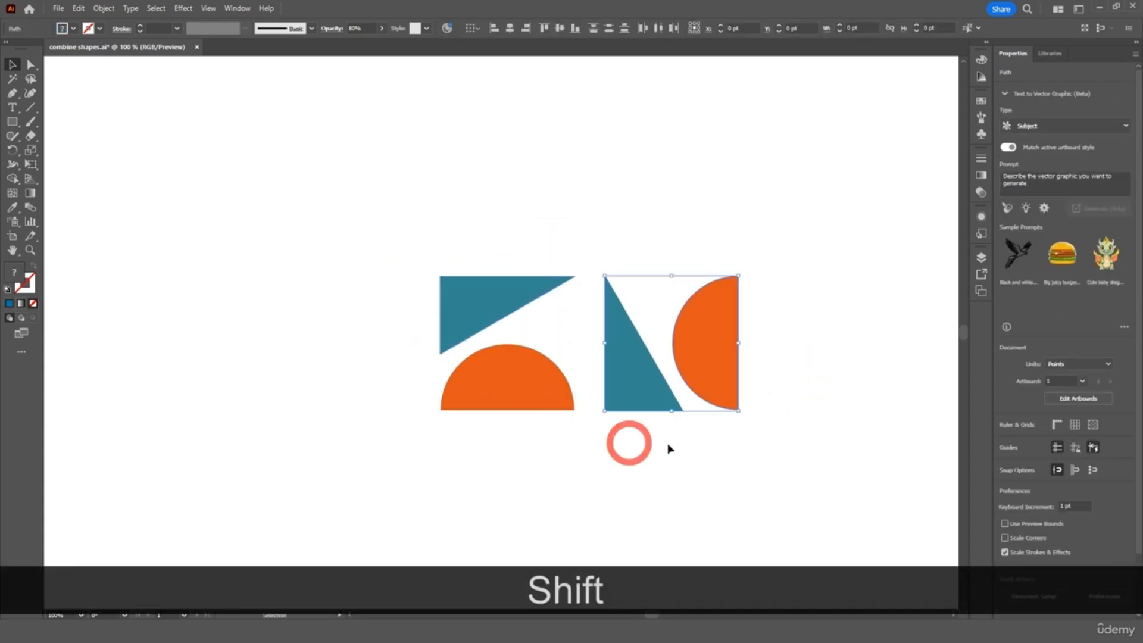
drag(743, 417, 745, 262)
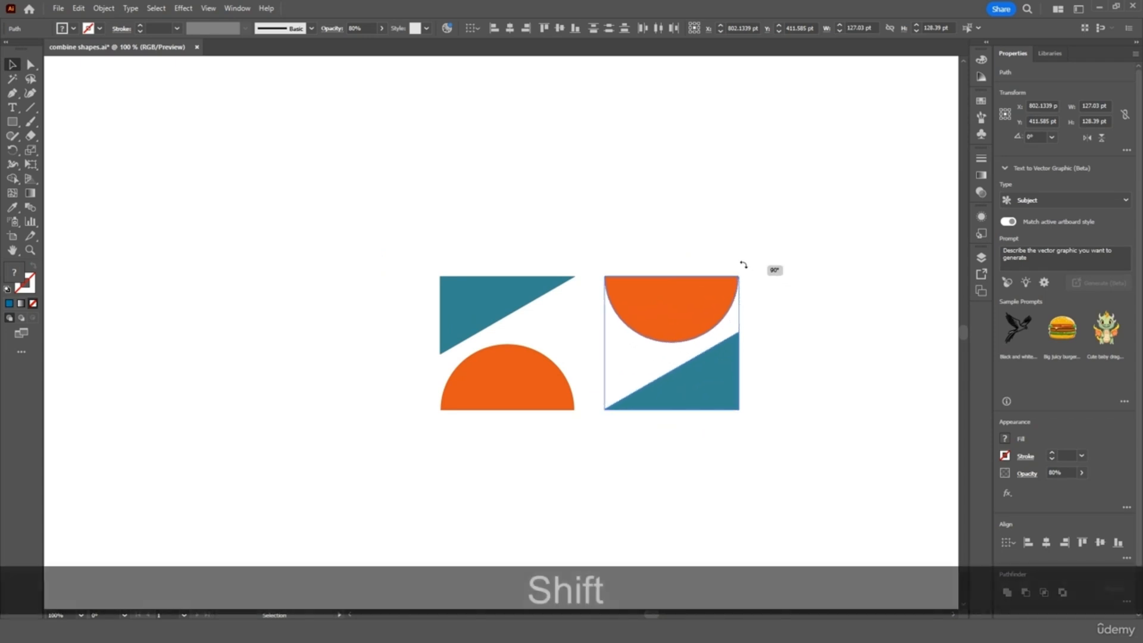
click(832, 332)
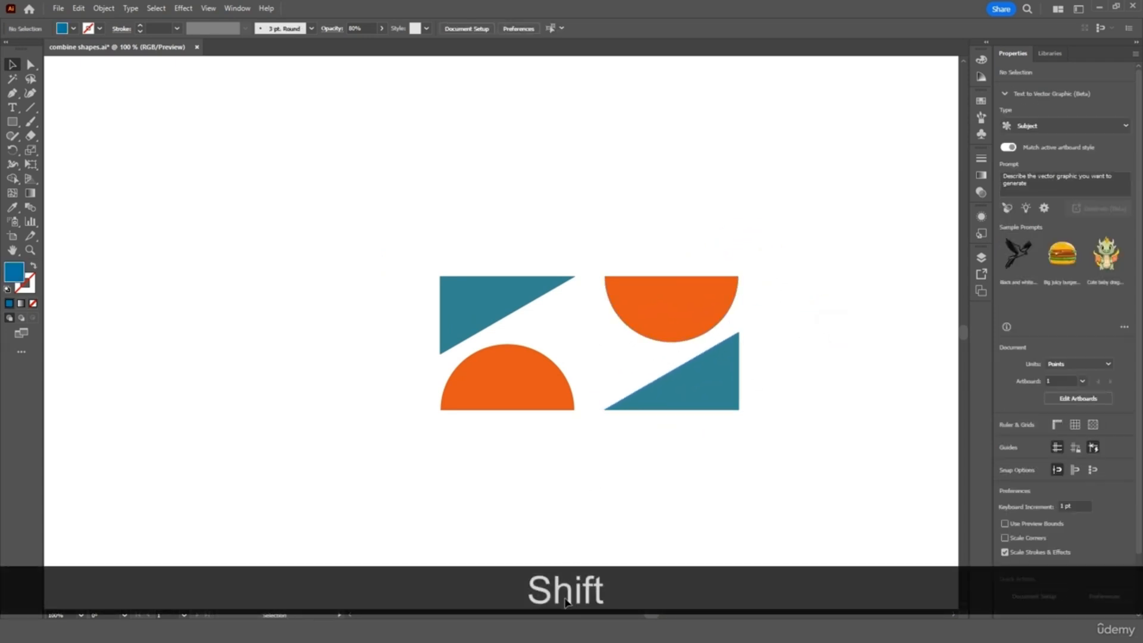
Step: Stack one rotated pair on the other so the two half circles meet as a full circle between the triangles
drag(518, 234, 380, 441)
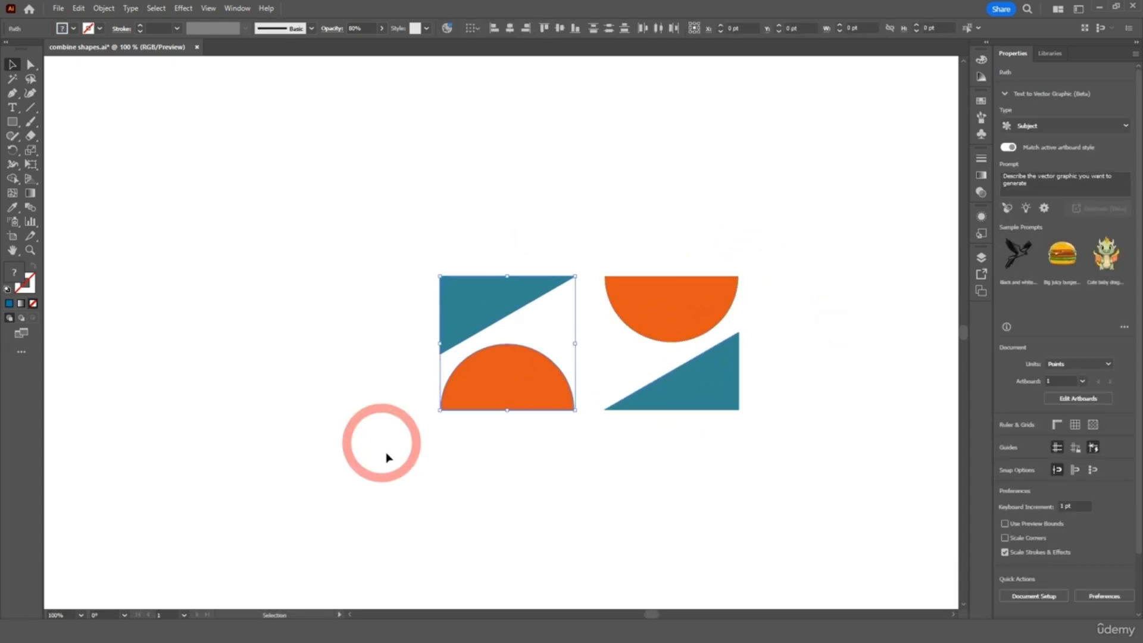
drag(490, 395, 653, 260)
key(ctrl+z)
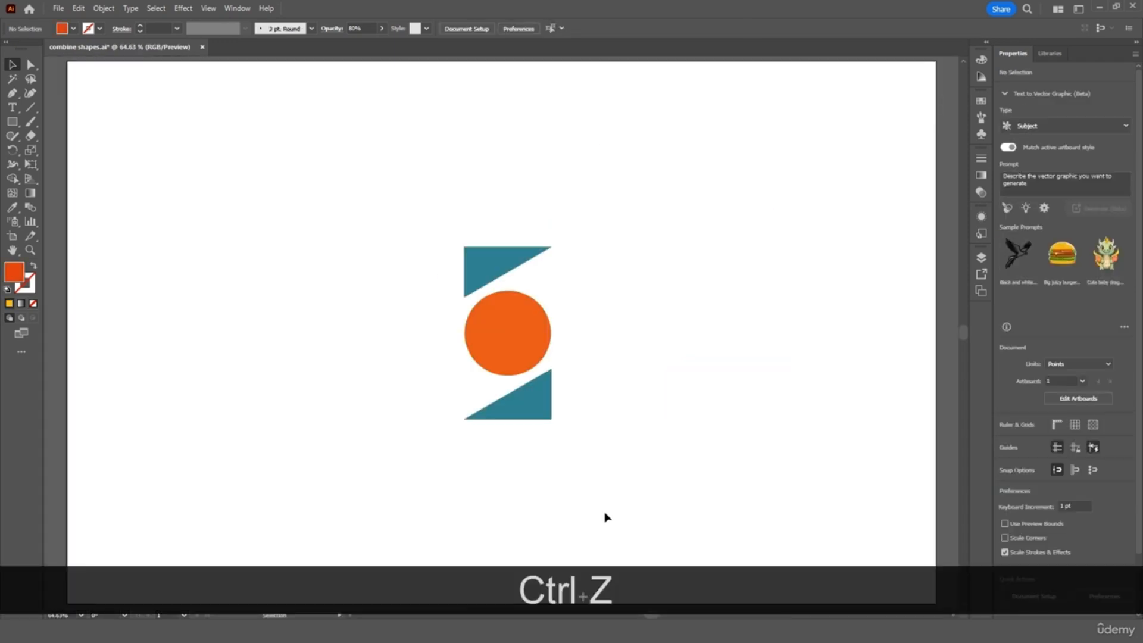
Step: Move the orange half circles to opposite sides of the central circle and fit the lower blue triangle onto the right half circle
drag(510, 356, 598, 352)
drag(521, 316, 432, 316)
drag(523, 400, 610, 307)
click(524, 407)
drag(524, 408, 535, 359)
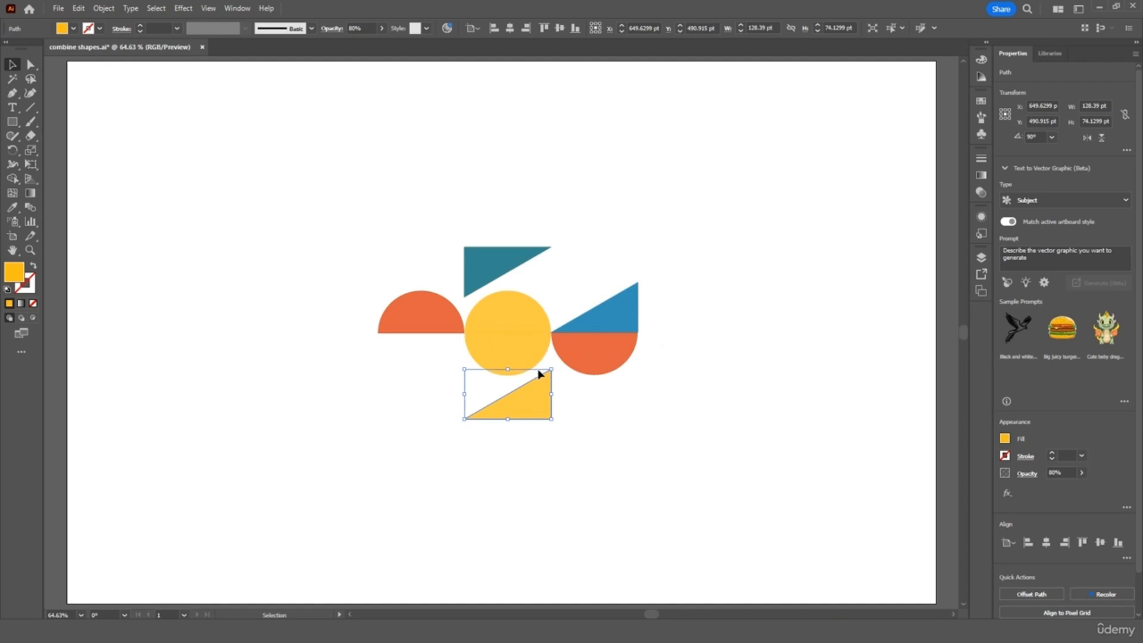
Step: Place the blue triangle beneath the left half circle and the two yellow triangles at the outer ends of the row
drag(503, 267, 655, 302)
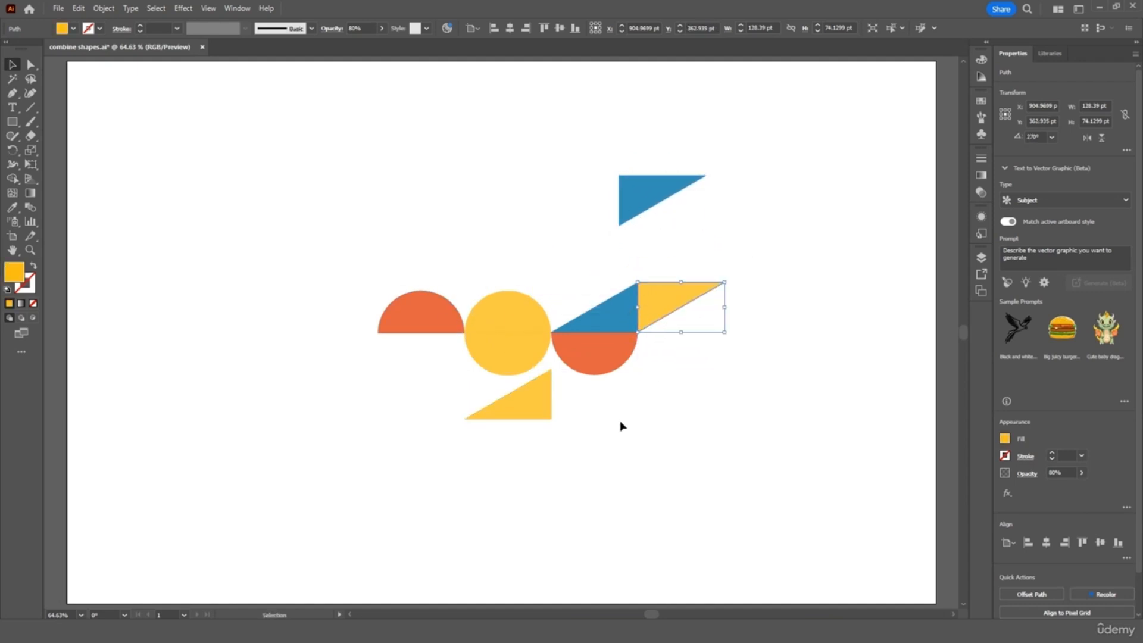
drag(522, 400, 501, 420)
drag(641, 198, 400, 357)
drag(498, 420, 358, 373)
click(620, 433)
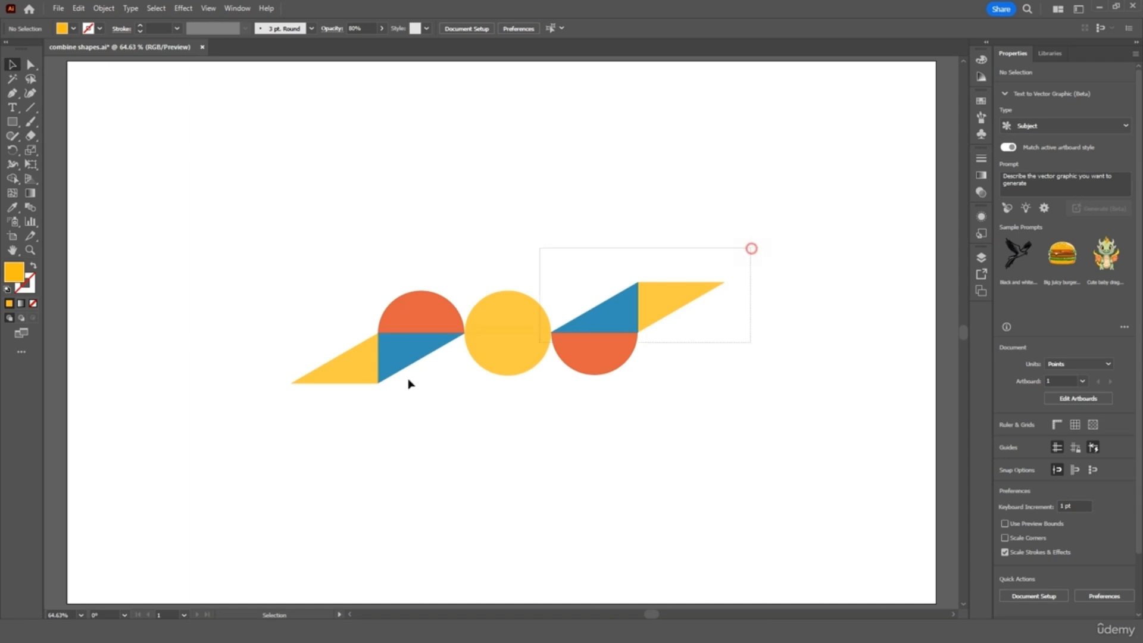
Step: Duplicate the whole row of shapes twice, placing one copy below and one above the original
drag(750, 247, 393, 437)
key(ctrl+c)
key(ctrl+v)
drag(592, 357, 581, 459)
key(ctrl+v)
drag(583, 367, 607, 269)
drag(607, 270, 607, 270)
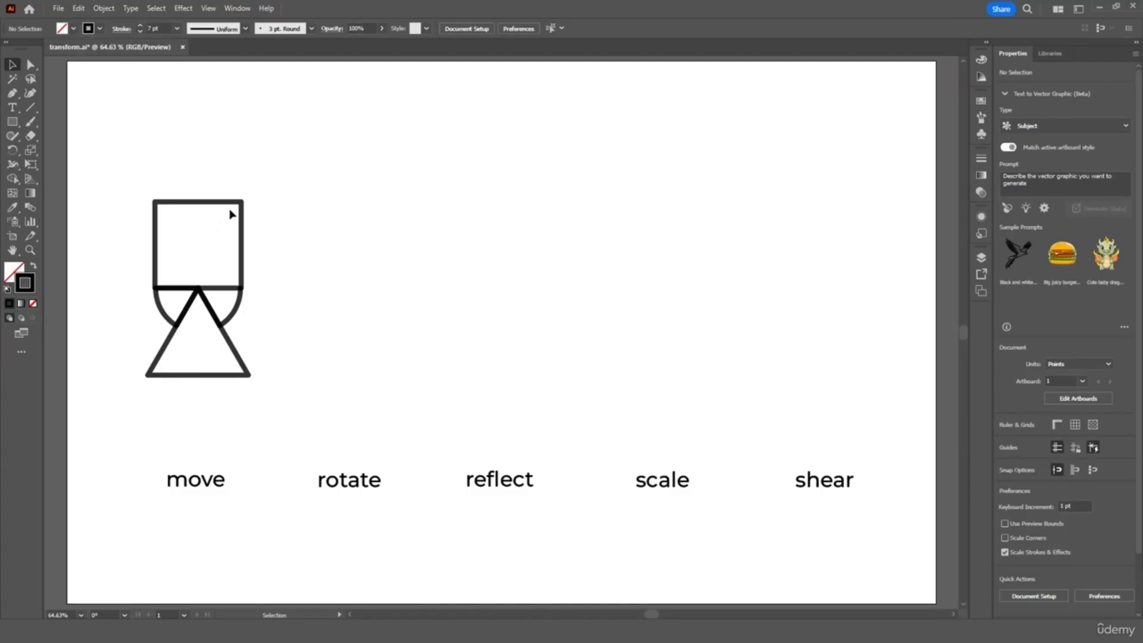
Step: Create a copy of the outlined group with Transform Move, using an angle of 0° and a horizontal offset of 90 pt
drag(261, 185, 147, 395)
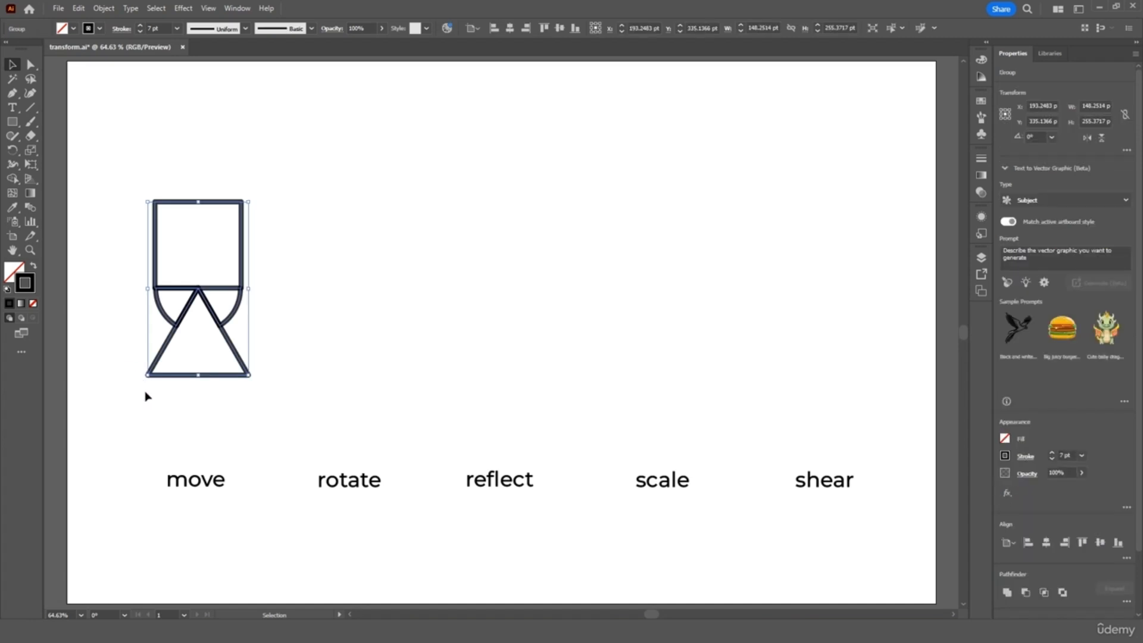
right_click(231, 287)
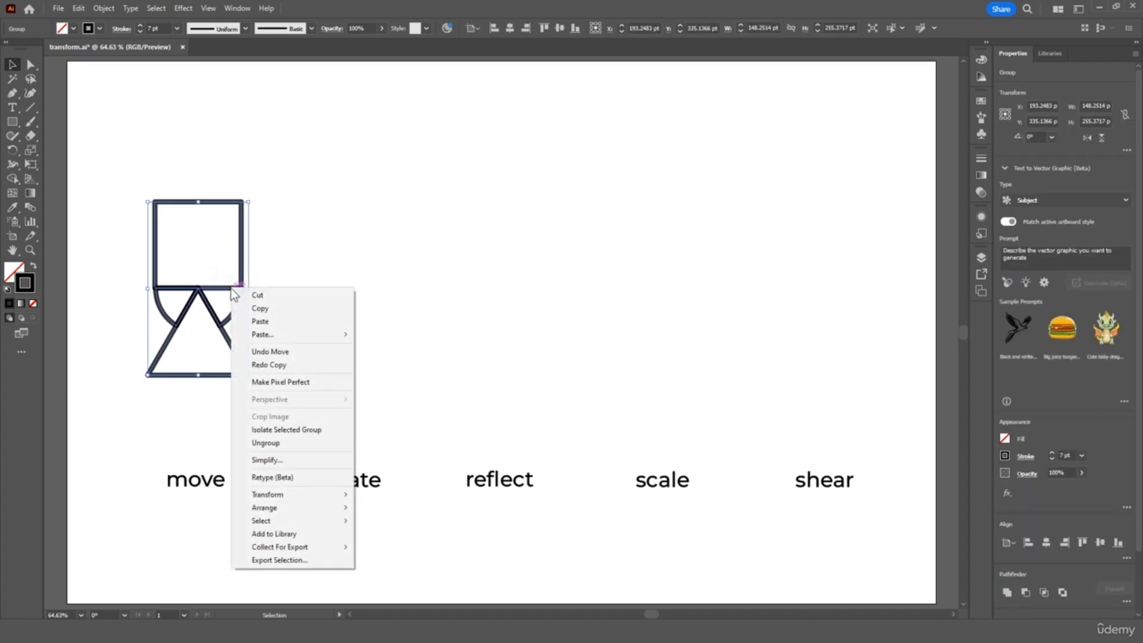
mouse_move(283, 495)
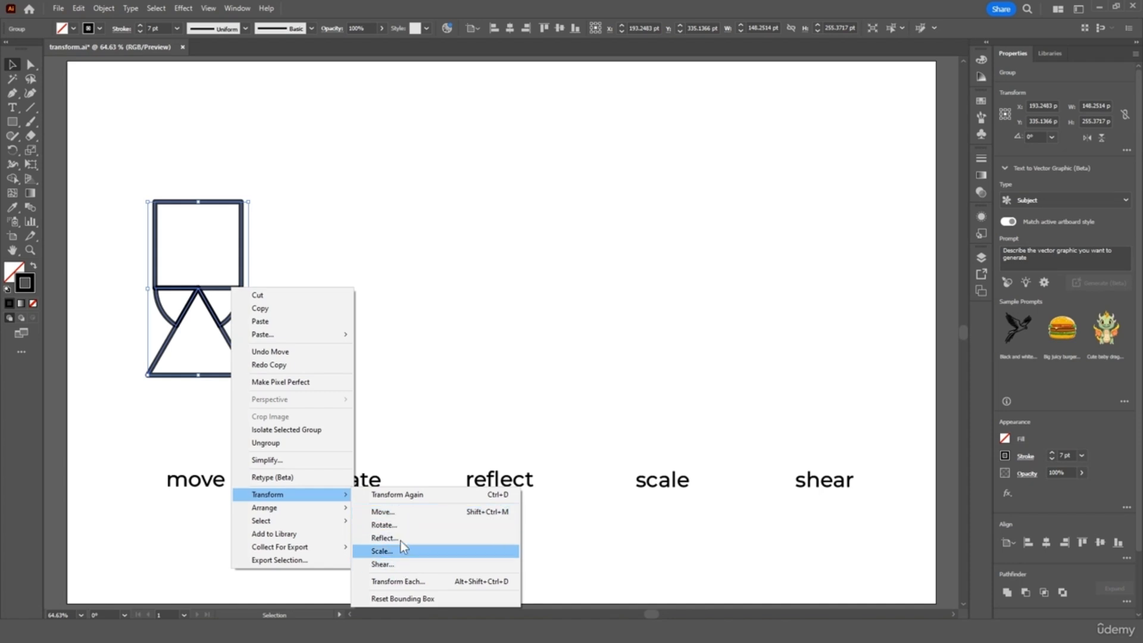
click(402, 512)
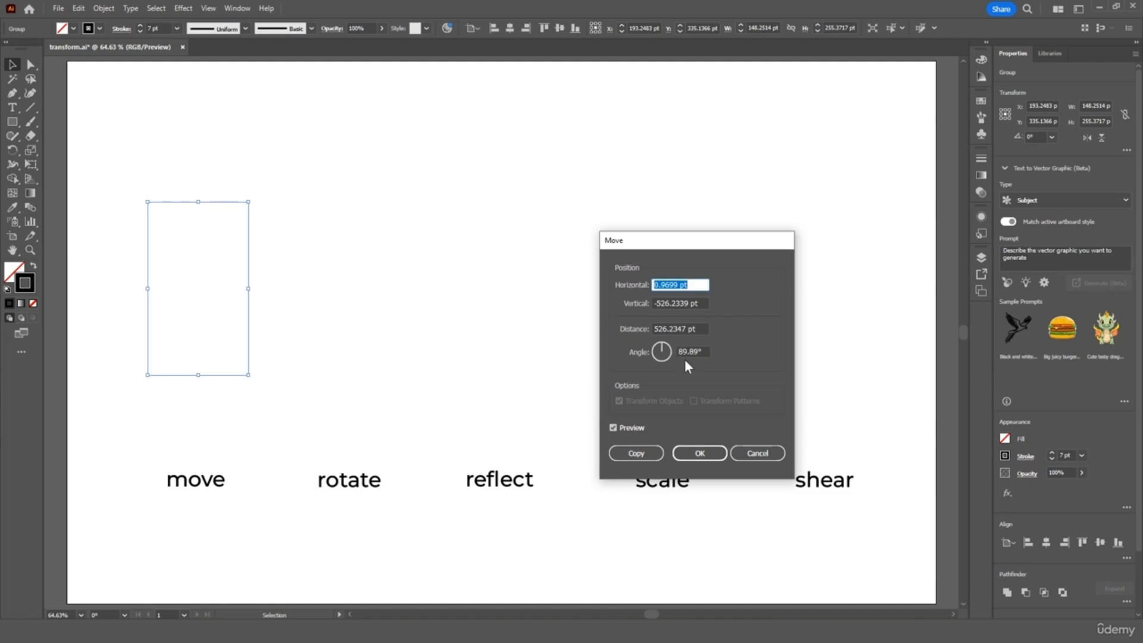
drag(706, 353, 678, 356)
text(0)
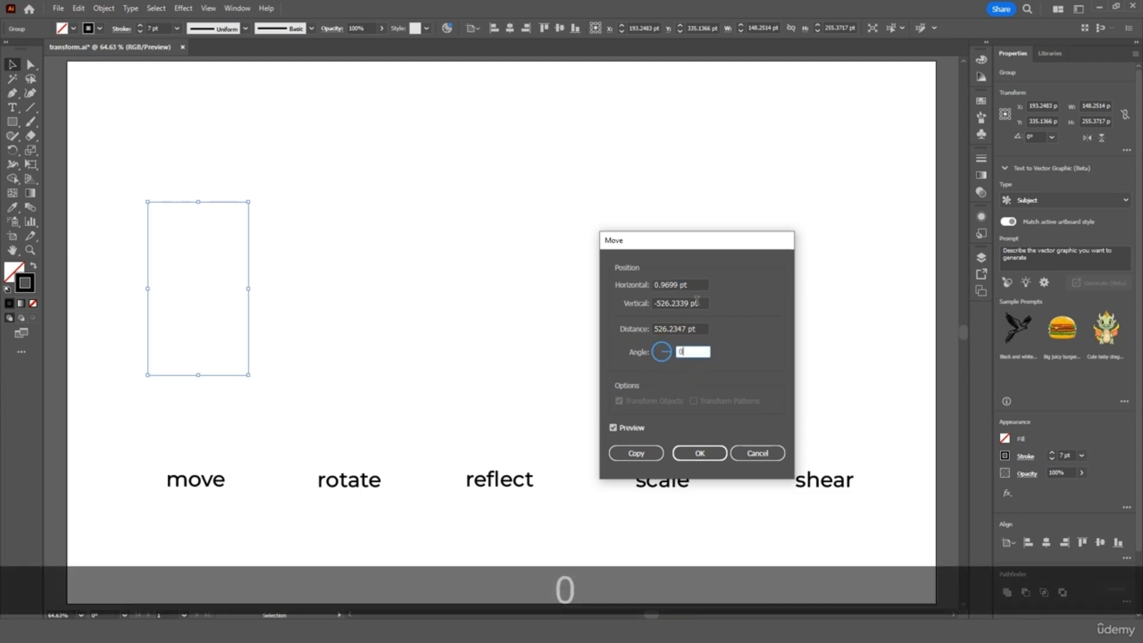
click(642, 284)
text(90)
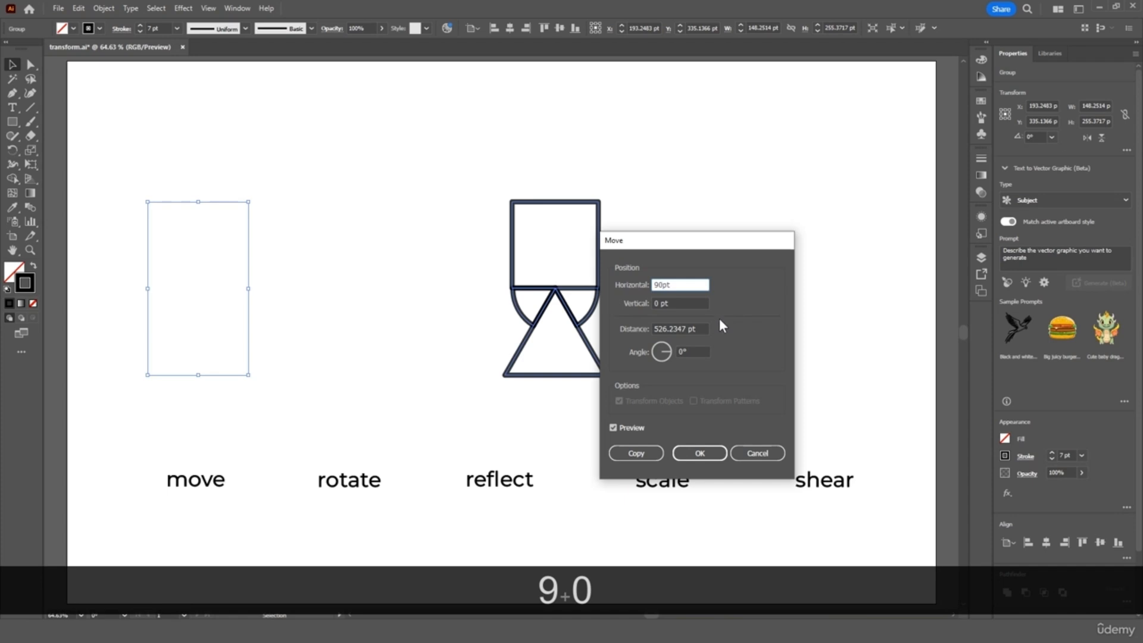
click(698, 455)
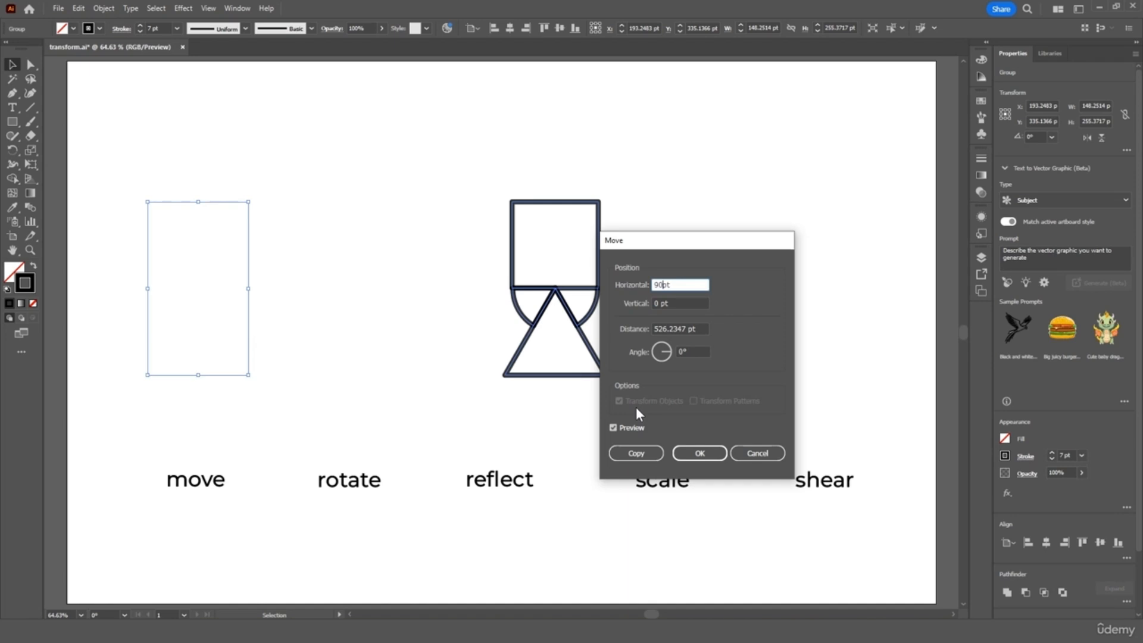
click(635, 454)
click(247, 169)
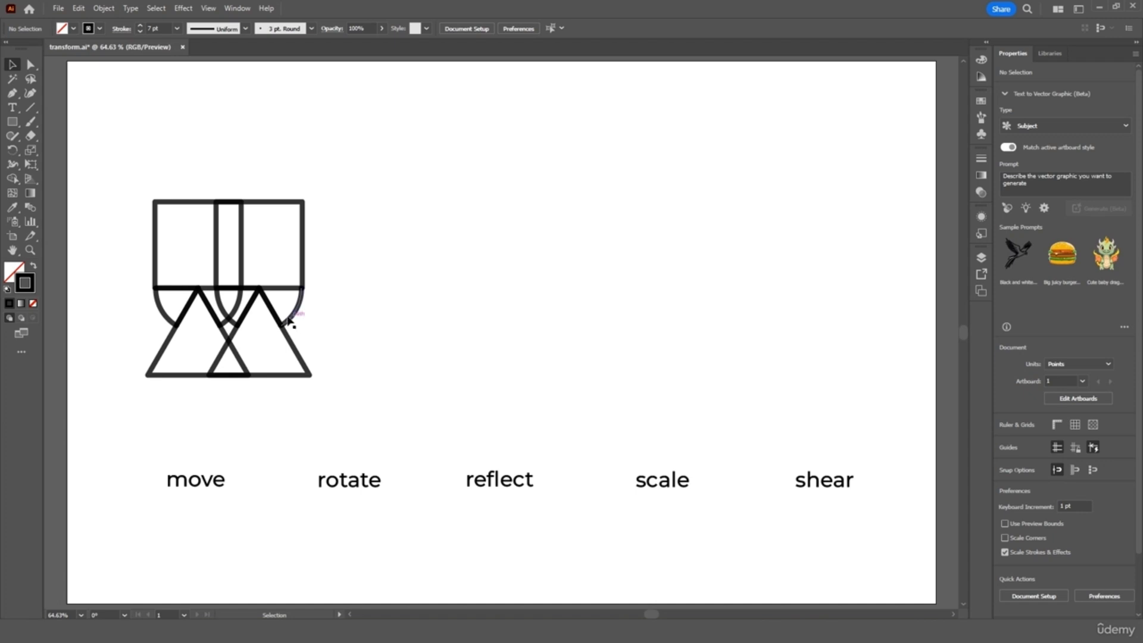
Step: Repeat the move on the copied group with Transform Again to build an evenly spaced row across the artboard
click(271, 308)
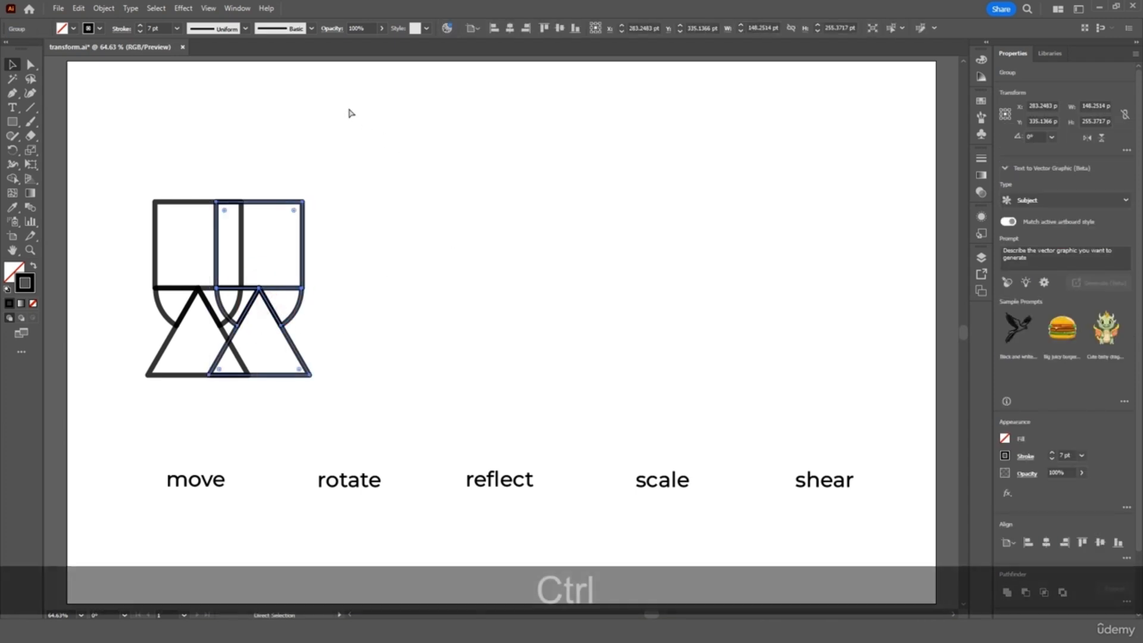
key(ctrl+d)
key(ctrl+d)
key(ctrl+d)
key(ctrl+d)
key(ctrl+d)
key(ctrl+d)
key(ctrl+d)
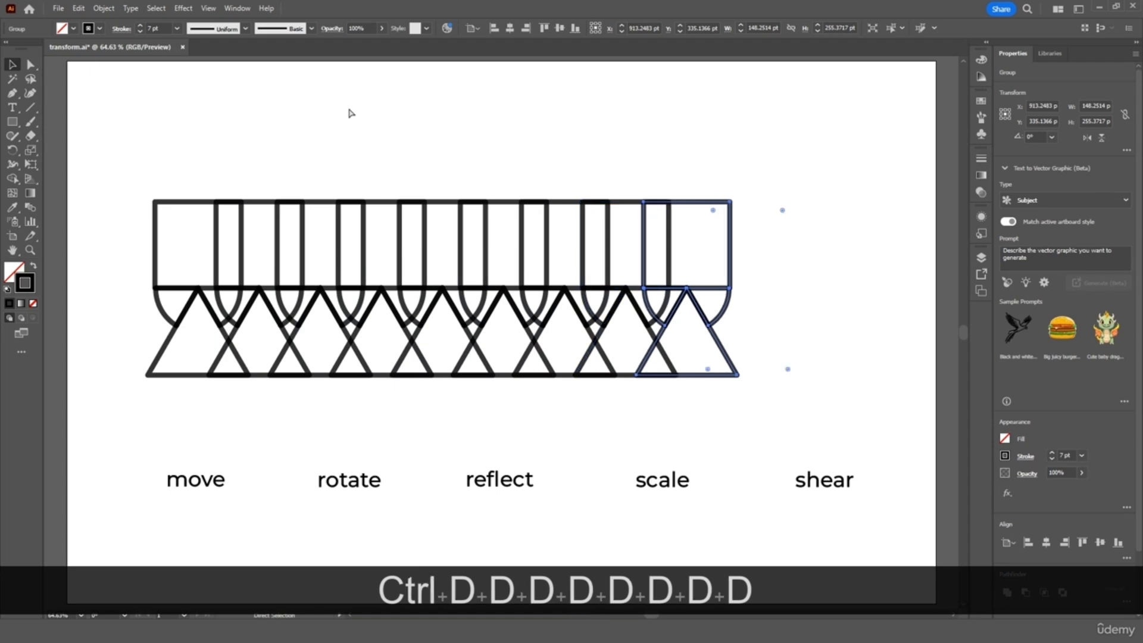
key(ctrl+d)
key(ctrl+d)
click(687, 135)
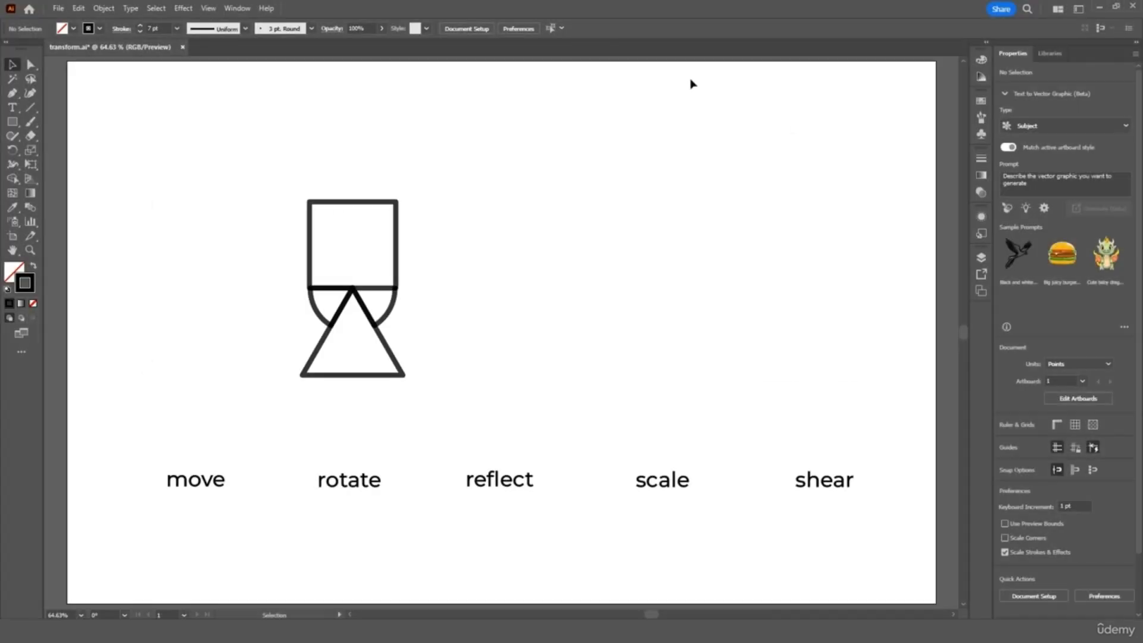
Step: Create a copy of the group above the rotate label rotated by -90°, and repeat the rotation twice with Transform Again
drag(420, 170, 260, 402)
right_click(392, 301)
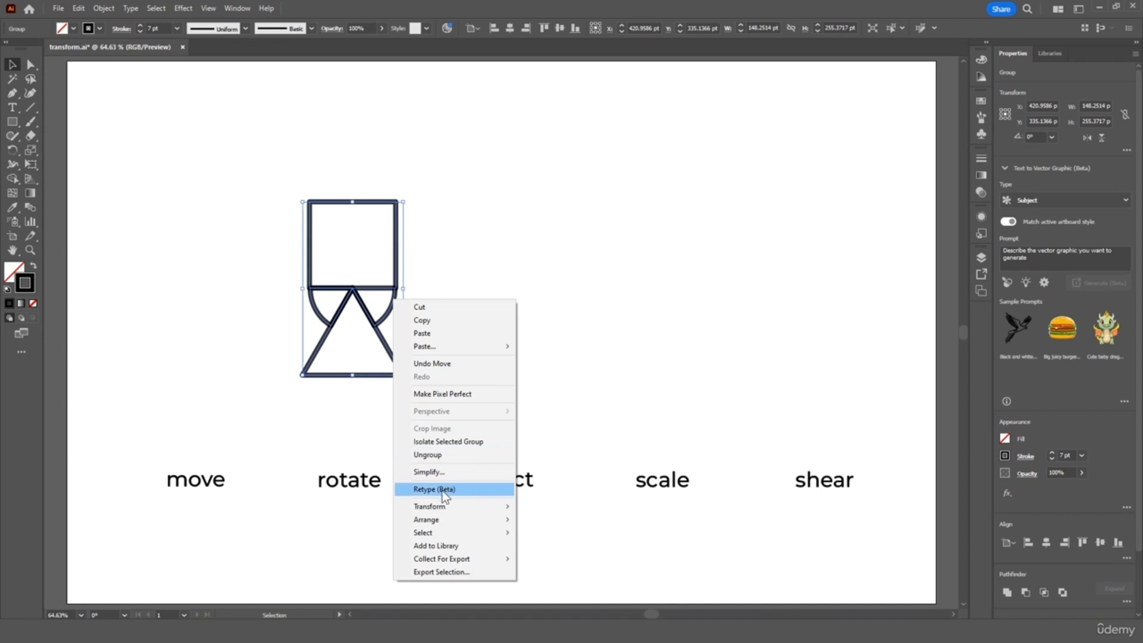
click(460, 507)
click(558, 535)
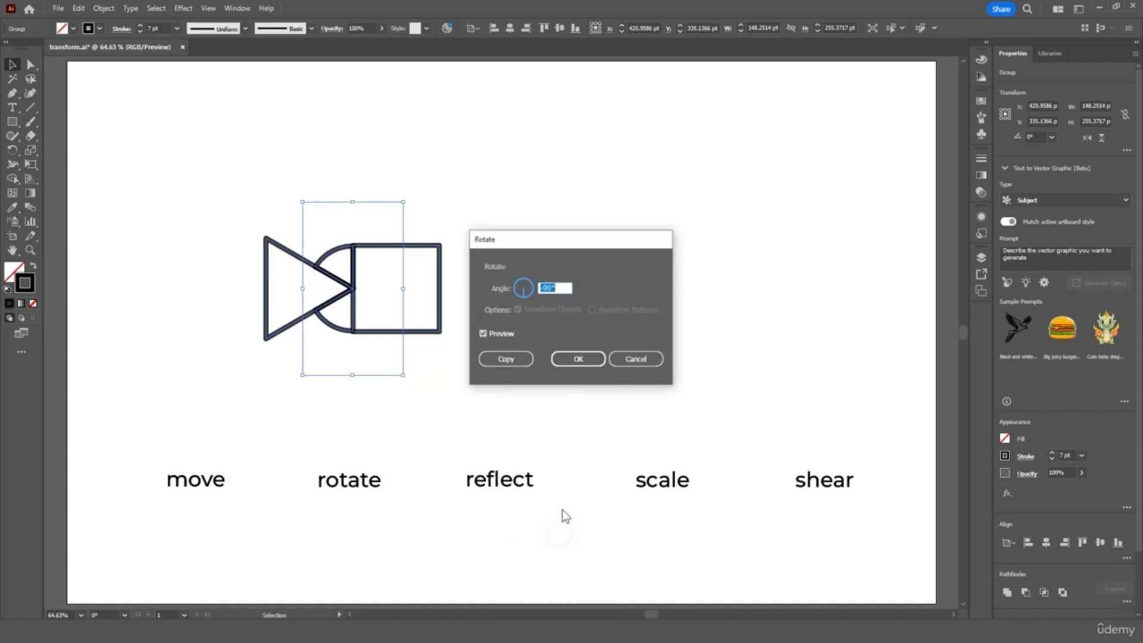
click(504, 361)
key(ctrl+d)
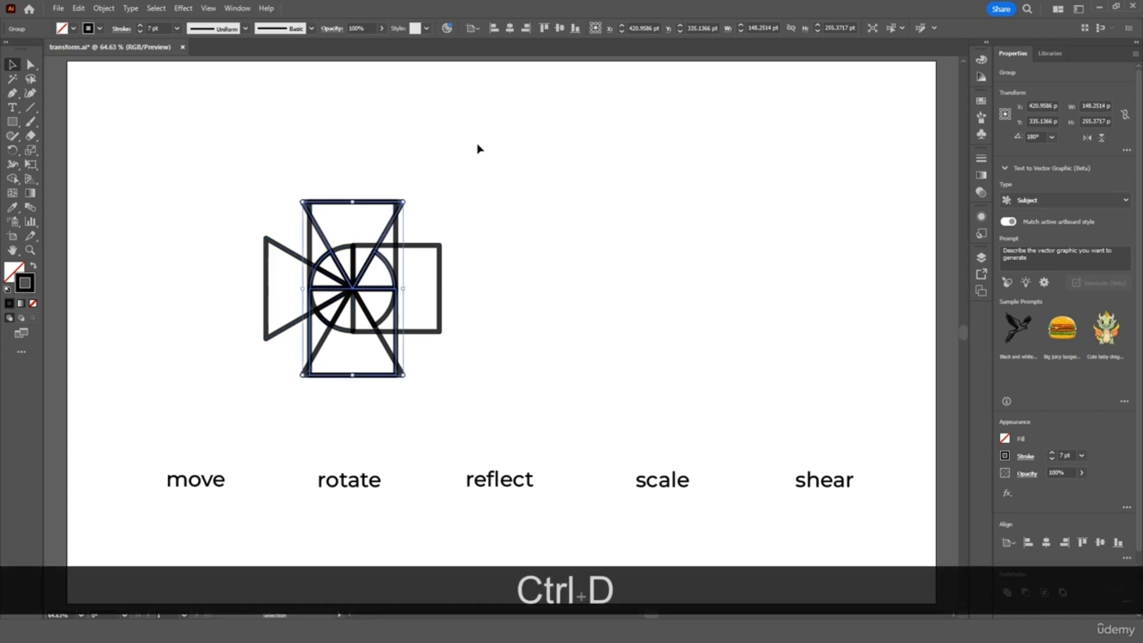
key(ctrl+d)
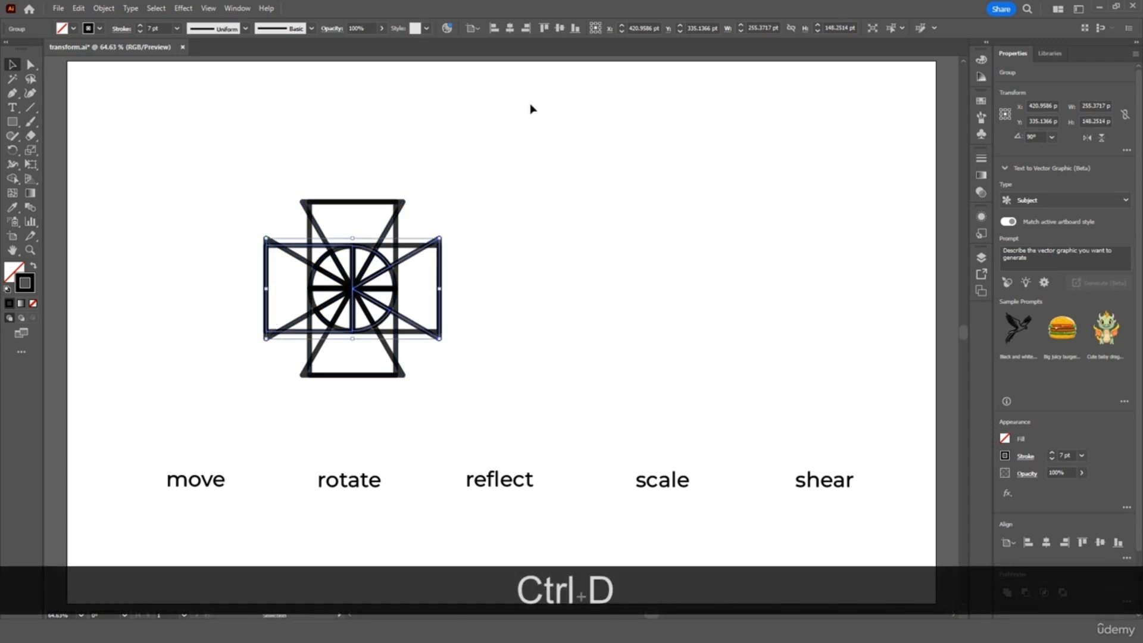
click(532, 138)
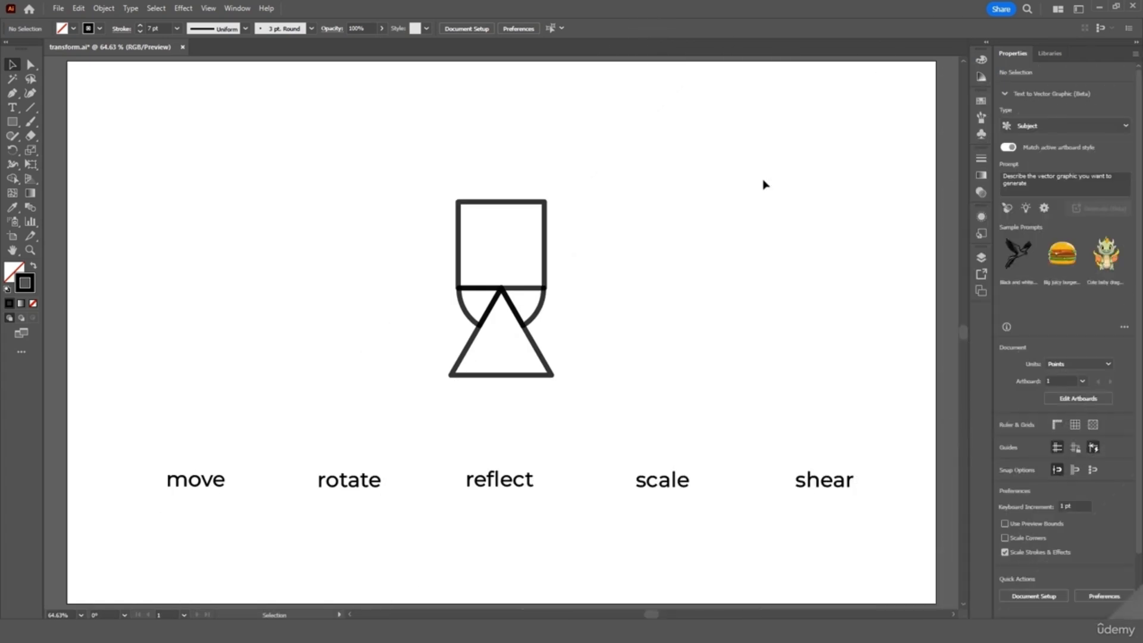
Step: Create a mirrored copy of the group above the reflect label with Transform Reflect across the horizontal axis
drag(615, 176, 387, 377)
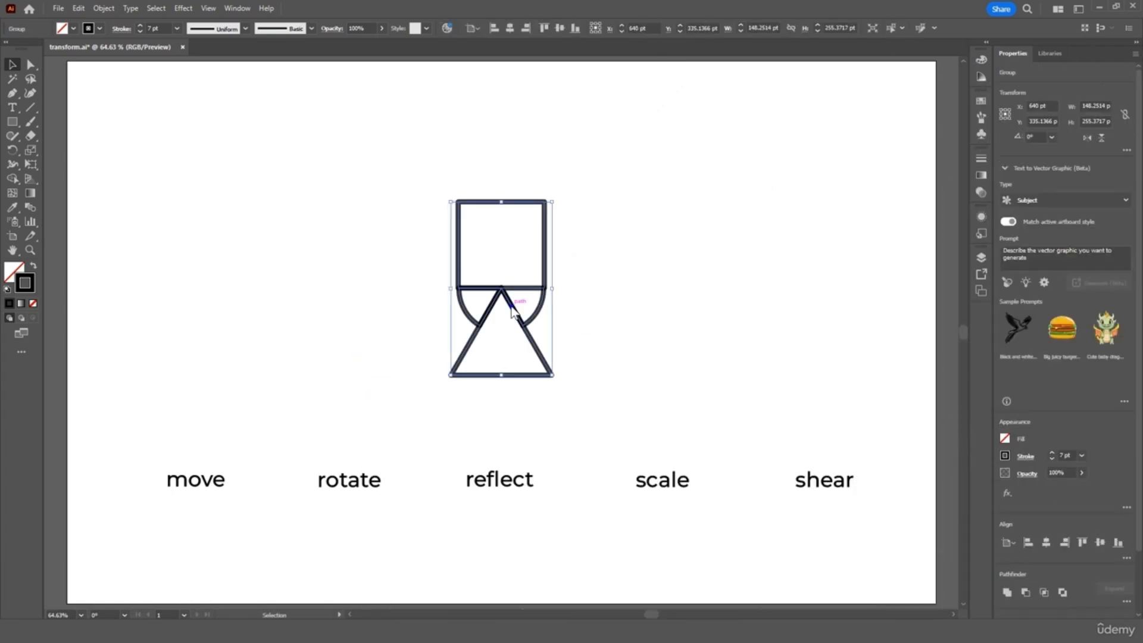
right_click(512, 307)
mouse_move(597, 512)
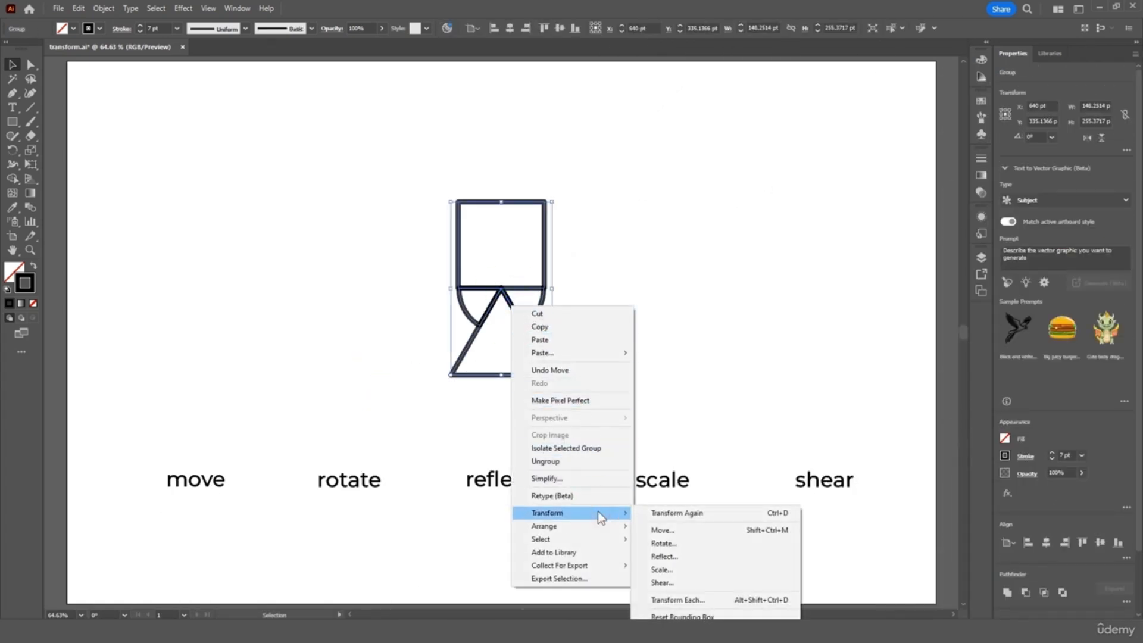
click(676, 555)
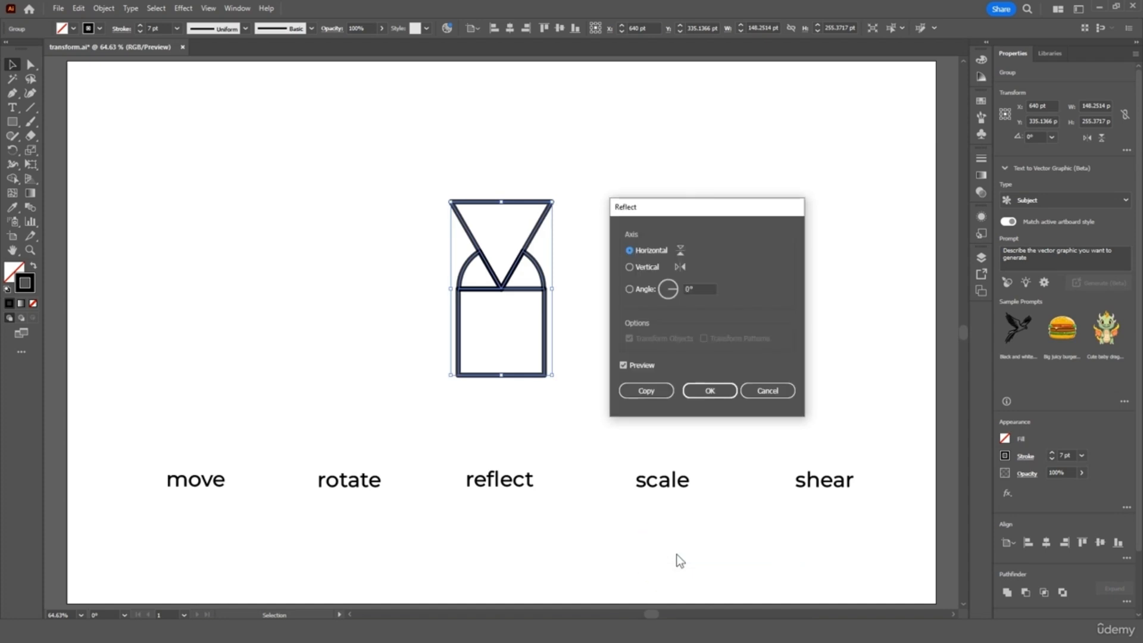
click(642, 268)
click(639, 253)
click(647, 391)
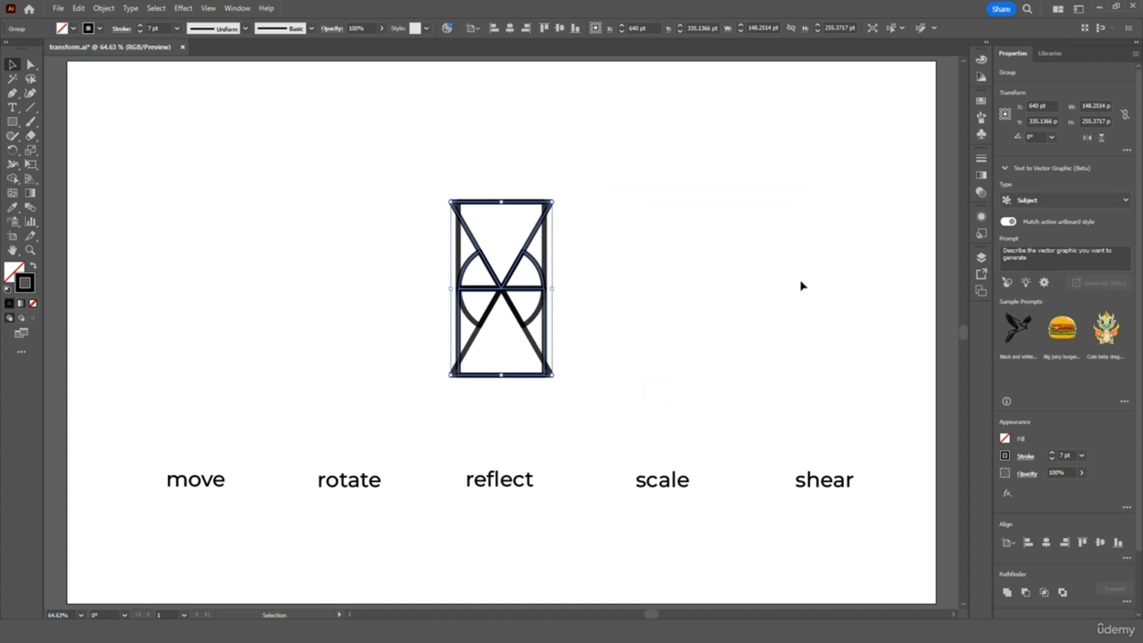
click(875, 102)
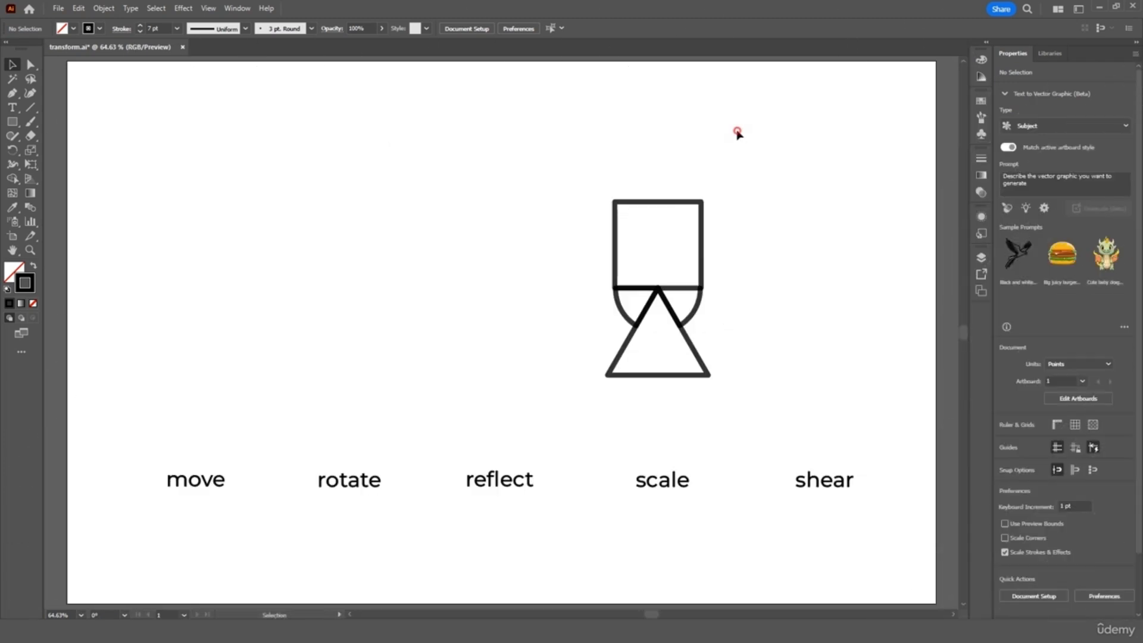
Step: Create a copy of the group above the scale label at a uniform scale of 80% with Transform Scale
drag(736, 130, 559, 410)
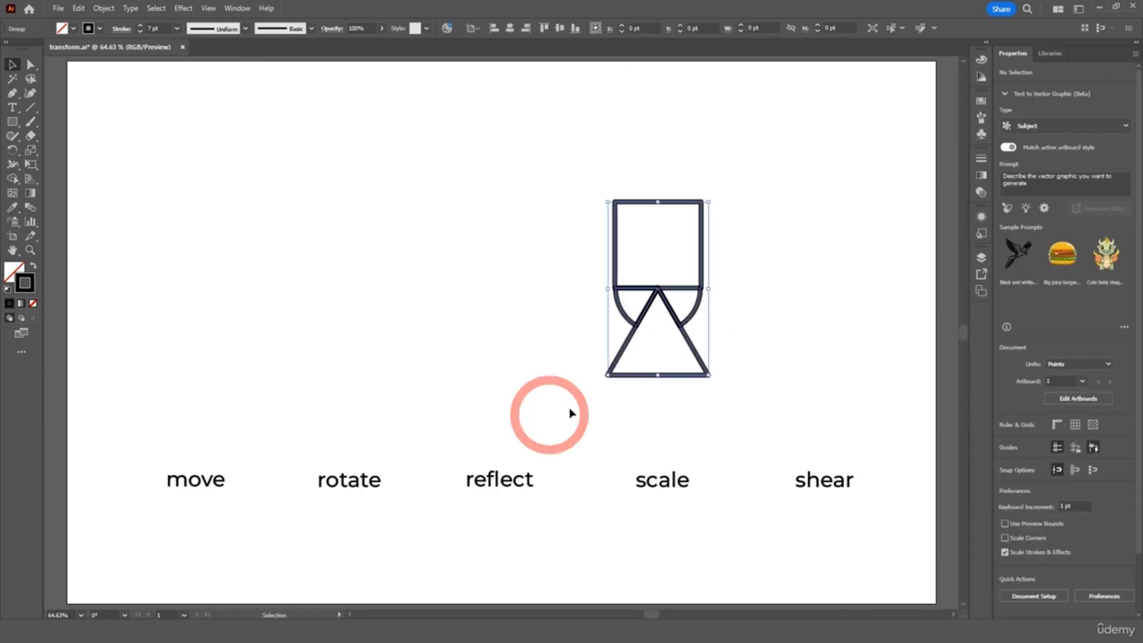
right_click(670, 306)
mouse_move(728, 510)
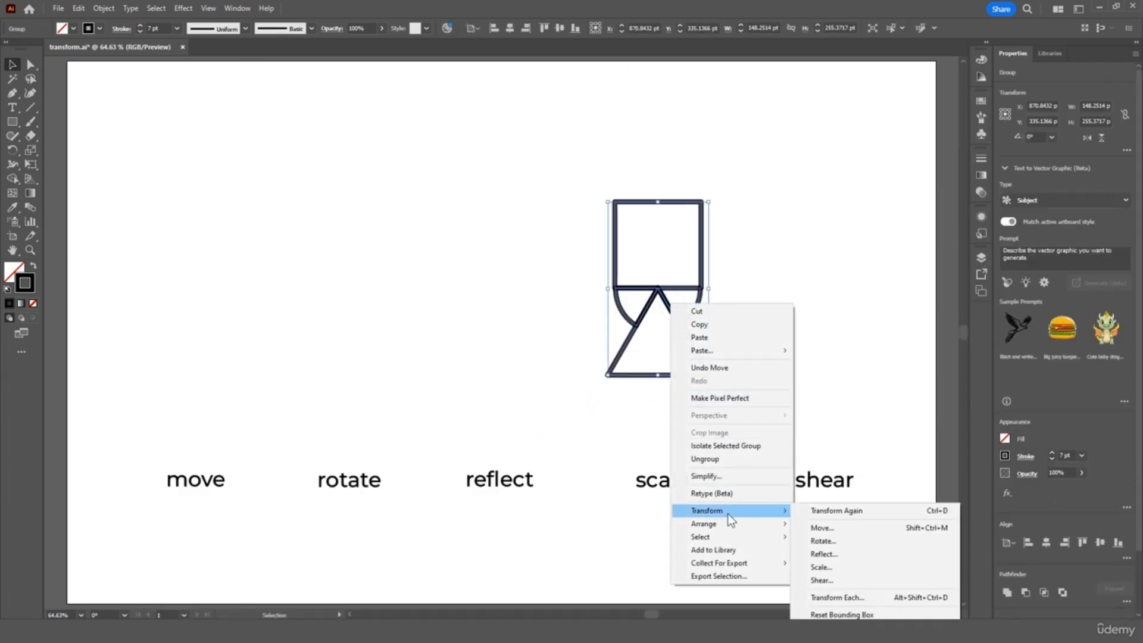
click(822, 567)
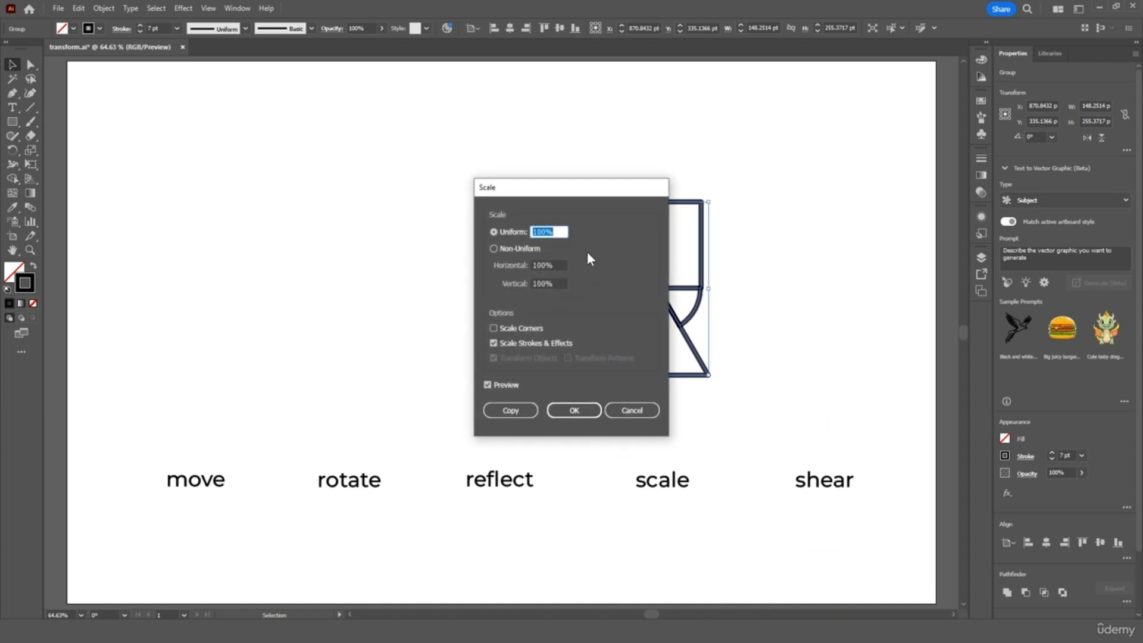
text(80)
click(526, 412)
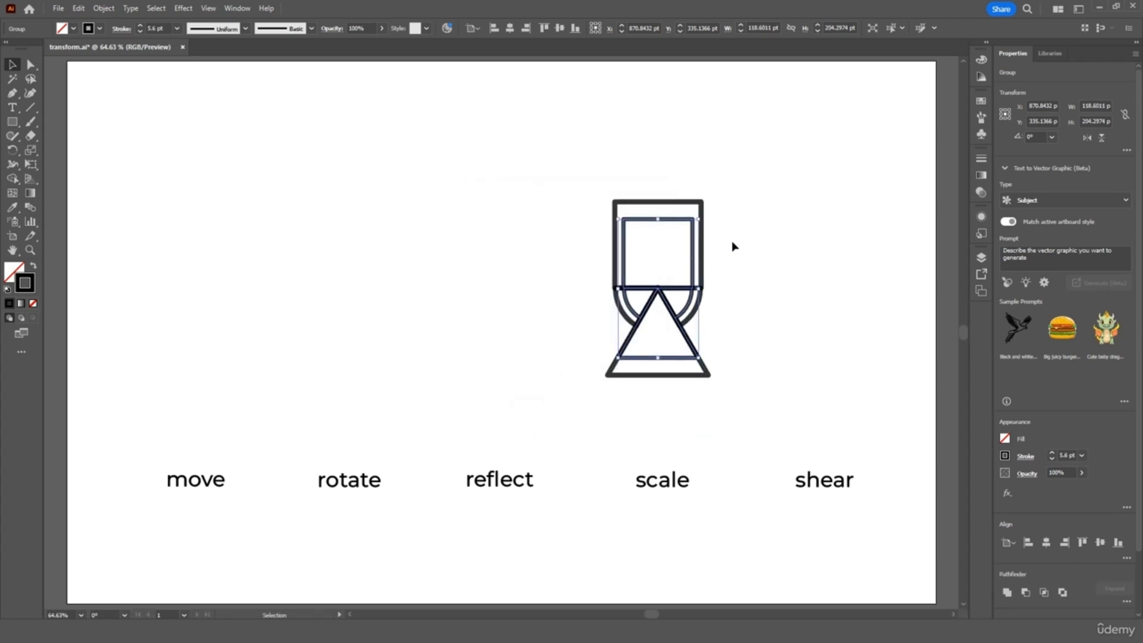
Step: Repeat the scaling on the reduced copy with Transform Again to nest ever smaller copies inside the outline, and deselect
key(ctrl+d)
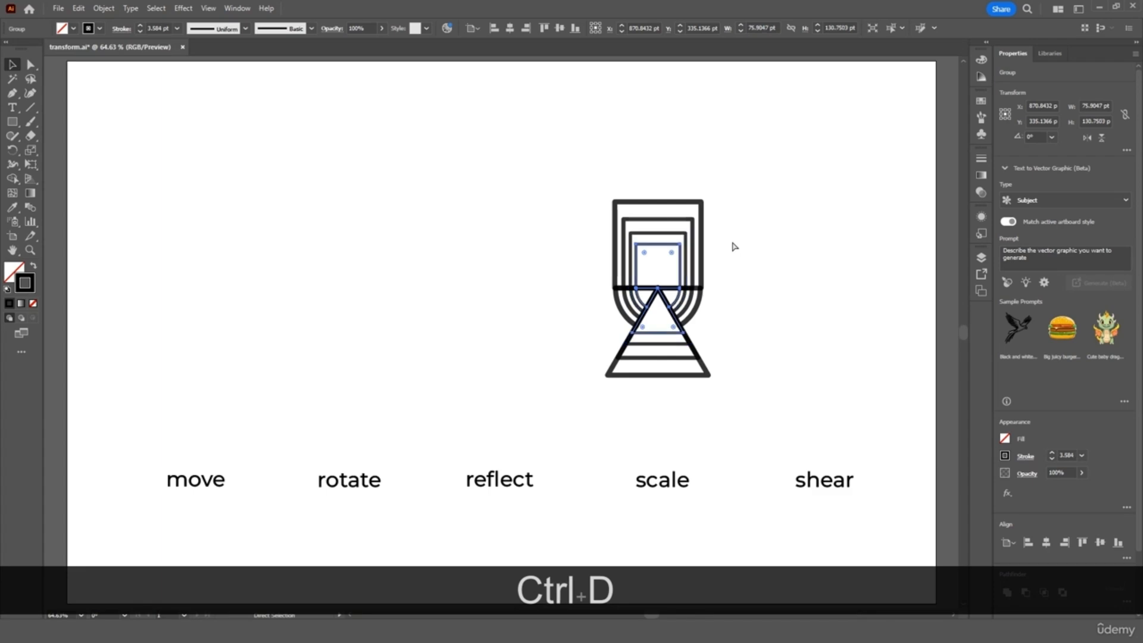
key(ctrl+d)
key(ctrl+d)
key(ctrl+d)
key(ctrl+d)
key(ctrl+d)
key(ctrl+d)
key(ctrl+d)
key(ctrl+d)
click(670, 133)
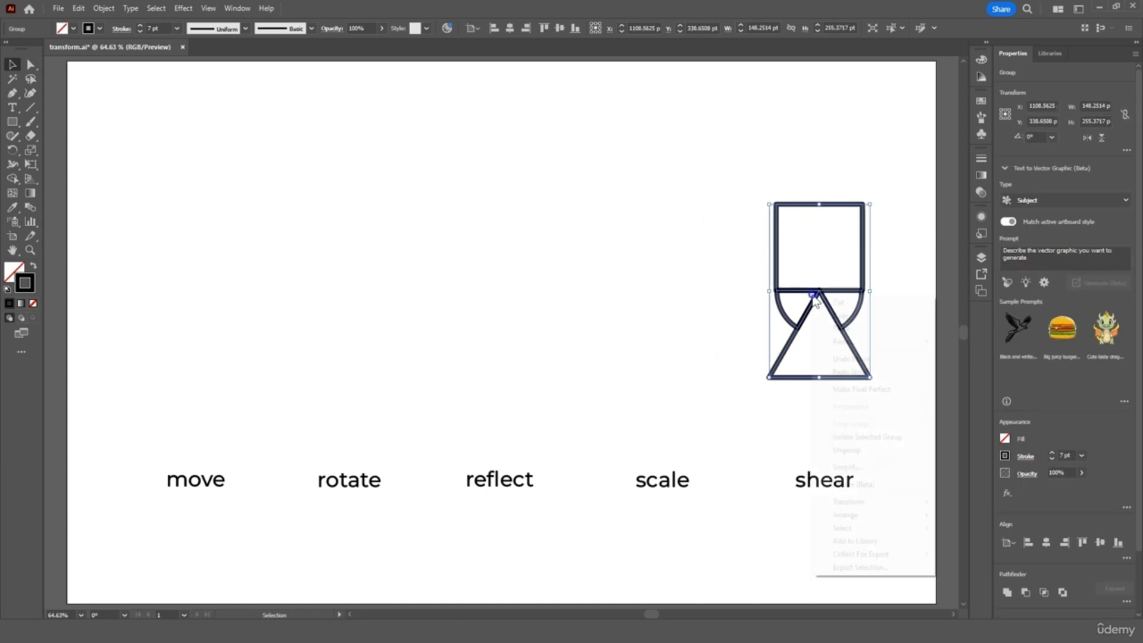
Step: Create a sheared copy of the group above the shear label, using a 15° shear angle on the horizontal axis
right_click(813, 294)
click(876, 504)
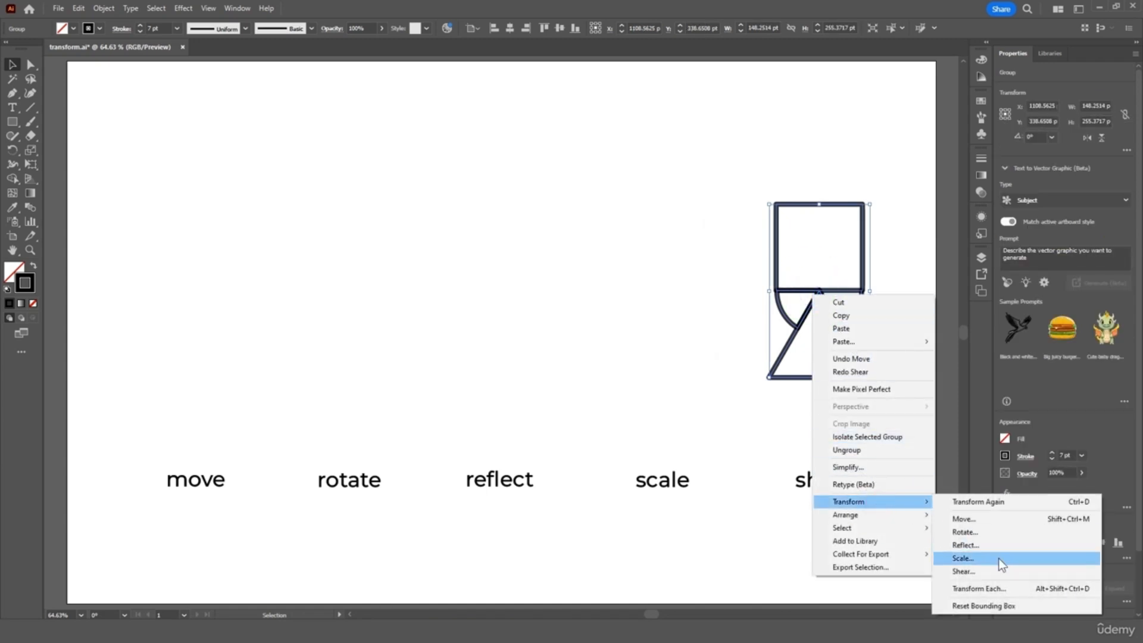
click(963, 571)
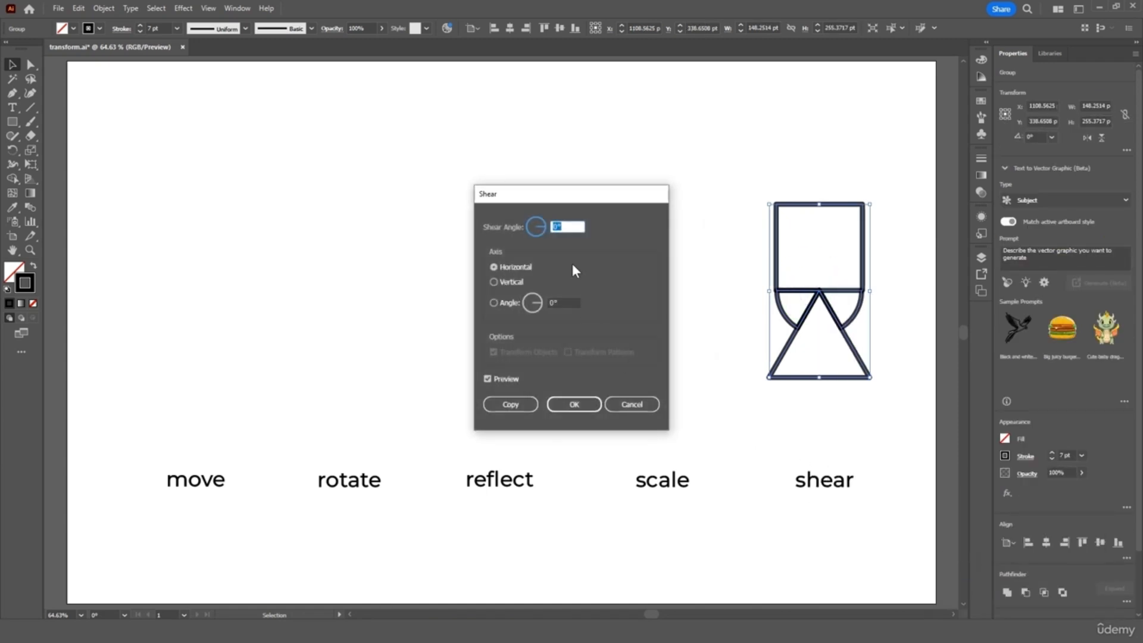
text(15)
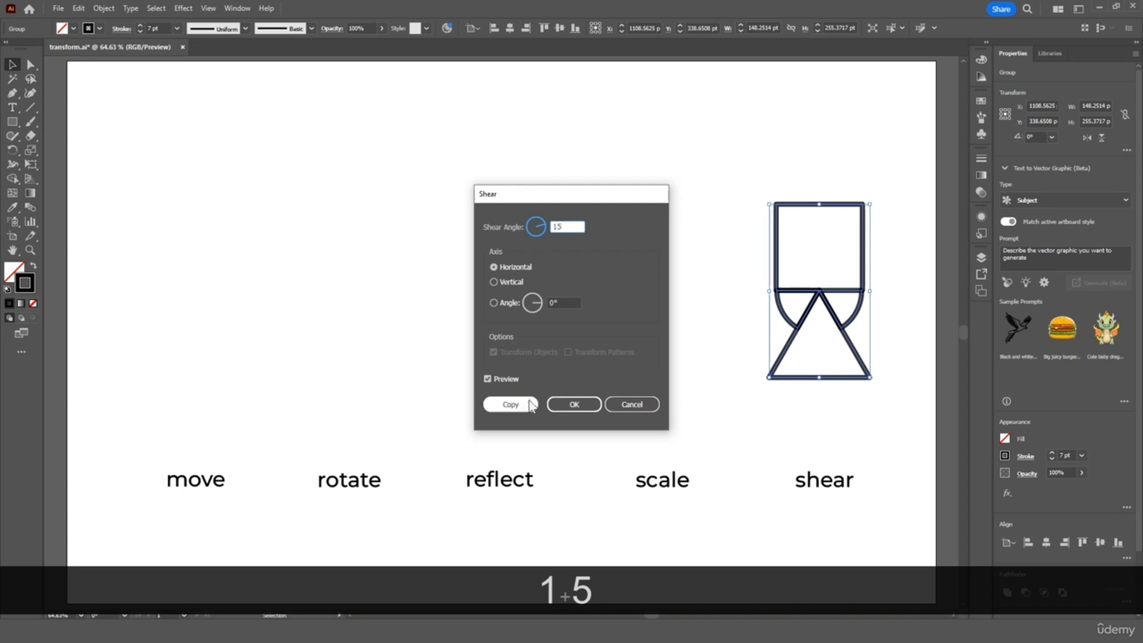
click(511, 405)
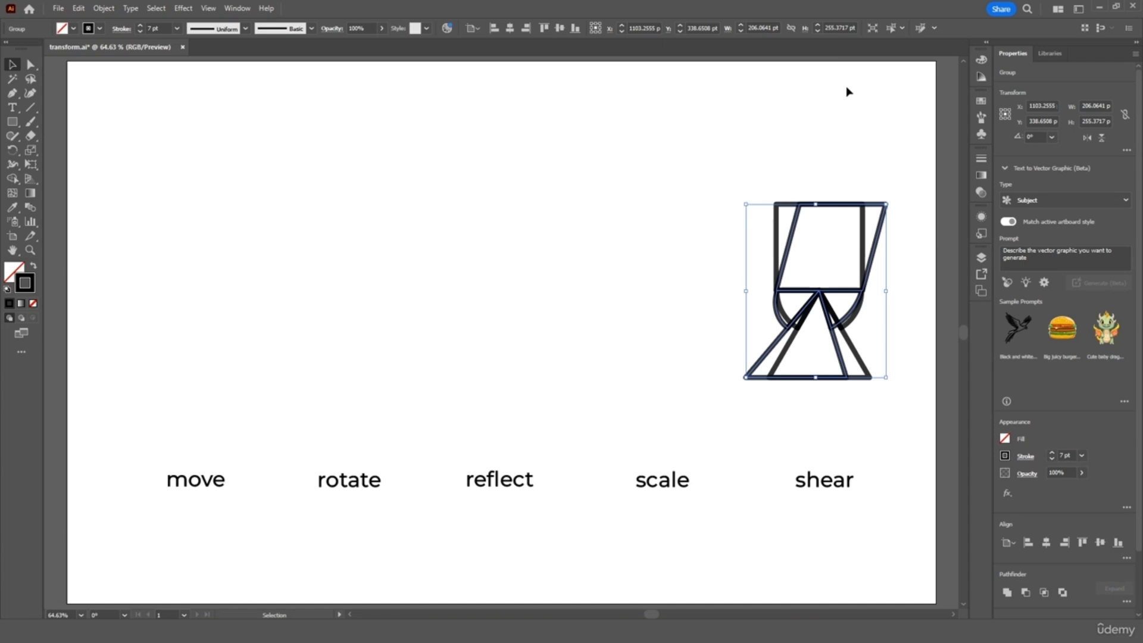
Step: Repeat the shear five times on the copied group with Transform Again to build a fanned pattern
key(ctrl+d)
key(ctrl+d)
key(ctrl+d)
key(ctrl+d)
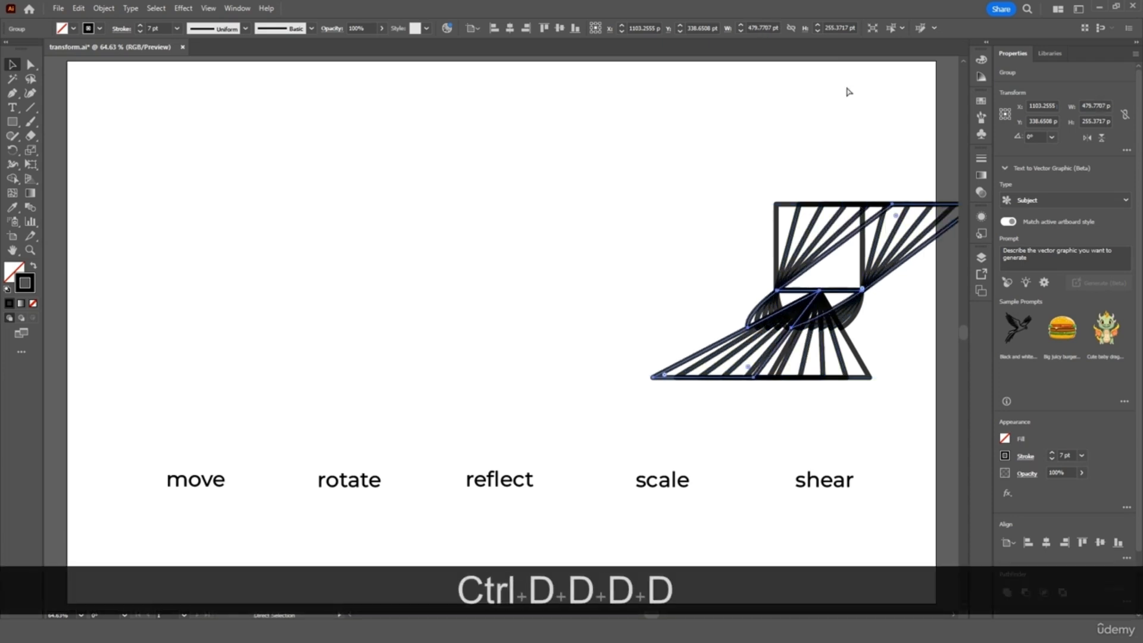
key(ctrl+d)
Step: Select all the sheared copies, move them horizontally about 352 pt towards the artboard's middle, and deselect them
click(846, 89)
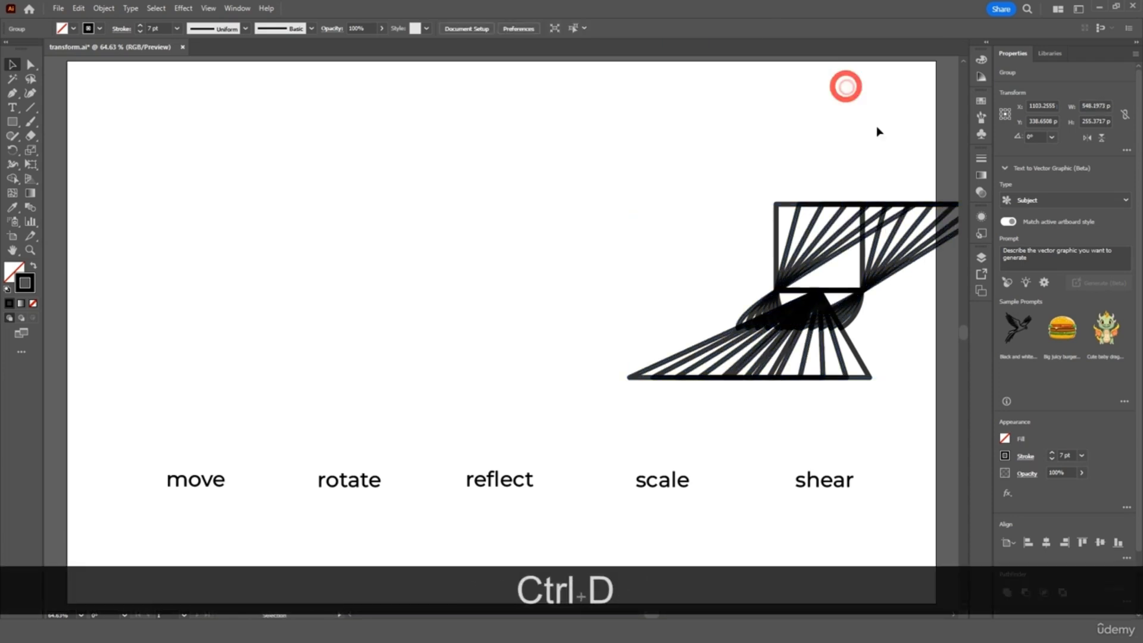
click(806, 326)
drag(805, 327, 566, 334)
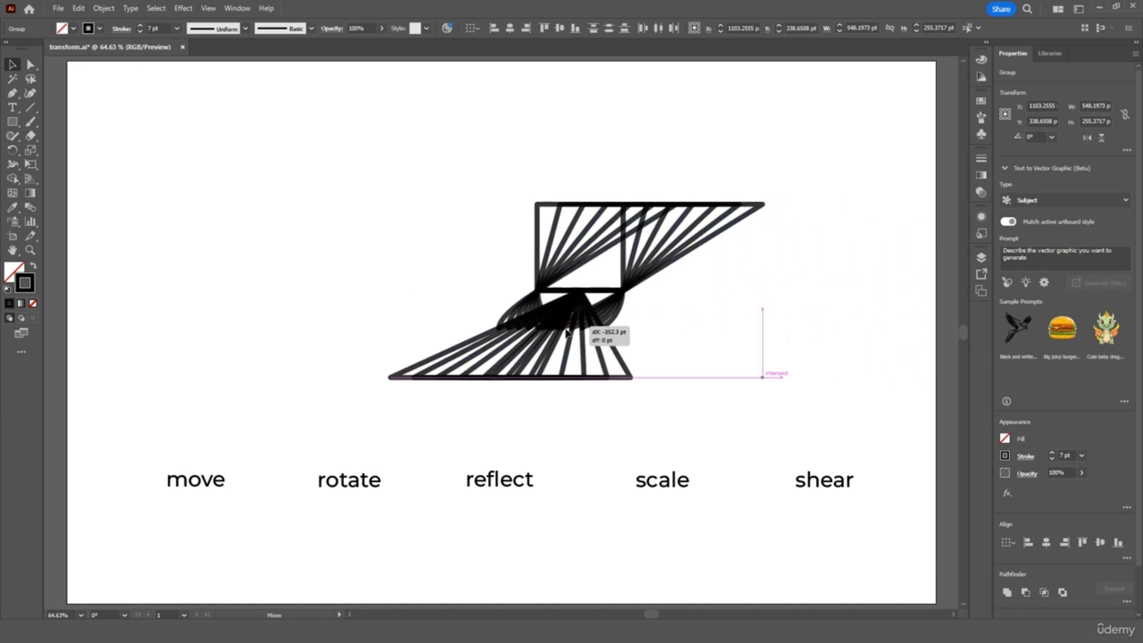
click(914, 216)
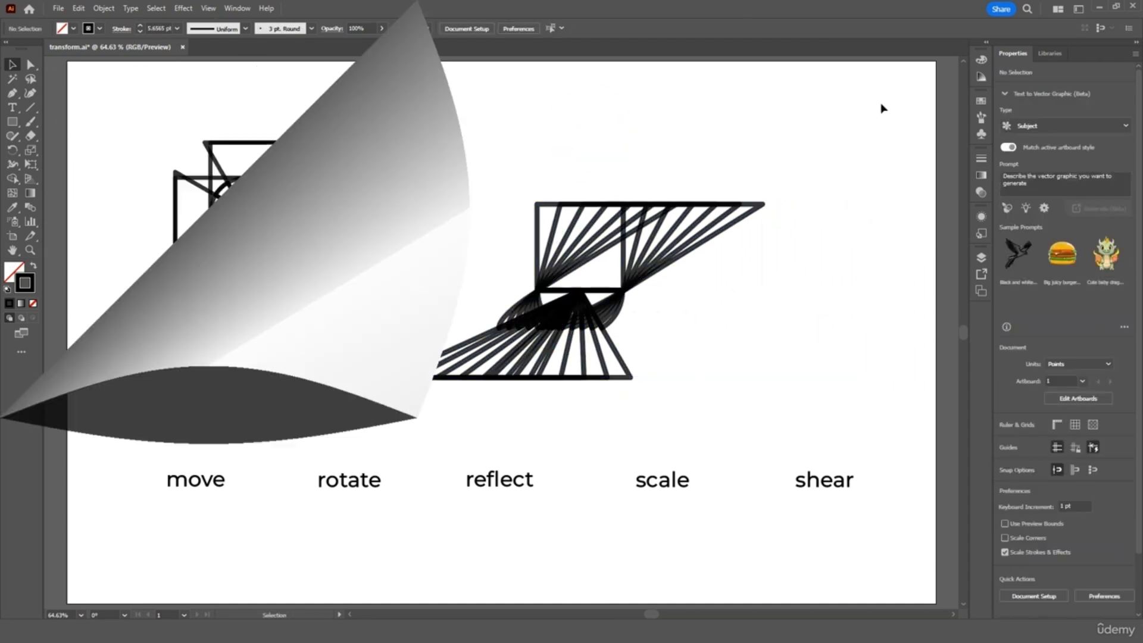
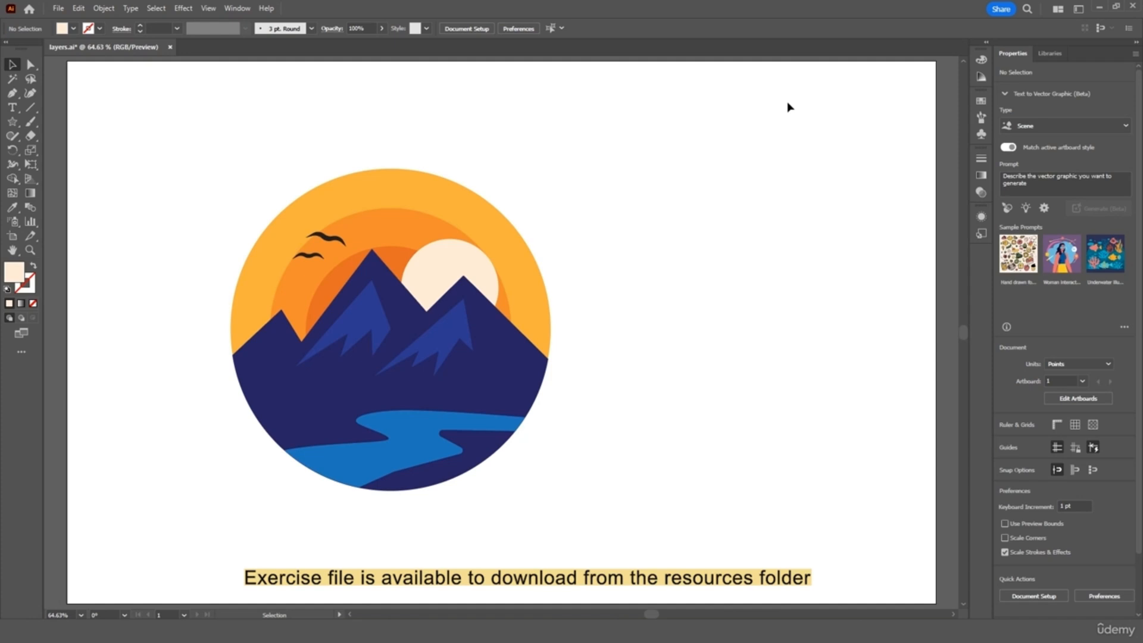
Step: Show the document's layers and highlight each one in turn from sky background up to birds, ending on sky background
click(237, 8)
click(271, 384)
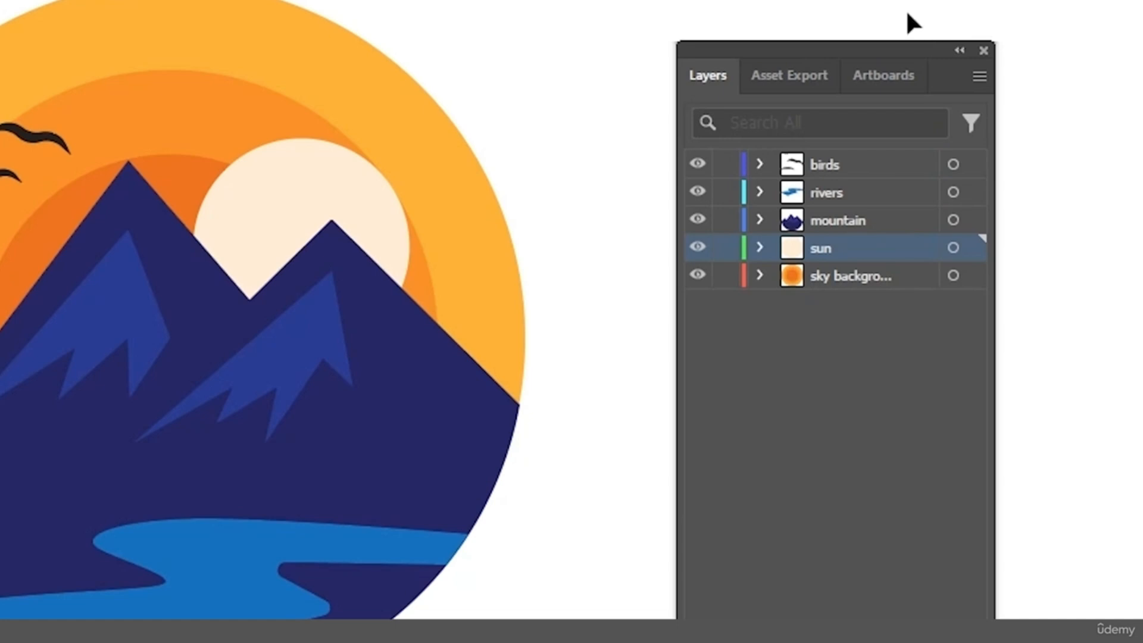
click(848, 277)
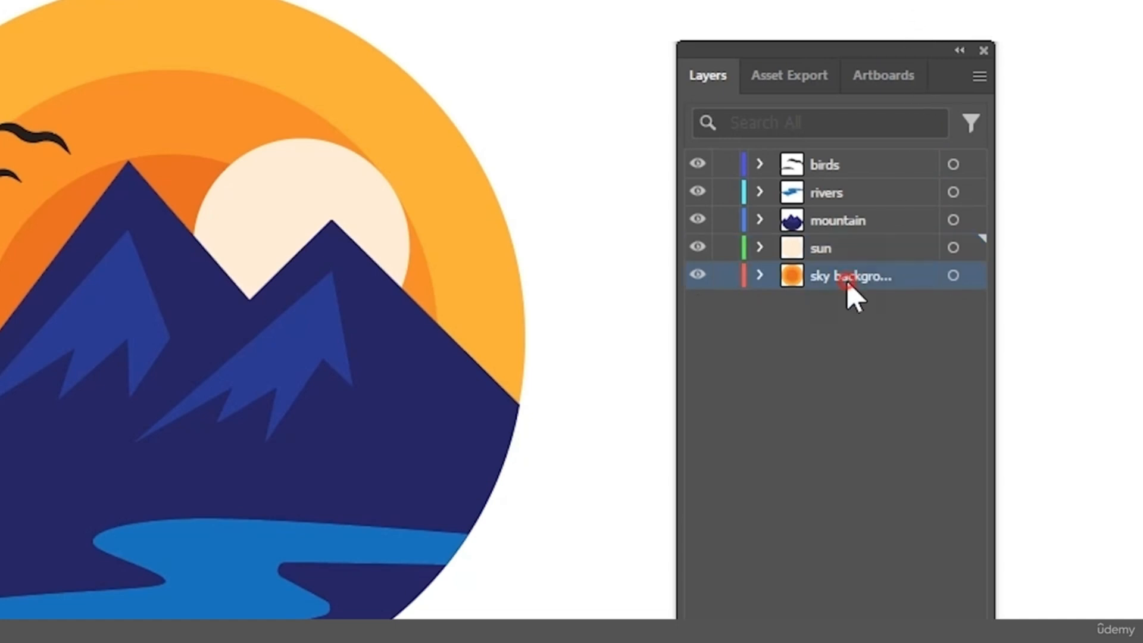
click(855, 247)
click(867, 220)
click(867, 182)
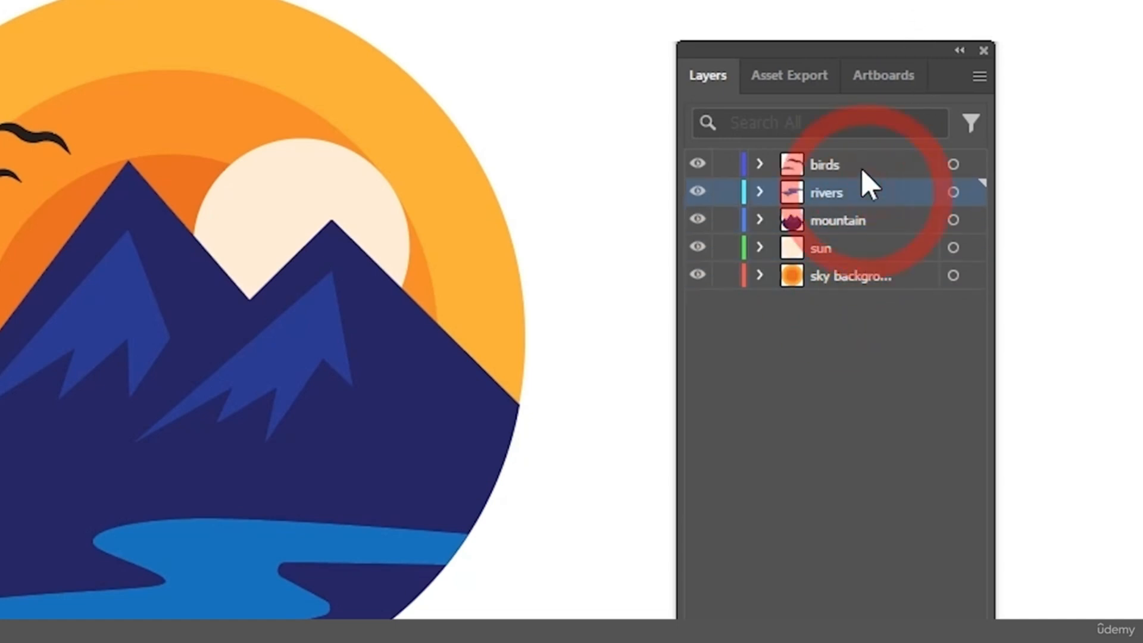
click(864, 166)
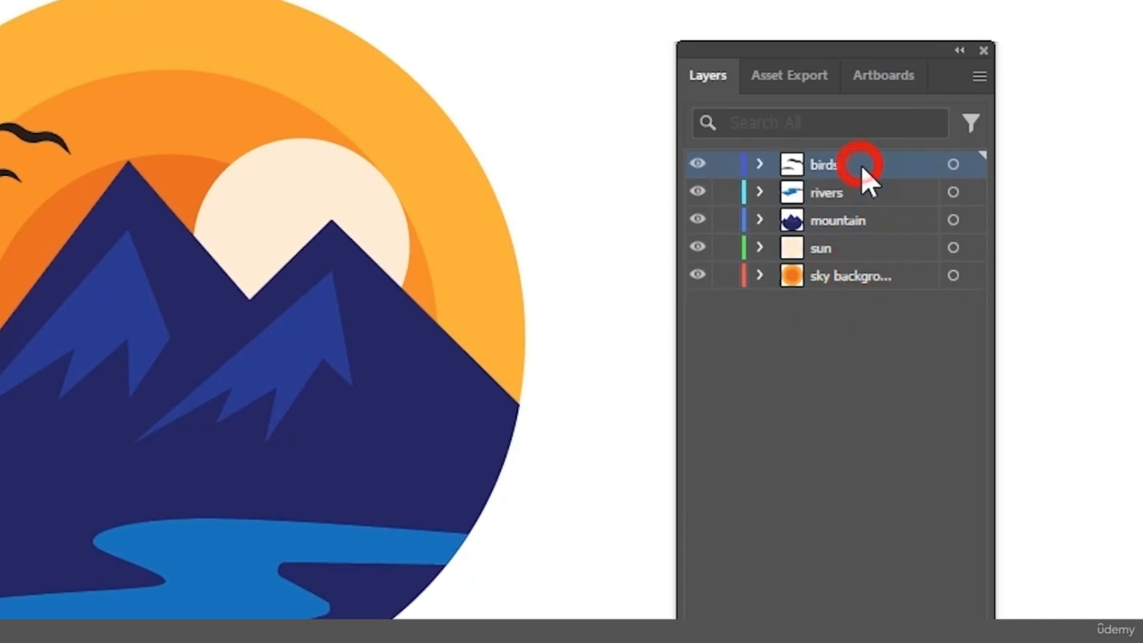
click(861, 278)
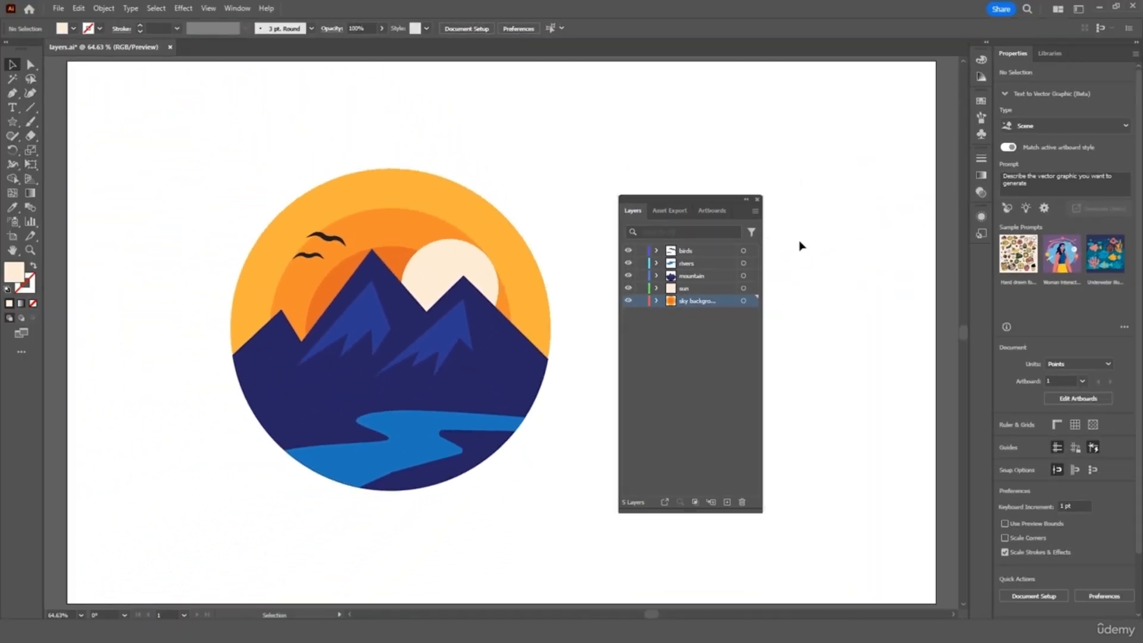
Step: Hide and show again each layer in turn: birds, rivers, mountain, sun and sky background
click(629, 253)
click(629, 253)
click(629, 263)
click(629, 264)
click(628, 276)
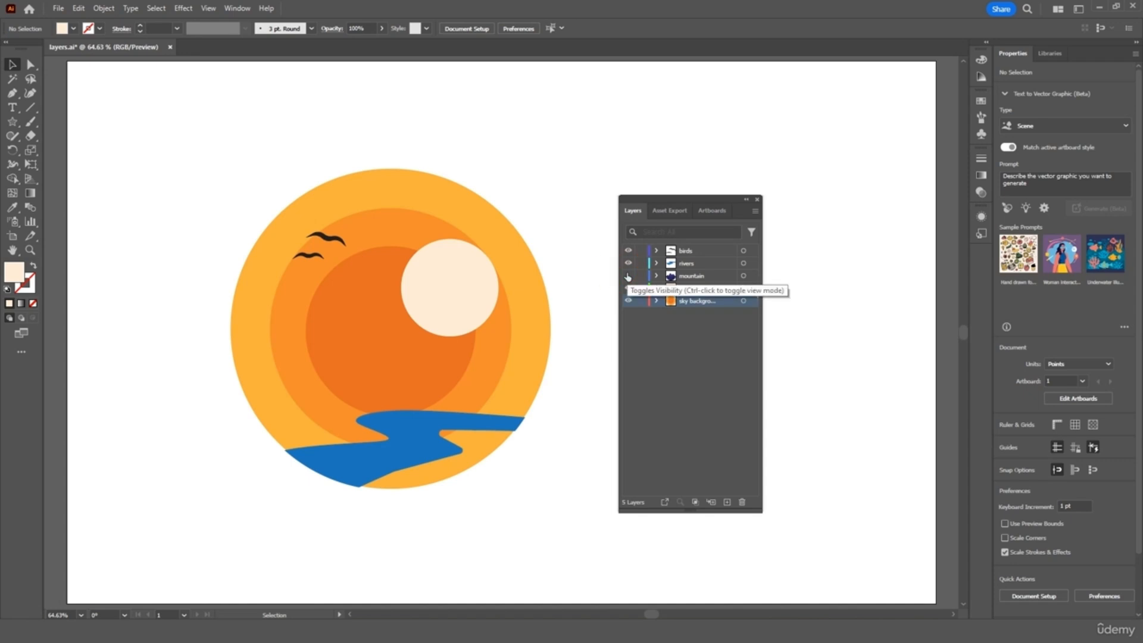
click(628, 276)
click(628, 288)
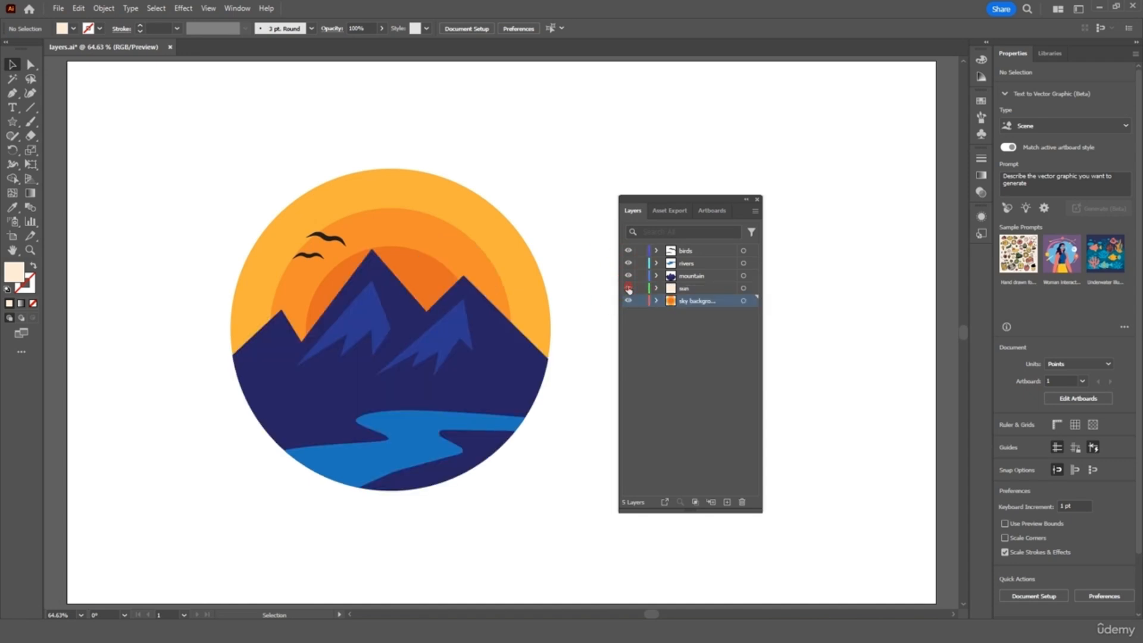
click(628, 288)
click(629, 301)
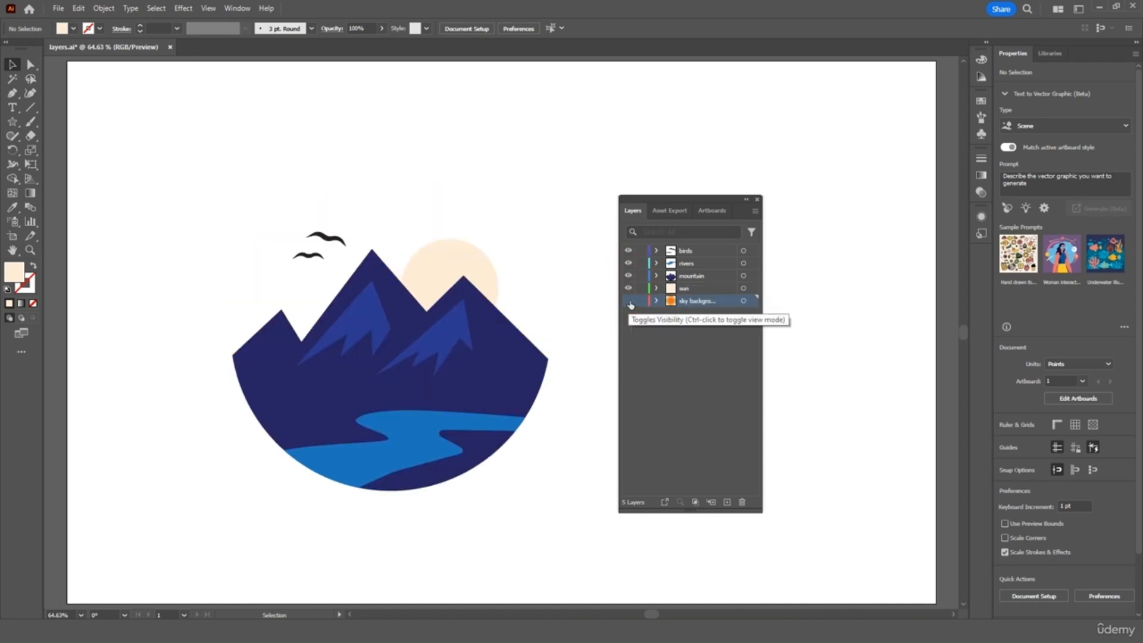
click(628, 301)
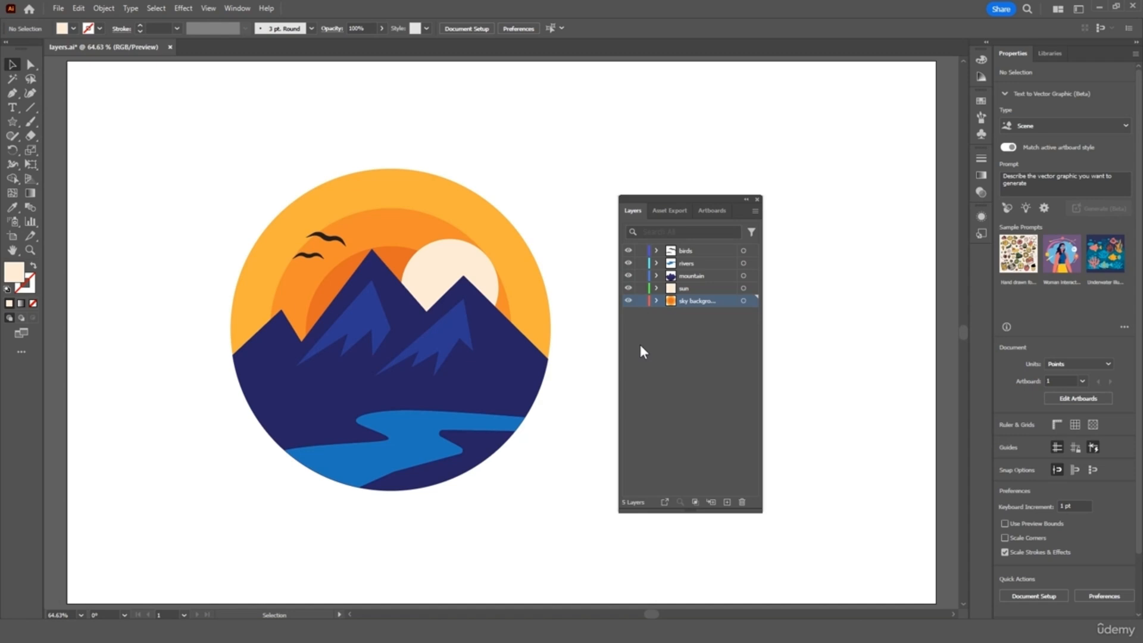
Step: Lock the sky background layer, test moving the sky and the sun on the artboard, and undo the sun's move
click(641, 301)
click(486, 185)
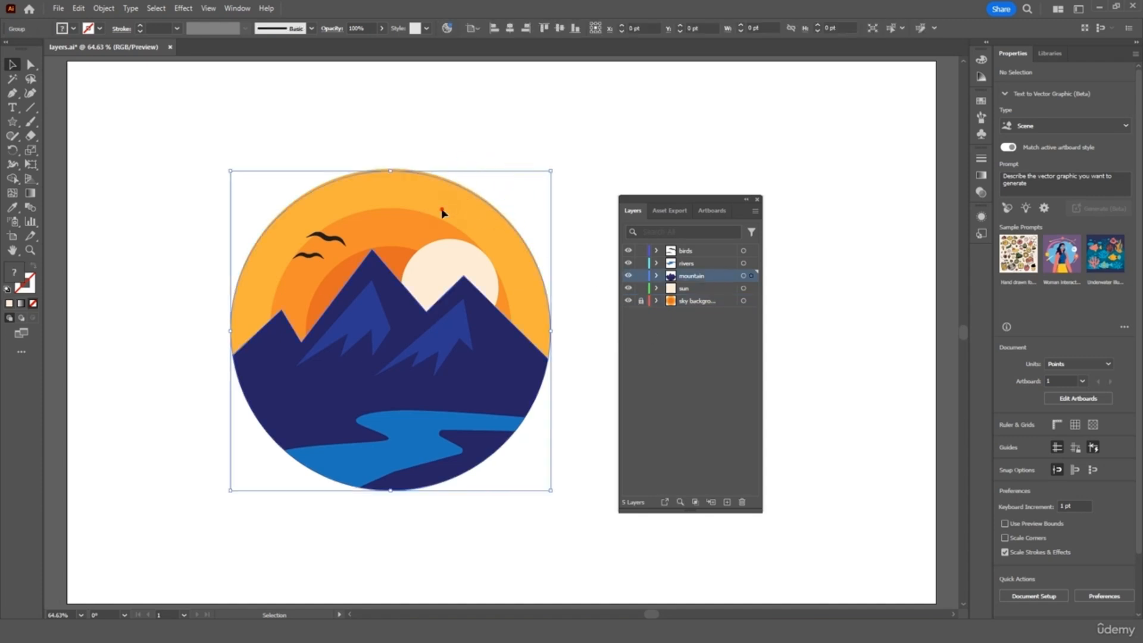
drag(433, 197, 512, 153)
drag(479, 269, 547, 231)
click(575, 170)
key(ctrl+z)
click(574, 169)
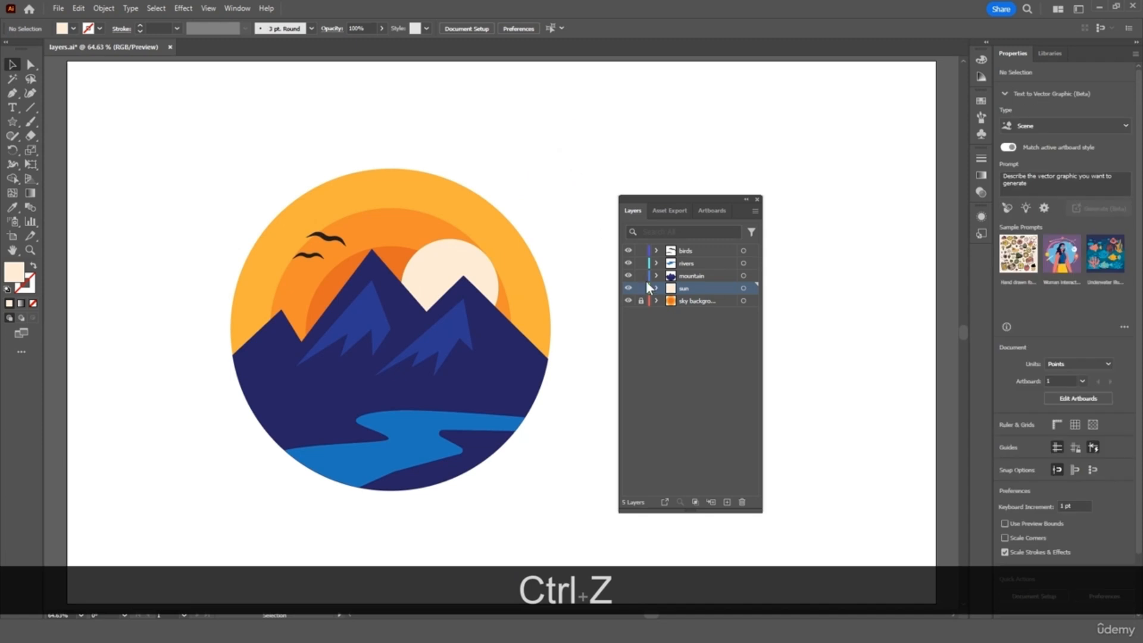
Step: Lock the sun, mountain, rivers and birds layers as well, and unlock all five layers again
drag(641, 294, 641, 250)
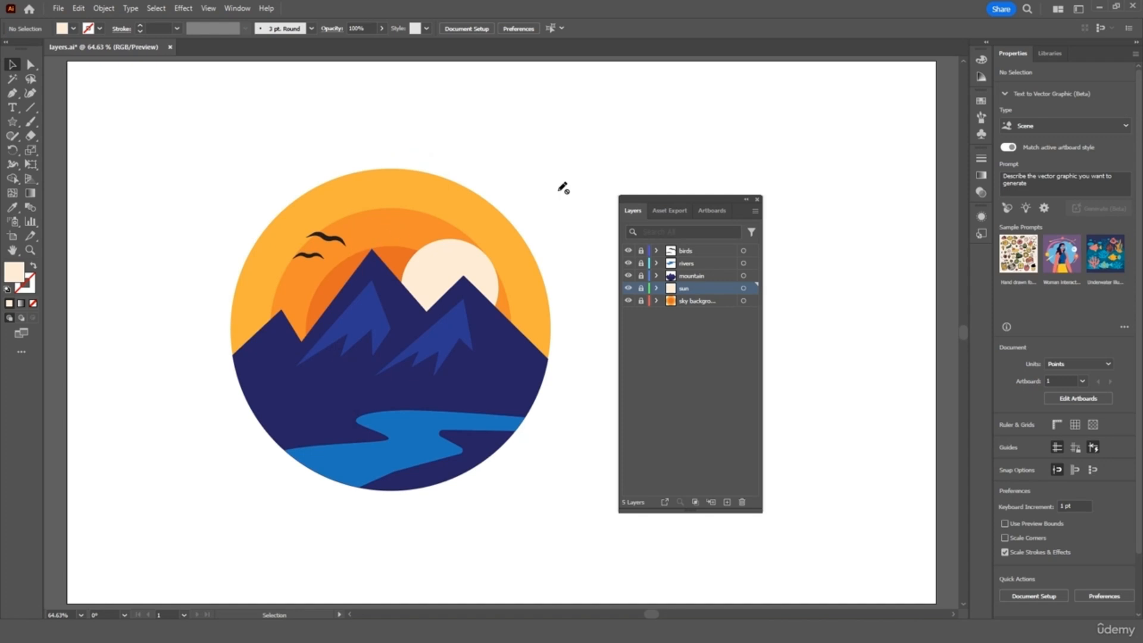
drag(641, 252, 642, 303)
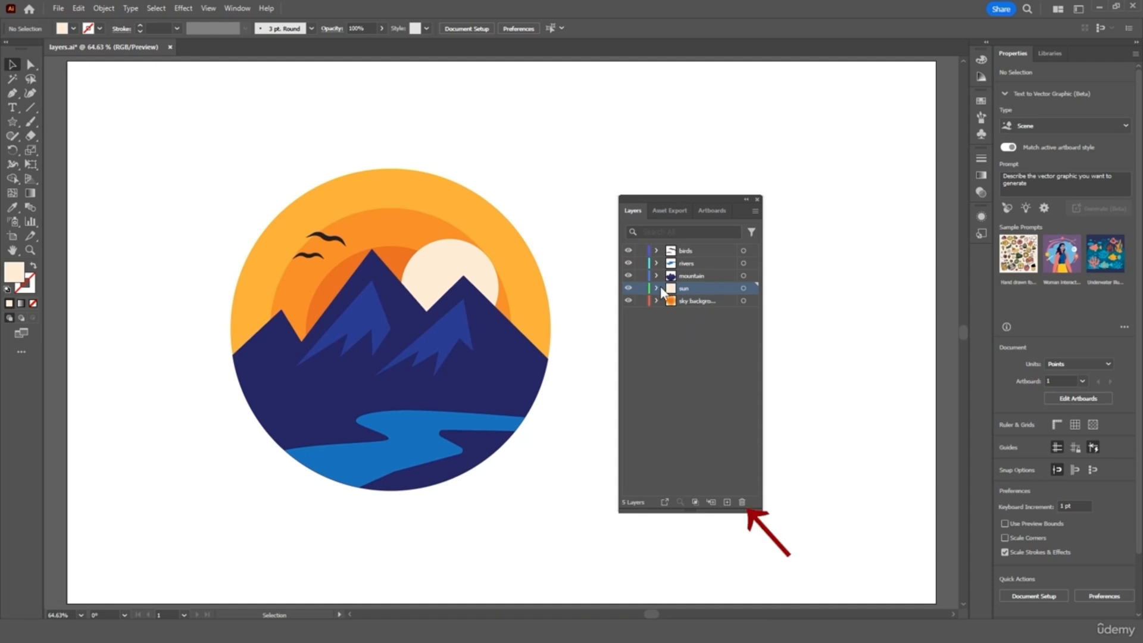
Step: Delete the sun layer together with its artwork, and undo the deletion
click(742, 503)
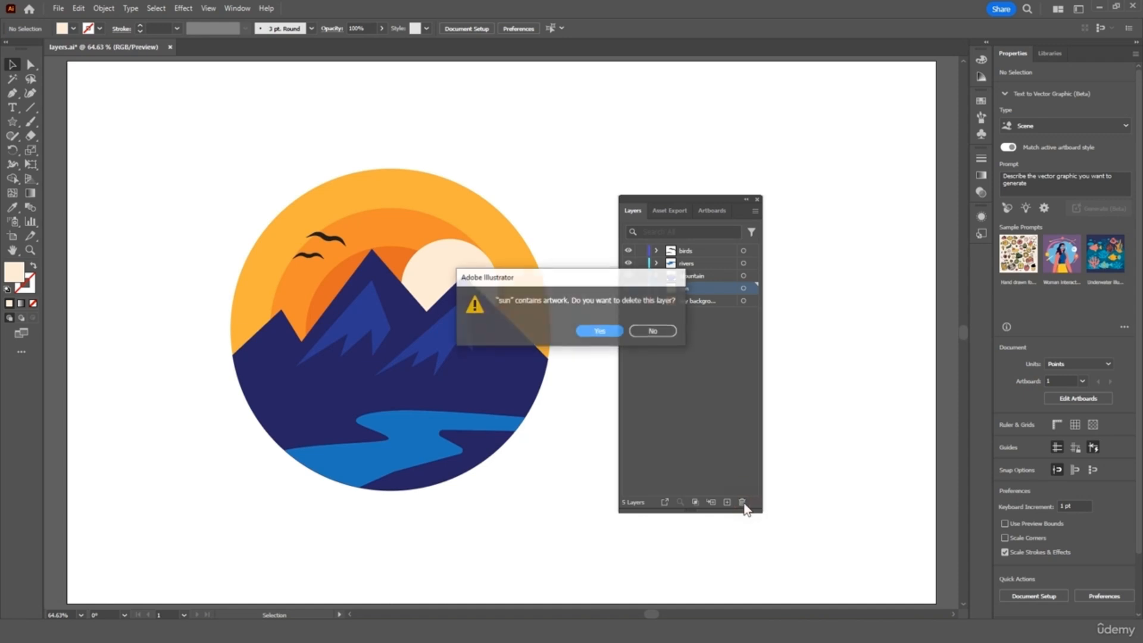
click(599, 335)
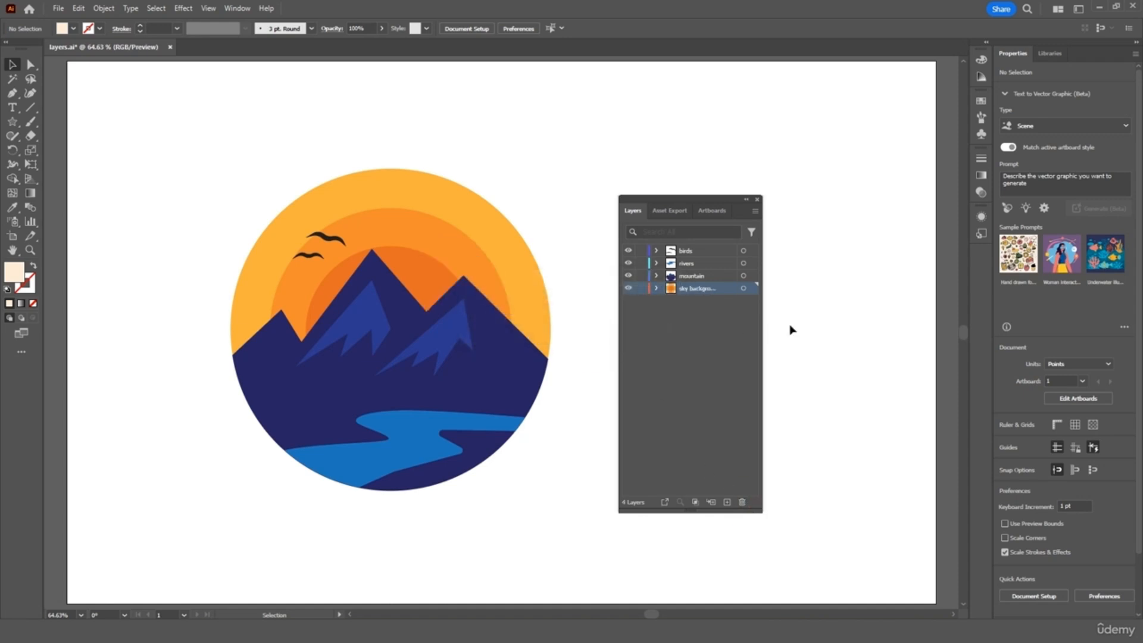
key(ctrl+z)
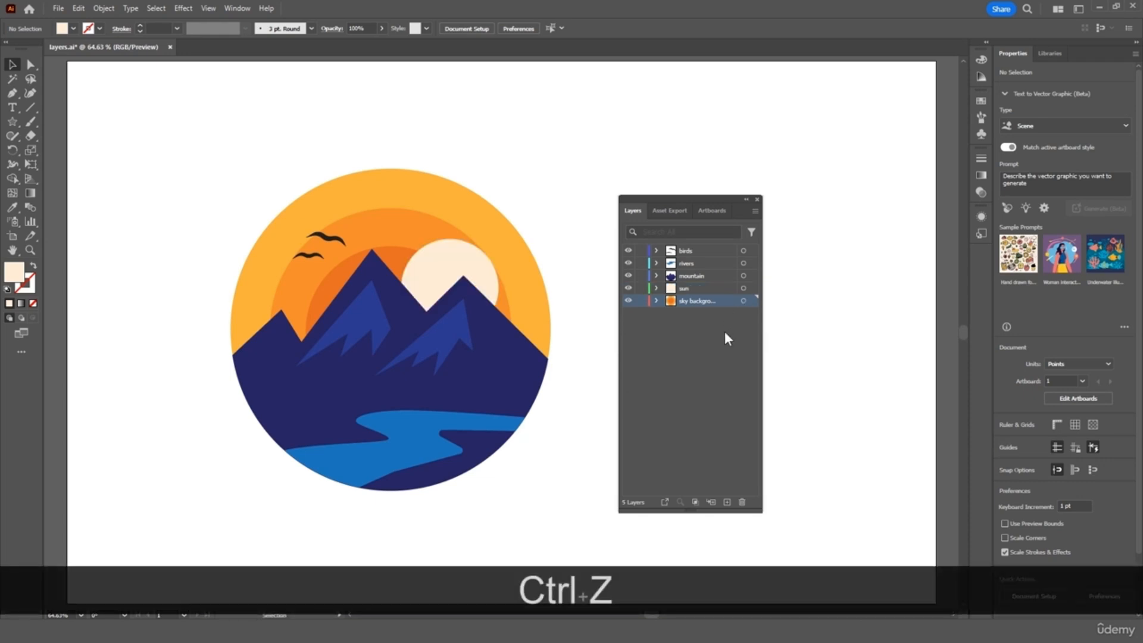
Step: Expand the sky background, sun, mountain, rivers and birds layers to examine the objects inside each
click(656, 300)
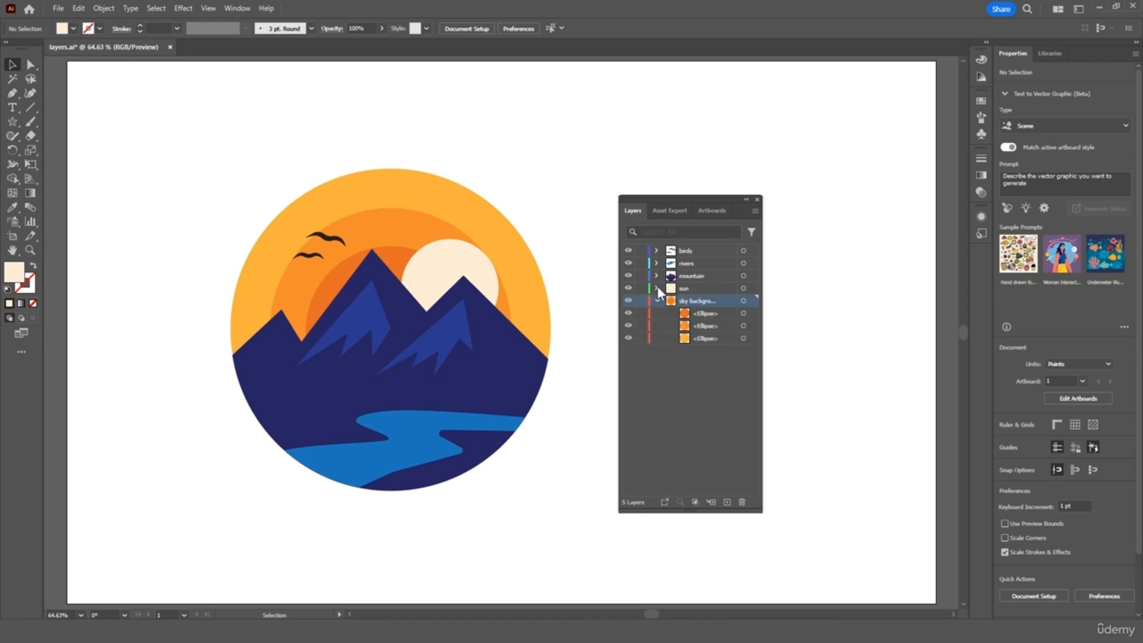
click(657, 285)
click(656, 276)
click(656, 263)
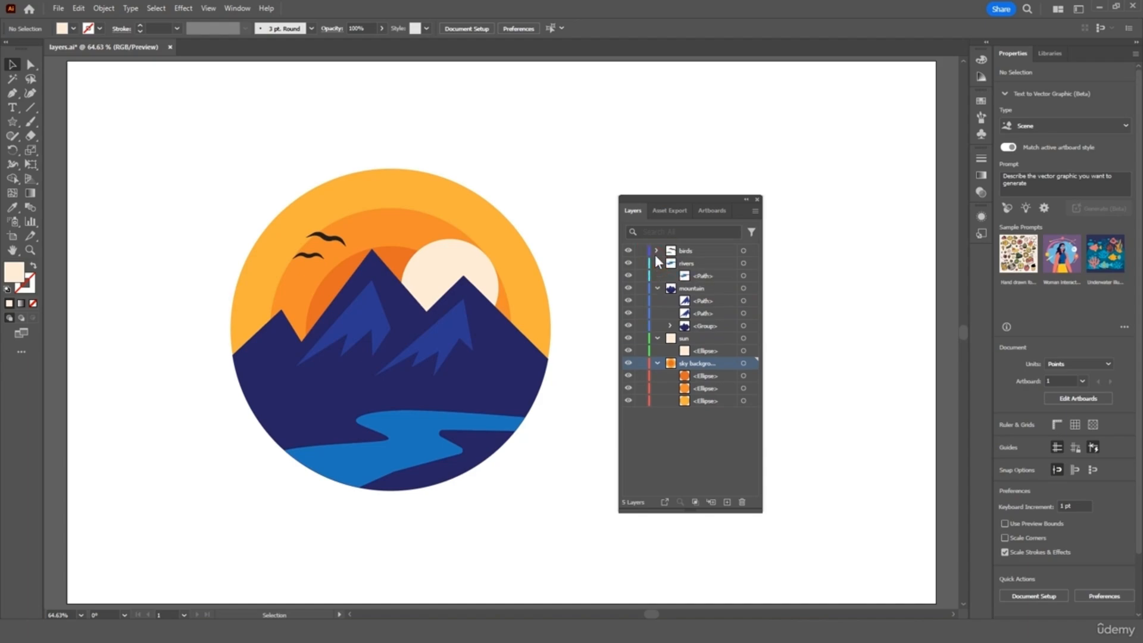
click(656, 251)
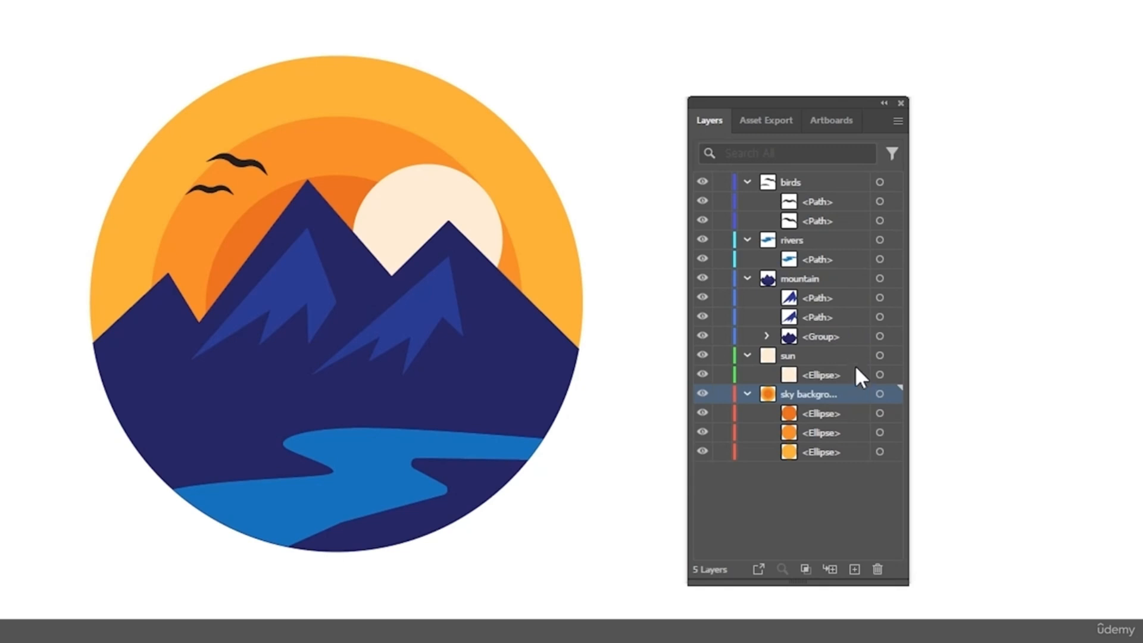
click(877, 502)
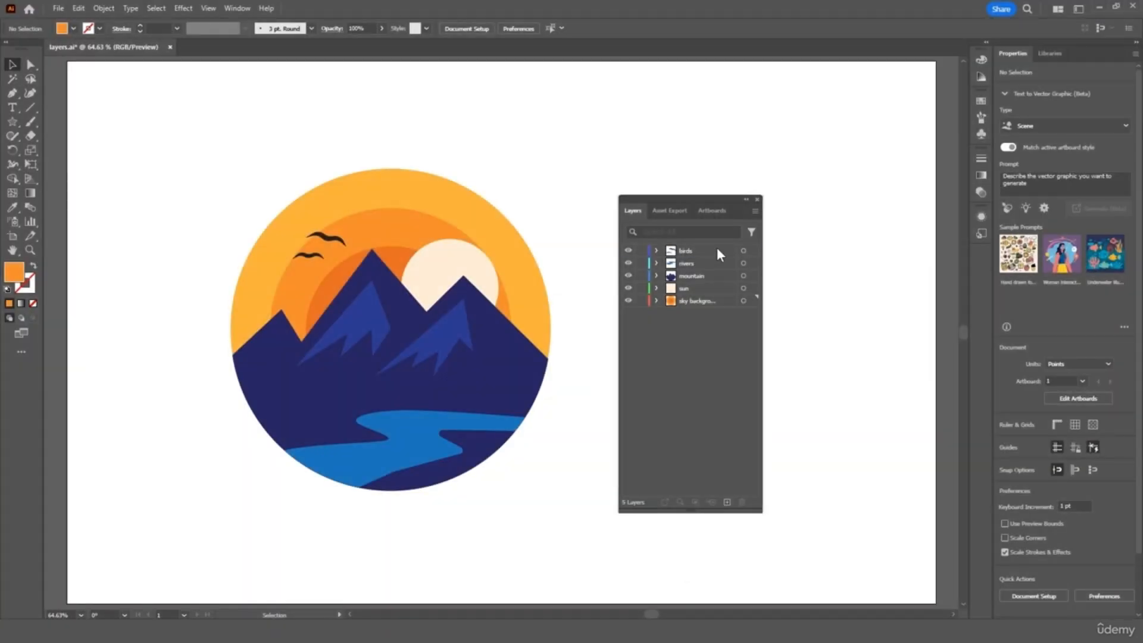
Step: Change the birds layer's identifying color to Black in its layer options
double_click(717, 249)
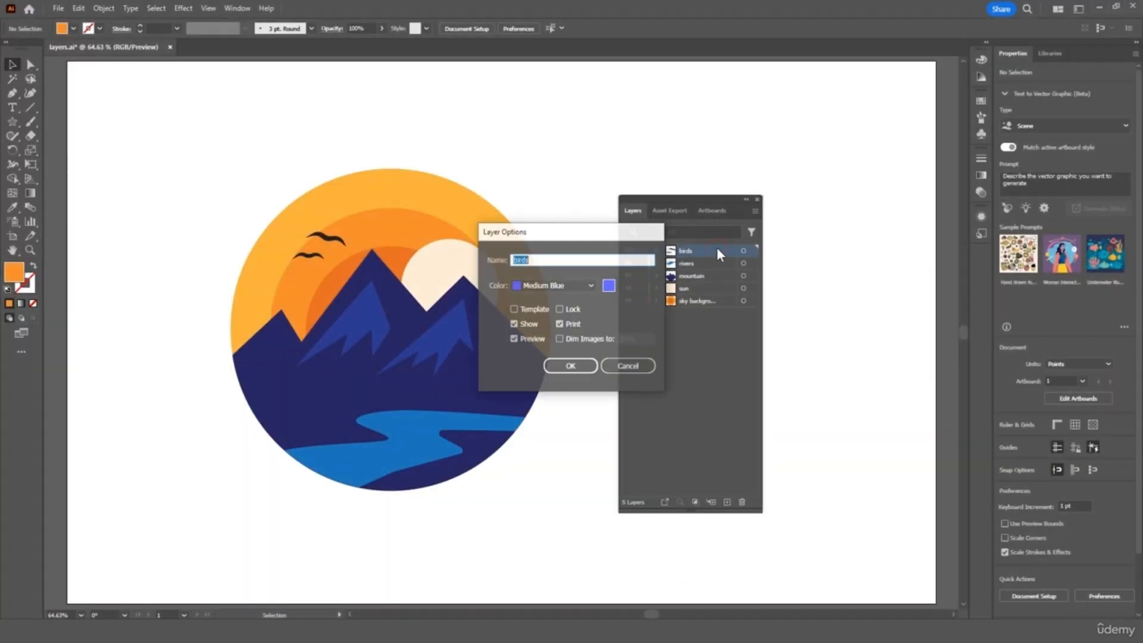
click(545, 260)
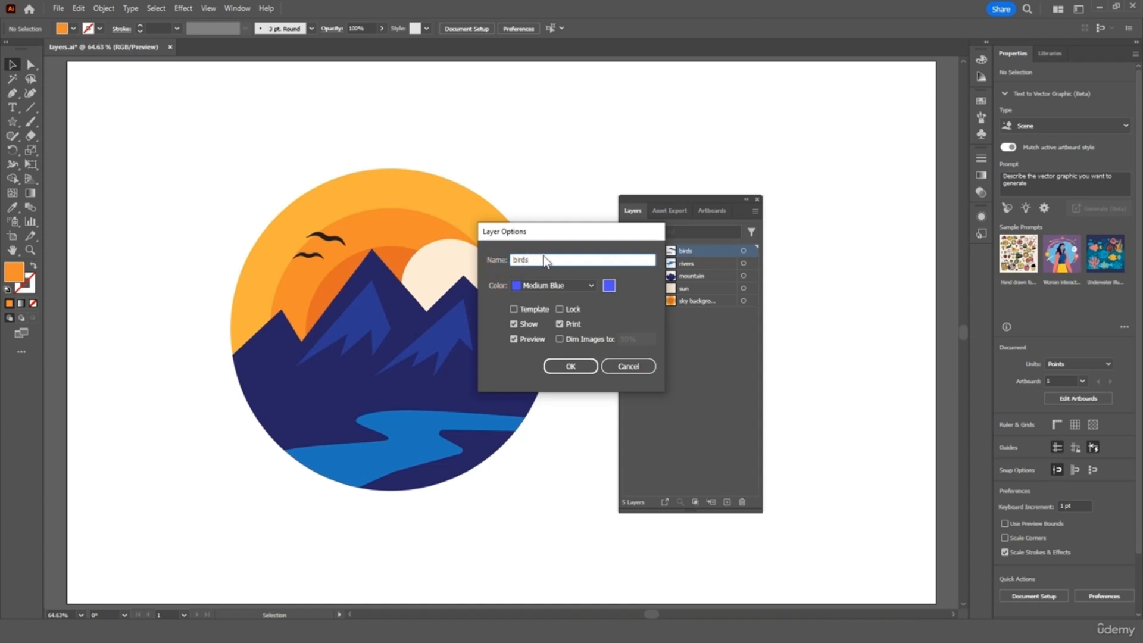
click(585, 284)
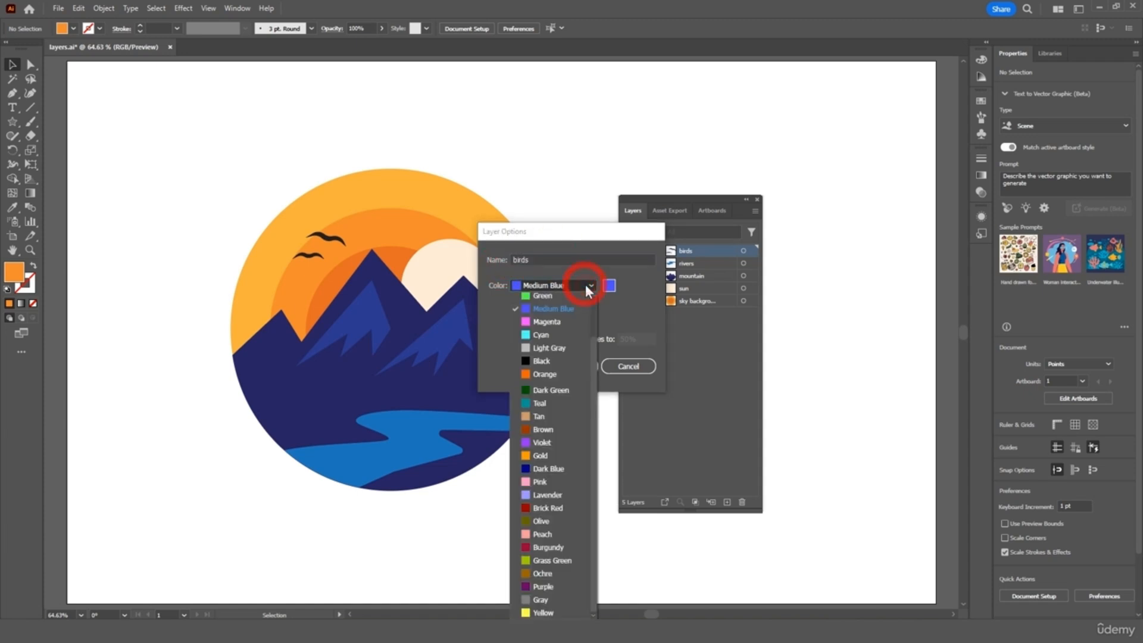
click(556, 361)
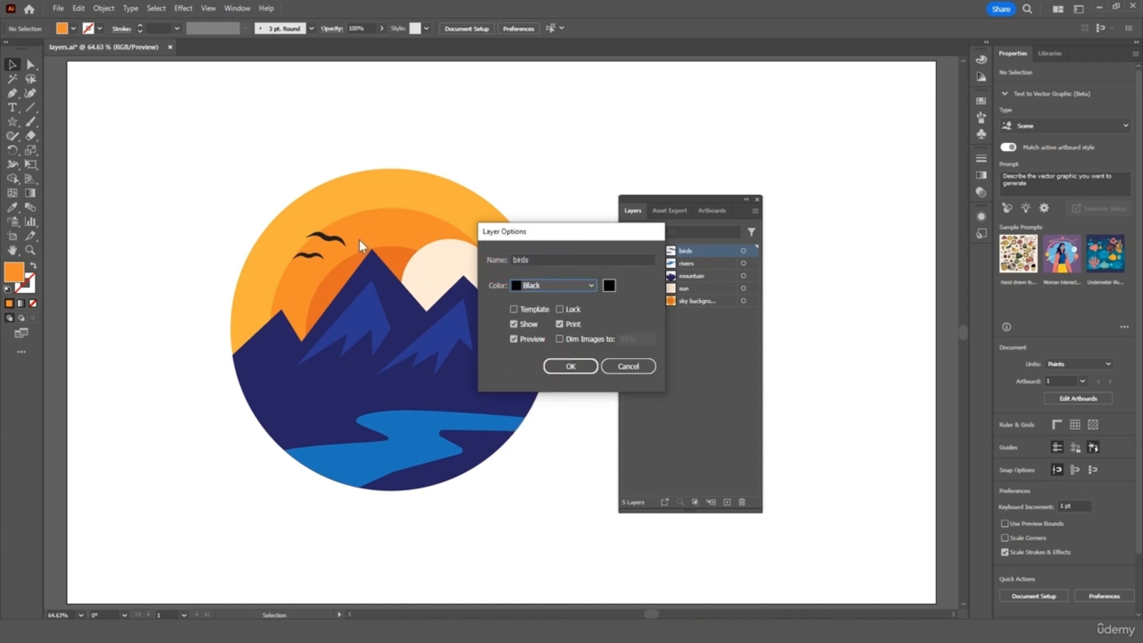
click(571, 366)
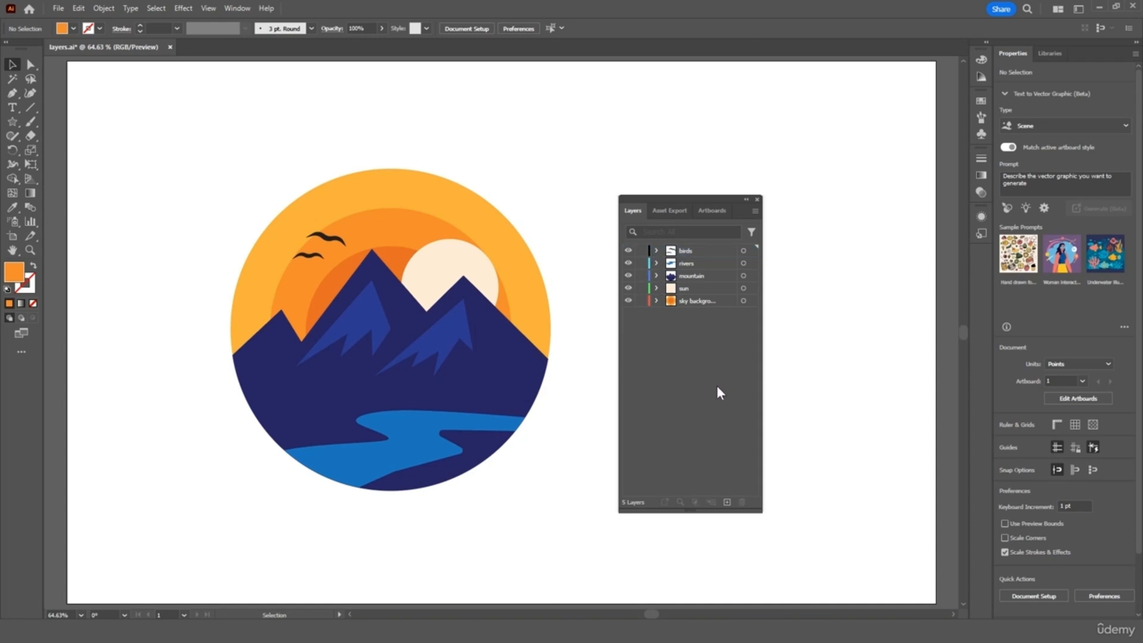
Step: Create a new layer above the birds layer and name it star
click(726, 503)
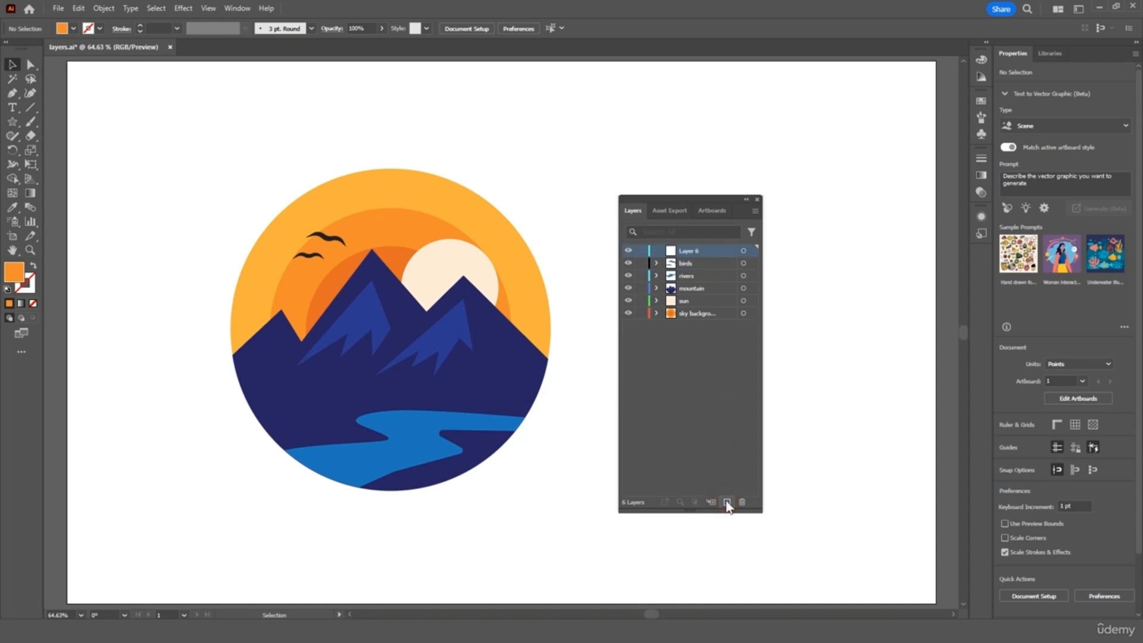
click(695, 251)
double_click(695, 250)
text(star)
key(Return)
Step: Set the fill to off-white F4ECE6 and draw a large star on the star layer, just above the tallest mountain peak
click(13, 122)
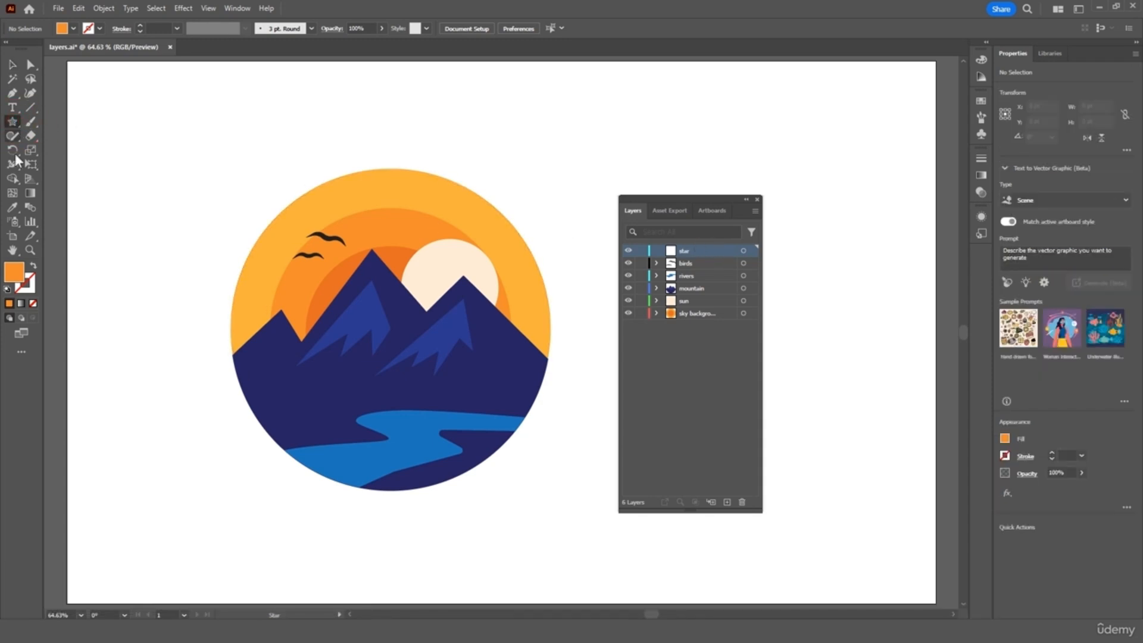
double_click(13, 272)
click(201, 259)
click(479, 259)
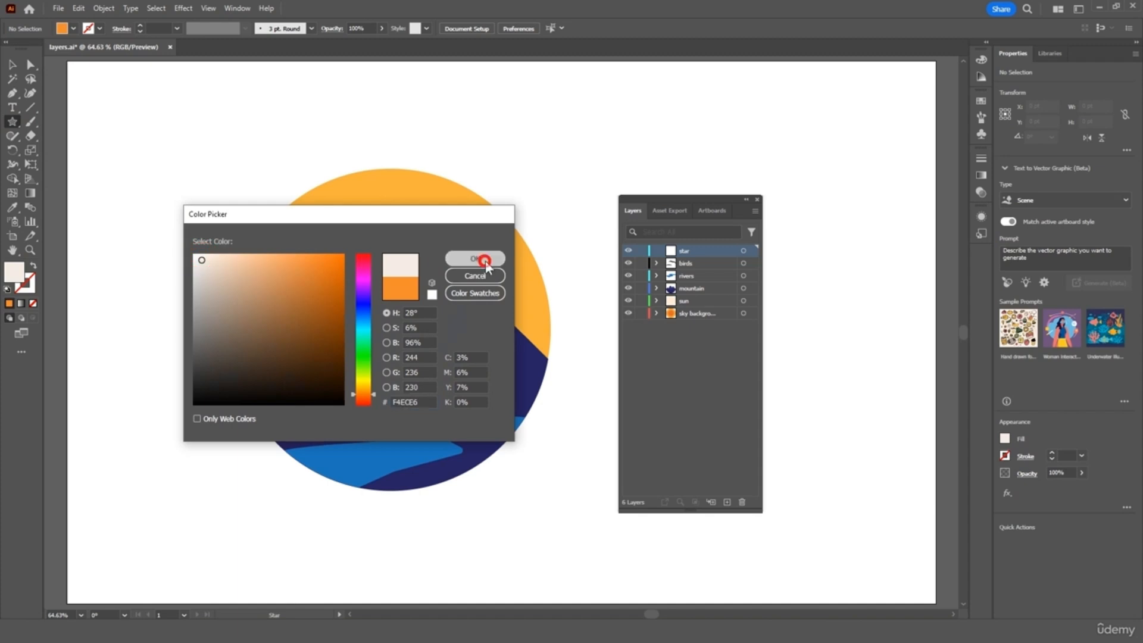
drag(343, 192, 348, 252)
click(19, 70)
click(482, 153)
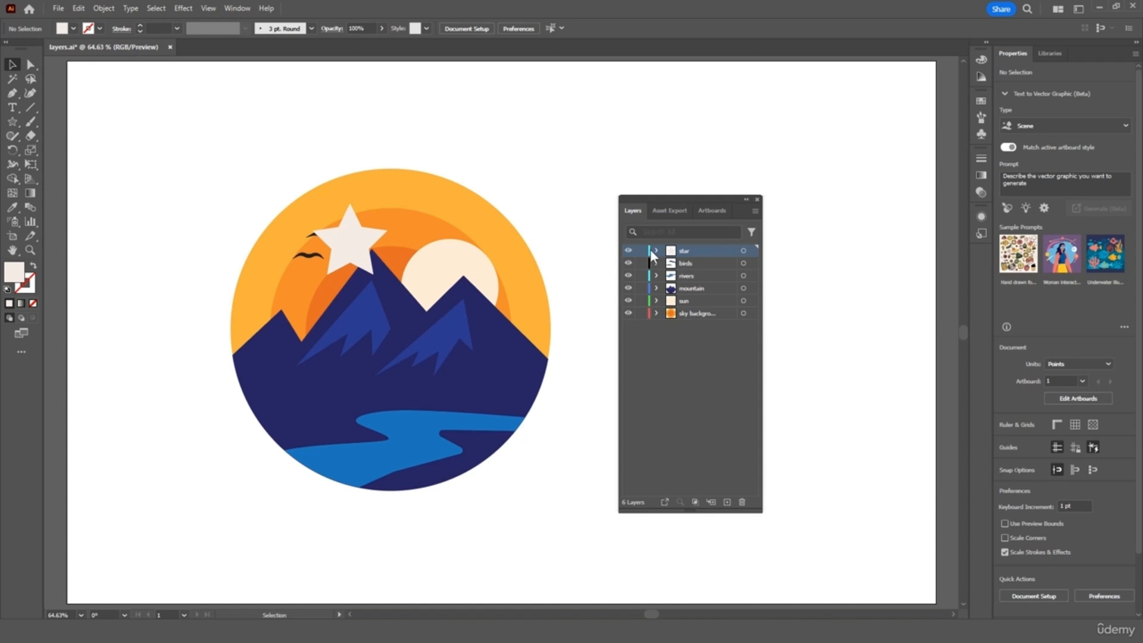
Step: Add a sublayer inside the star layer and draw a smaller star about 37 pt wide on it, just below the birds
click(710, 502)
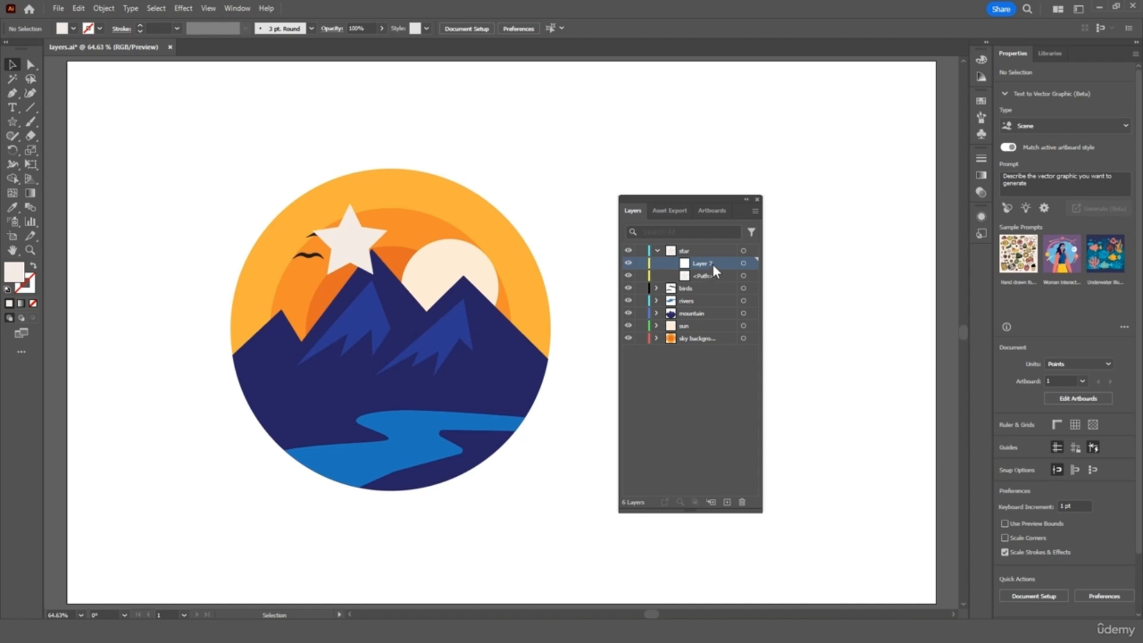
click(12, 122)
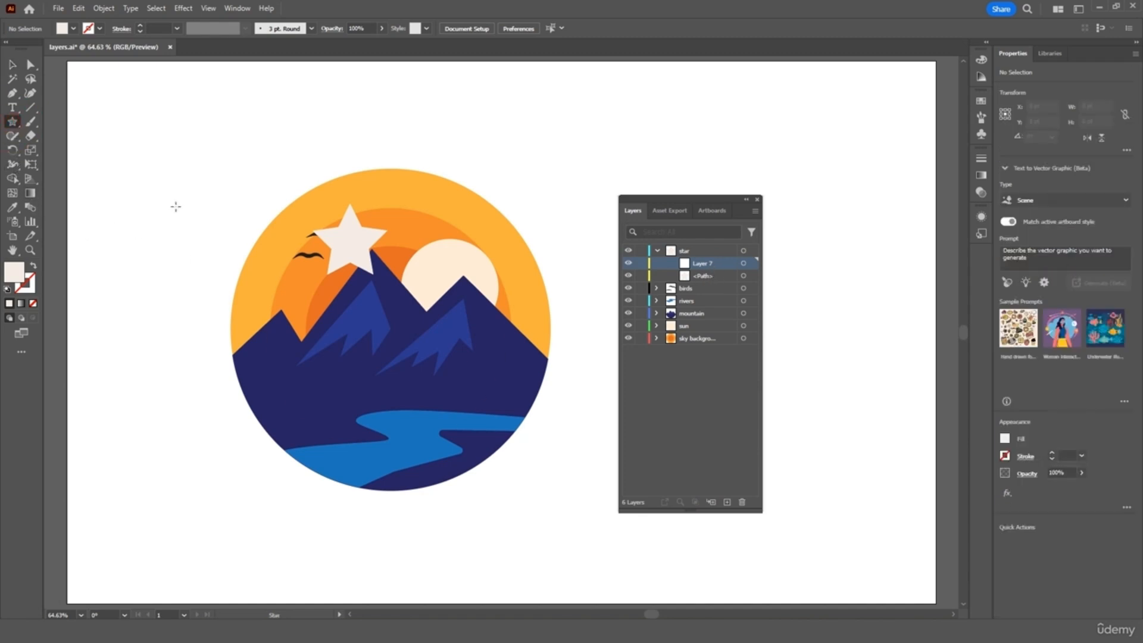
drag(302, 273, 310, 283)
click(12, 64)
click(162, 128)
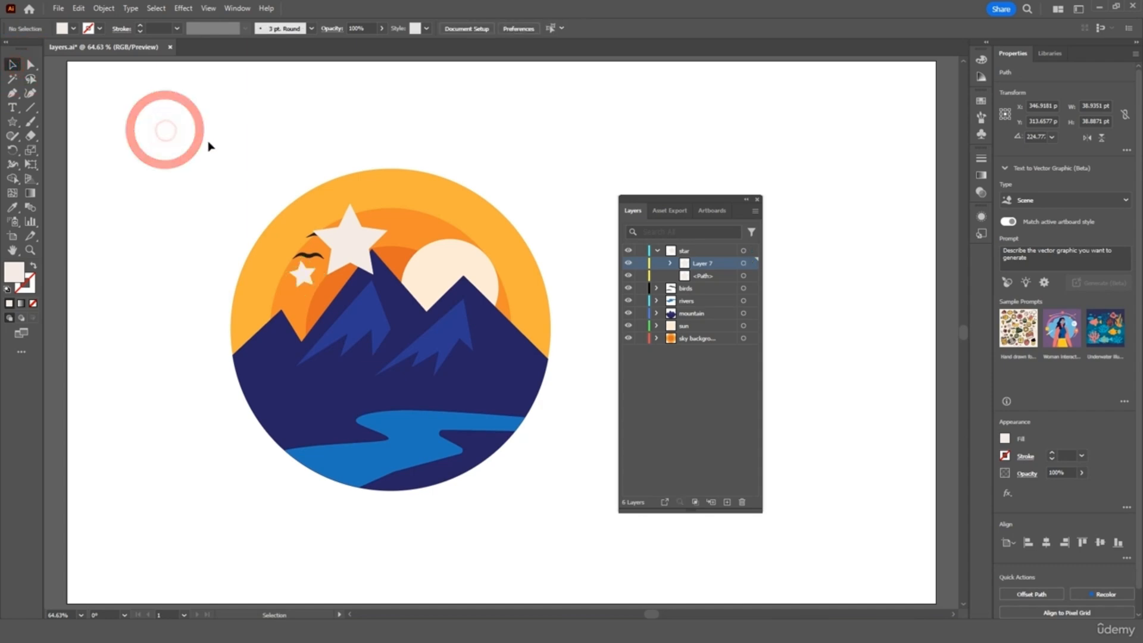